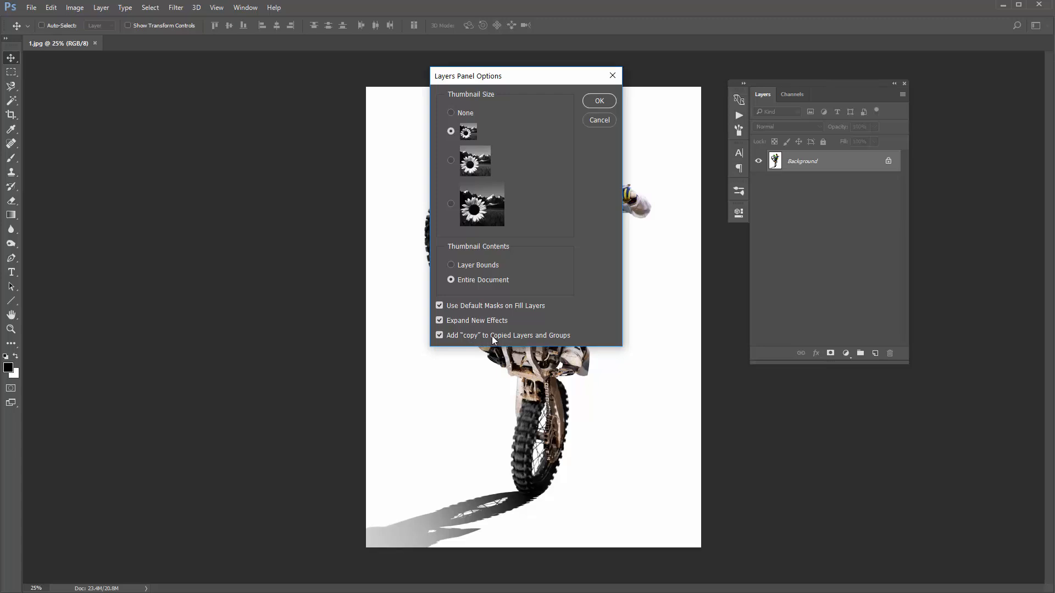
Accept the current Layers panel options and dock the floating Layers panel group beside the canvas
{"action": "left_click", "coordinate": [591, 99]}
{"action": "left_click_drag", "start_coordinate": [833, 83], "coordinate": [1047, 151]}
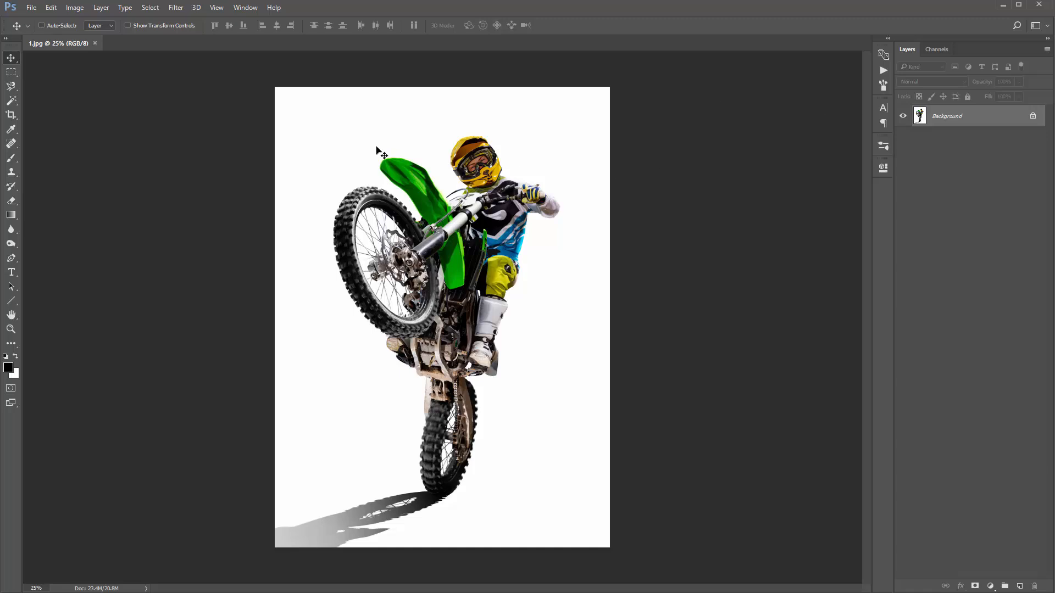
Examine the photo's colour mode and bit depth, and its width, height and resolution in the Image Size dialog
{"action": "left_click", "coordinate": [74, 7]}
{"action": "mouse_move", "coordinate": [80, 20]}
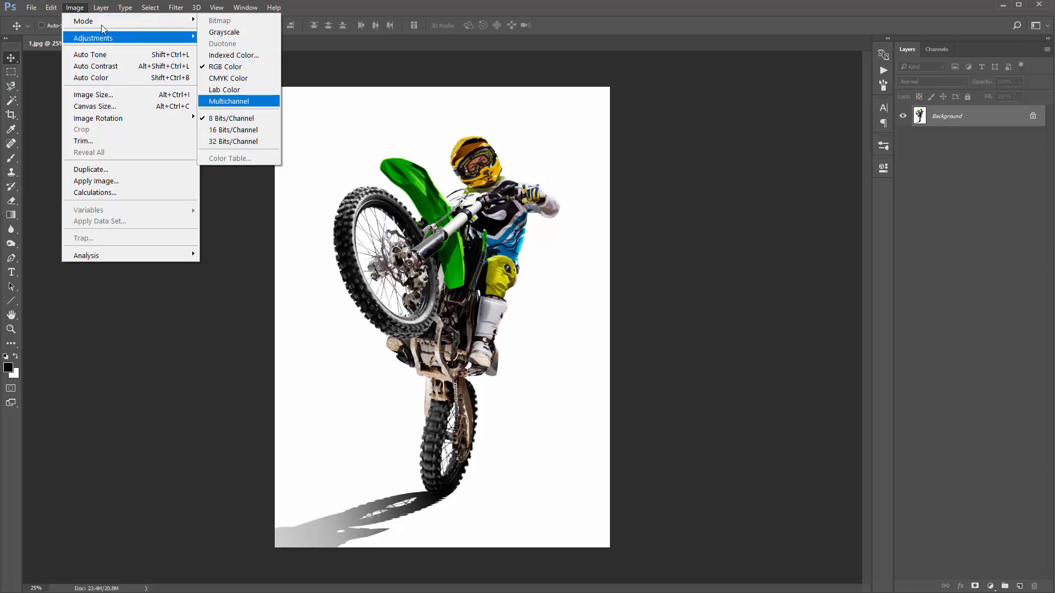
{"action": "left_click", "coordinate": [112, 95]}
{"action": "left_click_drag", "start_coordinate": [379, 110], "coordinate": [619, 117]}
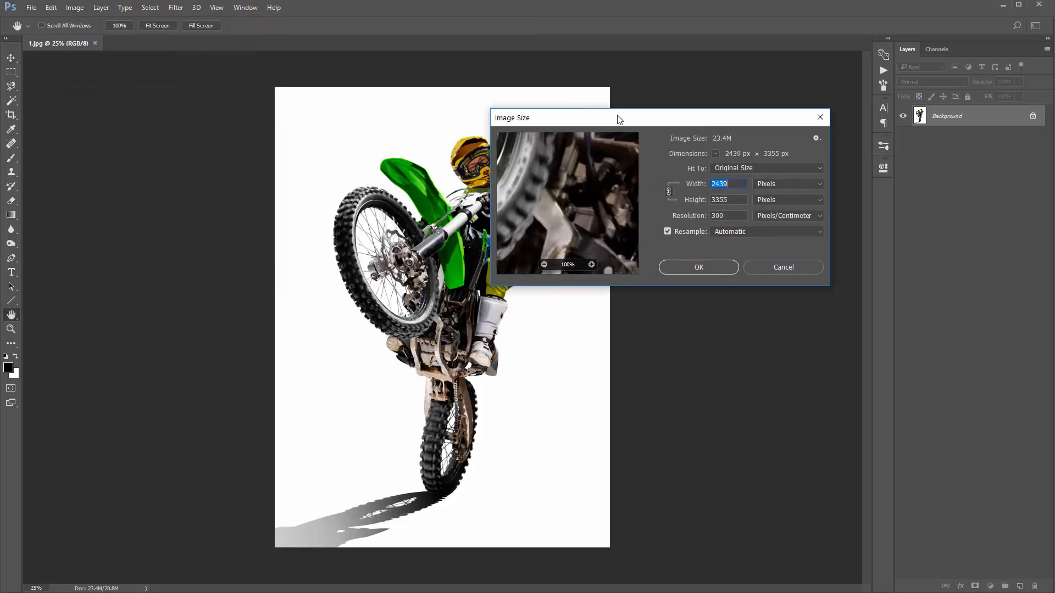
{"action": "left_click", "coordinate": [731, 199]}
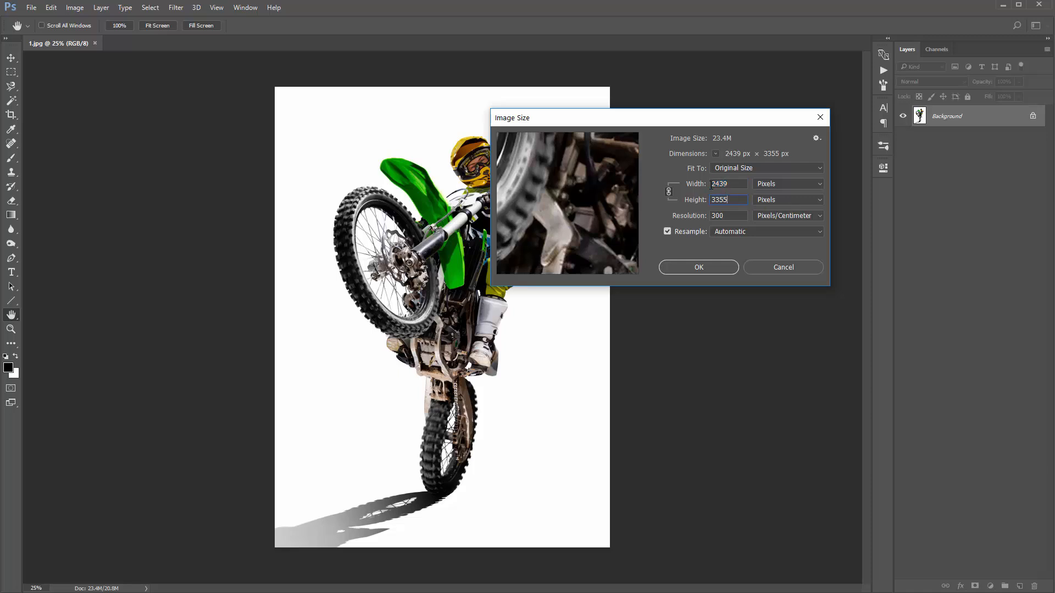
{"action": "double_click", "coordinate": [711, 185]}
{"action": "double_click", "coordinate": [710, 201]}
{"action": "left_click", "coordinate": [684, 268]}
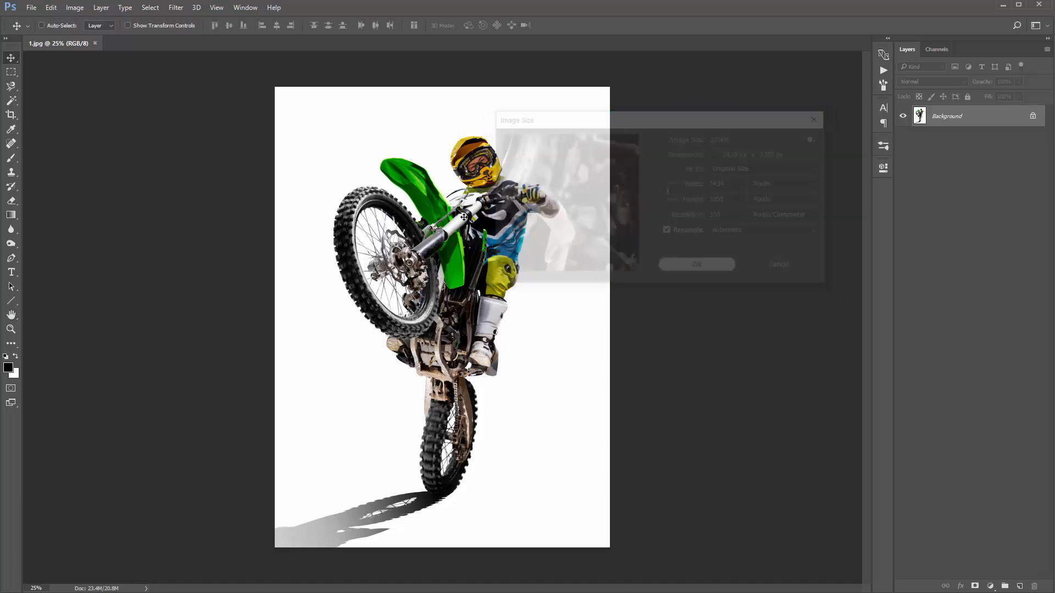
{"action": "key", "text": "v"}
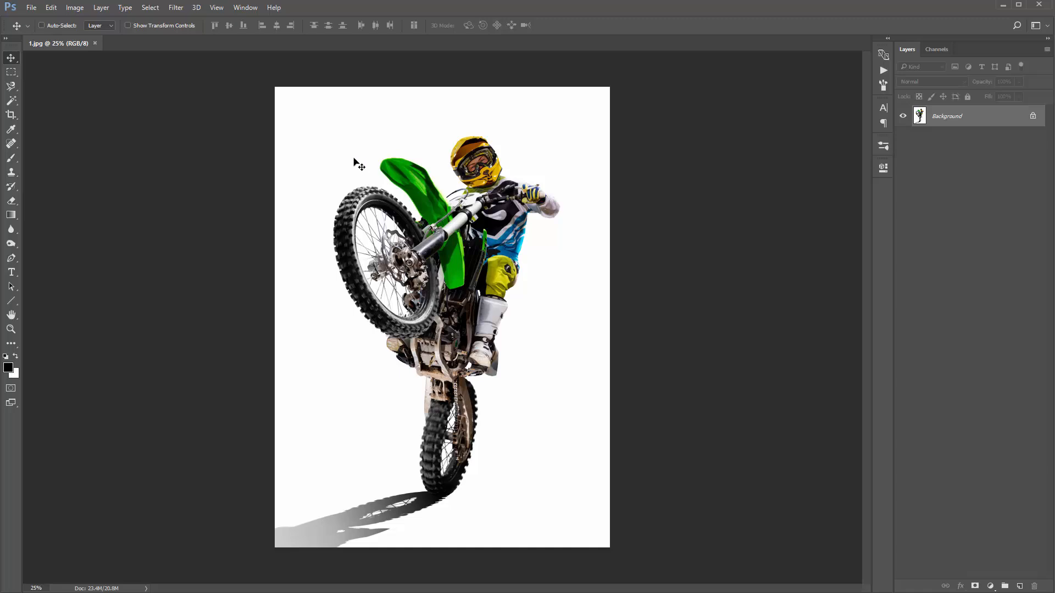
Activate the Brush tool and replace the current brush presets with Flex2_Brushes.abr from the Flex 2 folder
{"action": "key", "text": "b"}
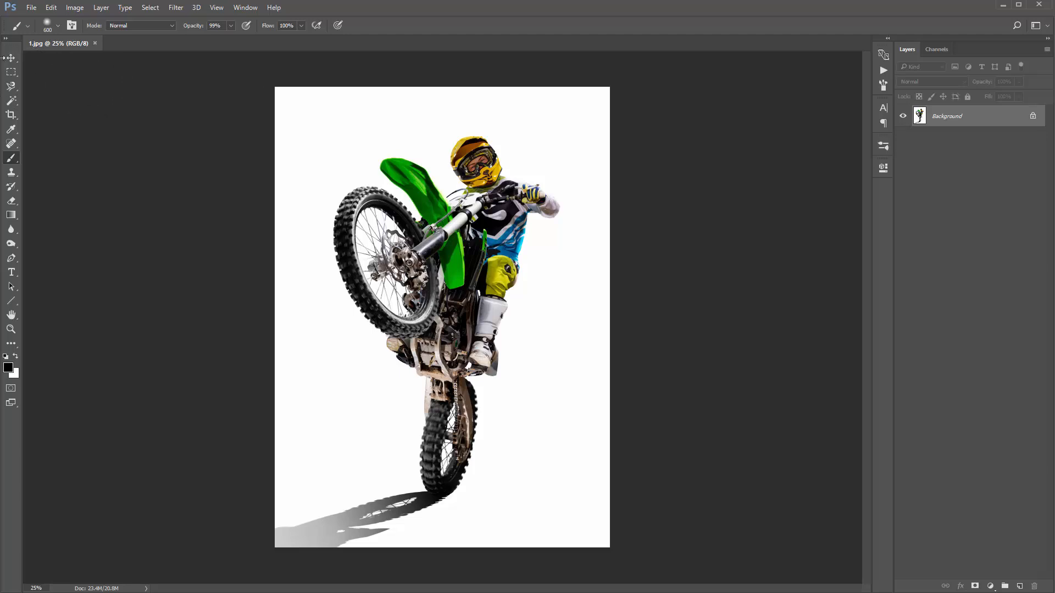
{"action": "right_click", "coordinate": [13, 159]}
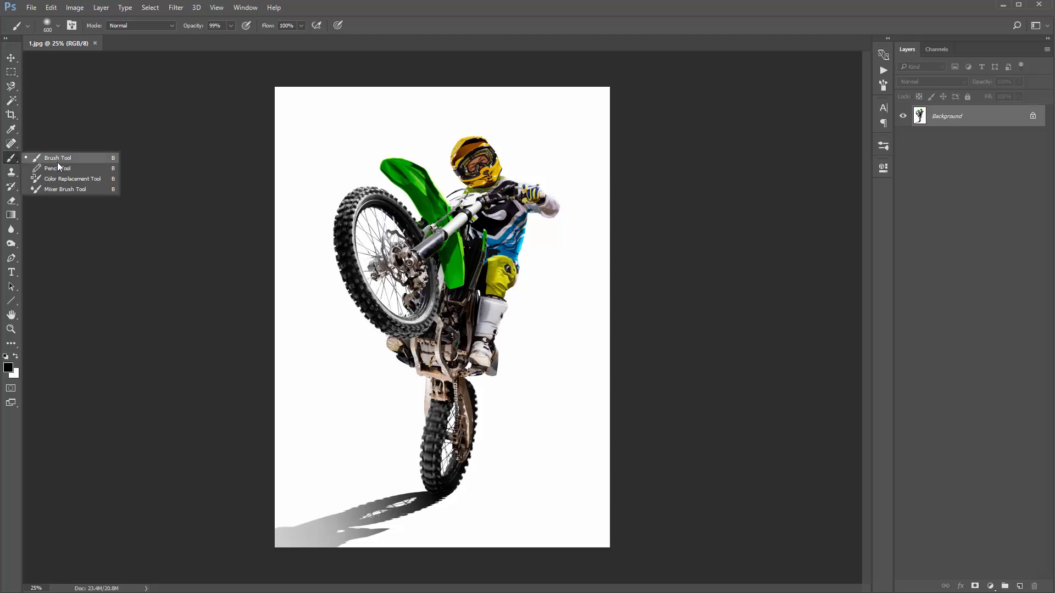
{"action": "left_click", "coordinate": [53, 159]}
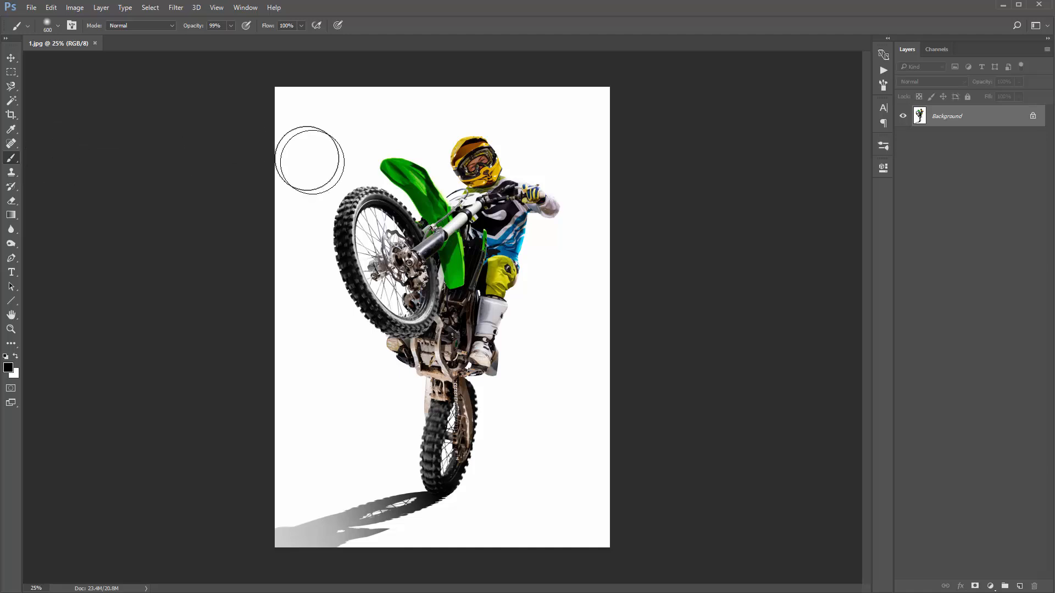
{"action": "right_click", "coordinate": [302, 121]}
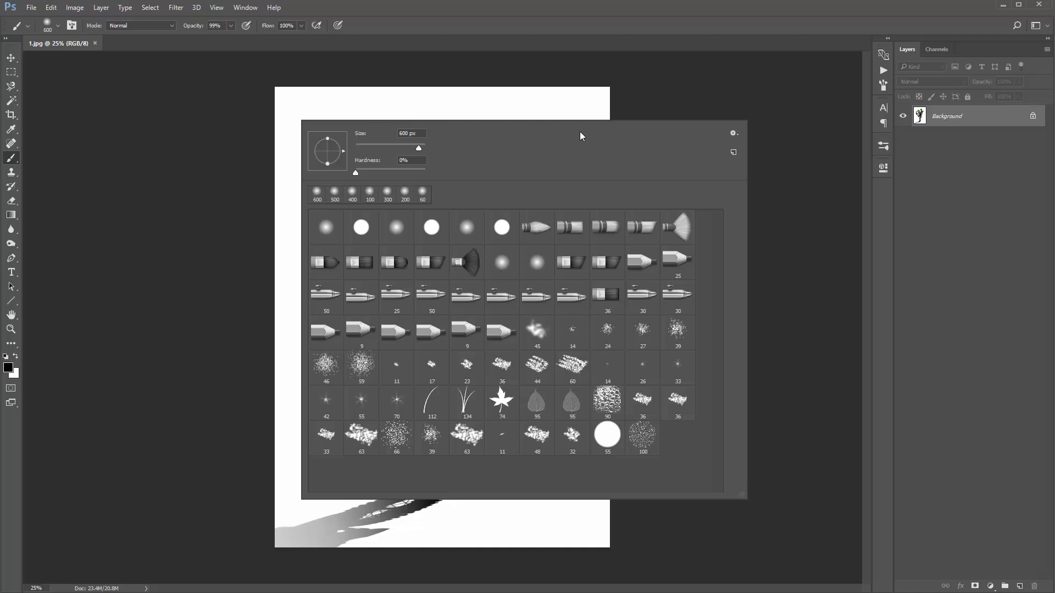
{"action": "left_click", "coordinate": [733, 134]}
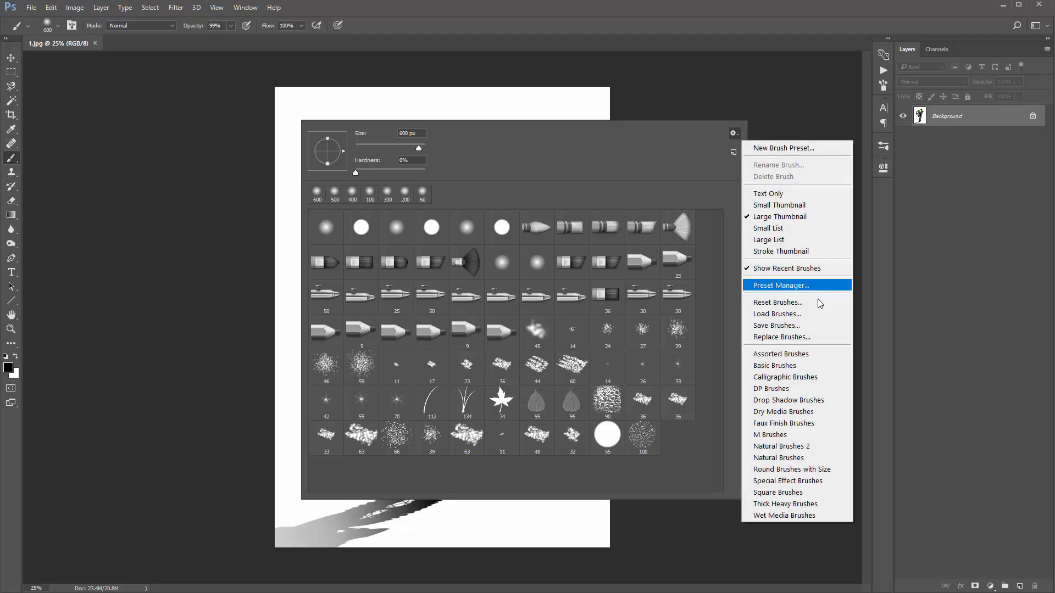
{"action": "left_click", "coordinate": [807, 340]}
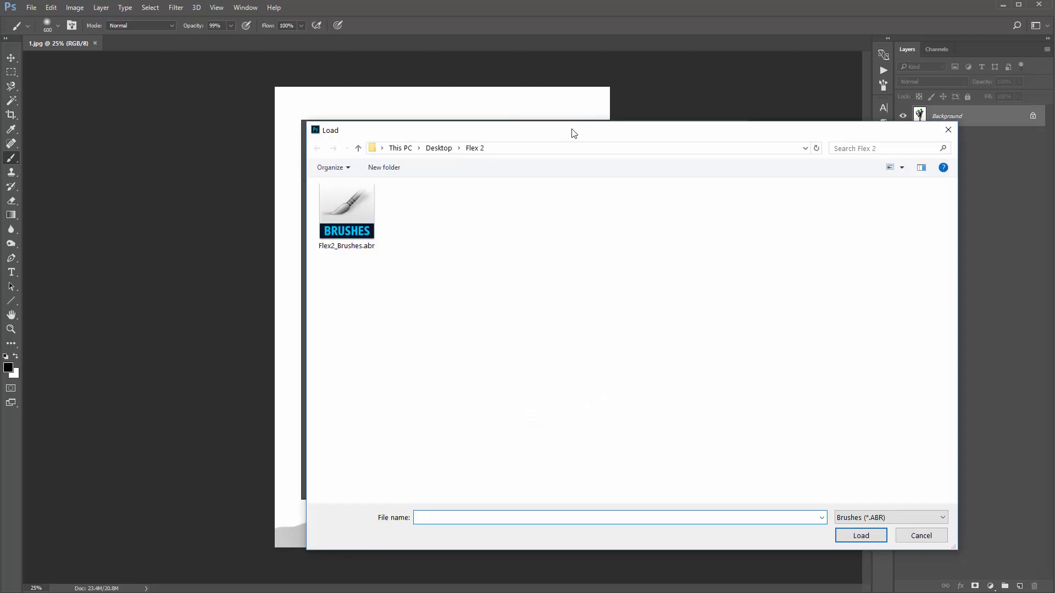
{"action": "left_click_drag", "start_coordinate": [572, 127], "coordinate": [464, 96]}
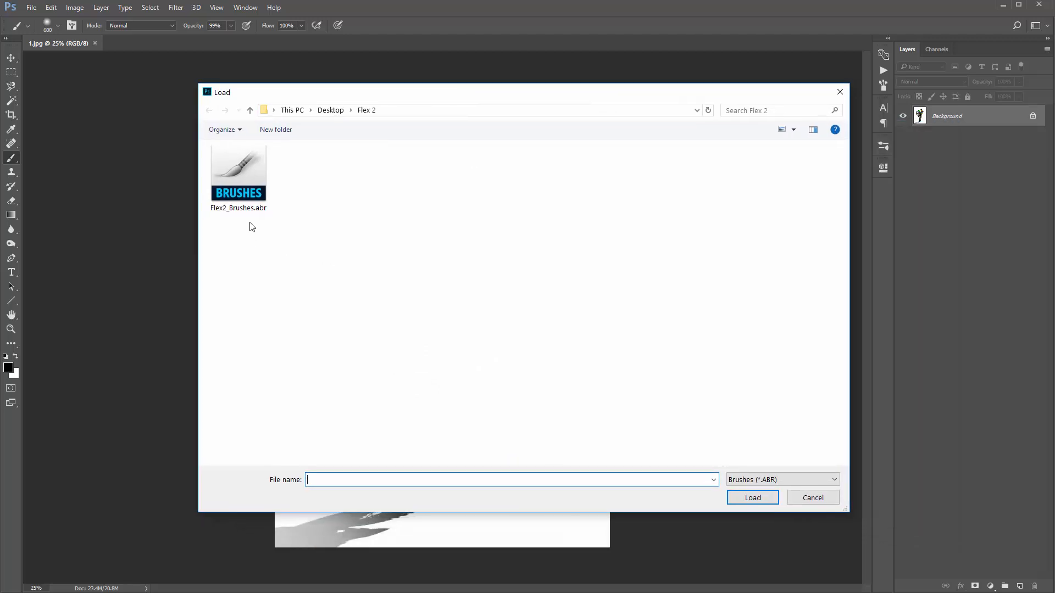
{"action": "double_click", "coordinate": [257, 165]}
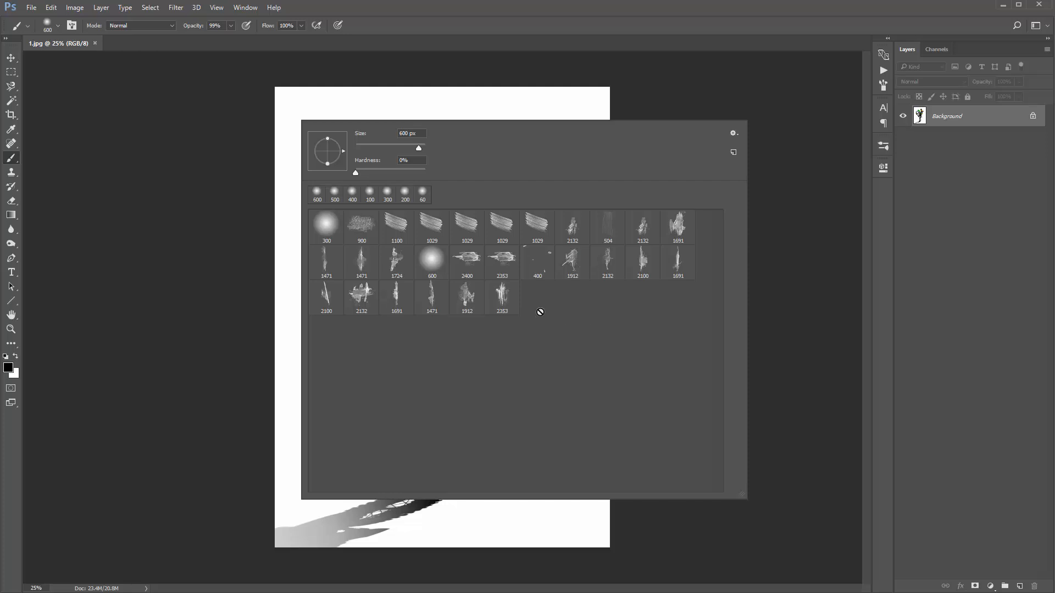
{"action": "left_click", "coordinate": [200, 171]}
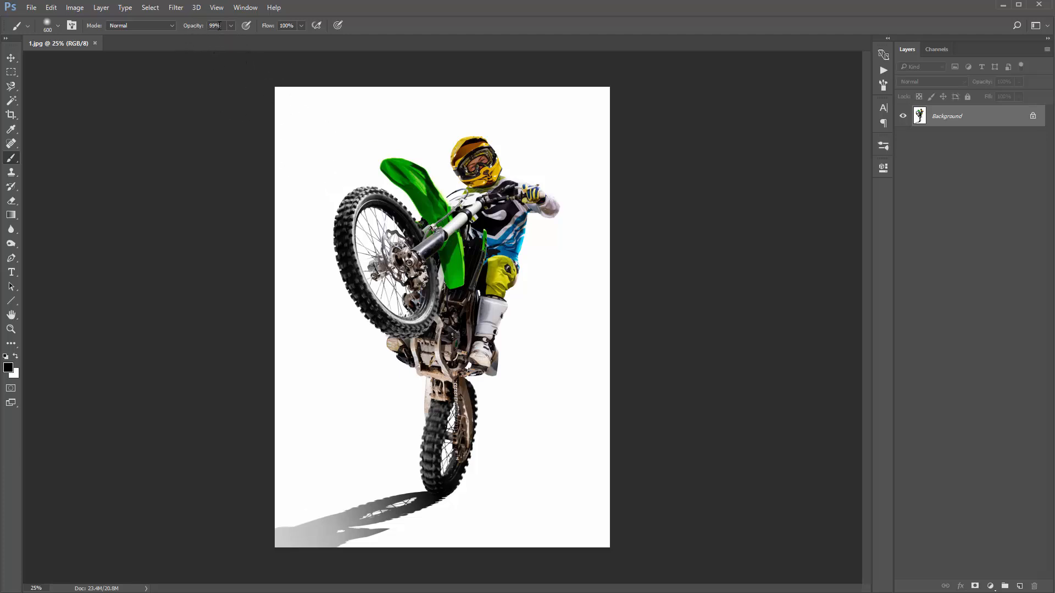
Raise the brush opacity and widen the docked Layers panel
{"action": "left_click_drag", "start_coordinate": [201, 28], "coordinate": [234, 30]}
{"action": "left_click_drag", "start_coordinate": [892, 229], "coordinate": [867, 229]}
{"action": "key", "text": "v"}
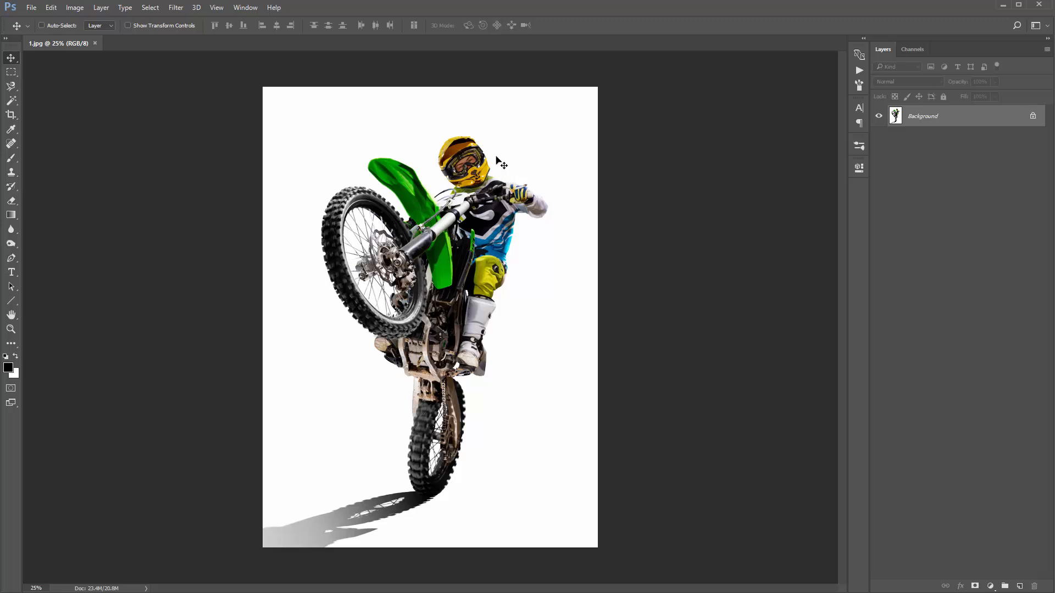
Create a new layer named "brush" above the Background, with Normal mode and 100% opacity
{"action": "left_click", "coordinate": [101, 7]}
{"action": "mouse_move", "coordinate": [108, 22]}
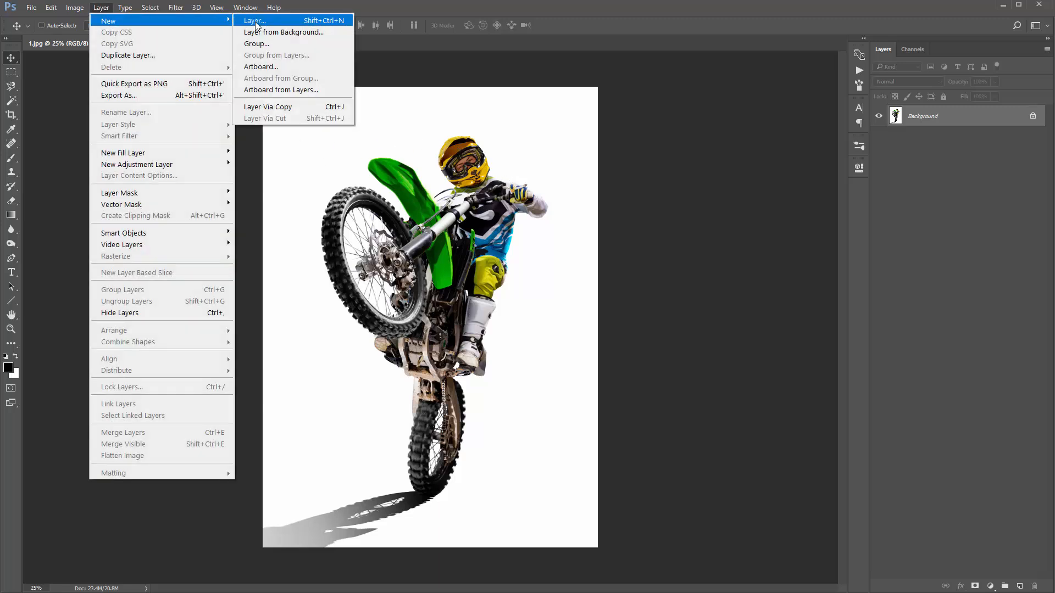
{"action": "left_click", "coordinate": [253, 20]}
{"action": "left_click_drag", "start_coordinate": [657, 138], "coordinate": [670, 125]}
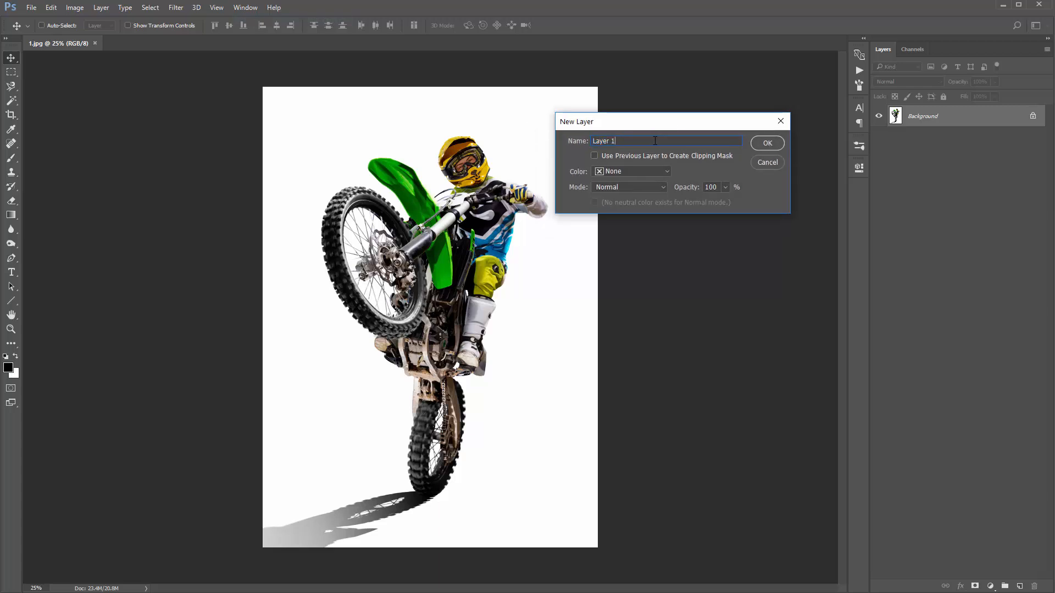
{"action": "type", "text": "brush"}
{"action": "left_click_drag", "start_coordinate": [642, 147], "coordinate": [547, 140]}
{"action": "left_click_drag", "start_coordinate": [610, 124], "coordinate": [554, 104]}
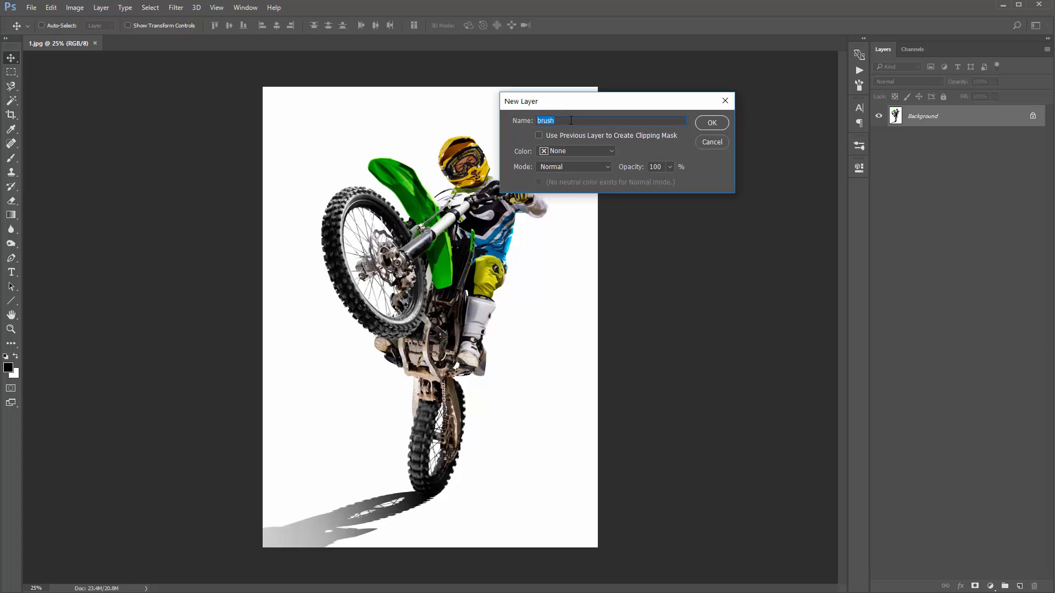
{"action": "left_click", "coordinate": [712, 123]}
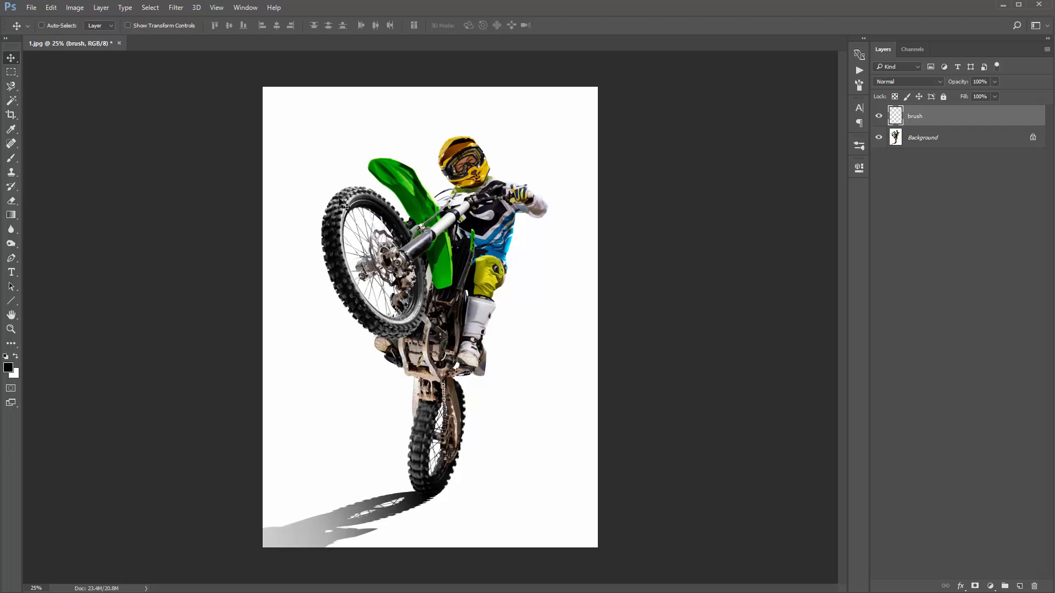
Close 1.jpg without saving its changes
{"action": "key", "text": "ctrl+w"}
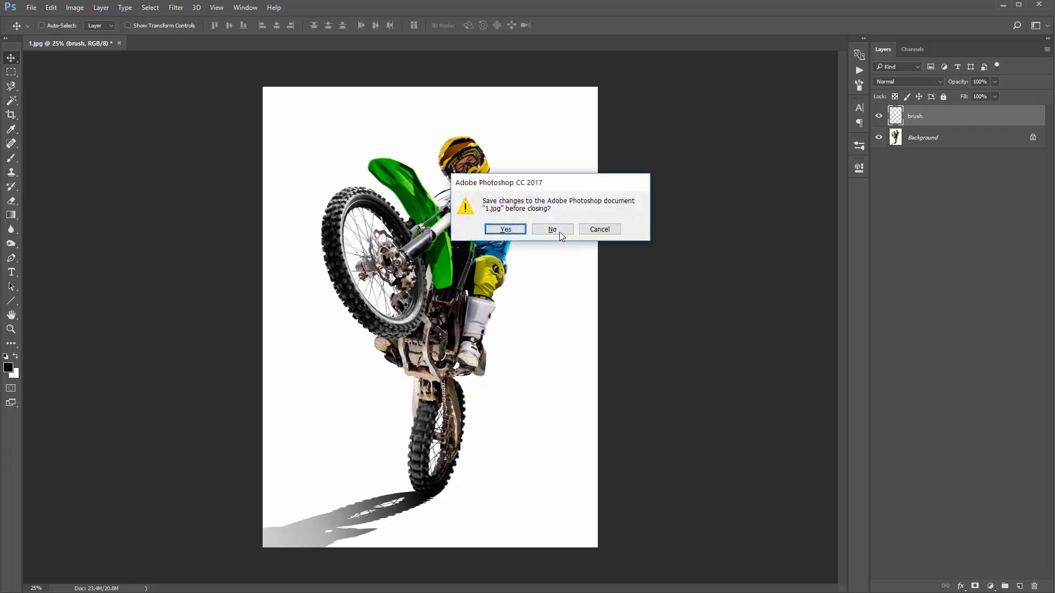
{"action": "left_click", "coordinate": [552, 230]}
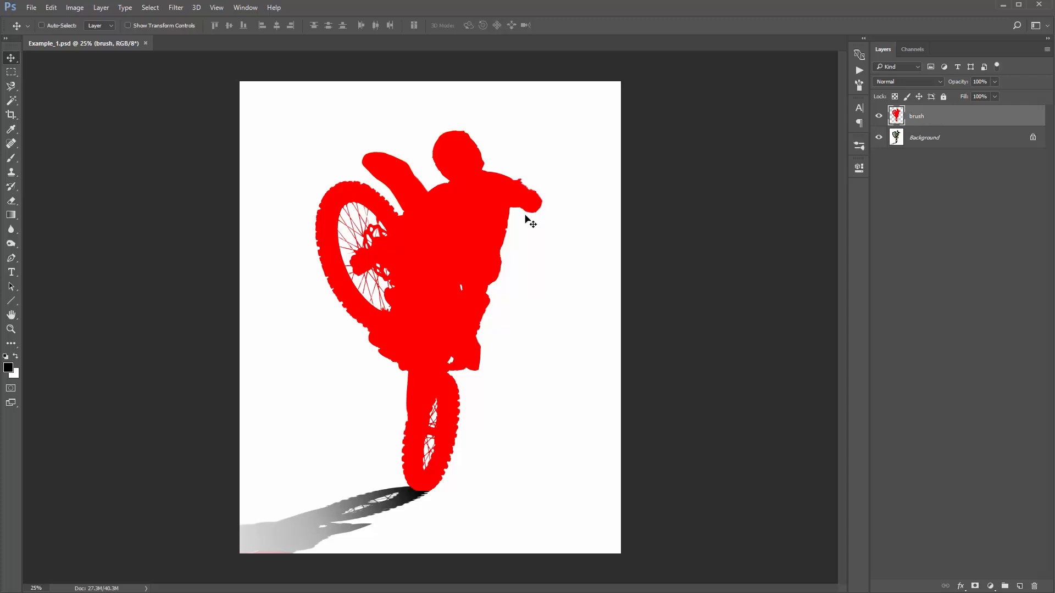
Try shifting the red painted silhouette on the brush layer away from the rider, undoing each move
{"action": "mouse_move", "coordinate": [526, 218]}
{"action": "left_mouse_down"}
{"action": "mouse_move", "coordinate": [614, 196]}
{"action": "mouse_move", "coordinate": [527, 217]}
{"action": "mouse_move", "coordinate": [523, 206]}
{"action": "mouse_move", "coordinate": [603, 190]}
{"action": "left_mouse_up"}
{"action": "key", "text": "ctrl+z"}
{"action": "left_click_drag", "start_coordinate": [462, 210], "coordinate": [491, 210]}
{"action": "key", "text": "ctrl+z"}
Show the Actions panel and load the action file Flex2.atn from the Flex 2 folder
{"action": "left_click", "coordinate": [245, 8]}
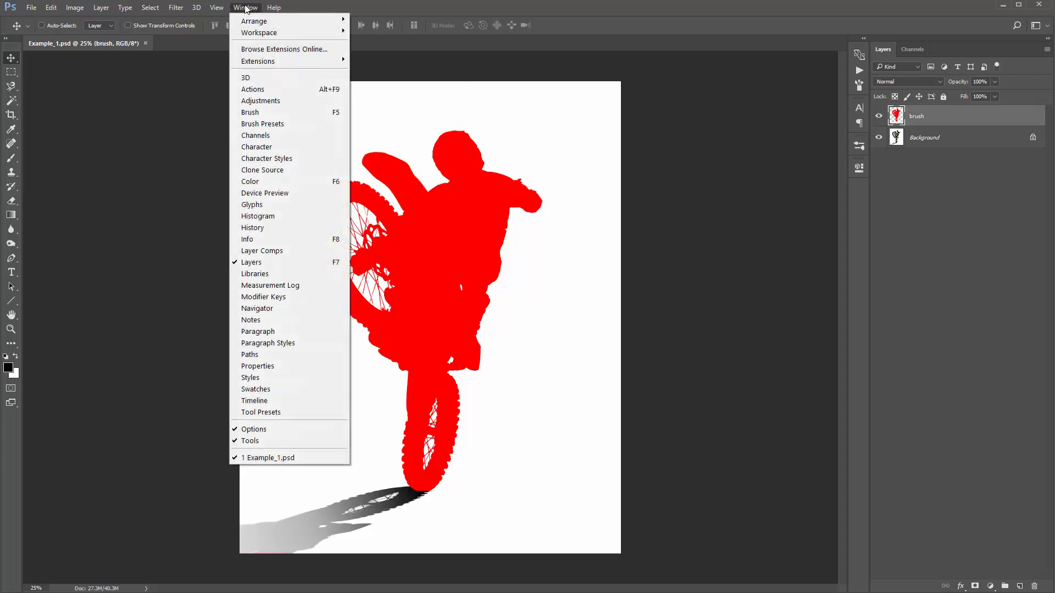
{"action": "left_click", "coordinate": [291, 93]}
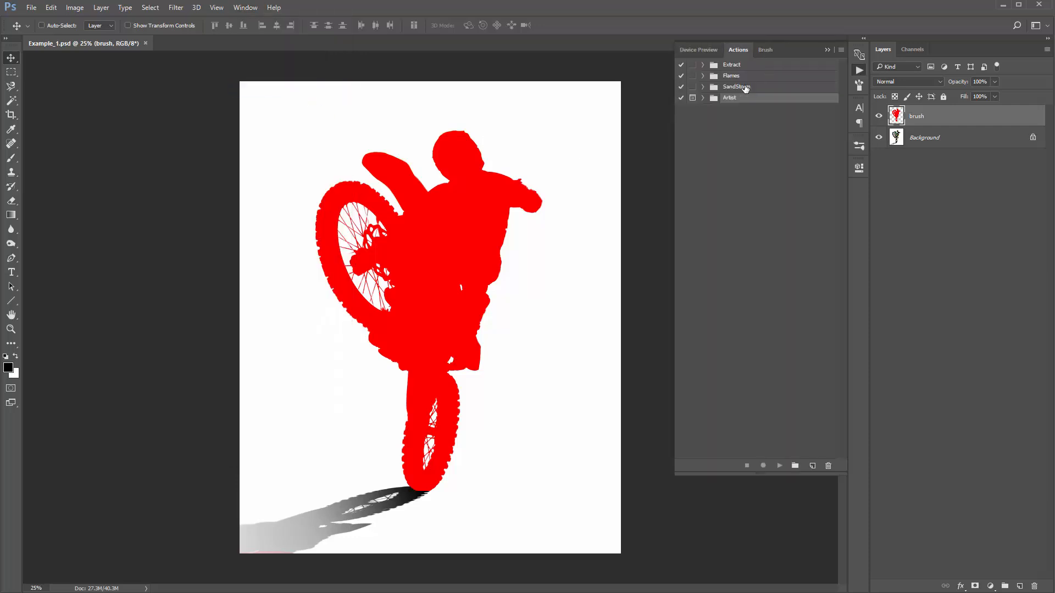
{"action": "left_click", "coordinate": [840, 50]}
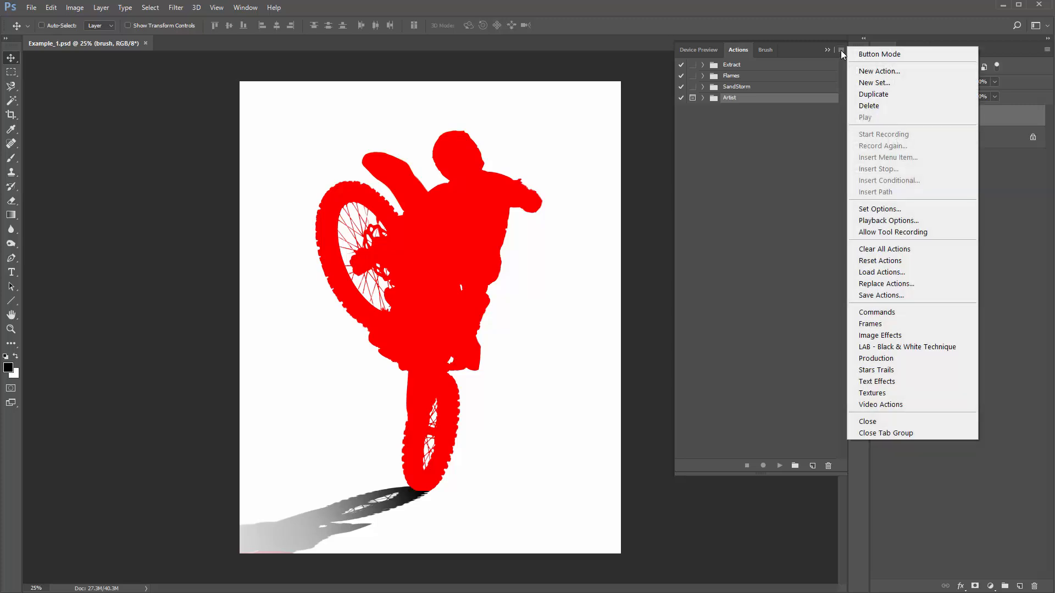
{"action": "left_click", "coordinate": [916, 273]}
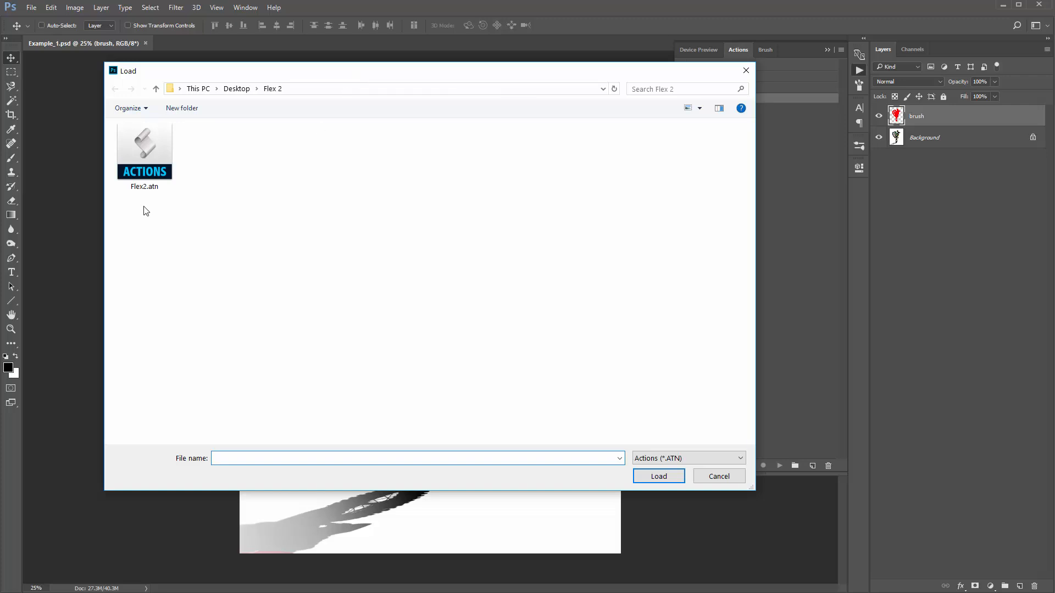
{"action": "double_click", "coordinate": [153, 151]}
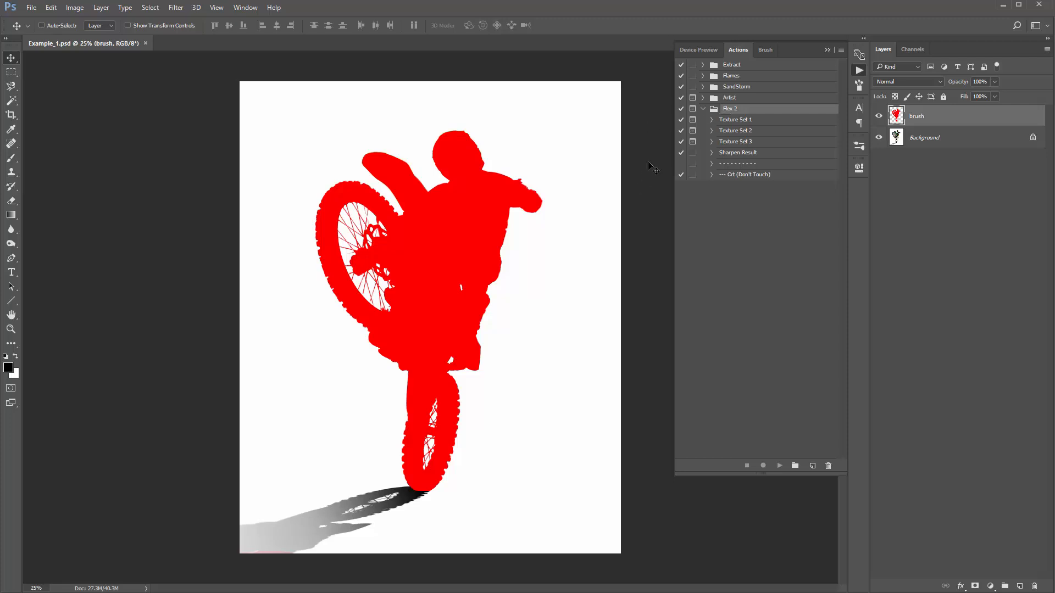
Examine the contents of the Flex 2 action set, including its texture set actions, Sharpen Result and the Crt (Don't Touch) entry
{"action": "left_click", "coordinate": [703, 109]}
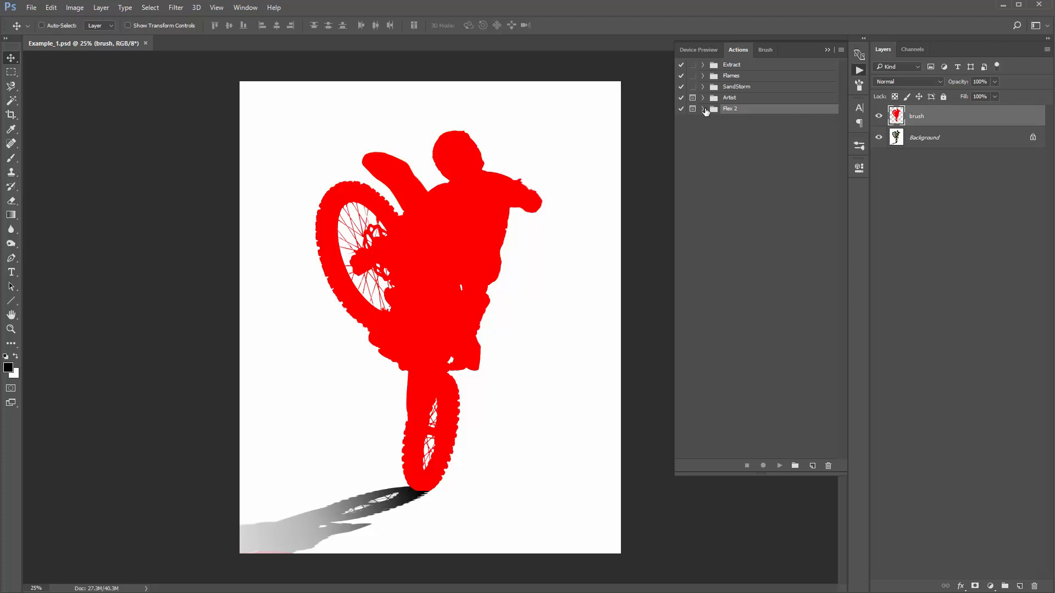
{"action": "left_click", "coordinate": [703, 109]}
{"action": "left_click", "coordinate": [703, 109]}
{"action": "left_click", "coordinate": [703, 110]}
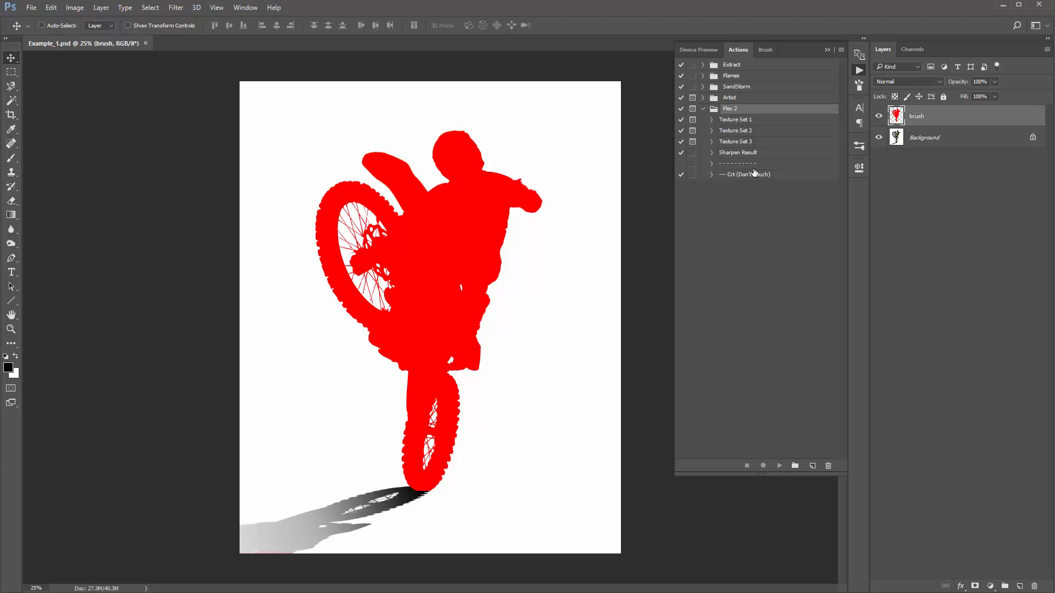
{"action": "left_click", "coordinate": [741, 121]}
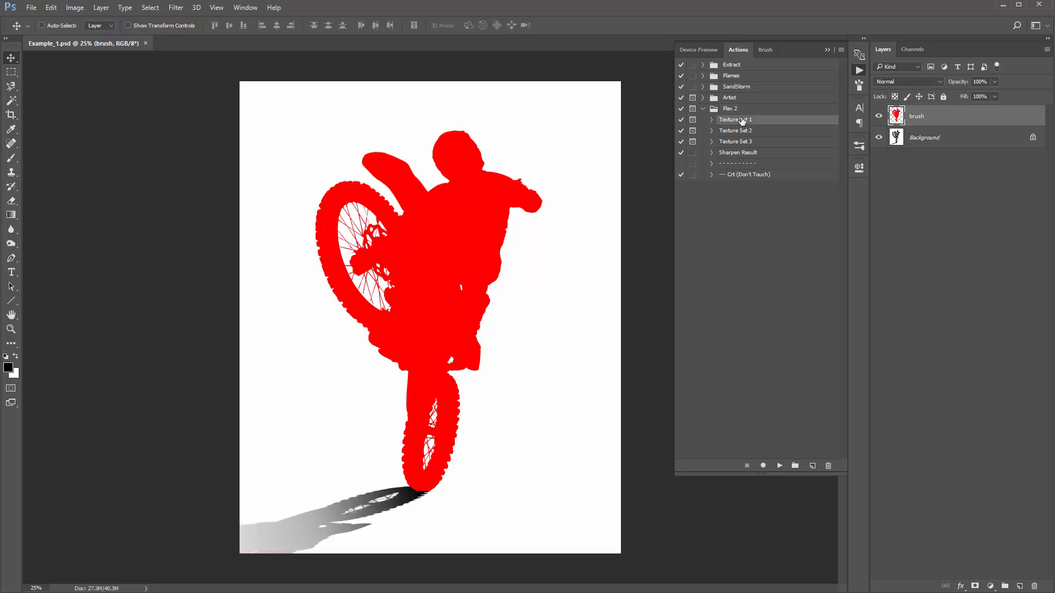
{"action": "left_click", "coordinate": [756, 141], "text": "shift"}
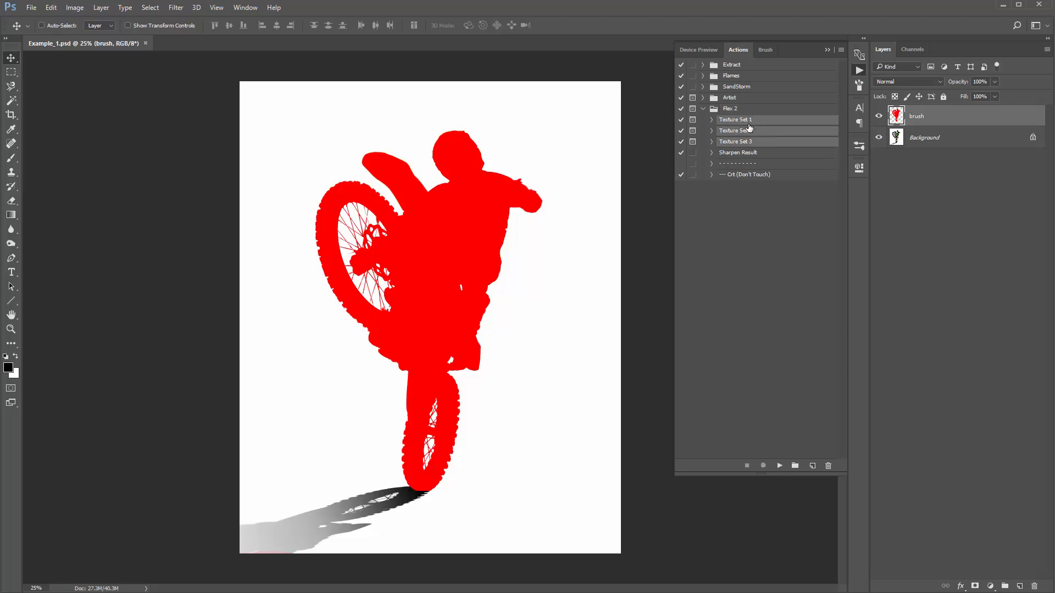
{"action": "left_click", "coordinate": [745, 153]}
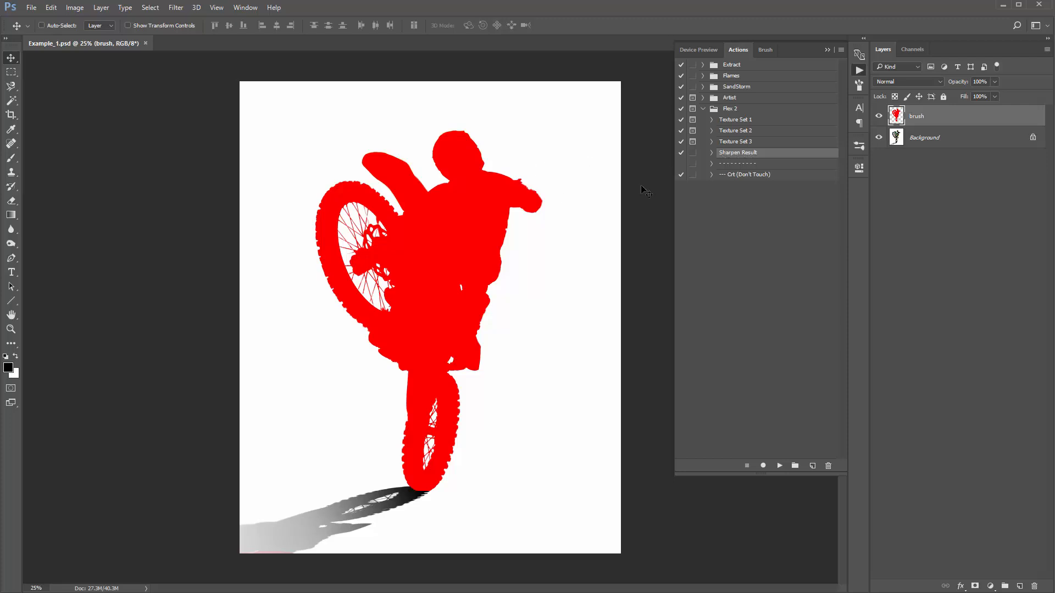
{"action": "left_click", "coordinate": [741, 163]}
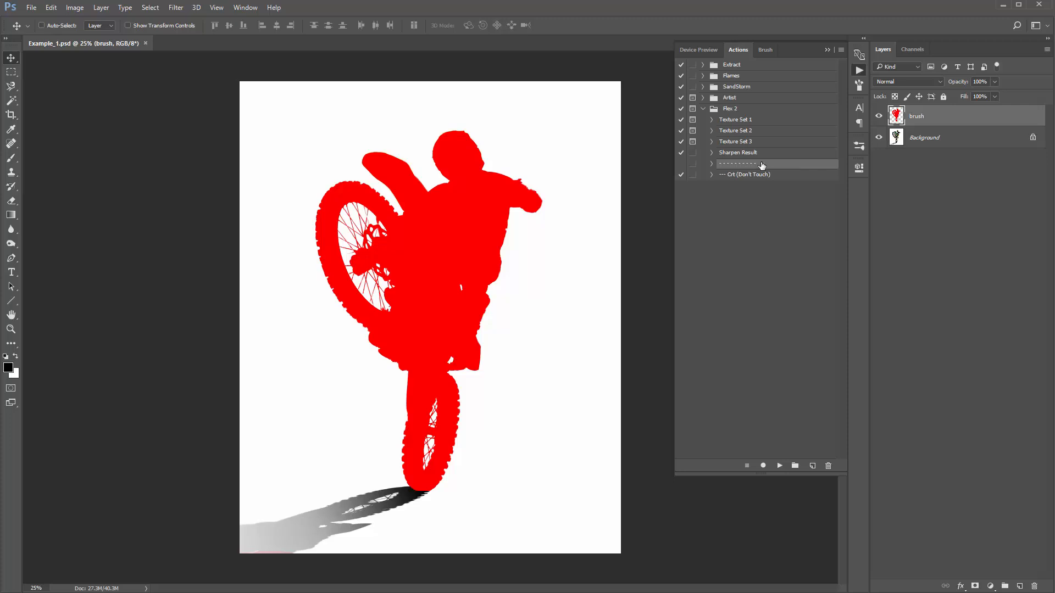
{"action": "left_click", "coordinate": [730, 175]}
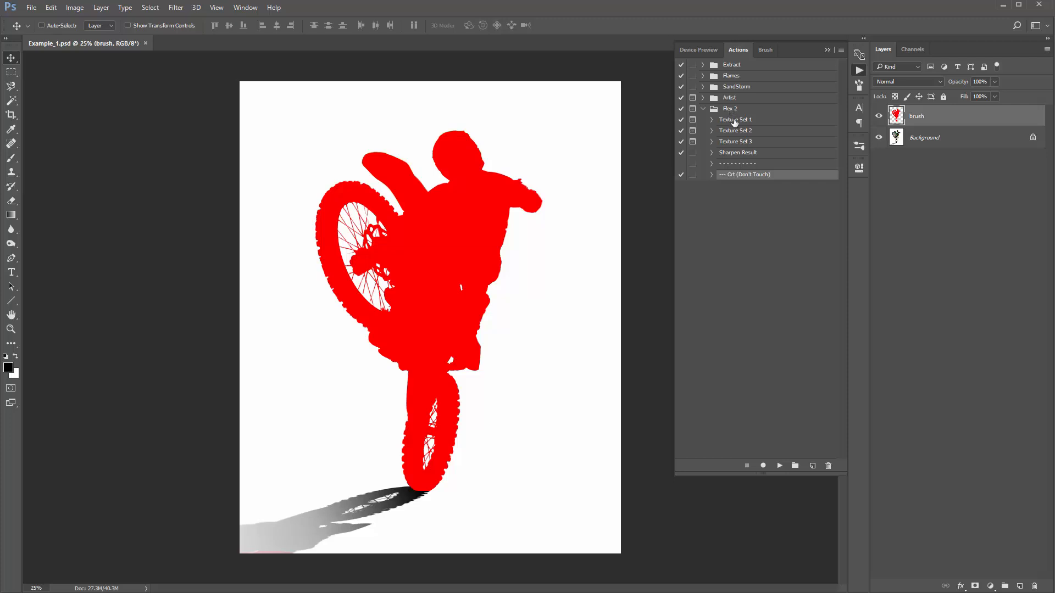
{"action": "left_click", "coordinate": [752, 121]}
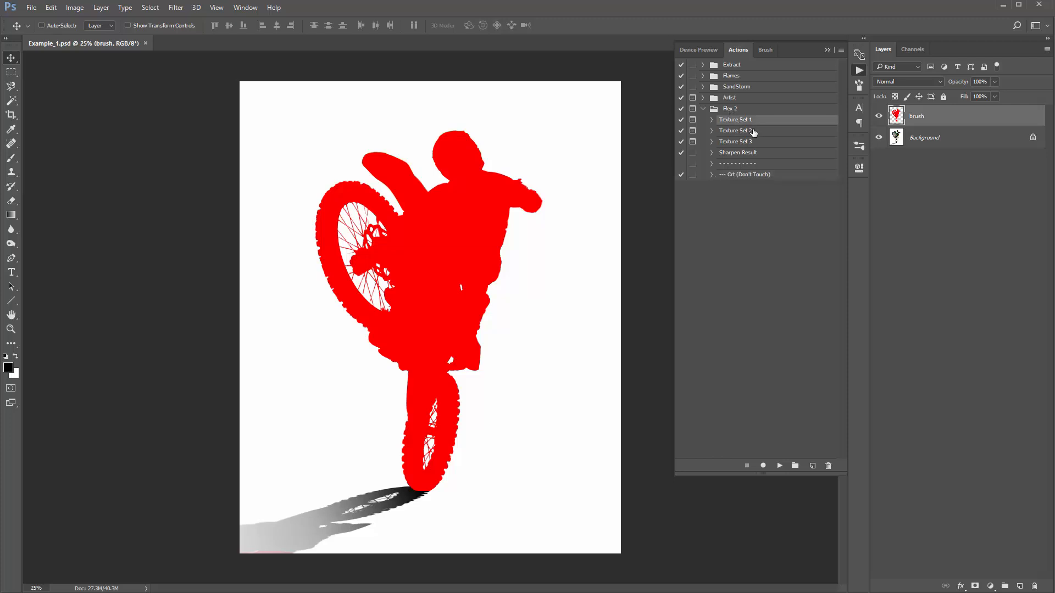
{"action": "left_click", "coordinate": [755, 131]}
{"action": "left_click", "coordinate": [753, 142]}
{"action": "left_click", "coordinate": [753, 122]}
{"action": "left_click", "coordinate": [753, 131]}
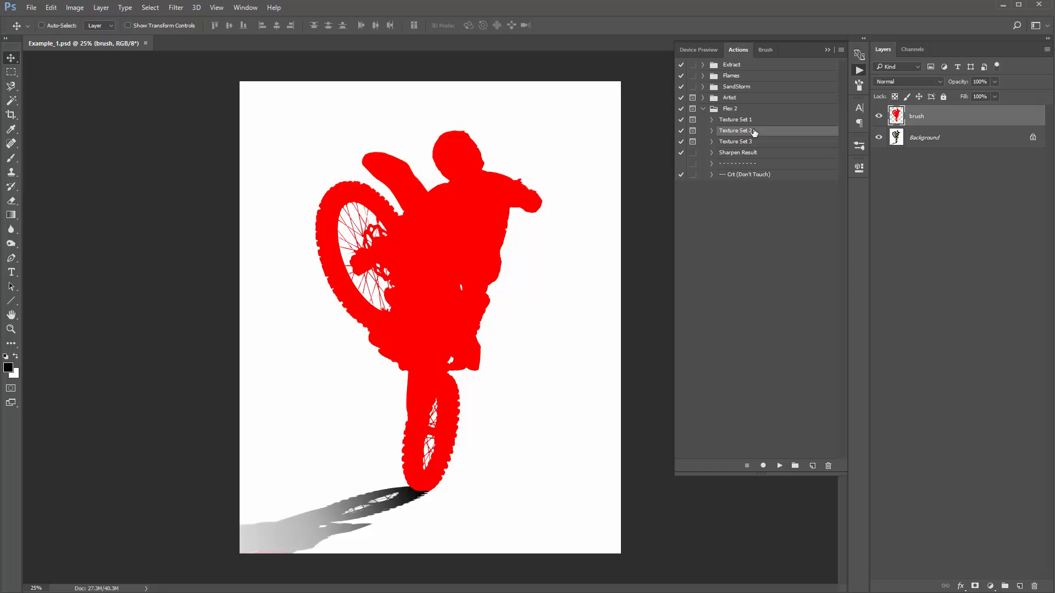
{"action": "left_click", "coordinate": [738, 121]}
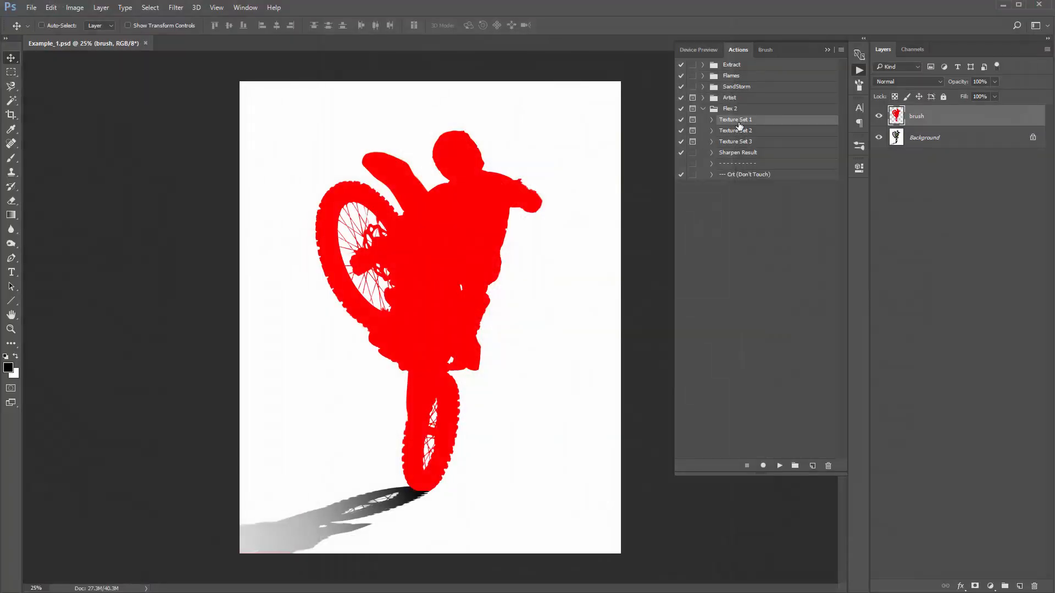
{"action": "left_click", "coordinate": [746, 130]}
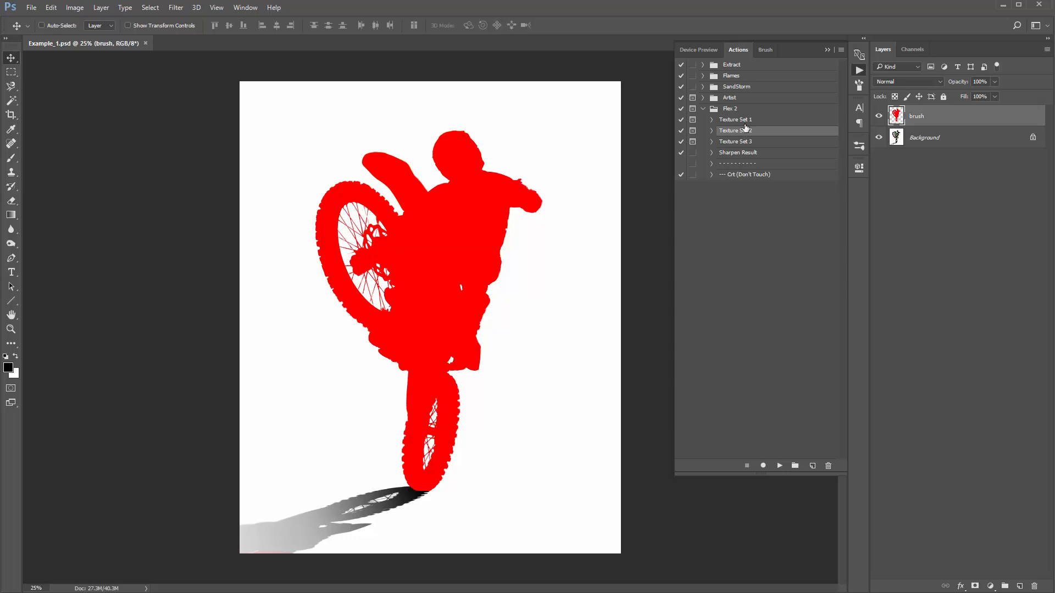
{"action": "left_click", "coordinate": [740, 121]}
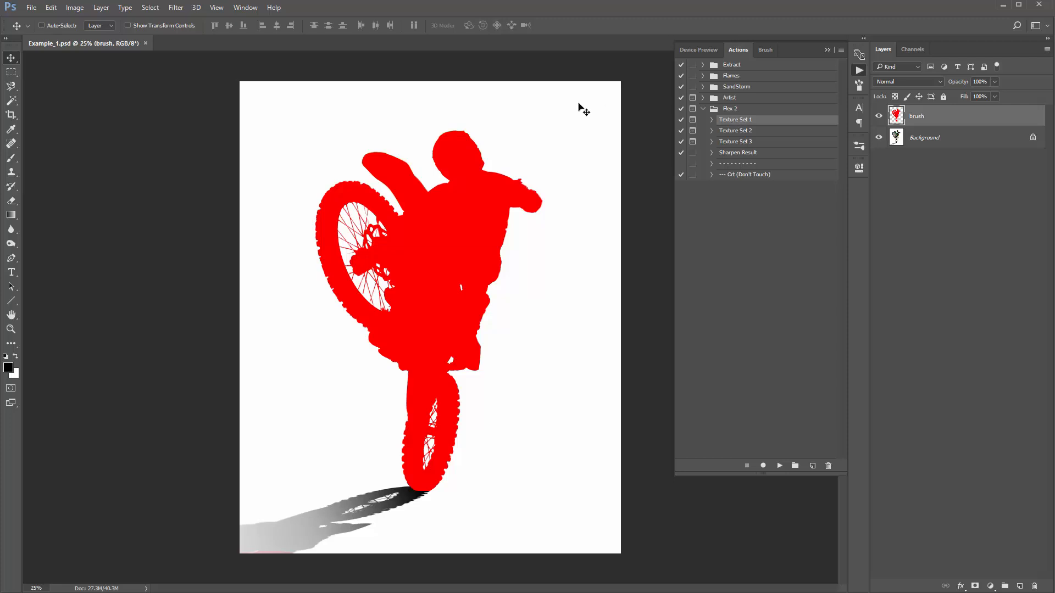
Check the Brush tool's opacity setting and the available Purge commands
{"action": "key", "text": "b"}
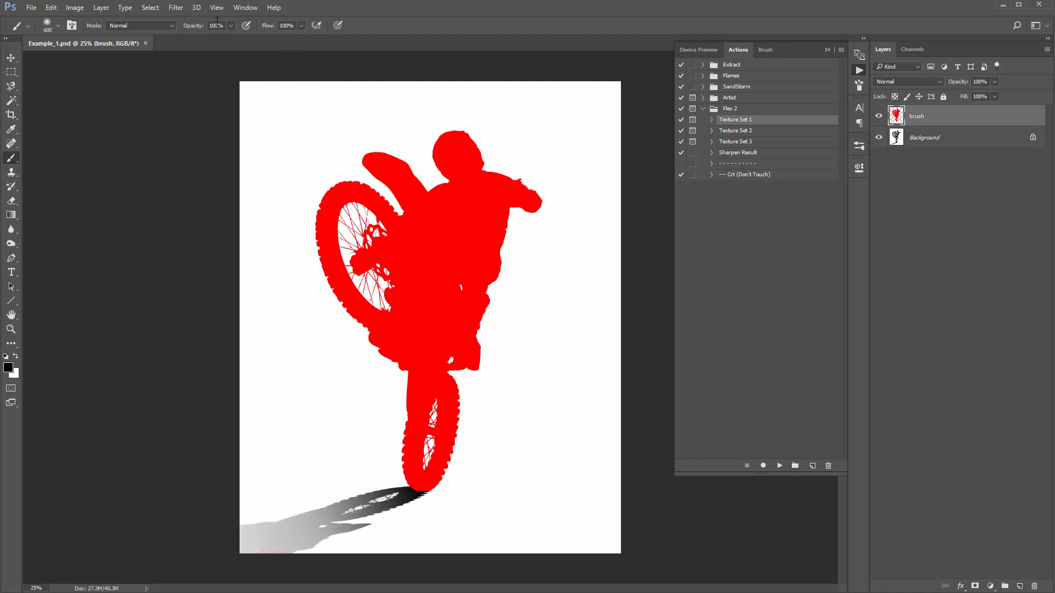
{"action": "key", "text": "v"}
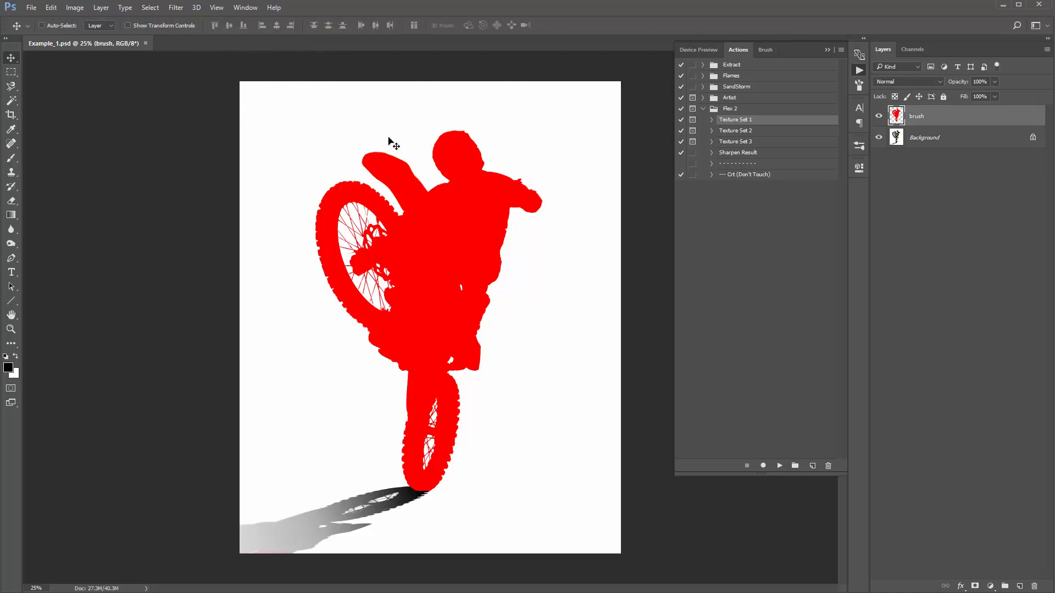
{"action": "left_click", "coordinate": [50, 7]}
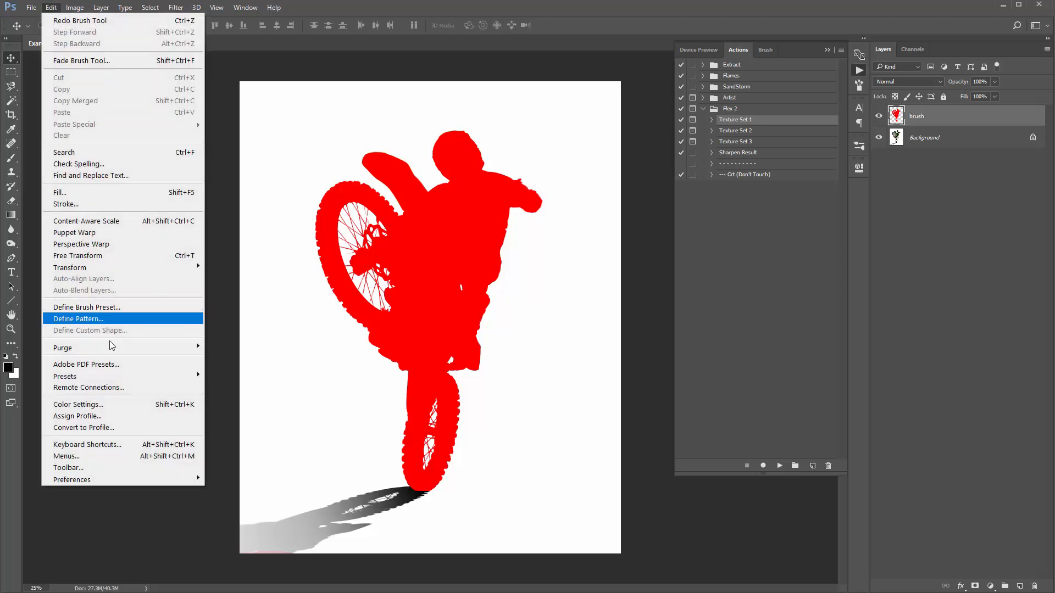
{"action": "mouse_move", "coordinate": [91, 350]}
{"action": "left_click", "coordinate": [256, 383]}
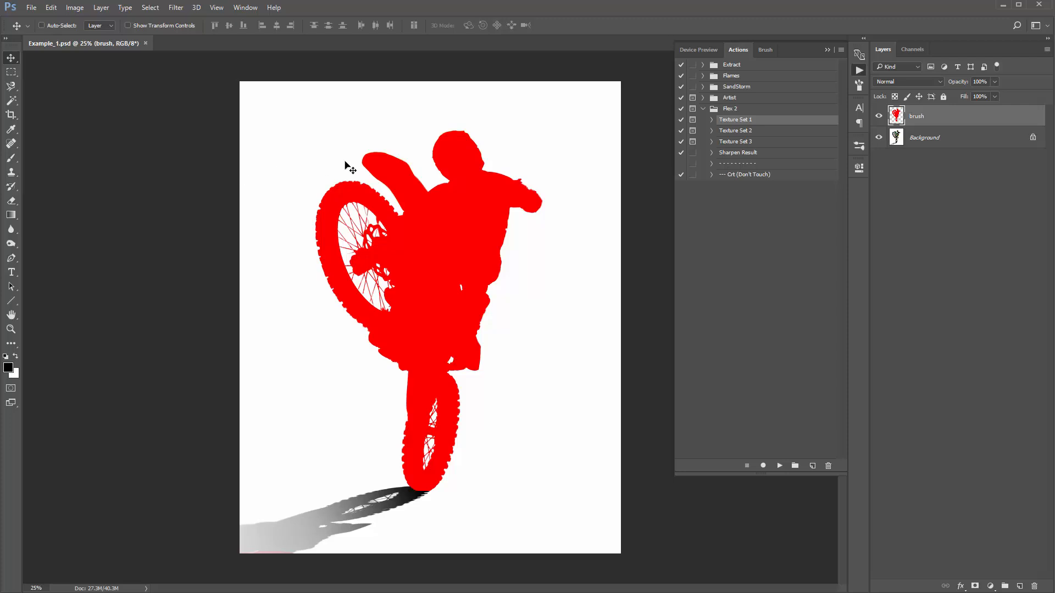
Play the Texture Set 2 action from the Flex 2 set and continue past its message about balancing the colors
{"action": "left_click", "coordinate": [757, 132]}
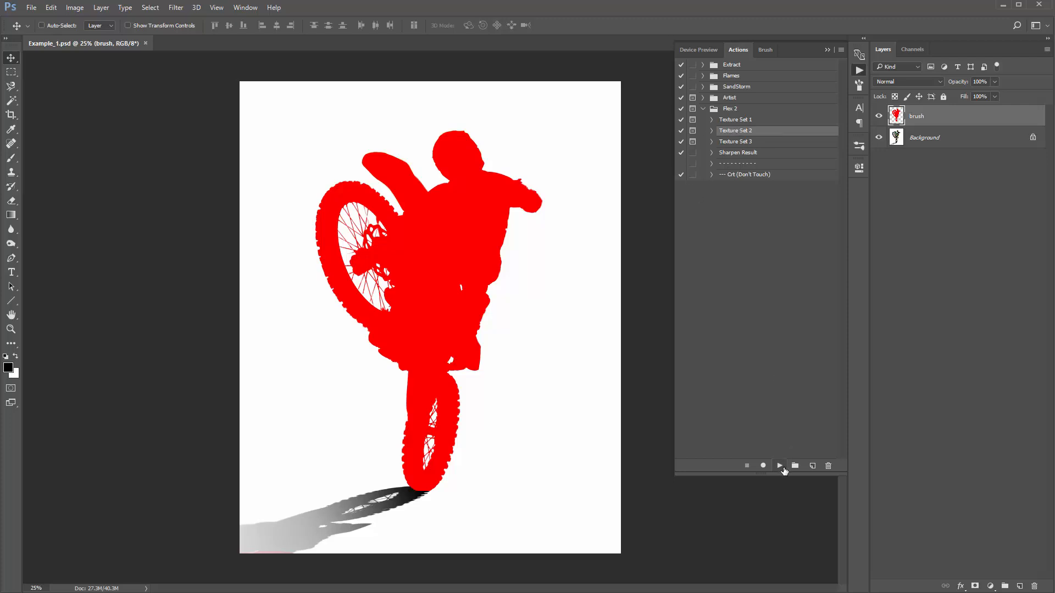
{"action": "left_click", "coordinate": [780, 467]}
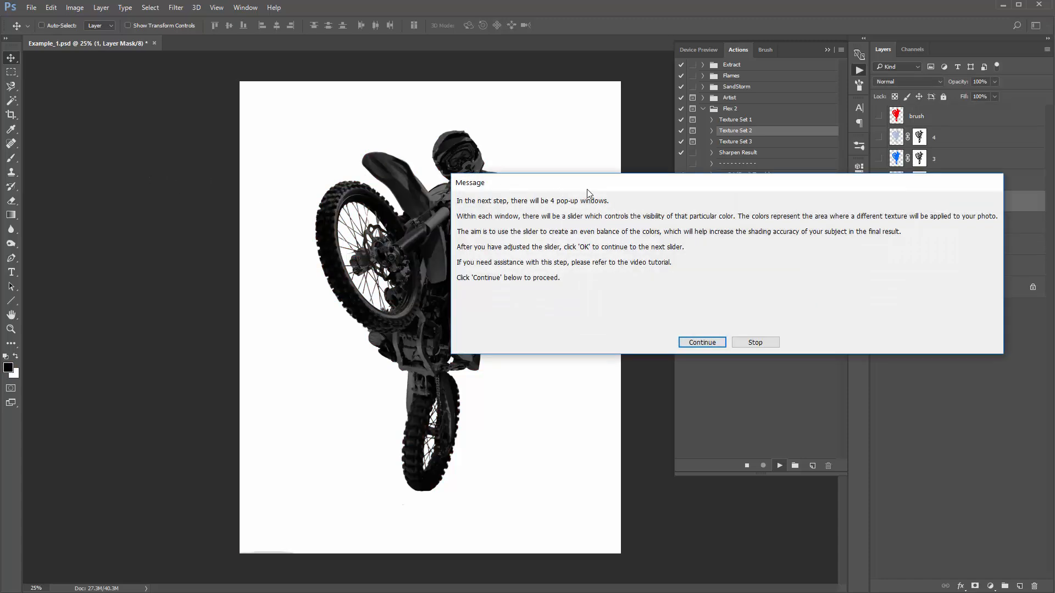
{"action": "left_click_drag", "start_coordinate": [587, 191], "coordinate": [270, 197]}
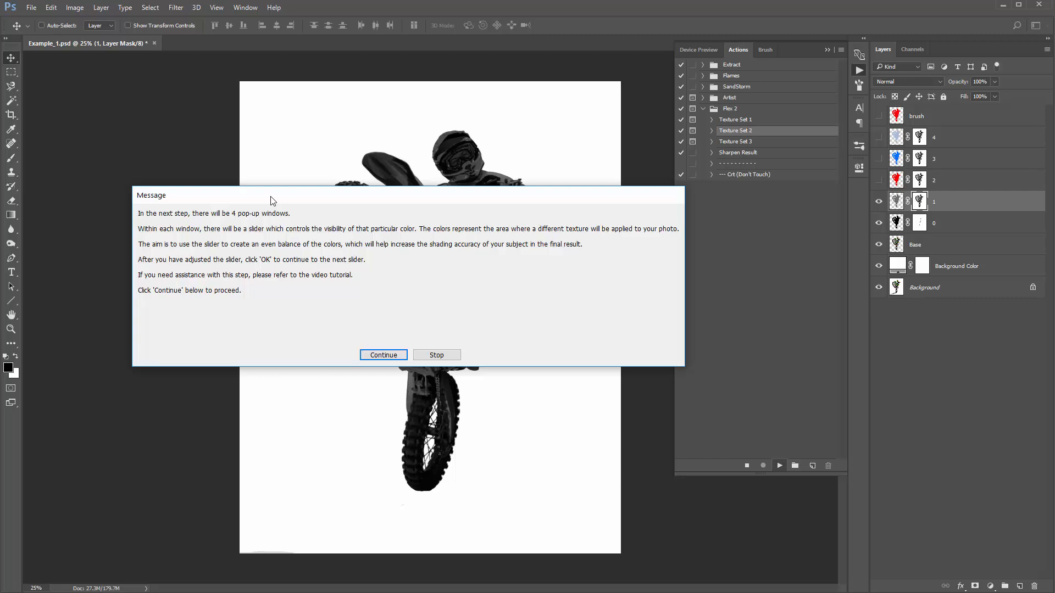
{"action": "left_click_drag", "start_coordinate": [270, 197], "coordinate": [291, 139]}
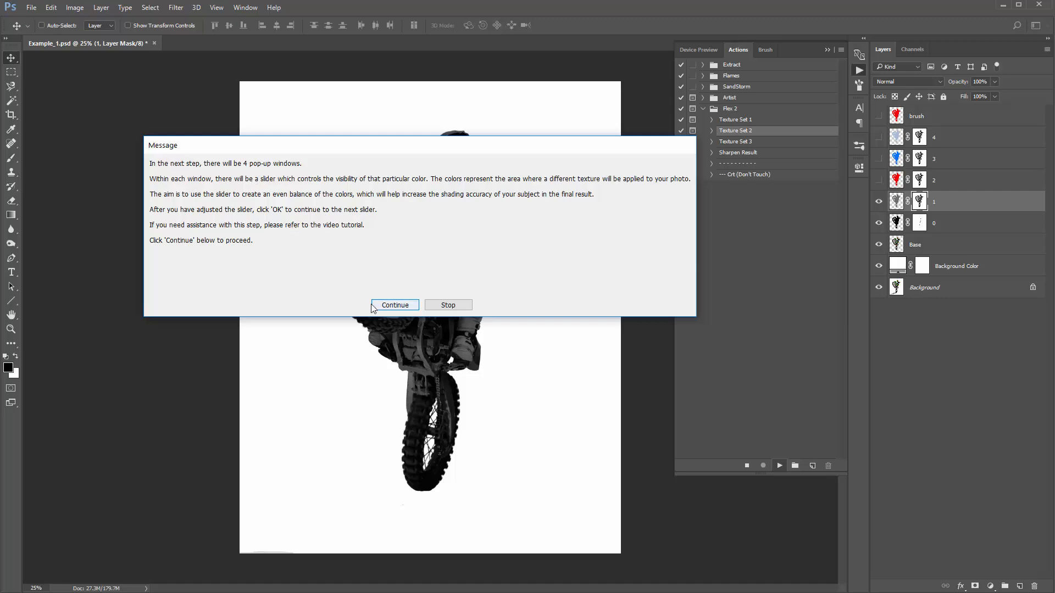
{"action": "left_click", "coordinate": [393, 306]}
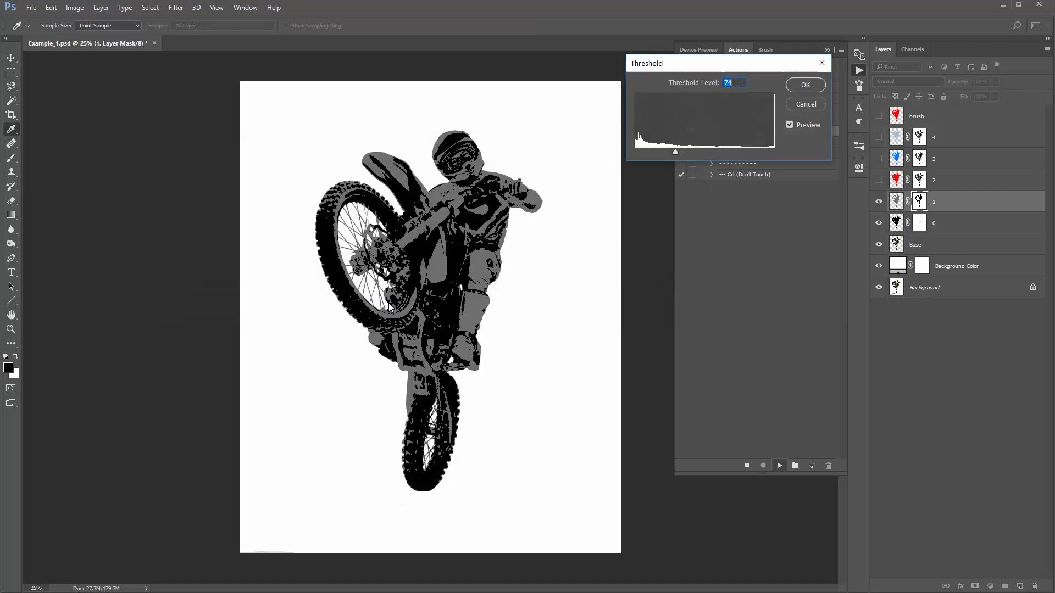
Try several Threshold levels for layer 1's gray areas, keeping the rider in view, and accept about 64
{"action": "left_click_drag", "start_coordinate": [712, 72], "coordinate": [546, 252]}
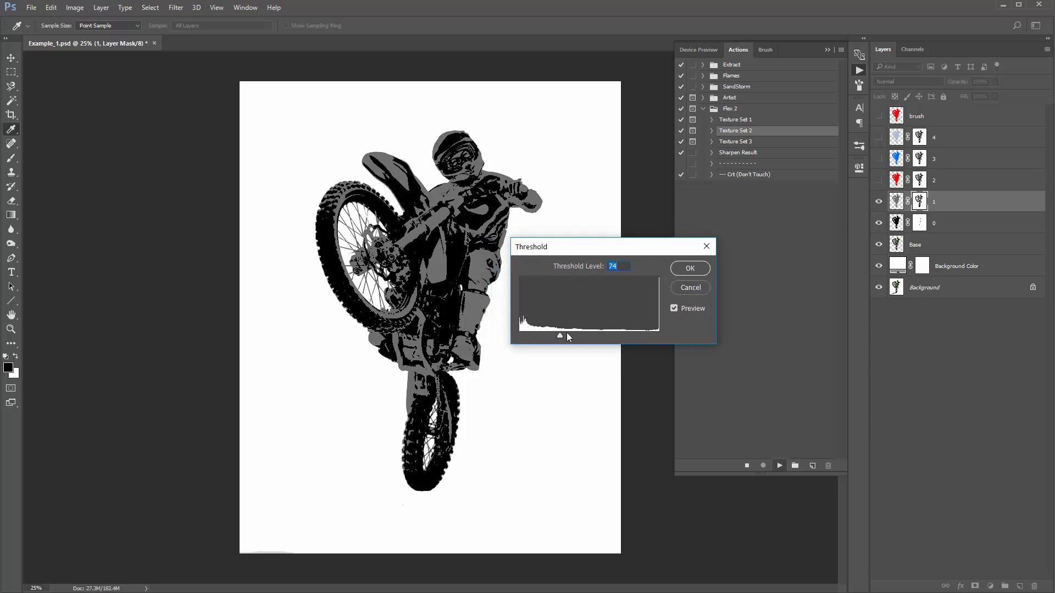
{"action": "mouse_move", "coordinate": [559, 335]}
{"action": "left_mouse_down"}
{"action": "mouse_move", "coordinate": [620, 340]}
{"action": "mouse_move", "coordinate": [547, 338]}
{"action": "mouse_move", "coordinate": [631, 336]}
{"action": "mouse_move", "coordinate": [544, 334]}
{"action": "mouse_move", "coordinate": [575, 335]}
{"action": "mouse_move", "coordinate": [548, 336]}
{"action": "mouse_move", "coordinate": [565, 337]}
{"action": "left_mouse_up"}
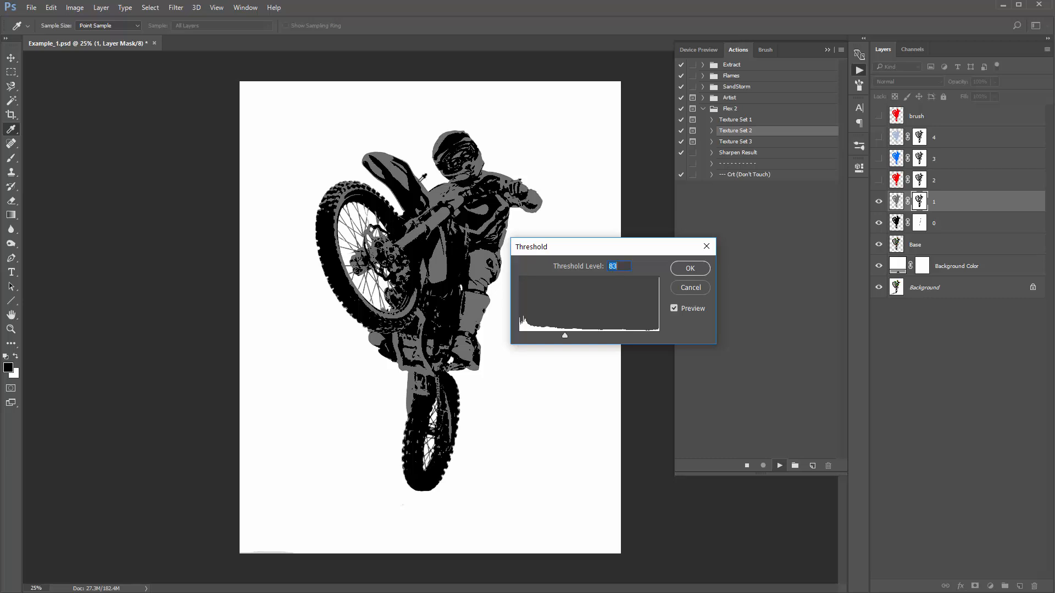
{"action": "mouse_move", "coordinate": [564, 336]}
{"action": "left_mouse_down"}
{"action": "mouse_move", "coordinate": [589, 338]}
{"action": "mouse_move", "coordinate": [555, 337]}
{"action": "left_mouse_up"}
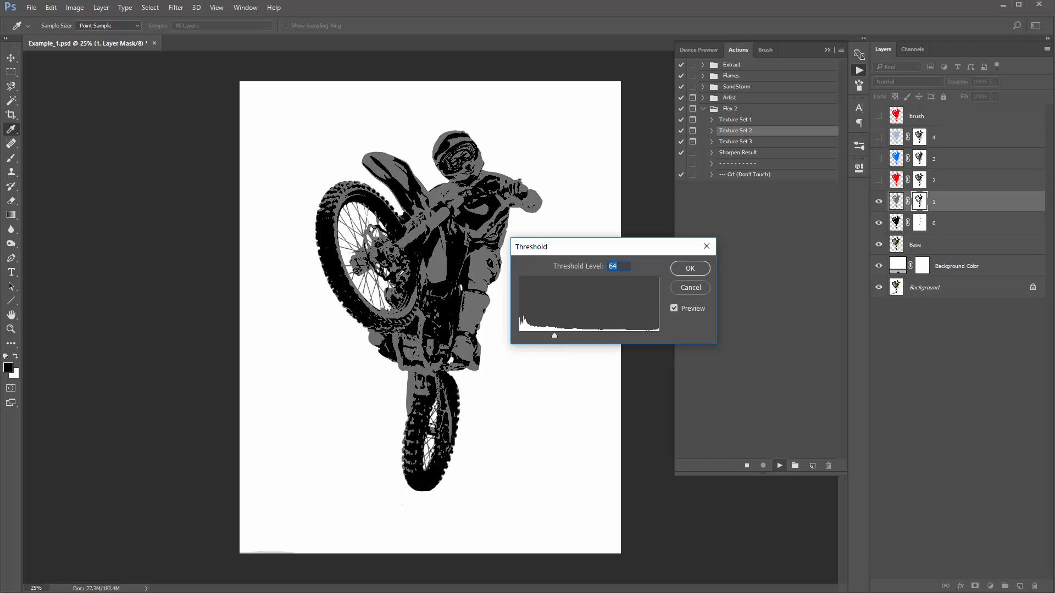
{"action": "left_click_drag", "start_coordinate": [557, 334], "coordinate": [554, 338]}
{"action": "left_click_drag", "start_coordinate": [575, 250], "coordinate": [596, 226]}
{"action": "left_click", "coordinate": [687, 259]}
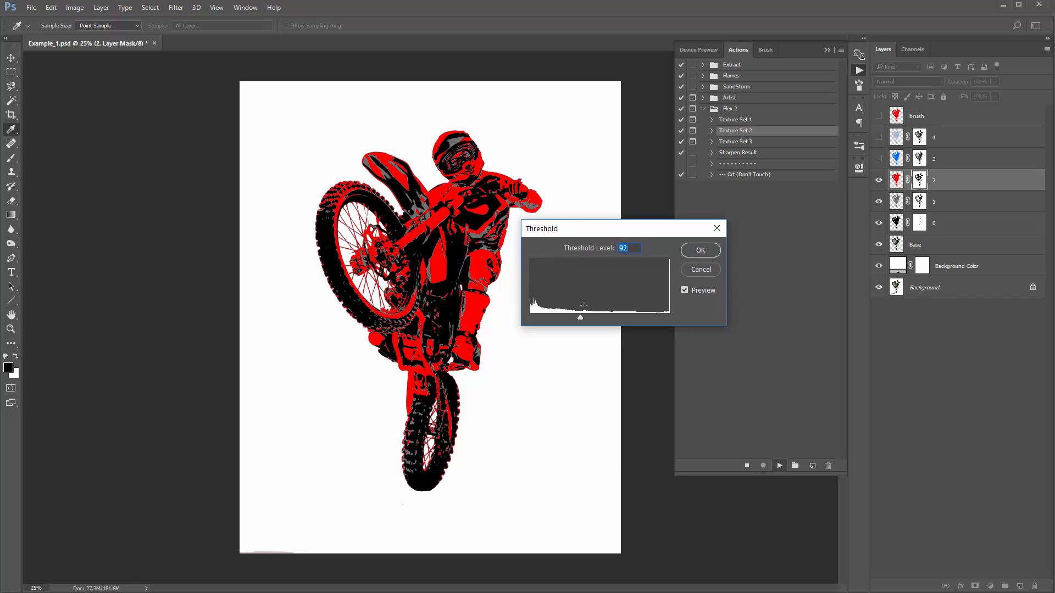
Accept a Threshold level of 118 for red layer 2 and a slightly lowered level for blue layer 3
{"action": "mouse_move", "coordinate": [580, 318]}
{"action": "left_mouse_down"}
{"action": "mouse_move", "coordinate": [612, 317]}
{"action": "mouse_move", "coordinate": [594, 317]}
{"action": "left_mouse_up"}
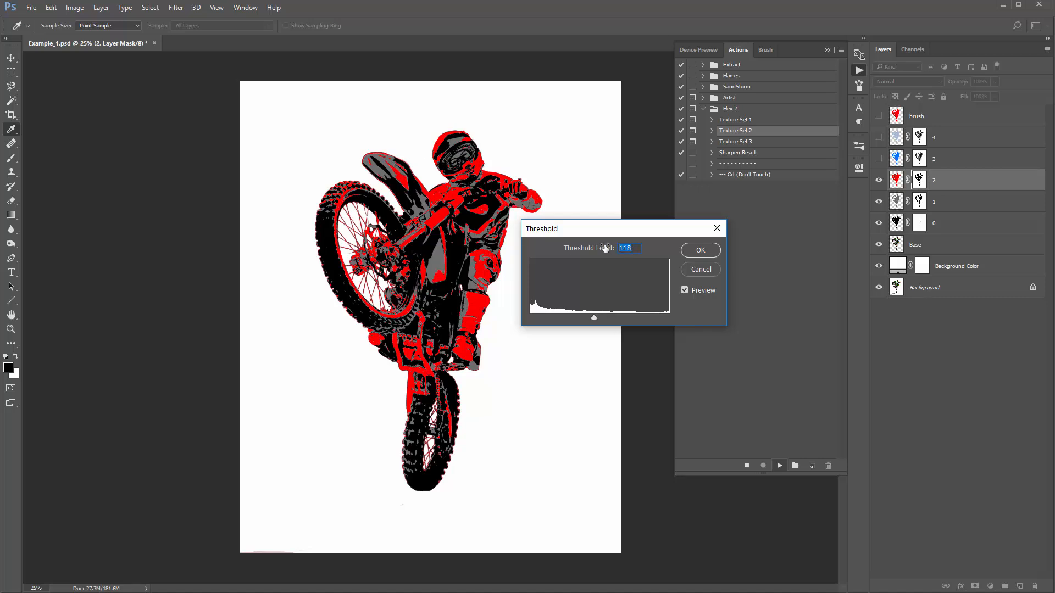
{"action": "left_click", "coordinate": [696, 250]}
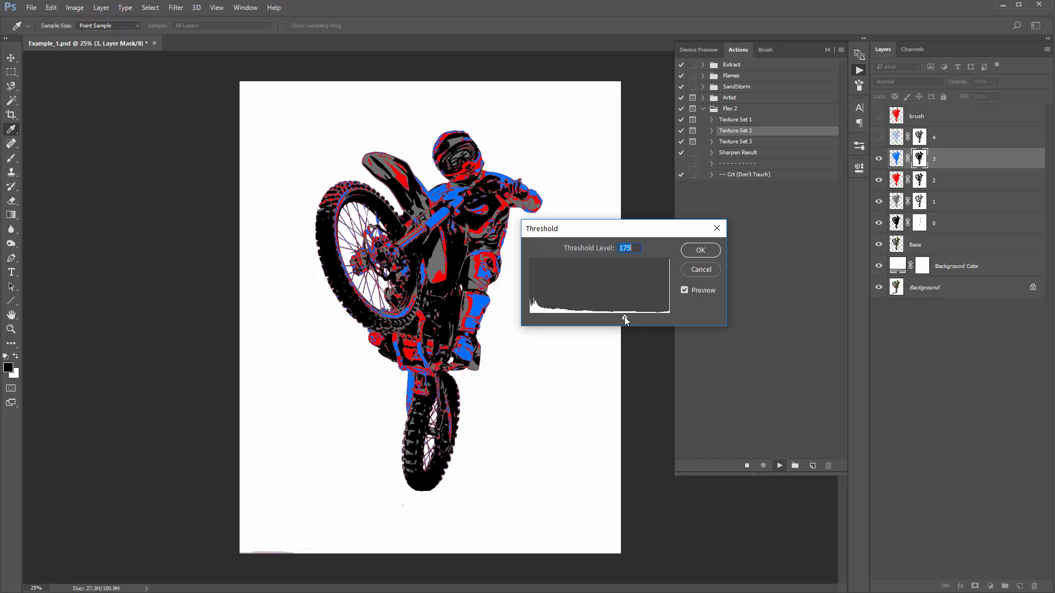
{"action": "mouse_move", "coordinate": [624, 316]}
{"action": "left_mouse_down"}
{"action": "mouse_move", "coordinate": [612, 320]}
{"action": "mouse_move", "coordinate": [632, 318]}
{"action": "mouse_move", "coordinate": [621, 320]}
{"action": "left_mouse_up"}
{"action": "left_click", "coordinate": [700, 251]}
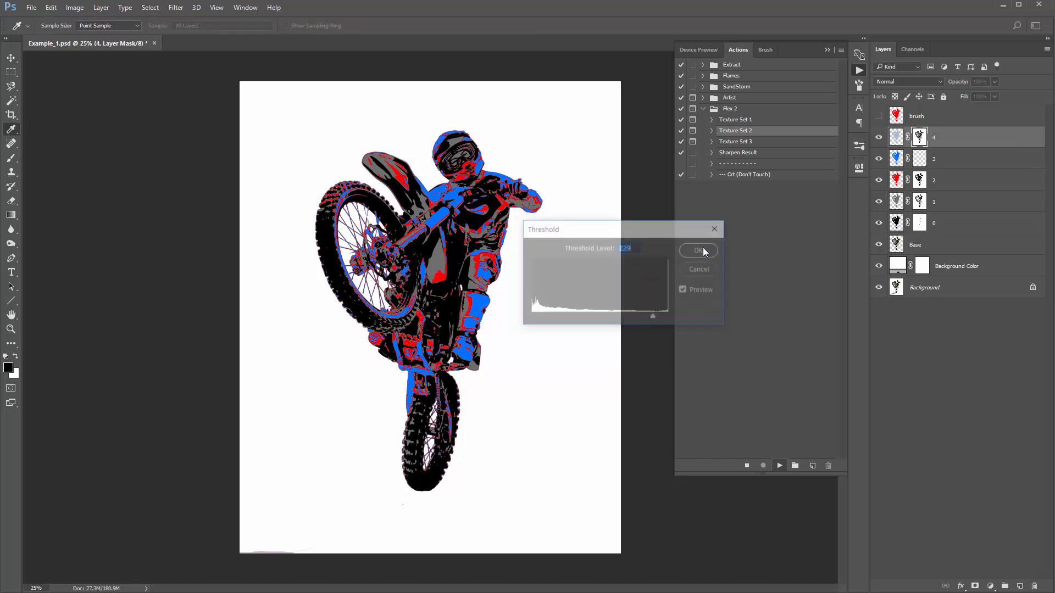
Lower the Threshold level for light blue layer 4 to about 186 and accept it
{"action": "left_click_drag", "start_coordinate": [654, 320], "coordinate": [631, 320]}
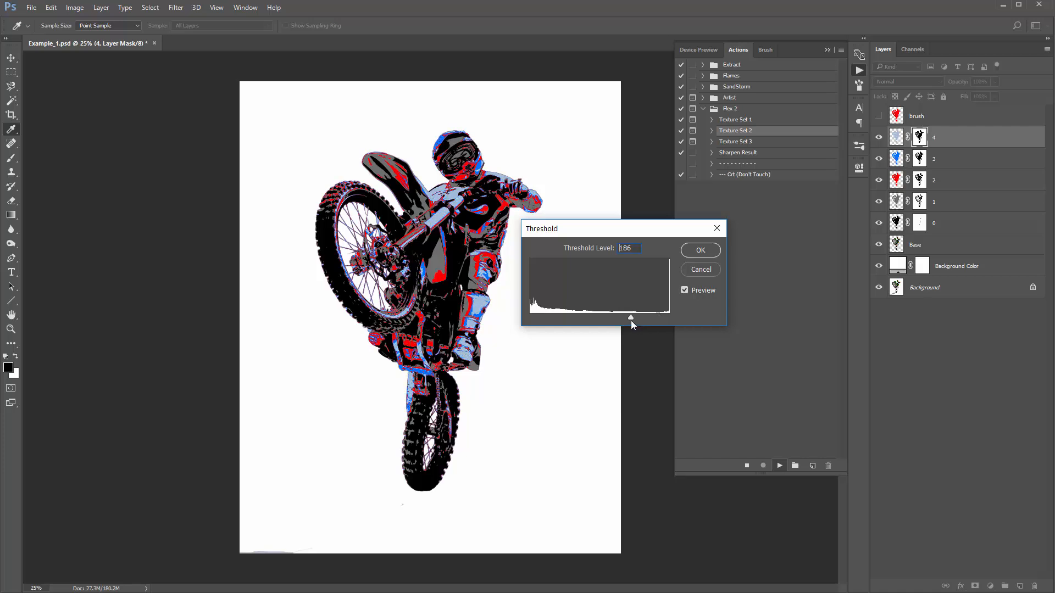
{"action": "left_click_drag", "start_coordinate": [588, 228], "coordinate": [592, 232]}
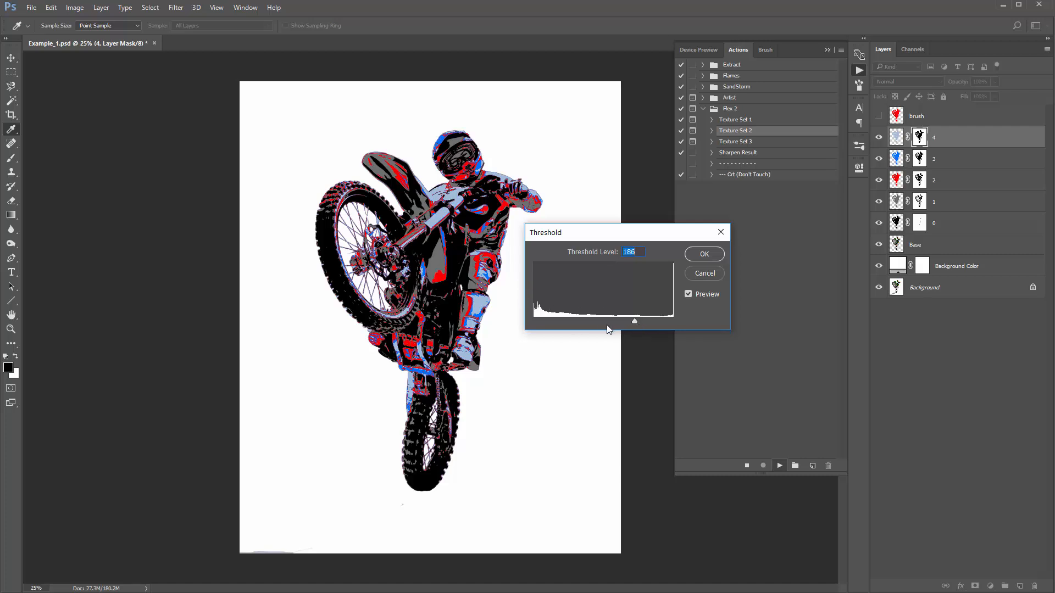
{"action": "left_click_drag", "start_coordinate": [635, 323], "coordinate": [614, 319]}
{"action": "left_click_drag", "start_coordinate": [630, 319], "coordinate": [634, 321]}
{"action": "left_click", "coordinate": [710, 257]}
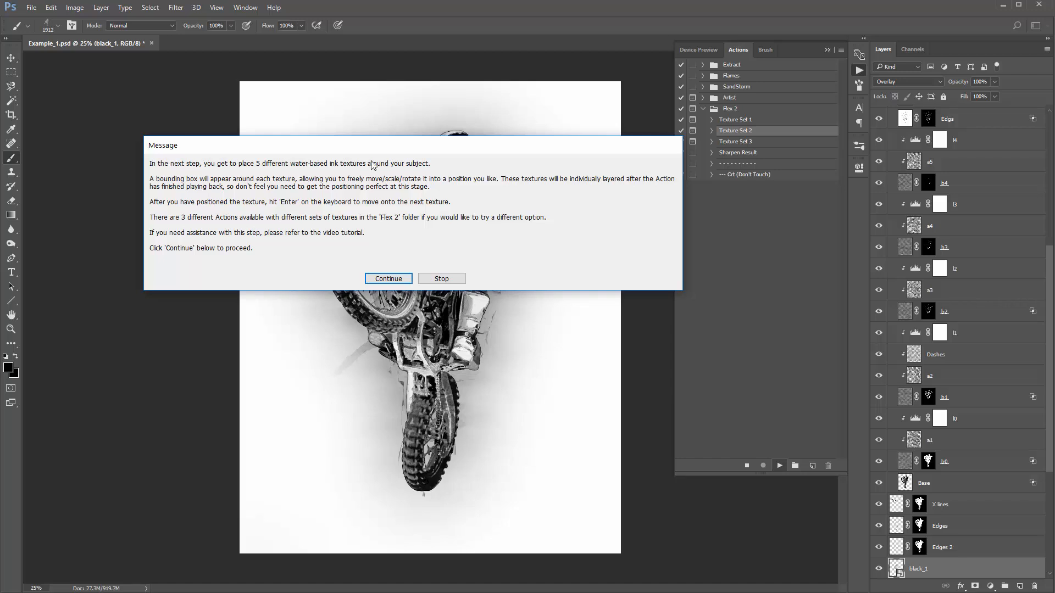
Continue to the ink texture stage and place black_1 rotated clockwise beside the rider's helmet and shoulder, keeping its original scale
{"action": "left_click_drag", "start_coordinate": [374, 145], "coordinate": [320, 127]}
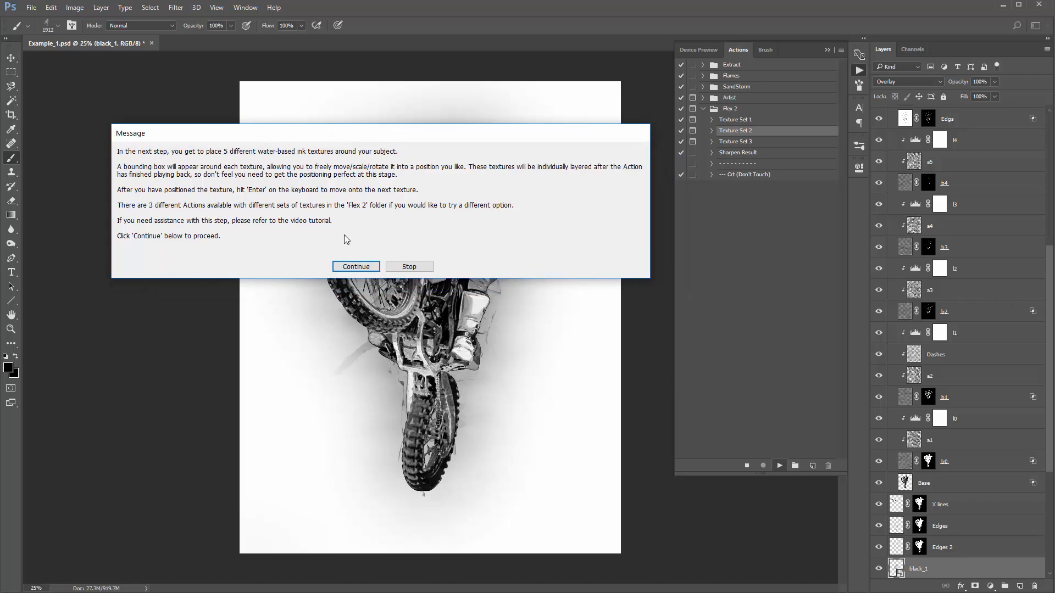
{"action": "left_click", "coordinate": [349, 267]}
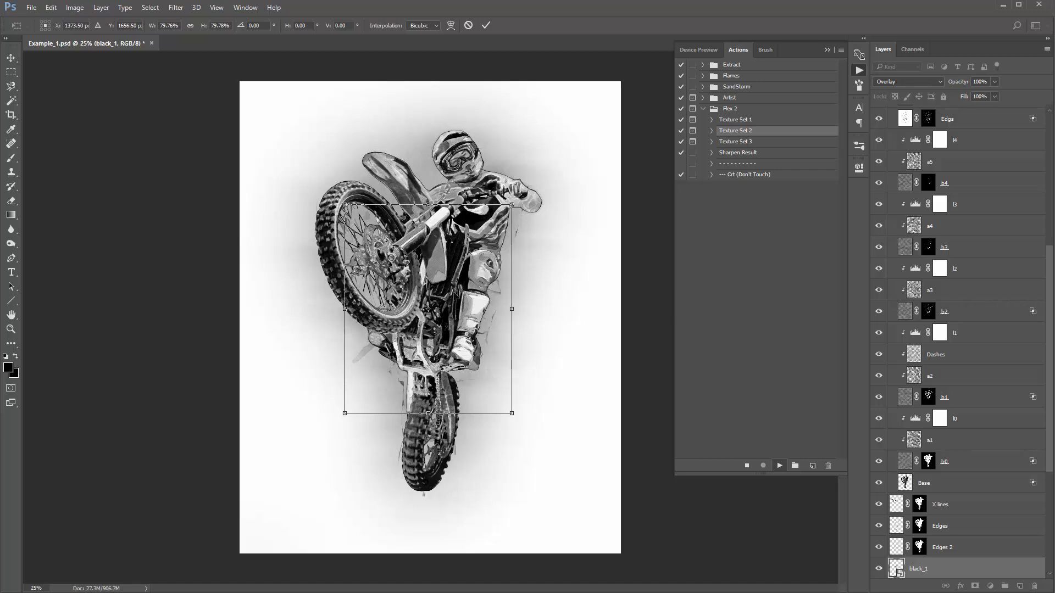
{"action": "left_click_drag", "start_coordinate": [428, 250], "coordinate": [498, 250]}
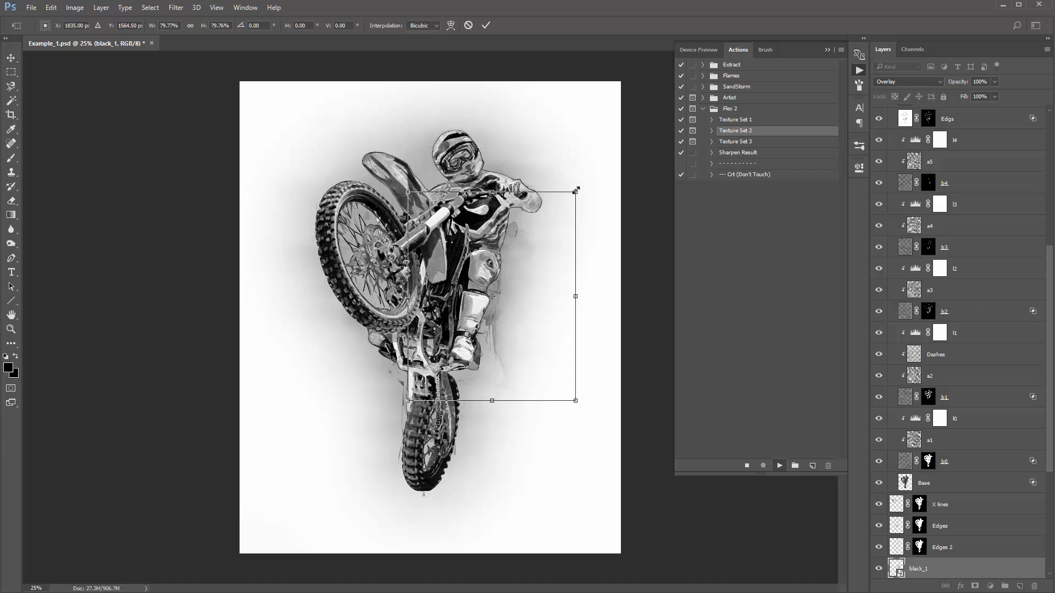
{"action": "left_click_drag", "start_coordinate": [575, 191], "coordinate": [612, 129]}
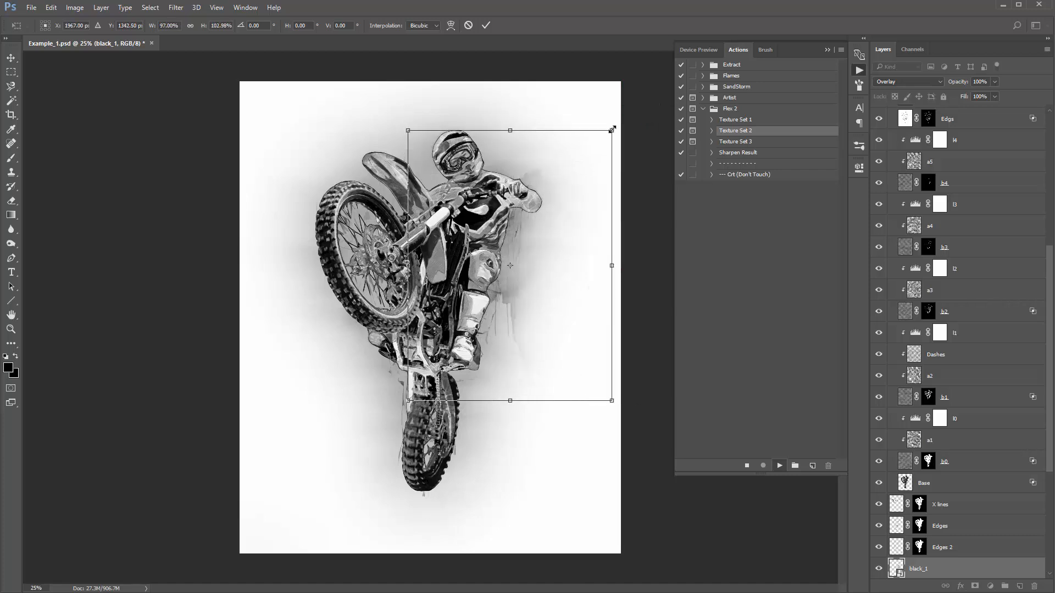
{"action": "key", "text": "ctrl+z"}
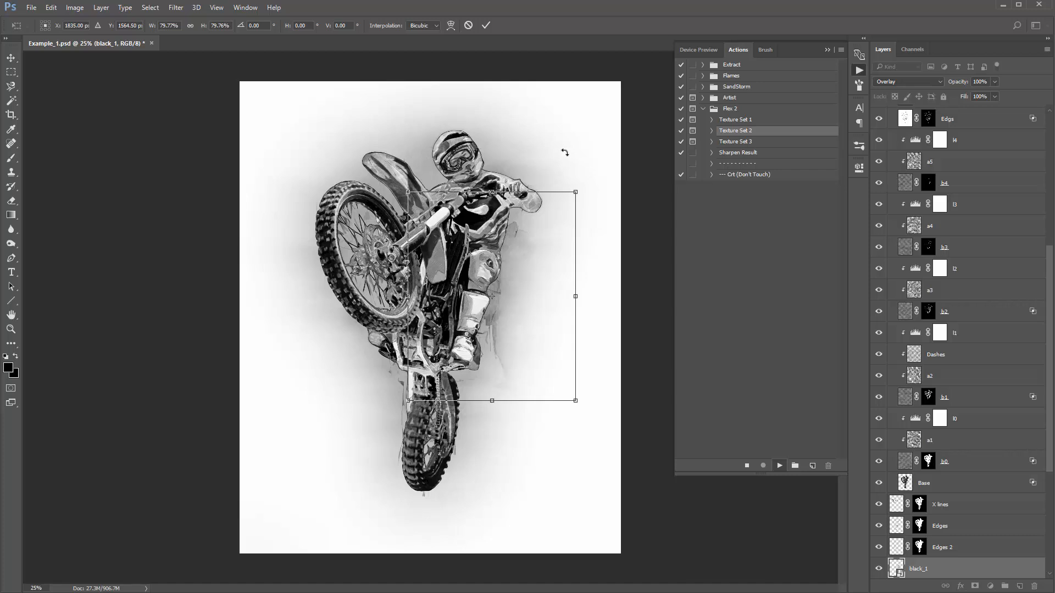
{"action": "left_click_drag", "start_coordinate": [579, 149], "coordinate": [557, 202]}
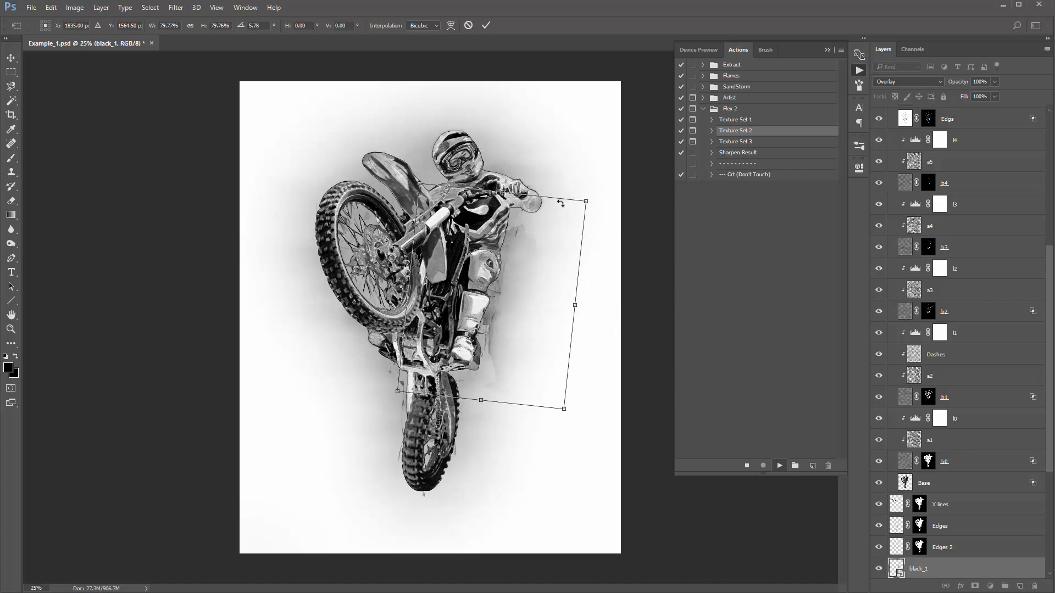
{"action": "left_click_drag", "start_coordinate": [540, 238], "coordinate": [551, 110]}
{"action": "key", "text": "Return"}
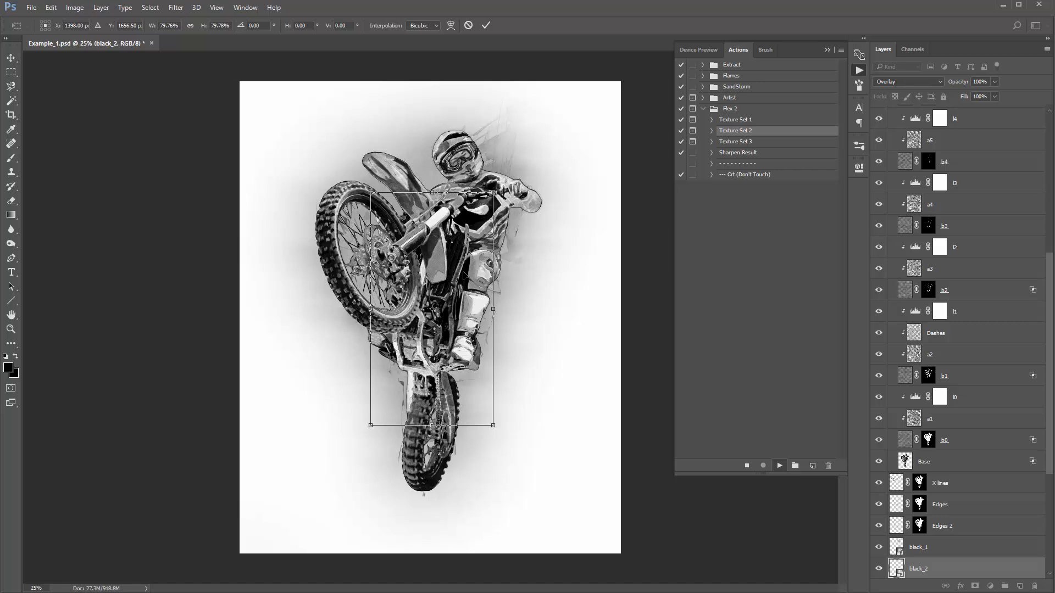
Place the black_2 ink texture along the outer side of the rider's leg, rotated clockwise
{"action": "left_click_drag", "start_coordinate": [465, 270], "coordinate": [504, 308]}
{"action": "left_click_drag", "start_coordinate": [605, 269], "coordinate": [581, 302]}
{"action": "left_click_drag", "start_coordinate": [494, 317], "coordinate": [501, 327]}
{"action": "key", "text": "Return"}
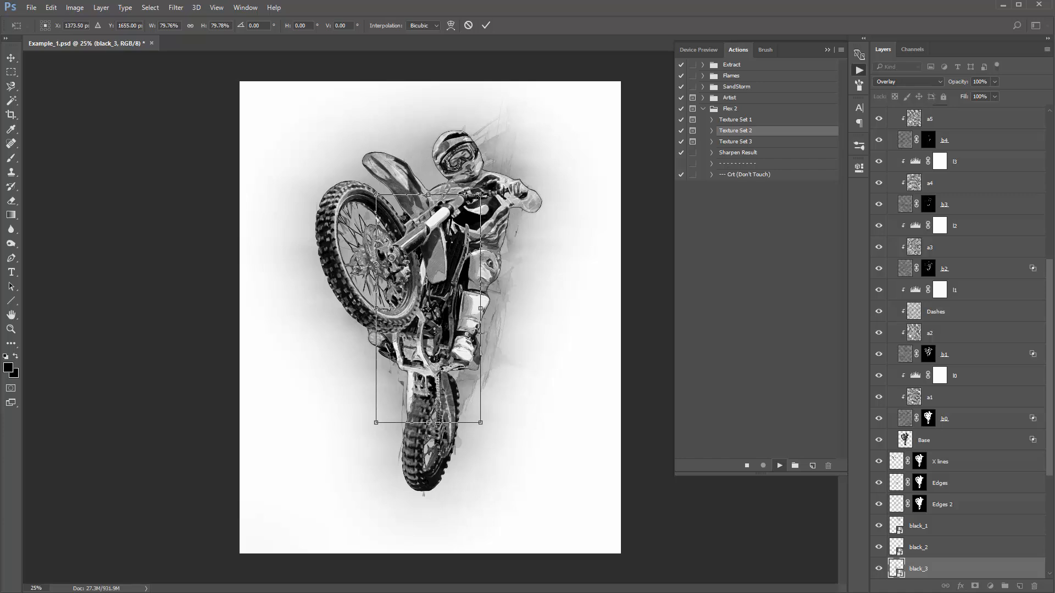
Enlarge the black_3 ink texture and place it above the bike, beside the rider's helmet
{"action": "left_click_drag", "start_coordinate": [481, 194], "coordinate": [515, 164]}
{"action": "left_click_drag", "start_coordinate": [486, 223], "coordinate": [462, 105]}
{"action": "key", "text": "Return"}
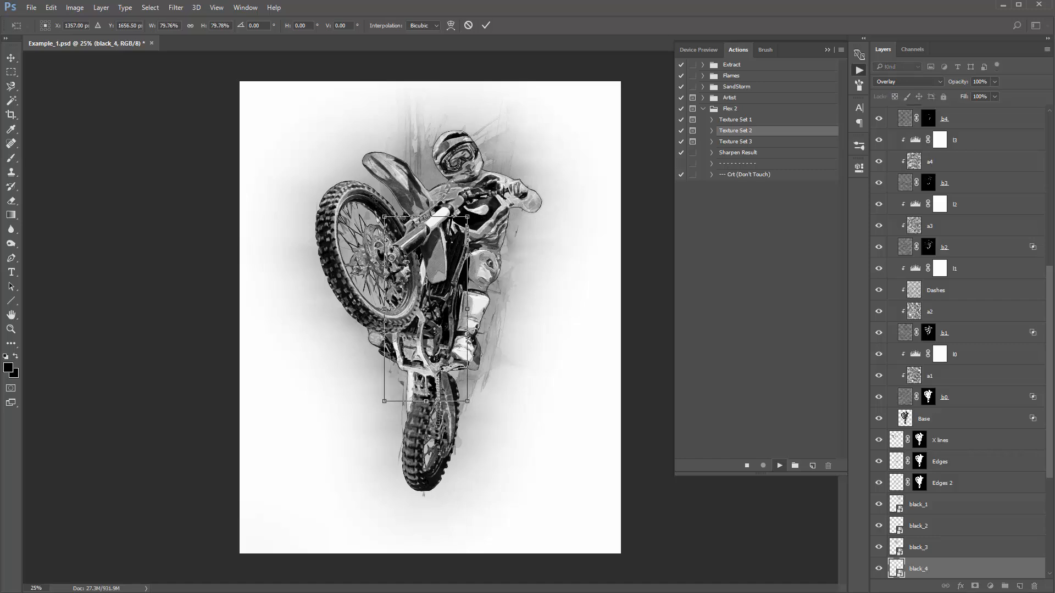
Scale the black_4 ink texture to about 120% by 107%, rotate it about 11° and place it behind the rider's outstretched arm
{"action": "left_click_drag", "start_coordinate": [384, 217], "coordinate": [342, 153]}
{"action": "left_click_drag", "start_coordinate": [411, 204], "coordinate": [395, 289]}
{"action": "left_click_drag", "start_coordinate": [473, 270], "coordinate": [436, 252]}
{"action": "mouse_move", "coordinate": [397, 280]}
{"action": "left_mouse_down"}
{"action": "mouse_move", "coordinate": [368, 275]}
{"action": "mouse_move", "coordinate": [398, 295]}
{"action": "left_mouse_up"}
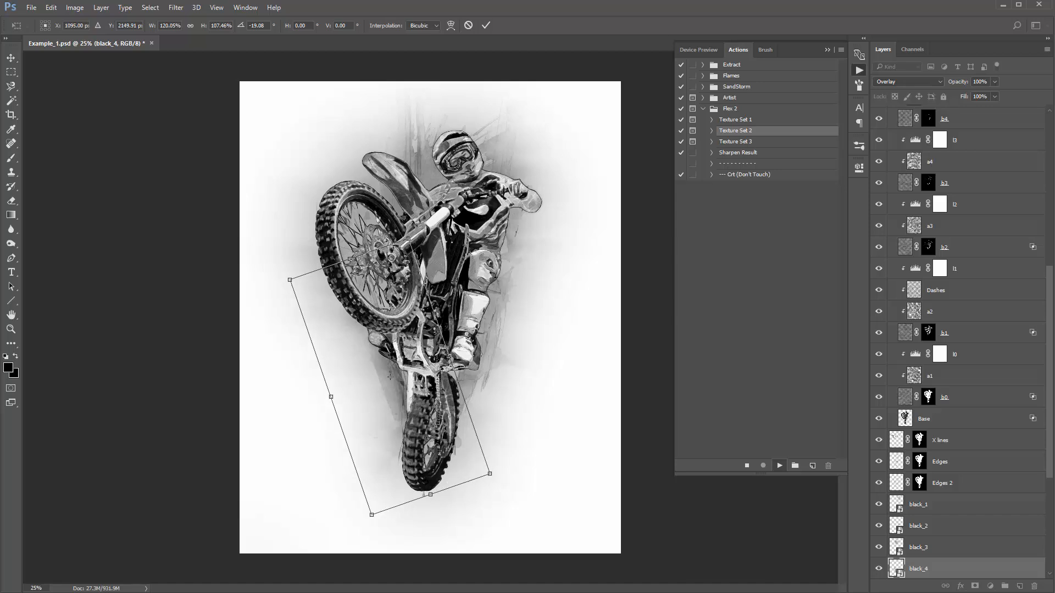
{"action": "left_click_drag", "start_coordinate": [493, 277], "coordinate": [493, 351]}
{"action": "left_click_drag", "start_coordinate": [404, 302], "coordinate": [518, 144]}
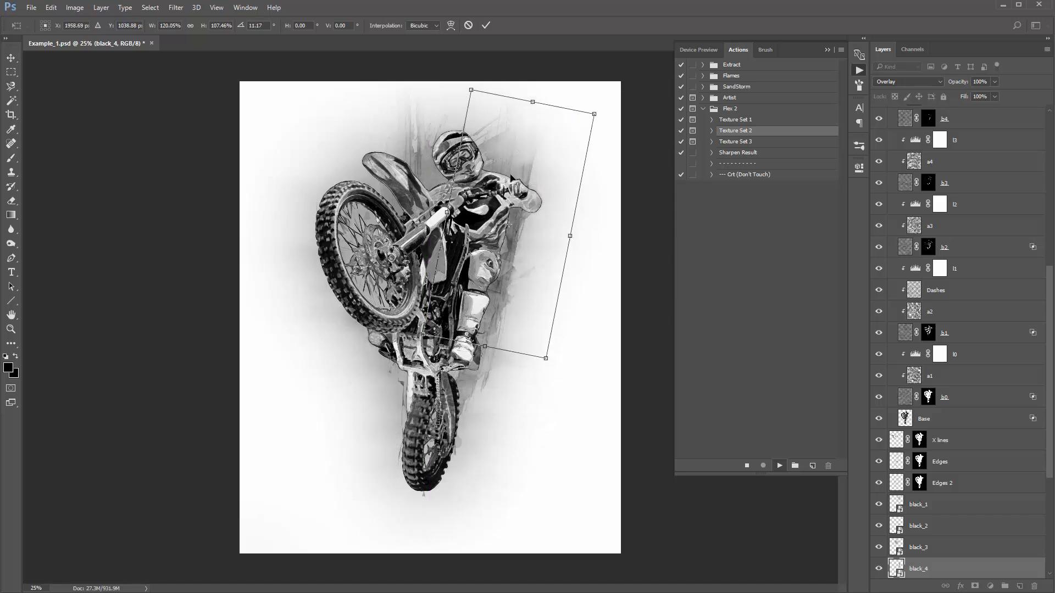
{"action": "key", "text": "Return"}
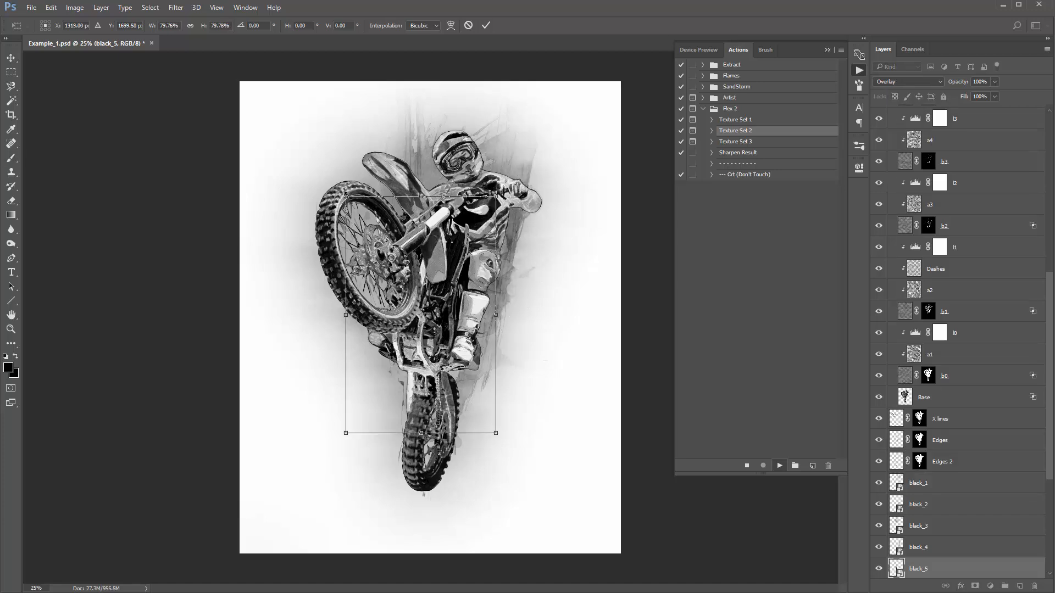
Scale the black_5 ink texture to about 114% by 112%, rotate it about -10° and place it around the bike's lower half
{"action": "left_click_drag", "start_coordinate": [346, 196], "coordinate": [281, 99]}
{"action": "left_click_drag", "start_coordinate": [418, 213], "coordinate": [420, 319]}
{"action": "left_click_drag", "start_coordinate": [528, 346], "coordinate": [520, 322]}
{"action": "left_click_drag", "start_coordinate": [449, 345], "coordinate": [446, 329]}
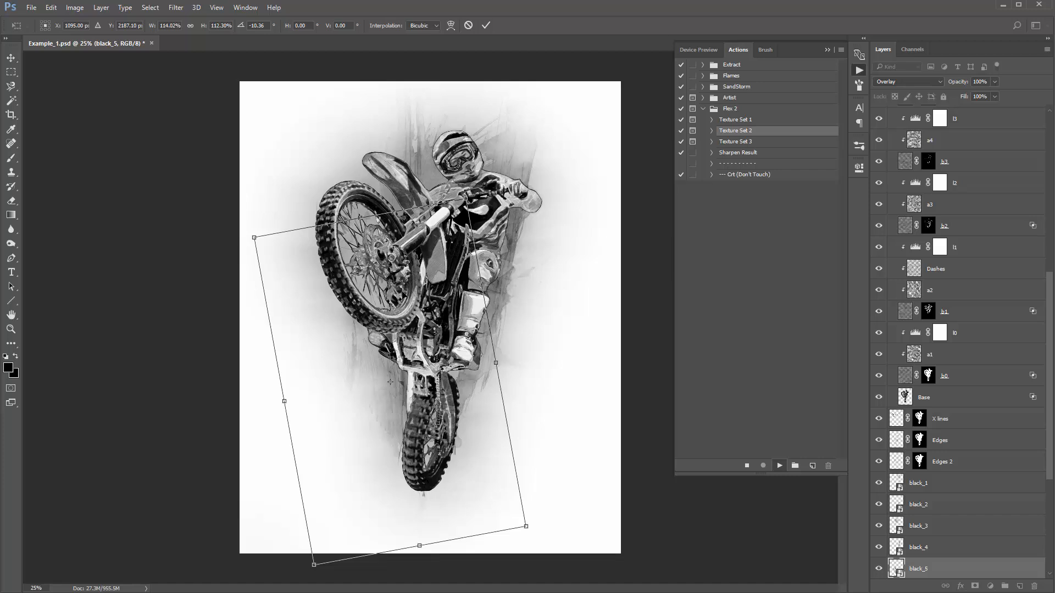
{"action": "key", "text": "Return"}
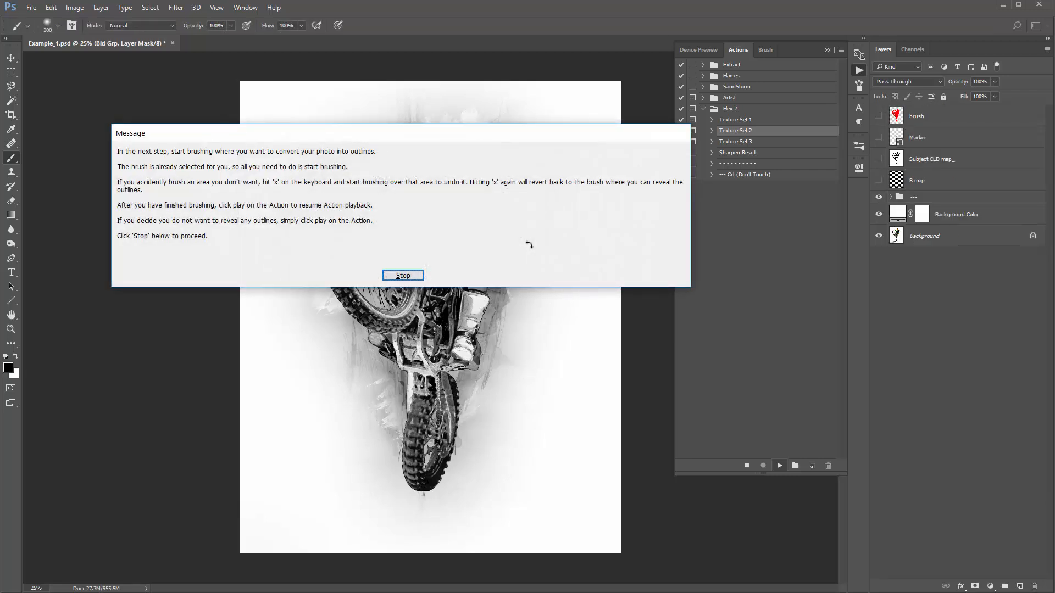
Proceed to the outline stage and brush the rider's arm, leg and rear wheel into outlines at brush size 500
{"action": "left_click_drag", "start_coordinate": [356, 133], "coordinate": [337, 166]}
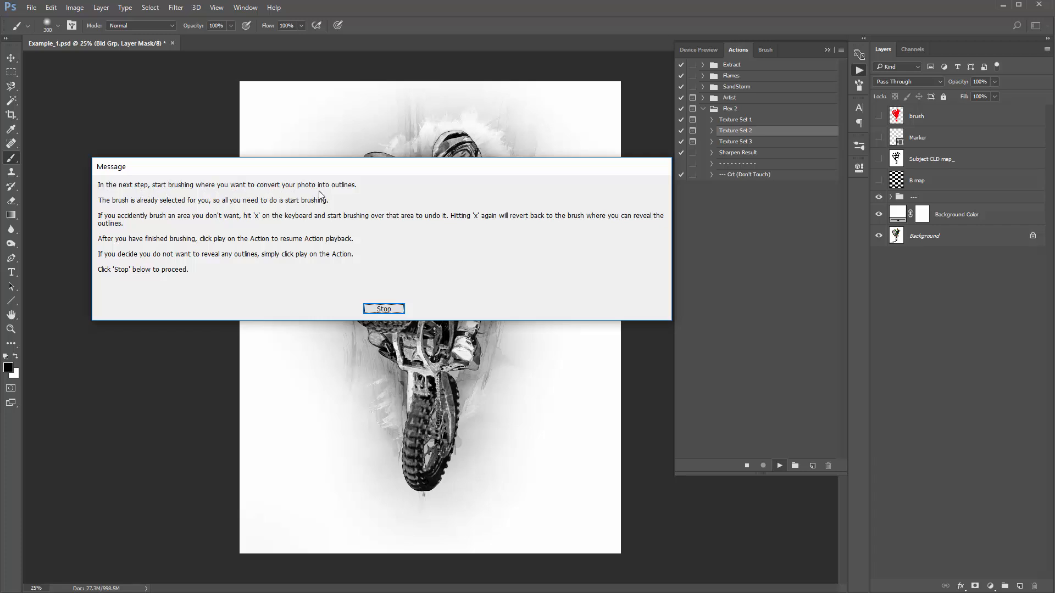
{"action": "left_click_drag", "start_coordinate": [386, 170], "coordinate": [438, 179]}
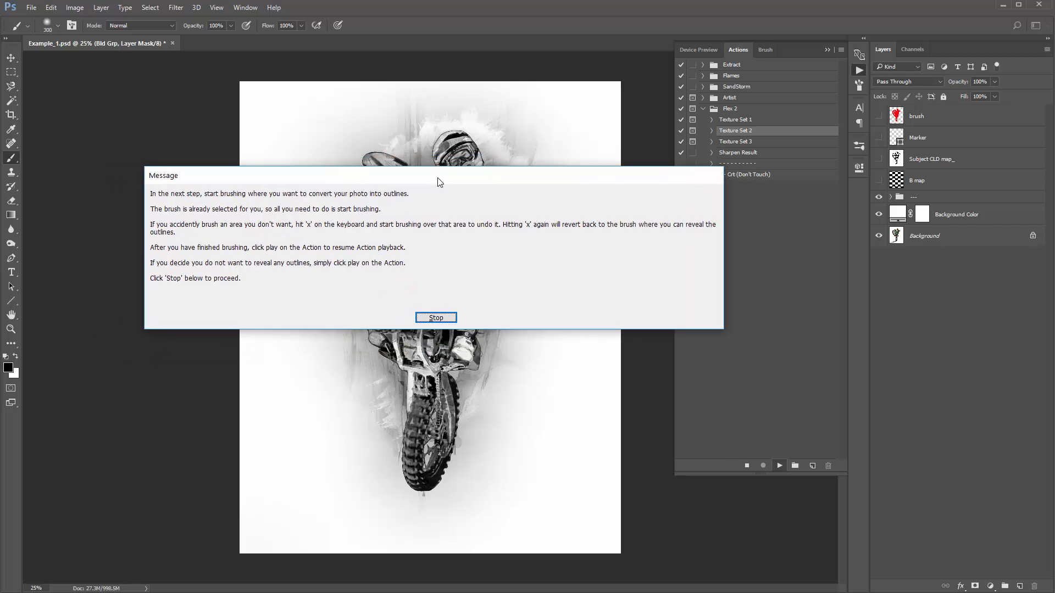
{"action": "left_click", "coordinate": [435, 318]}
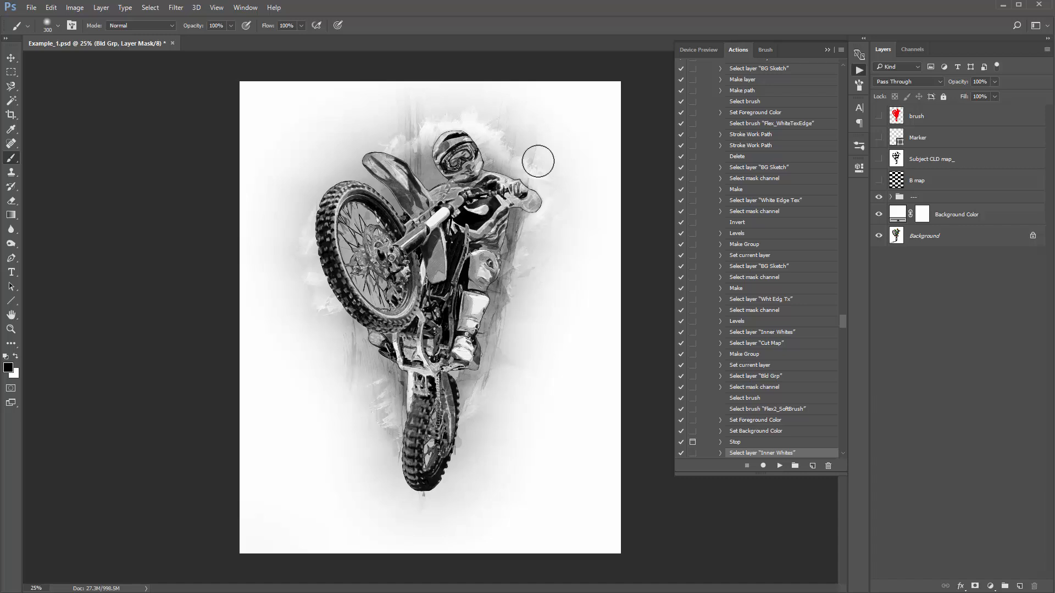
{"action": "key", "text": "bracketright"}
{"action": "key", "text": "bracketright"}
{"action": "key", "text": "bracketright"}
{"action": "mouse_move", "coordinate": [530, 195]}
{"action": "left_mouse_down"}
{"action": "mouse_move", "coordinate": [485, 337]}
{"action": "mouse_move", "coordinate": [452, 391]}
{"action": "mouse_move", "coordinate": [459, 437]}
{"action": "mouse_move", "coordinate": [421, 470]}
{"action": "left_mouse_up"}
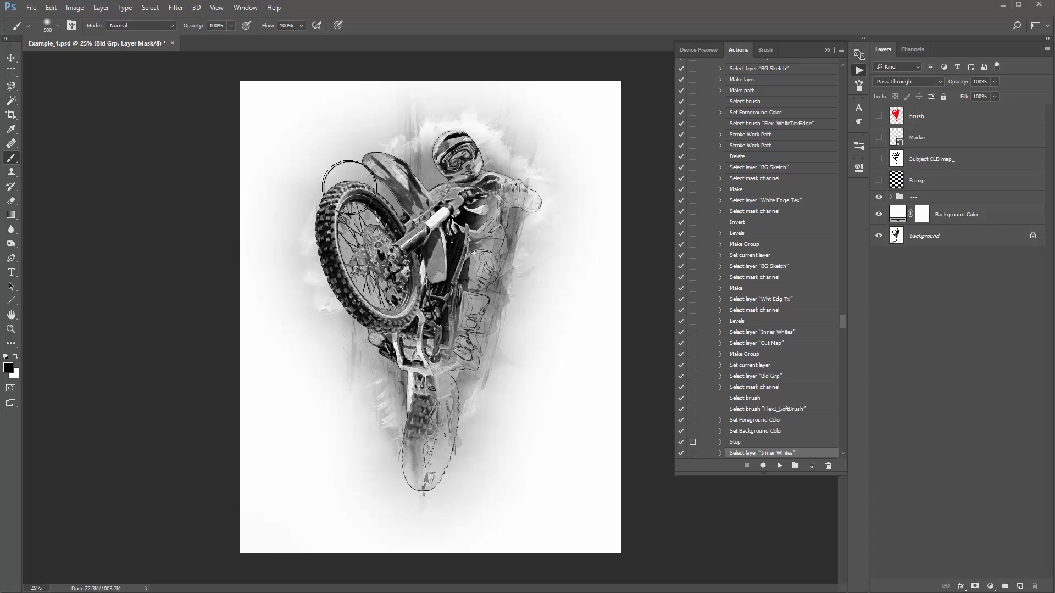
Brush the outer edge of the raised front wheel into outlines, swapping foreground and background colors to correct the masked area
{"action": "mouse_move", "coordinate": [337, 184]}
{"action": "left_mouse_down"}
{"action": "mouse_move", "coordinate": [305, 231]}
{"action": "mouse_move", "coordinate": [327, 290]}
{"action": "mouse_move", "coordinate": [331, 208]}
{"action": "left_mouse_up"}
{"action": "mouse_move", "coordinate": [306, 298]}
{"action": "left_mouse_down"}
{"action": "mouse_move", "coordinate": [332, 300]}
{"action": "mouse_move", "coordinate": [314, 272]}
{"action": "left_mouse_up"}
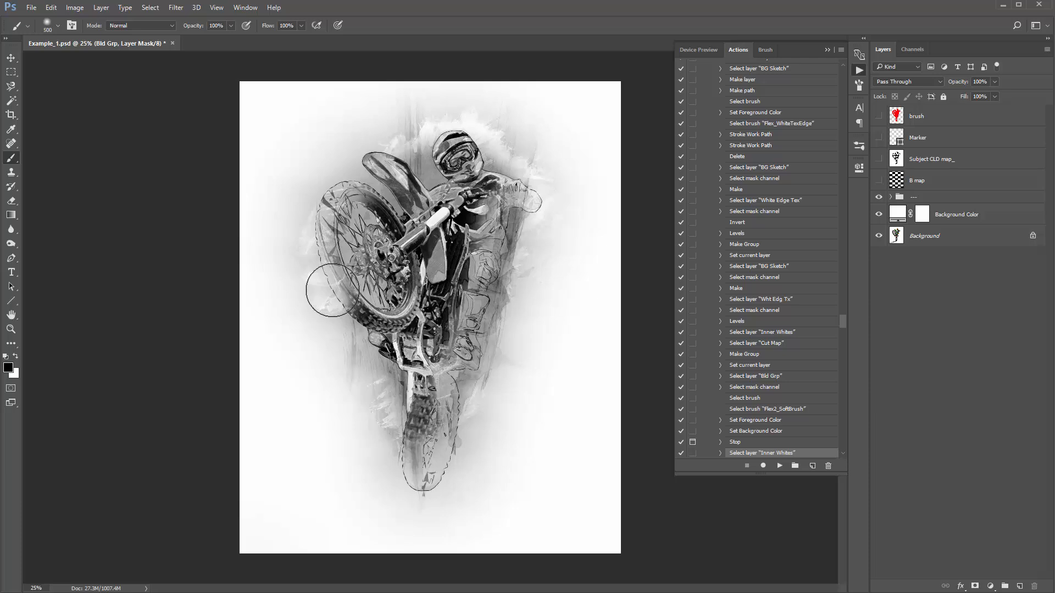
{"action": "key", "text": "x"}
{"action": "mouse_move", "coordinate": [332, 290]}
{"action": "left_mouse_down"}
{"action": "mouse_move", "coordinate": [324, 225]}
{"action": "mouse_move", "coordinate": [343, 206]}
{"action": "mouse_move", "coordinate": [316, 256]}
{"action": "mouse_move", "coordinate": [347, 277]}
{"action": "mouse_move", "coordinate": [324, 231]}
{"action": "mouse_move", "coordinate": [340, 198]}
{"action": "mouse_move", "coordinate": [320, 220]}
{"action": "mouse_move", "coordinate": [314, 256]}
{"action": "mouse_move", "coordinate": [353, 300]}
{"action": "mouse_move", "coordinate": [320, 227]}
{"action": "left_mouse_up"}
{"action": "key", "text": "x"}
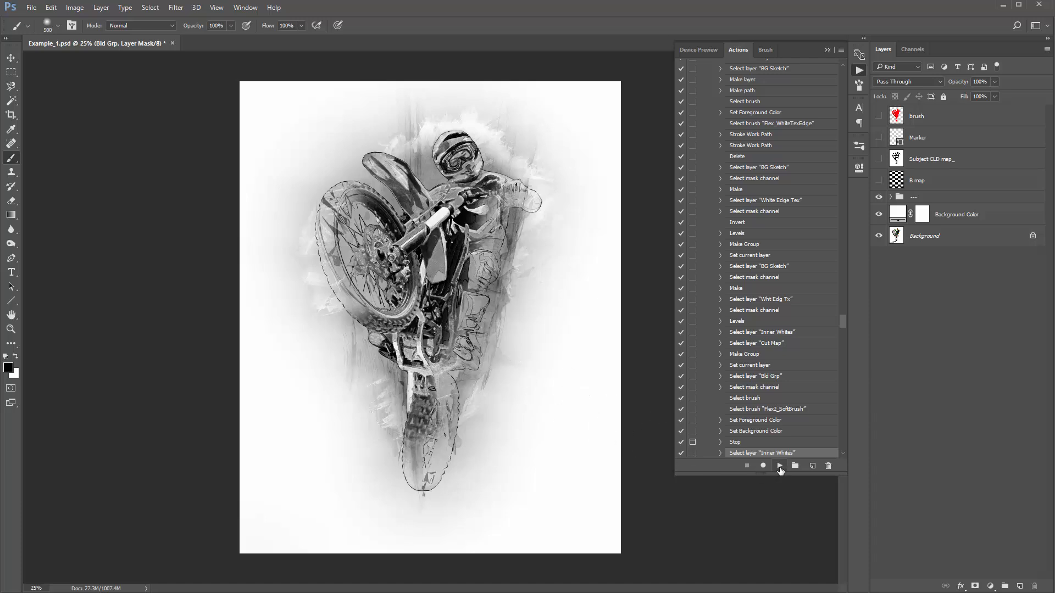
Resume the Texture Set 2 action and proceed to its final detail-brushing stage
{"action": "left_click", "coordinate": [780, 466]}
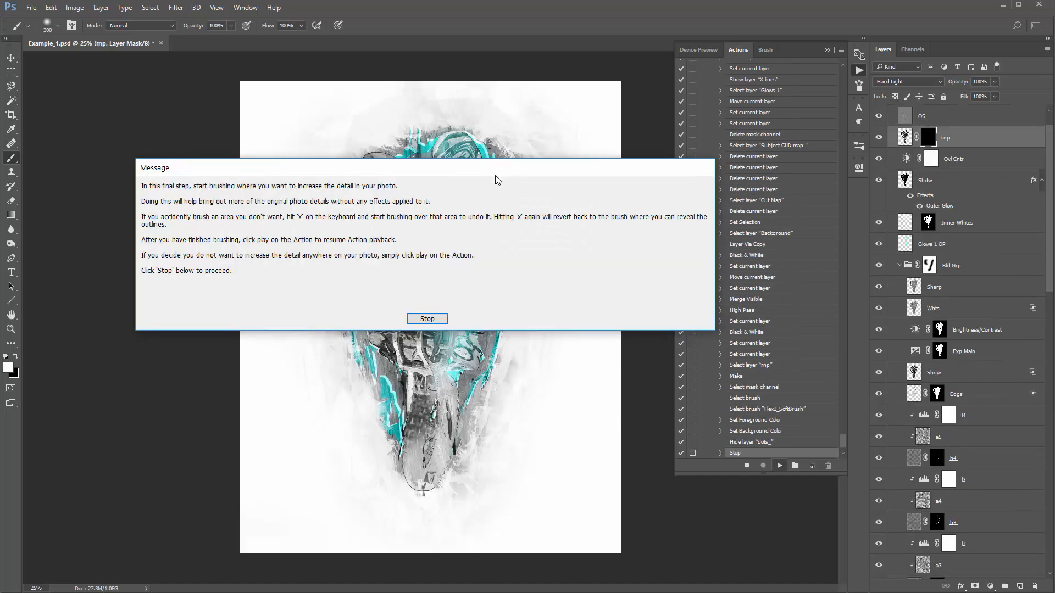
{"action": "left_click_drag", "start_coordinate": [495, 175], "coordinate": [487, 165]}
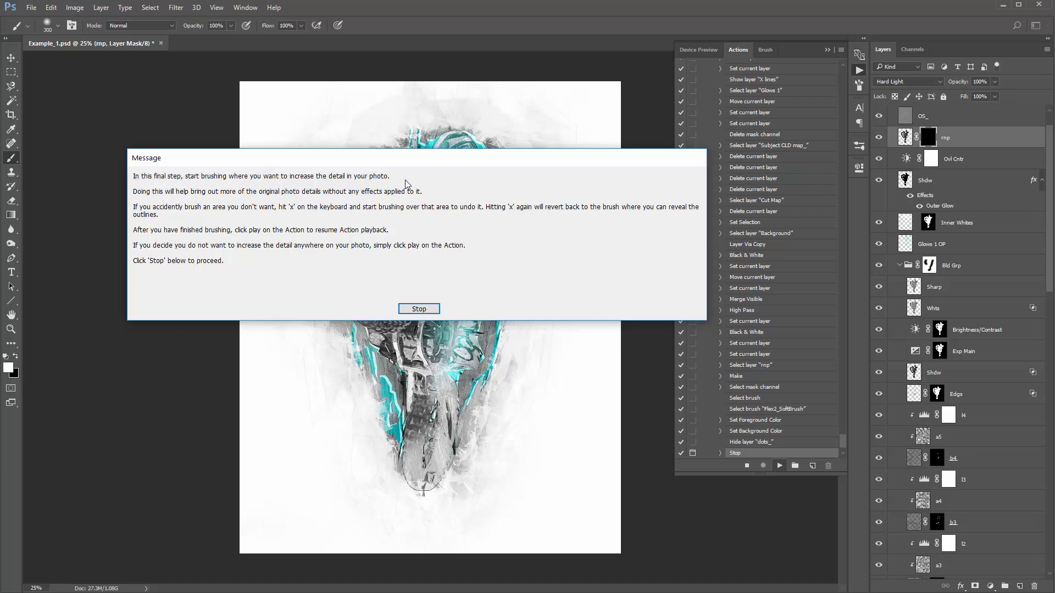
{"action": "left_click_drag", "start_coordinate": [396, 161], "coordinate": [390, 139]}
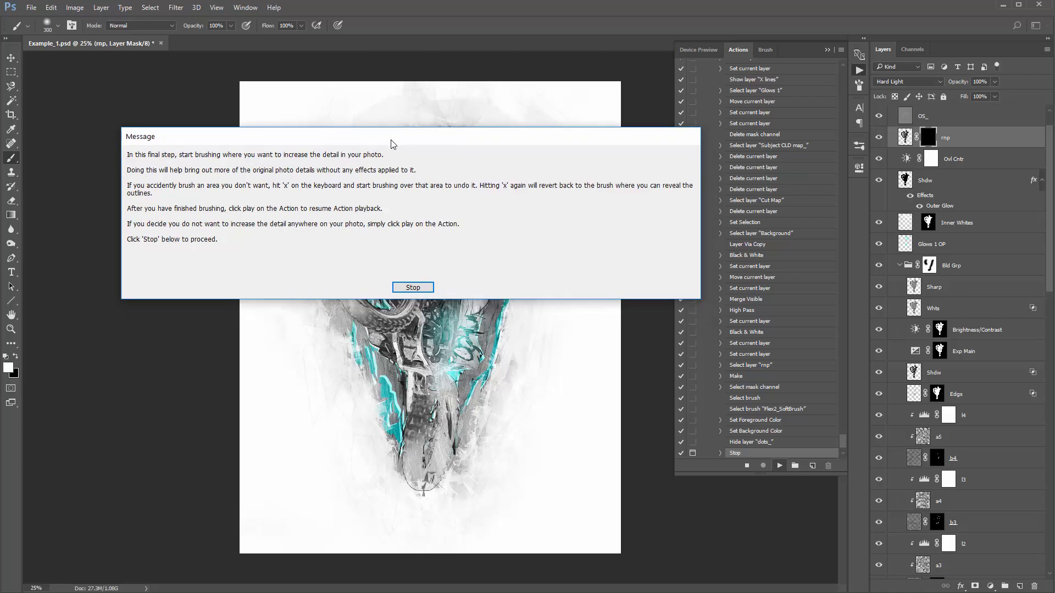
{"action": "left_click", "coordinate": [407, 288]}
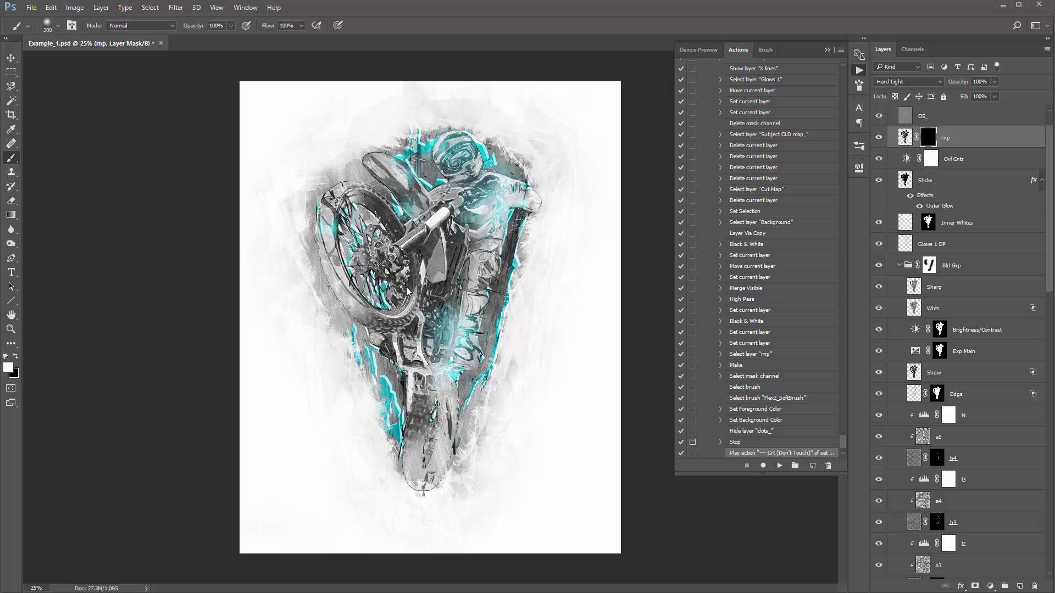
Increase photo detail on the rider's helmet and chest, the fork and the front wheel hub, using brush size 500
{"action": "key", "text": "bracketright"}
{"action": "key", "text": "bracketright"}
{"action": "mouse_move", "coordinate": [452, 154]}
{"action": "left_mouse_down"}
{"action": "mouse_move", "coordinate": [450, 173]}
{"action": "mouse_move", "coordinate": [404, 157]}
{"action": "mouse_move", "coordinate": [507, 174]}
{"action": "left_mouse_up"}
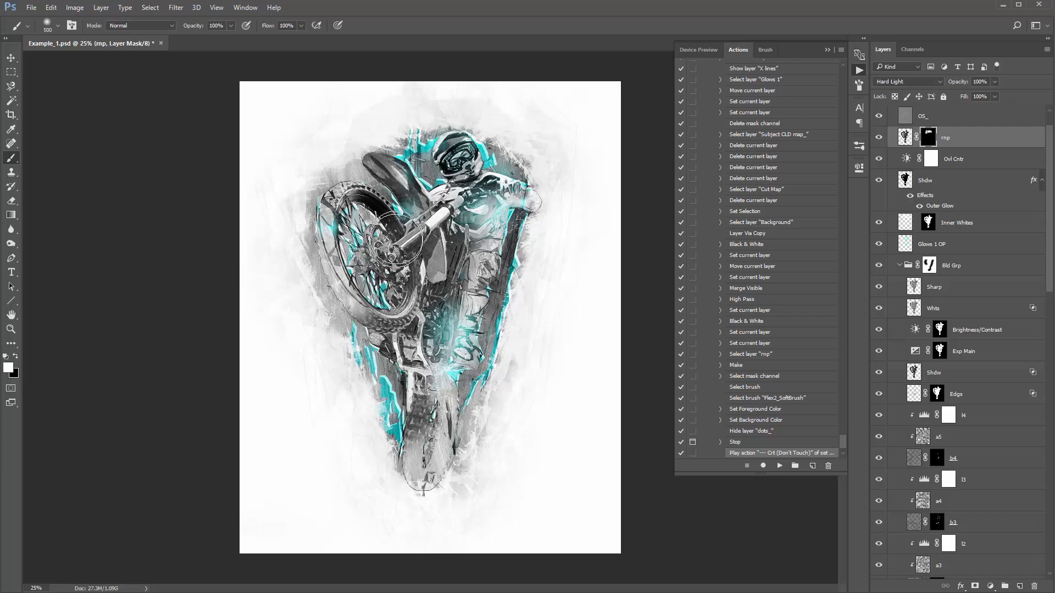
{"action": "mouse_move", "coordinate": [395, 240]}
{"action": "left_mouse_down"}
{"action": "mouse_move", "coordinate": [384, 245]}
{"action": "mouse_move", "coordinate": [529, 190]}
{"action": "mouse_move", "coordinate": [526, 172]}
{"action": "mouse_move", "coordinate": [517, 182]}
{"action": "left_mouse_up"}
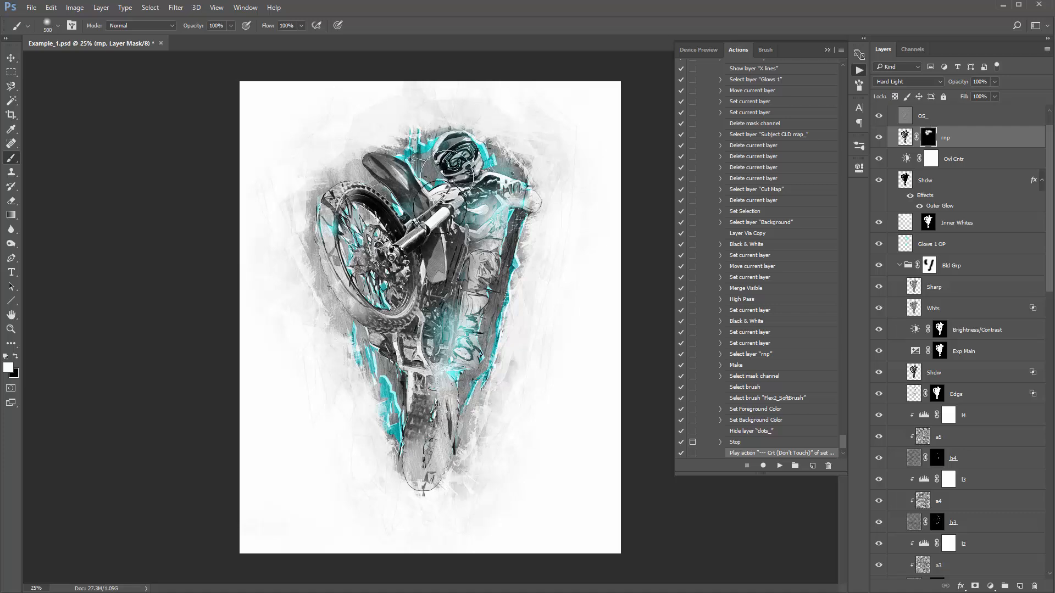
{"action": "key", "text": "x"}
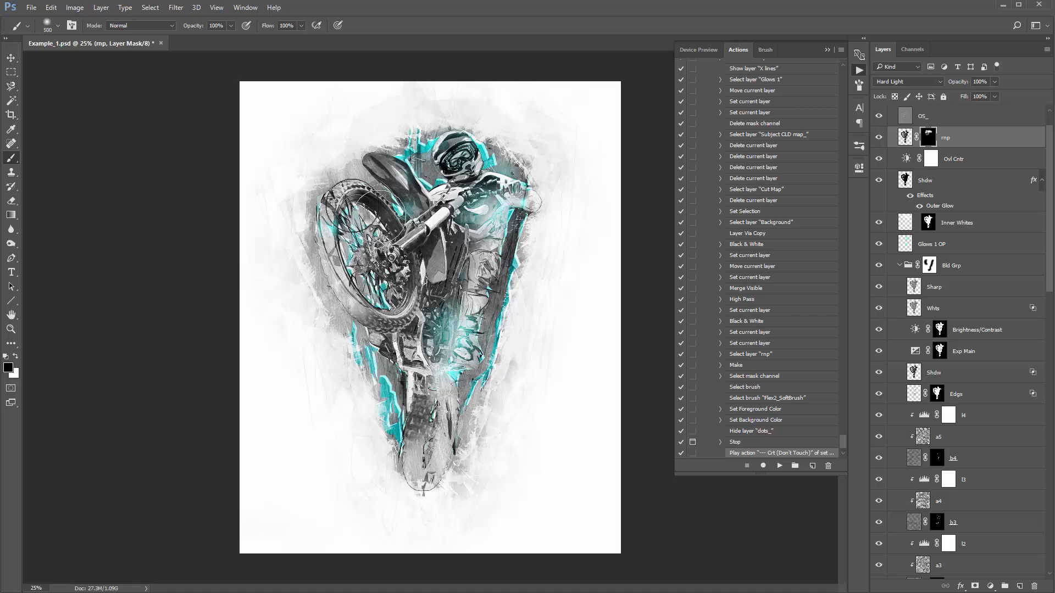
{"action": "key", "text": "x"}
{"action": "mouse_move", "coordinate": [401, 223]}
{"action": "left_mouse_down"}
{"action": "mouse_move", "coordinate": [409, 238]}
{"action": "mouse_move", "coordinate": [442, 205]}
{"action": "mouse_move", "coordinate": [416, 186]}
{"action": "left_mouse_up"}
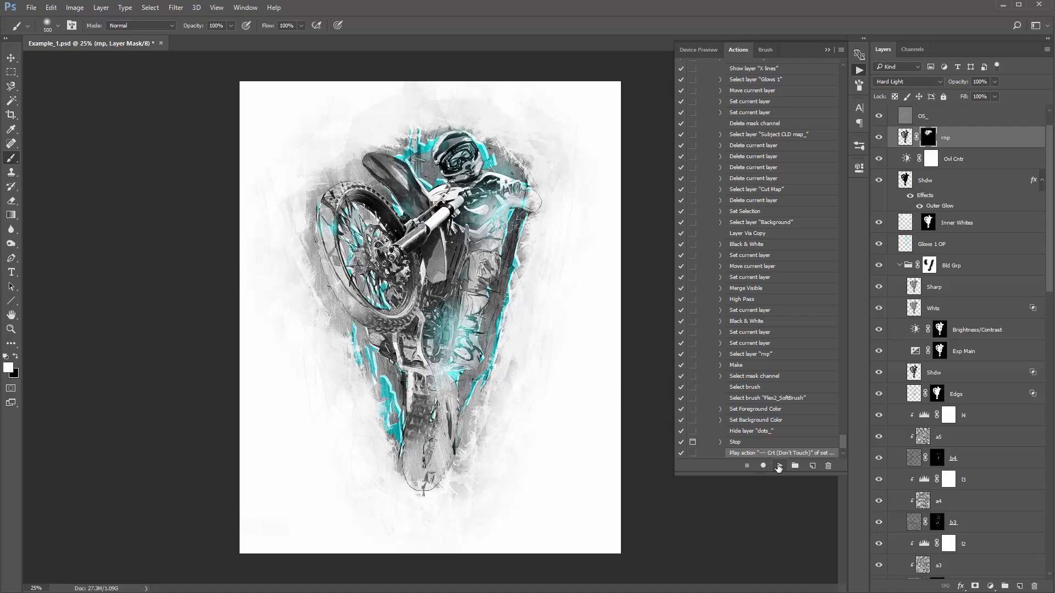
Play the rest of the Texture Set 2 action to completion and collapse its list of recorded commands
{"action": "left_click", "coordinate": [778, 466]}
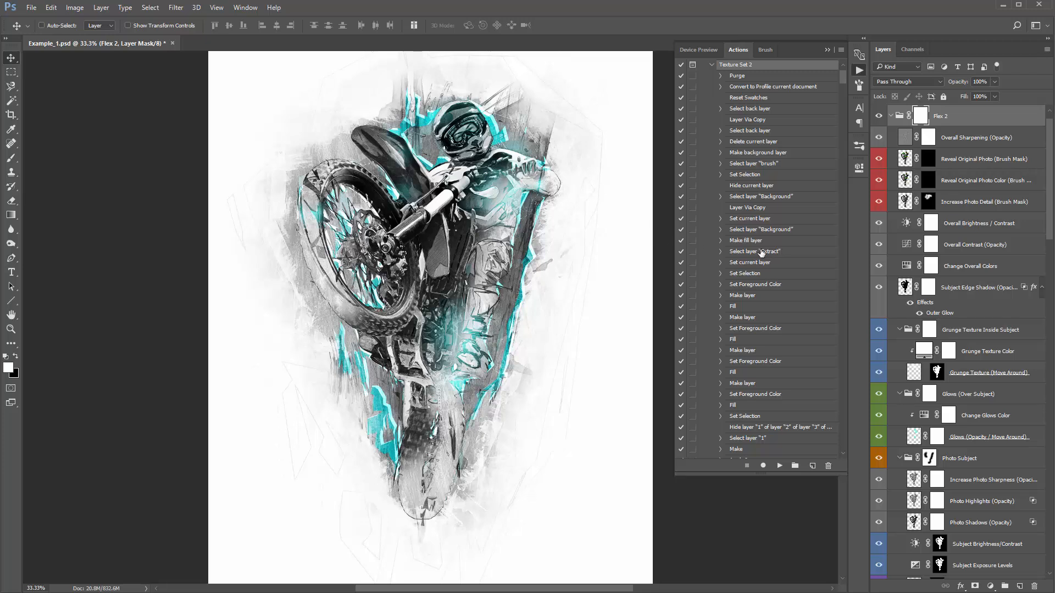
{"action": "scroll", "coordinate": [760, 251], "scroll_direction": "up", "scroll_amount": 3}
{"action": "scroll", "coordinate": [712, 176], "scroll_direction": "up", "scroll_amount": 2}
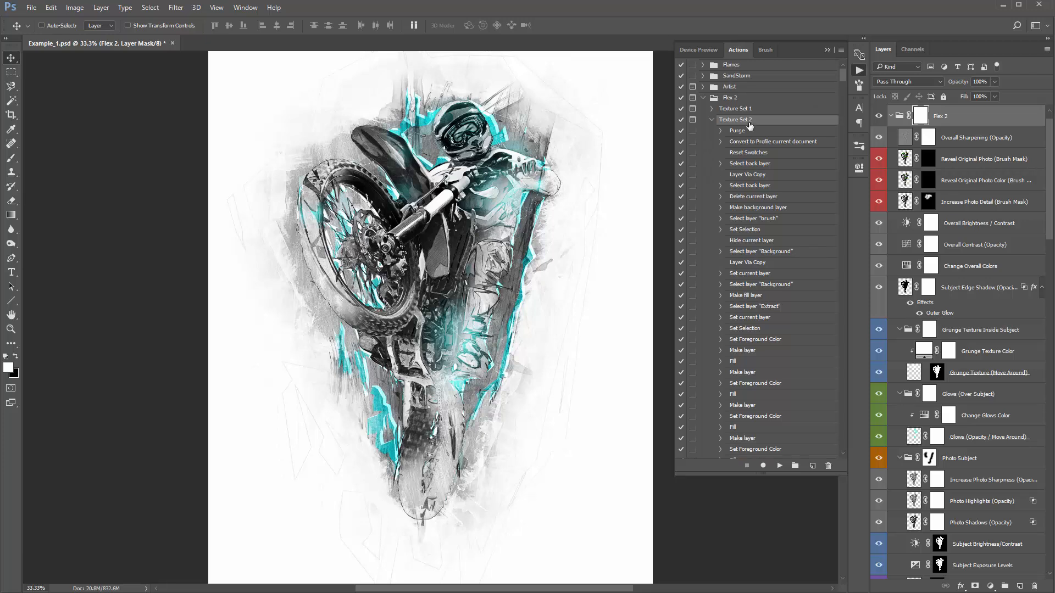
{"action": "left_click", "coordinate": [712, 120]}
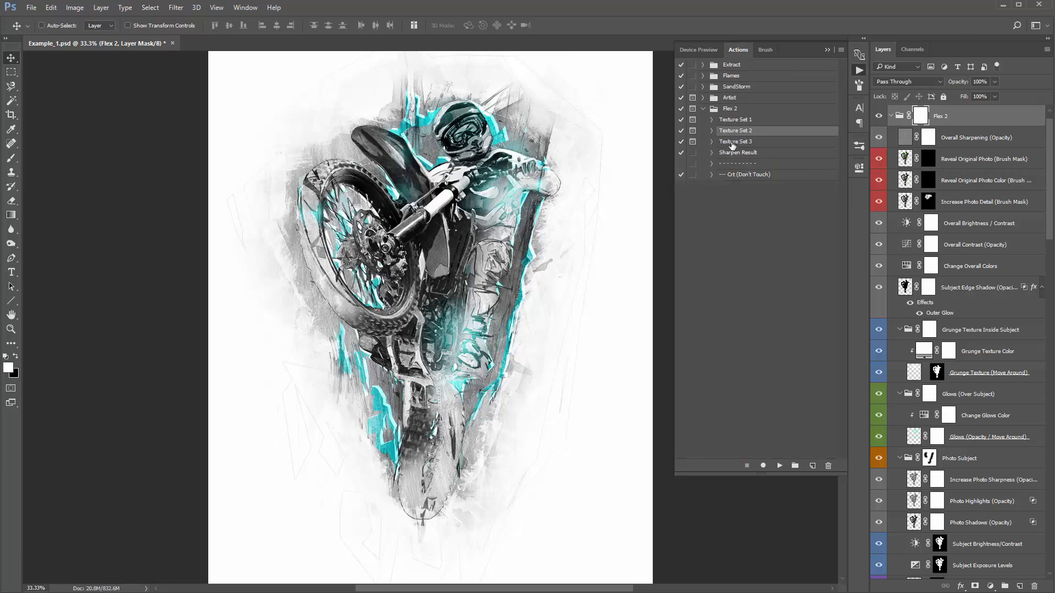
Delete the Flex 2 group to check the original photo and brush layer, and undo the deletion
{"action": "left_click", "coordinate": [742, 121]}
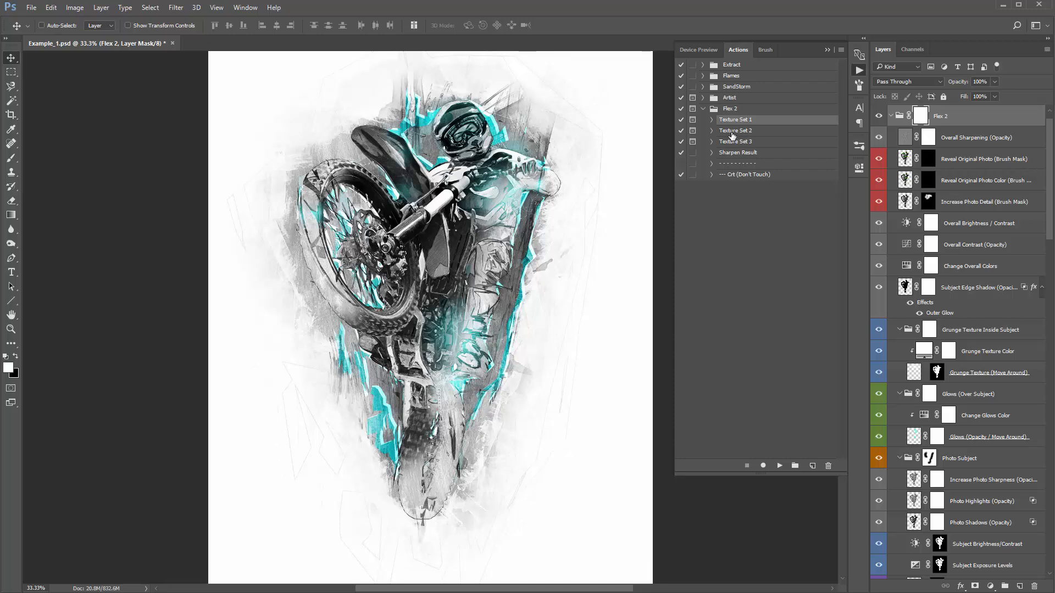
{"action": "scroll", "coordinate": [915, 192], "scroll_direction": "up", "scroll_amount": 1}
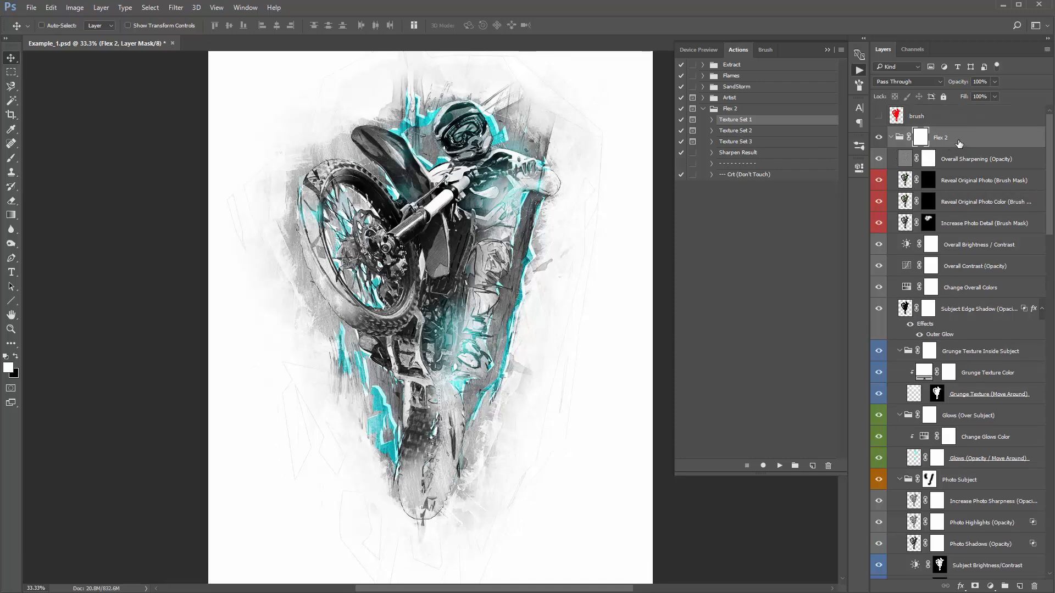
{"action": "key", "text": "Delete"}
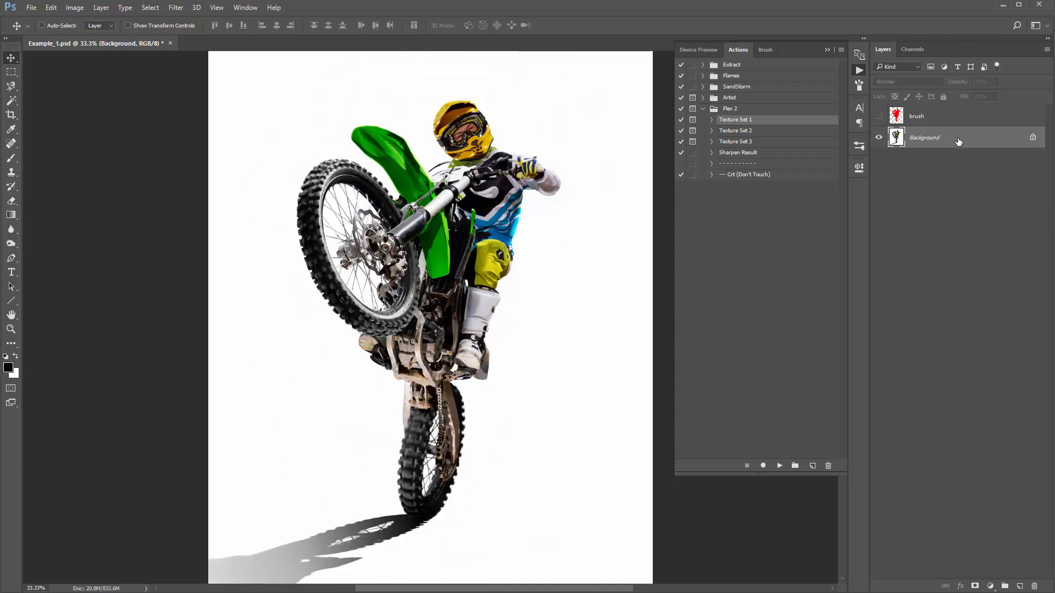
{"action": "left_click", "coordinate": [879, 117]}
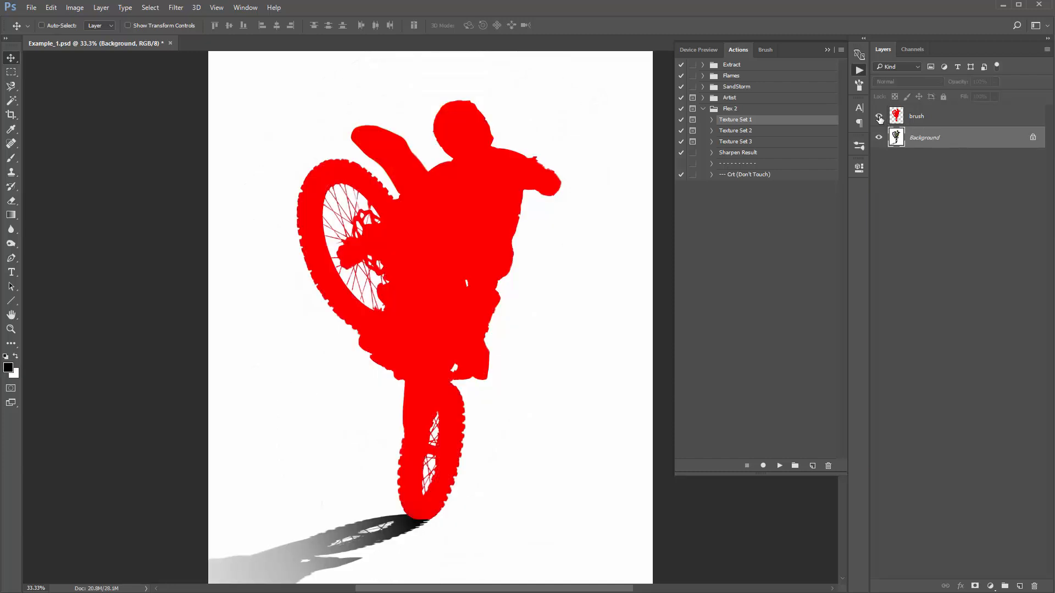
{"action": "left_click", "coordinate": [879, 116]}
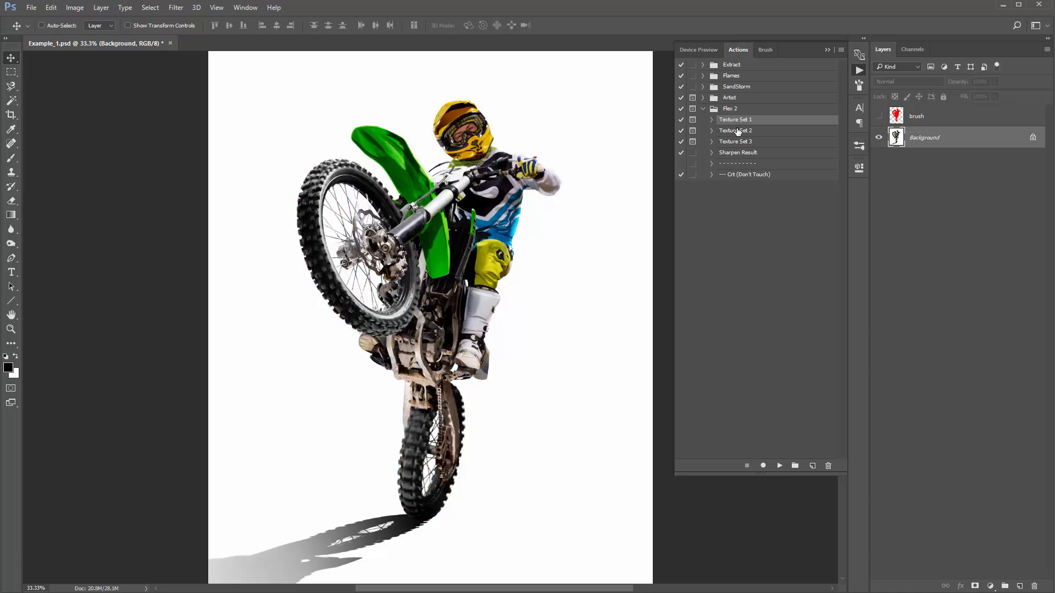
{"action": "key", "text": "ctrl"}
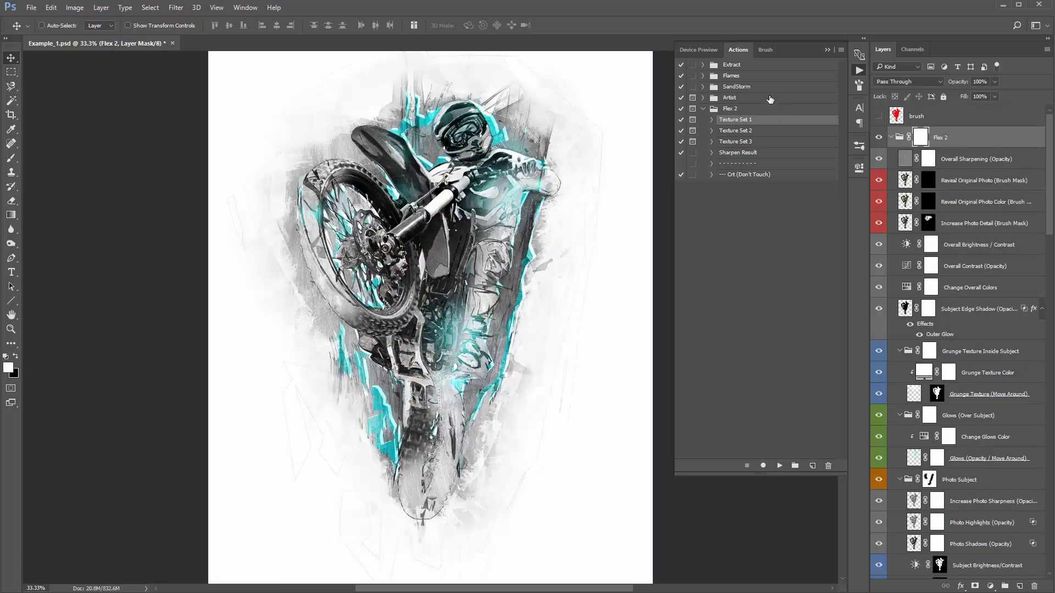
Collapse the actions list and widen the layer list to fit the full layer names
{"action": "left_click", "coordinate": [827, 50]}
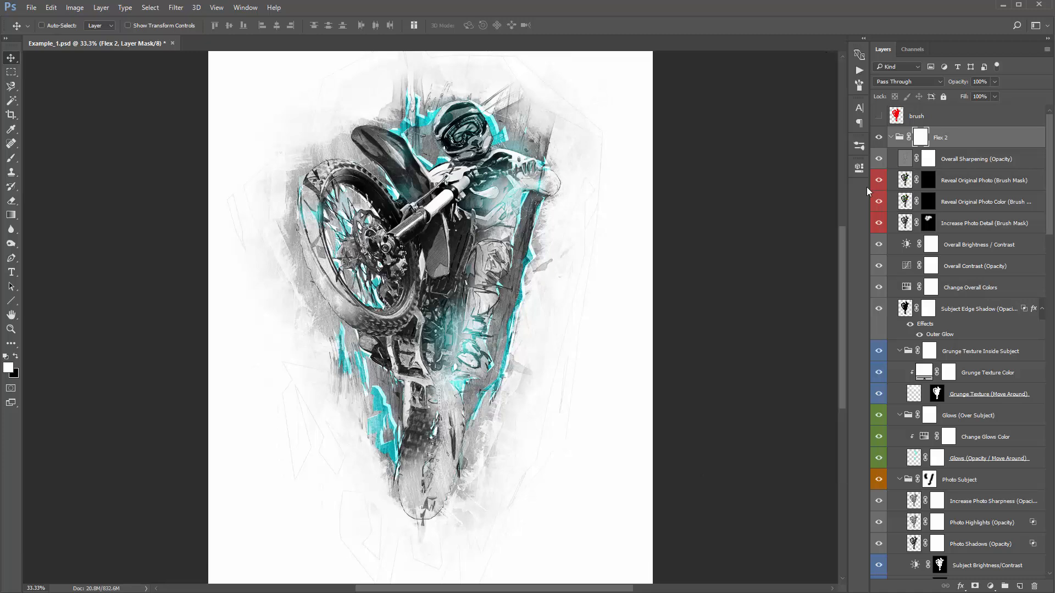
{"action": "left_click_drag", "start_coordinate": [868, 200], "coordinate": [829, 198]}
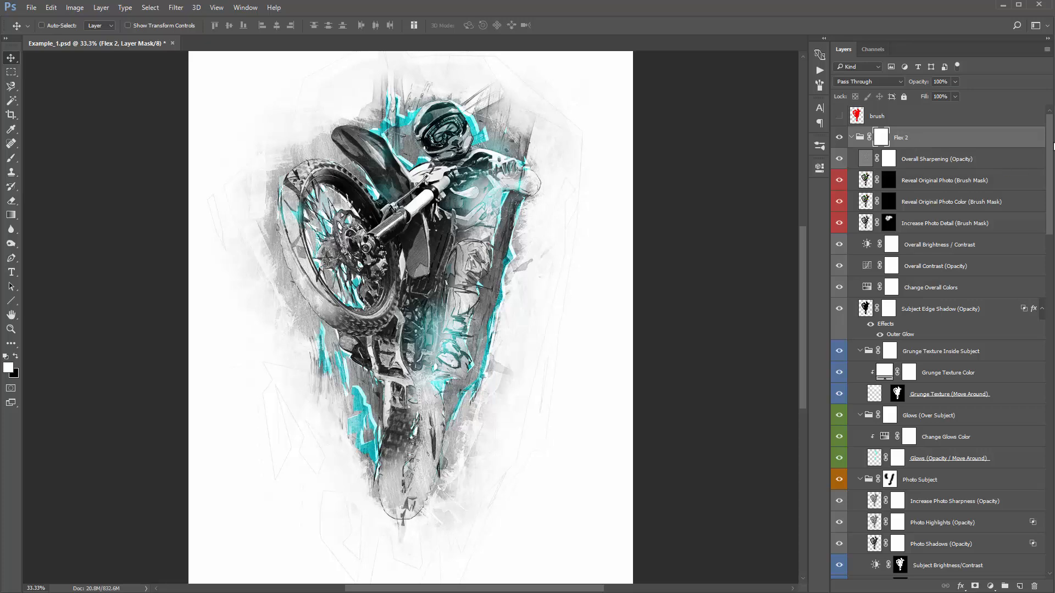
{"action": "mouse_move", "coordinate": [1053, 209]}
{"action": "left_mouse_down"}
{"action": "mouse_move", "coordinate": [1053, 482]}
{"action": "mouse_move", "coordinate": [1053, 146]}
{"action": "left_mouse_up"}
Collapse all groups nested in Flex 2, examine the organized layer structure and close the Flex 2 group
{"action": "left_click", "coordinate": [851, 137]}
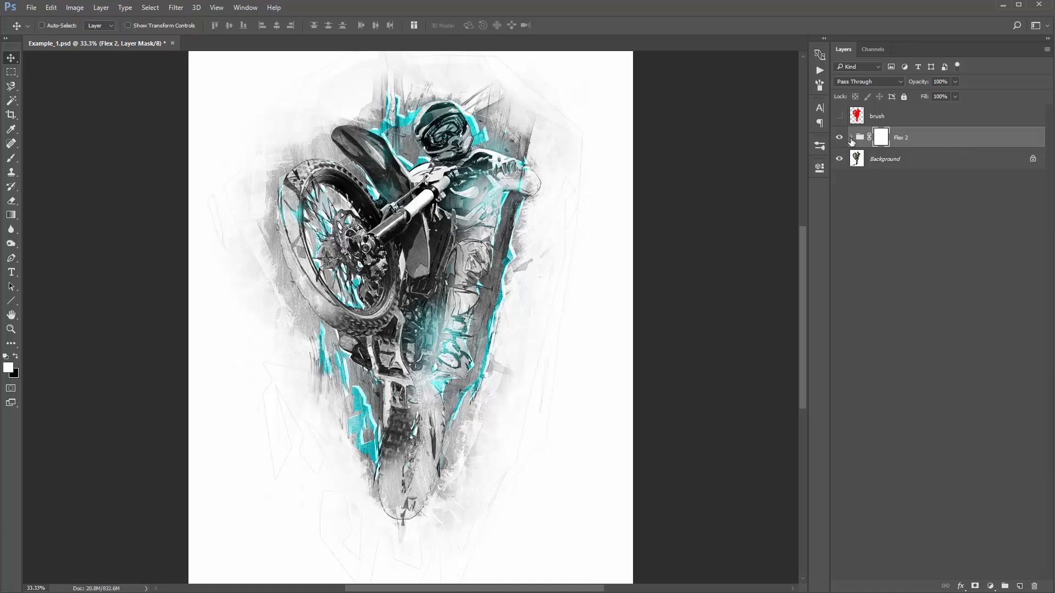
{"action": "left_click", "coordinate": [851, 138]}
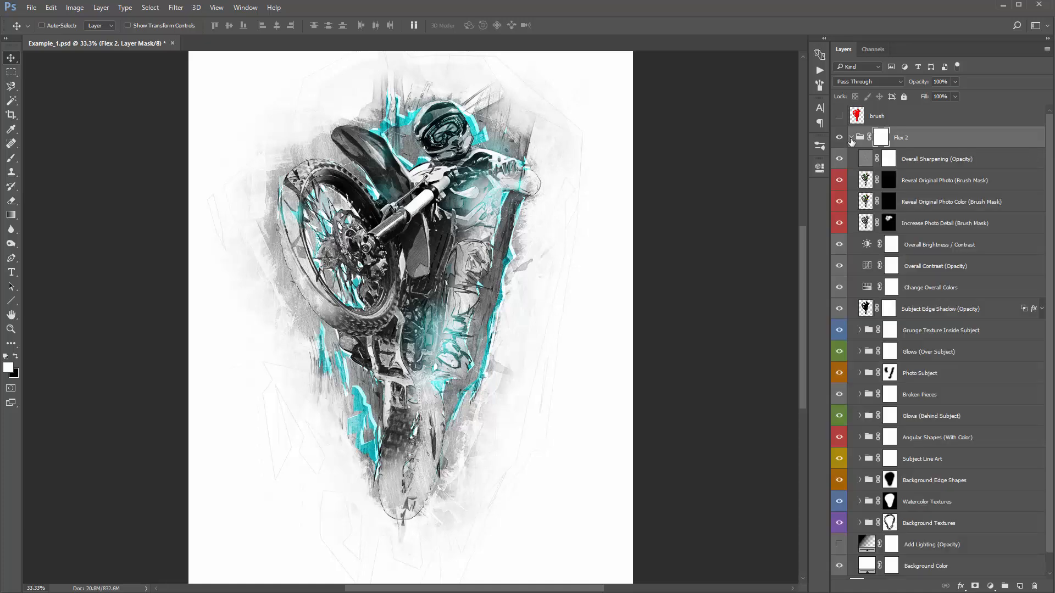
{"action": "scroll", "coordinate": [1049, 230], "scroll_direction": "down", "scroll_amount": 1}
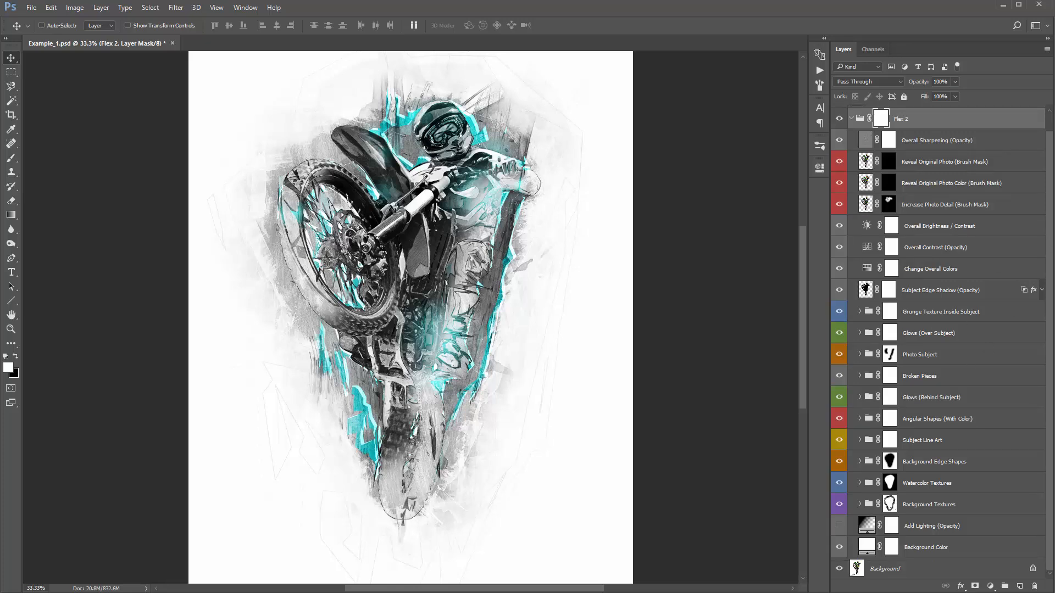
{"action": "scroll", "coordinate": [996, 240], "scroll_direction": "up", "scroll_amount": 1}
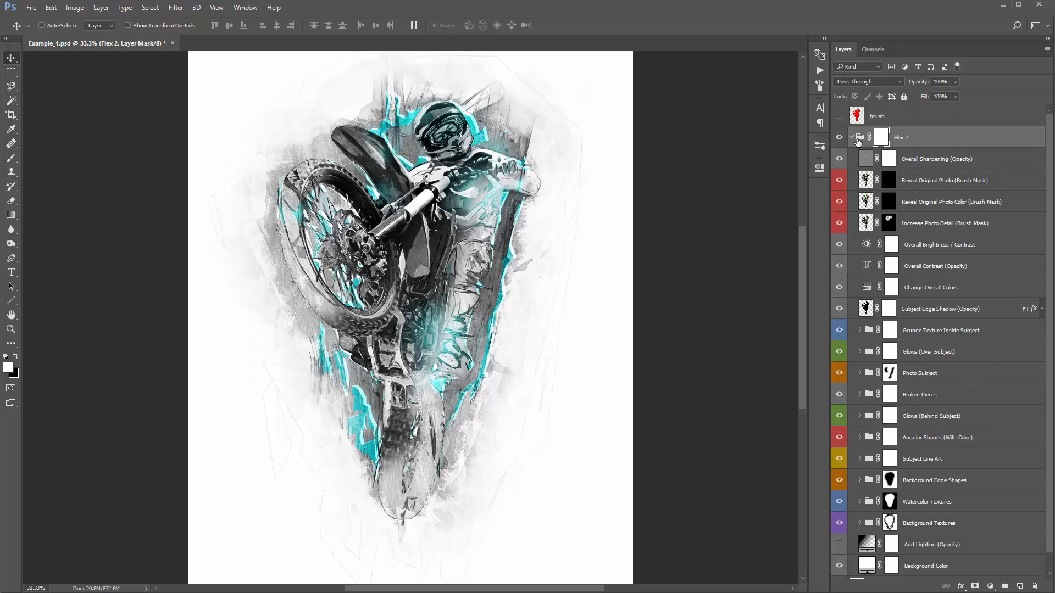
{"action": "left_click", "coordinate": [851, 138]}
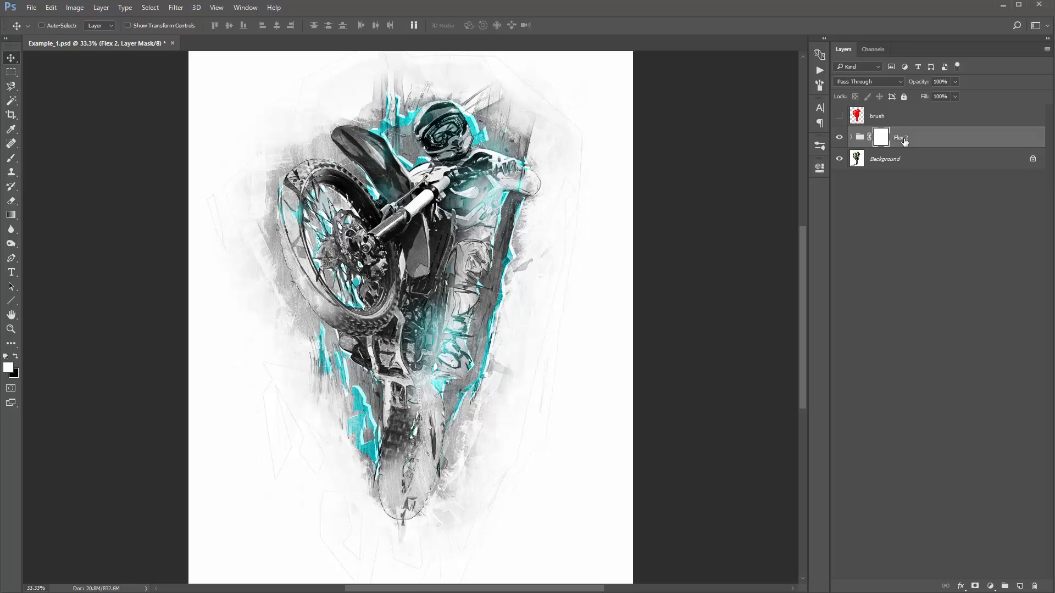
Compare the Flex 2 effect with the original photo by toggling the group's visibility, and delete the Flex 2 group
{"action": "left_click", "coordinate": [843, 139]}
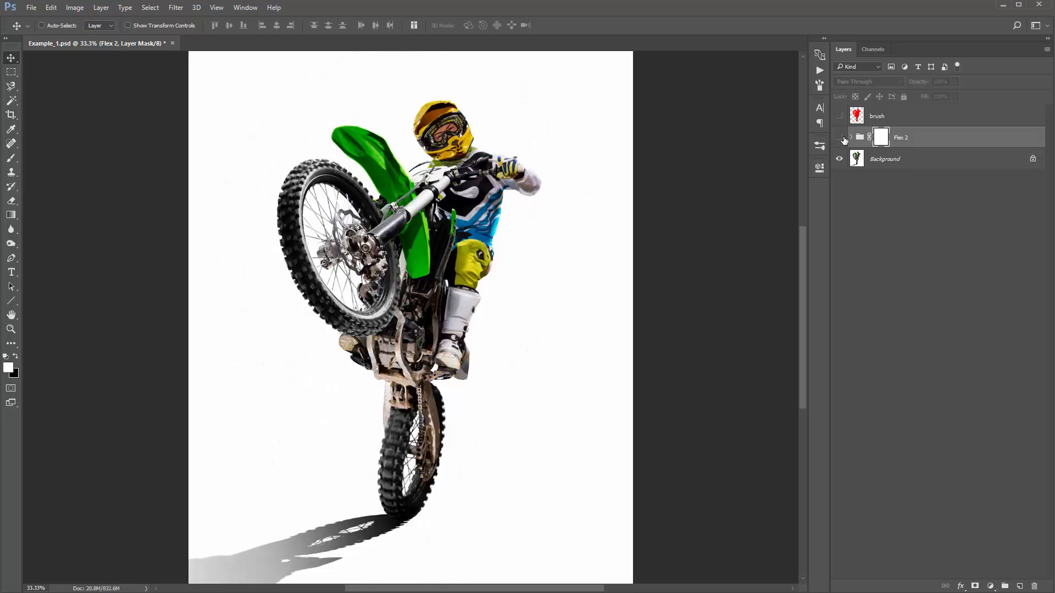
{"action": "left_click", "coordinate": [843, 139]}
{"action": "left_click", "coordinate": [843, 139]}
{"action": "left_click", "coordinate": [843, 139]}
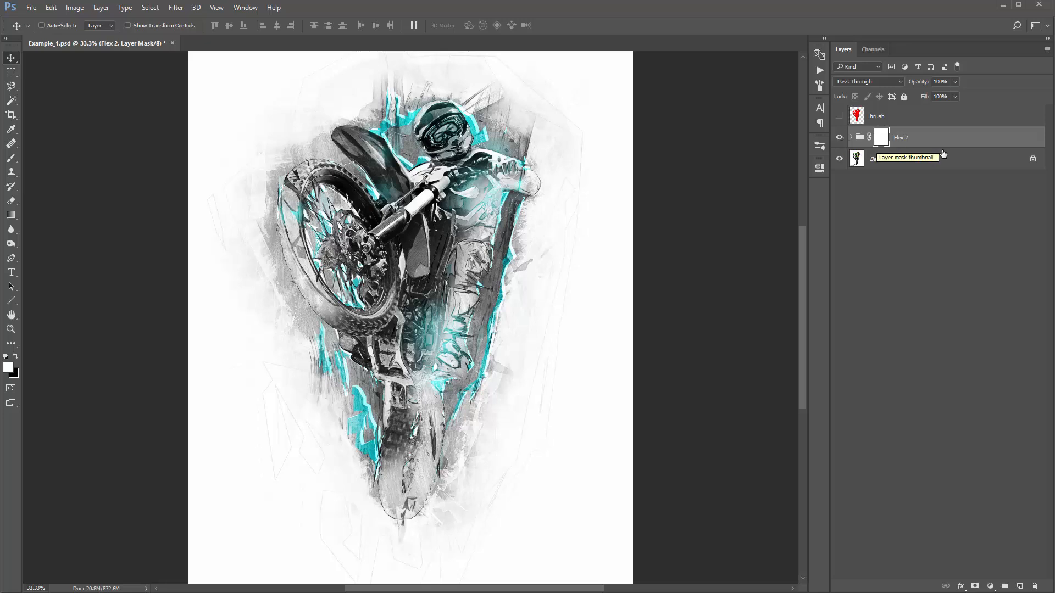
{"action": "key", "text": "Delete"}
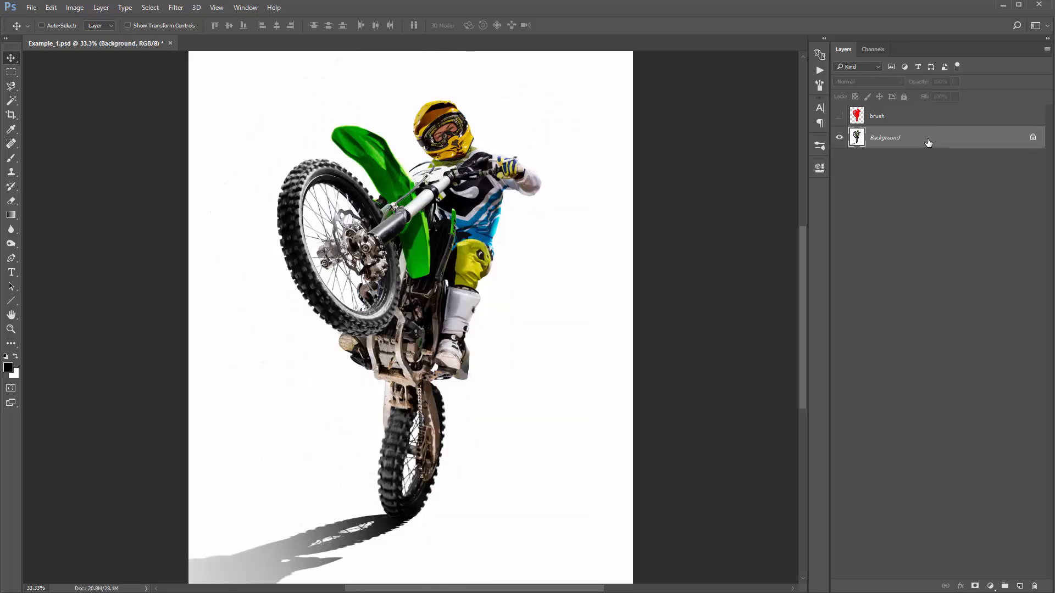
Undo the deletion of the Flex 2 group and expand it to list its layers
{"action": "key", "text": "ctrl+z"}
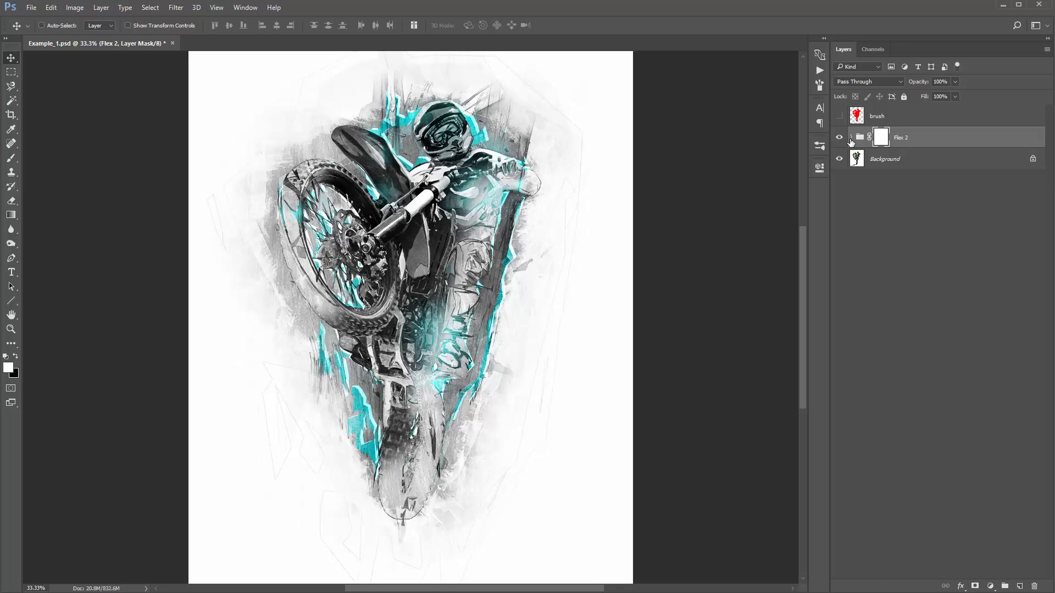
{"action": "scroll", "coordinate": [566, 192], "scroll_direction": "left", "scroll_amount": 2}
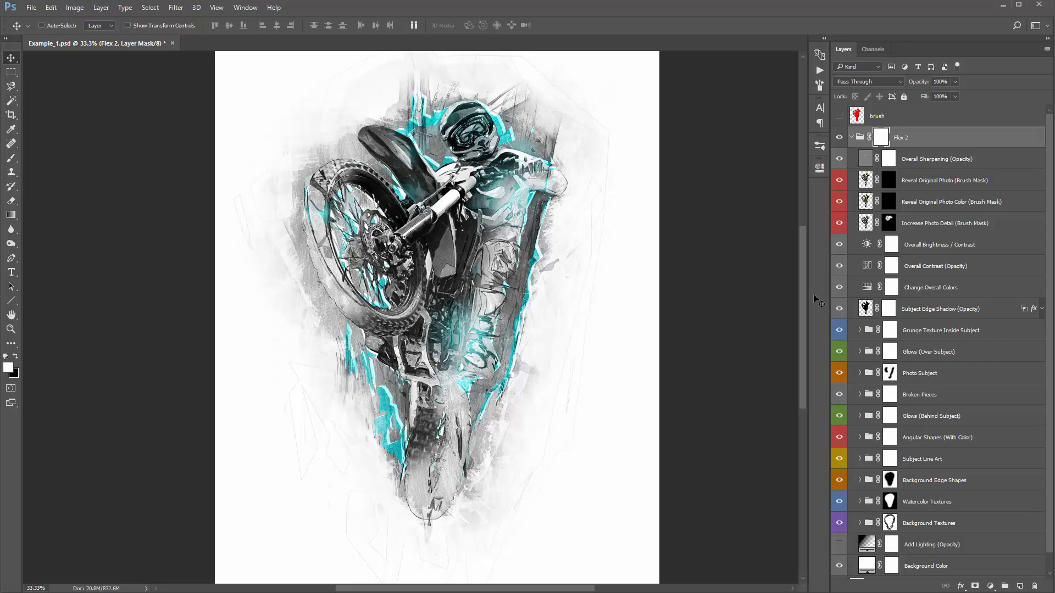
Set the hue of the Change Overall Colors adjustment to -131, and hide that adjustment layer
{"action": "left_click", "coordinate": [921, 291]}
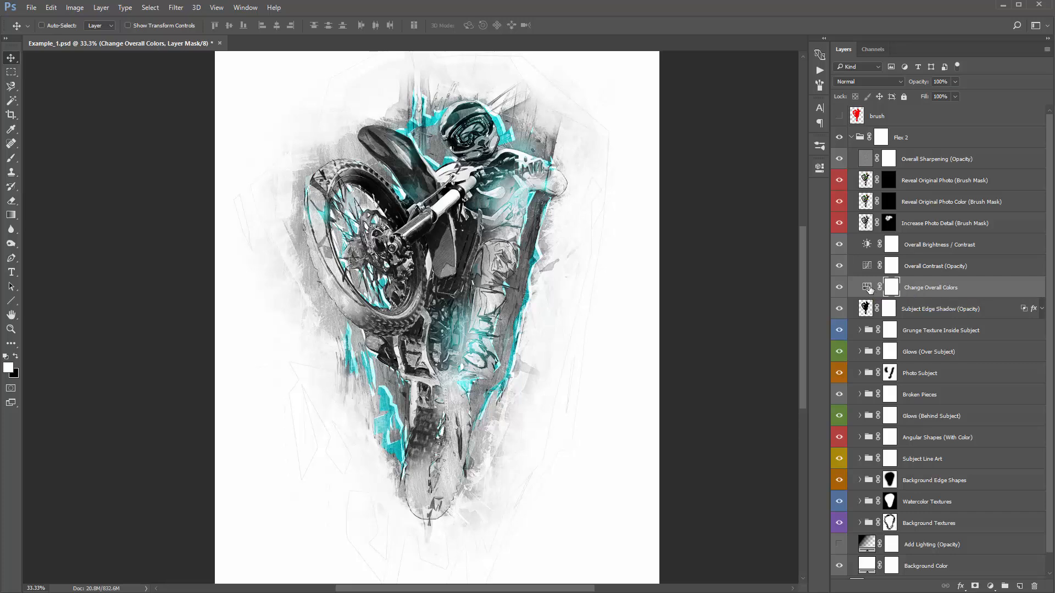
{"action": "double_click", "coordinate": [866, 286]}
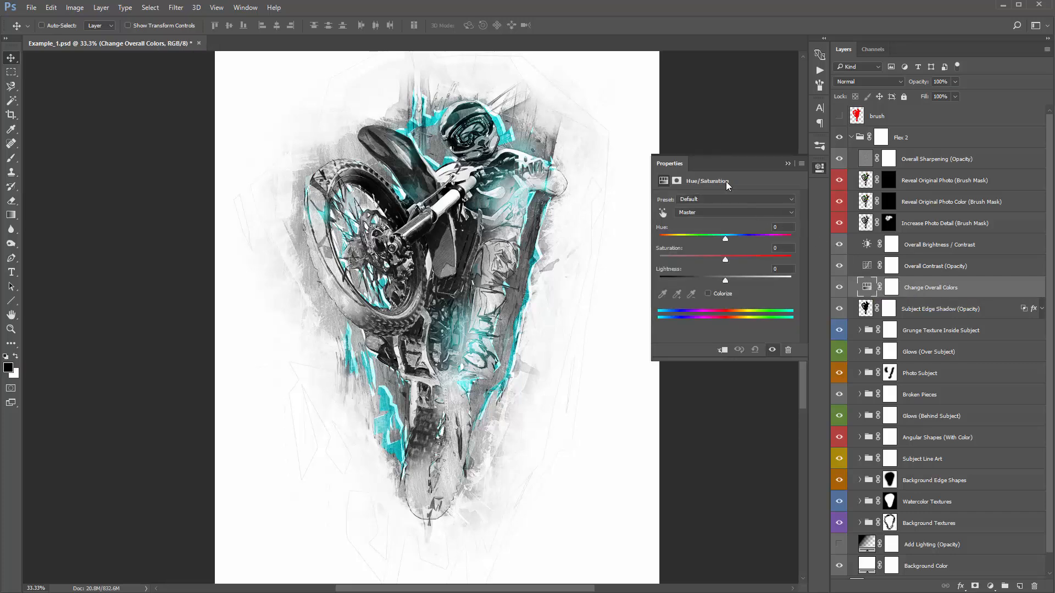
{"action": "left_click_drag", "start_coordinate": [726, 238], "coordinate": [674, 242]}
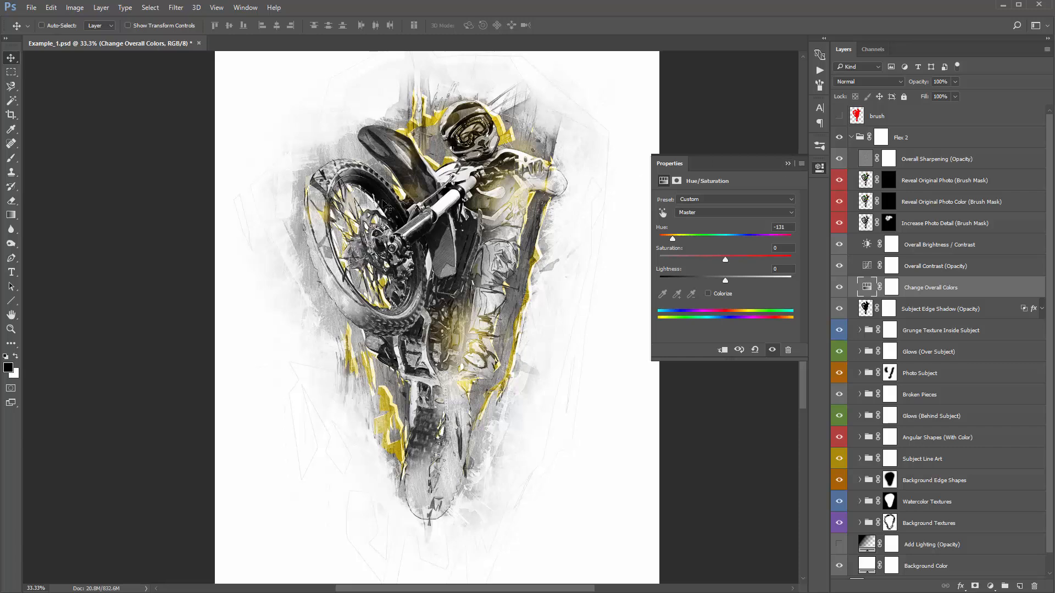
{"action": "left_click", "coordinate": [788, 164]}
{"action": "scroll", "coordinate": [923, 283], "scroll_direction": "down", "scroll_amount": 1}
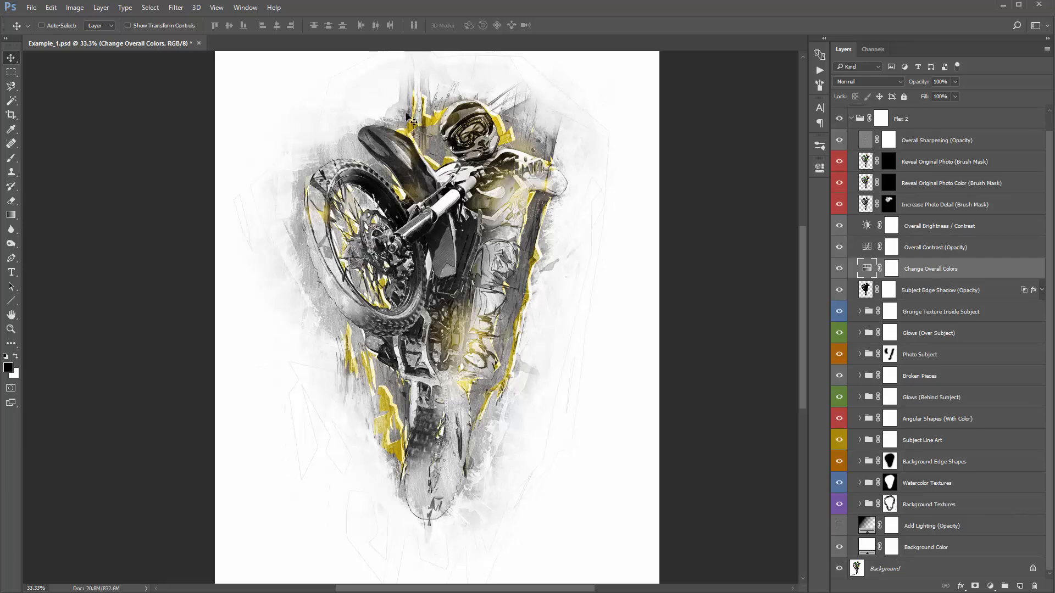
{"action": "left_click", "coordinate": [838, 269]}
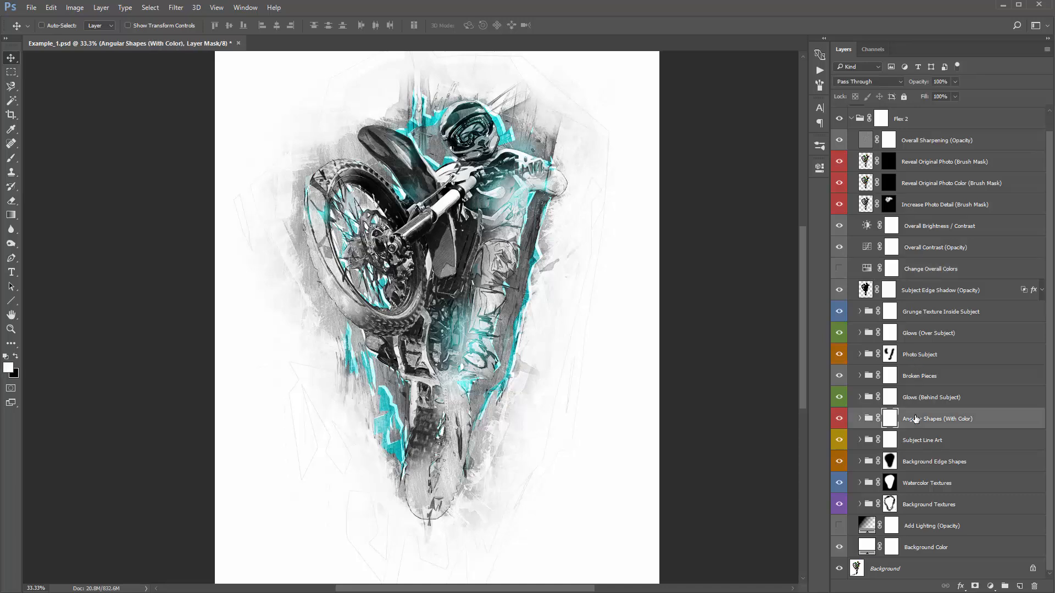
Expand the Angular Shapes (With Color) group and change the Angular Shapes Color fill to yellow-orange e9b936
{"action": "left_click", "coordinate": [916, 419]}
{"action": "left_click", "coordinate": [859, 419]}
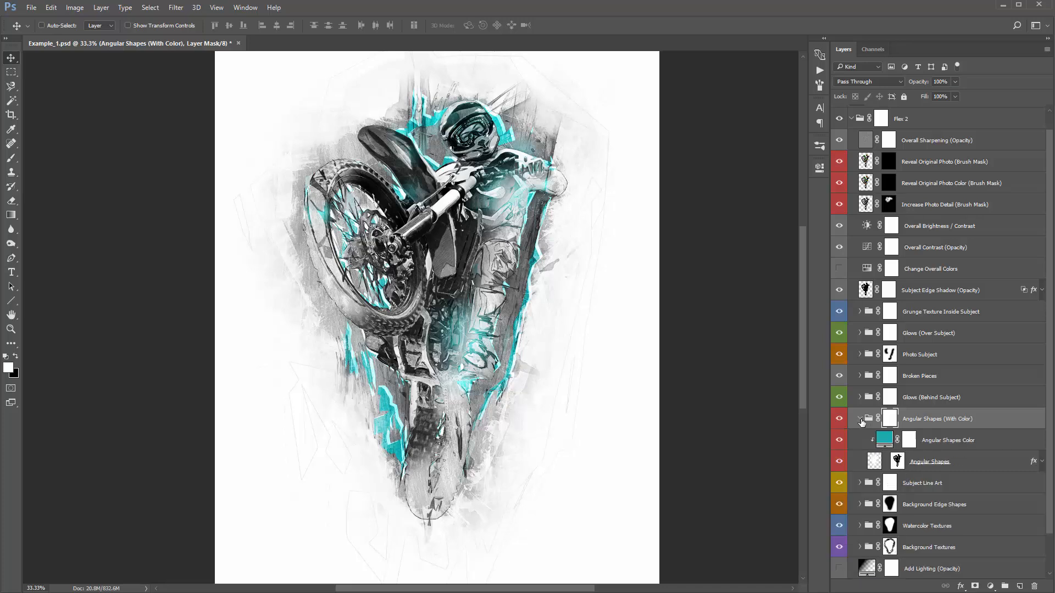
{"action": "scroll", "coordinate": [858, 418], "scroll_direction": "down", "scroll_amount": 2}
{"action": "left_click", "coordinate": [916, 420]}
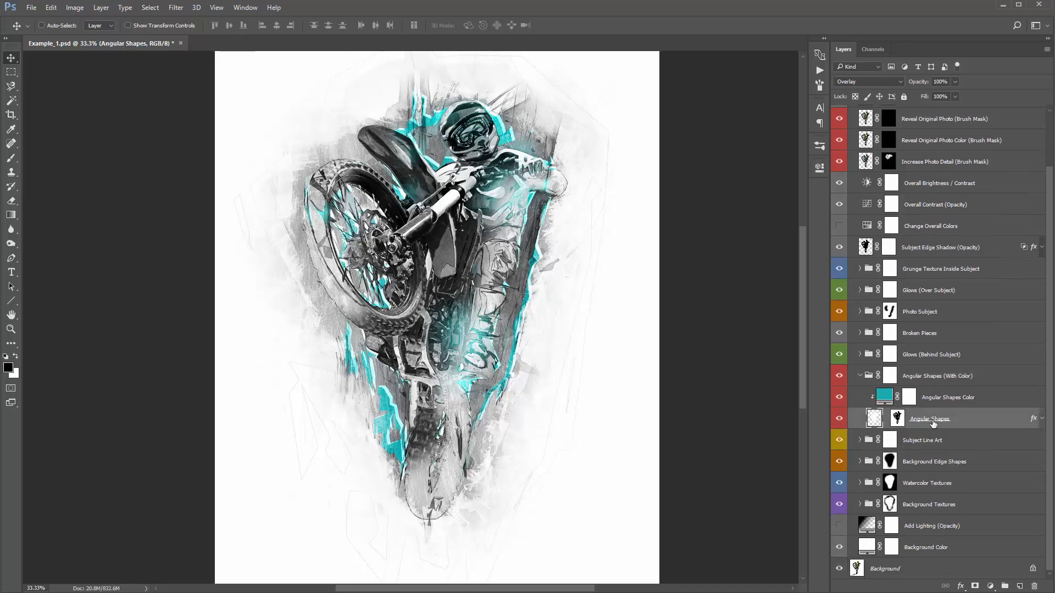
{"action": "left_click", "coordinate": [934, 398]}
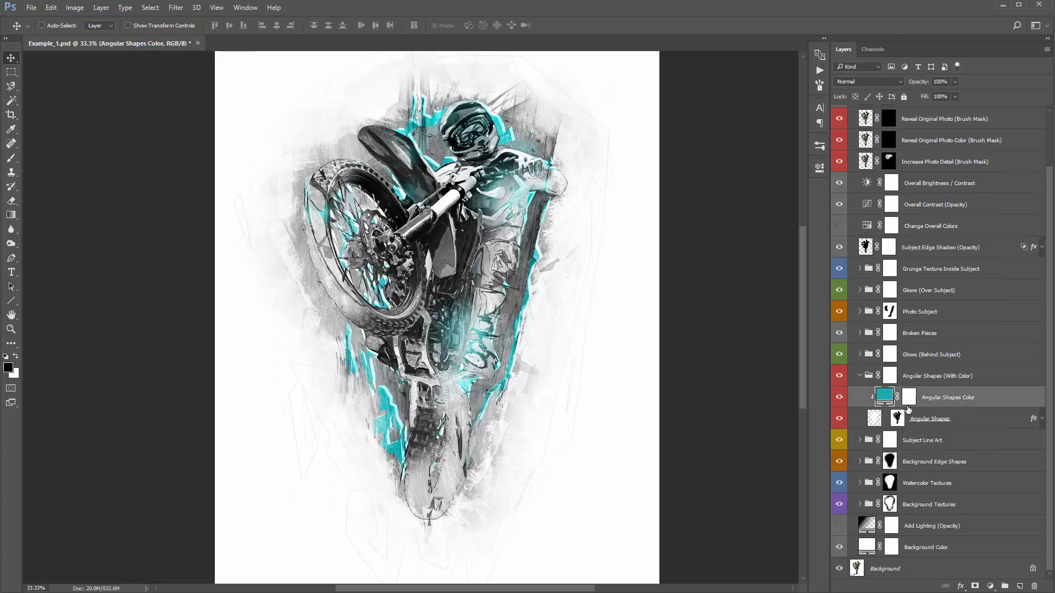
{"action": "double_click", "coordinate": [883, 400]}
{"action": "left_click", "coordinate": [887, 158]}
{"action": "left_click", "coordinate": [843, 47]}
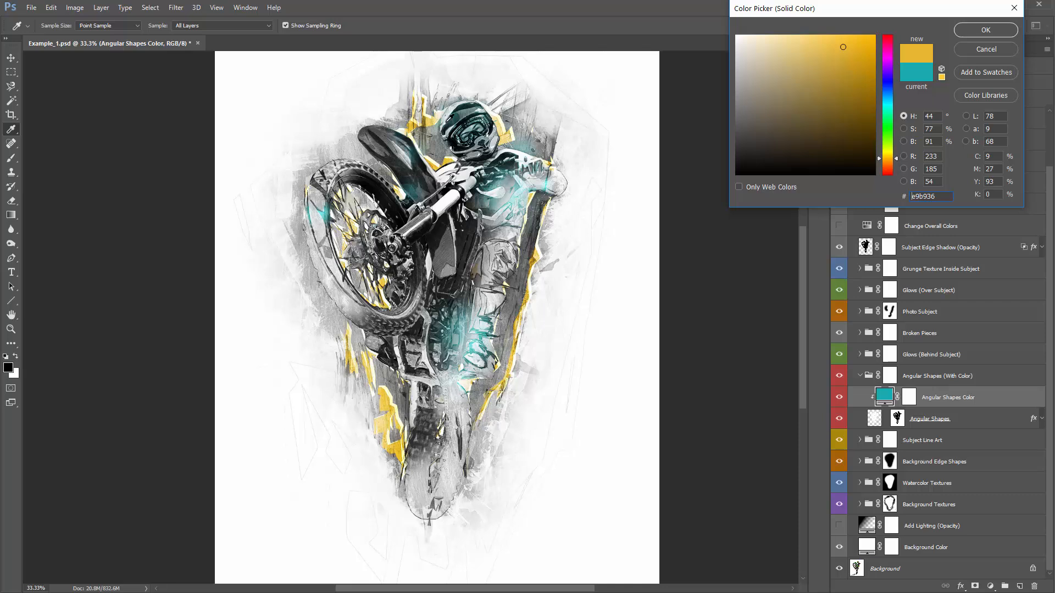
{"action": "left_click", "coordinate": [979, 33]}
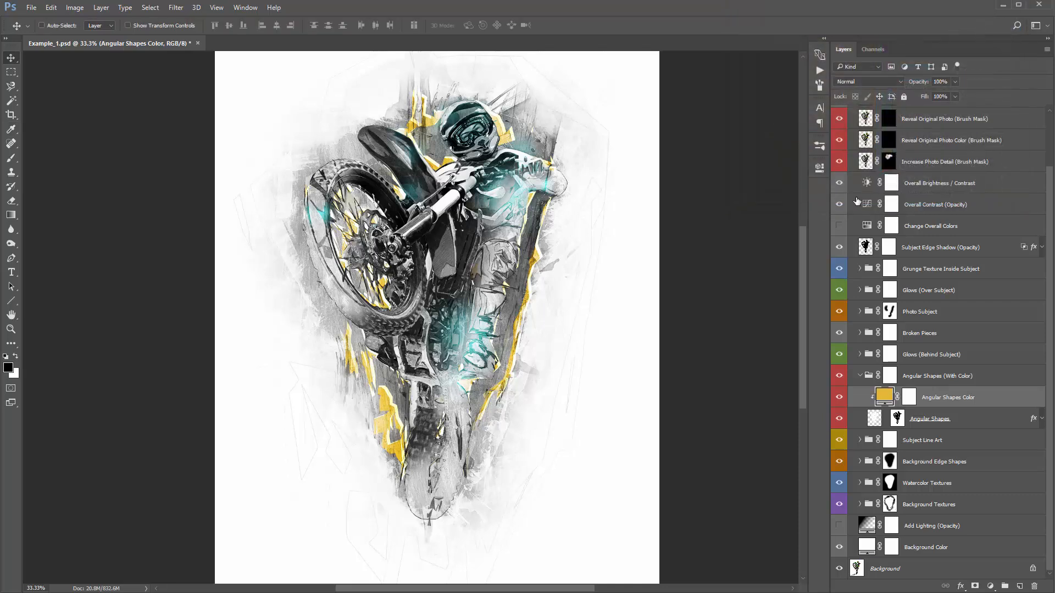
List the effects of the Angular Shapes layer and compare the artwork with and without them
{"action": "left_click", "coordinate": [929, 420]}
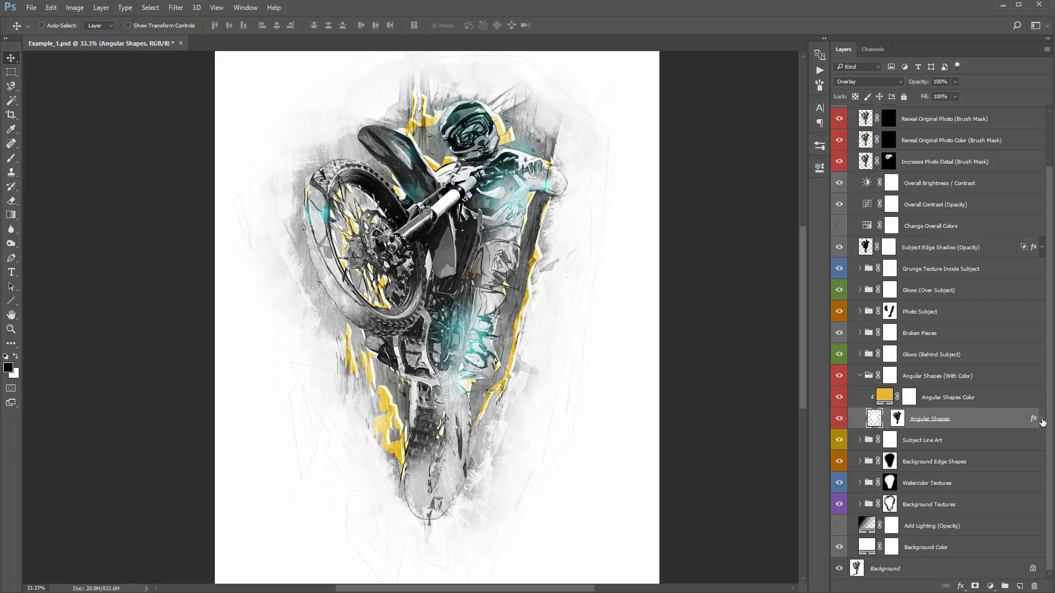
{"action": "left_click", "coordinate": [1041, 418]}
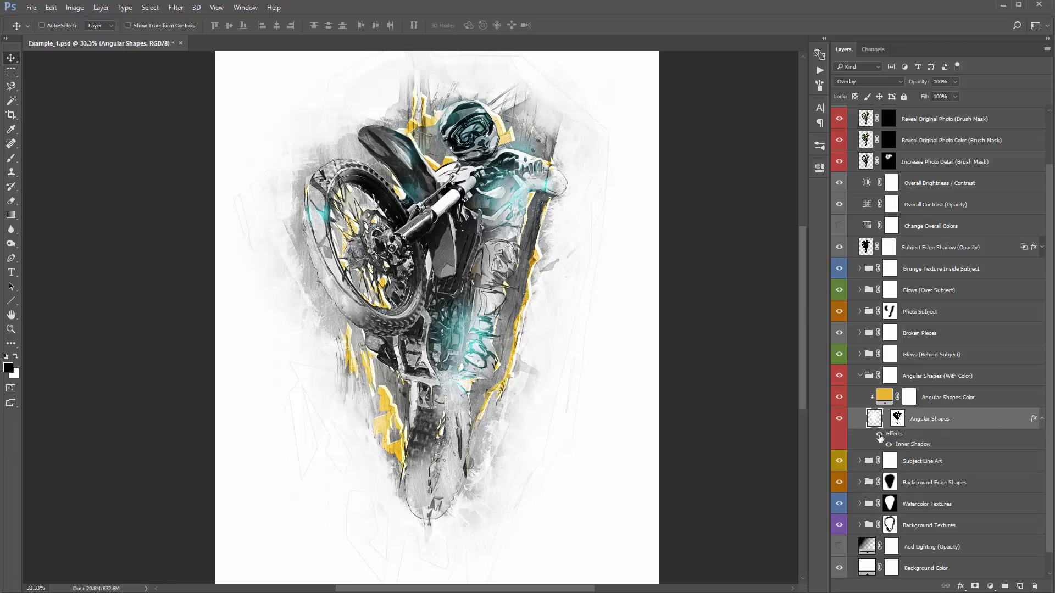
{"action": "left_click", "coordinate": [880, 434]}
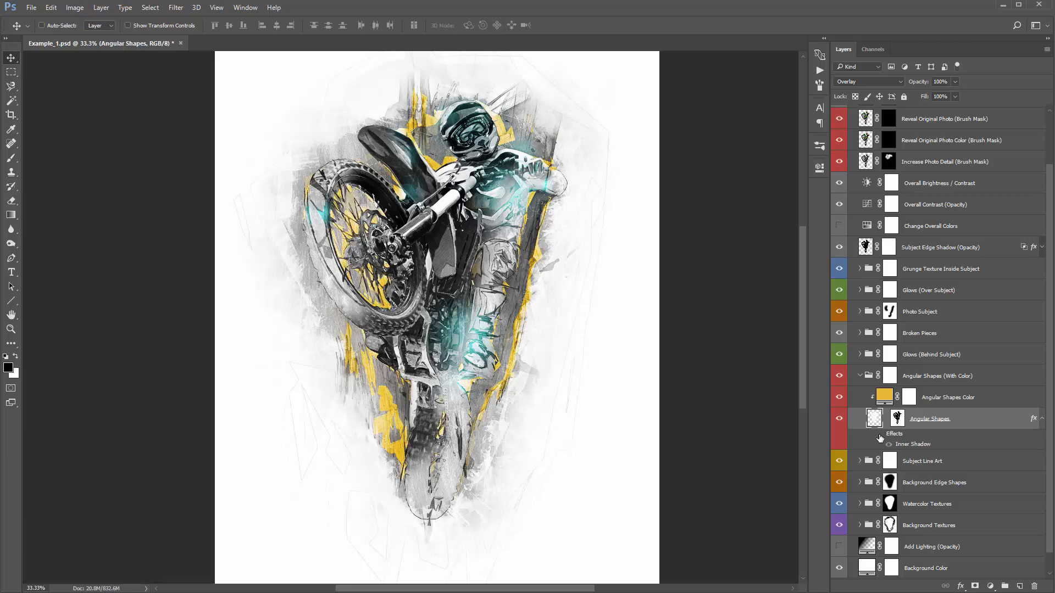
{"action": "left_click", "coordinate": [879, 434]}
{"action": "left_click", "coordinate": [880, 435]}
{"action": "left_click", "coordinate": [880, 436]}
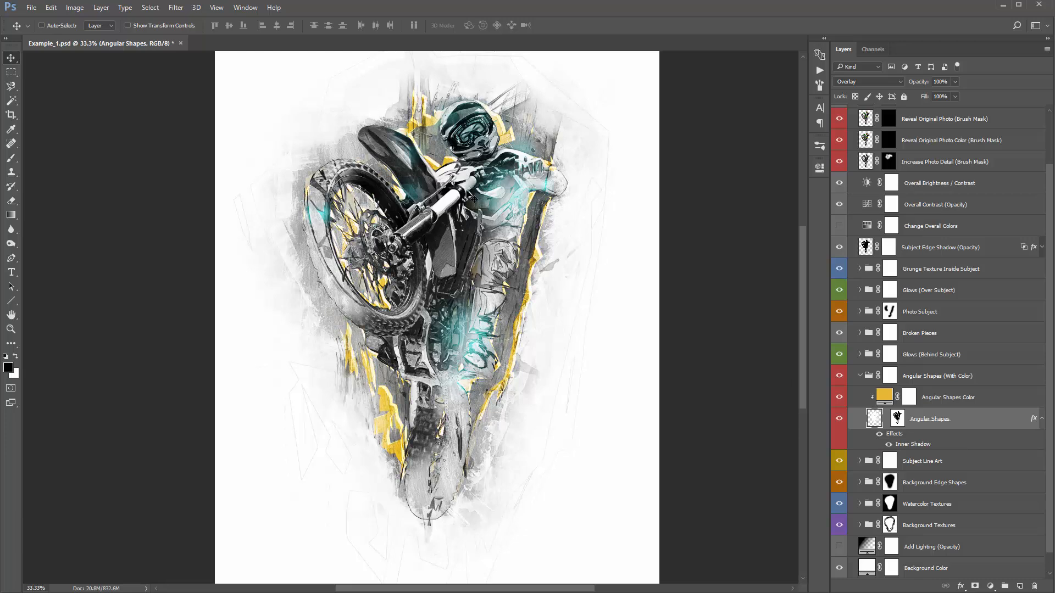
Change the light angle of the Angular Shapes inner shadow, increase its distance slightly and apply the layer style
{"action": "double_click", "coordinate": [907, 445]}
{"action": "left_click_drag", "start_coordinate": [570, 67], "coordinate": [669, 102]}
{"action": "left_click_drag", "start_coordinate": [582, 101], "coordinate": [565, 81]}
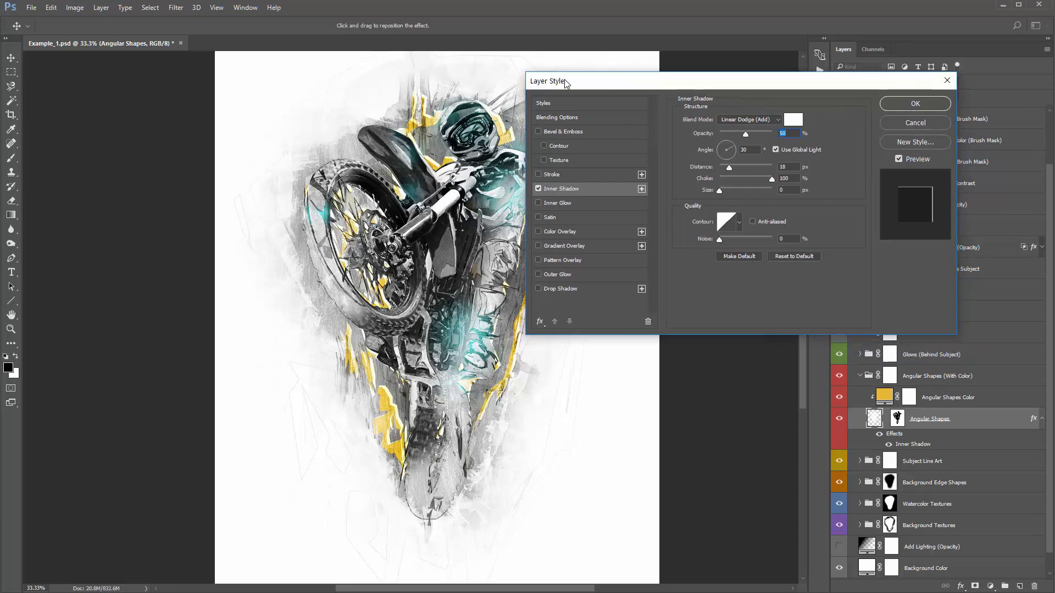
{"action": "left_click", "coordinate": [731, 155]}
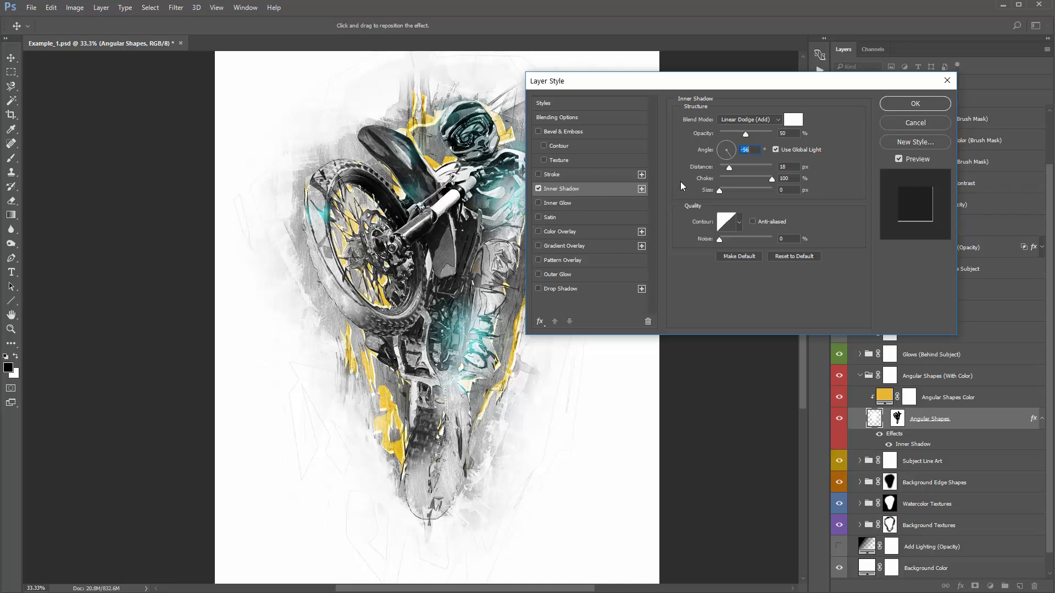
{"action": "left_click", "coordinate": [723, 152]}
{"action": "left_click", "coordinate": [727, 143]}
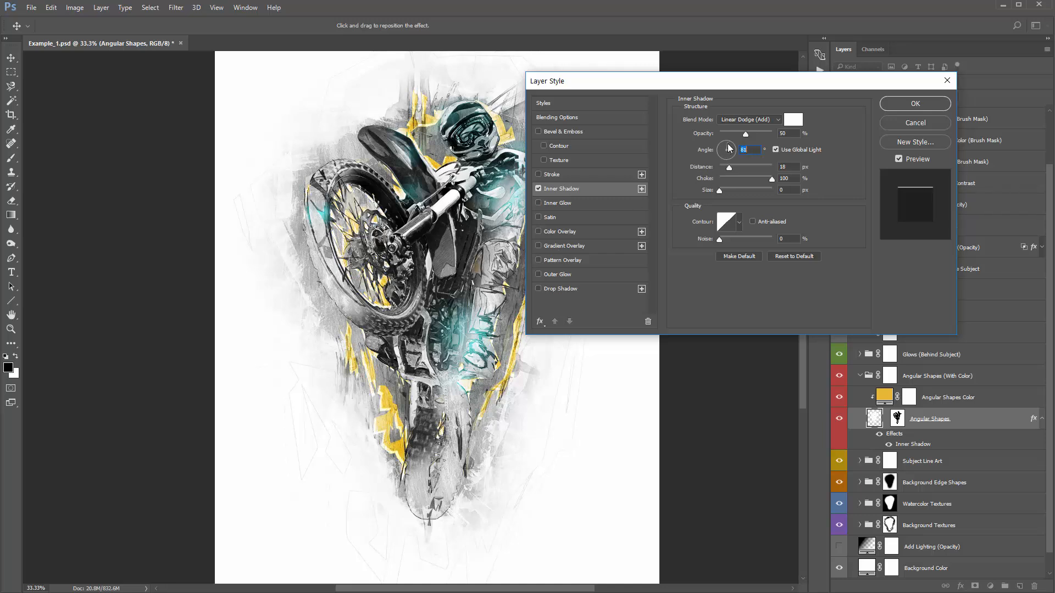
{"action": "left_click_drag", "start_coordinate": [729, 167], "coordinate": [735, 166]}
{"action": "left_click", "coordinate": [913, 104]}
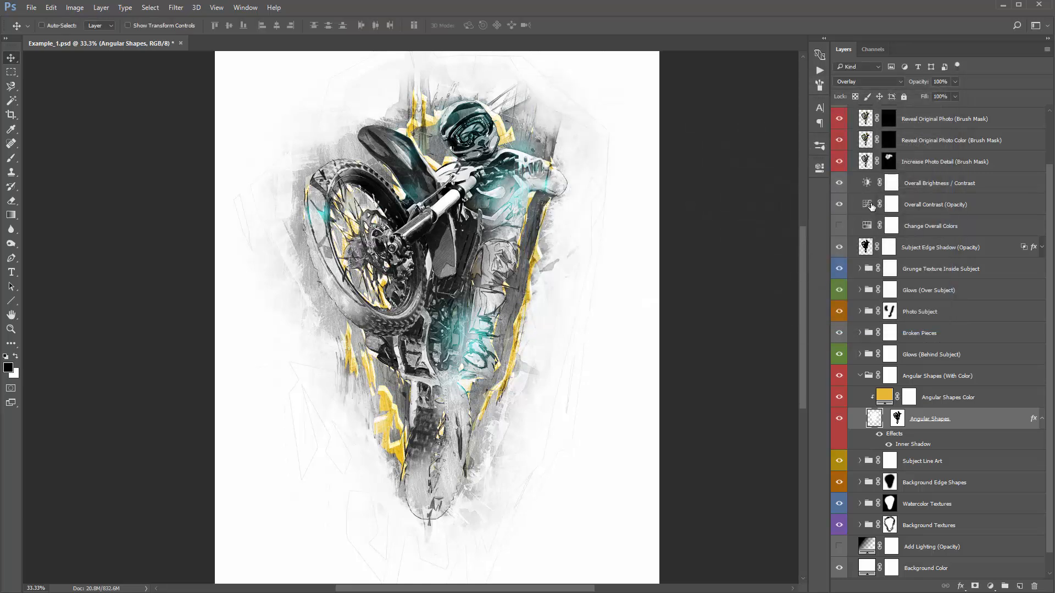
Turn off the layer effects of Angular Shapes and collapse the Angular Shapes (With Color) group
{"action": "left_click", "coordinate": [880, 440]}
{"action": "left_click", "coordinate": [879, 440]}
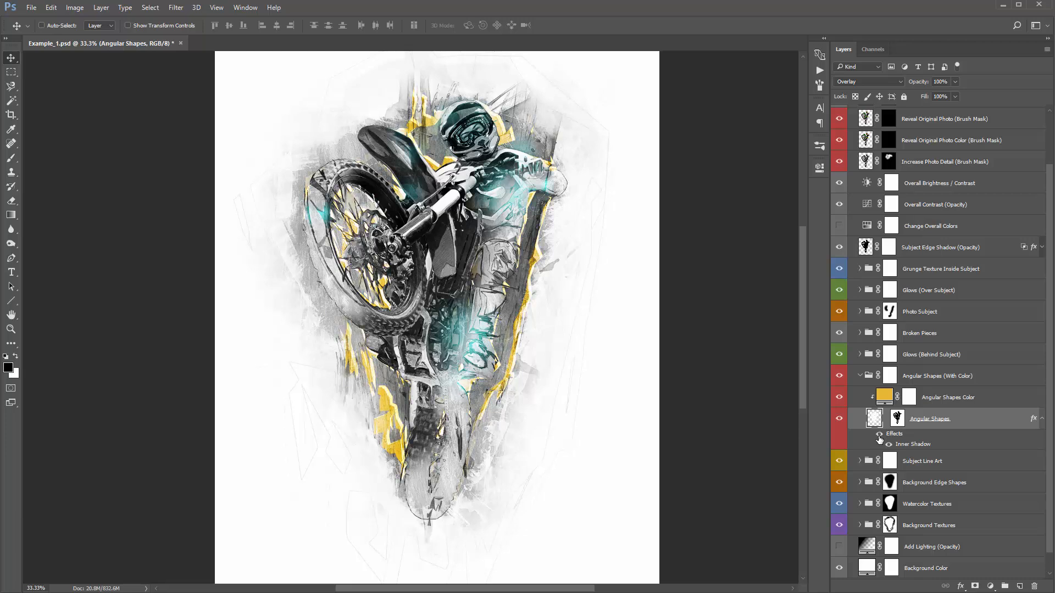
{"action": "left_click", "coordinate": [879, 436]}
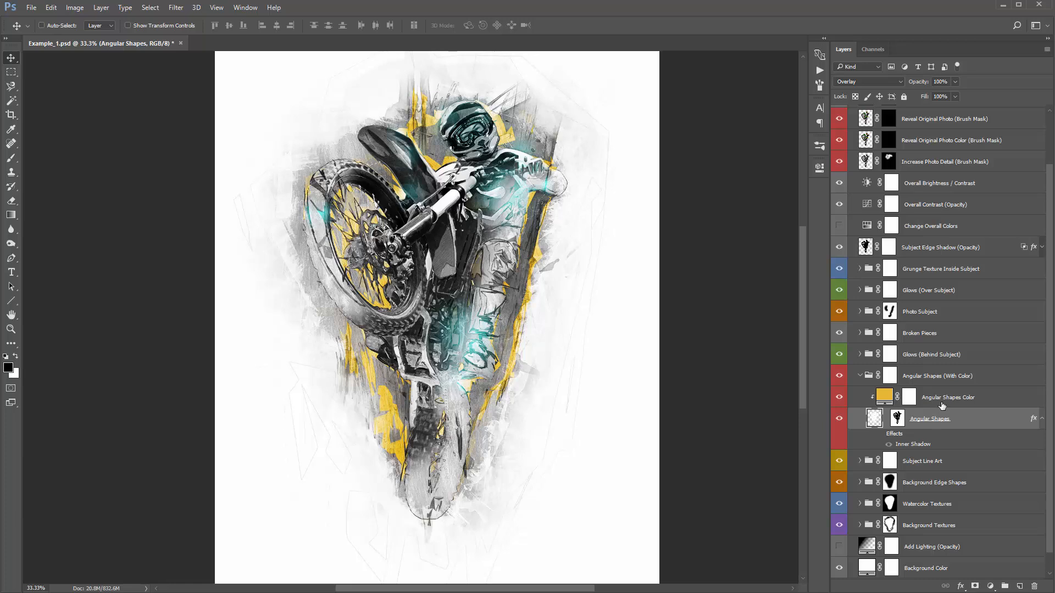
{"action": "left_click", "coordinate": [890, 377]}
{"action": "left_click", "coordinate": [860, 376]}
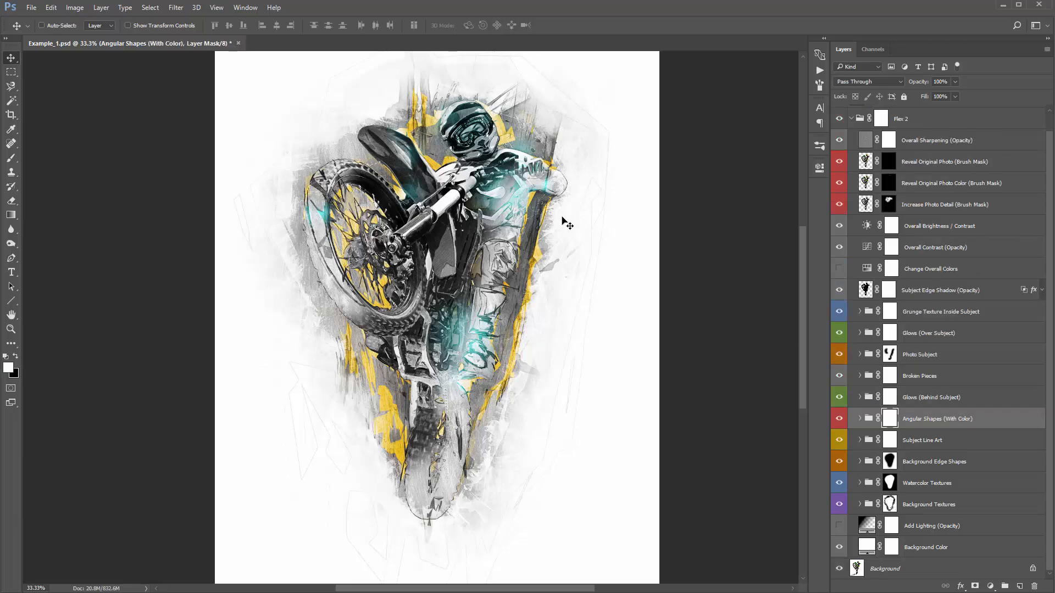
Locate the two glow groups and compare the artwork with the Glows (Over Subject) group hidden and shown
{"action": "left_click", "coordinate": [938, 400]}
{"action": "left_click", "coordinate": [930, 336]}
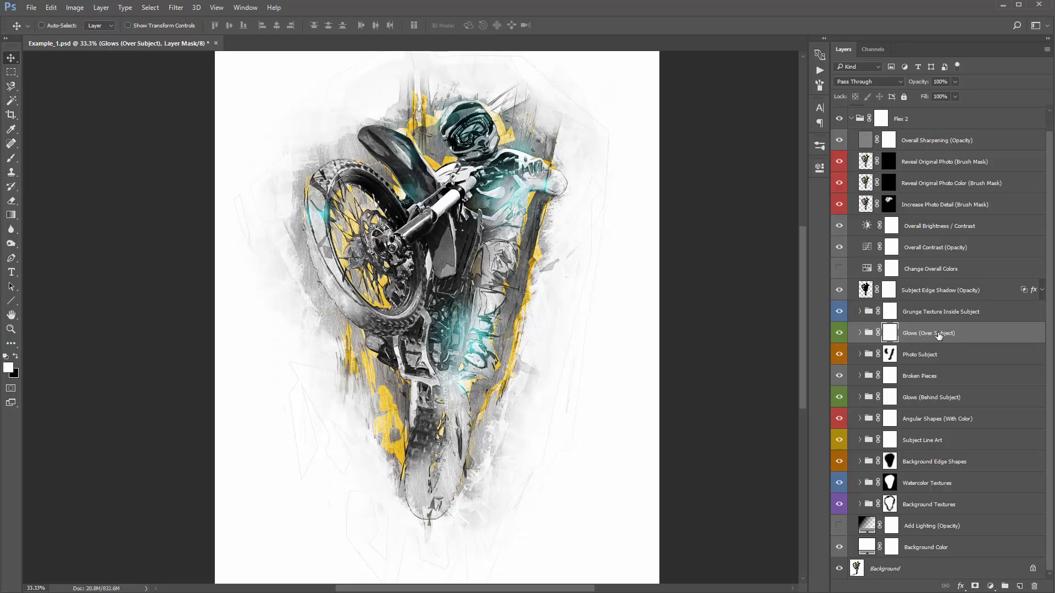
{"action": "left_click", "coordinate": [936, 398]}
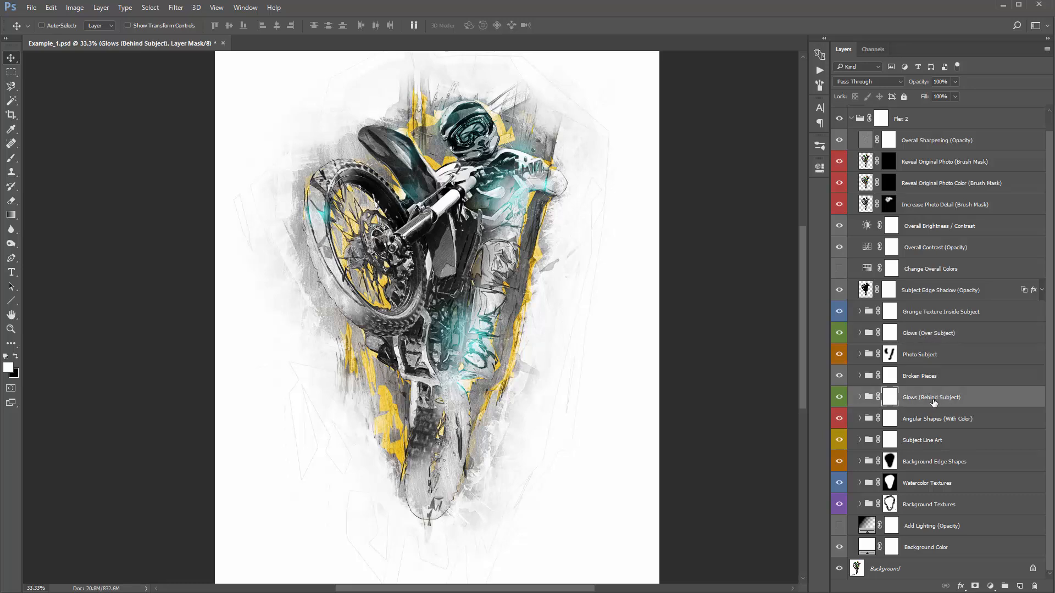
{"action": "left_click", "coordinate": [914, 335]}
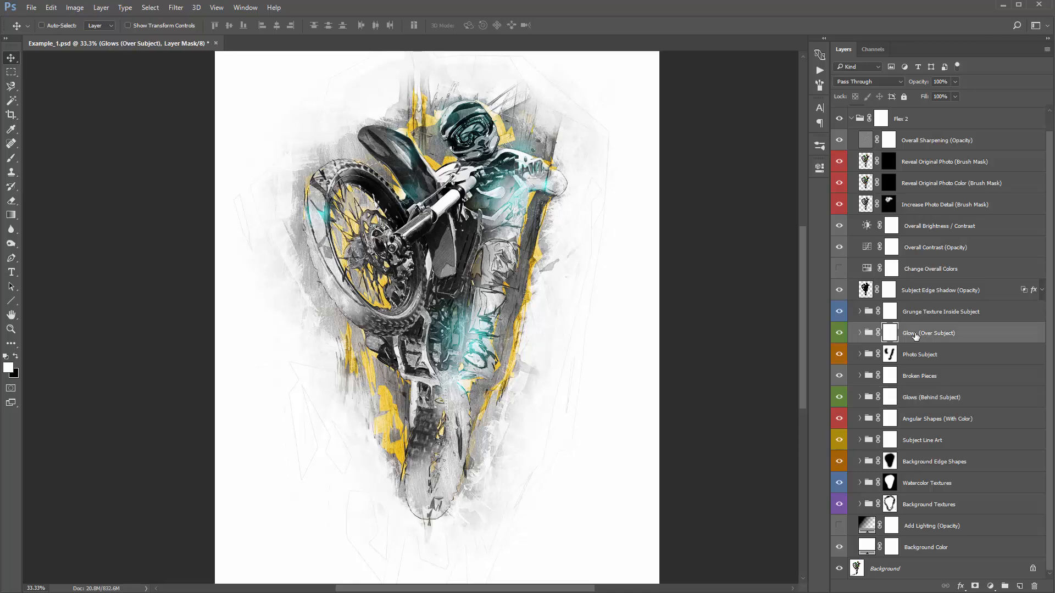
{"action": "left_click", "coordinate": [839, 333]}
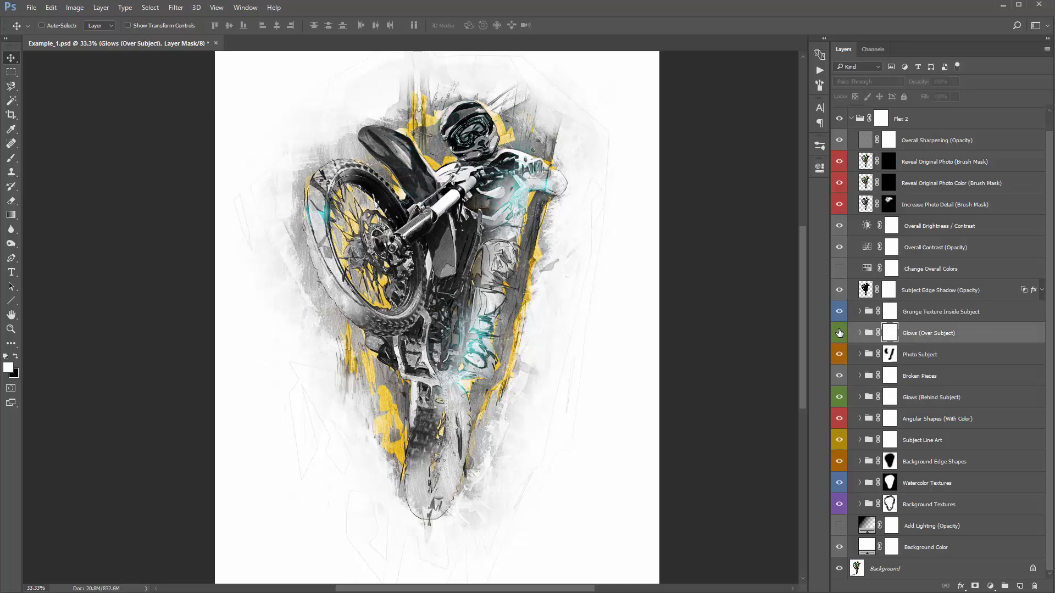
{"action": "left_click", "coordinate": [839, 333]}
{"action": "left_click", "coordinate": [839, 333]}
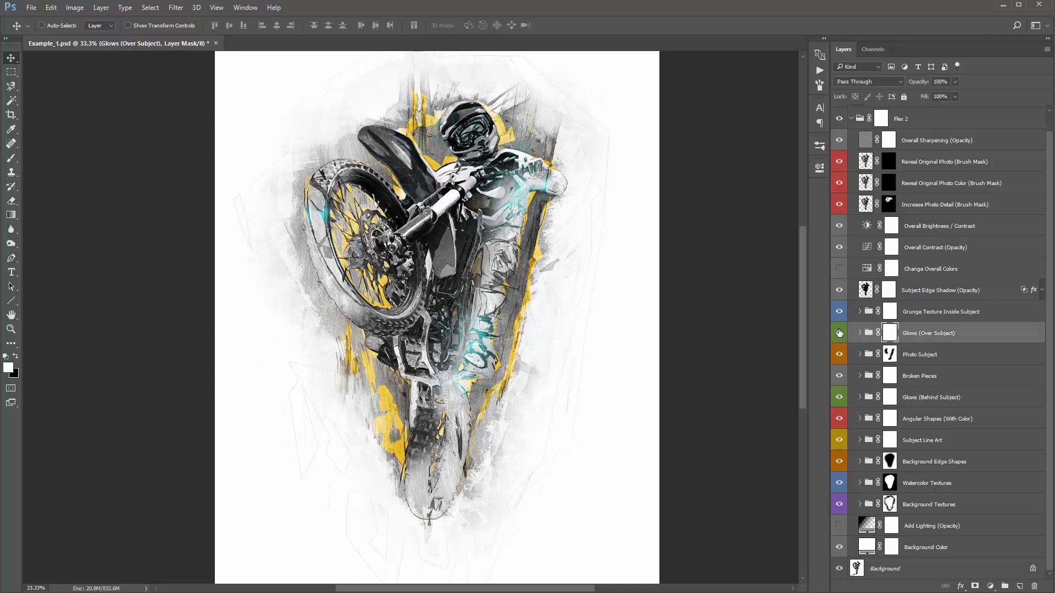
{"action": "left_click", "coordinate": [839, 332]}
{"action": "left_click", "coordinate": [839, 333]}
{"action": "left_click", "coordinate": [839, 333]}
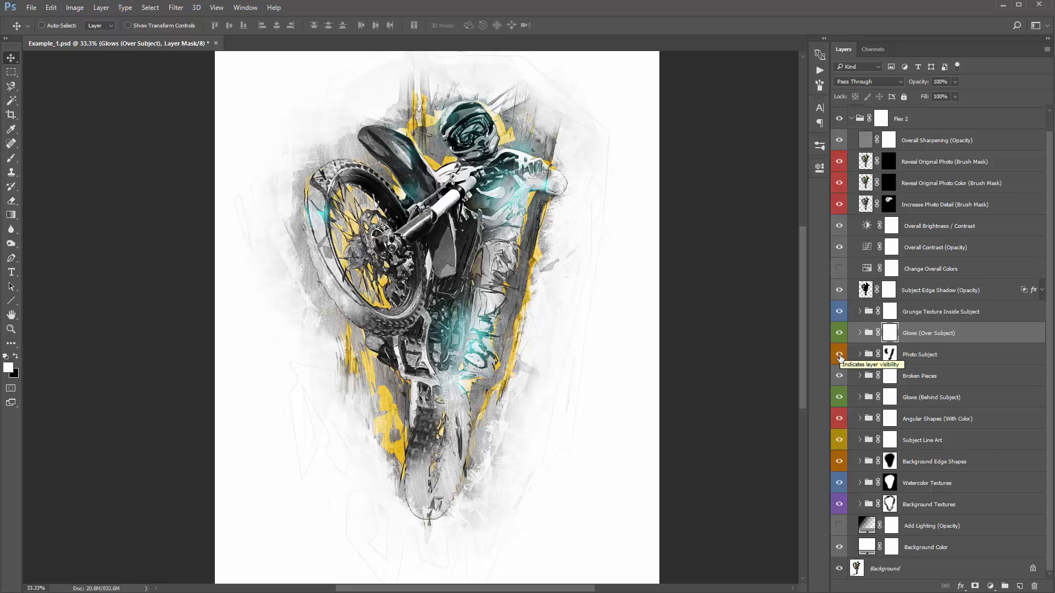
Compare the artwork with the Photo Subject group hidden and shown
{"action": "left_click", "coordinate": [840, 377]}
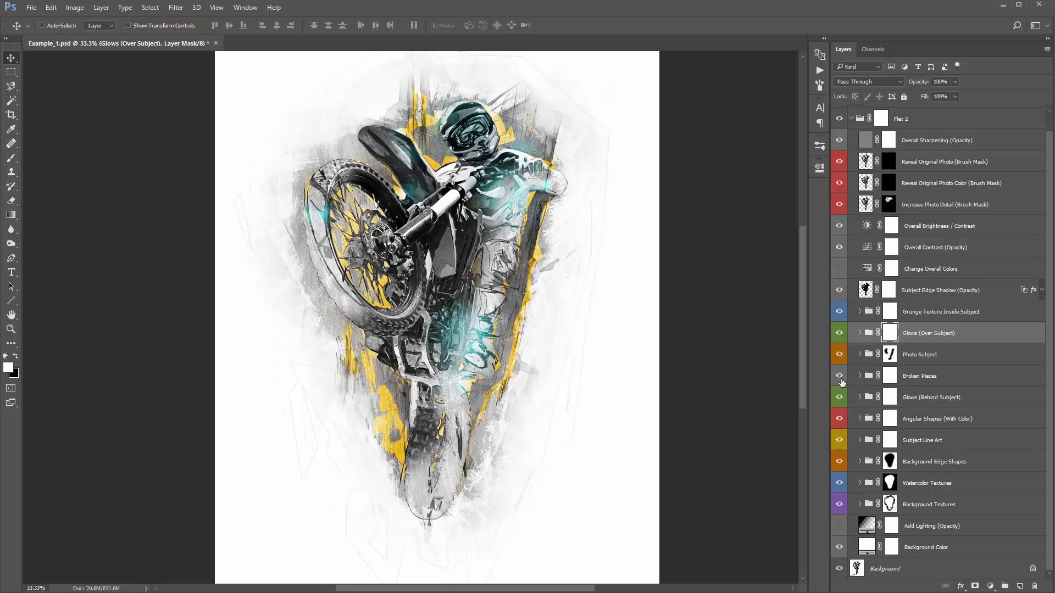
{"action": "left_click", "coordinate": [839, 355]}
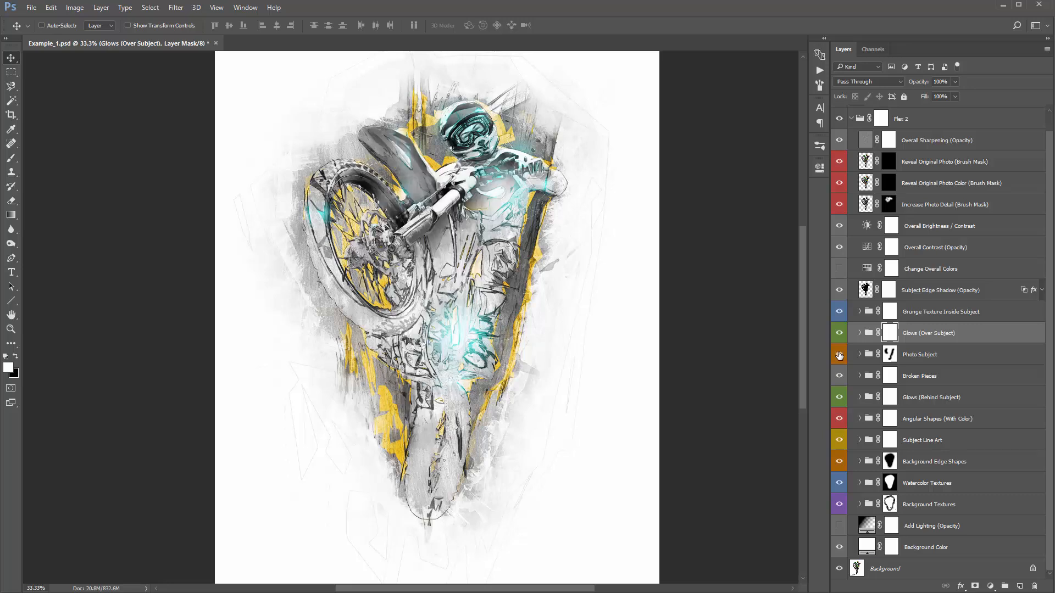
{"action": "left_click", "coordinate": [839, 355]}
{"action": "left_click", "coordinate": [838, 355]}
{"action": "left_click", "coordinate": [839, 356]}
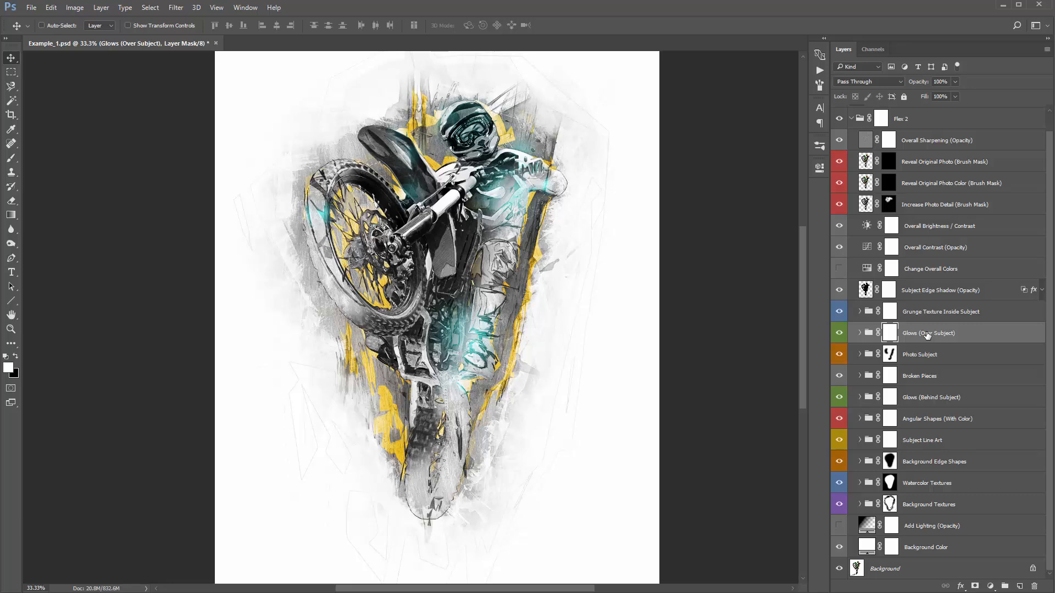
Expand Glows (Over Subject), set the Glows (Opacity / Move Around) layer to 82% opacity and reposition the glows over the rider
{"action": "left_click", "coordinate": [860, 335]}
{"action": "left_click", "coordinate": [916, 378]}
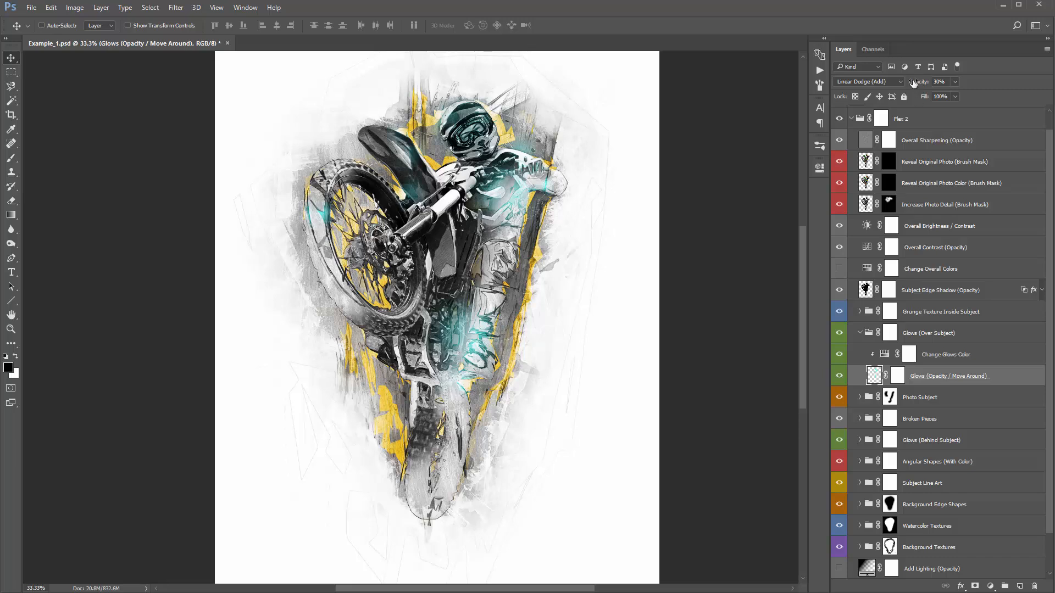
{"action": "left_click_drag", "start_coordinate": [914, 83], "coordinate": [942, 89]}
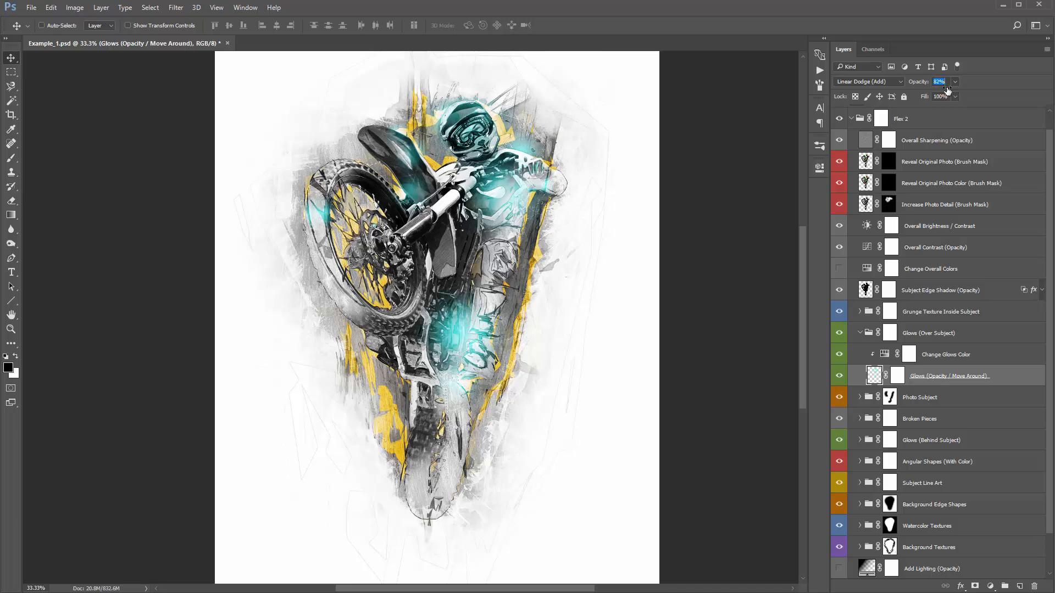
{"action": "key", "text": "Return"}
{"action": "mouse_move", "coordinate": [500, 262]}
{"action": "left_mouse_down"}
{"action": "mouse_move", "coordinate": [468, 288]}
{"action": "mouse_move", "coordinate": [498, 288]}
{"action": "mouse_move", "coordinate": [509, 269]}
{"action": "left_mouse_up"}
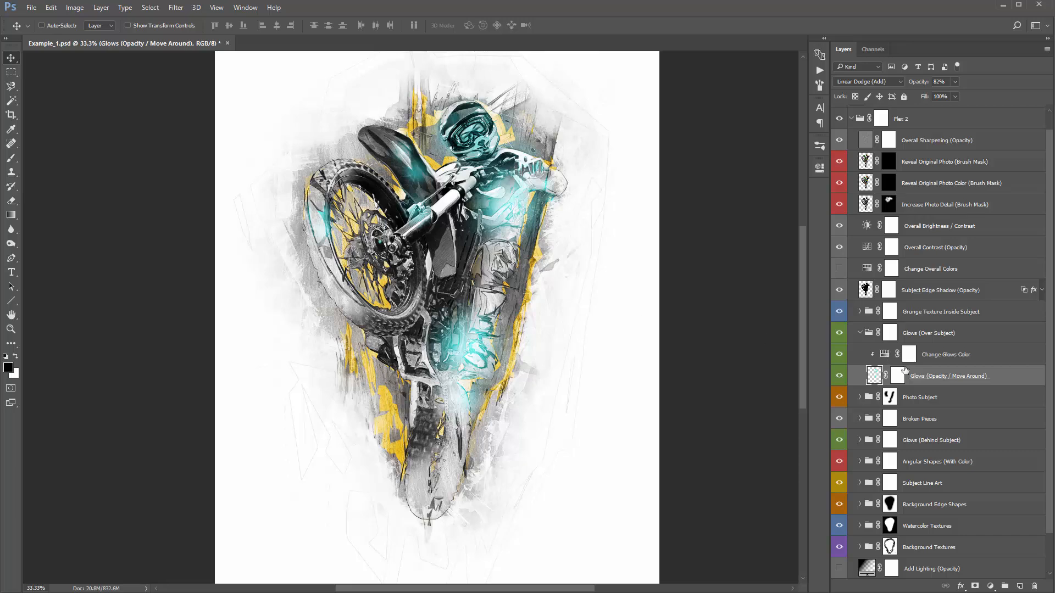
Inspect the masks of the glow layers, the Grunge Texture Inside Subject group and the Subject Edge Shadow layer
{"action": "left_click", "coordinate": [897, 376]}
{"action": "left_click", "coordinate": [908, 355]}
{"action": "left_click", "coordinate": [891, 333]}
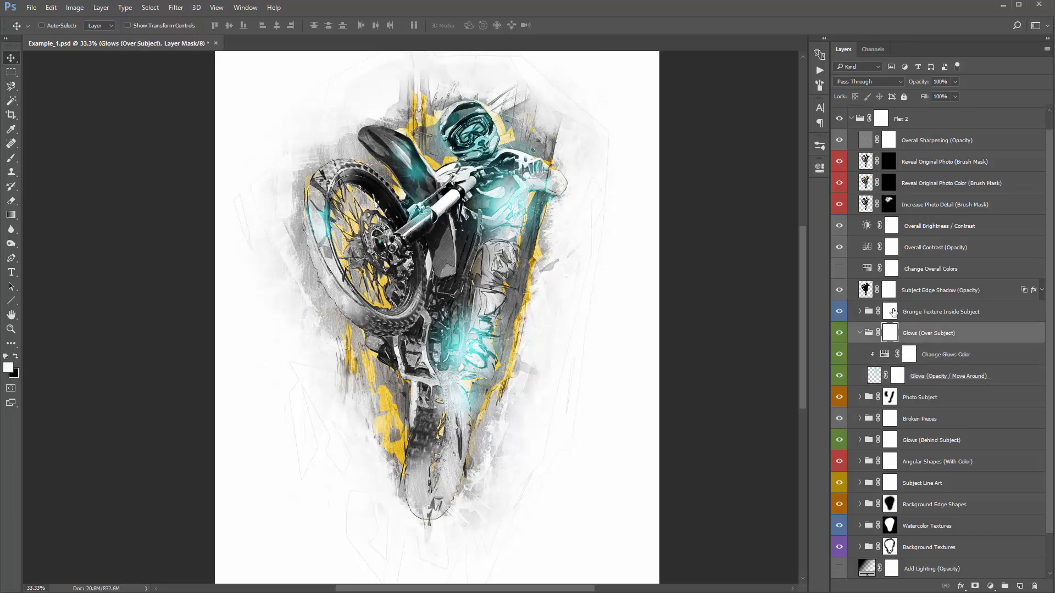
{"action": "left_click", "coordinate": [890, 312]}
{"action": "left_click", "coordinate": [890, 290]}
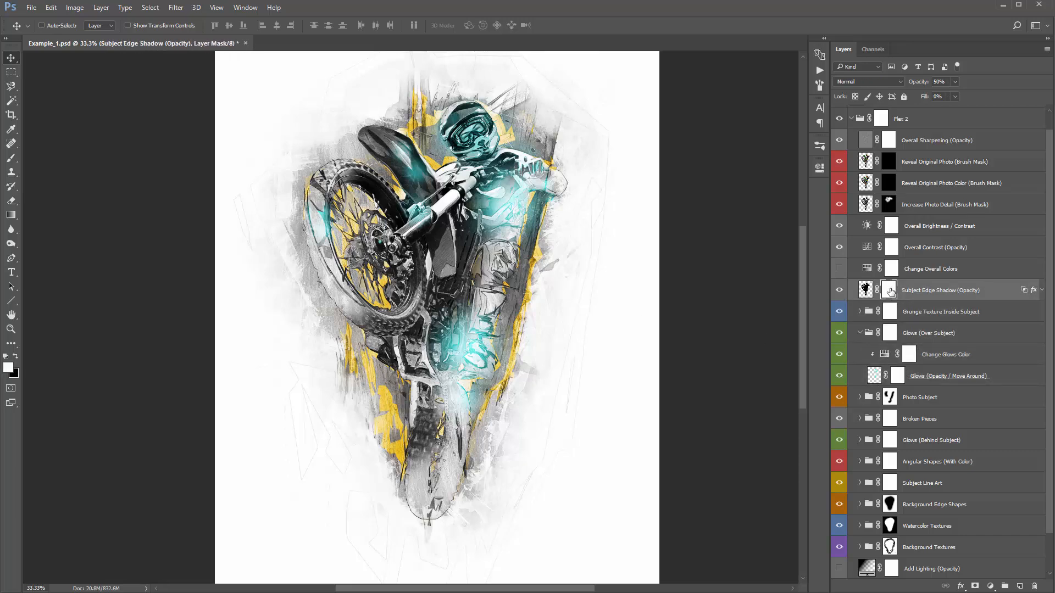
Paint black with a 500 px brush on the Glows (Opacity / Move Around) mask to hide the glow over the helmet
{"action": "left_click", "coordinate": [898, 377]}
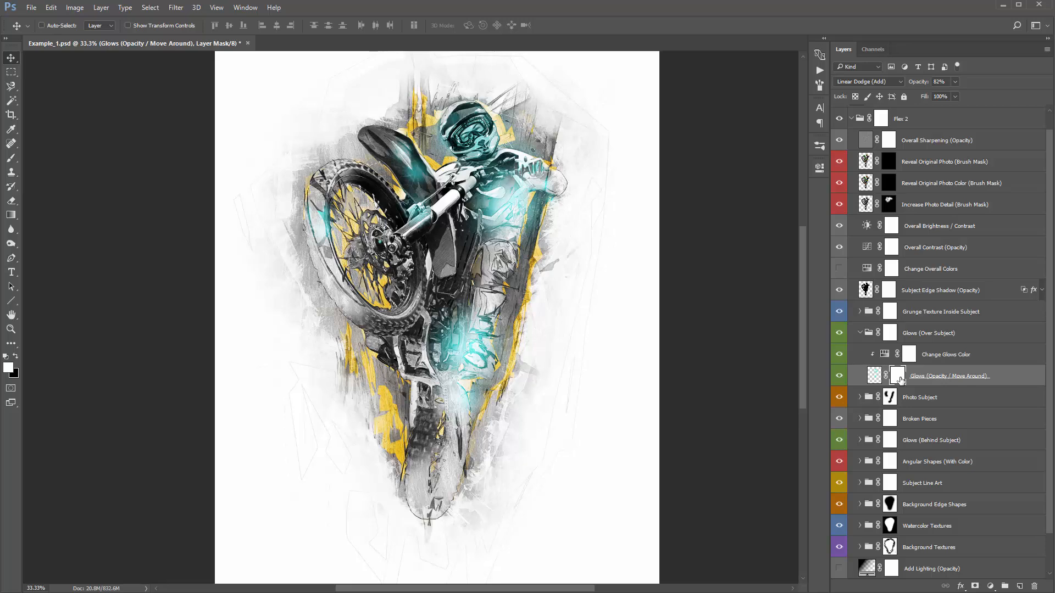
{"action": "key", "text": "b"}
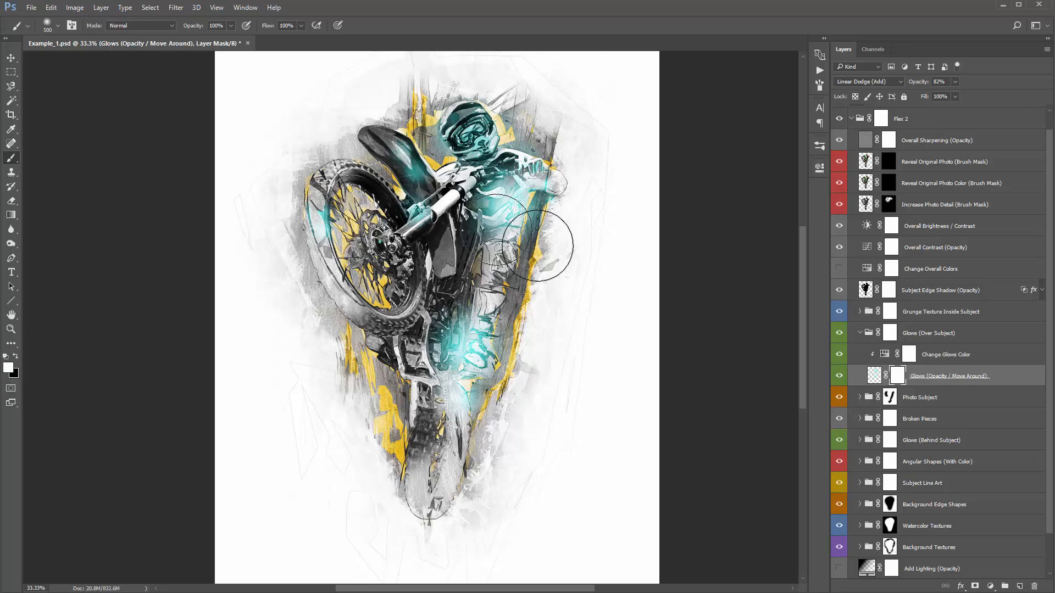
{"action": "key", "text": "x"}
{"action": "key", "text": "x"}
{"action": "key", "text": "x"}
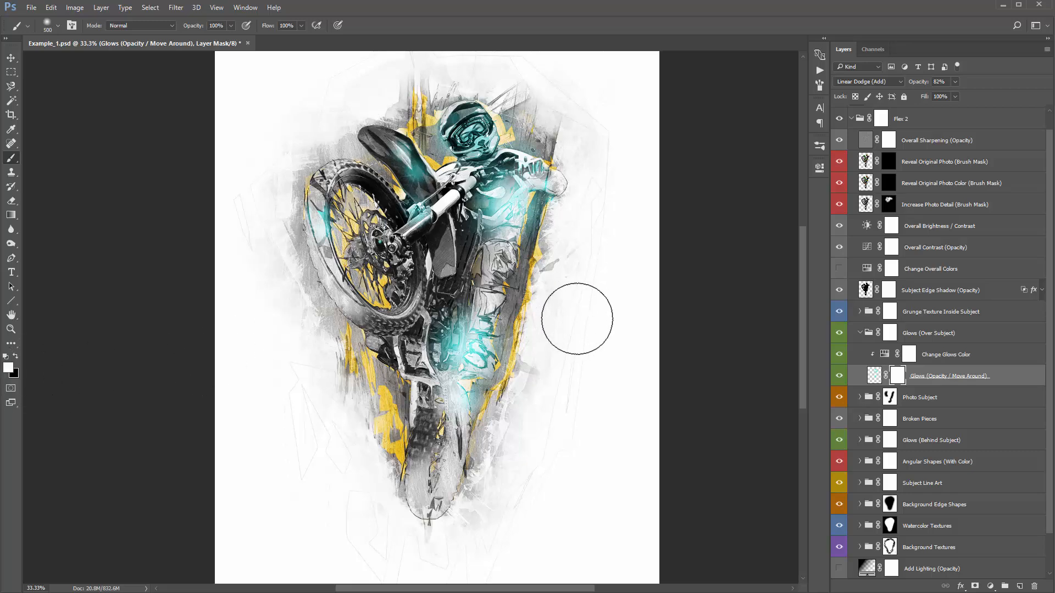
{"action": "key", "text": "x"}
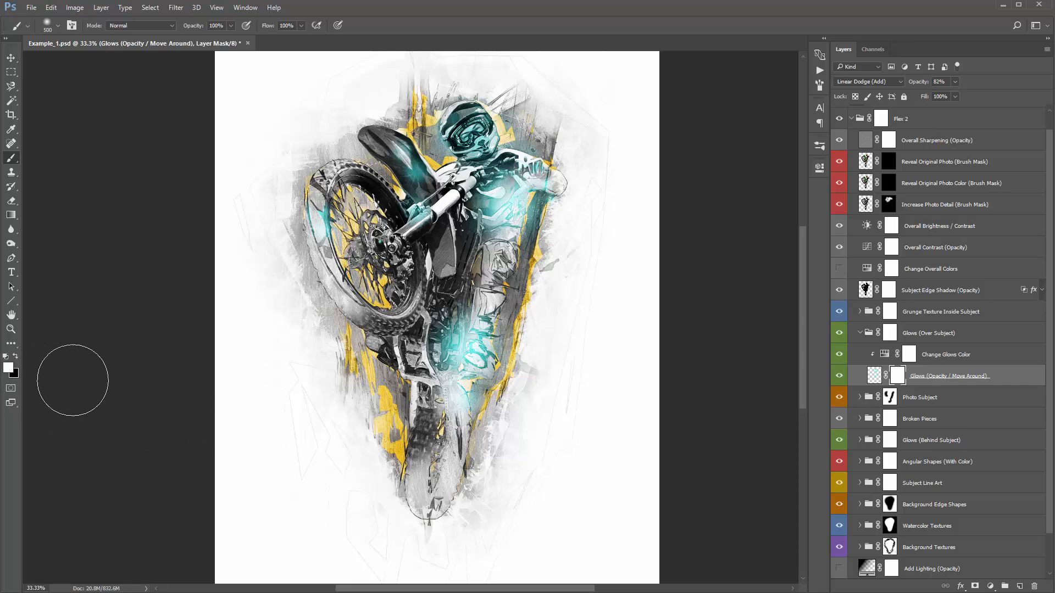
{"action": "key", "text": "x"}
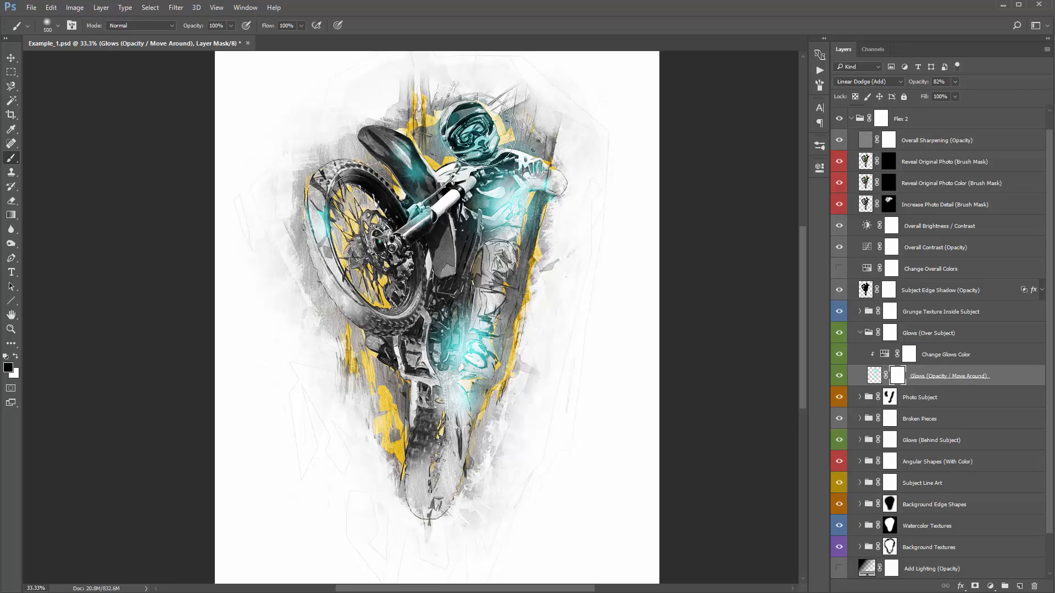
{"action": "left_click", "coordinate": [477, 132]}
{"action": "left_click", "coordinate": [467, 140]}
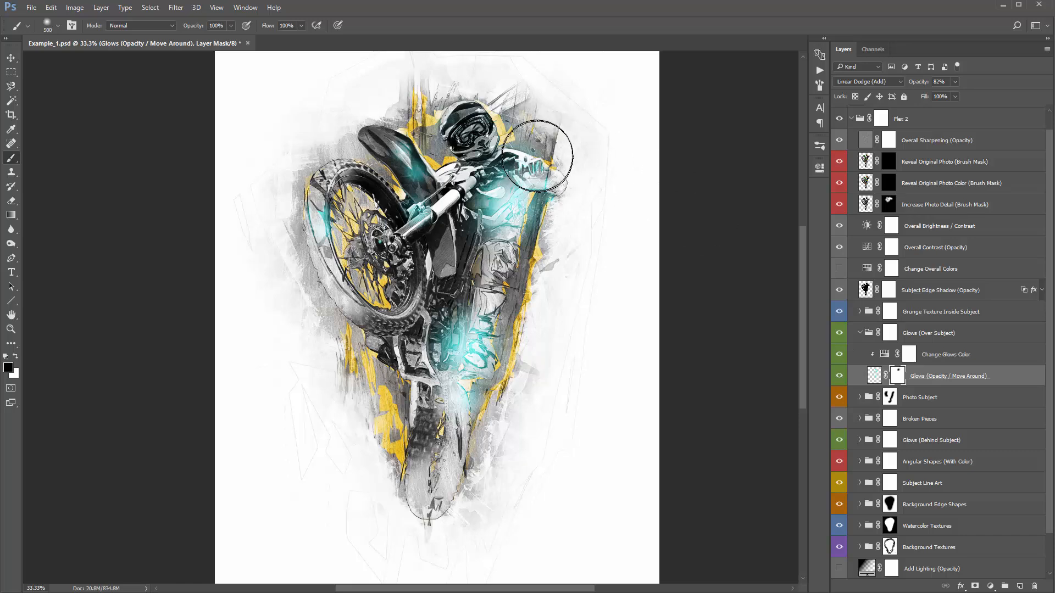
Restore the helmet glow by painting white on the mask, and trim part of it with black using a 300 px brush
{"action": "key", "text": "x"}
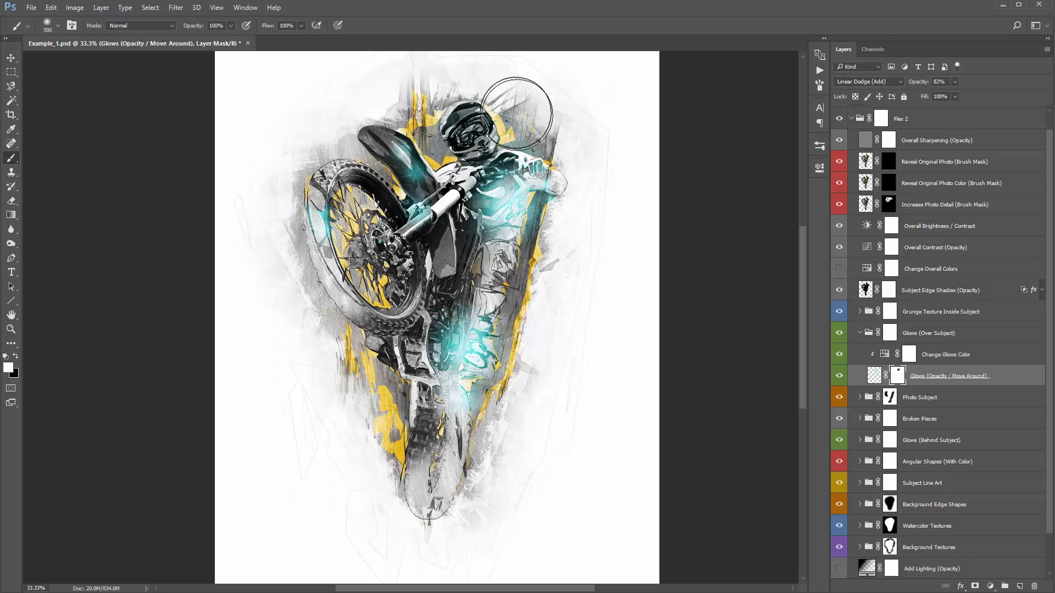
{"action": "key", "text": "x"}
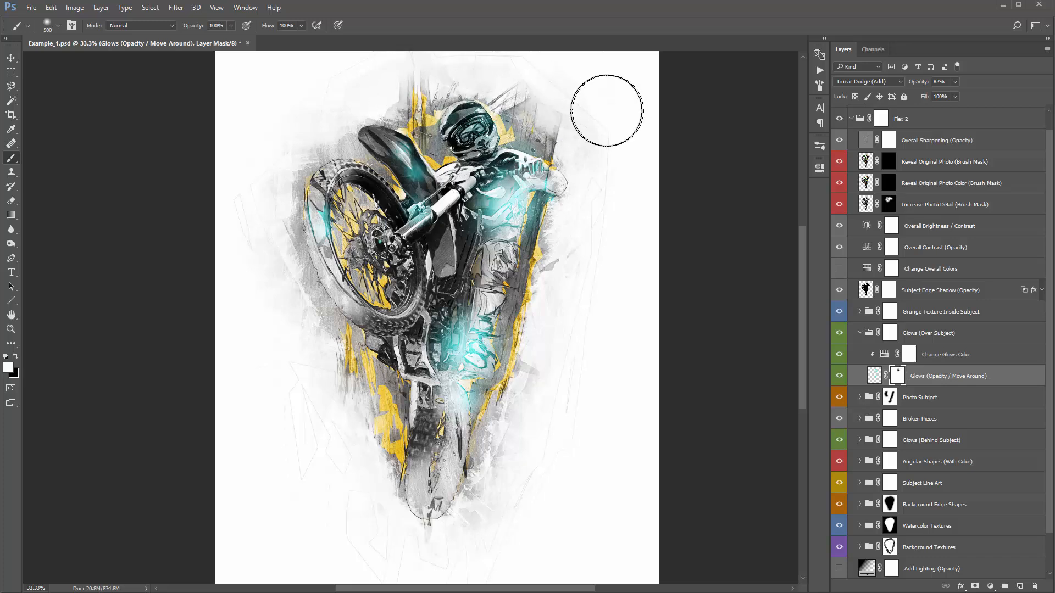
{"action": "key", "text": "x"}
{"action": "key", "text": "bracketleft"}
{"action": "key", "text": "bracketleft"}
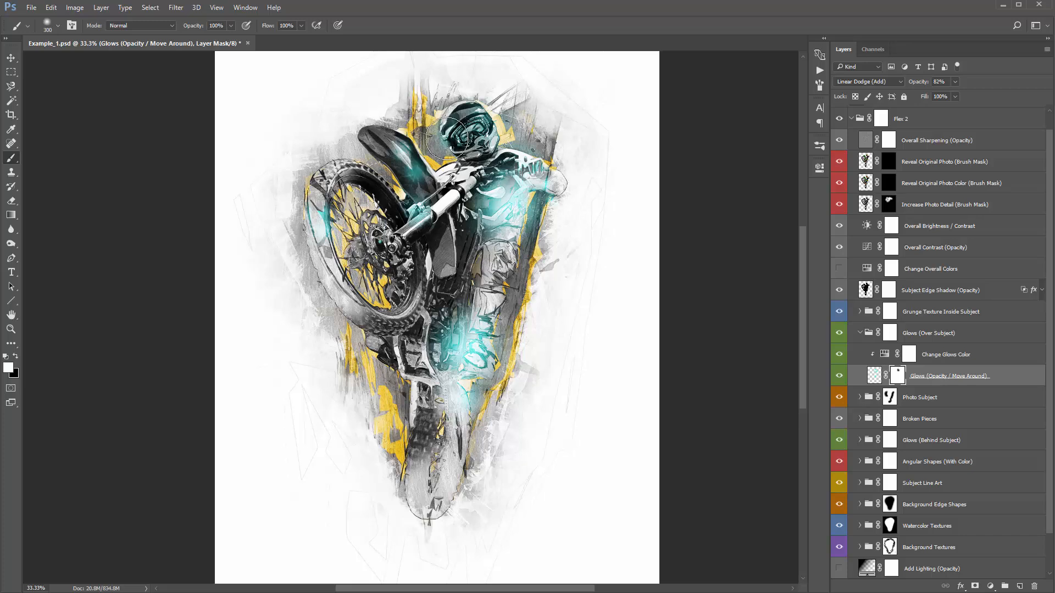
{"action": "key", "text": "x"}
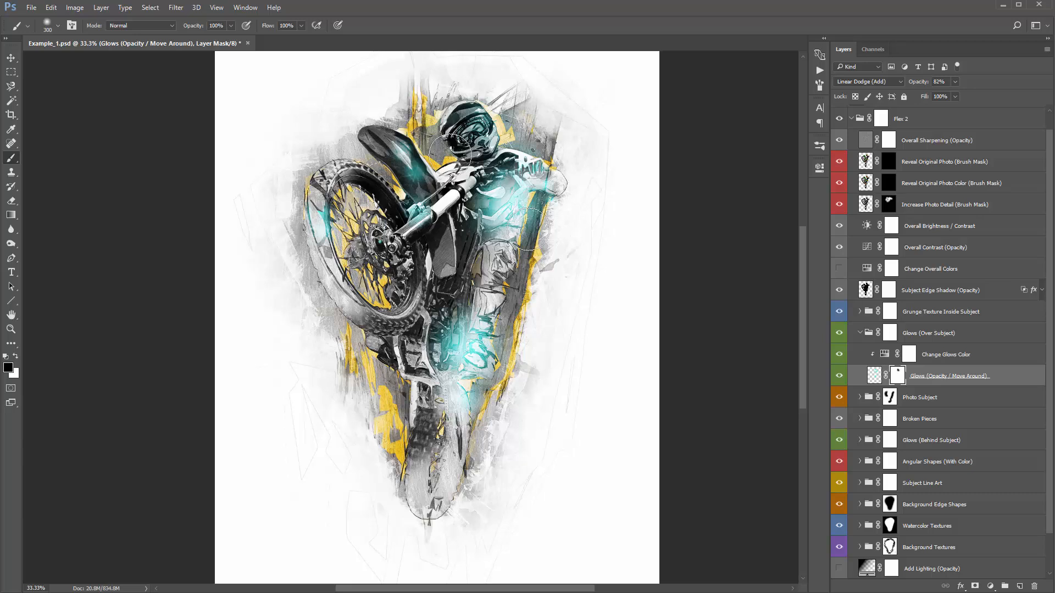
{"action": "key", "text": "v"}
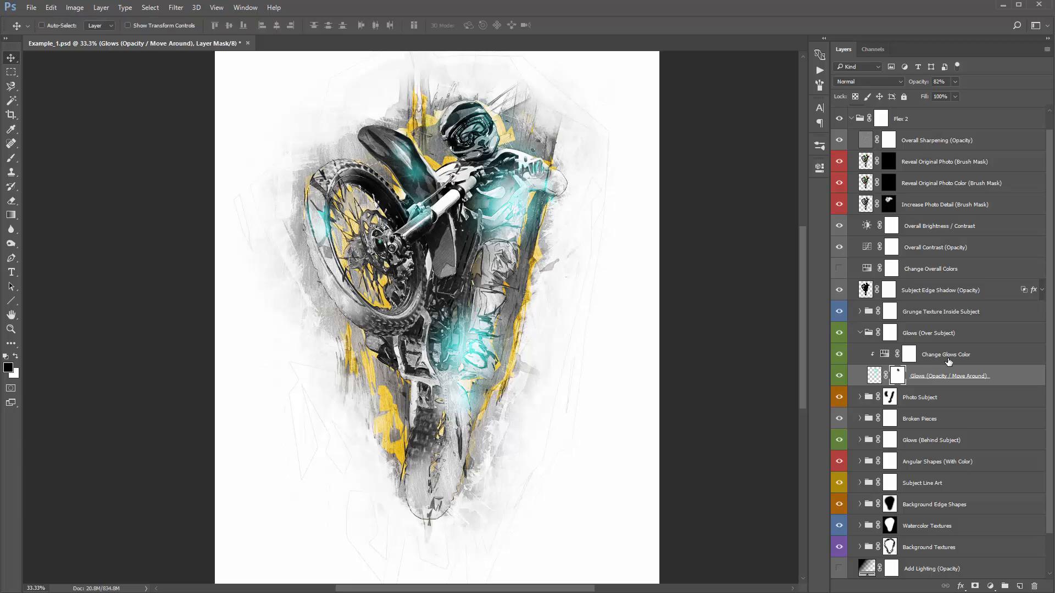
Shift the Change Glows Color hue slightly toward green and collapse the Glows (Over Subject) group
{"action": "left_click", "coordinate": [909, 356]}
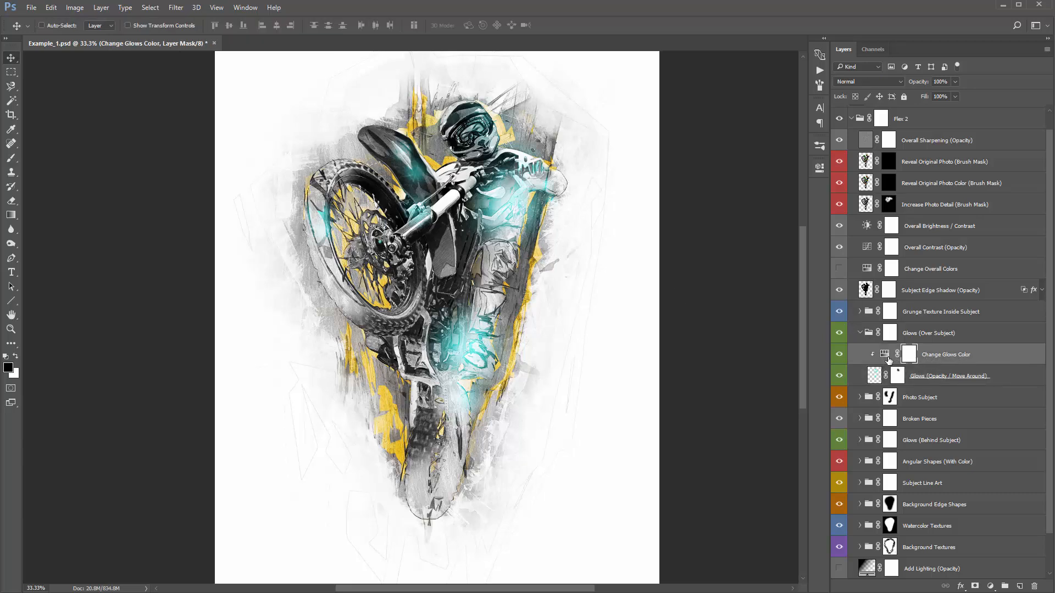
{"action": "double_click", "coordinate": [884, 355]}
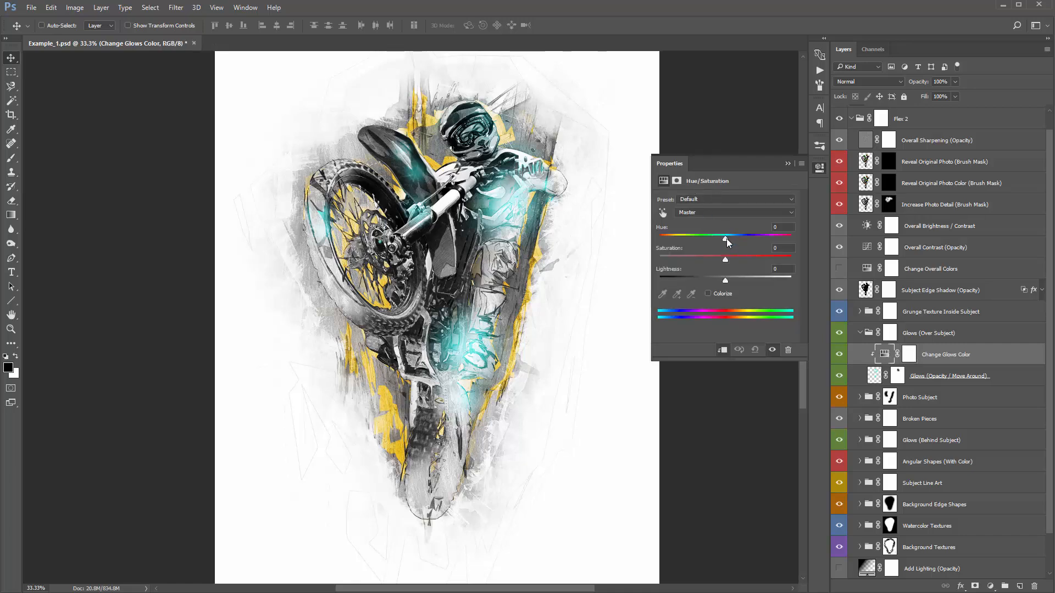
{"action": "mouse_move", "coordinate": [726, 238]}
{"action": "left_mouse_down"}
{"action": "mouse_move", "coordinate": [801, 241]}
{"action": "mouse_move", "coordinate": [689, 241]}
{"action": "mouse_move", "coordinate": [727, 242]}
{"action": "mouse_move", "coordinate": [715, 241]}
{"action": "left_mouse_up"}
{"action": "left_click", "coordinate": [787, 164]}
{"action": "left_click", "coordinate": [859, 333]}
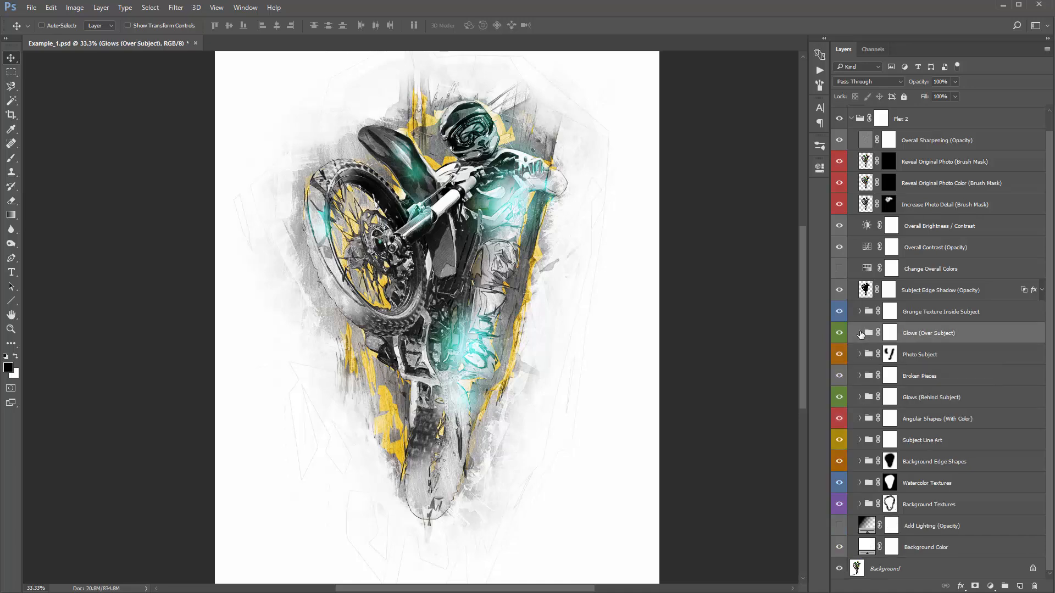
Expand the Glows (Behind Subject) group and reposition the Glow 1 (Move Around) layer behind the rider
{"action": "left_click", "coordinate": [920, 398]}
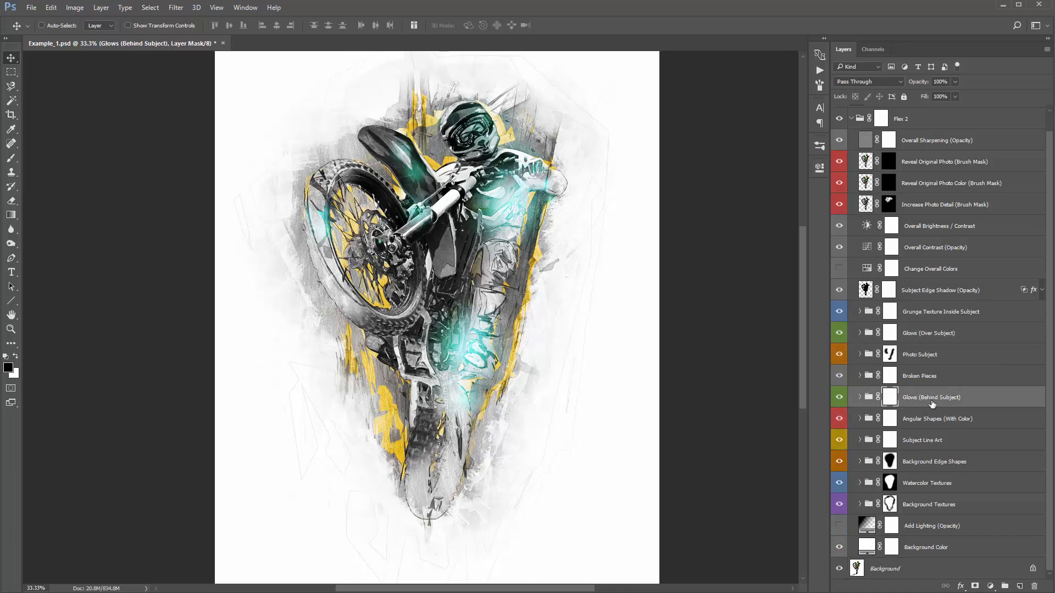
{"action": "left_click", "coordinate": [860, 399]}
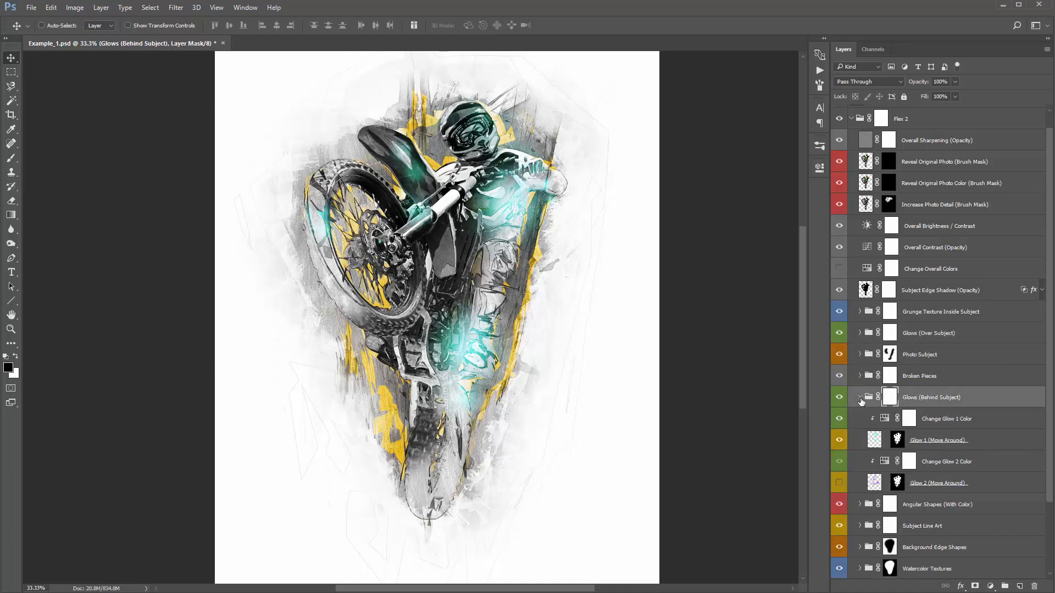
{"action": "scroll", "coordinate": [860, 396], "scroll_direction": "down", "scroll_amount": 3}
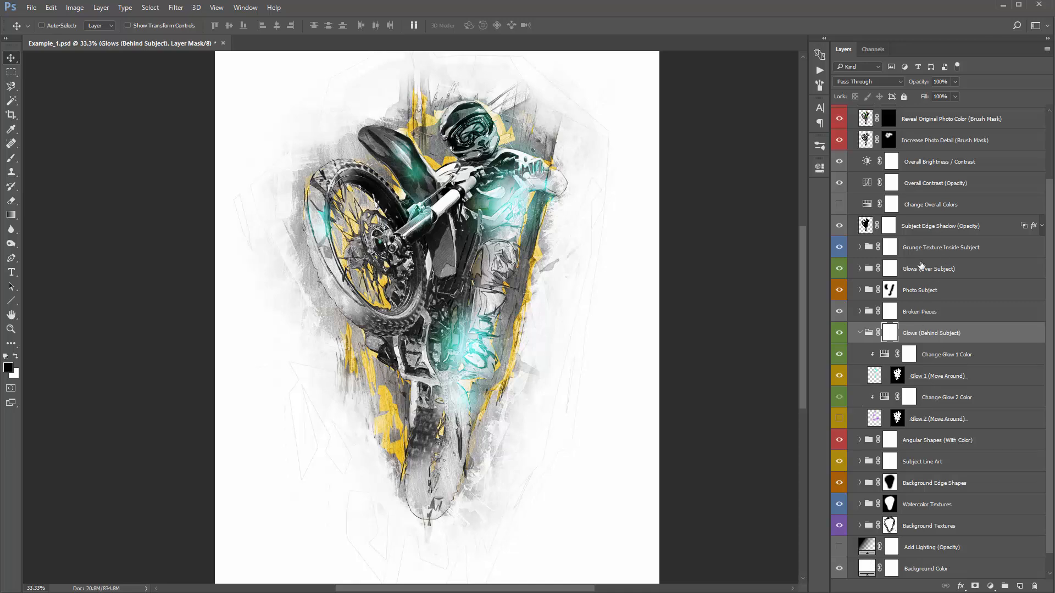
{"action": "left_click", "coordinate": [874, 376]}
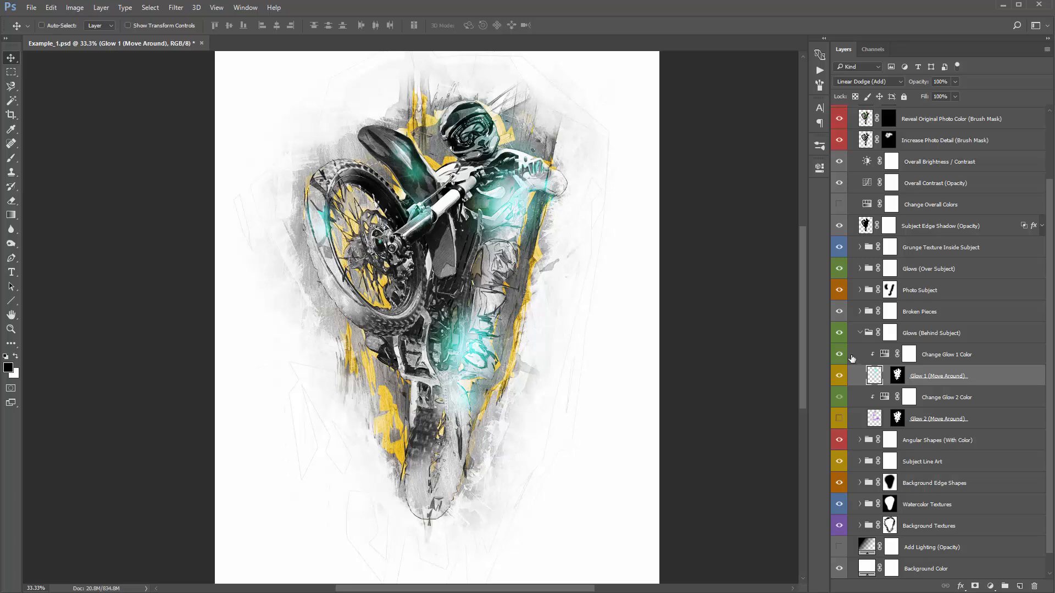
{"action": "left_click_drag", "start_coordinate": [566, 242], "coordinate": [501, 269]}
Set the hue of the Change Glow 1 Color adjustment to -1
{"action": "left_click", "coordinate": [884, 357]}
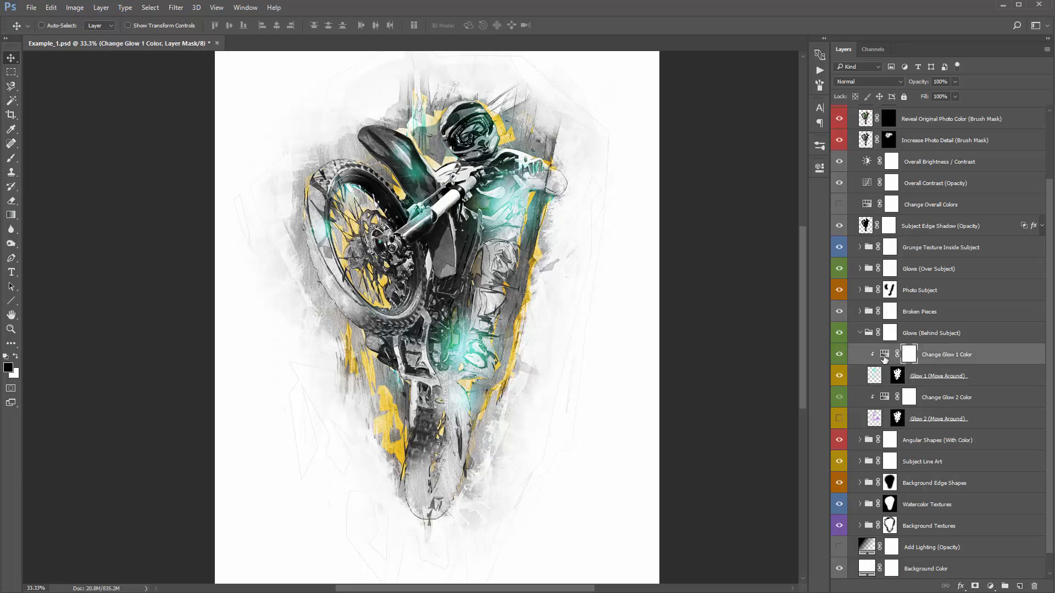
{"action": "double_click", "coordinate": [884, 354]}
{"action": "mouse_move", "coordinate": [730, 239]}
{"action": "left_mouse_down"}
{"action": "mouse_move", "coordinate": [783, 239]}
{"action": "mouse_move", "coordinate": [730, 239]}
{"action": "left_mouse_up"}
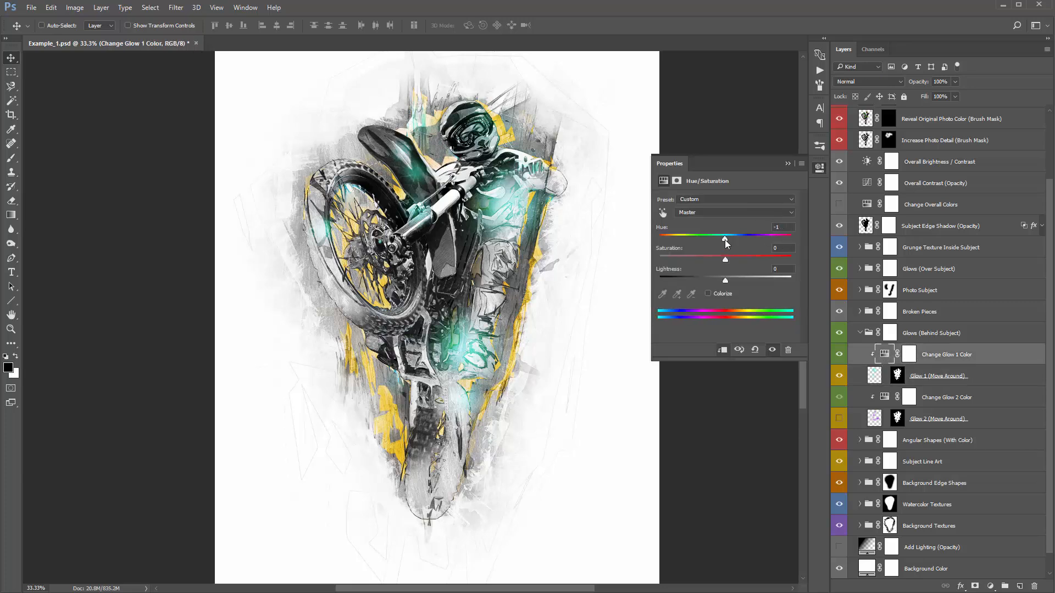
{"action": "left_click", "coordinate": [786, 163]}
Show the Glow 2 (Move Around) layer and reposition its glows behind the rider
{"action": "left_click", "coordinate": [940, 418]}
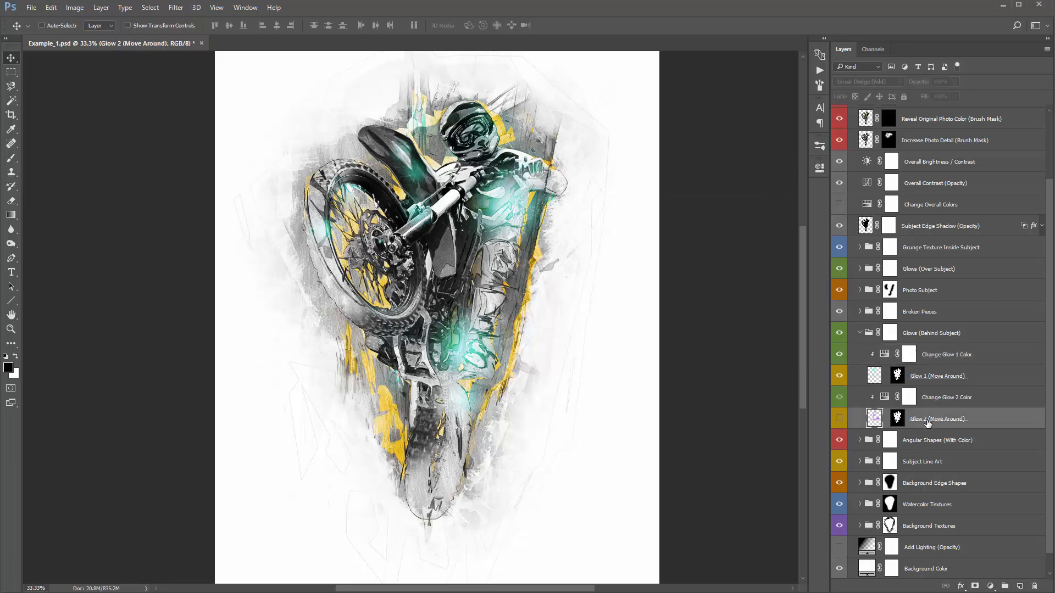
{"action": "left_click", "coordinate": [839, 420]}
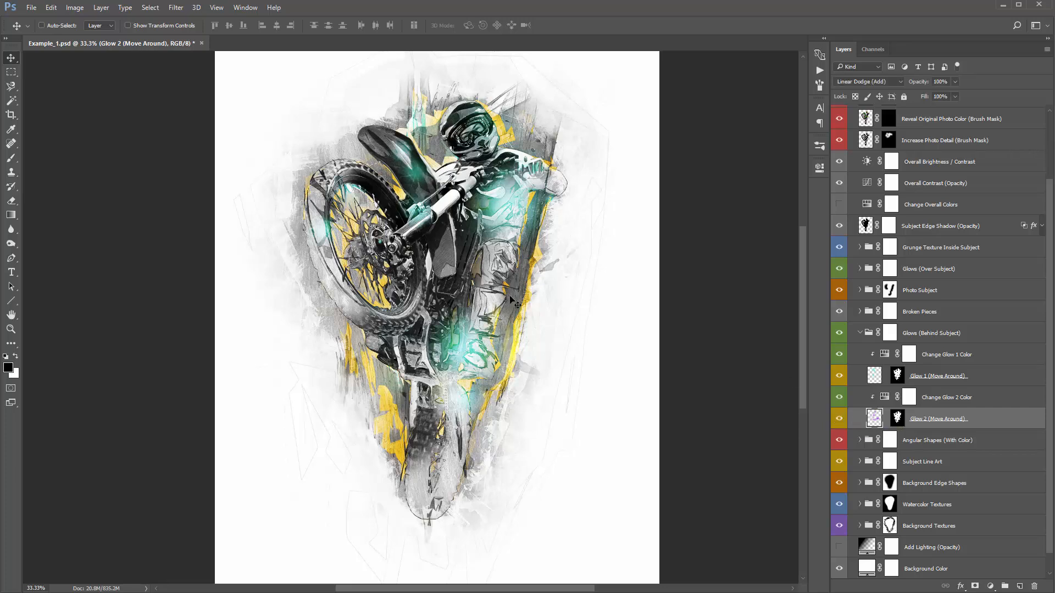
{"action": "left_click_drag", "start_coordinate": [490, 234], "coordinate": [440, 194]}
Adjust the hue of Change Glow 2 Color and collapse the Glows (Behind Subject) group
{"action": "double_click", "coordinate": [885, 397]}
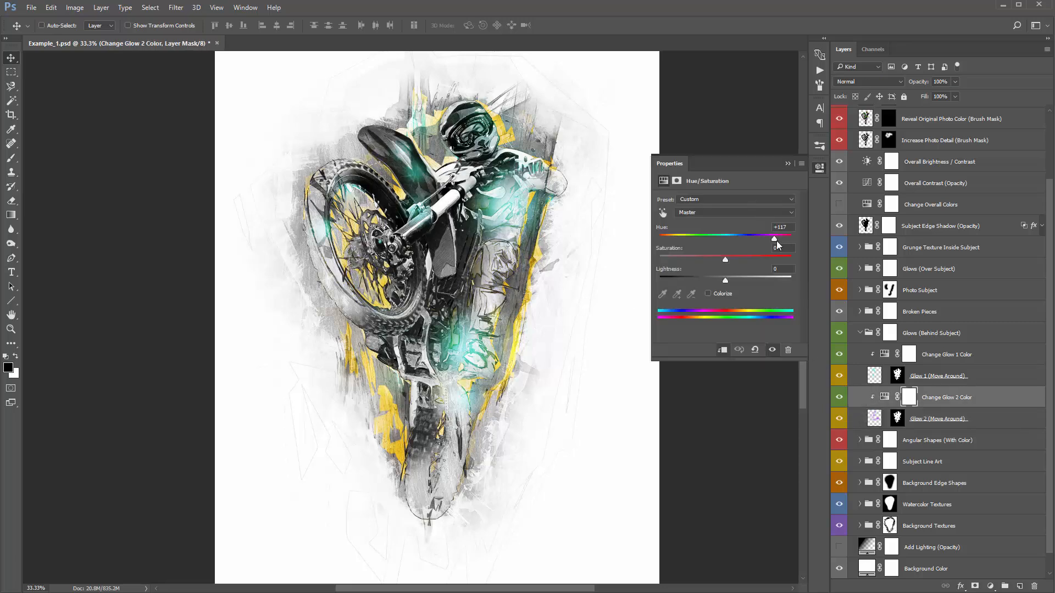
{"action": "left_click_drag", "start_coordinate": [776, 240], "coordinate": [723, 233]}
{"action": "left_click", "coordinate": [787, 163]}
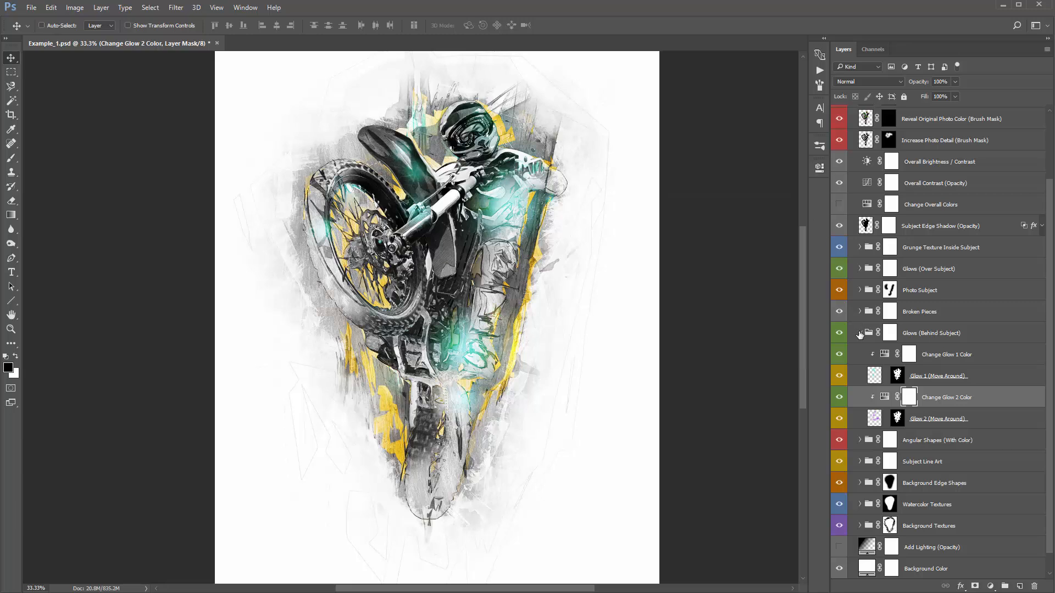
{"action": "left_click", "coordinate": [859, 333]}
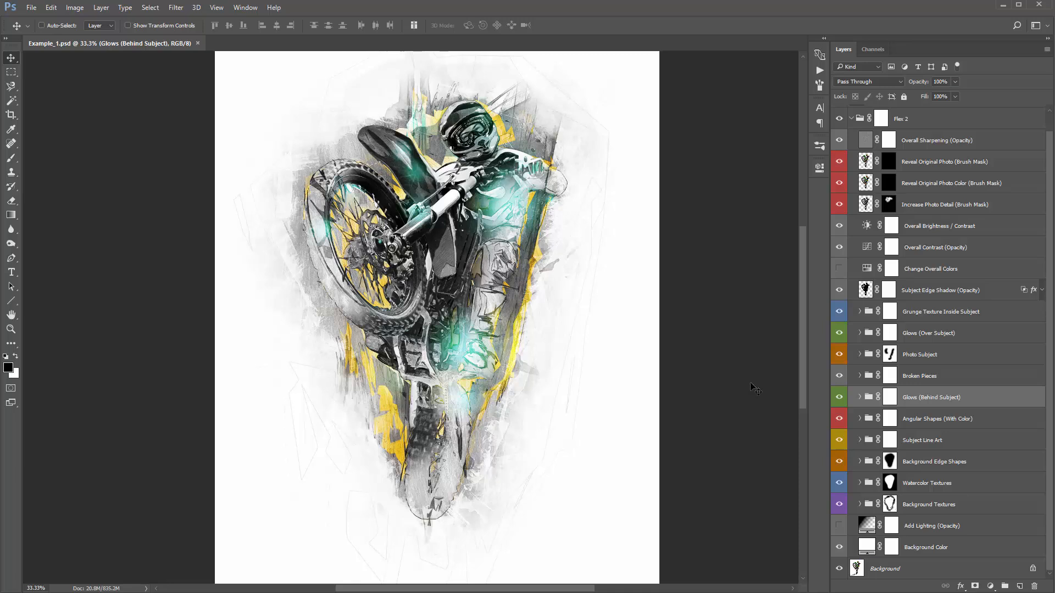
Examine the Angular Shapes layer and the mask of its Angular Shapes (With Color) group in the artwork
{"action": "left_click", "coordinate": [860, 419]}
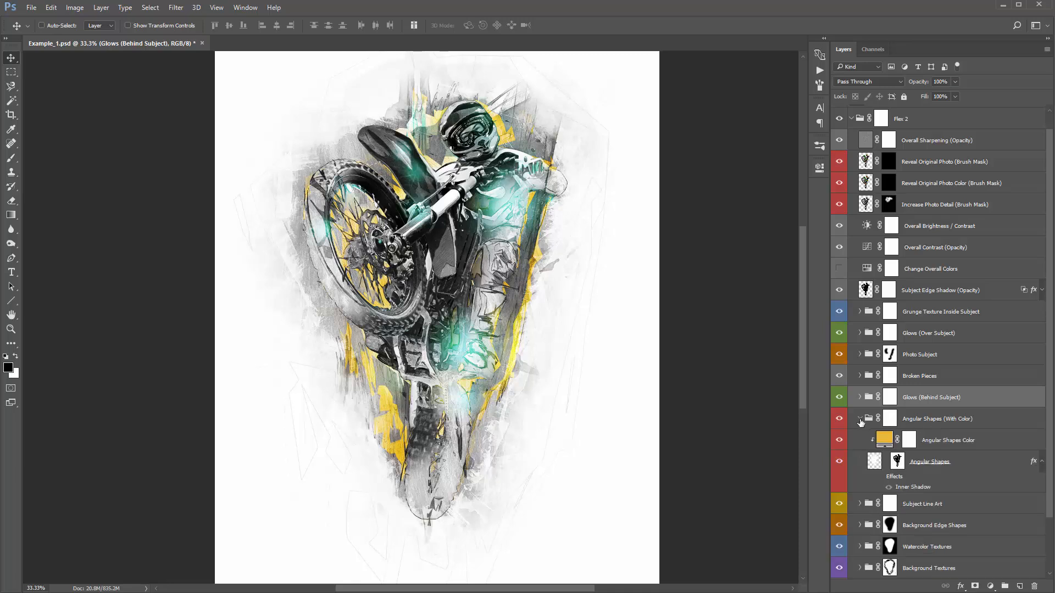
{"action": "left_click", "coordinate": [943, 468]}
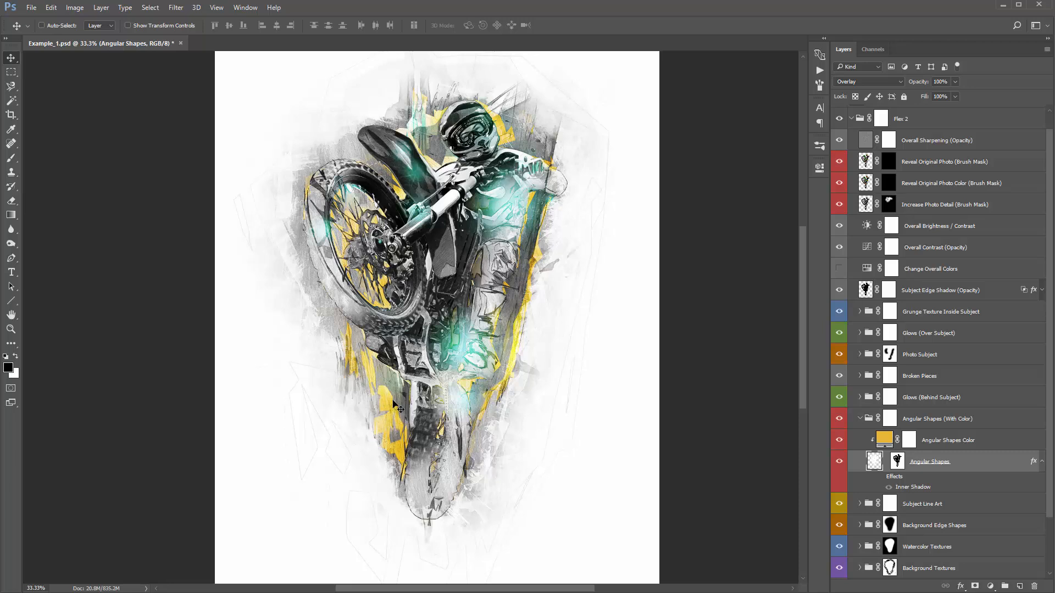
{"action": "left_click", "coordinate": [889, 419]}
{"action": "left_click", "coordinate": [860, 419]}
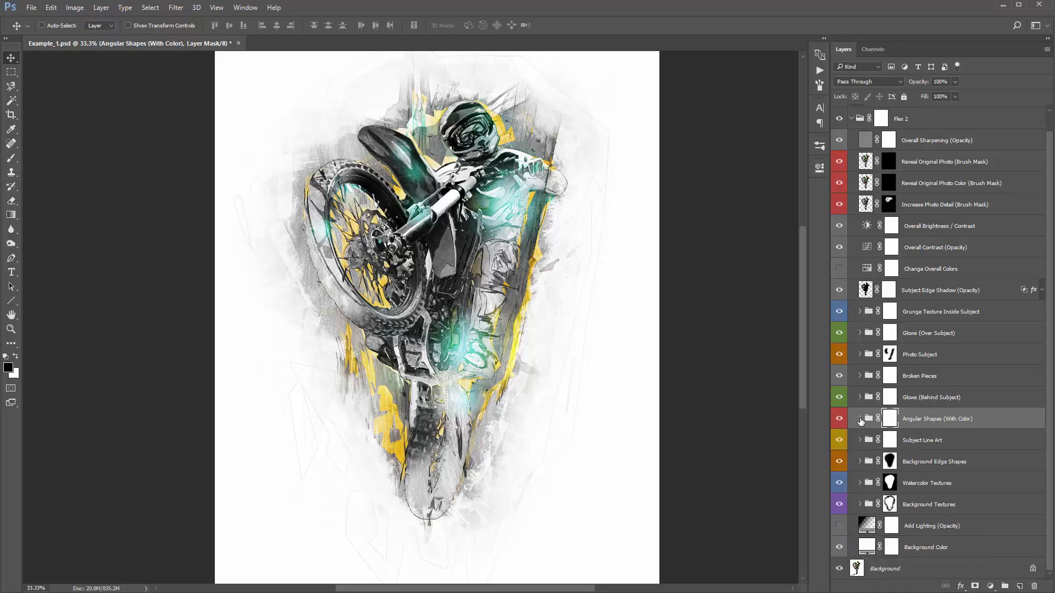
Compare the artwork with the Subject Line Art group hidden and shown, leaving the group hidden
{"action": "left_click", "coordinate": [931, 441]}
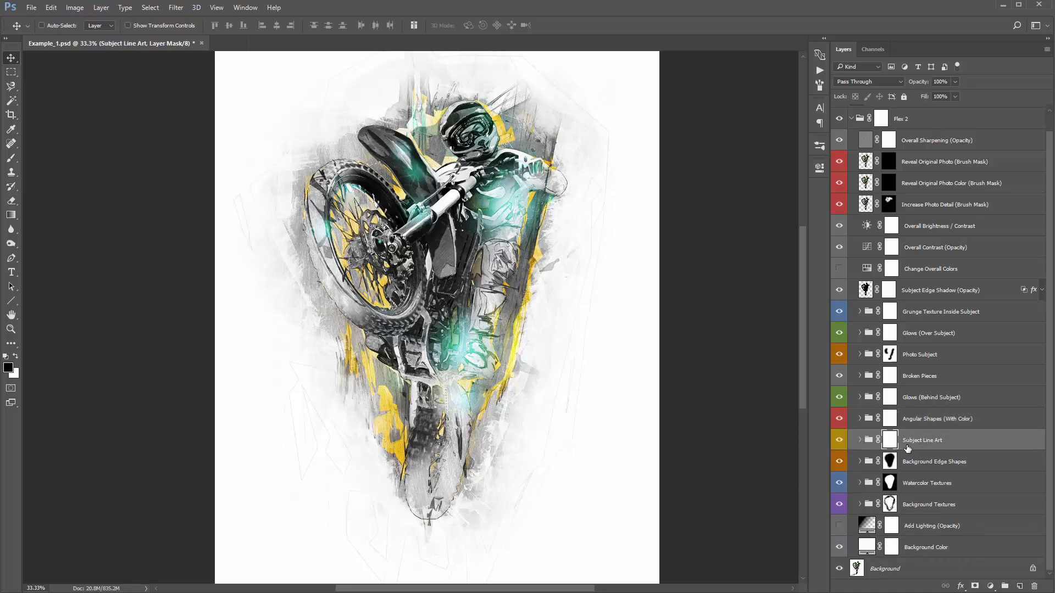
{"action": "left_click", "coordinate": [839, 441]}
{"action": "left_click", "coordinate": [840, 441]}
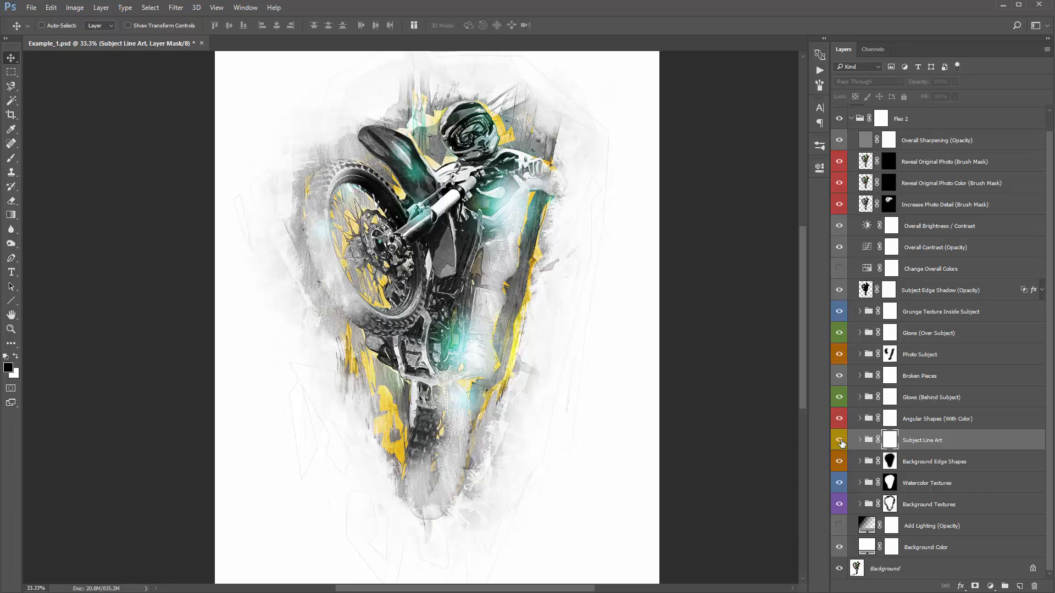
{"action": "left_click", "coordinate": [840, 440]}
{"action": "left_click", "coordinate": [840, 440]}
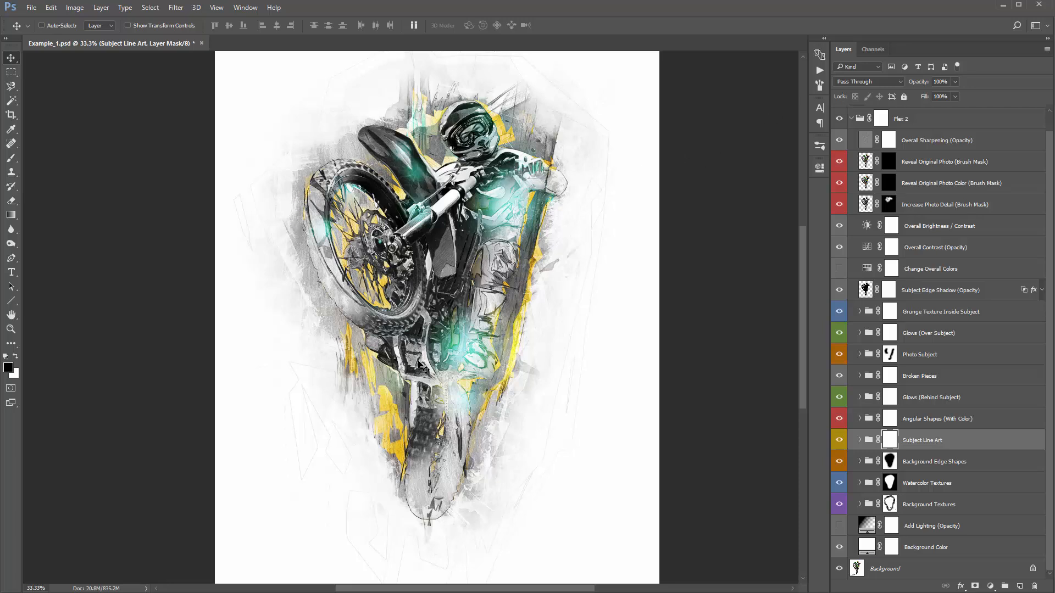
{"action": "left_click", "coordinate": [839, 440]}
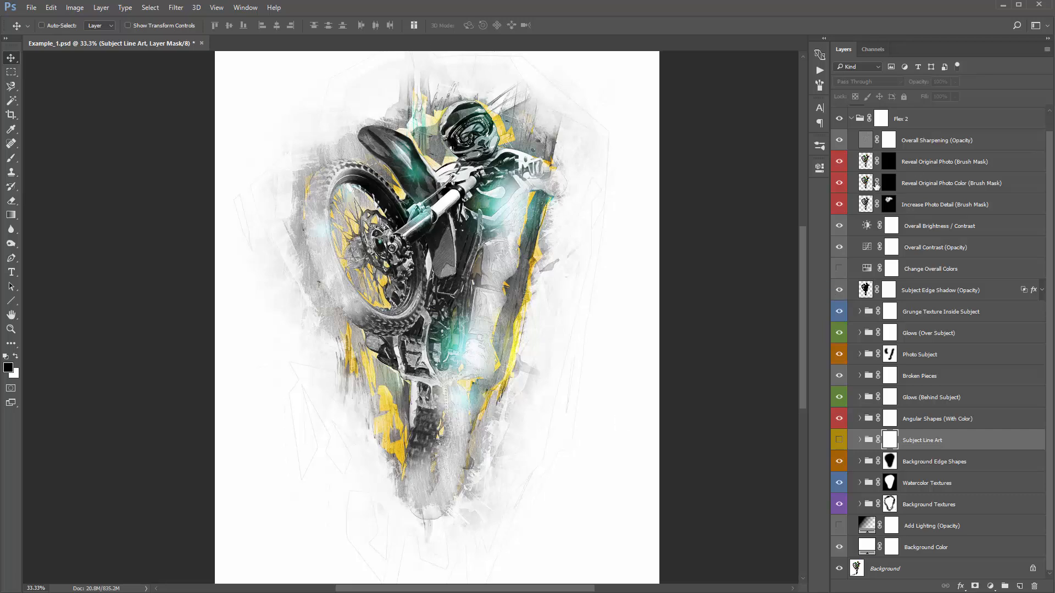
Compare the artwork with the Overall Sharpening (Opacity) layer hidden and shown, leaving the layer visible
{"action": "left_click", "coordinate": [907, 144]}
{"action": "scroll", "coordinate": [904, 181], "scroll_direction": "up", "scroll_amount": 1}
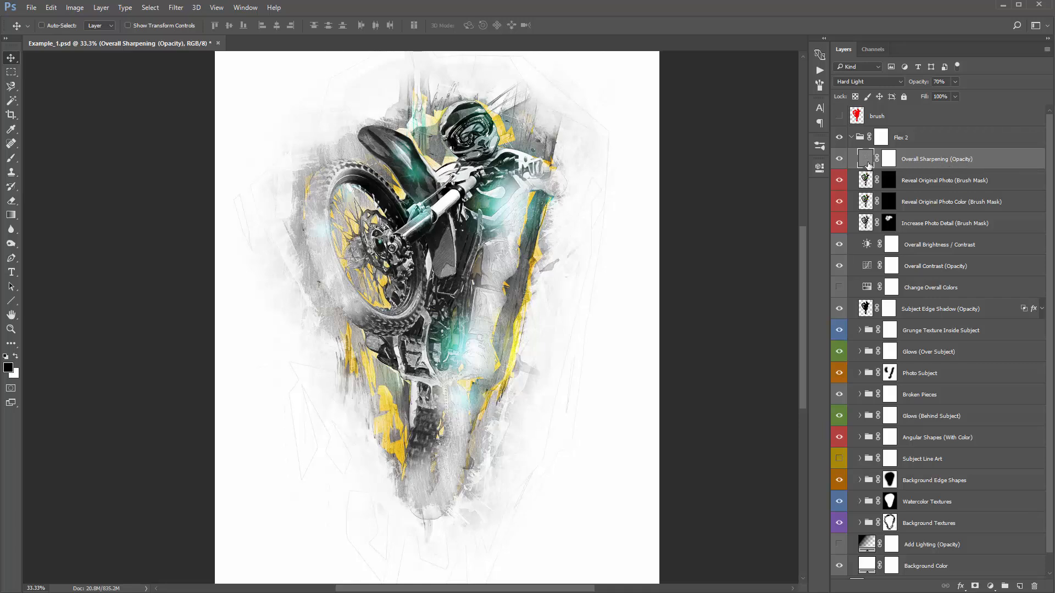
{"action": "left_click", "coordinate": [841, 160]}
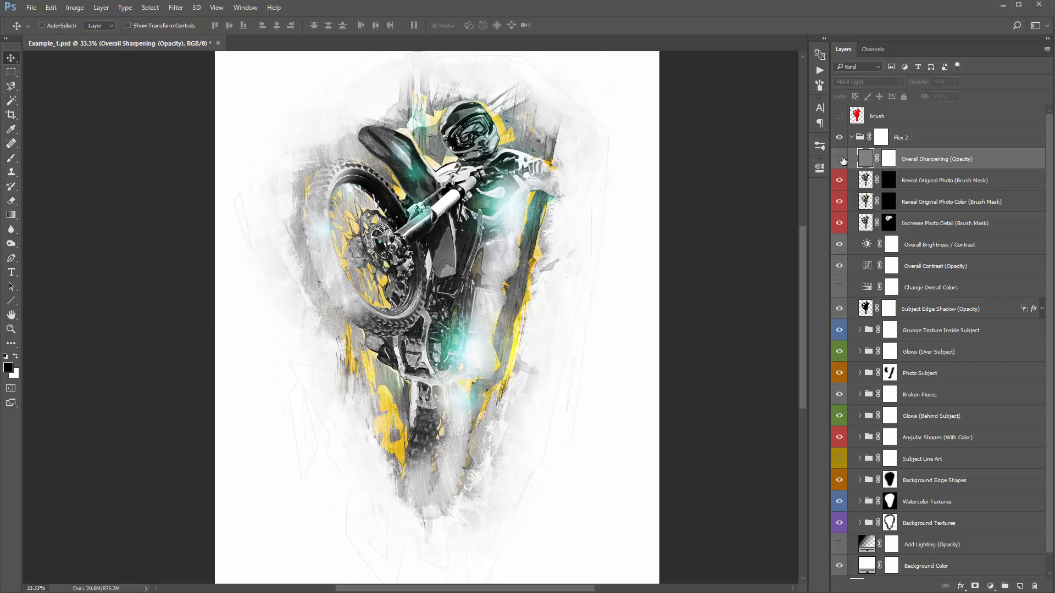
{"action": "left_click", "coordinate": [841, 160]}
{"action": "left_click", "coordinate": [840, 160]}
{"action": "left_click", "coordinate": [840, 159]}
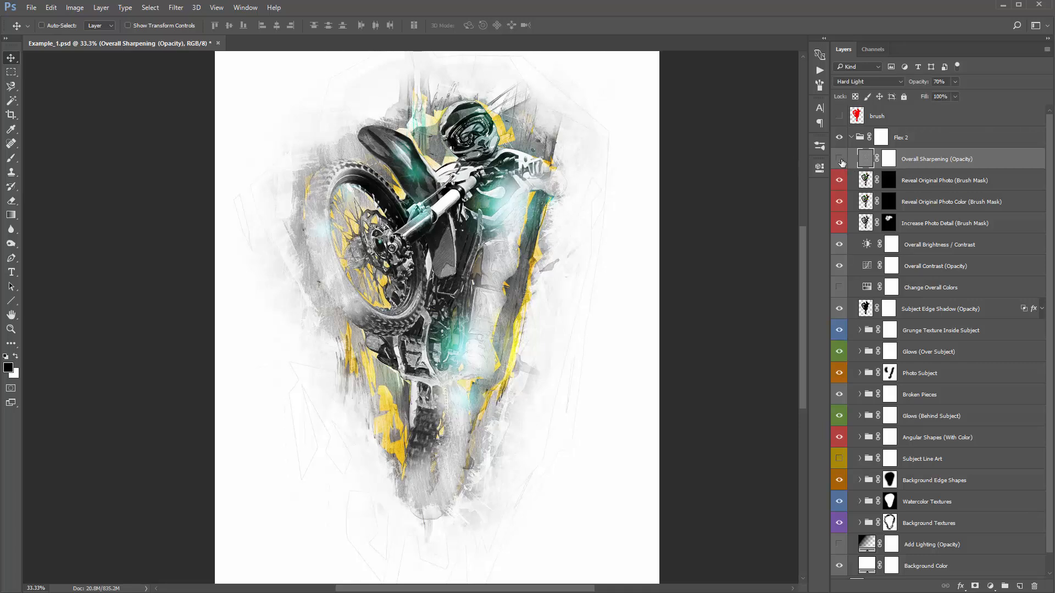
{"action": "left_click", "coordinate": [840, 159]}
{"action": "left_click", "coordinate": [841, 160]}
{"action": "left_click", "coordinate": [890, 177]}
{"action": "left_click", "coordinate": [921, 162]}
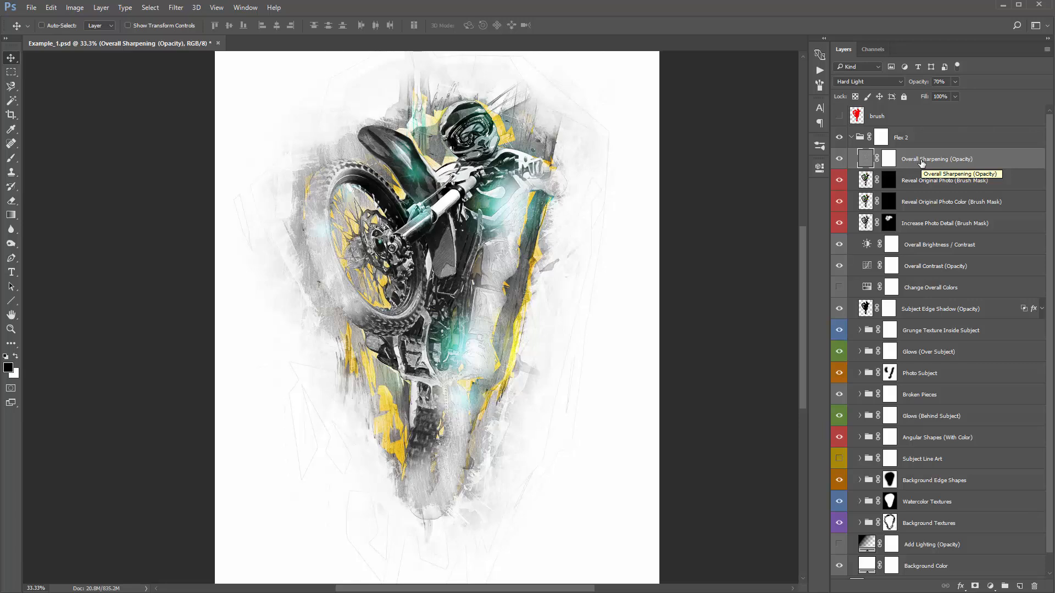
Delete the Overall Sharpening (Opacity) layer and recreate it by playing the Flex 2 Sharpen Result action, targeting the new layer itself rather than its mask
{"action": "key", "text": "Delete"}
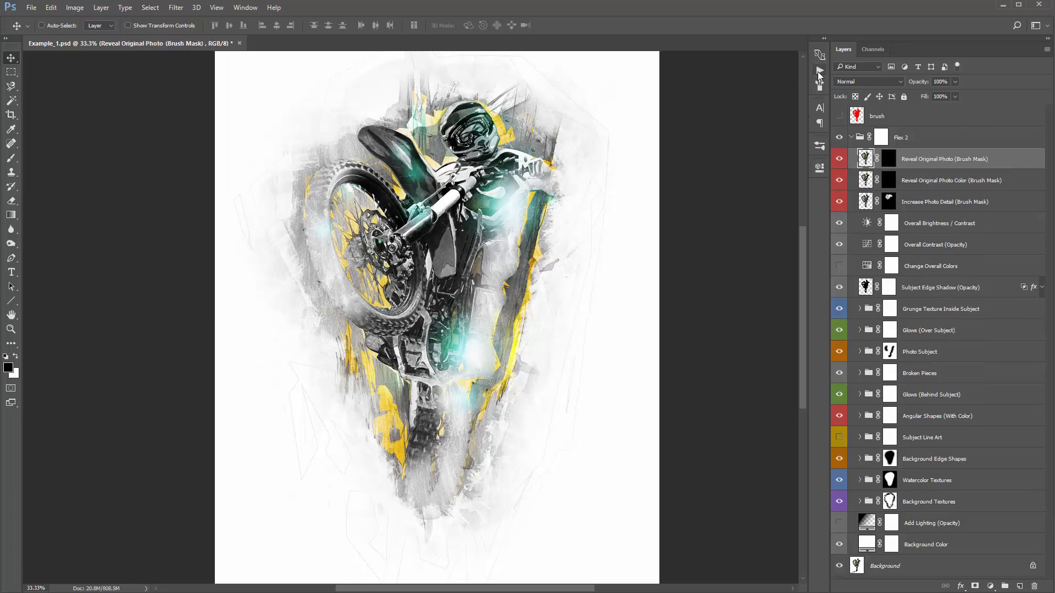
{"action": "left_click", "coordinate": [819, 71]}
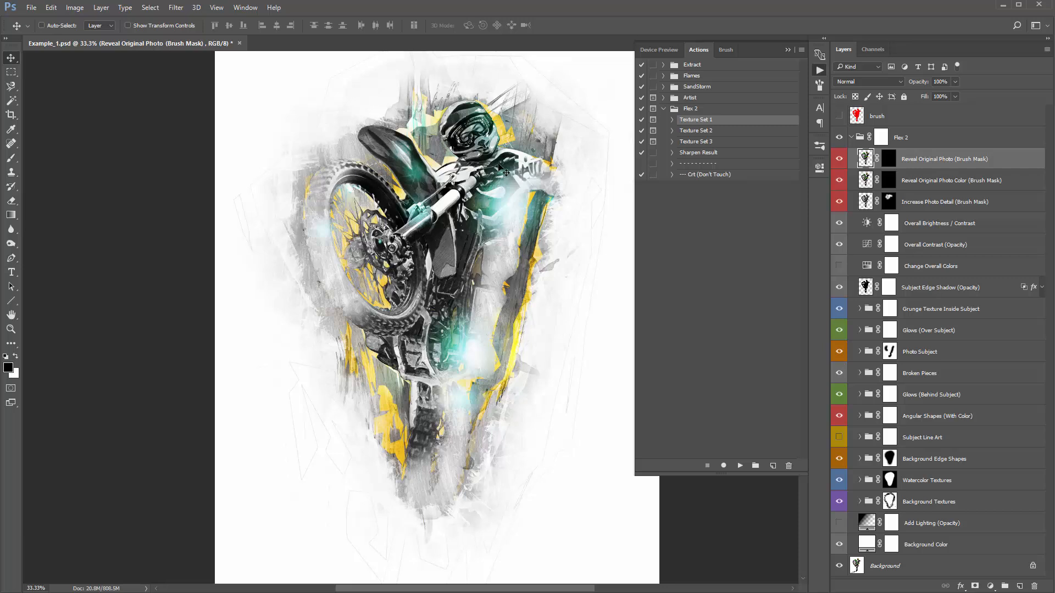
{"action": "left_click", "coordinate": [698, 154]}
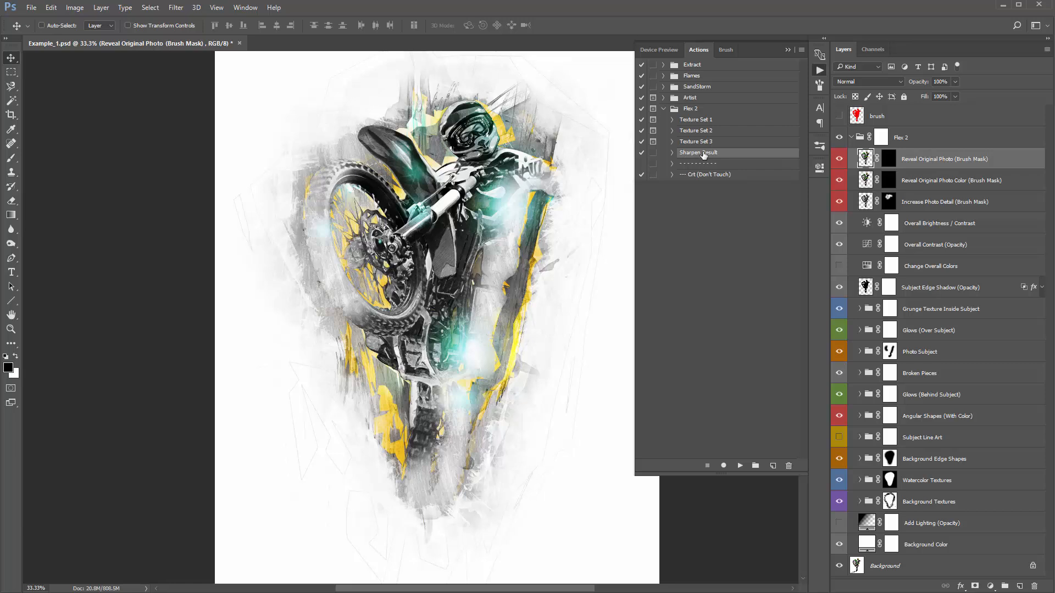
{"action": "left_click", "coordinate": [740, 466]}
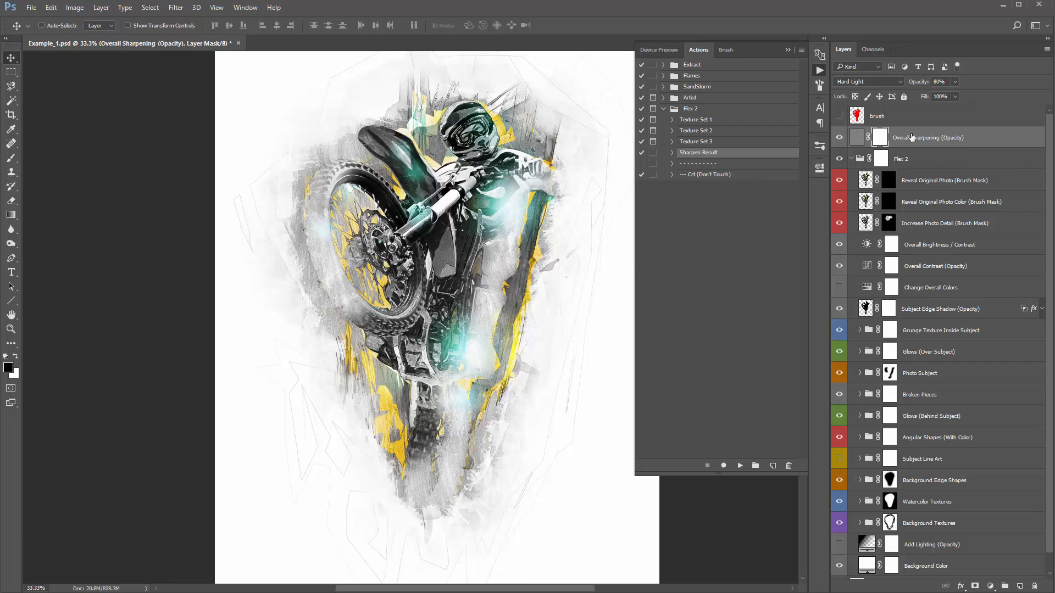
{"action": "left_click", "coordinate": [856, 138]}
{"action": "left_click", "coordinate": [788, 49]}
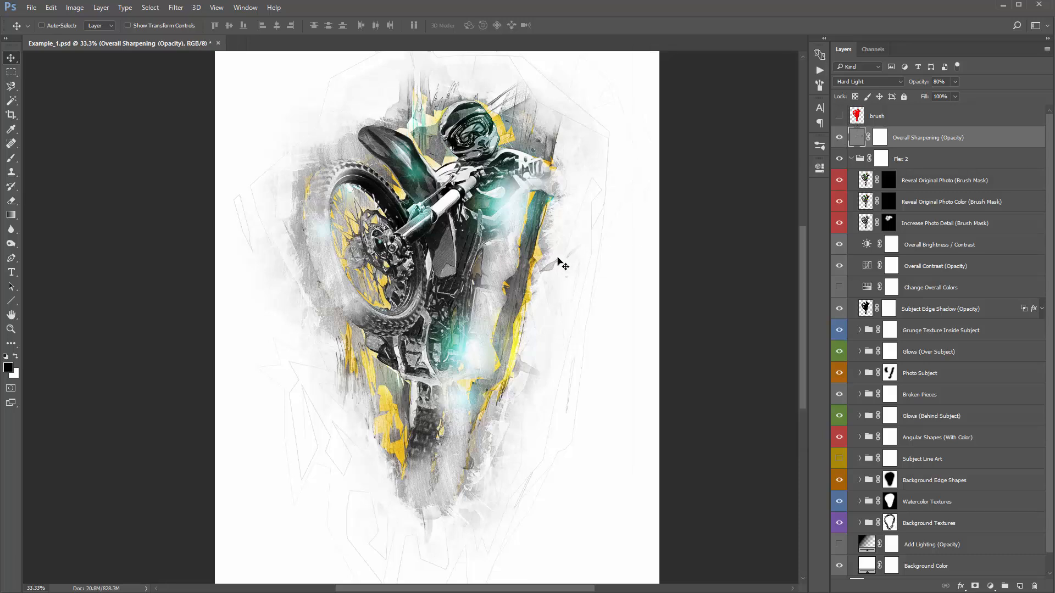
Shift the Overall Sharpening layer sideways to inspect its edge detail, and undo each move
{"action": "mouse_move", "coordinate": [563, 261]}
{"action": "left_mouse_down"}
{"action": "mouse_move", "coordinate": [591, 249]}
{"action": "mouse_move", "coordinate": [671, 265]}
{"action": "left_mouse_up"}
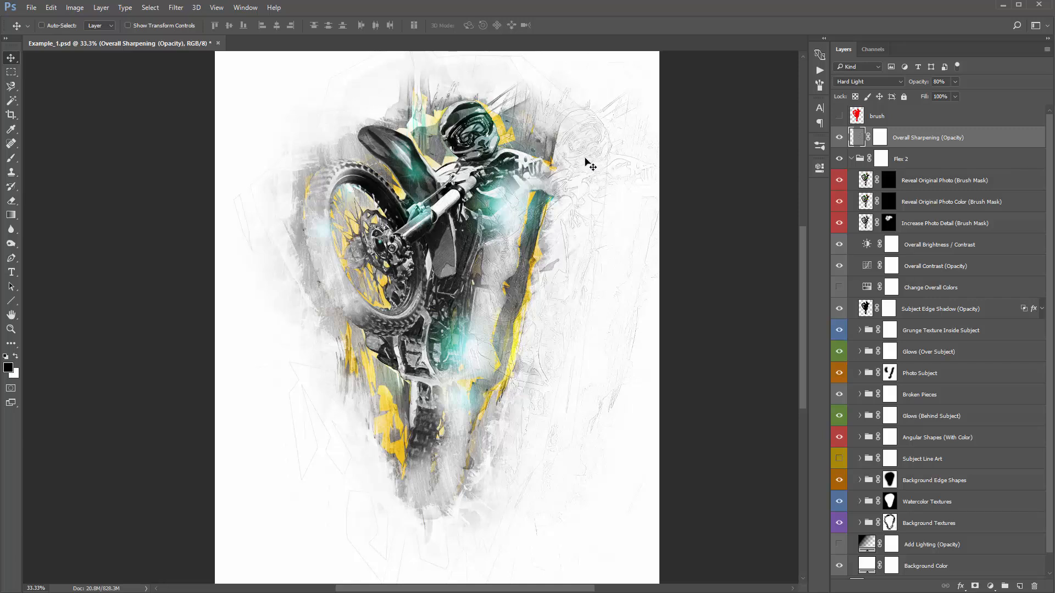
{"action": "key", "text": "ctrl+z"}
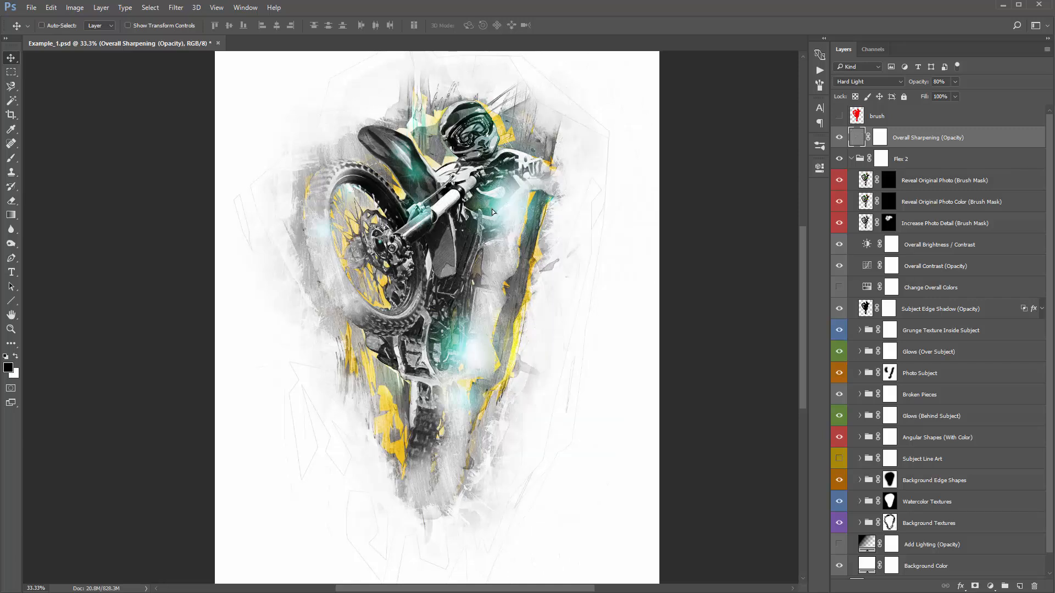
{"action": "left_click_drag", "start_coordinate": [483, 211], "coordinate": [610, 230]}
{"action": "left_click_drag", "start_coordinate": [615, 168], "coordinate": [607, 202]}
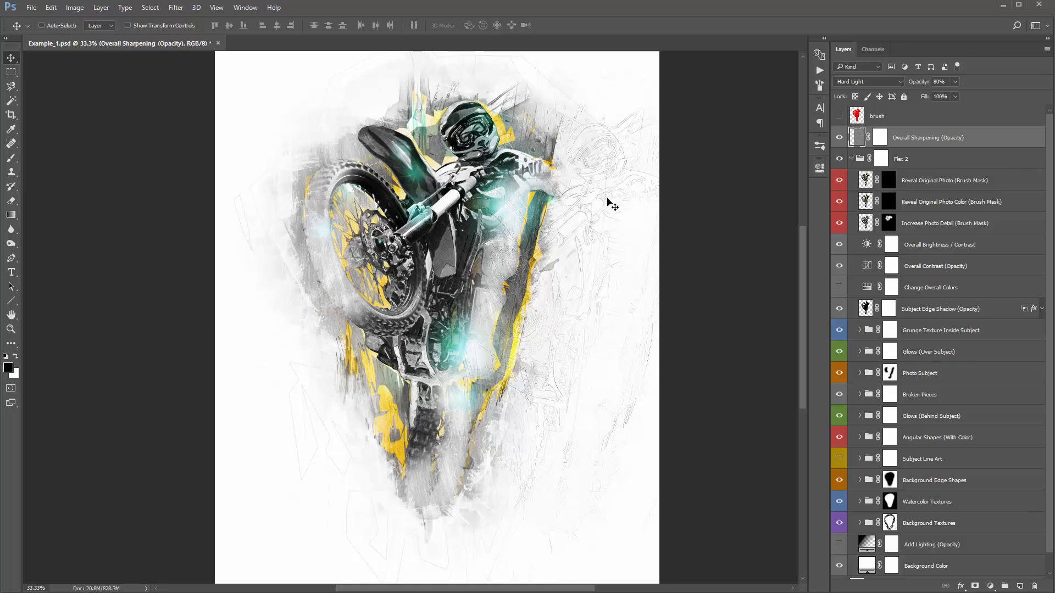
{"action": "key", "text": "ctrl+z"}
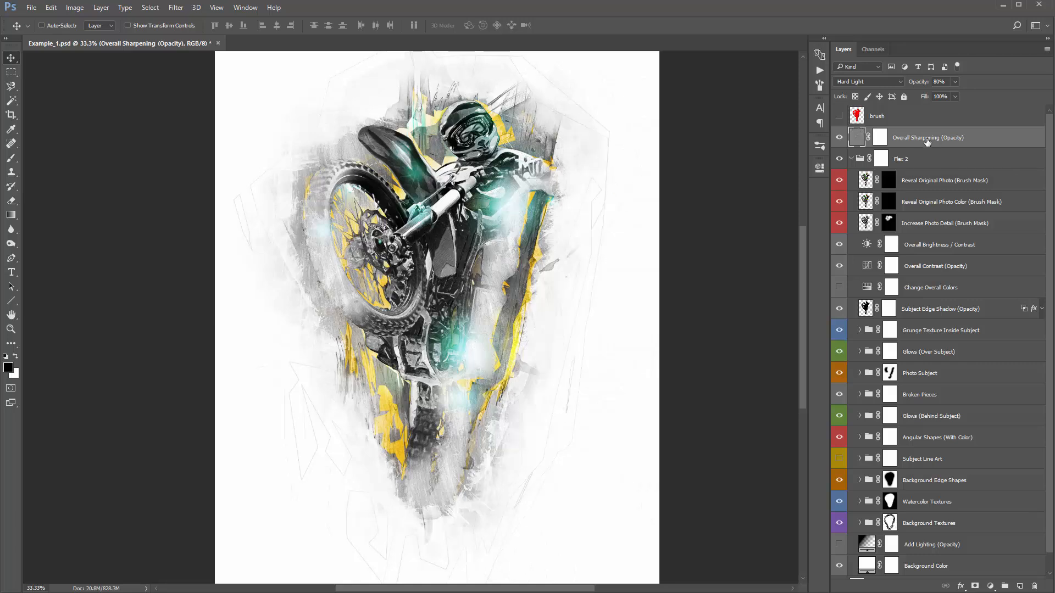
Delete the Overall Sharpening layer and rebuild it with the Sharpen Result action while the Subject Line Art group is visible
{"action": "key", "text": "Delete"}
{"action": "left_click", "coordinate": [819, 71]}
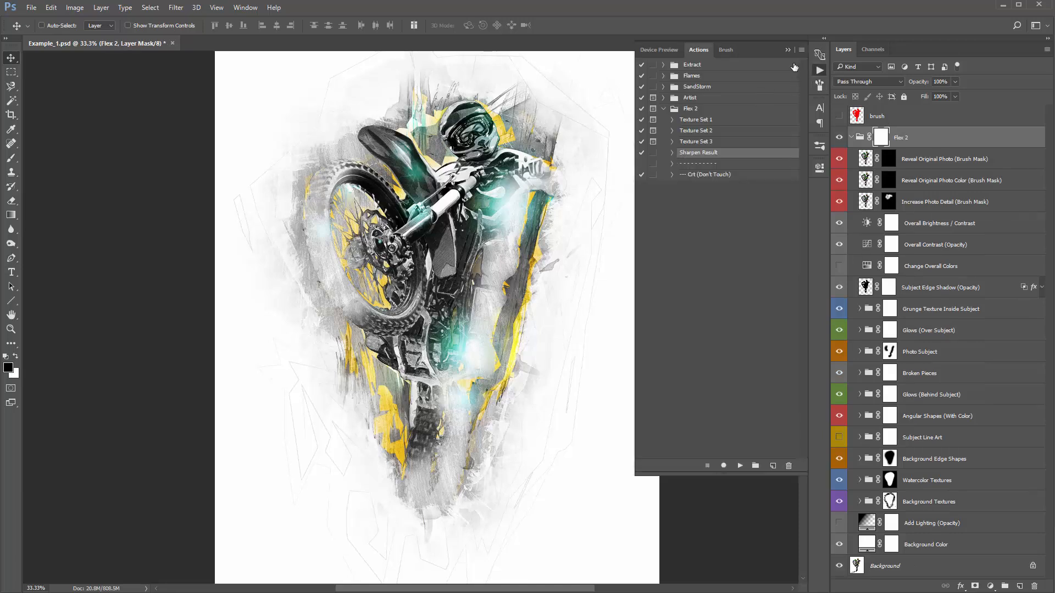
{"action": "left_click", "coordinate": [787, 50]}
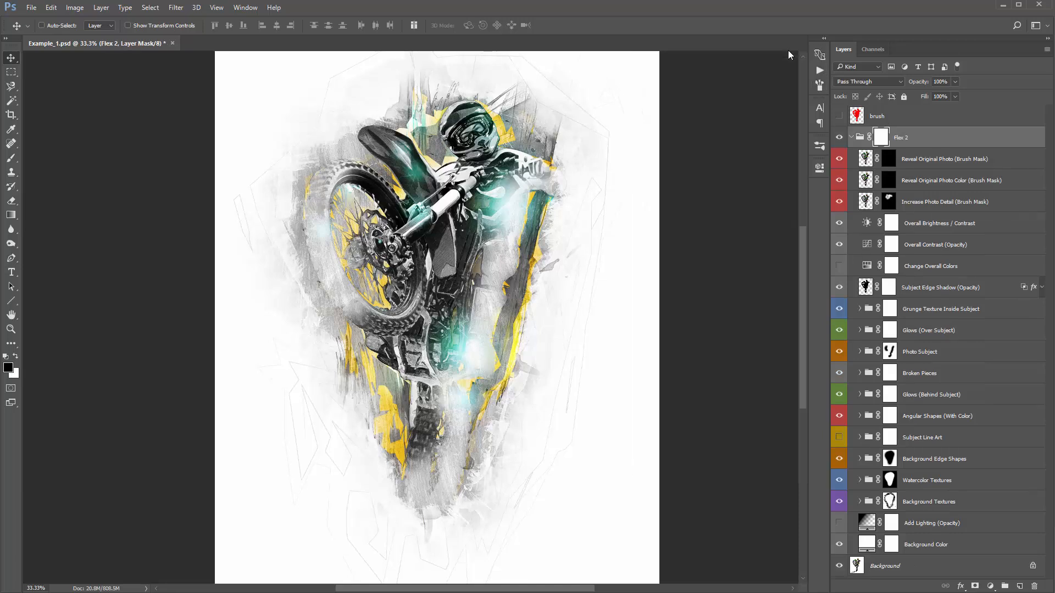
{"action": "left_click", "coordinate": [819, 71]}
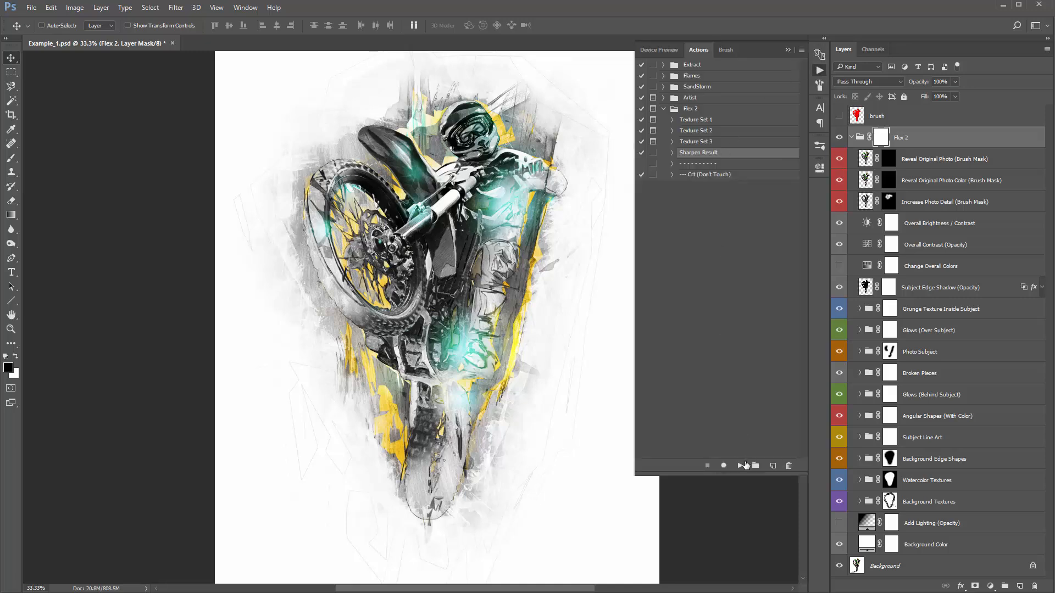
{"action": "left_click", "coordinate": [741, 465]}
{"action": "left_click", "coordinate": [788, 49]}
Expand the Subject Line Art group, compare Bold Edge Lines and Offset Edge Lines hidden and shown, and collapse the group
{"action": "scroll", "coordinate": [933, 379], "scroll_direction": "down", "scroll_amount": 1}
{"action": "left_click", "coordinate": [928, 439]}
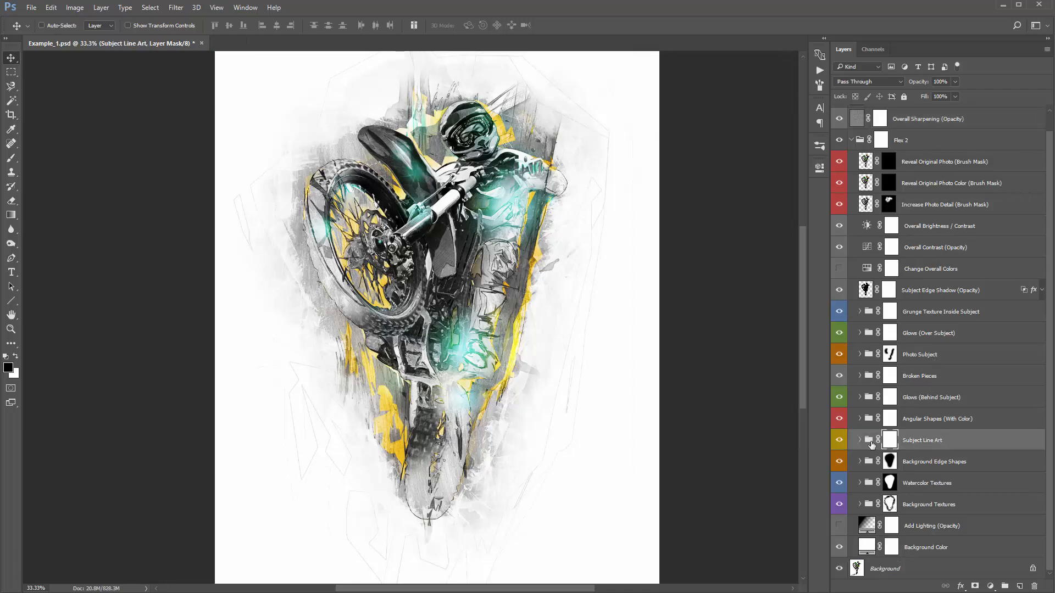
{"action": "left_click", "coordinate": [860, 440]}
{"action": "left_click", "coordinate": [929, 376]}
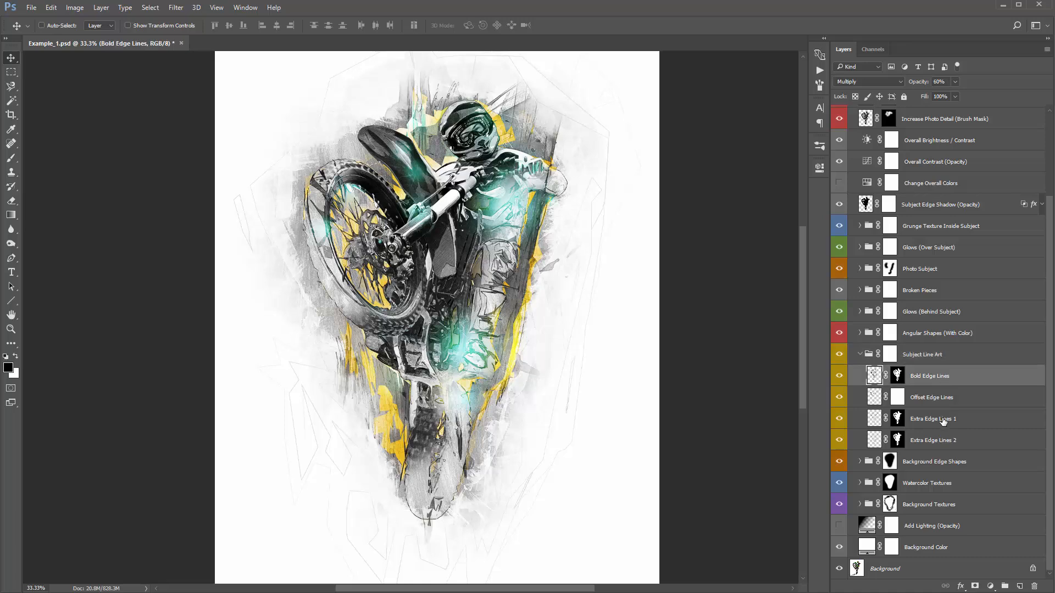
{"action": "left_click", "coordinate": [839, 379]}
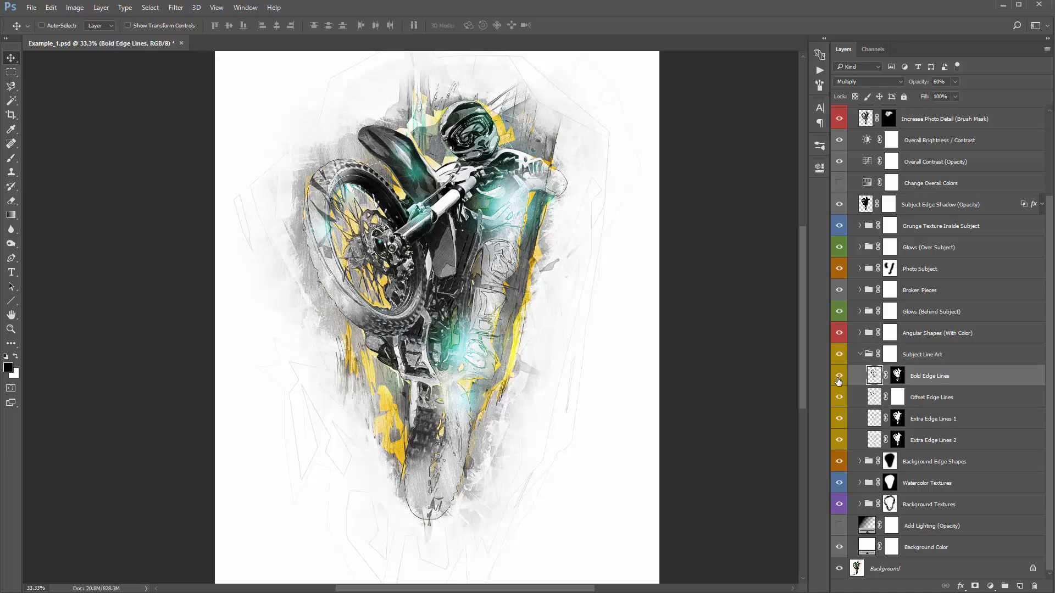
{"action": "left_click", "coordinate": [838, 378]}
{"action": "left_click", "coordinate": [839, 397]}
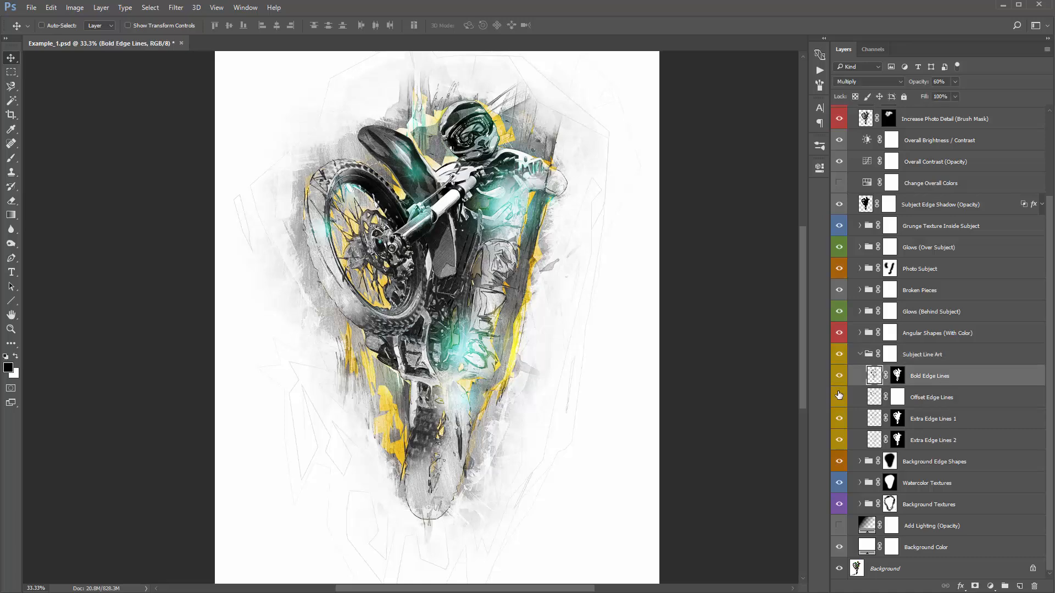
{"action": "left_click", "coordinate": [839, 395]}
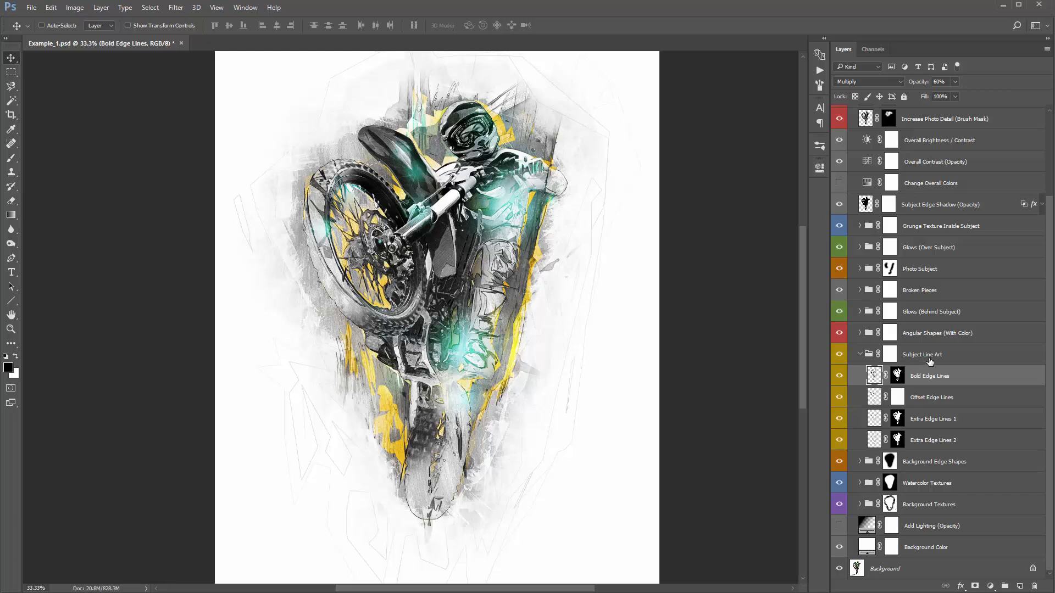
{"action": "left_click", "coordinate": [866, 356]}
{"action": "left_click", "coordinate": [859, 356]}
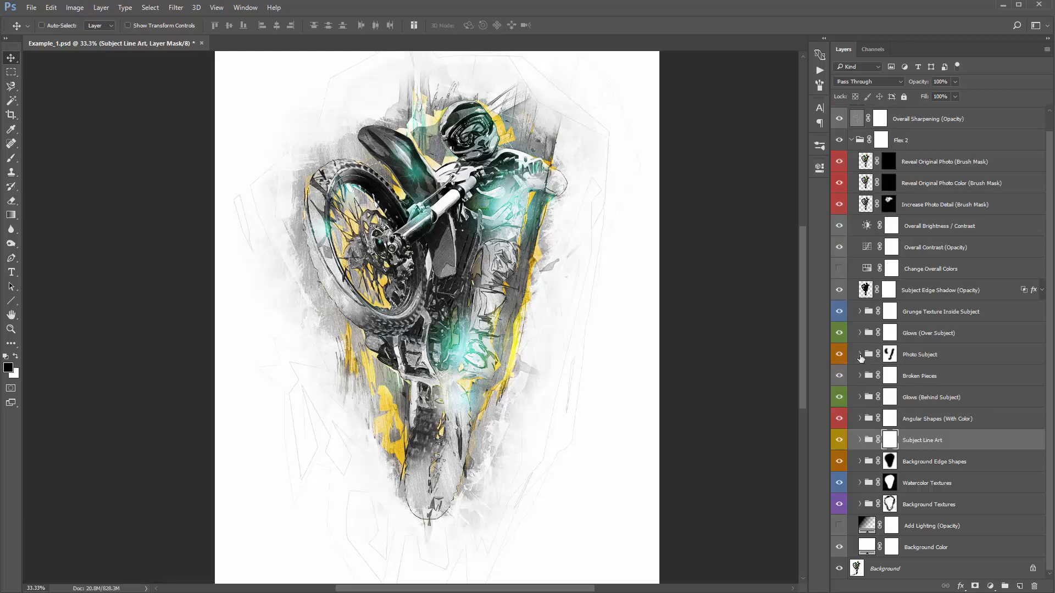
Compare the Photo Subject group hidden and shown with and without Subject Line Art, leaving both groups visible
{"action": "left_click", "coordinate": [918, 360]}
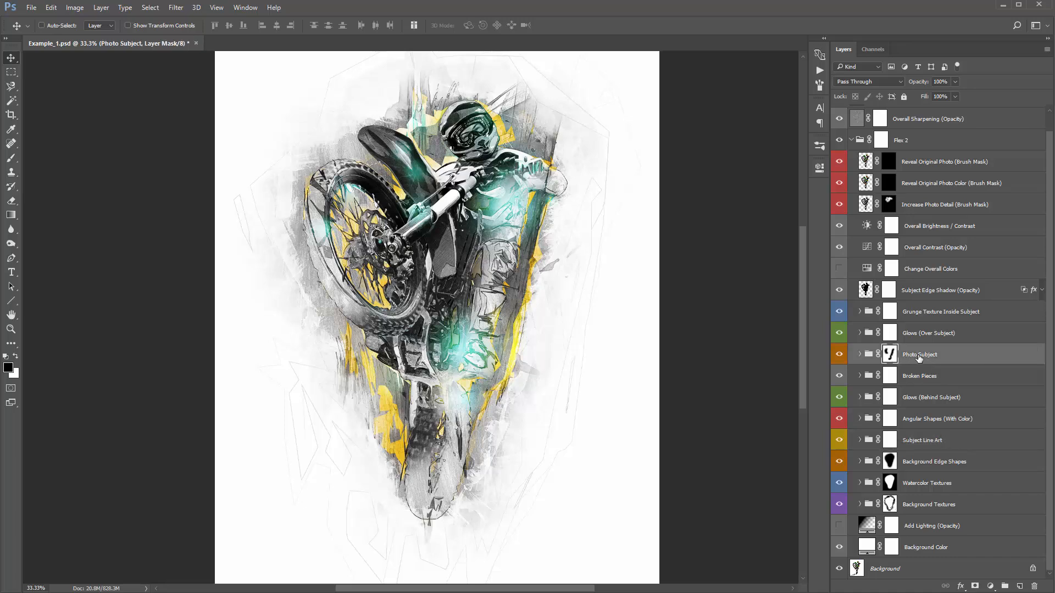
{"action": "left_click", "coordinate": [839, 355]}
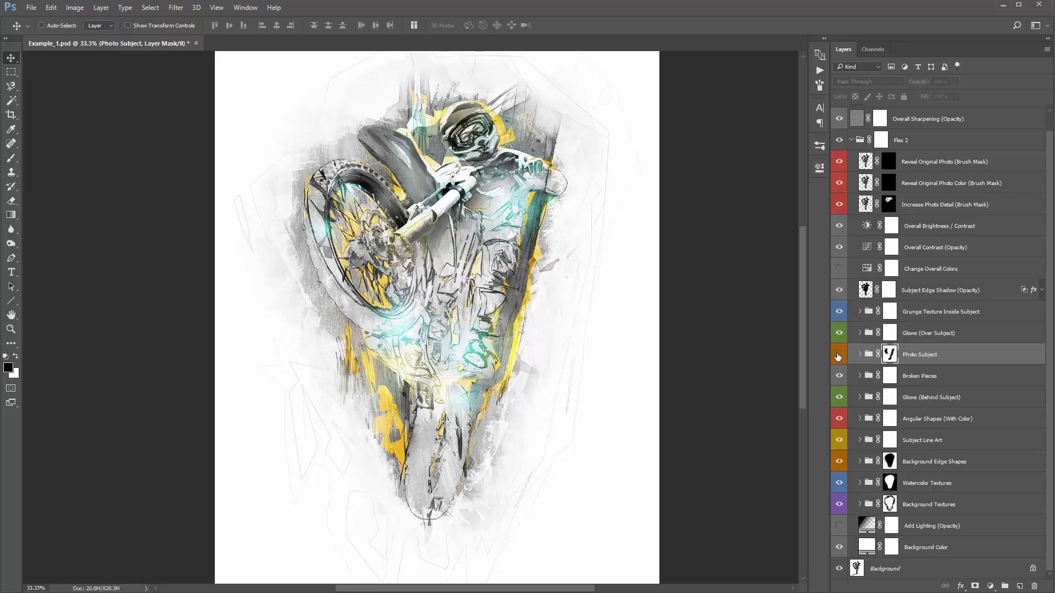
{"action": "left_click", "coordinate": [838, 440]}
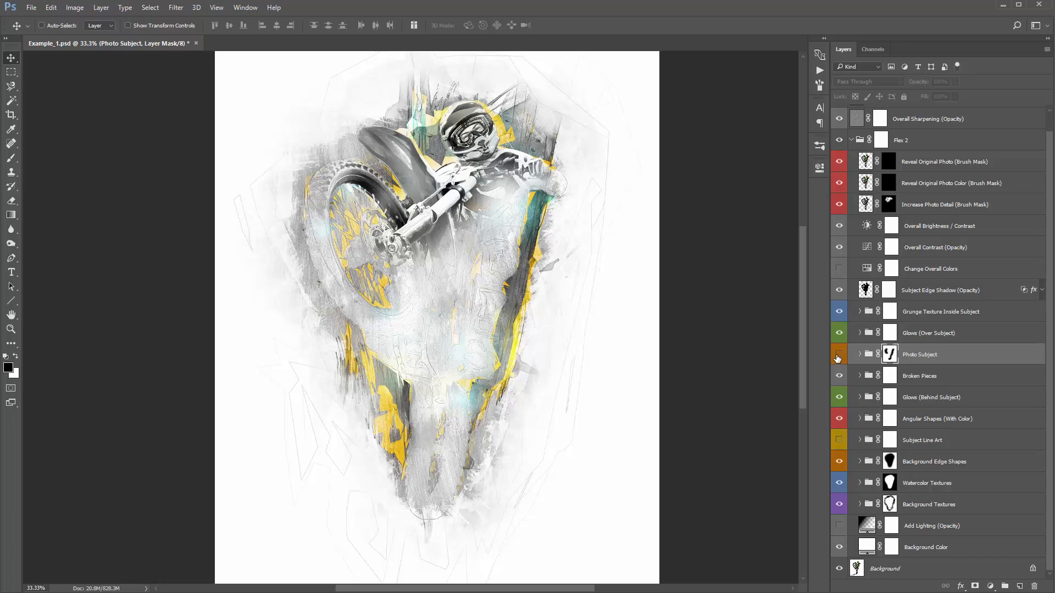
{"action": "left_click", "coordinate": [838, 357]}
{"action": "left_click", "coordinate": [837, 357]}
{"action": "left_click", "coordinate": [837, 357]}
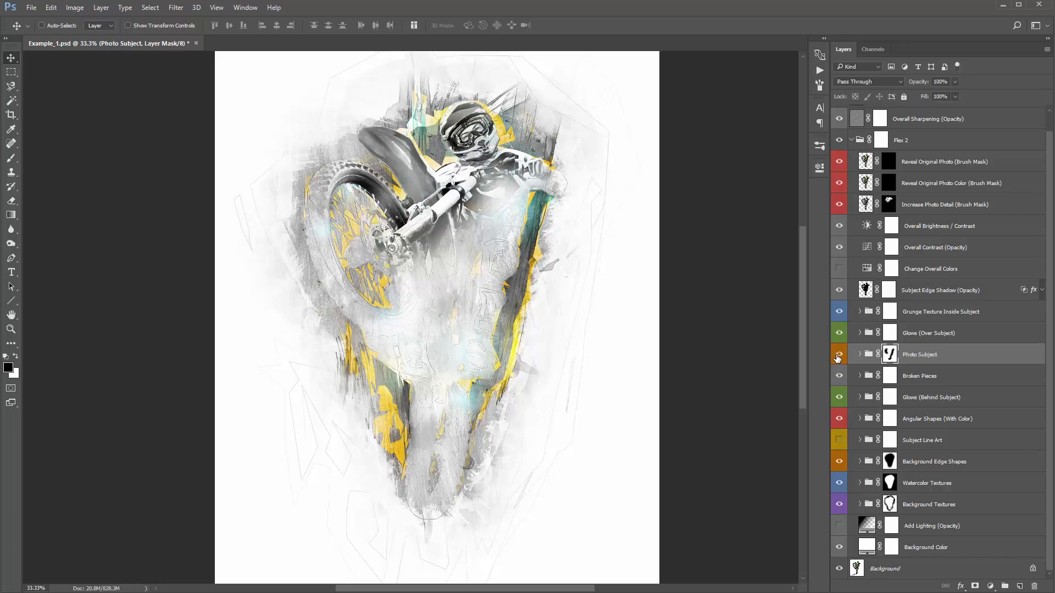
{"action": "left_click", "coordinate": [837, 358]}
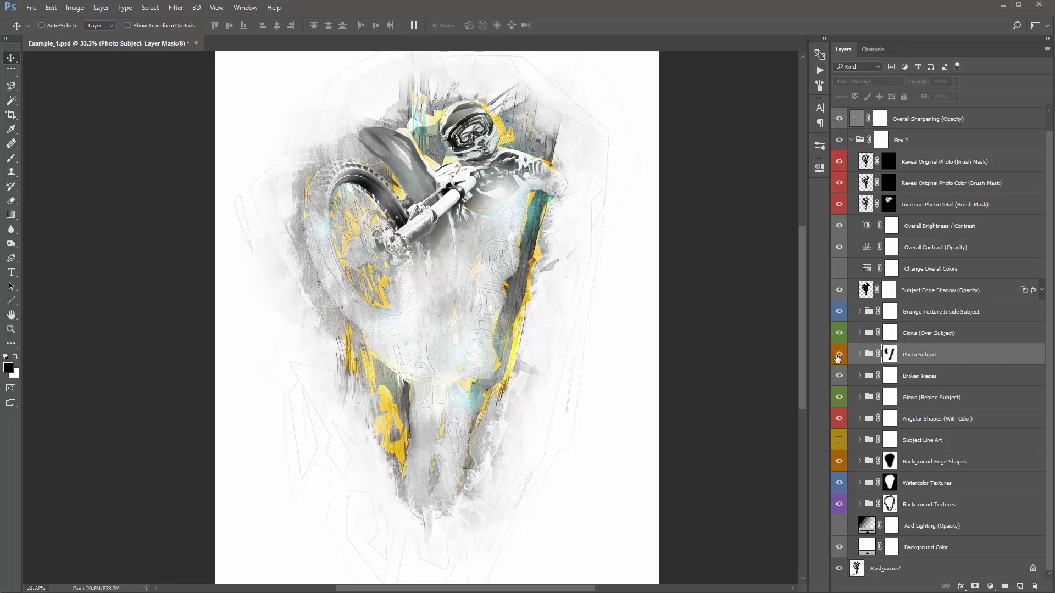
{"action": "left_click", "coordinate": [838, 357]}
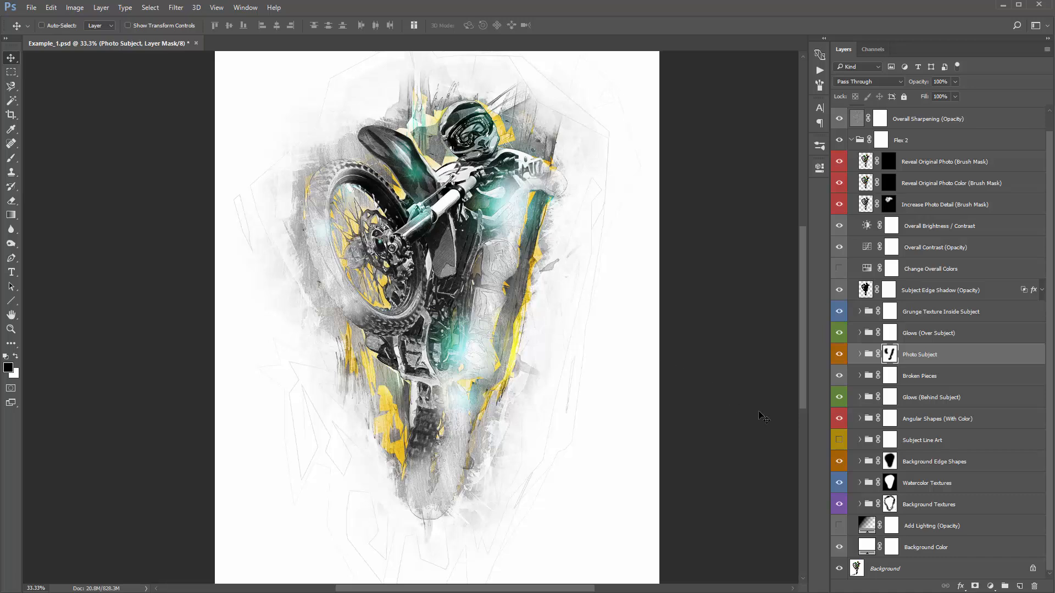
{"action": "left_click", "coordinate": [839, 440]}
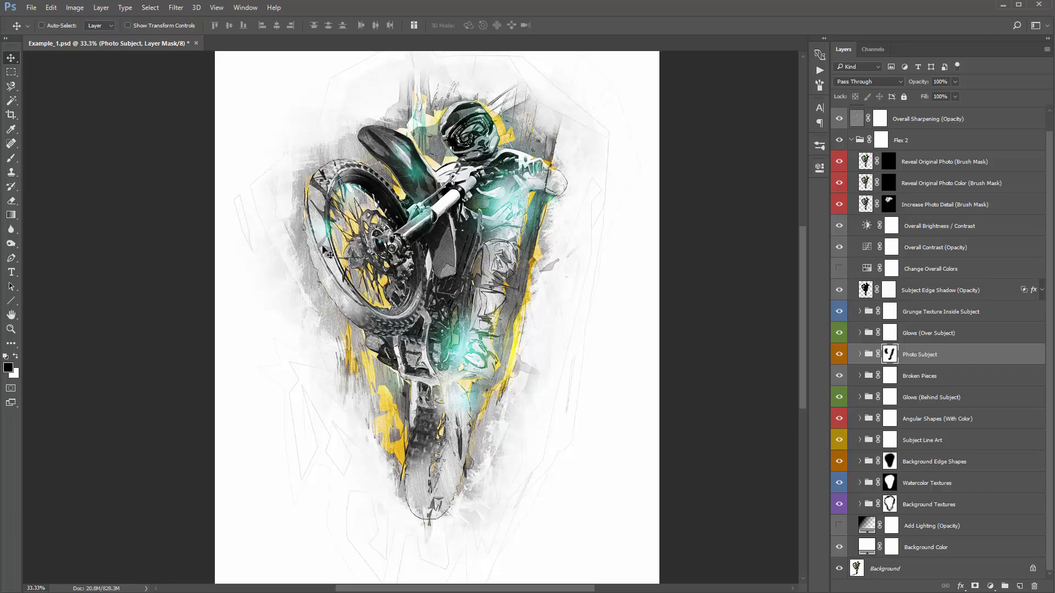
Paint white on the Photo Subject group's mask with a 400 px brush to reveal the whole rider and bike
{"action": "left_click", "coordinate": [872, 355]}
{"action": "left_click", "coordinate": [889, 356]}
{"action": "key", "text": "b"}
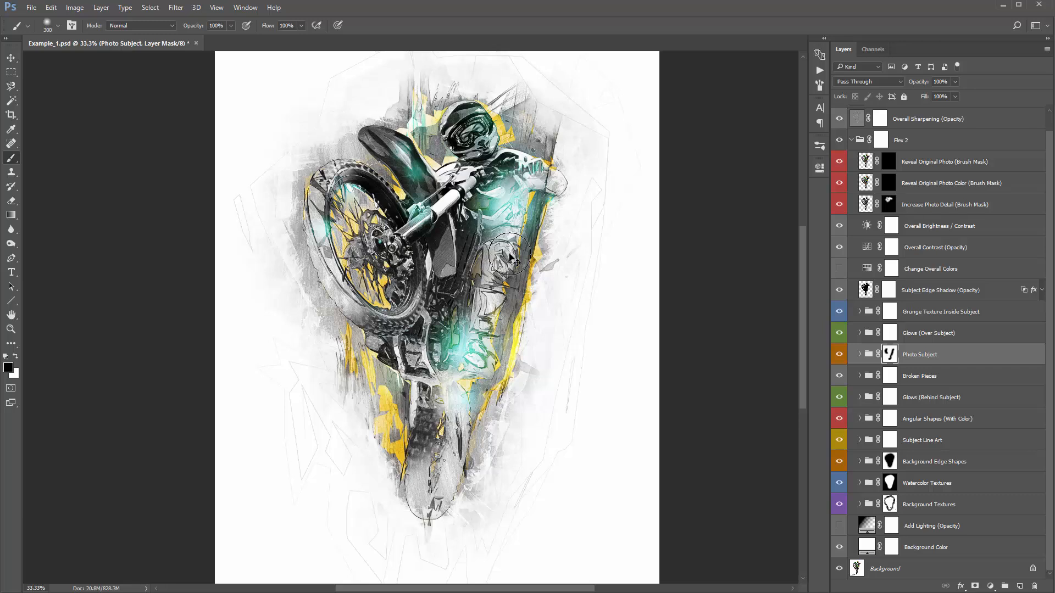
{"action": "key", "text": "bracketright"}
{"action": "key", "text": "x"}
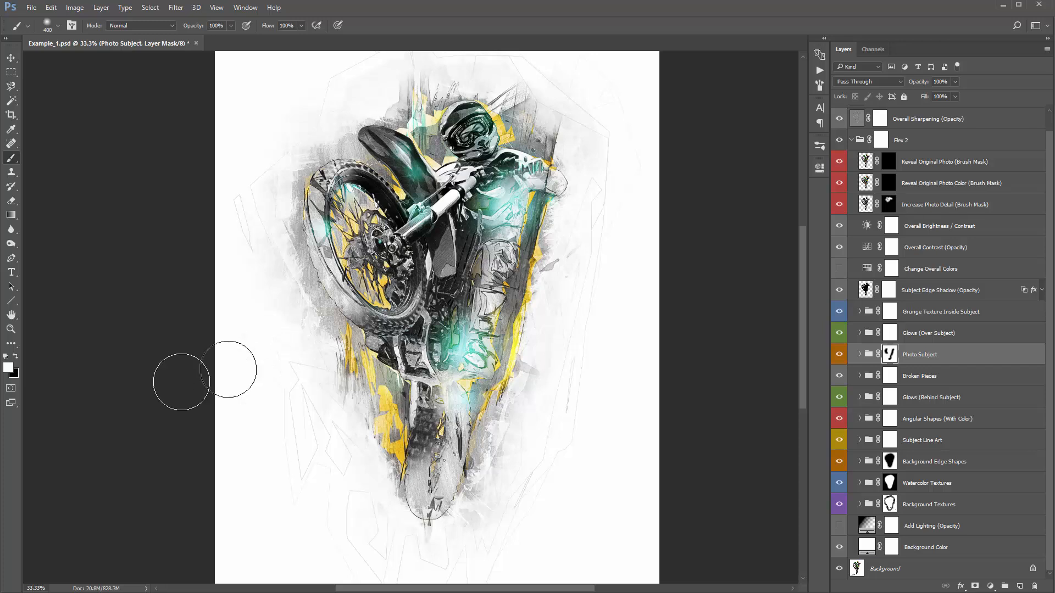
{"action": "mouse_move", "coordinate": [338, 201]}
{"action": "left_mouse_down"}
{"action": "mouse_move", "coordinate": [352, 176]}
{"action": "mouse_move", "coordinate": [321, 191]}
{"action": "mouse_move", "coordinate": [321, 202]}
{"action": "mouse_move", "coordinate": [355, 181]}
{"action": "mouse_move", "coordinate": [328, 221]}
{"action": "mouse_move", "coordinate": [416, 236]}
{"action": "mouse_move", "coordinate": [304, 207]}
{"action": "mouse_move", "coordinate": [341, 283]}
{"action": "mouse_move", "coordinate": [371, 301]}
{"action": "mouse_move", "coordinate": [327, 239]}
{"action": "mouse_move", "coordinate": [360, 200]}
{"action": "mouse_move", "coordinate": [339, 273]}
{"action": "mouse_move", "coordinate": [330, 220]}
{"action": "left_mouse_up"}
{"action": "mouse_move", "coordinate": [527, 170]}
{"action": "left_mouse_down"}
{"action": "mouse_move", "coordinate": [526, 234]}
{"action": "mouse_move", "coordinate": [538, 169]}
{"action": "mouse_move", "coordinate": [545, 210]}
{"action": "mouse_move", "coordinate": [456, 265]}
{"action": "mouse_move", "coordinate": [433, 323]}
{"action": "mouse_move", "coordinate": [551, 366]}
{"action": "mouse_move", "coordinate": [419, 409]}
{"action": "mouse_move", "coordinate": [517, 484]}
{"action": "mouse_move", "coordinate": [484, 489]}
{"action": "left_mouse_up"}
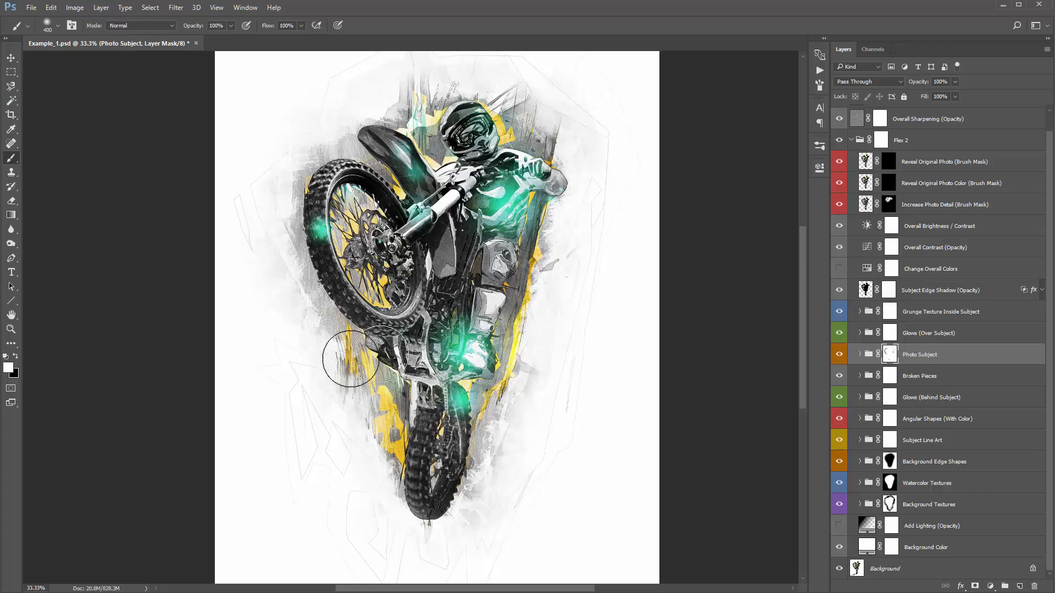
Paint black on the Photo Subject mask to fade parts of the front wheel, the rider's arm and leg, and the bike
{"action": "key", "text": "x"}
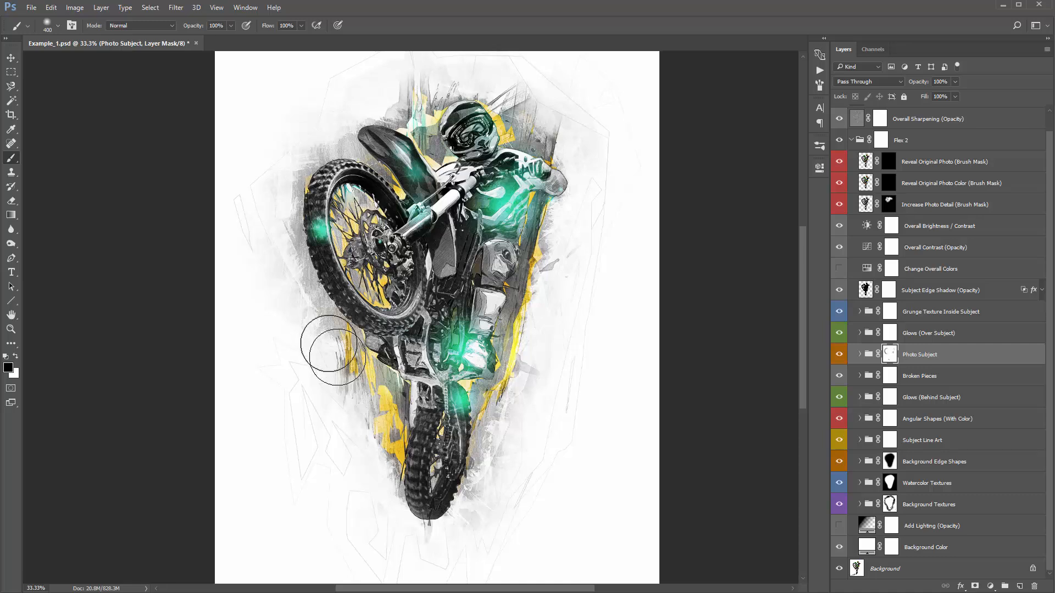
{"action": "mouse_move", "coordinate": [531, 237]}
{"action": "left_mouse_down"}
{"action": "mouse_move", "coordinate": [493, 339]}
{"action": "mouse_move", "coordinate": [452, 385]}
{"action": "mouse_move", "coordinate": [415, 396]}
{"action": "mouse_move", "coordinate": [407, 449]}
{"action": "mouse_move", "coordinate": [373, 210]}
{"action": "mouse_move", "coordinate": [306, 270]}
{"action": "mouse_move", "coordinate": [343, 307]}
{"action": "mouse_move", "coordinate": [395, 314]}
{"action": "mouse_move", "coordinate": [375, 310]}
{"action": "mouse_move", "coordinate": [347, 218]}
{"action": "mouse_move", "coordinate": [409, 257]}
{"action": "mouse_move", "coordinate": [423, 222]}
{"action": "mouse_move", "coordinate": [453, 226]}
{"action": "mouse_move", "coordinate": [541, 185]}
{"action": "mouse_move", "coordinate": [531, 136]}
{"action": "mouse_move", "coordinate": [539, 192]}
{"action": "mouse_move", "coordinate": [458, 235]}
{"action": "mouse_move", "coordinate": [439, 259]}
{"action": "mouse_move", "coordinate": [443, 247]}
{"action": "mouse_move", "coordinate": [433, 359]}
{"action": "mouse_move", "coordinate": [453, 263]}
{"action": "mouse_move", "coordinate": [482, 219]}
{"action": "mouse_move", "coordinate": [455, 224]}
{"action": "mouse_move", "coordinate": [547, 178]}
{"action": "mouse_move", "coordinate": [568, 149]}
{"action": "left_mouse_up"}
{"action": "key", "text": "x"}
{"action": "key", "text": "x"}
{"action": "left_click_drag", "start_coordinate": [481, 88], "coordinate": [528, 111]}
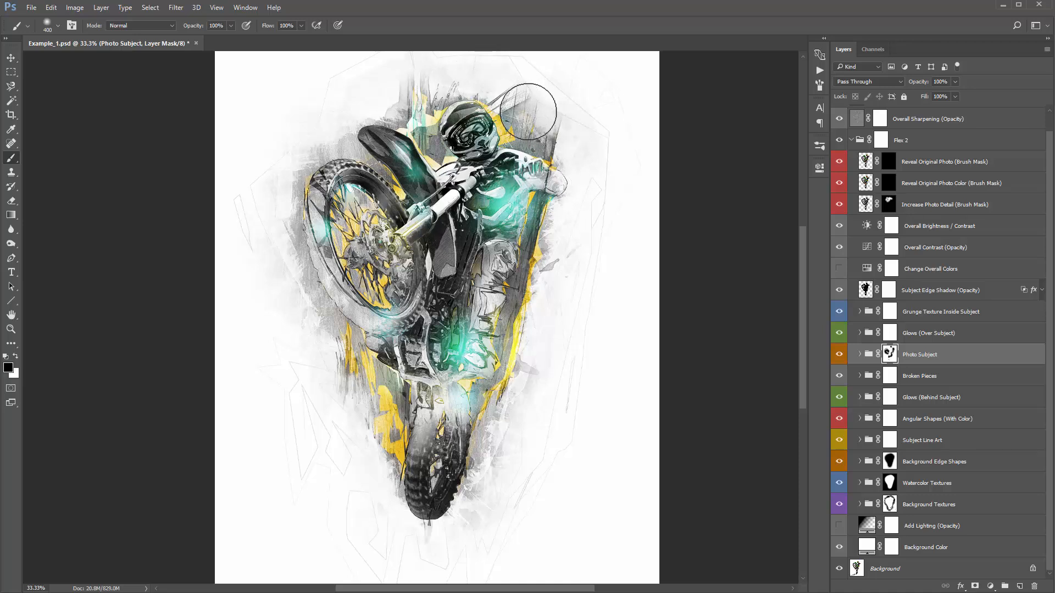
{"action": "mouse_move", "coordinate": [414, 129]}
{"action": "left_mouse_down"}
{"action": "mouse_move", "coordinate": [390, 154]}
{"action": "mouse_move", "coordinate": [375, 144]}
{"action": "left_mouse_up"}
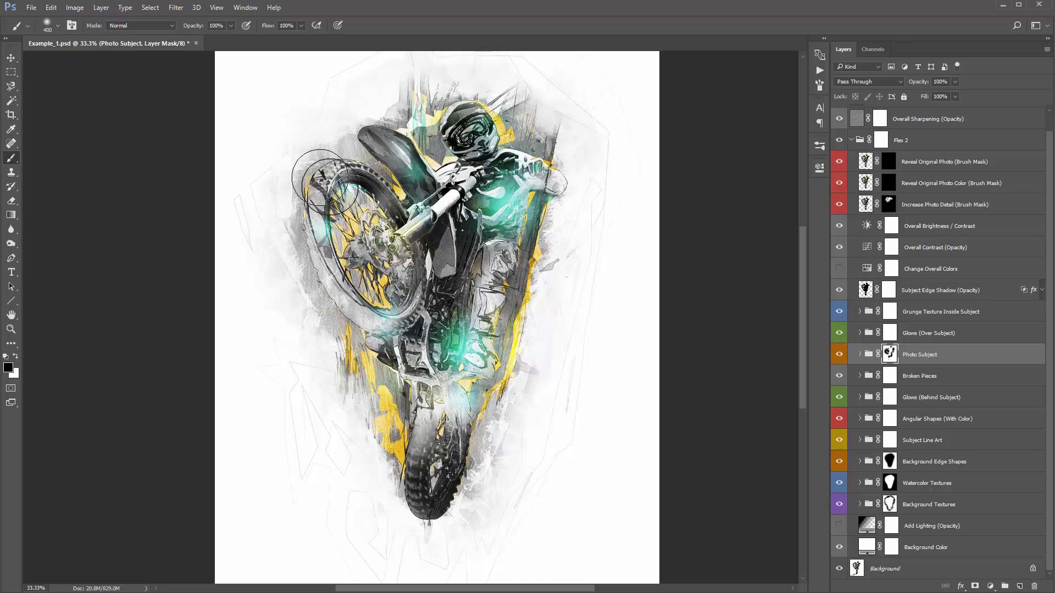
Paint white on the Photo Subject group's mask to restore parts of the front wheel and the rear wheel
{"action": "key", "text": "x"}
{"action": "mouse_move", "coordinate": [332, 178]}
{"action": "left_mouse_down"}
{"action": "mouse_move", "coordinate": [314, 189]}
{"action": "mouse_move", "coordinate": [304, 216]}
{"action": "mouse_move", "coordinate": [318, 252]}
{"action": "mouse_move", "coordinate": [313, 182]}
{"action": "mouse_move", "coordinate": [333, 281]}
{"action": "mouse_move", "coordinate": [321, 270]}
{"action": "mouse_move", "coordinate": [315, 282]}
{"action": "mouse_move", "coordinate": [343, 306]}
{"action": "mouse_move", "coordinate": [319, 181]}
{"action": "mouse_move", "coordinate": [337, 186]}
{"action": "mouse_move", "coordinate": [312, 276]}
{"action": "mouse_move", "coordinate": [337, 301]}
{"action": "mouse_move", "coordinate": [333, 269]}
{"action": "left_mouse_up"}
{"action": "key", "text": "x"}
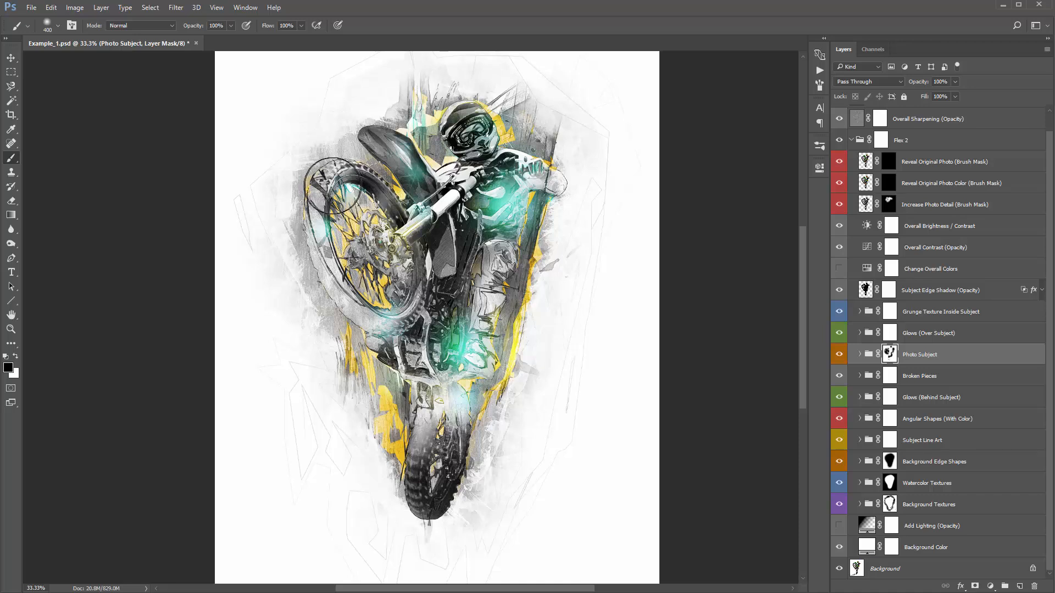
{"action": "key", "text": "x"}
{"action": "mouse_move", "coordinate": [421, 427]}
{"action": "left_mouse_down"}
{"action": "mouse_move", "coordinate": [440, 408]}
{"action": "mouse_move", "coordinate": [407, 461]}
{"action": "mouse_move", "coordinate": [459, 417]}
{"action": "left_mouse_up"}
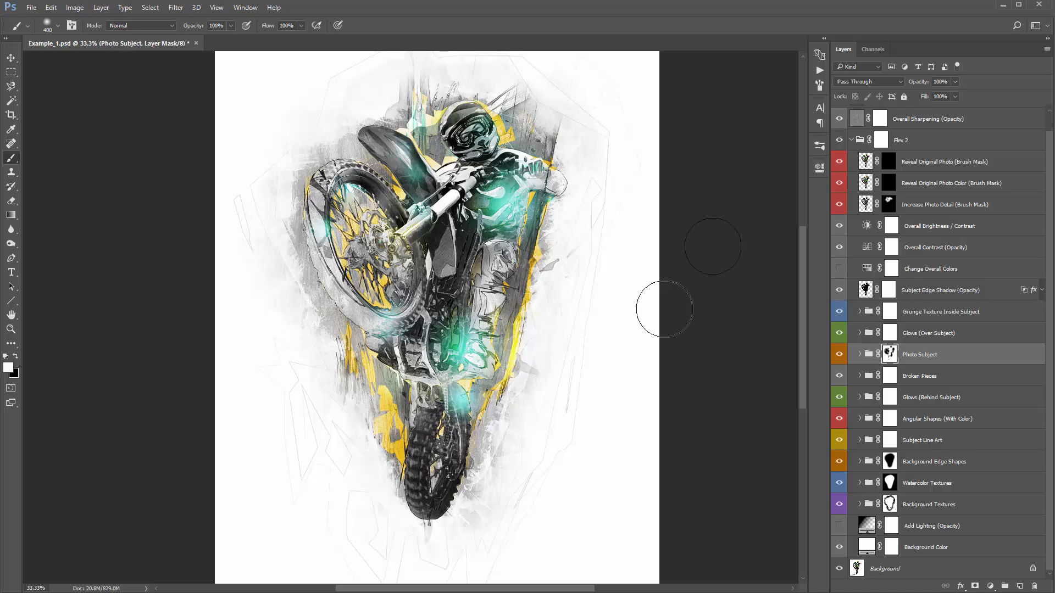
{"action": "key", "text": "v"}
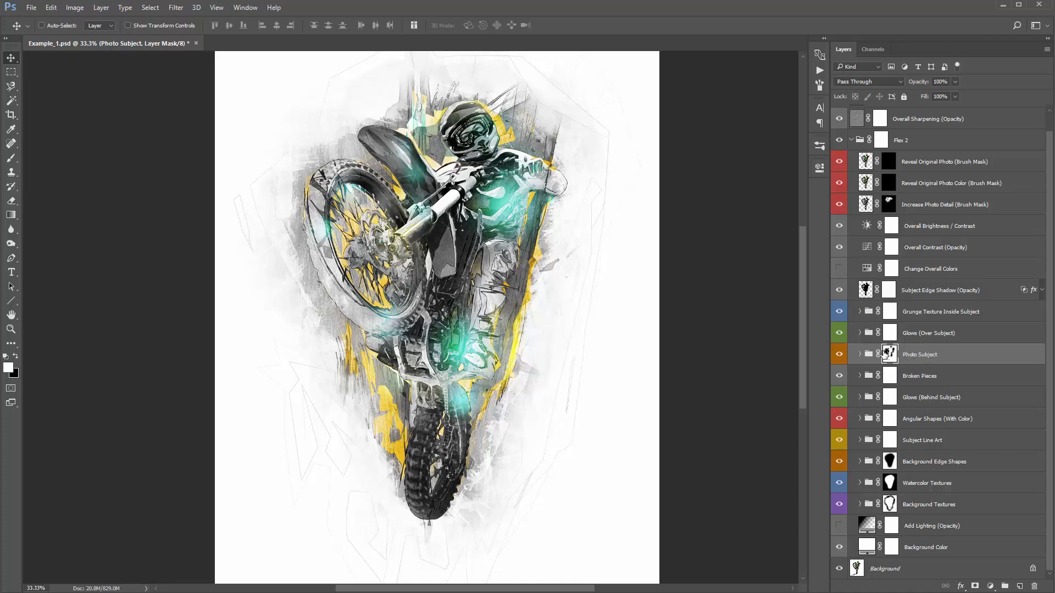
Try moving the Subject Line Art group above Photo Subject, compare before and after, and undo the move
{"action": "left_click", "coordinate": [927, 437]}
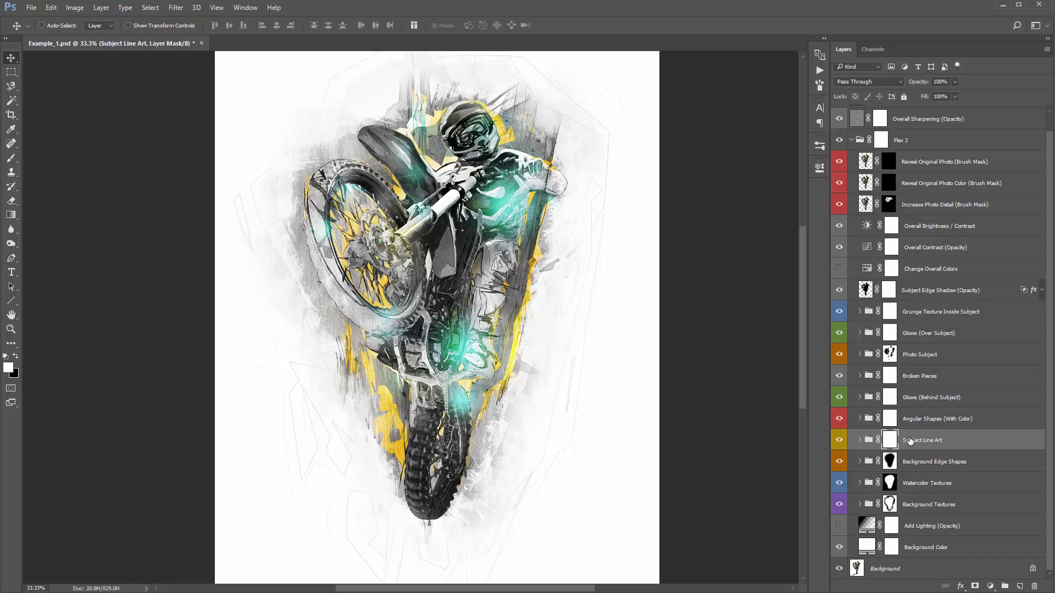
{"action": "left_click_drag", "start_coordinate": [909, 440], "coordinate": [933, 345]}
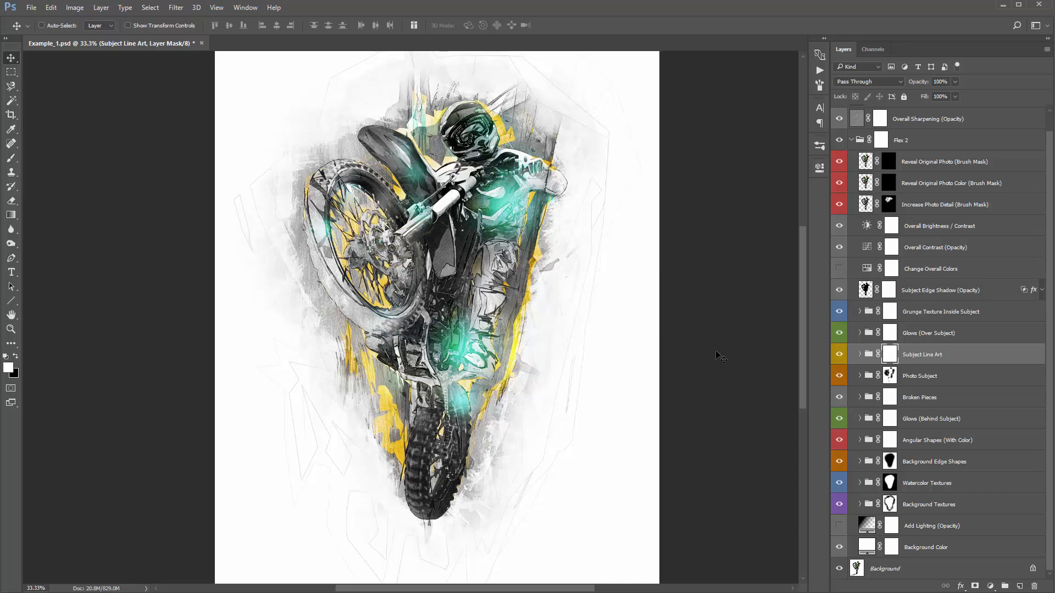
{"action": "key", "text": "ctrl+z"}
{"action": "key", "text": "ctrl+z"}
{"action": "key", "text": "ctrl+z"}
{"action": "key", "text": "ctrl+z"}
{"action": "key", "text": "ctrl+z"}
{"action": "key", "text": "ctrl+z"}
{"action": "key", "text": "ctrl+z"}
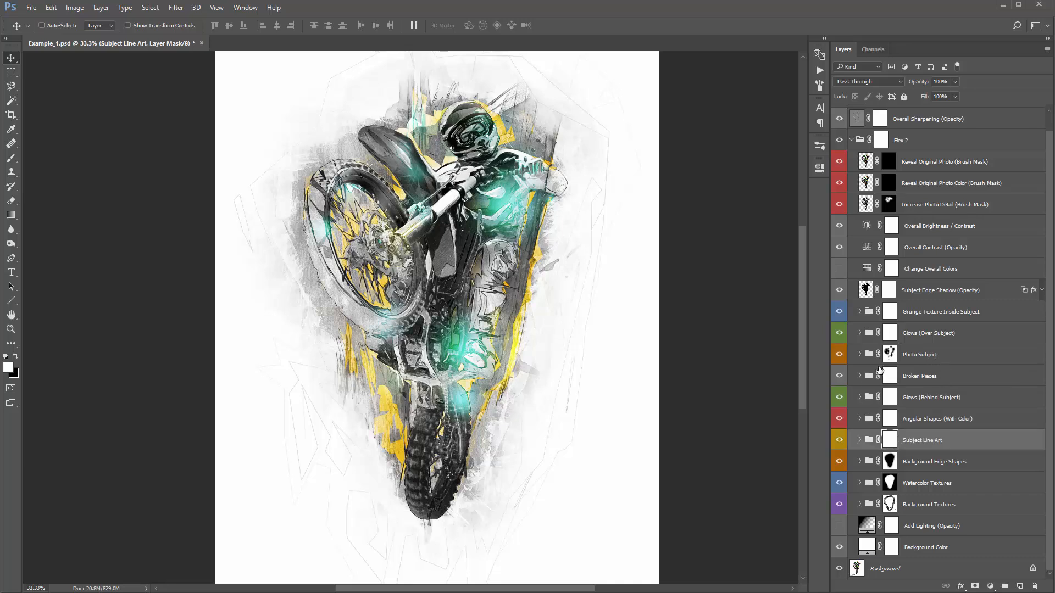
Compare the Photo Subject group and the Increase Photo Detail (Brush Mask) layer hidden and shown, leaving both visible
{"action": "left_click", "coordinate": [839, 357]}
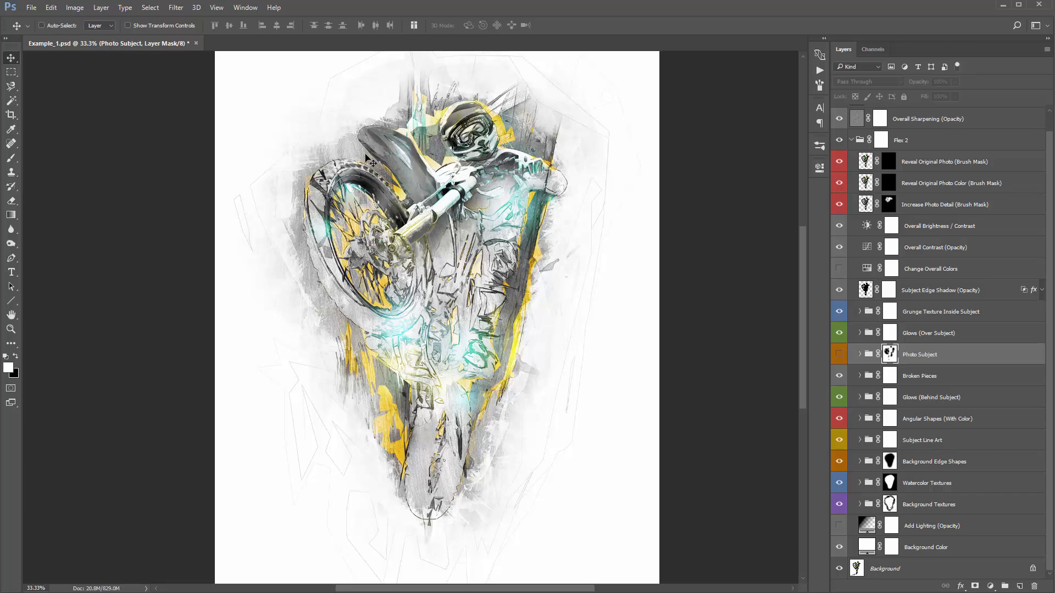
{"action": "left_click", "coordinate": [839, 353]}
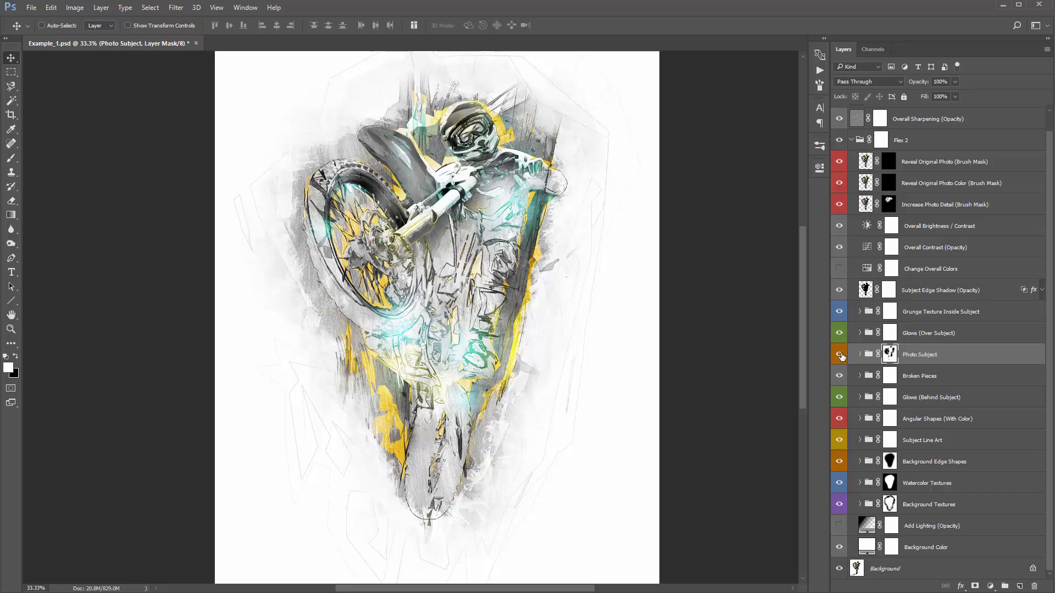
{"action": "left_click", "coordinate": [917, 206]}
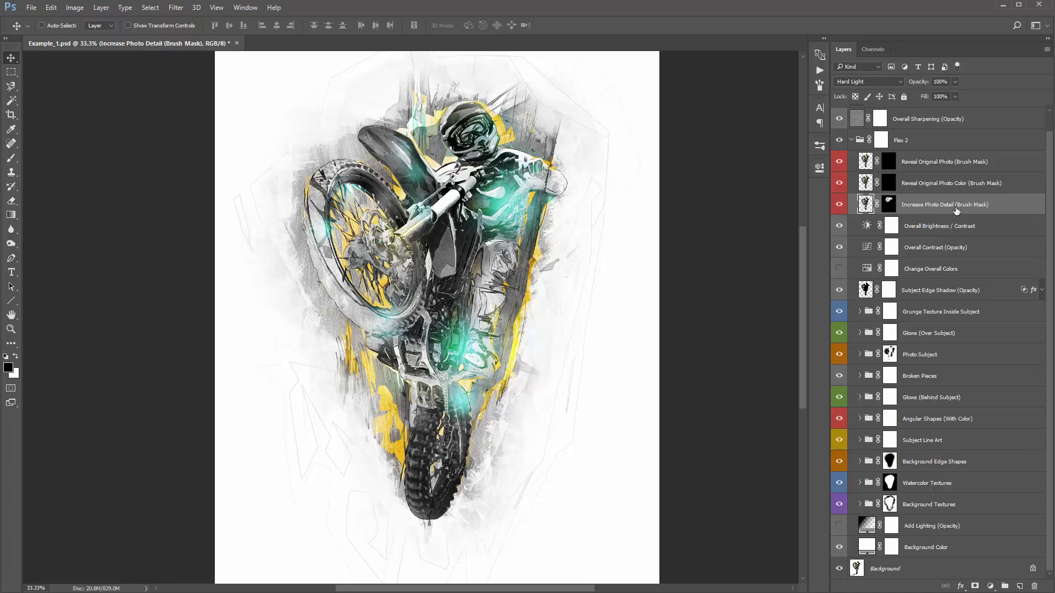
{"action": "left_click", "coordinate": [839, 207]}
{"action": "left_click", "coordinate": [840, 206]}
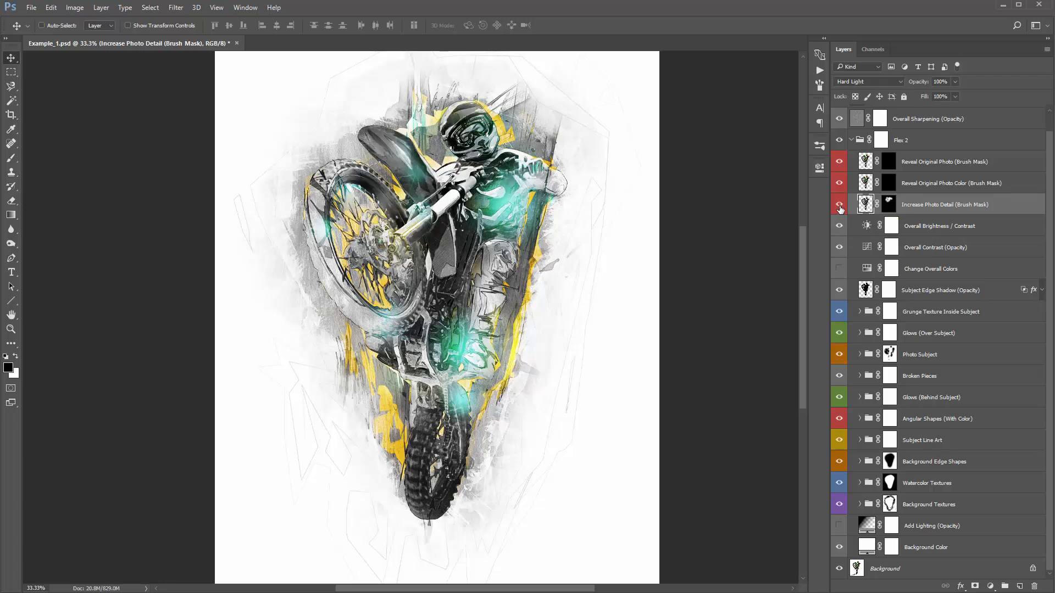
{"action": "left_click", "coordinate": [840, 206]}
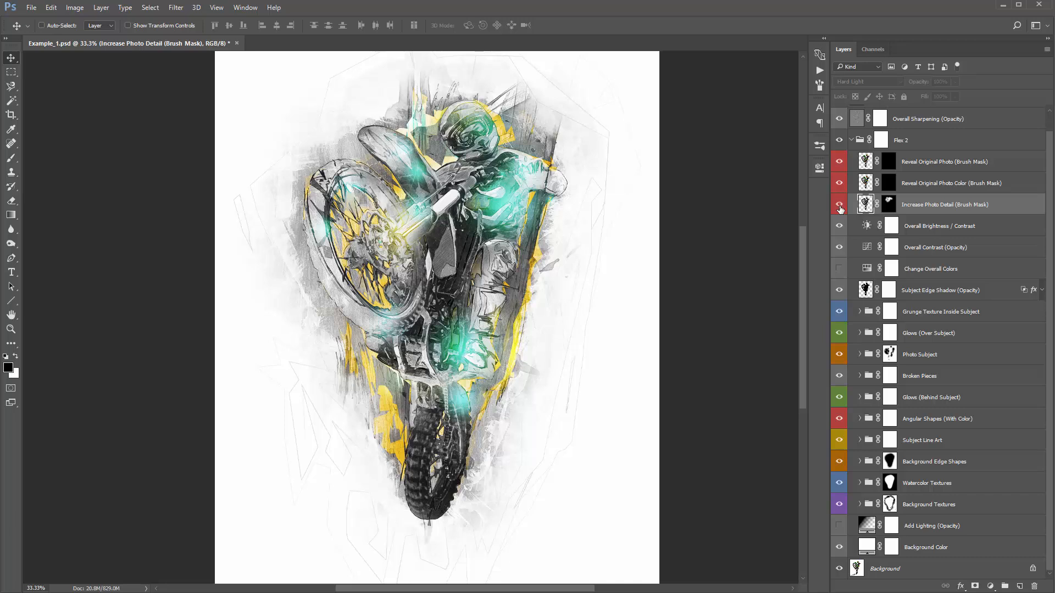
{"action": "left_click", "coordinate": [839, 206]}
{"action": "left_click", "coordinate": [839, 207]}
{"action": "left_click", "coordinate": [839, 207]}
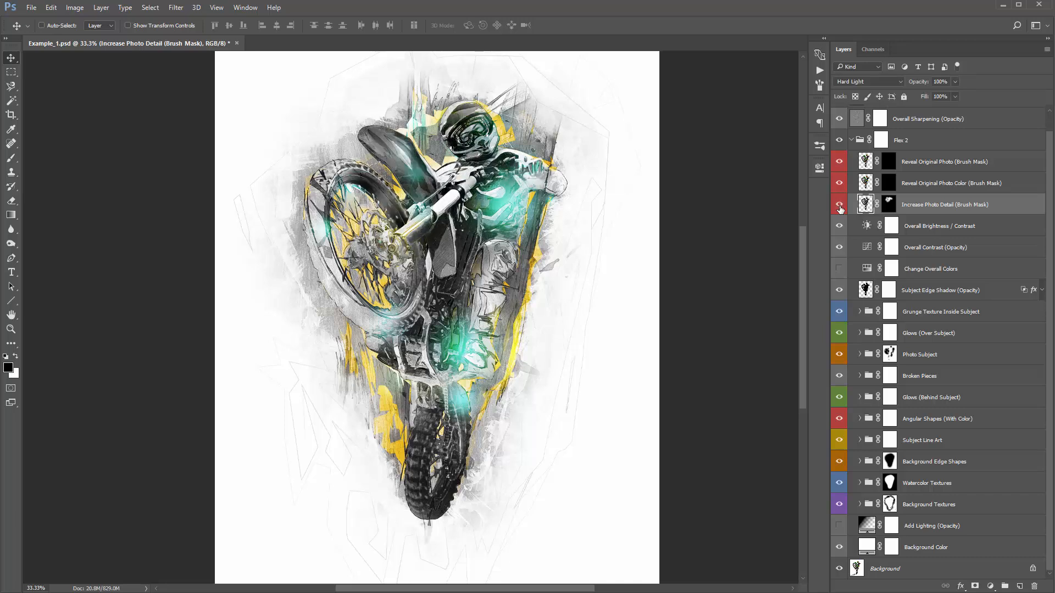
Paint the Increase Photo Detail mask with a 400 px brush, black over the bike's front and the rider's chest, white across the fender, helmet and hand
{"action": "left_click", "coordinate": [885, 208]}
{"action": "key", "text": "b"}
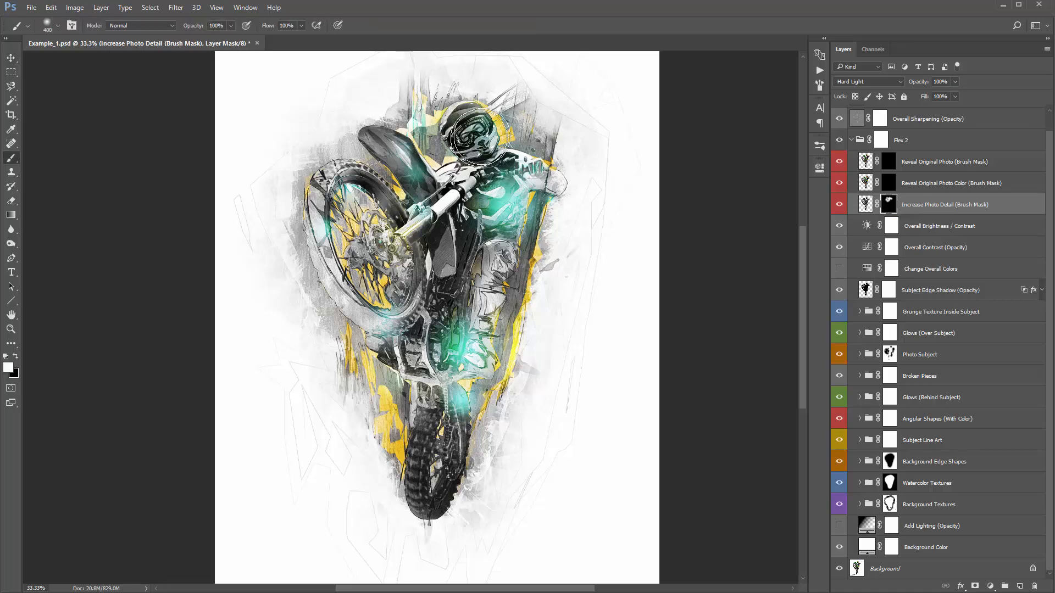
{"action": "key", "text": "x"}
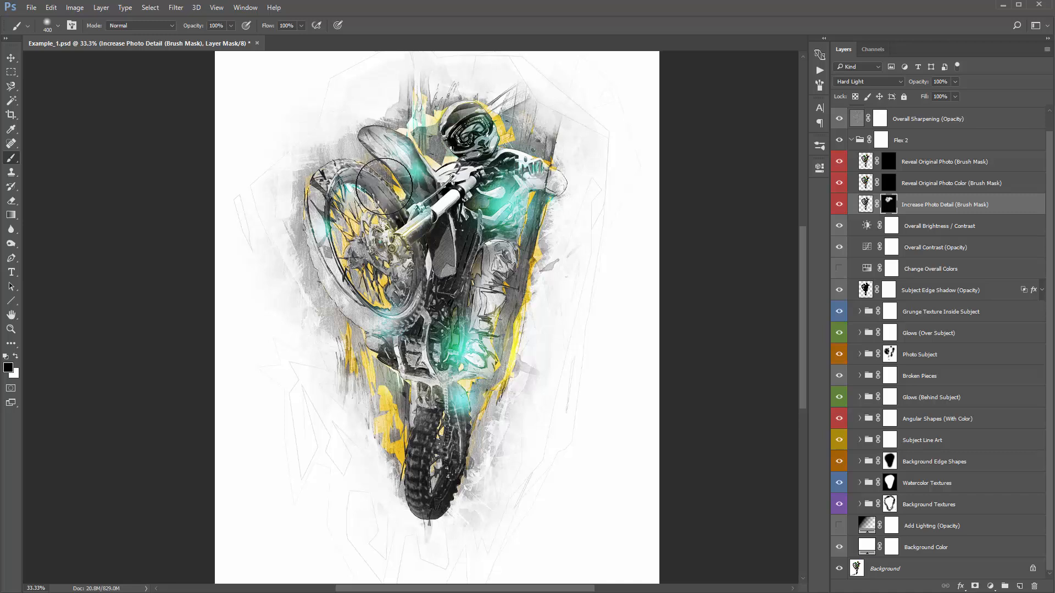
{"action": "mouse_move", "coordinate": [384, 186]}
{"action": "left_mouse_down"}
{"action": "mouse_move", "coordinate": [422, 235]}
{"action": "mouse_move", "coordinate": [507, 165]}
{"action": "mouse_move", "coordinate": [527, 192]}
{"action": "left_mouse_up"}
{"action": "key", "text": "x"}
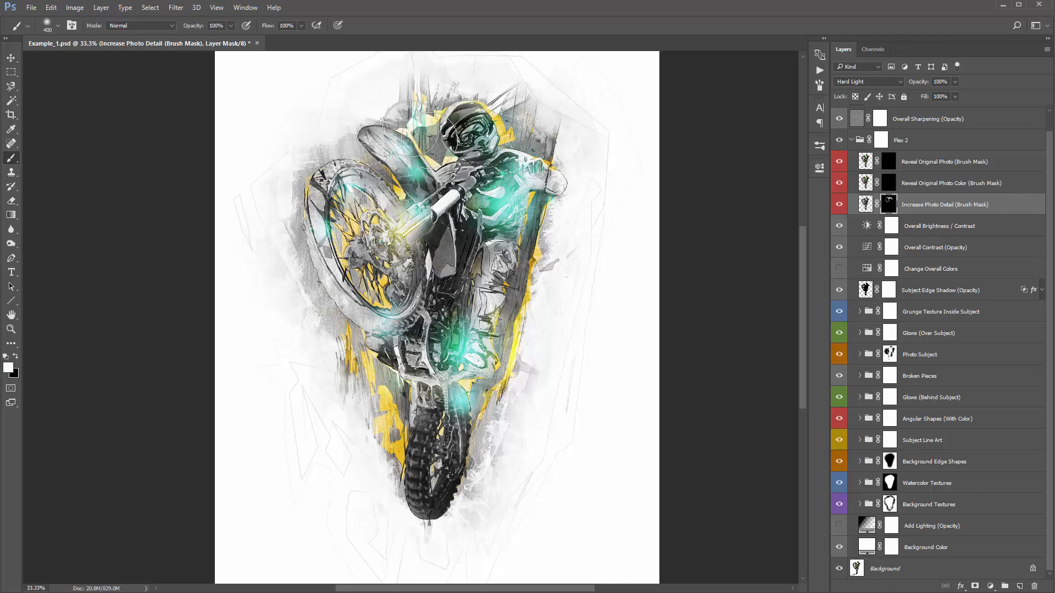
{"action": "mouse_move", "coordinate": [413, 129]}
{"action": "left_mouse_down"}
{"action": "mouse_move", "coordinate": [553, 187]}
{"action": "mouse_move", "coordinate": [593, 151]}
{"action": "mouse_move", "coordinate": [544, 155]}
{"action": "mouse_move", "coordinate": [619, 129]}
{"action": "mouse_move", "coordinate": [519, 147]}
{"action": "mouse_move", "coordinate": [550, 168]}
{"action": "mouse_move", "coordinate": [517, 199]}
{"action": "mouse_move", "coordinate": [535, 152]}
{"action": "left_mouse_up"}
{"action": "key", "text": "x"}
{"action": "key", "text": "x"}
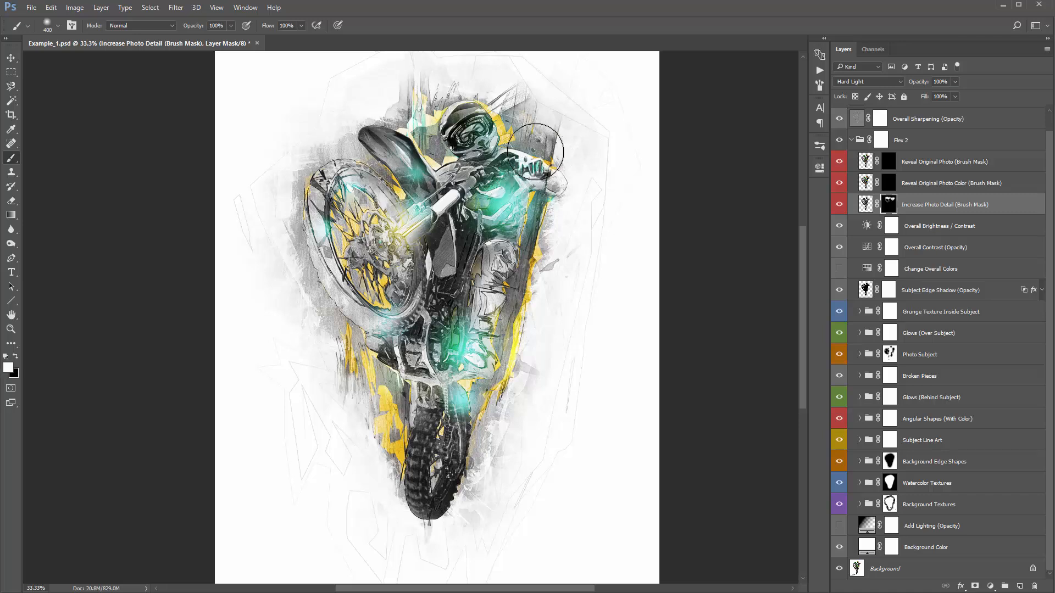
{"action": "key", "text": "v"}
{"action": "left_click", "coordinate": [953, 184]}
{"action": "left_click", "coordinate": [947, 163]}
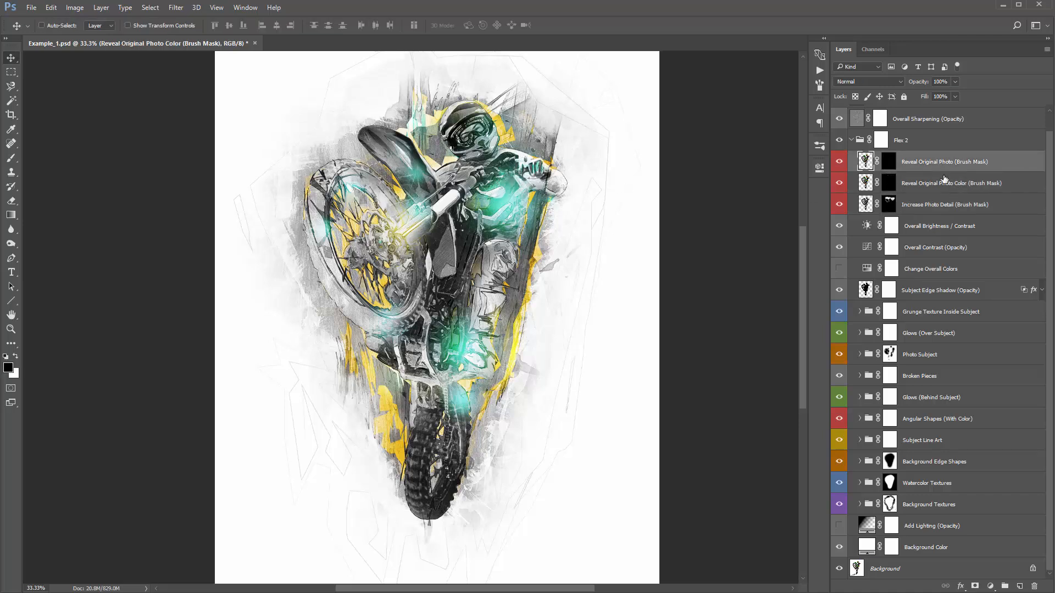
{"action": "left_click", "coordinate": [928, 184]}
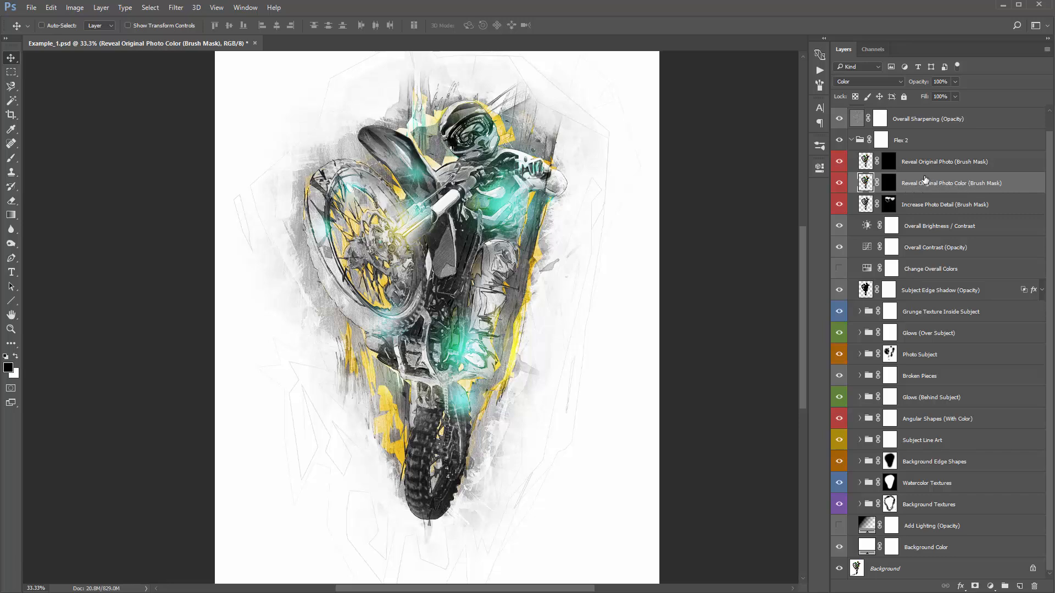
{"action": "left_click", "coordinate": [889, 164]}
{"action": "left_click", "coordinate": [888, 183]}
{"action": "left_click", "coordinate": [888, 165]}
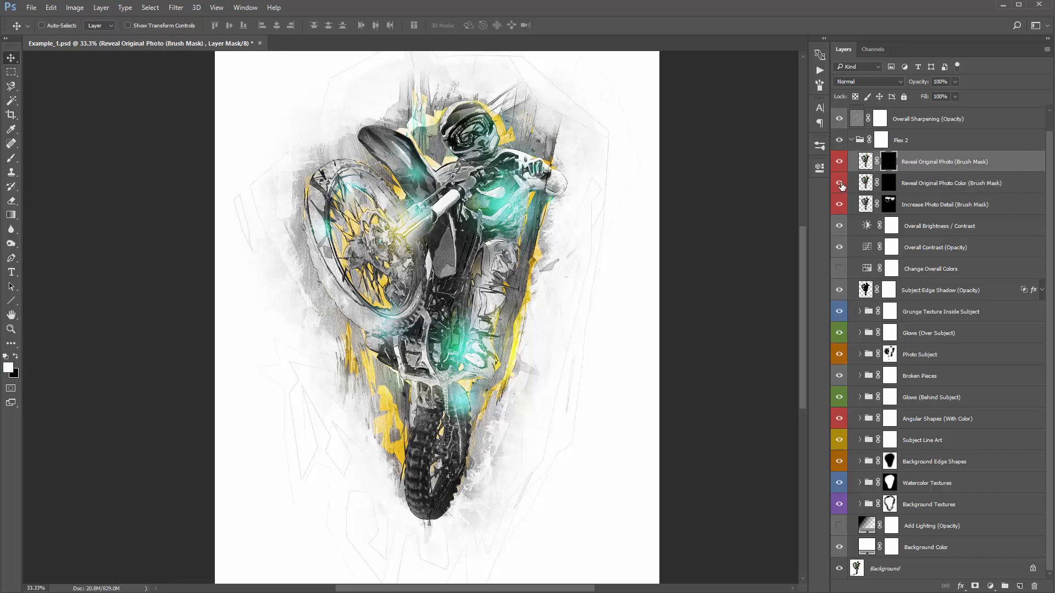
Invert the Reveal Original Photo Color mask, compare the layer hidden and shown, and invert the mask back to black
{"action": "left_click", "coordinate": [890, 187]}
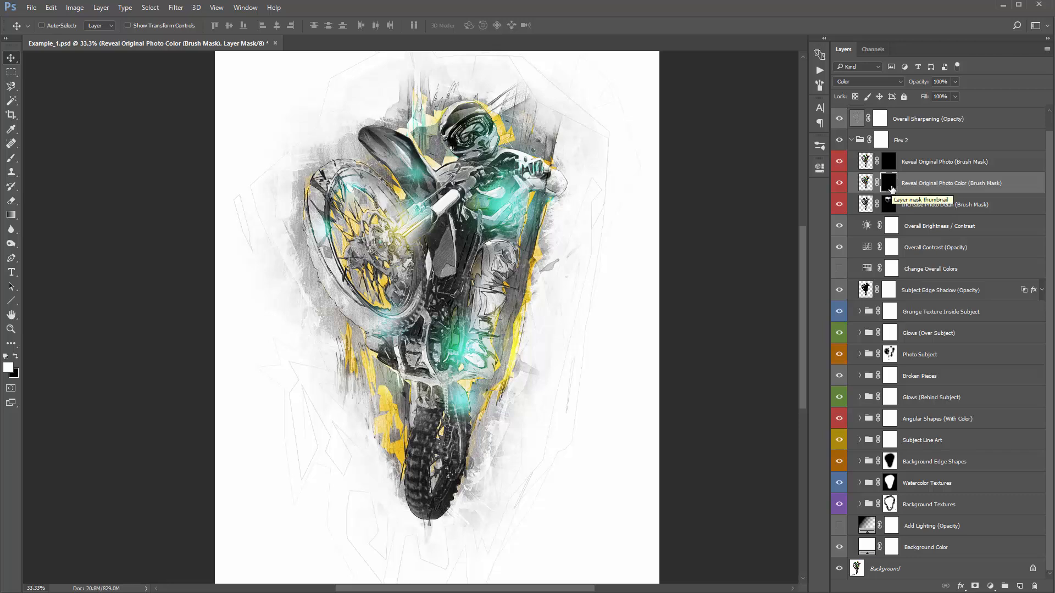
{"action": "key", "text": "ctrl"}
{"action": "key", "text": "ctrl+i"}
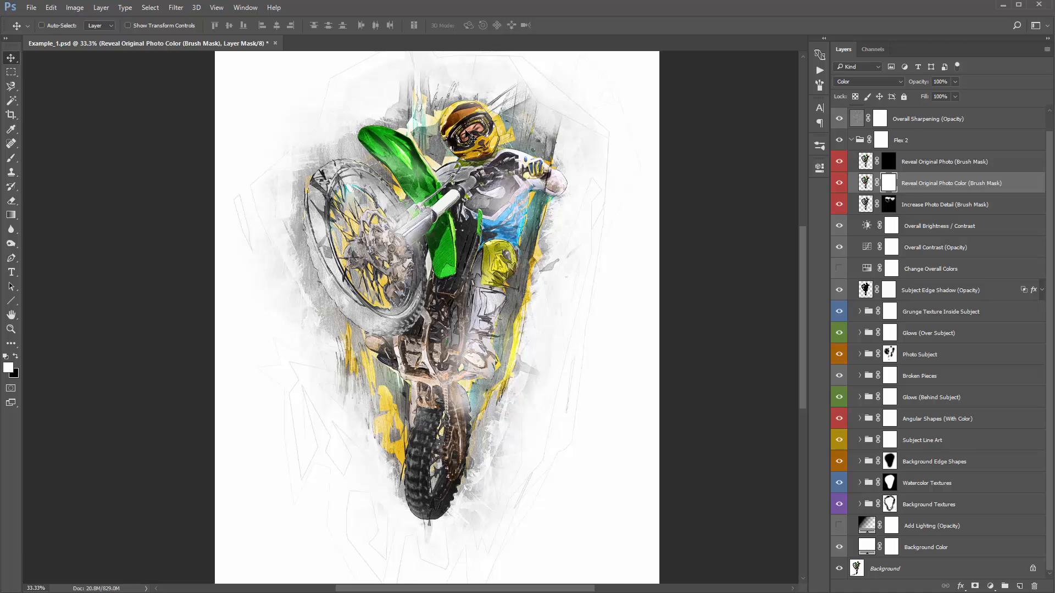
{"action": "left_click", "coordinate": [840, 184]}
{"action": "left_click", "coordinate": [839, 185]}
{"action": "key", "text": "ctrl+i"}
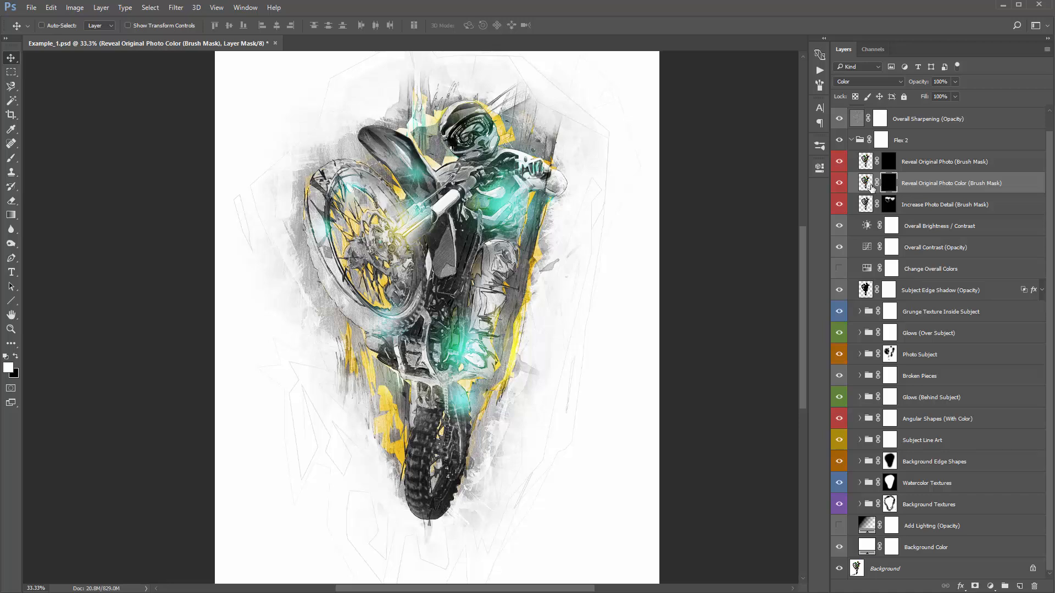
Paint white on the Reveal Original Photo Color mask over the helmet and front fender with an 800 px brush
{"action": "key", "text": "b"}
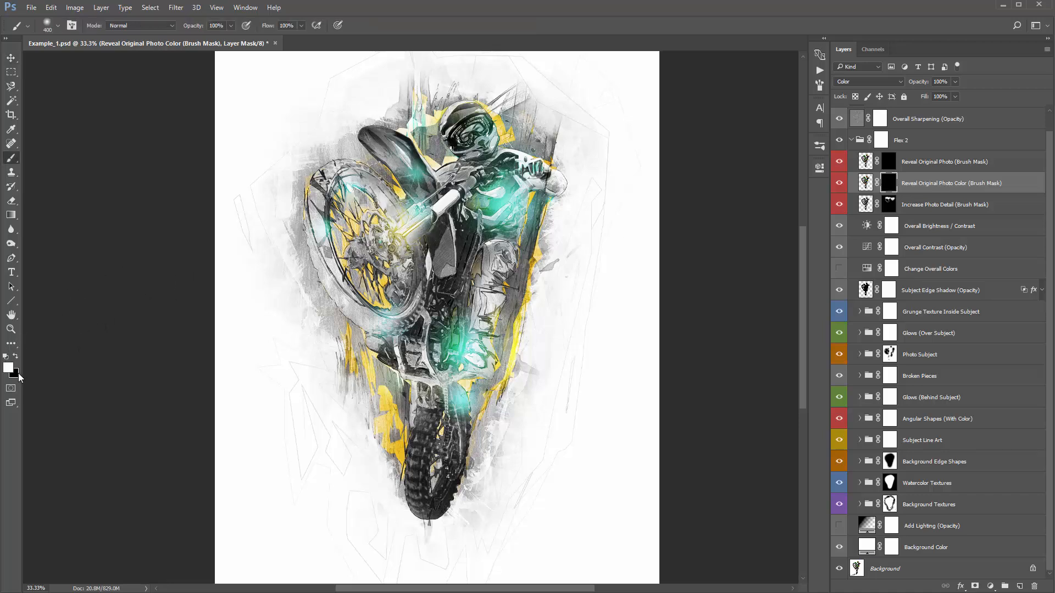
{"action": "key", "text": "bracketright"}
{"action": "key", "text": "bracketright"}
{"action": "key", "text": "bracketright"}
{"action": "key", "text": "bracketright"}
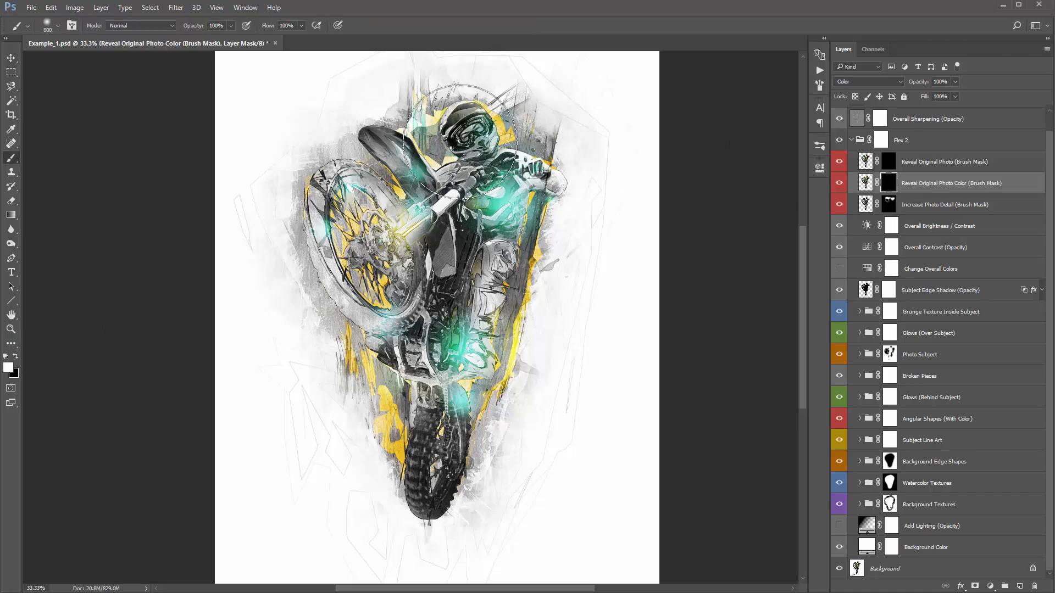
{"action": "mouse_move", "coordinate": [460, 142]}
{"action": "left_mouse_down"}
{"action": "mouse_move", "coordinate": [456, 126]}
{"action": "mouse_move", "coordinate": [423, 165]}
{"action": "left_mouse_up"}
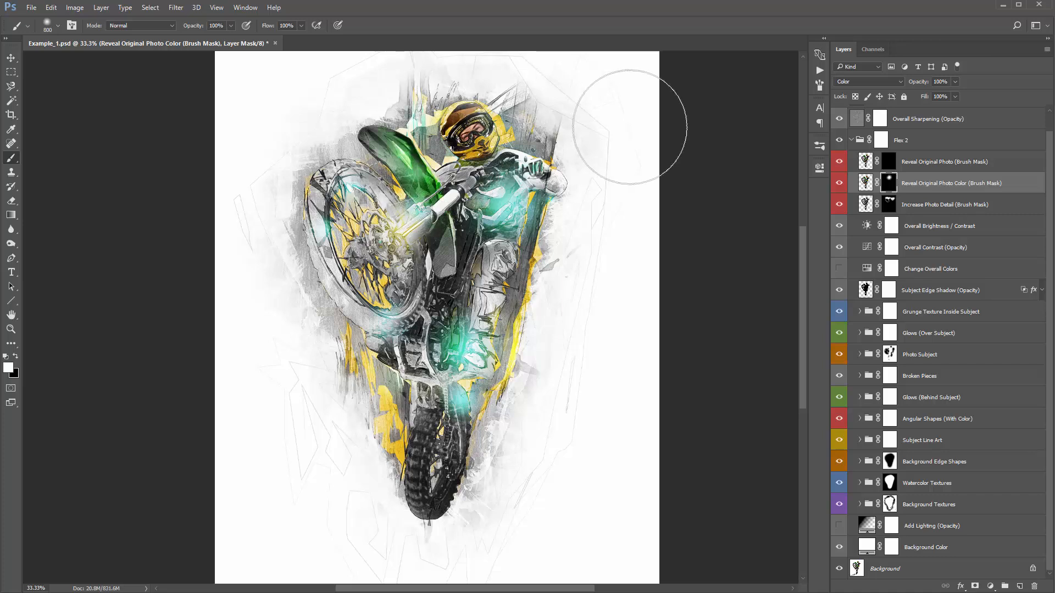
{"action": "key", "text": "v"}
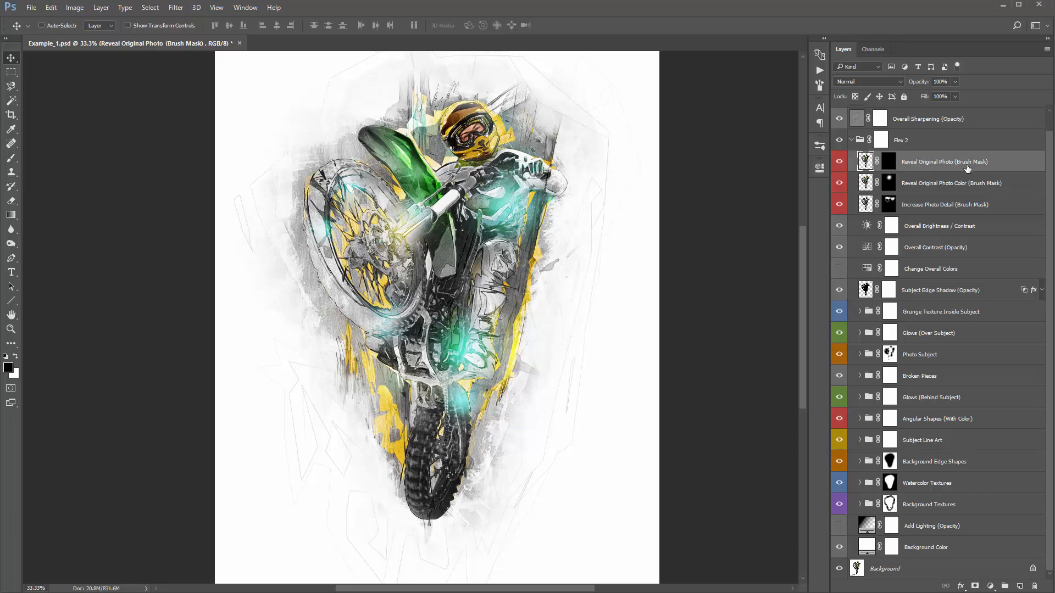
Compare the Reveal Original Photo layer with its mask disabled and enabled, leaving the mask enabled
{"action": "left_click", "coordinate": [888, 162]}
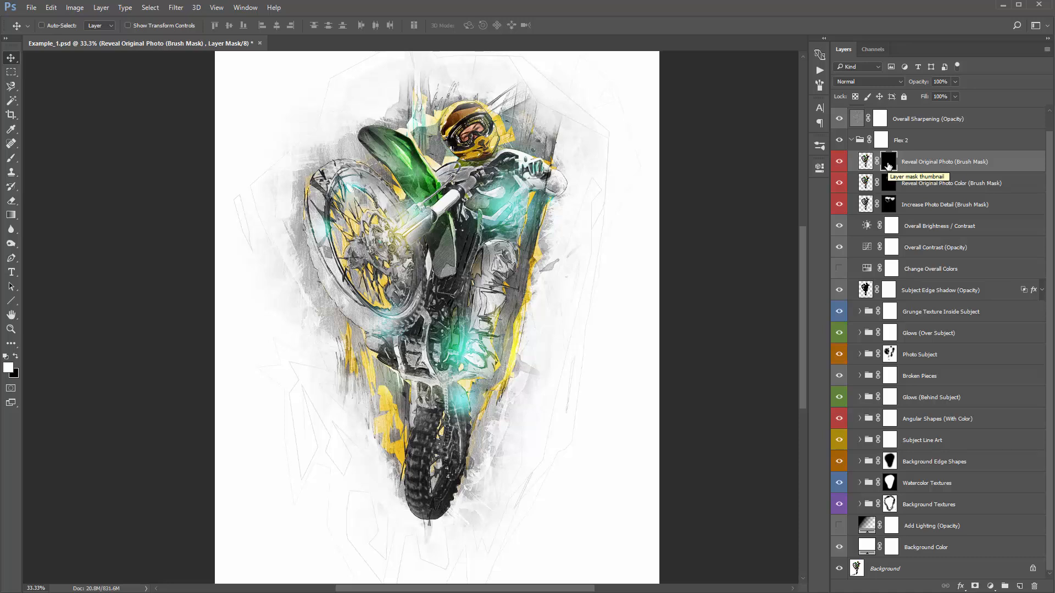
{"action": "left_click", "coordinate": [888, 164], "text": "shift"}
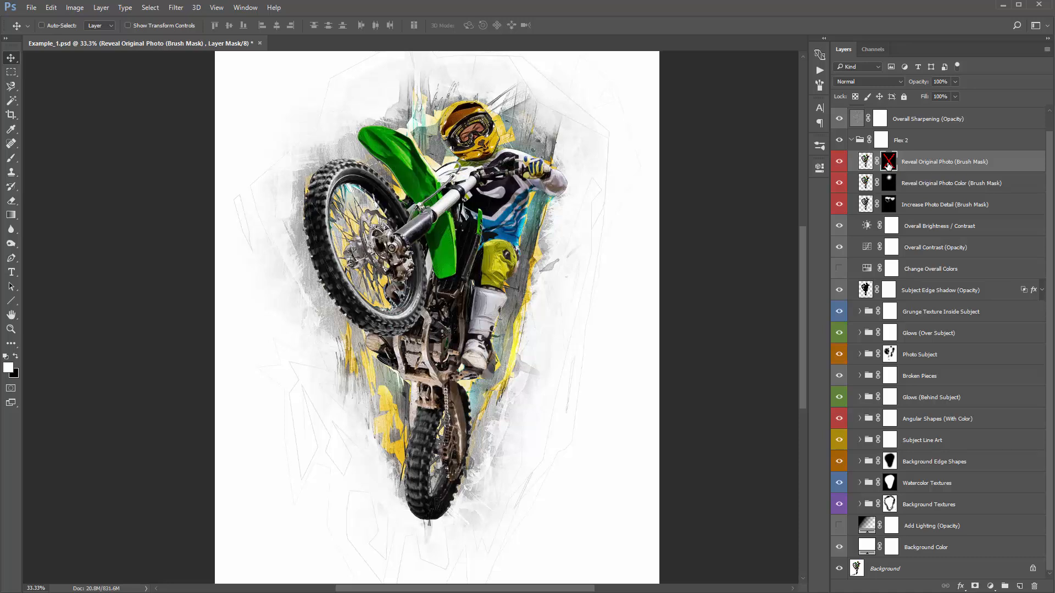
{"action": "left_click", "coordinate": [888, 165], "text": "shift"}
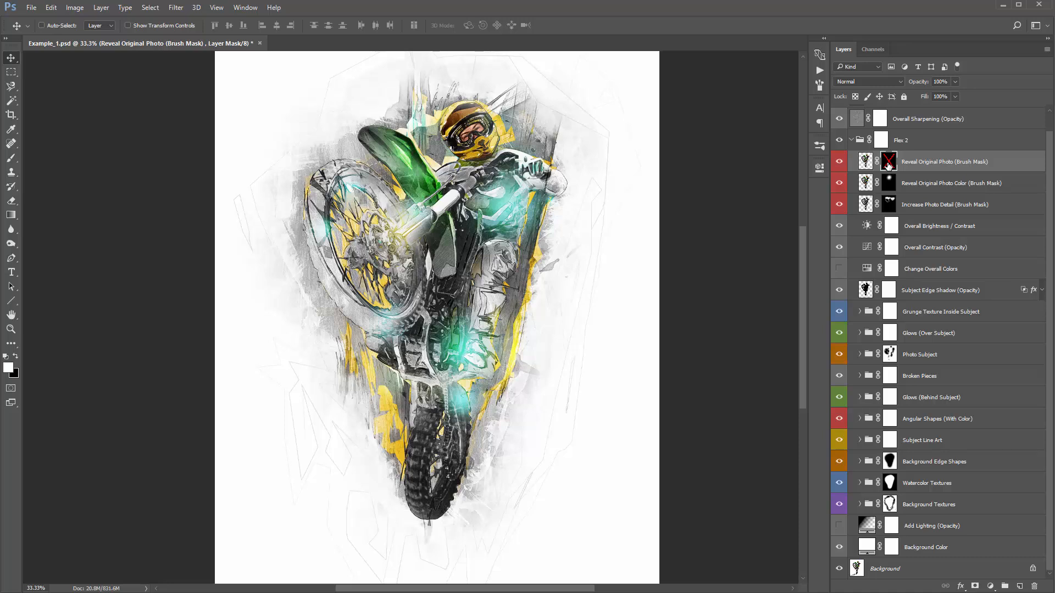
{"action": "left_click", "coordinate": [888, 164], "text": "shift"}
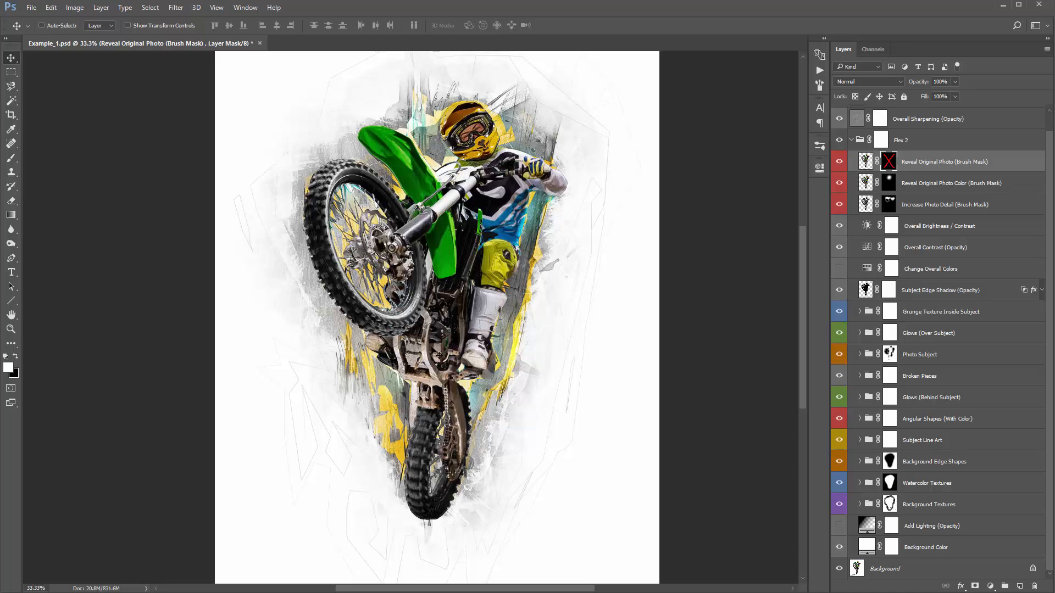
{"action": "left_click", "coordinate": [890, 166], "text": "shift"}
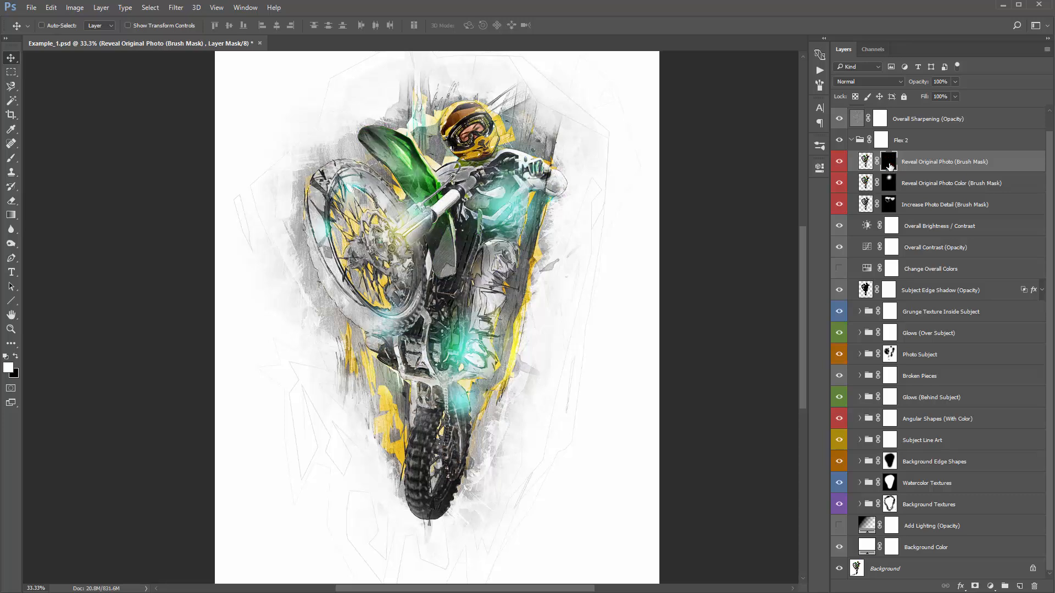
Paint white on the Reveal Original Photo mask around the helmet, and undo the extra stroke over the rider and bike
{"action": "key", "text": "b"}
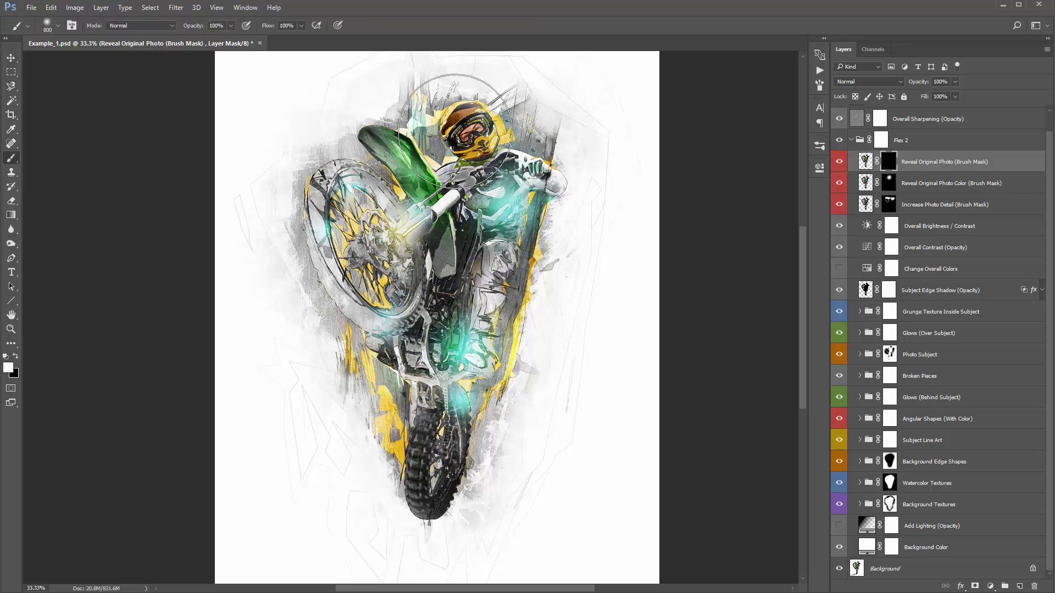
{"action": "left_click_drag", "start_coordinate": [455, 132], "coordinate": [440, 181]}
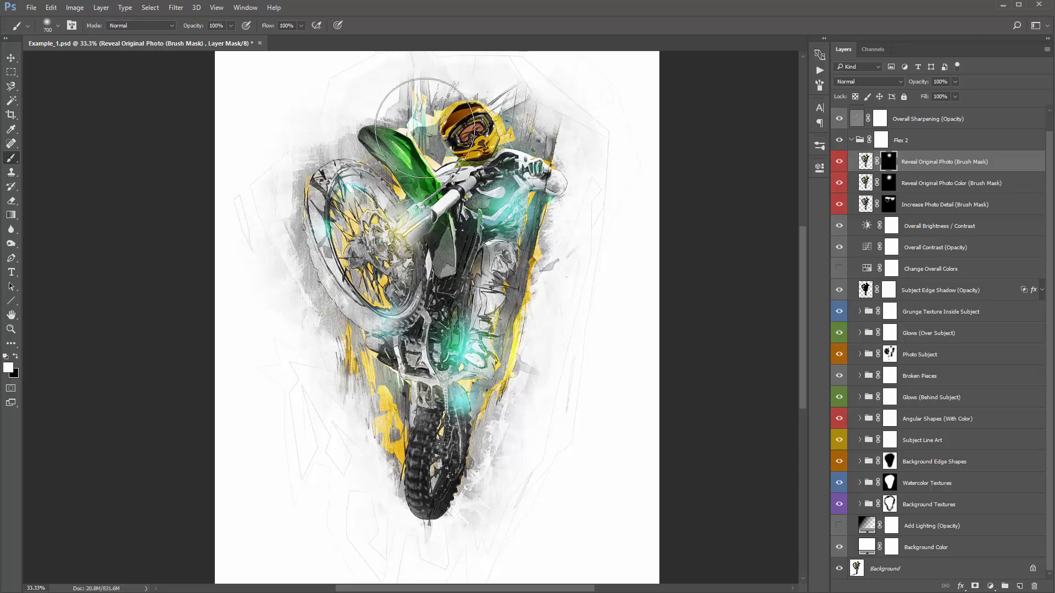
{"action": "left_click_drag", "start_coordinate": [467, 228], "coordinate": [417, 258]}
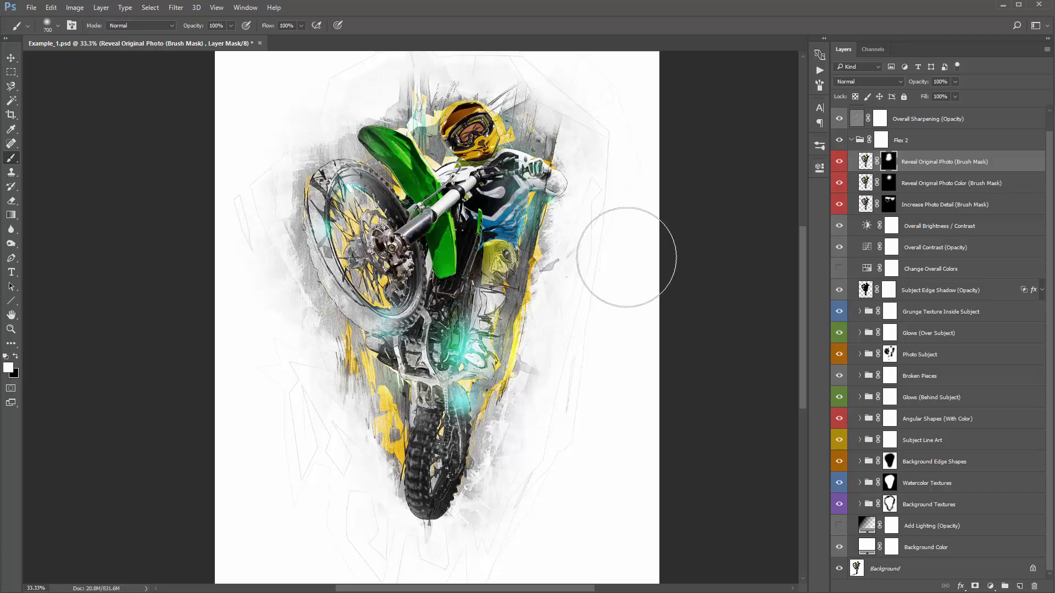
{"action": "key", "text": "ctrl+z"}
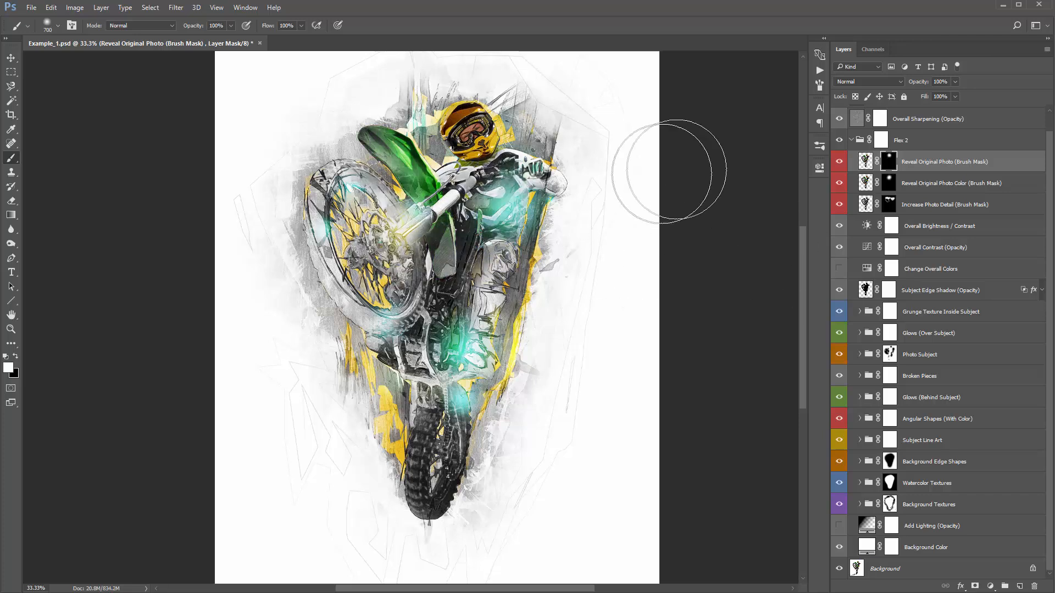
Hide the Reveal Original Photo layer and activate the Move tool
{"action": "left_click", "coordinate": [840, 162]}
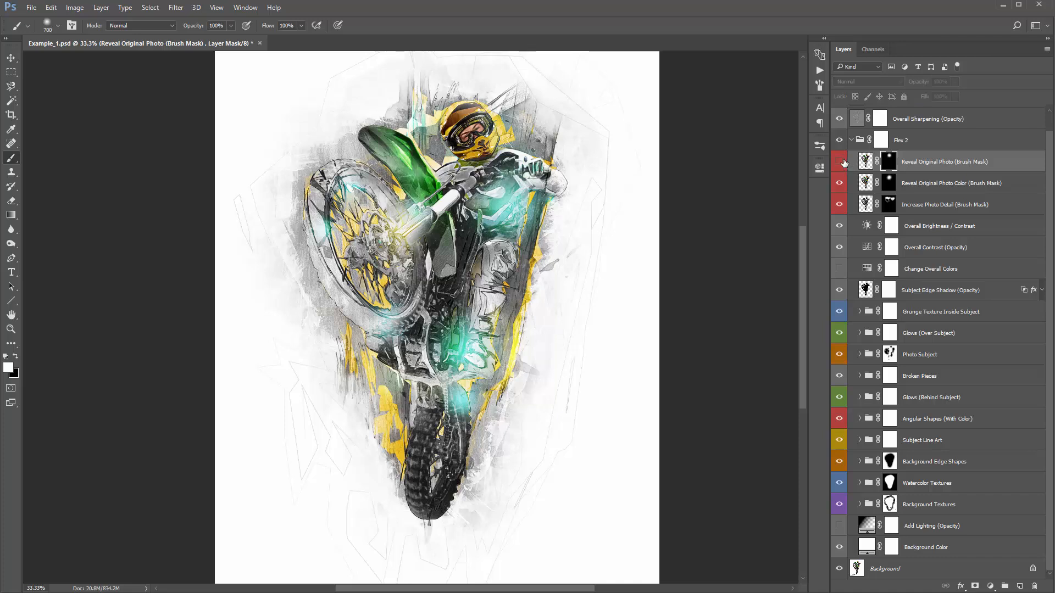
{"action": "key", "text": "v"}
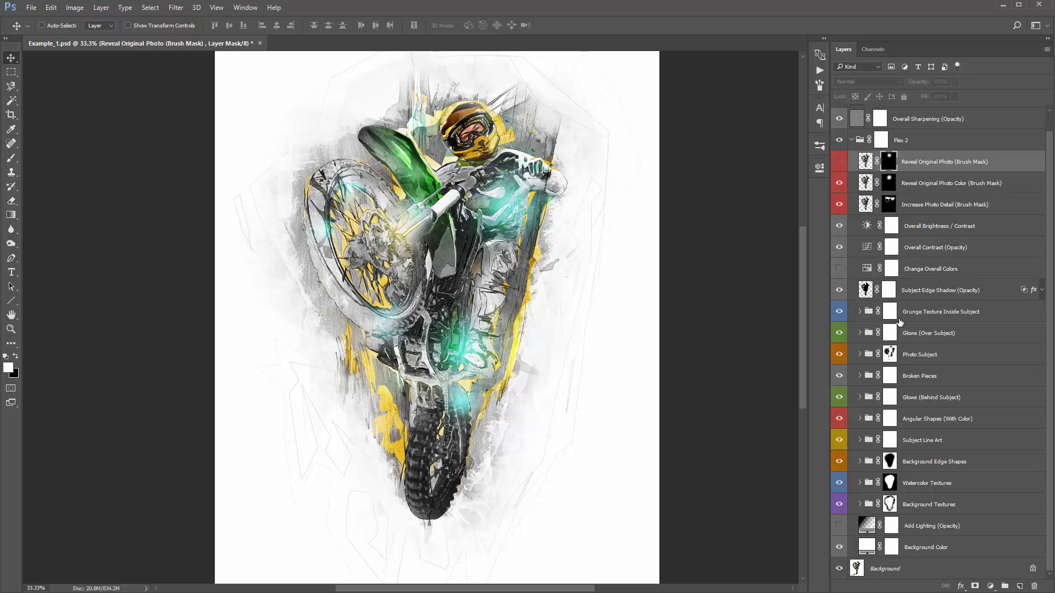
Compare the artwork with the Grunge Texture Inside Subject group hidden and shown, leaving the group visible
{"action": "left_click", "coordinate": [917, 313]}
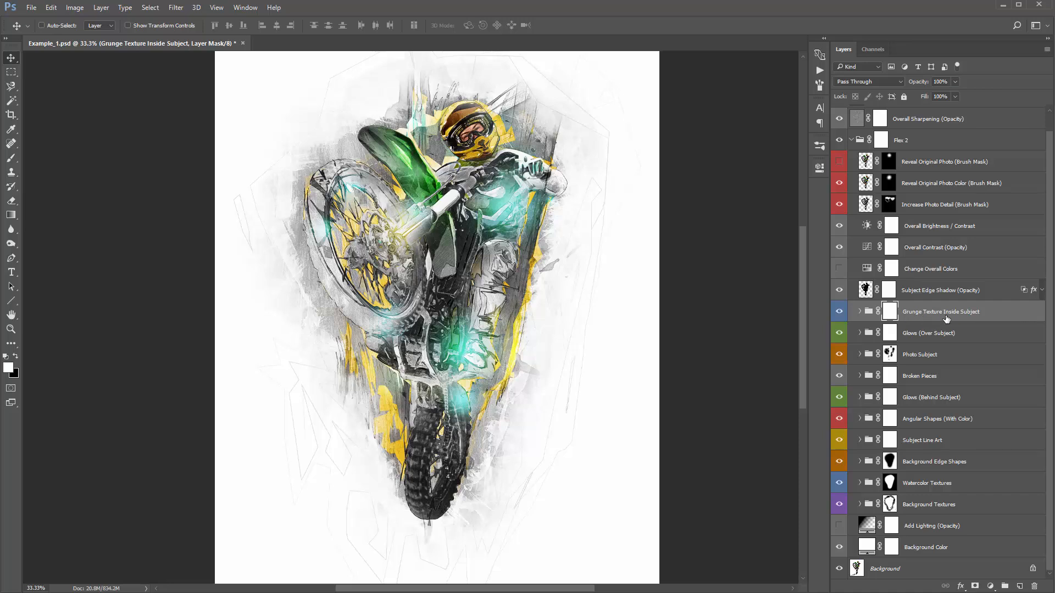
{"action": "left_click", "coordinate": [839, 311]}
{"action": "left_click", "coordinate": [839, 312]}
{"action": "left_click", "coordinate": [839, 311]}
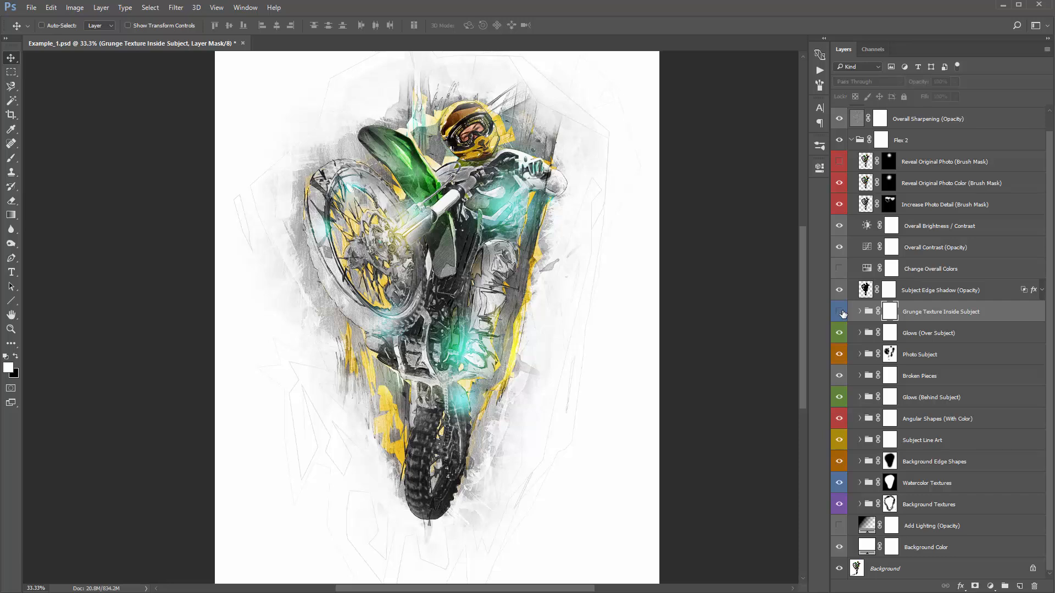
{"action": "left_click", "coordinate": [839, 312]}
Expand the Grunge Texture Inside Subject group and move the Grunge Texture (Move Around) layer slightly downward over the bike
{"action": "left_click", "coordinate": [859, 311]}
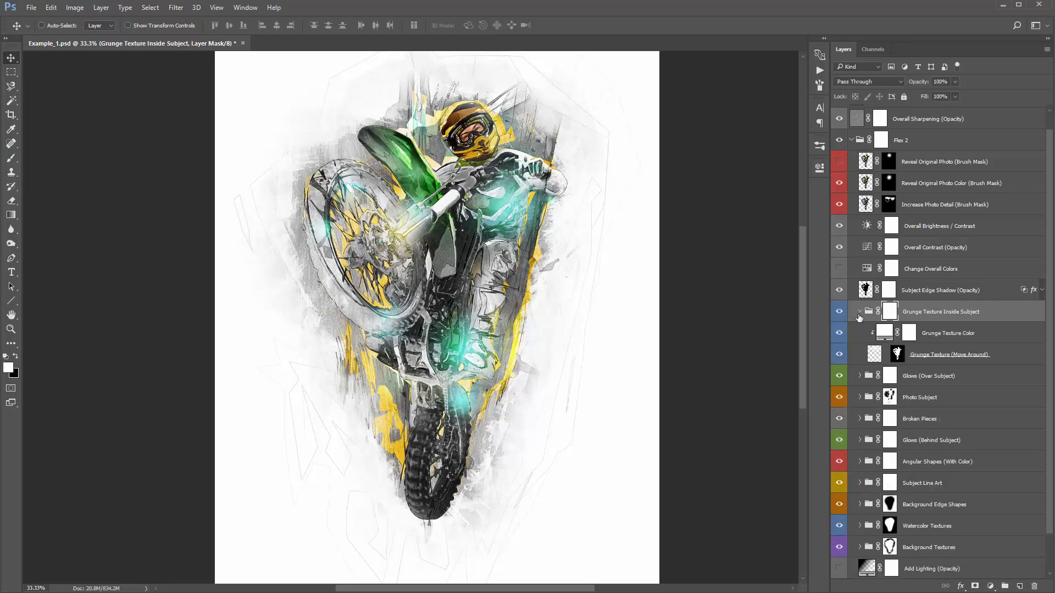
{"action": "left_click", "coordinate": [921, 358]}
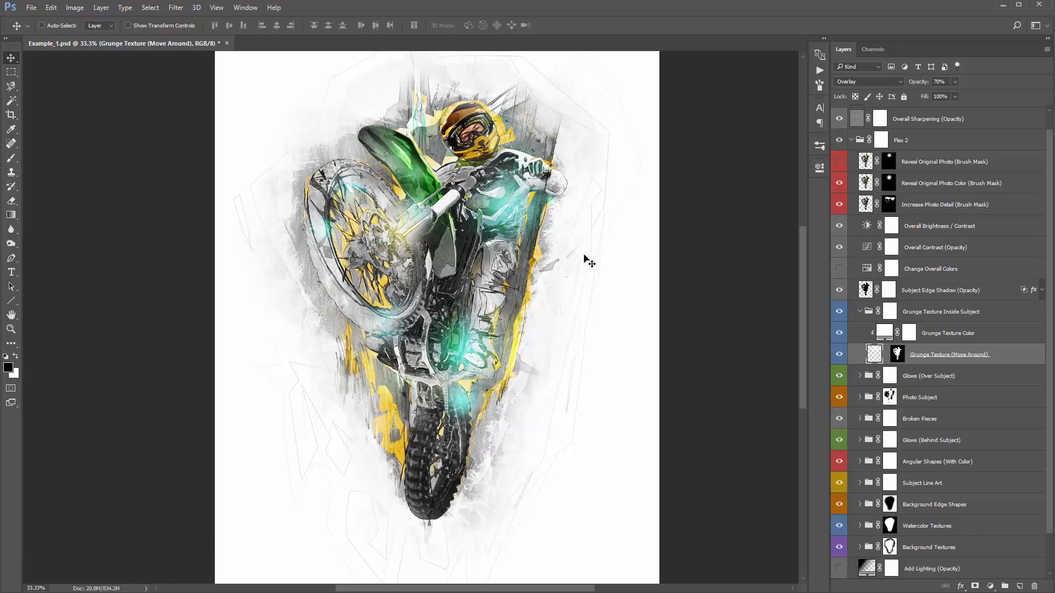
{"action": "left_click_drag", "start_coordinate": [526, 242], "coordinate": [512, 296]}
{"action": "key", "text": "ctrl"}
Set the Grunge Texture Color fill to red (ff0000) and reposition the Grunge Texture (Move Around) layer over the bike
{"action": "left_click", "coordinate": [881, 336]}
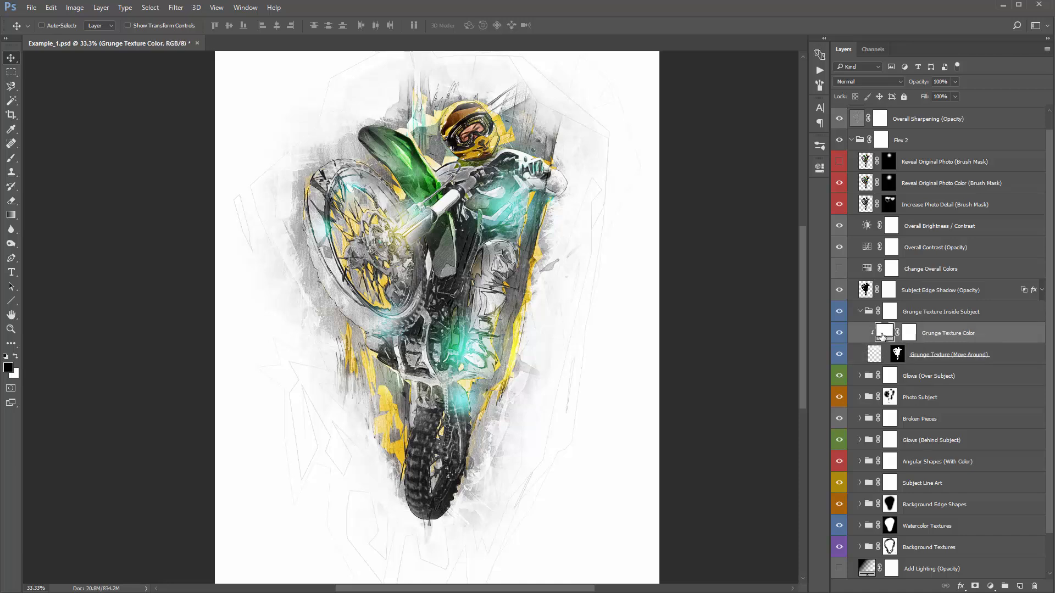
{"action": "double_click", "coordinate": [882, 337]}
{"action": "left_click_drag", "start_coordinate": [739, 138], "coordinate": [875, 36]}
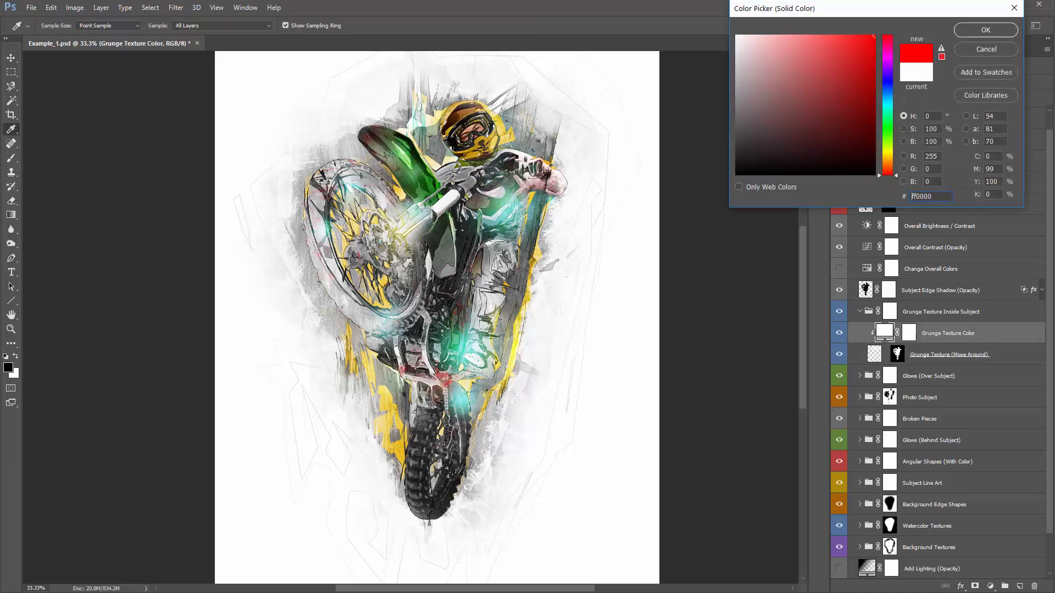
{"action": "left_click", "coordinate": [988, 32]}
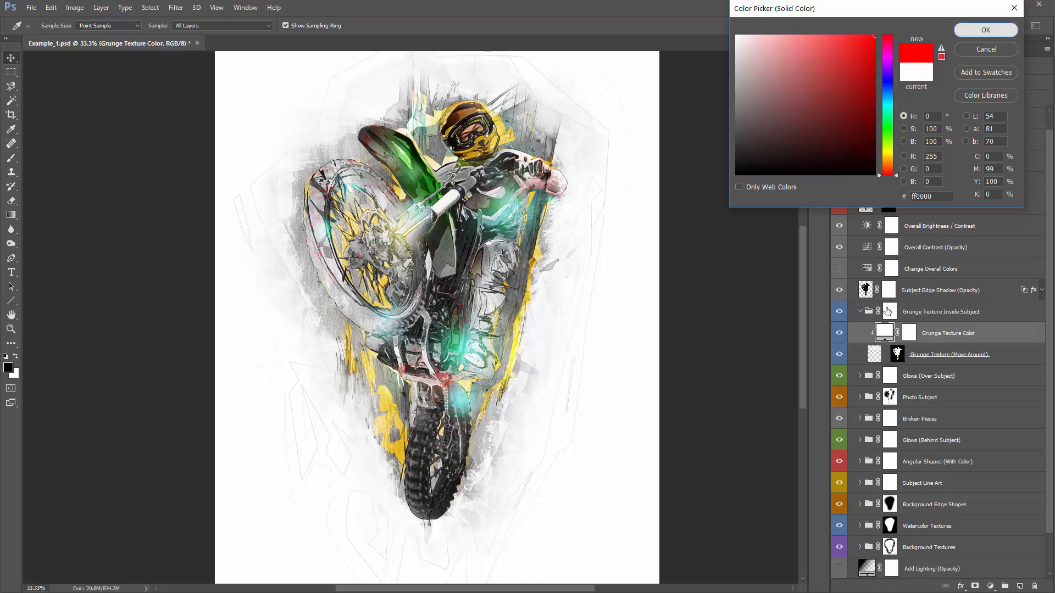
{"action": "left_click", "coordinate": [874, 353]}
{"action": "left_click_drag", "start_coordinate": [560, 242], "coordinate": [491, 272]}
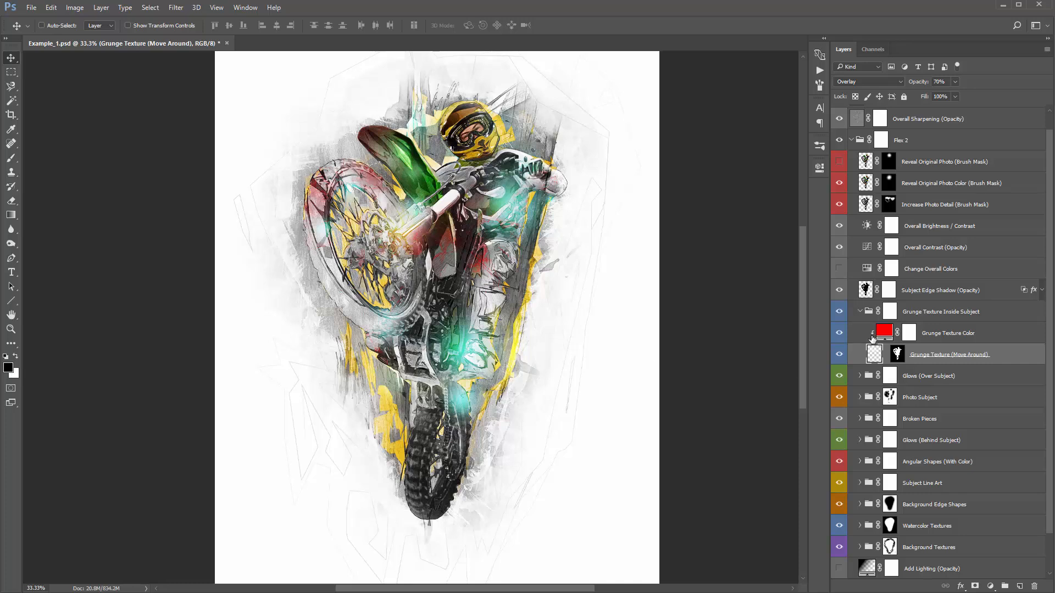
Hide the Grunge Texture Color layer and collapse the Grunge Texture Inside Subject group
{"action": "left_click", "coordinate": [837, 334]}
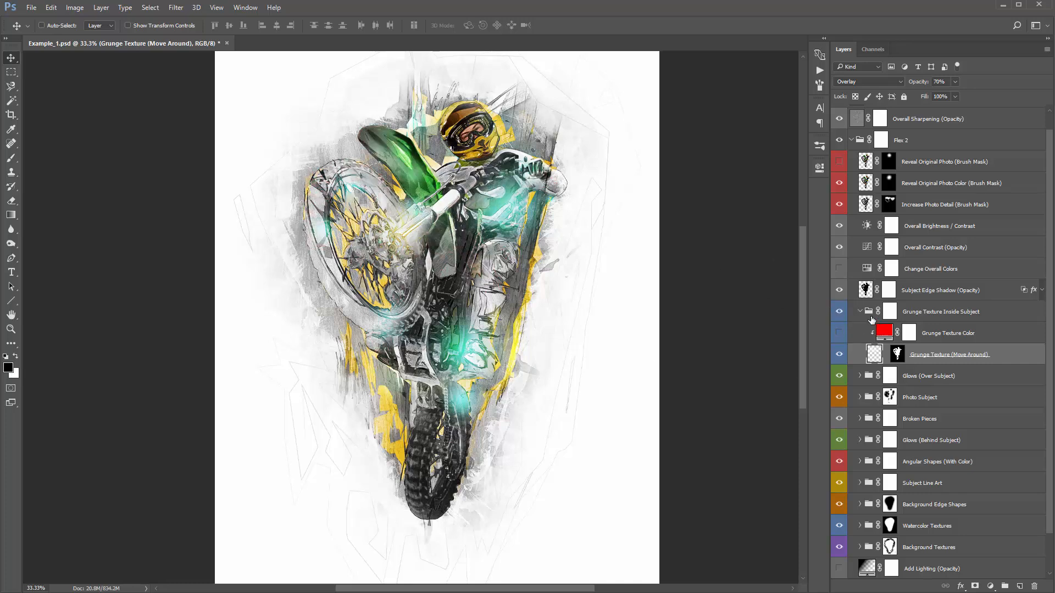
{"action": "left_click", "coordinate": [901, 312]}
{"action": "left_click", "coordinate": [860, 311]}
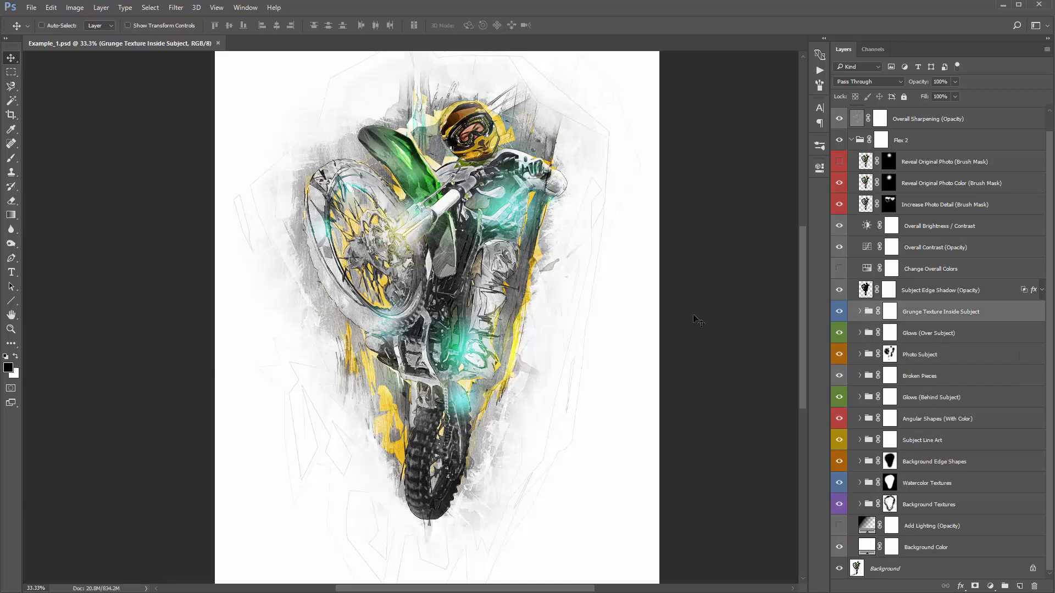
Compare the Subject Edge Shadow layer hidden and shown, and set its opacity to 49% after trying 0%
{"action": "left_click", "coordinate": [915, 295]}
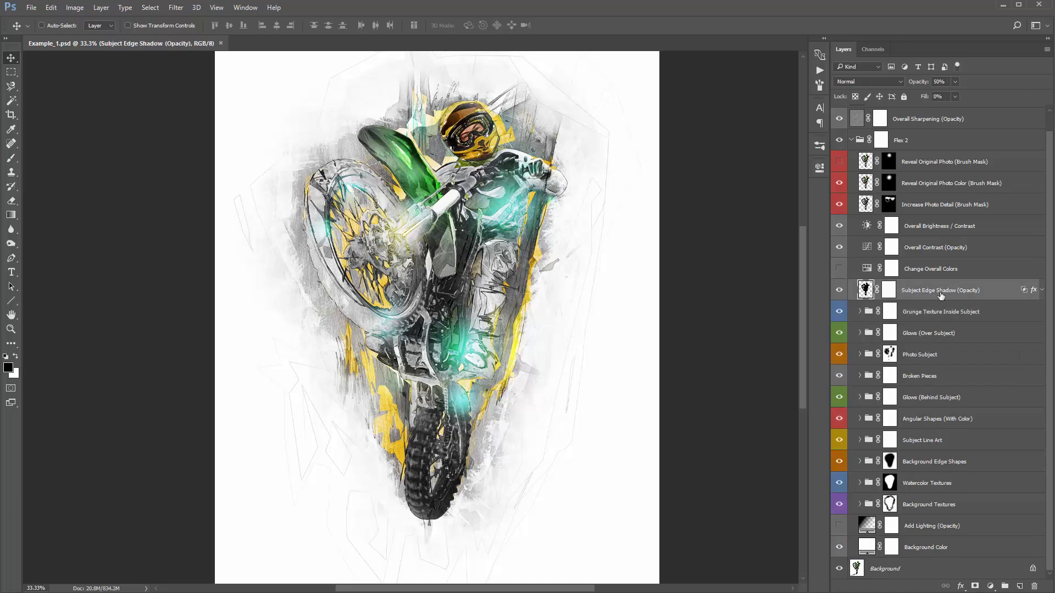
{"action": "left_click", "coordinate": [839, 290]}
{"action": "left_click", "coordinate": [838, 291]}
{"action": "left_click", "coordinate": [836, 291]}
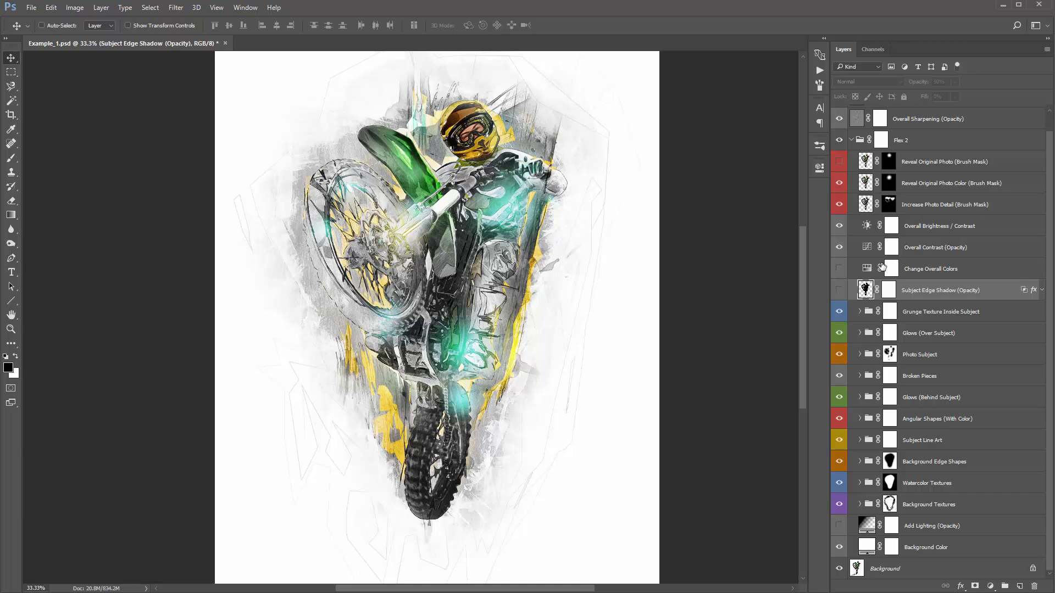
{"action": "left_click", "coordinate": [837, 292]}
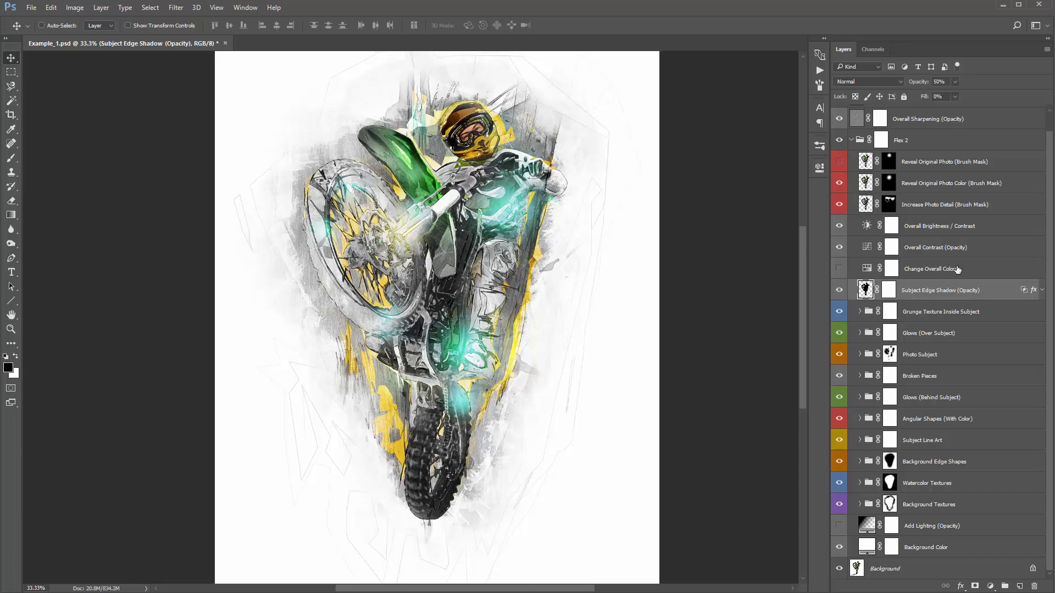
{"action": "left_click_drag", "start_coordinate": [913, 84], "coordinate": [941, 83]}
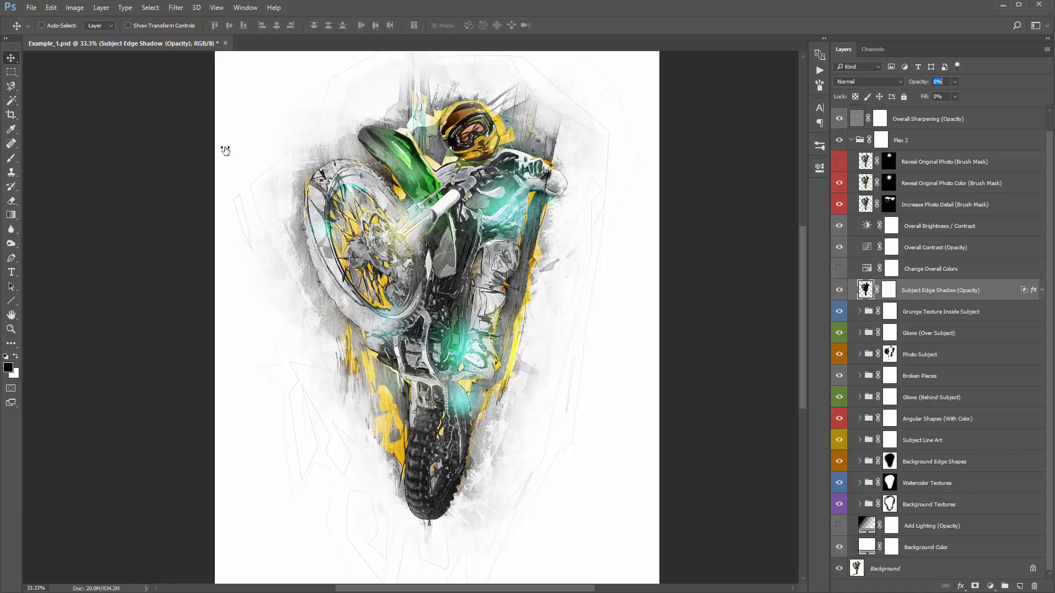
{"action": "left_click_drag", "start_coordinate": [378, 156], "coordinate": [573, 150]}
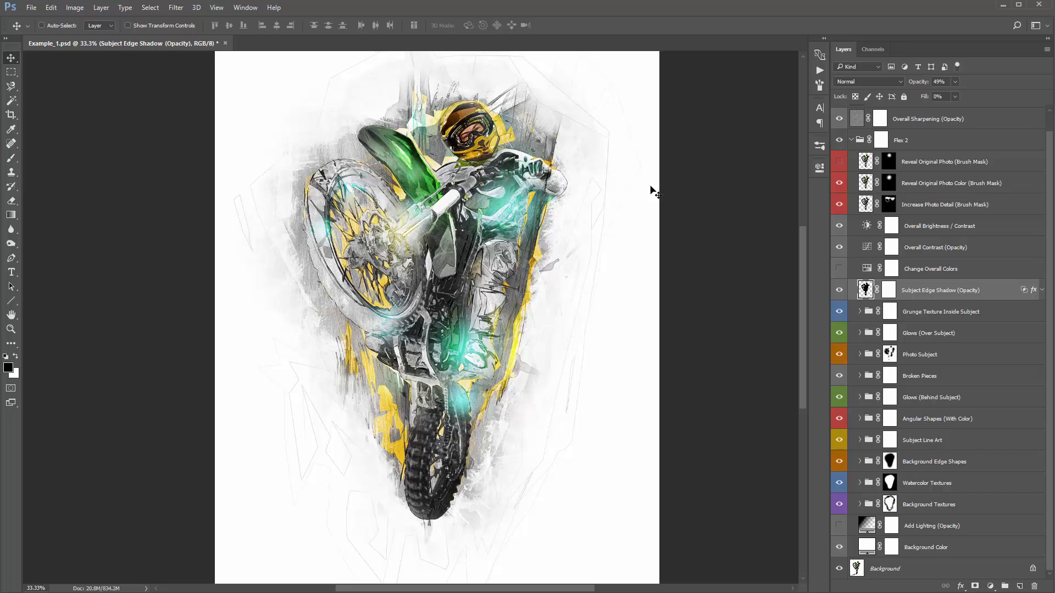
Expand the Photo Subject group and select its layers from Increase Photo Sharpness through Photo Backing for review
{"action": "left_click", "coordinate": [976, 311]}
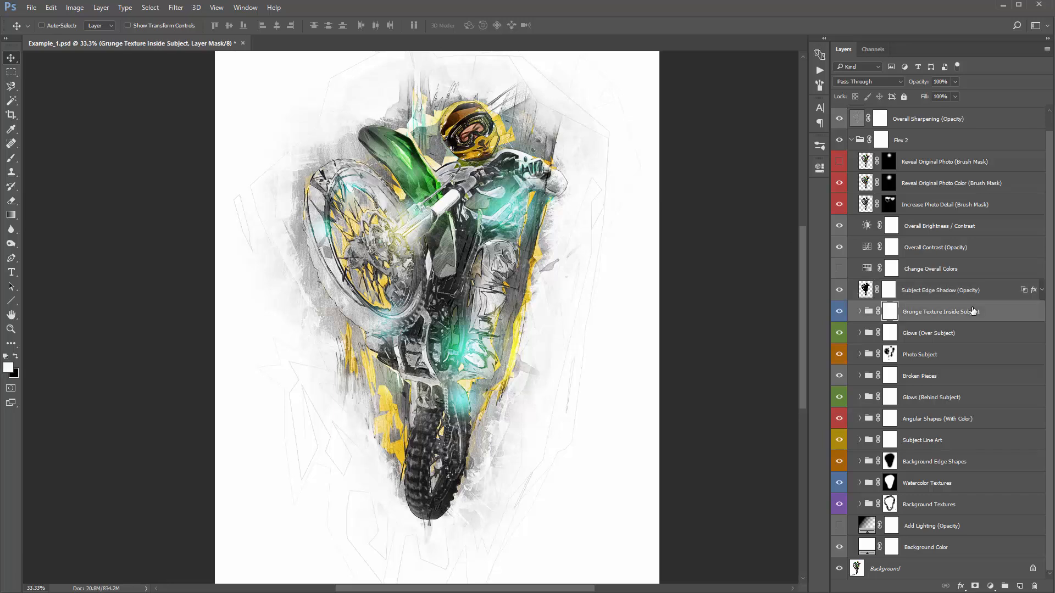
{"action": "left_click", "coordinate": [937, 356]}
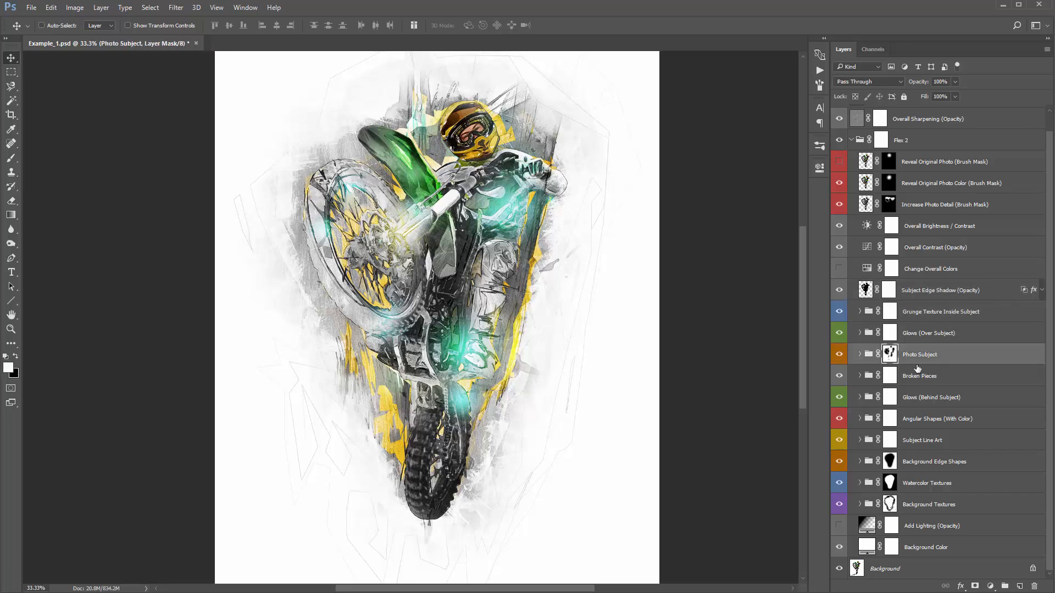
{"action": "left_click", "coordinate": [860, 355]}
{"action": "scroll", "coordinate": [867, 302], "scroll_direction": "down", "scroll_amount": 3}
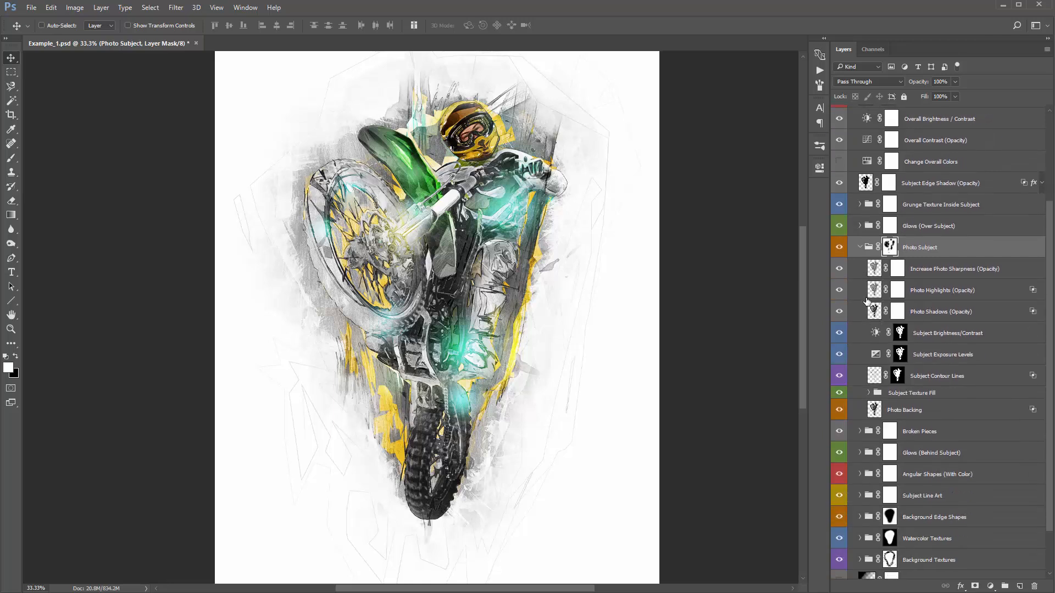
{"action": "left_click", "coordinate": [944, 268]}
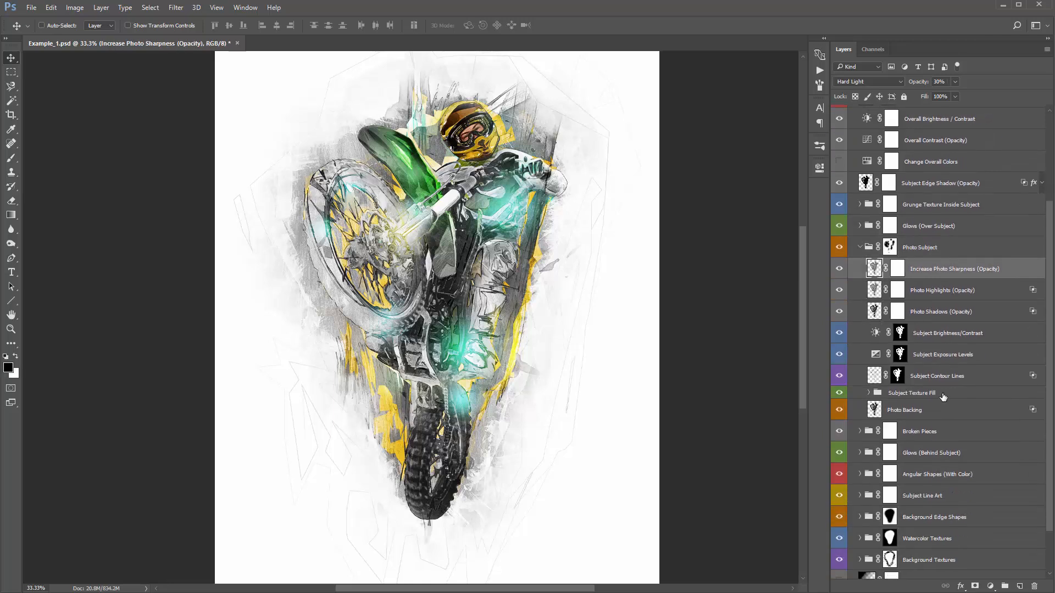
{"action": "left_click", "coordinate": [942, 409], "text": "shift"}
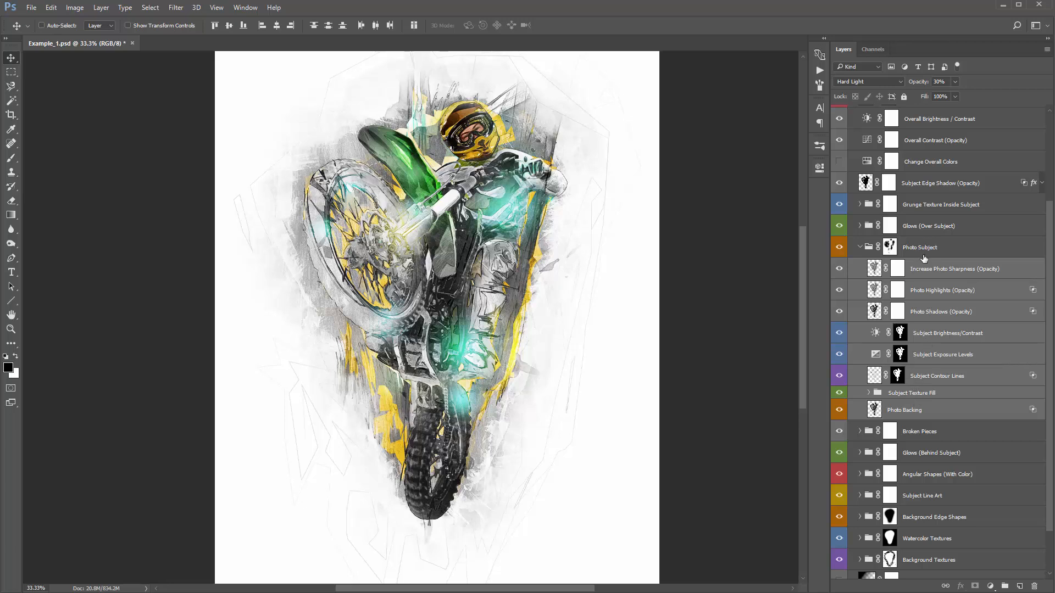
Set the Increase Photo Sharpness layer's opacity to 100%
{"action": "left_click", "coordinate": [931, 271]}
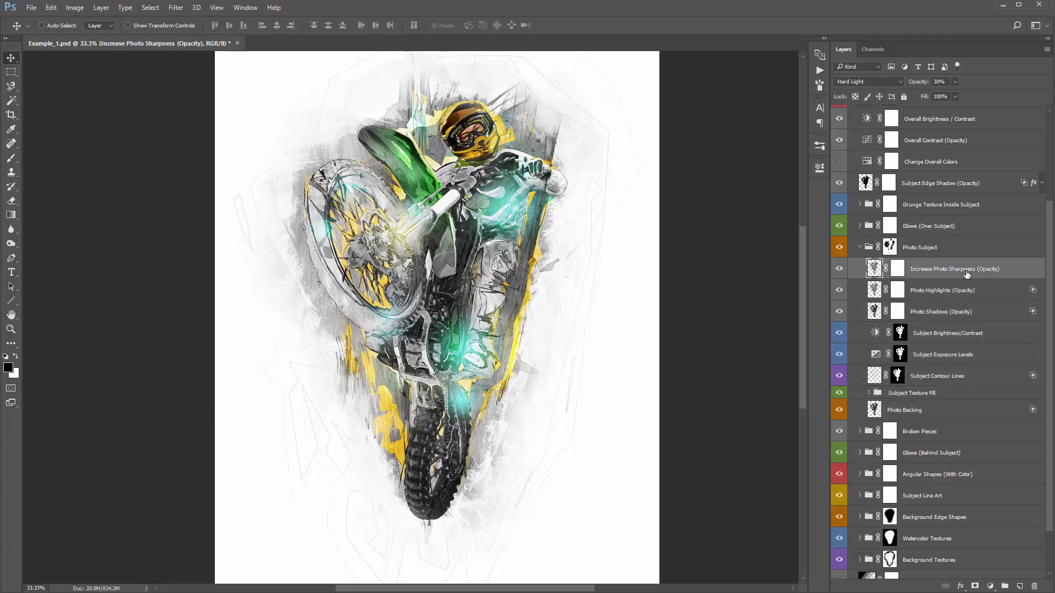
{"action": "left_click_drag", "start_coordinate": [912, 85], "coordinate": [791, 165]}
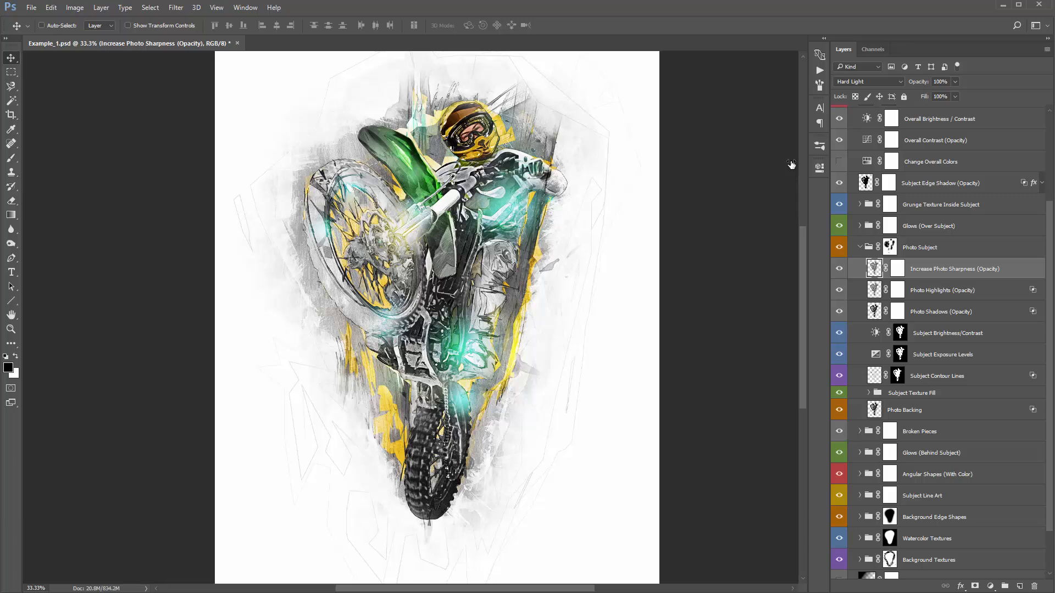
Compare the Photo Highlights layer hidden and shown, leaving it visible
{"action": "left_click", "coordinate": [932, 290]}
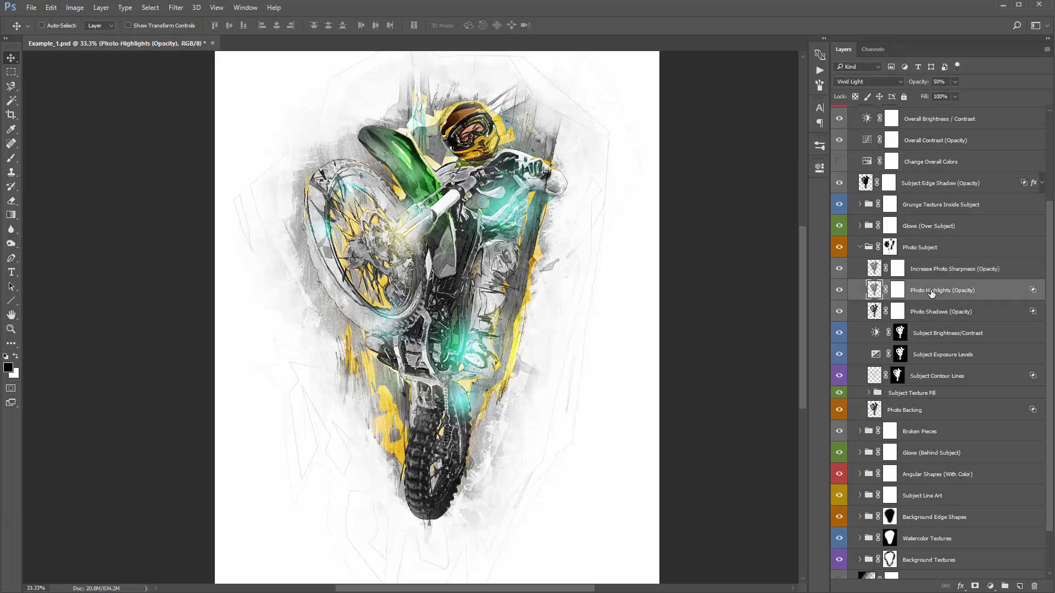
{"action": "left_click", "coordinate": [838, 291]}
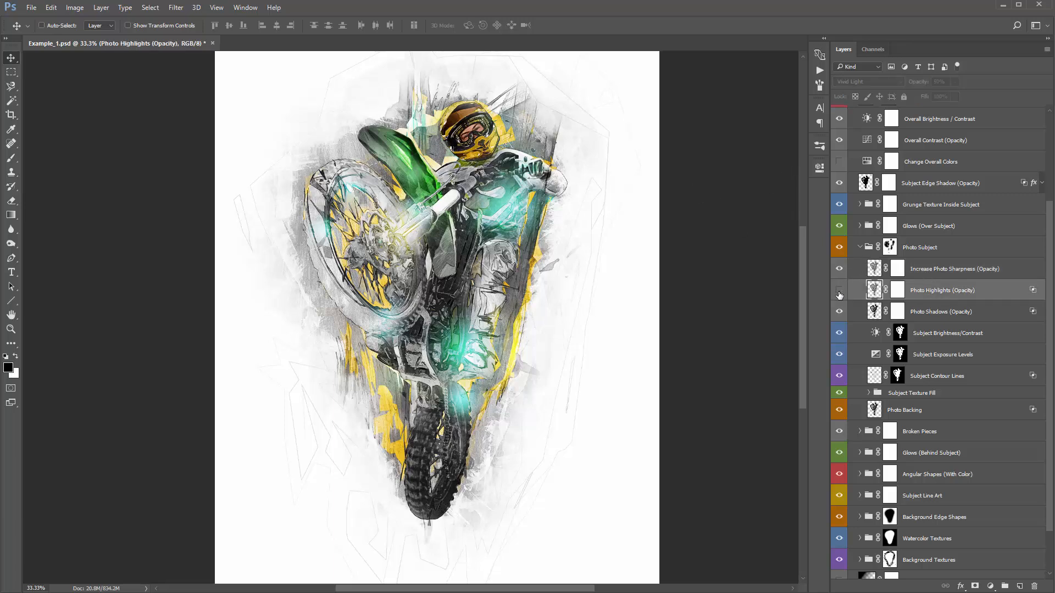
{"action": "left_click", "coordinate": [838, 292]}
{"action": "left_click", "coordinate": [838, 292]}
{"action": "left_click", "coordinate": [839, 293]}
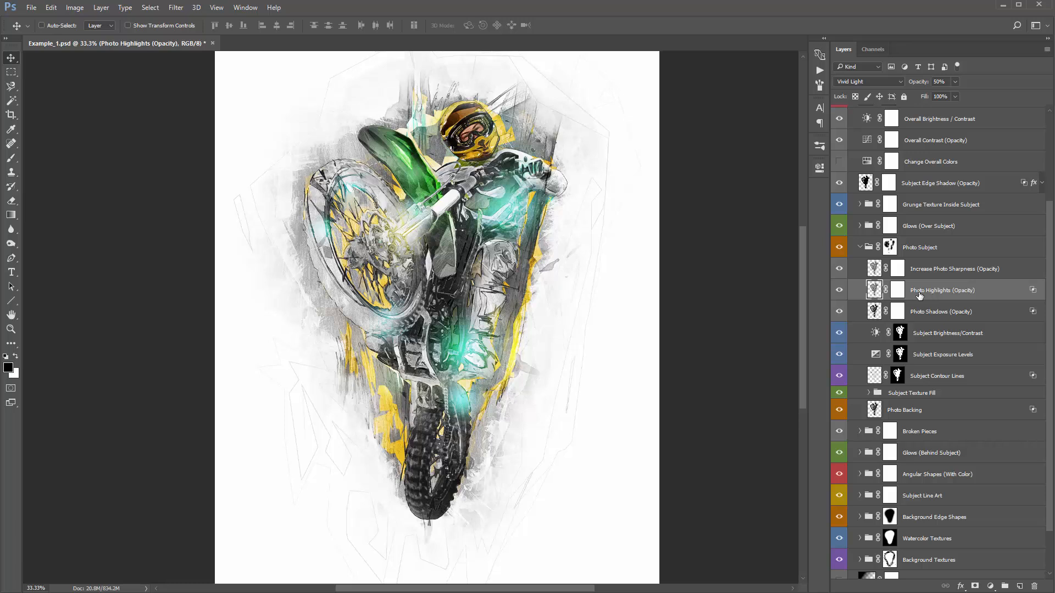
Compare the Photo Shadows layer hidden and shown, leaving it visible
{"action": "left_click", "coordinate": [939, 310]}
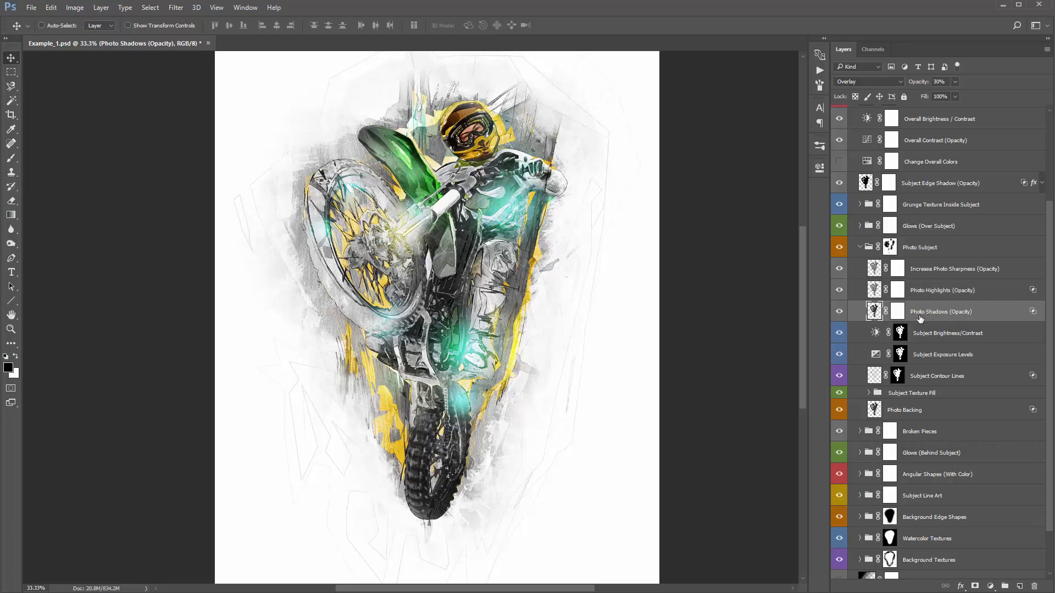
{"action": "left_click", "coordinate": [839, 312]}
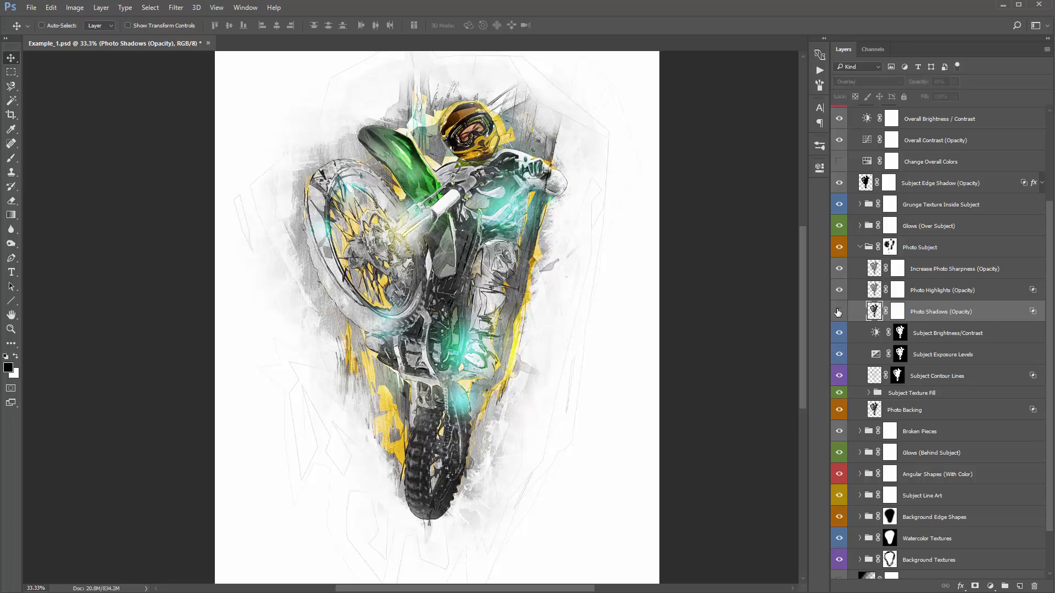
{"action": "left_click", "coordinate": [838, 311]}
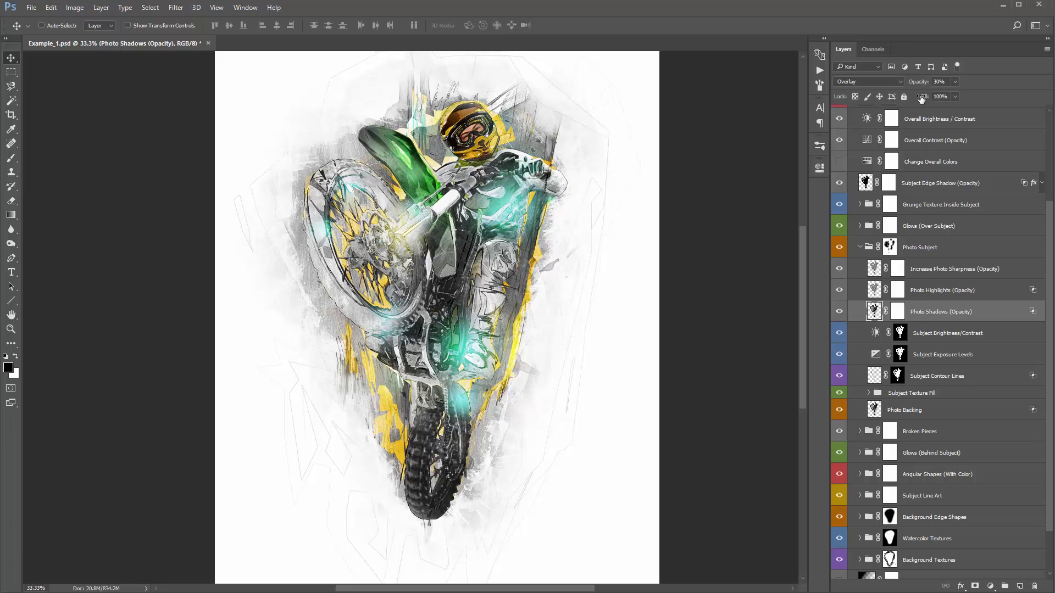
Try the Photo Shadows layer at 100% opacity, and return its opacity to 30%
{"action": "left_click", "coordinate": [940, 81]}
{"action": "type", "text": "100"}
{"action": "key", "text": "Return"}
{"action": "left_click_drag", "start_coordinate": [918, 81], "coordinate": [808, 106]}
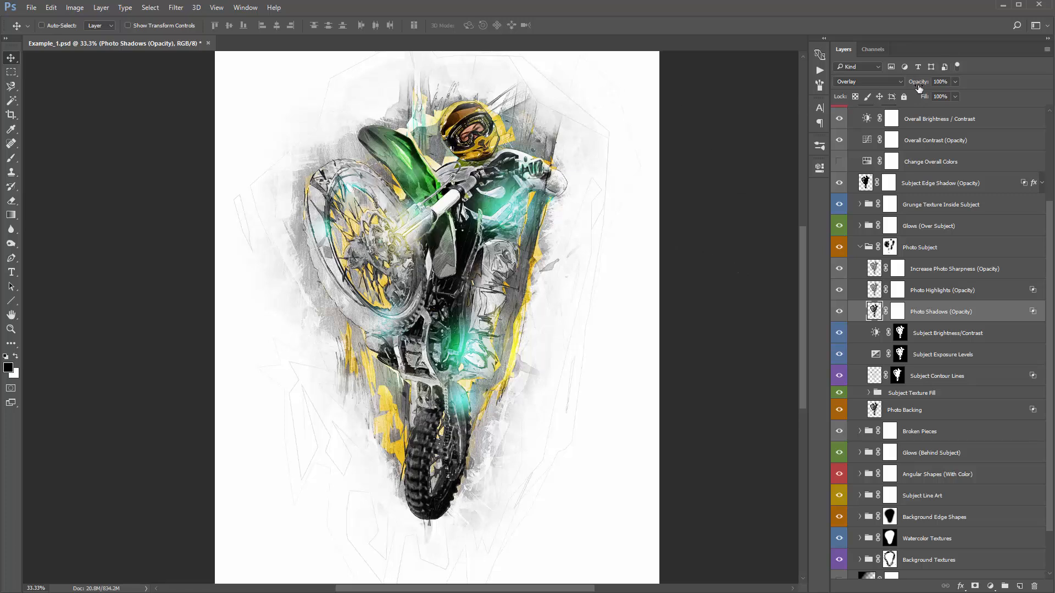
{"action": "left_click_drag", "start_coordinate": [918, 88], "coordinate": [786, 88]}
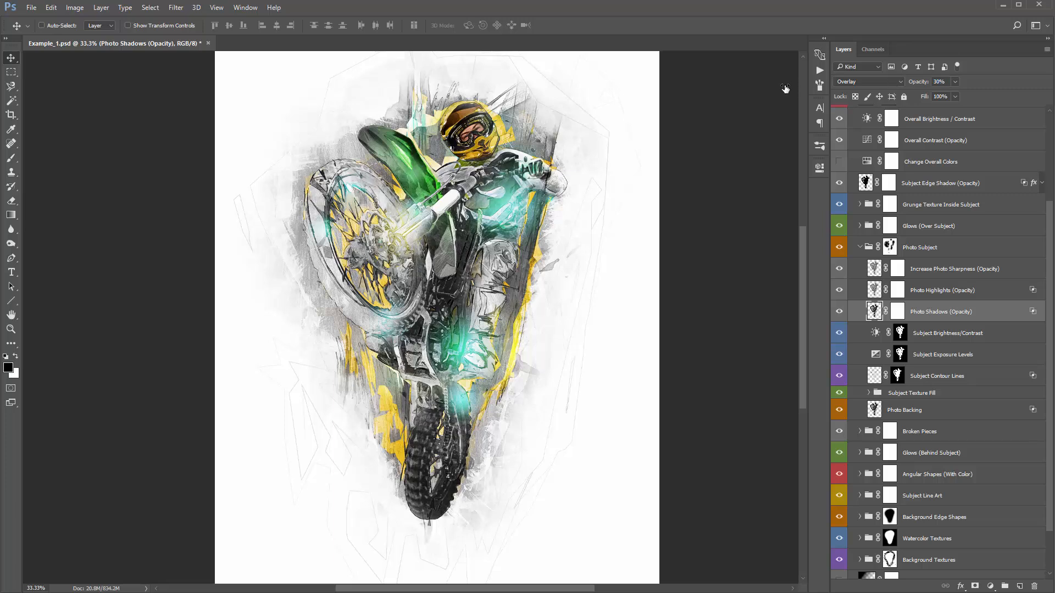
Open the Subject Brightness/Contrast adjustment in the Photo Subject group and set its contrast to -4
{"action": "left_click", "coordinate": [961, 333]}
{"action": "scroll", "coordinate": [928, 297], "scroll_direction": "down", "scroll_amount": 3}
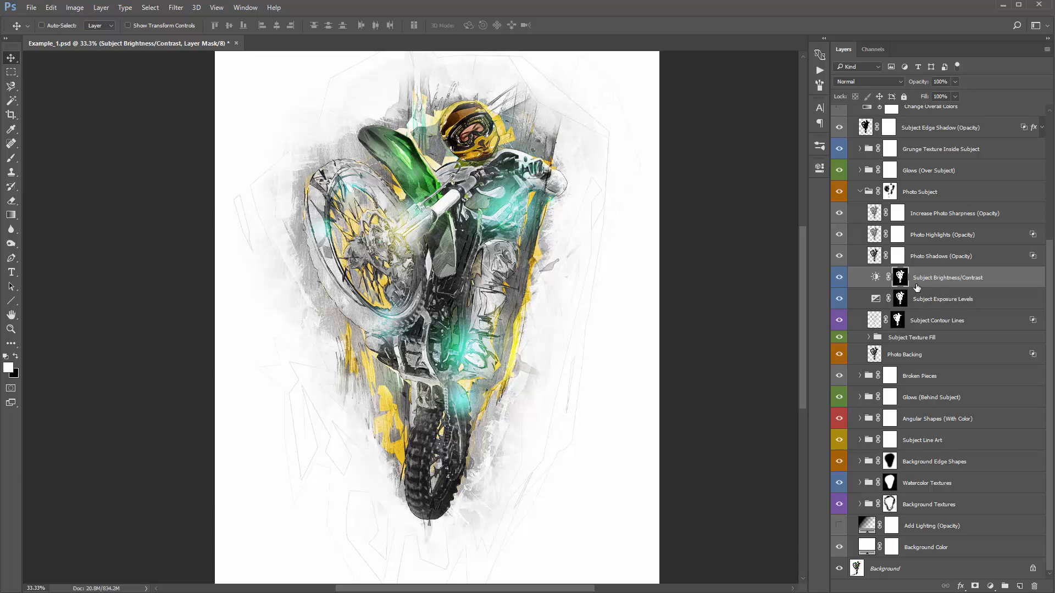
{"action": "double_click", "coordinate": [876, 276]}
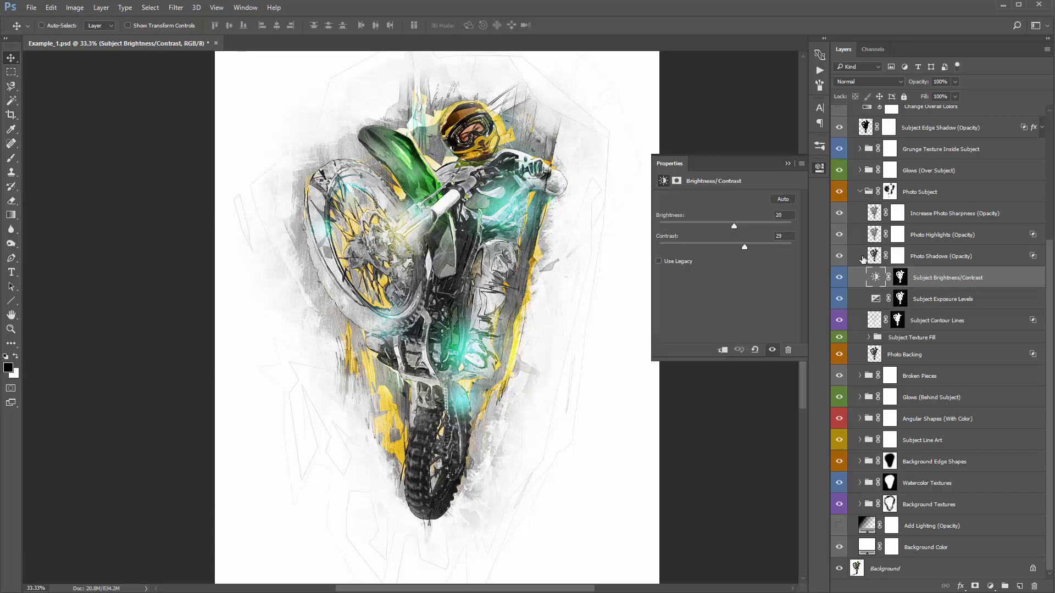
{"action": "left_click_drag", "start_coordinate": [753, 228], "coordinate": [773, 248]}
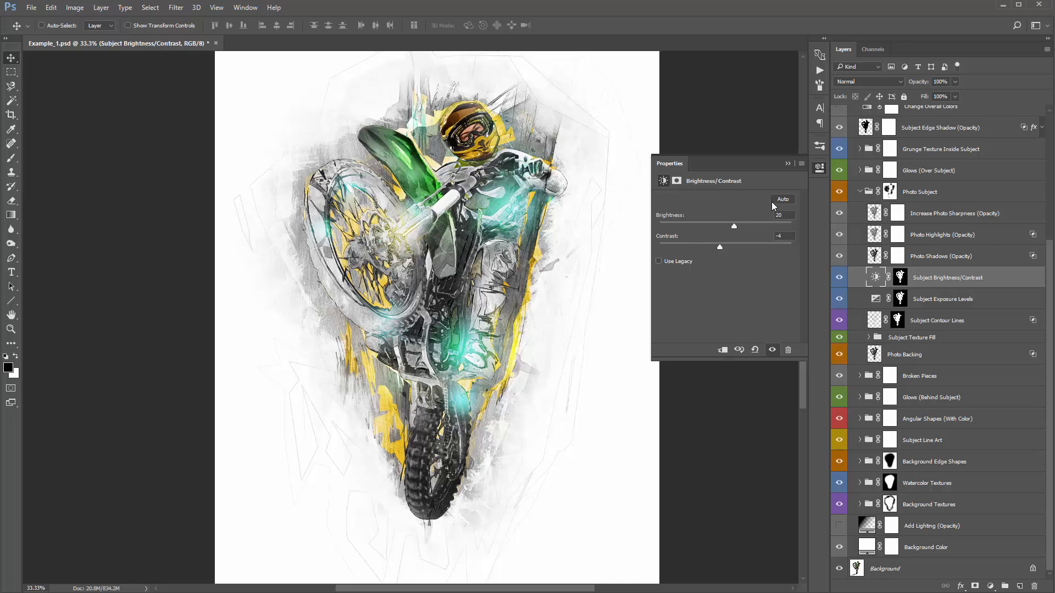
Collapse the adjustment properties and compare the Subject Texture Fill group hidden and shown, leaving it visible
{"action": "left_click", "coordinate": [786, 164]}
{"action": "left_click", "coordinate": [942, 322]}
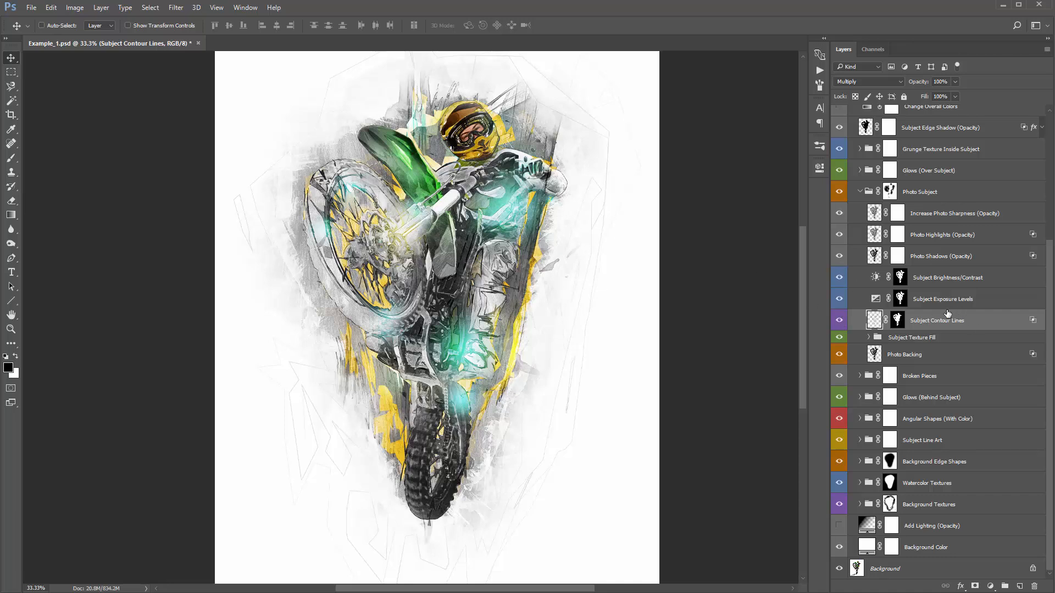
{"action": "left_click", "coordinate": [912, 337]}
{"action": "left_click", "coordinate": [838, 337]}
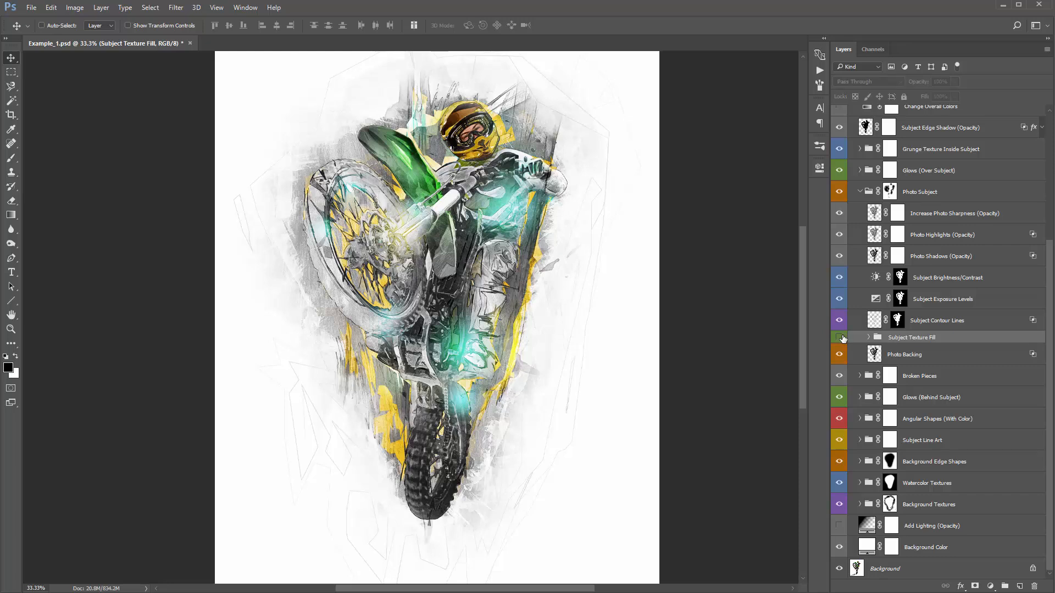
{"action": "left_click", "coordinate": [839, 338]}
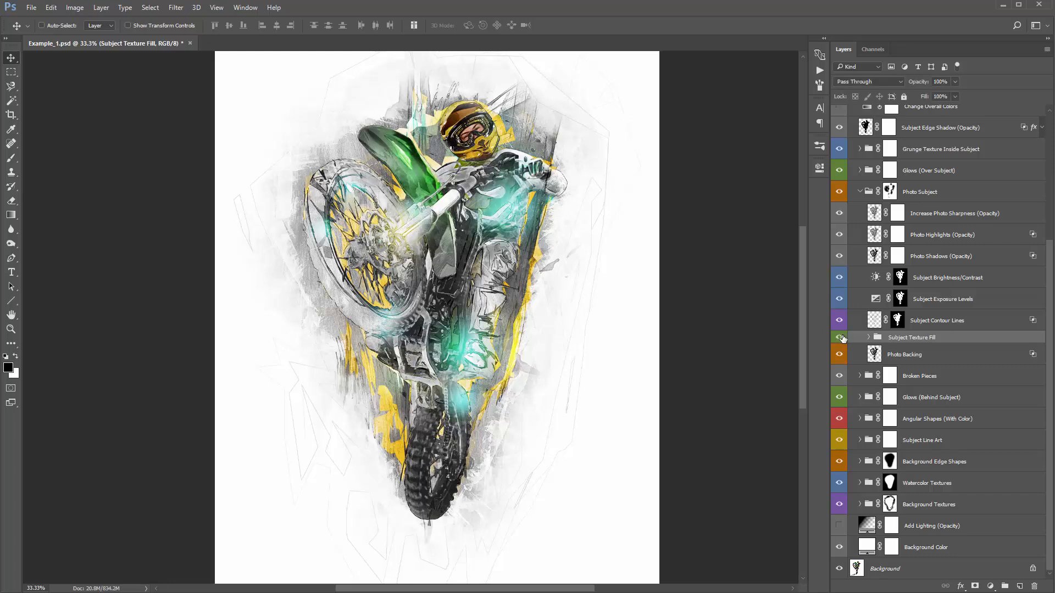
Expand the Subject Texture Fill group, review its layers from Area_1 Brightness through Area_5 (Shadows), and select Area_1 (Highlights)
{"action": "left_click", "coordinate": [869, 337]}
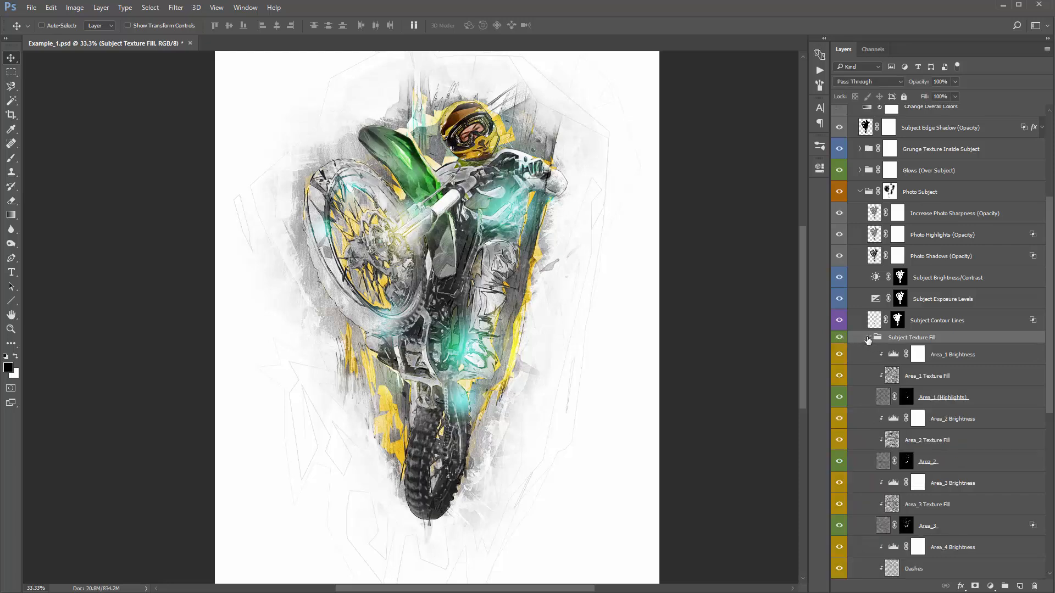
{"action": "scroll", "coordinate": [922, 317], "scroll_direction": "down", "scroll_amount": 3}
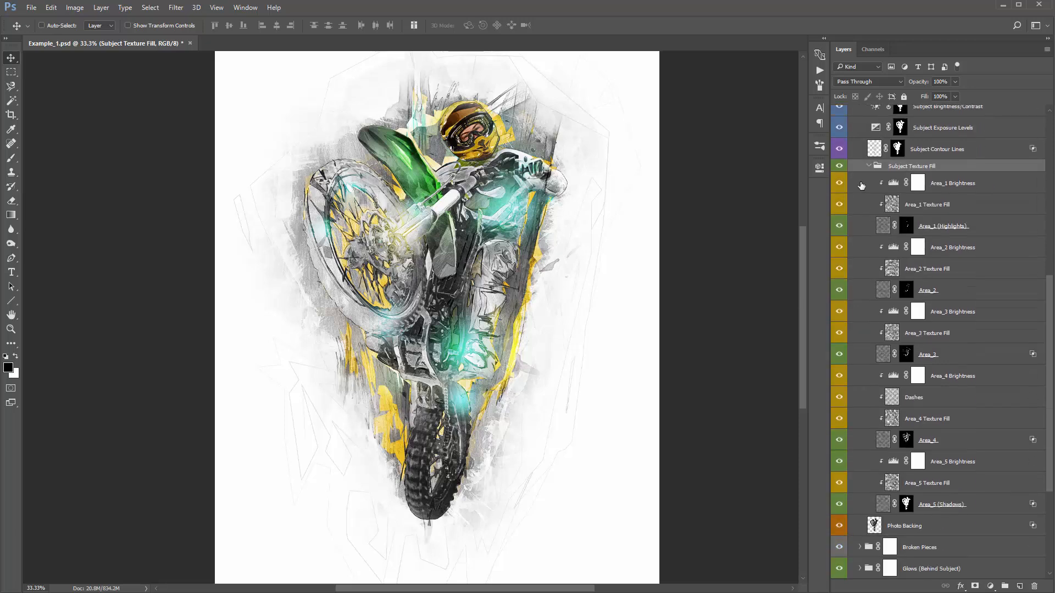
{"action": "left_click", "coordinate": [973, 191]}
{"action": "left_click", "coordinate": [955, 504], "text": "shift"}
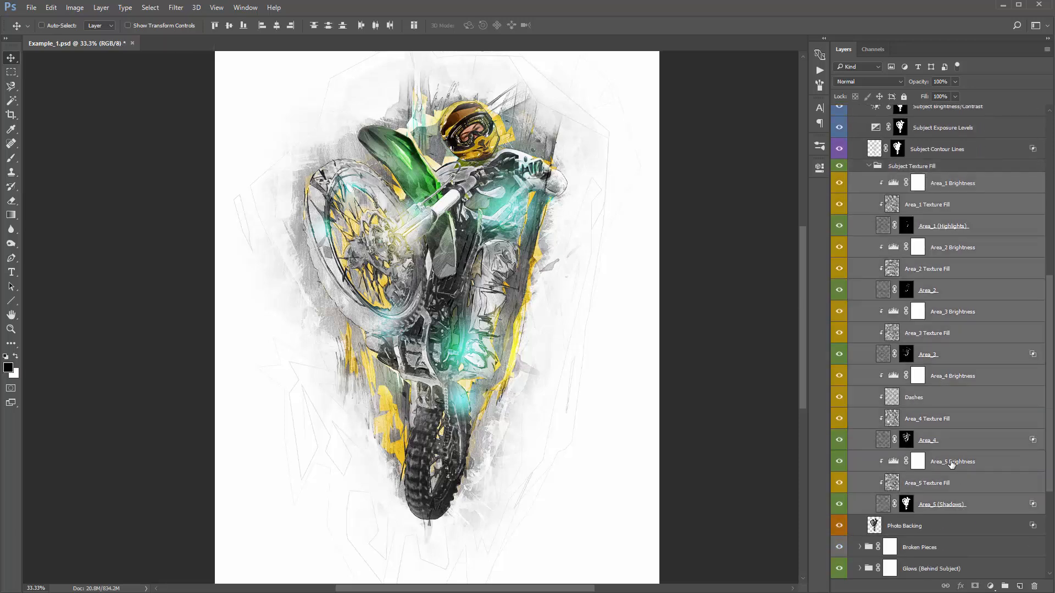
{"action": "left_click", "coordinate": [965, 230]}
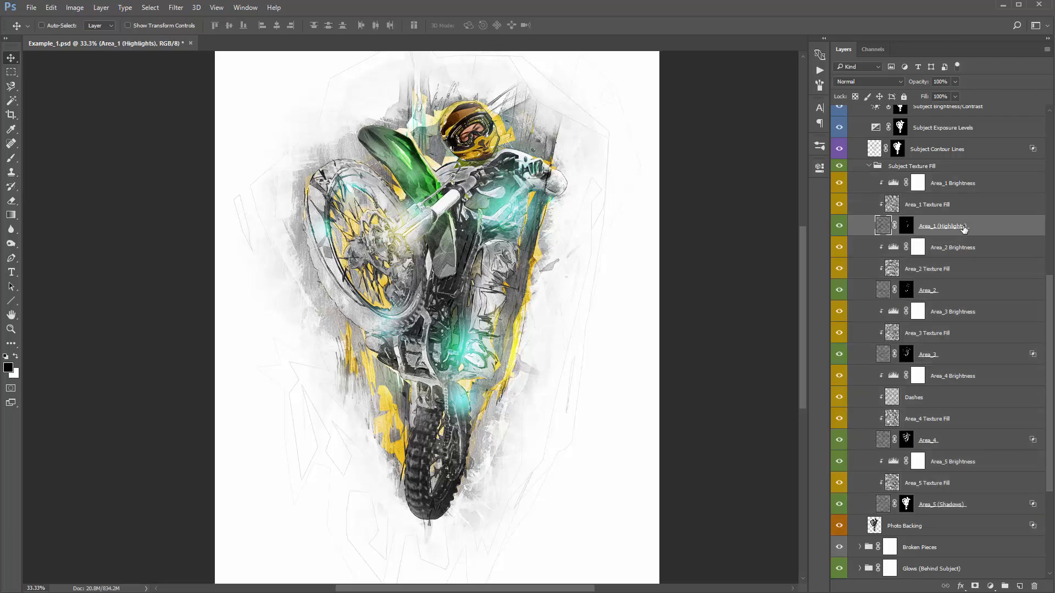
Select the Area_1 (Highlights), Area_2, Area_3 and Area_4 layers together, and return to Area_1 (Highlights) alone
{"action": "left_click", "coordinate": [960, 296], "text": "ctrl"}
{"action": "left_click", "coordinate": [961, 352], "text": "ctrl"}
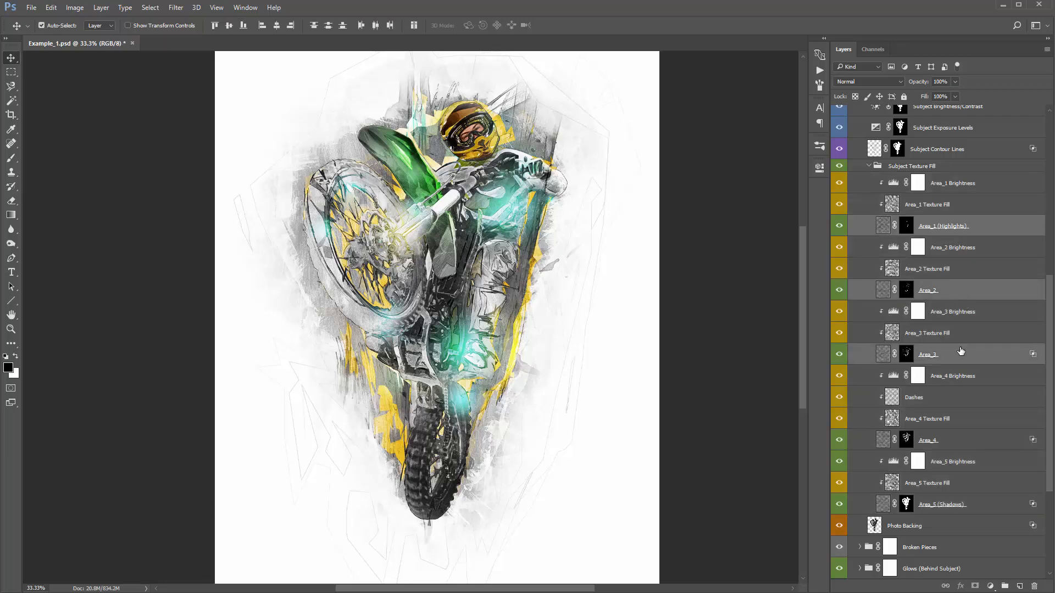
{"action": "left_click", "coordinate": [956, 437], "text": "ctrl"}
{"action": "left_click", "coordinate": [932, 233]}
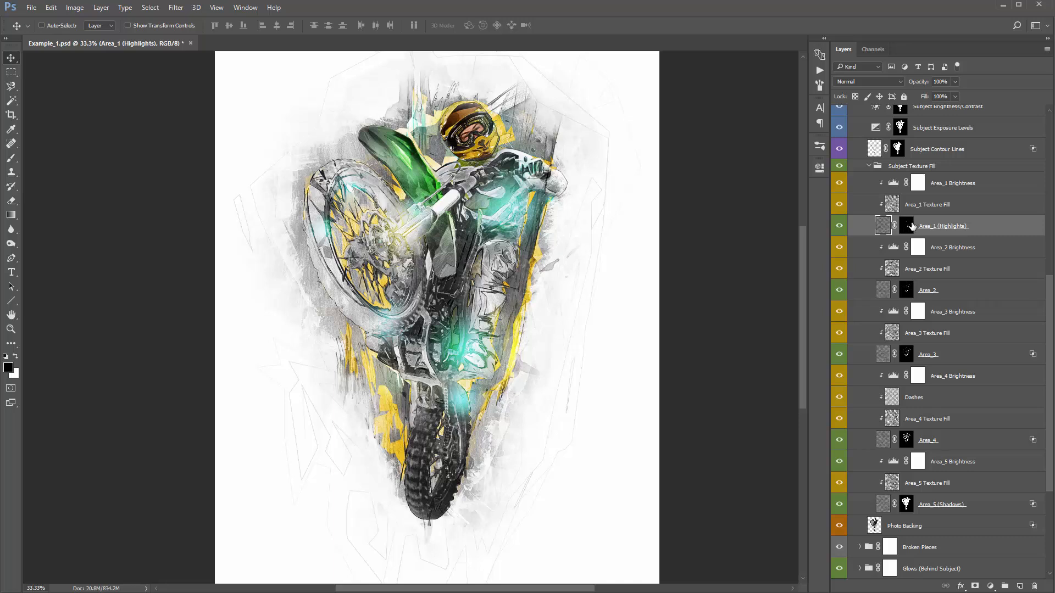
View the Area_1 (Highlights) layer mask on its own in the canvas and return to the full artwork
{"action": "left_click", "coordinate": [907, 228]}
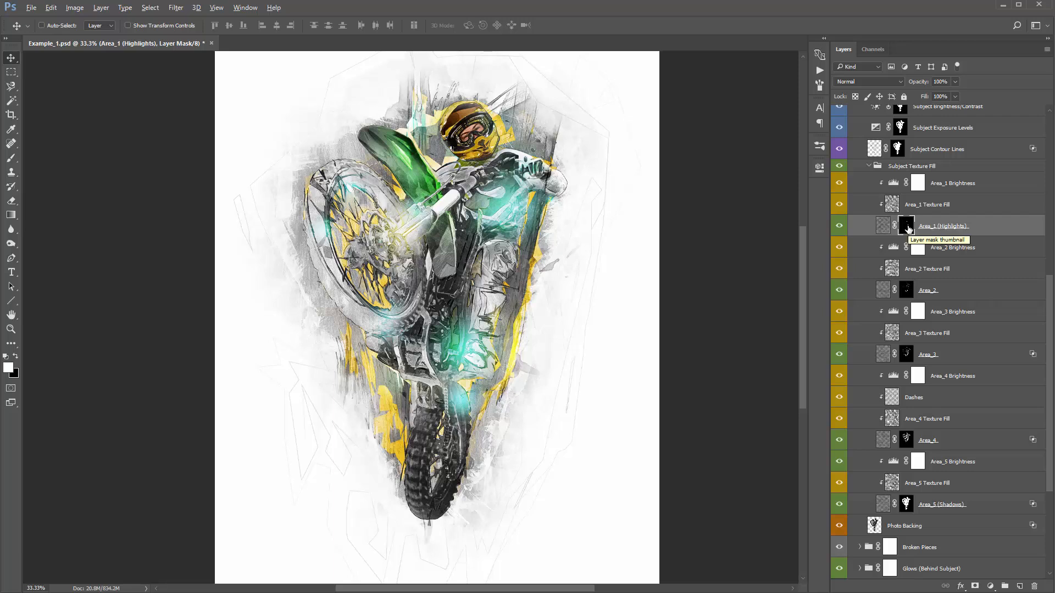
{"action": "left_click", "coordinate": [907, 226], "text": "alt"}
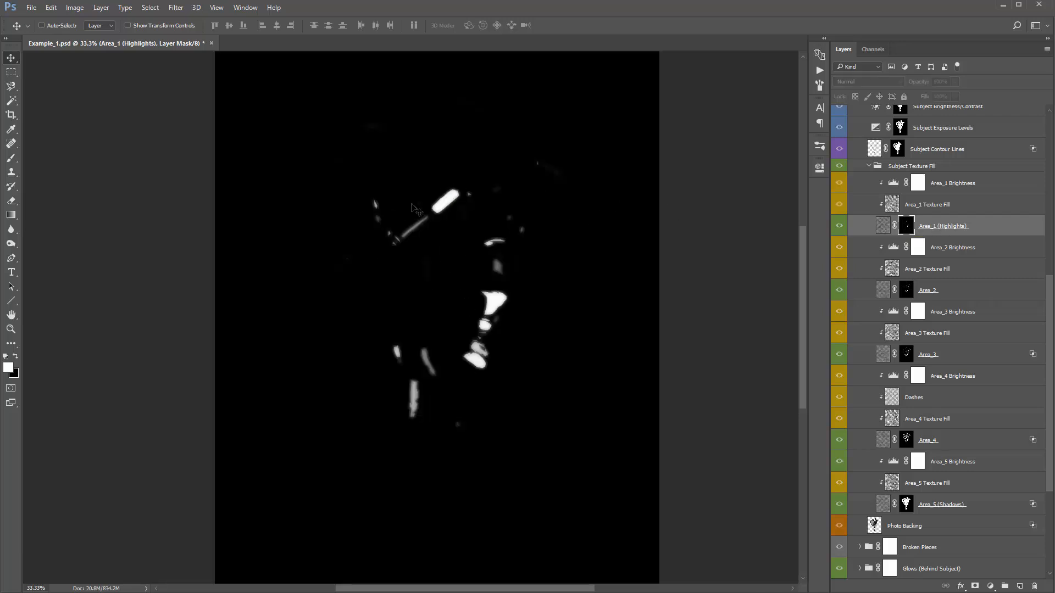
{"action": "left_click", "coordinate": [882, 226]}
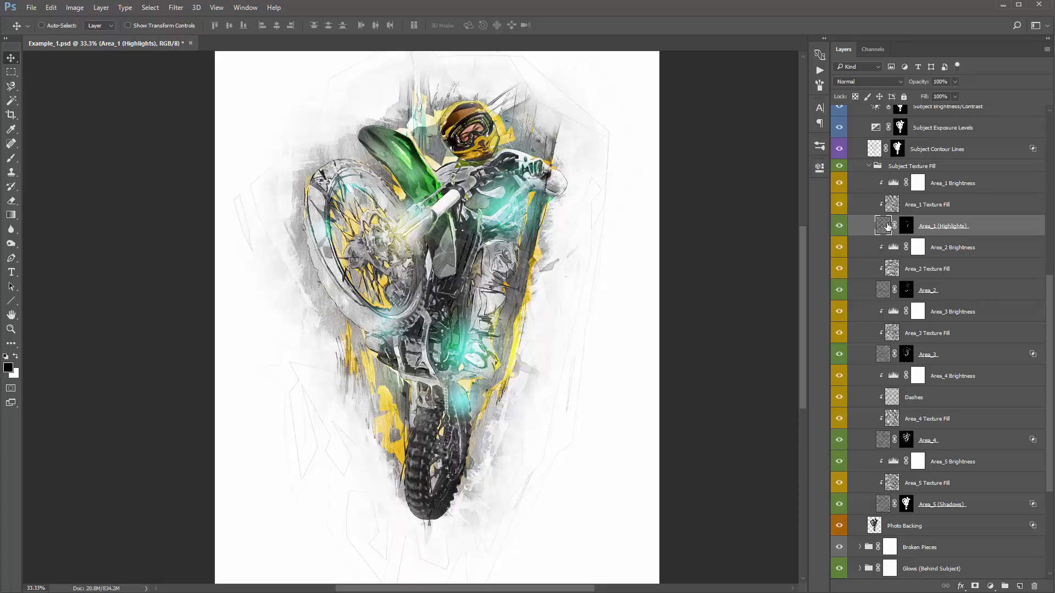
{"action": "left_click", "coordinate": [907, 227], "text": "alt"}
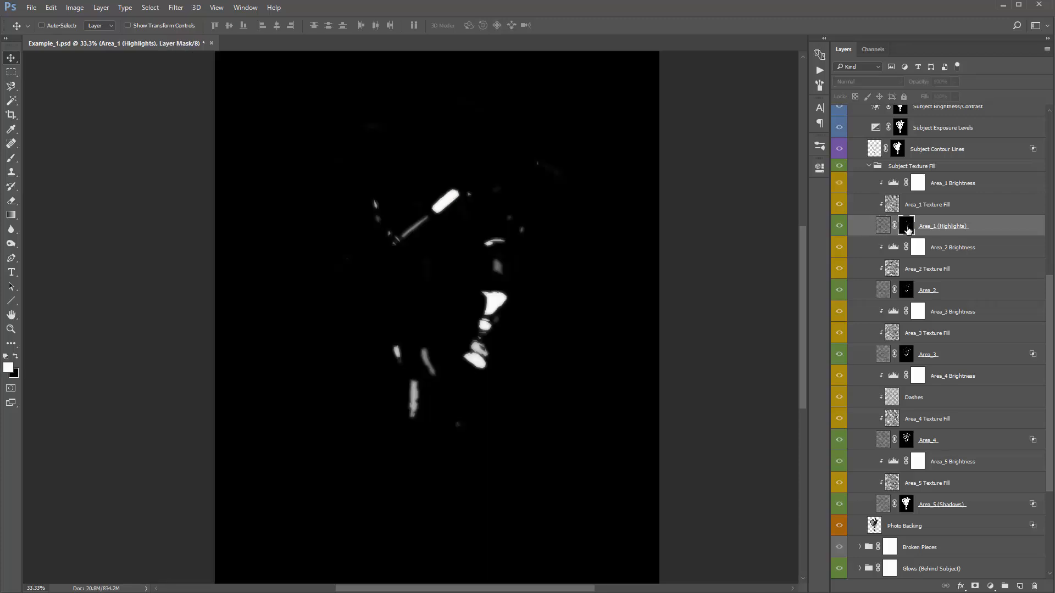
{"action": "left_click", "coordinate": [907, 227], "text": "alt"}
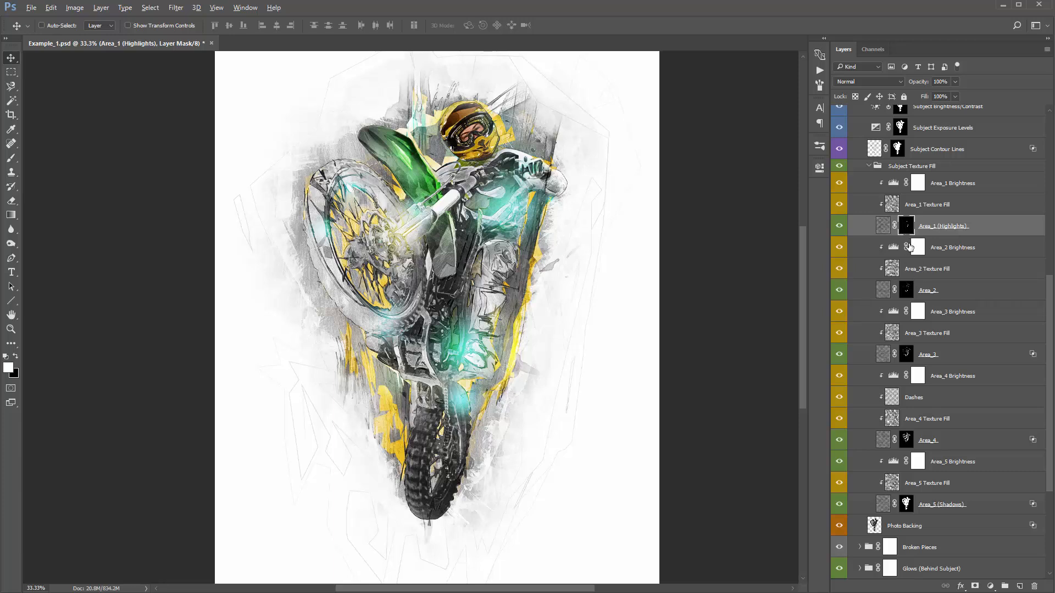
Inspect the layer masks of Area_2, Area_3, Area_4 and Area_5 (Shadows) in turn, and return to the full artwork
{"action": "left_click", "coordinate": [906, 291], "text": "alt"}
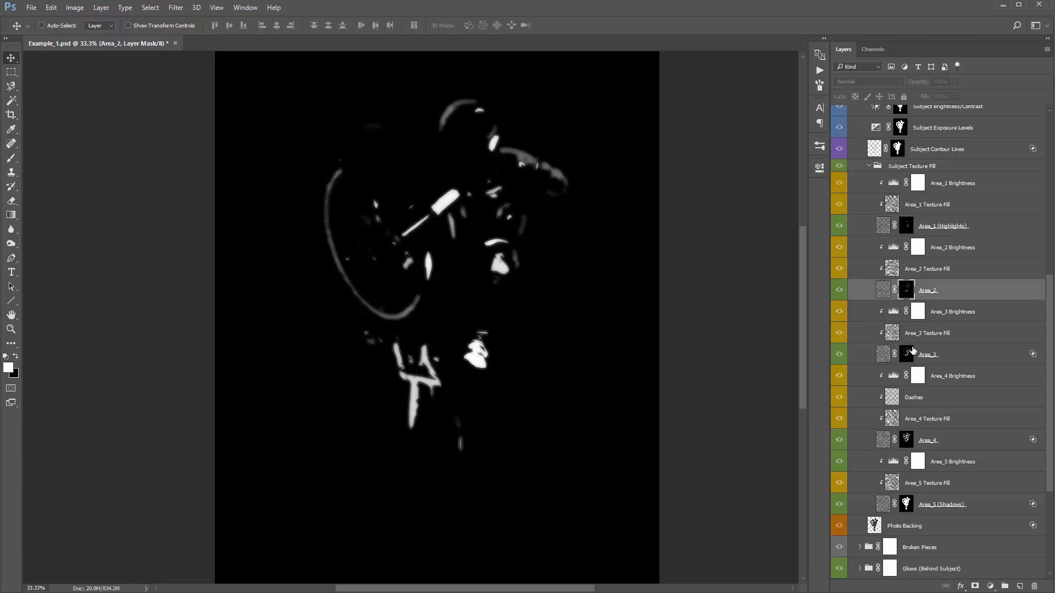
{"action": "left_click", "coordinate": [911, 352]}
{"action": "left_click", "coordinate": [908, 356], "text": "alt"}
{"action": "left_click", "coordinate": [908, 443]}
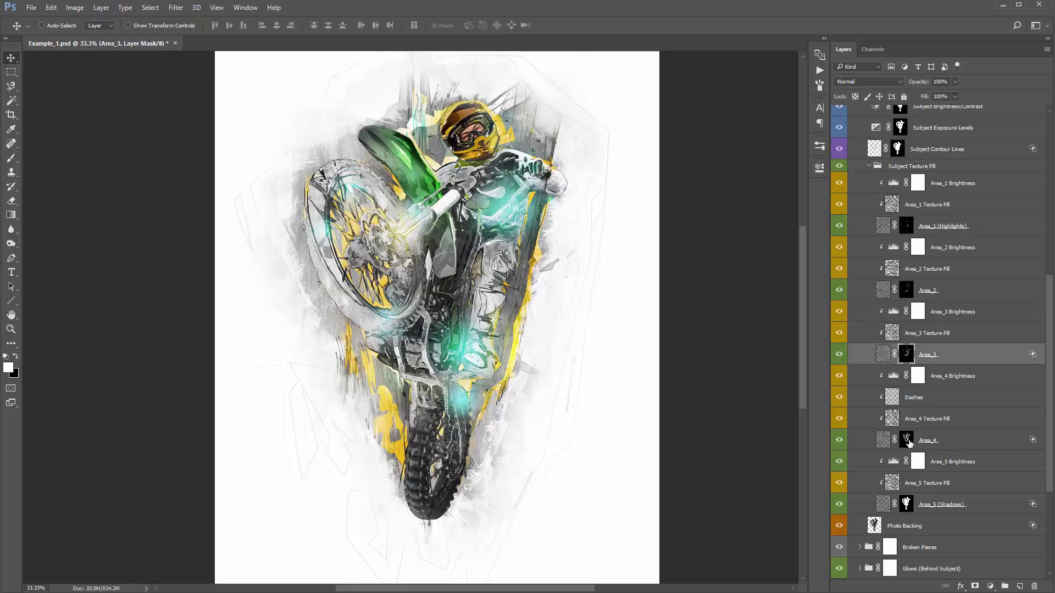
{"action": "left_click", "coordinate": [908, 443], "text": "alt"}
{"action": "left_click", "coordinate": [909, 443]}
{"action": "left_click", "coordinate": [907, 505], "text": "alt"}
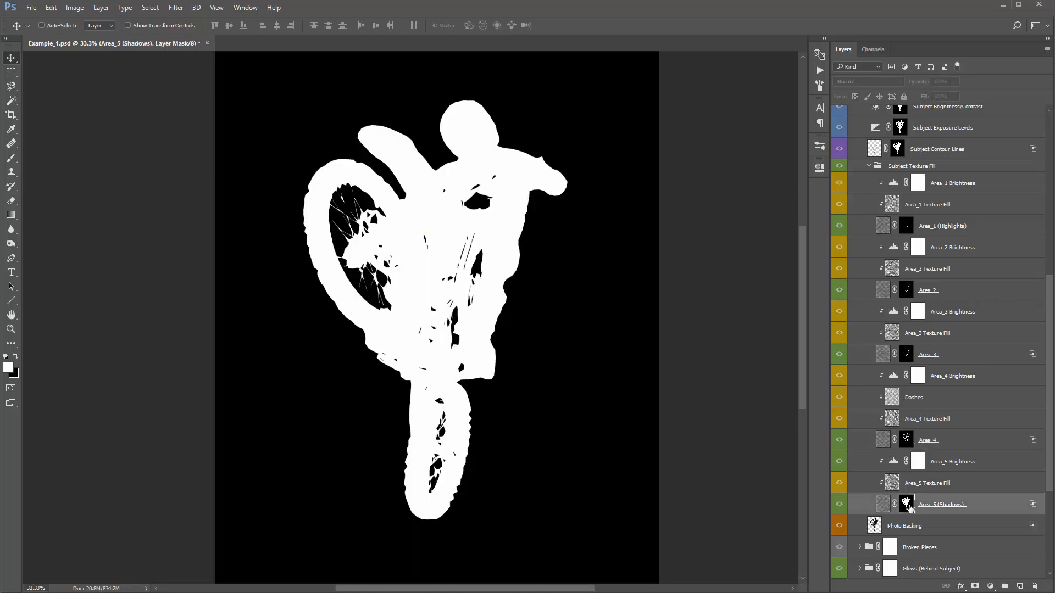
{"action": "left_click", "coordinate": [907, 505]}
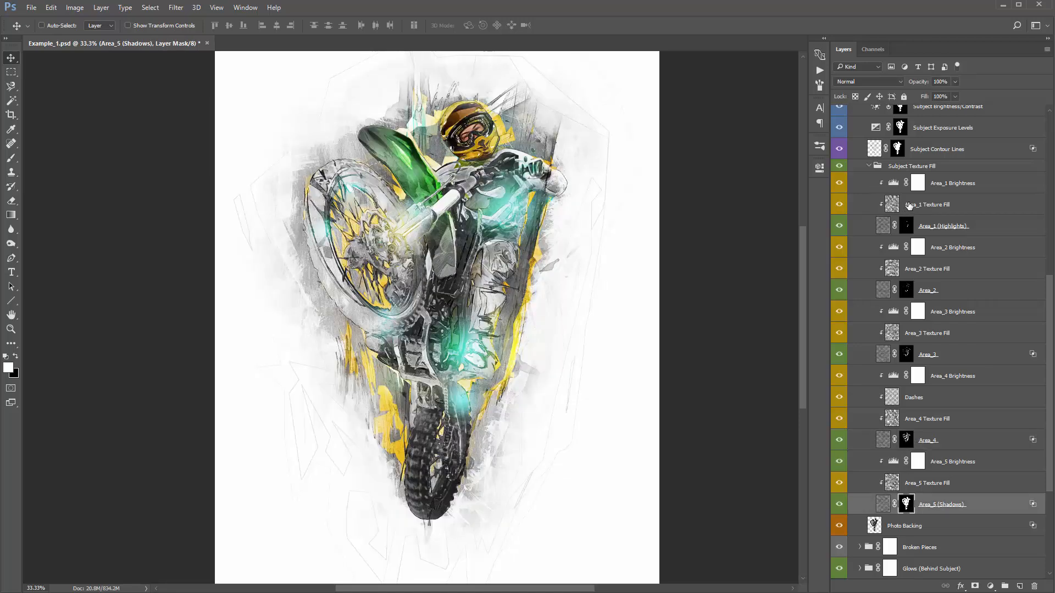
Select the Brightness adjustment layers of Area_1 through Area_5 together, and return to Area_1 Brightness alone
{"action": "left_click", "coordinate": [932, 208]}
{"action": "left_click", "coordinate": [947, 190]}
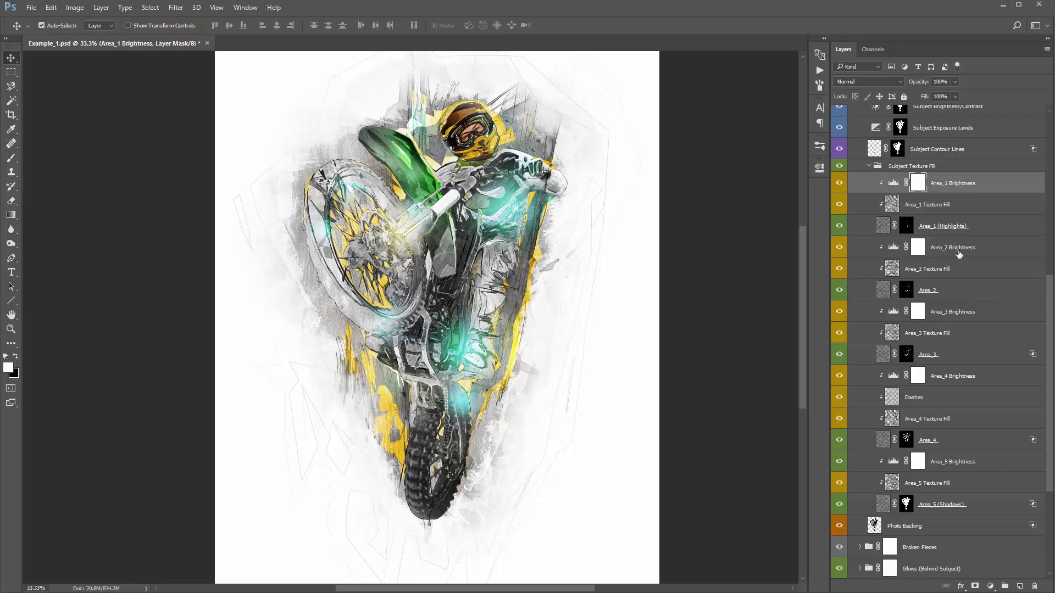
{"action": "left_click", "coordinate": [958, 250], "text": "ctrl"}
{"action": "left_click", "coordinate": [965, 311], "text": "ctrl"}
{"action": "left_click", "coordinate": [966, 373], "text": "ctrl"}
{"action": "left_click", "coordinate": [966, 461], "text": "ctrl"}
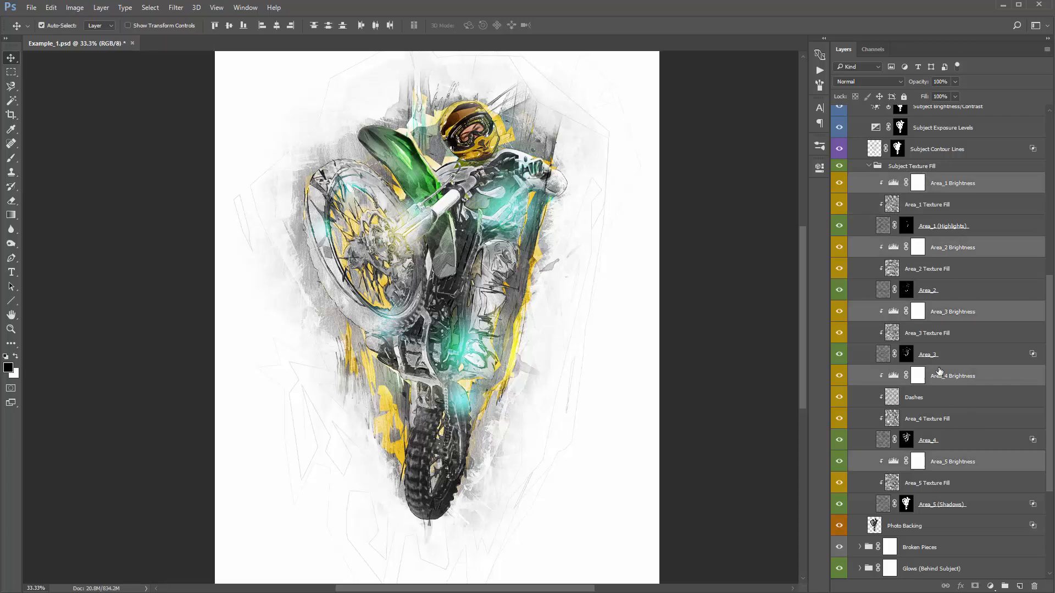
{"action": "left_click", "coordinate": [954, 185]}
Try different shadow output levels on the Area_3 Brightness adjustment, such as 37 and 94
{"action": "left_click", "coordinate": [948, 315]}
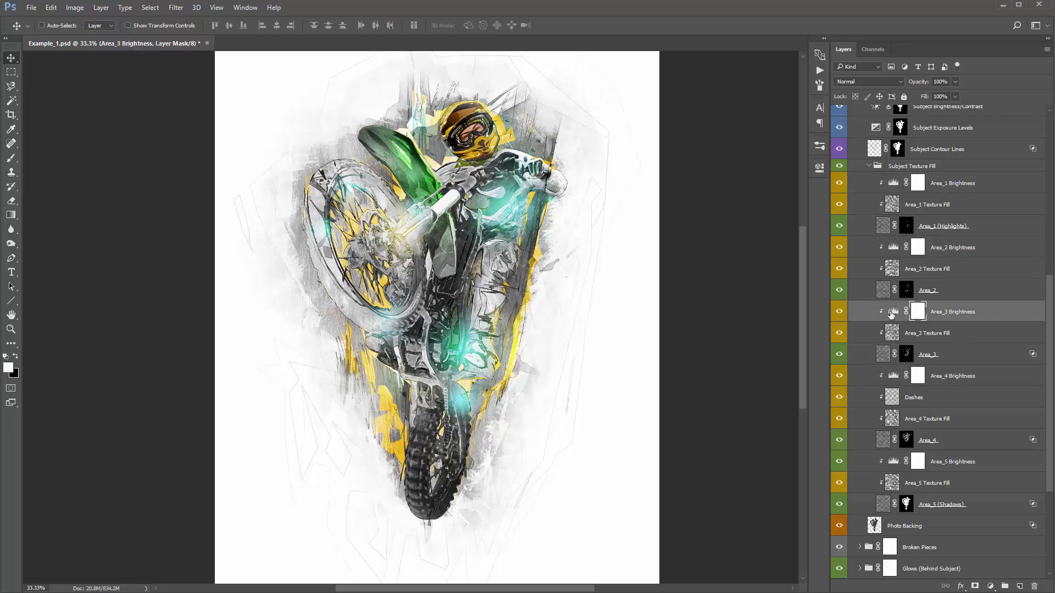
{"action": "double_click", "coordinate": [892, 311]}
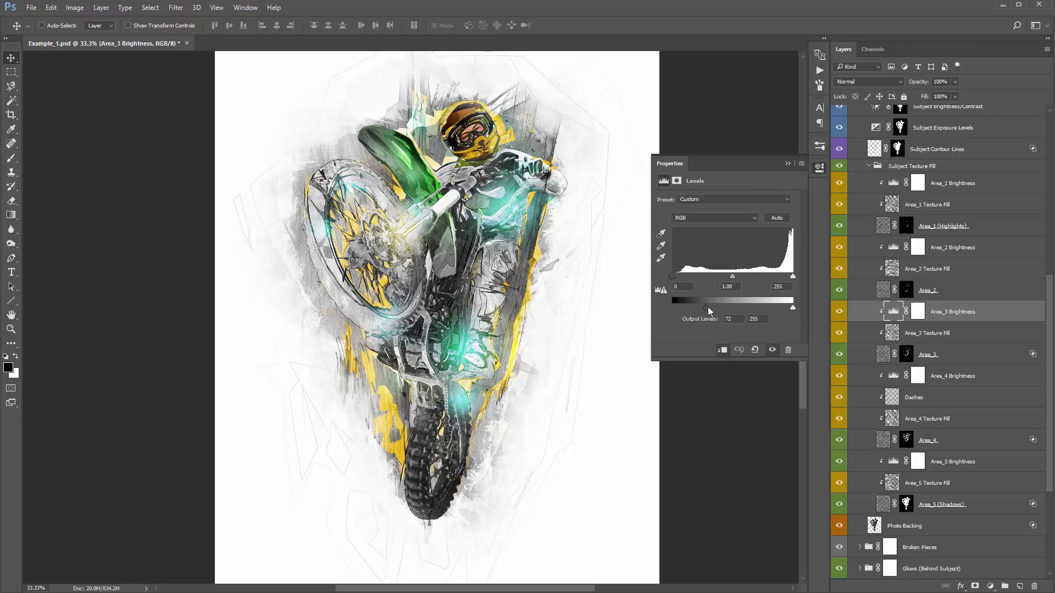
{"action": "left_click_drag", "start_coordinate": [739, 307], "coordinate": [786, 311]}
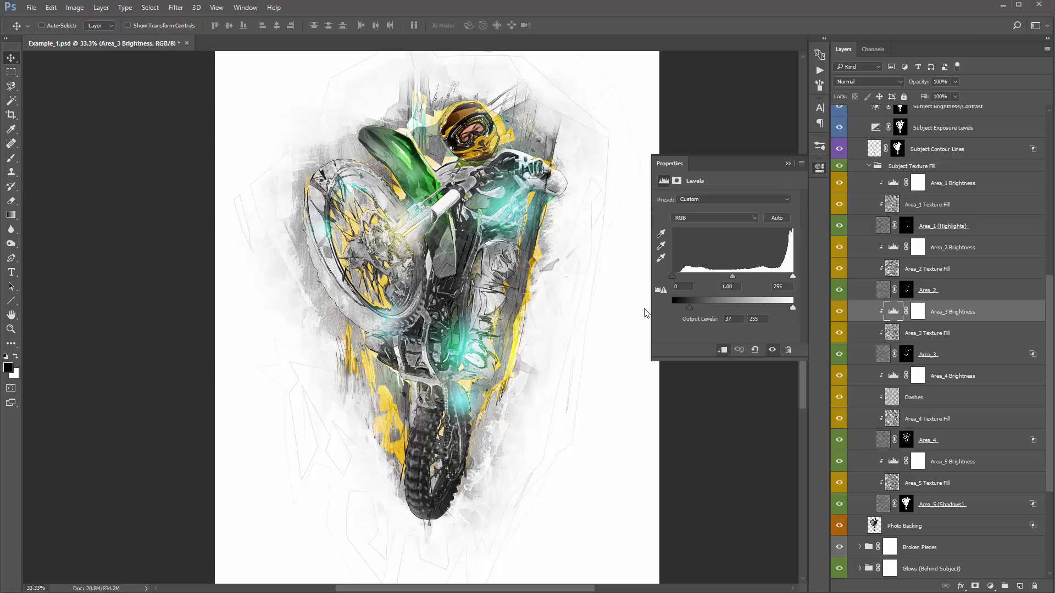
{"action": "mouse_move", "coordinate": [672, 307]}
{"action": "left_mouse_down"}
{"action": "mouse_move", "coordinate": [767, 321]}
{"action": "mouse_move", "coordinate": [706, 321]}
{"action": "mouse_move", "coordinate": [669, 303]}
{"action": "left_mouse_up"}
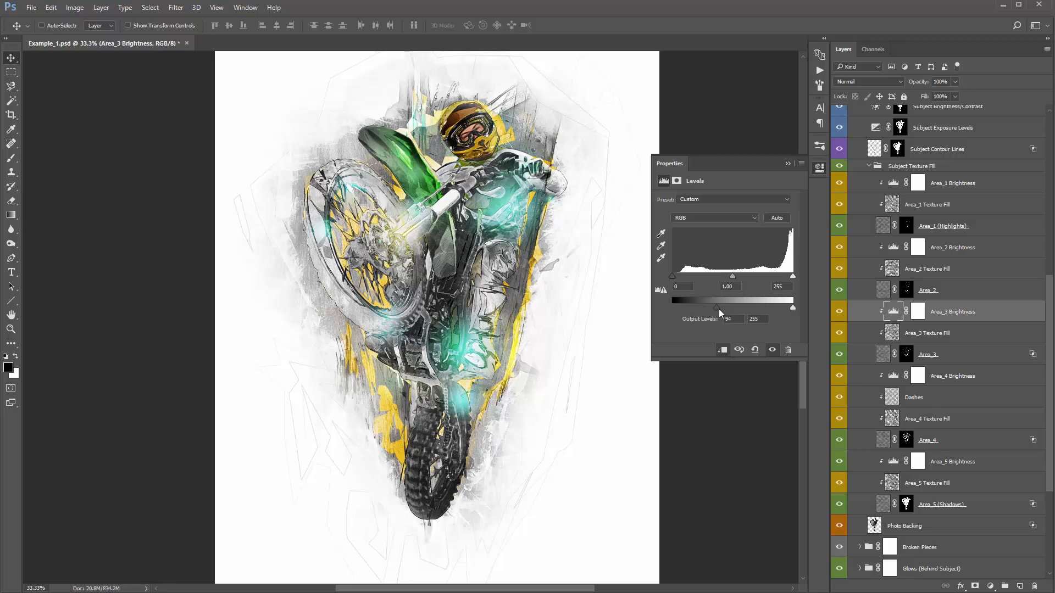
Try a shadow output level of 12 on the Area_4 Brightness adjustment, restore it to 49, and close the adjustment settings
{"action": "left_click", "coordinate": [917, 376]}
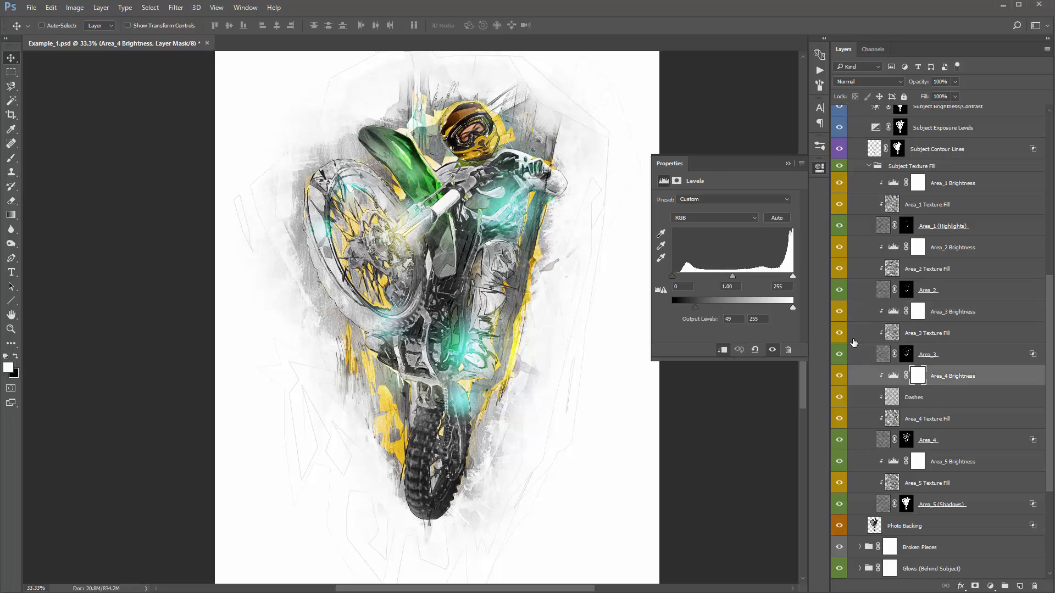
{"action": "left_click_drag", "start_coordinate": [736, 311], "coordinate": [737, 312]}
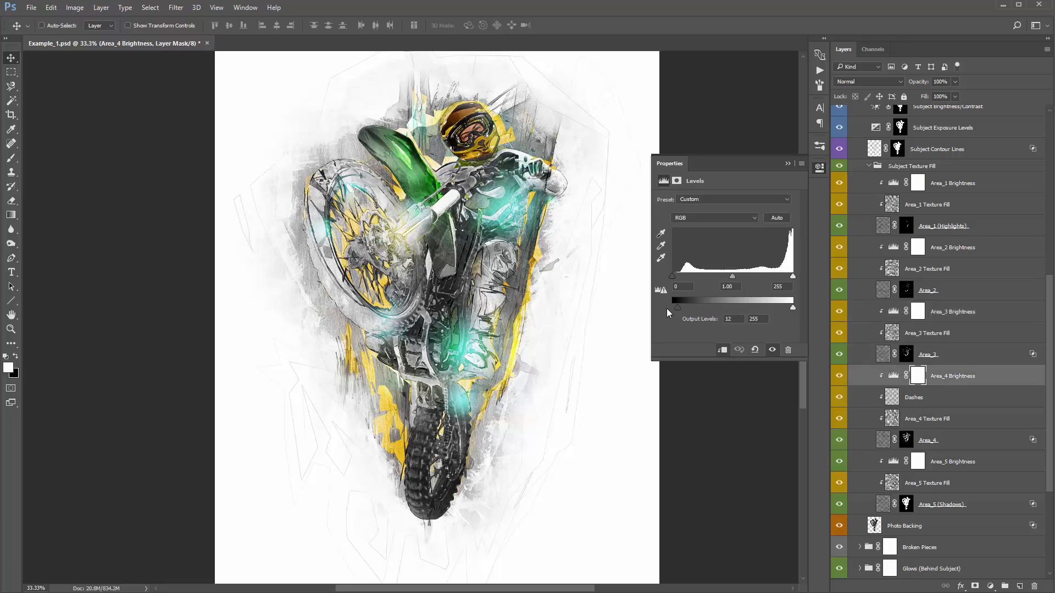
{"action": "left_click_drag", "start_coordinate": [666, 310], "coordinate": [712, 316]}
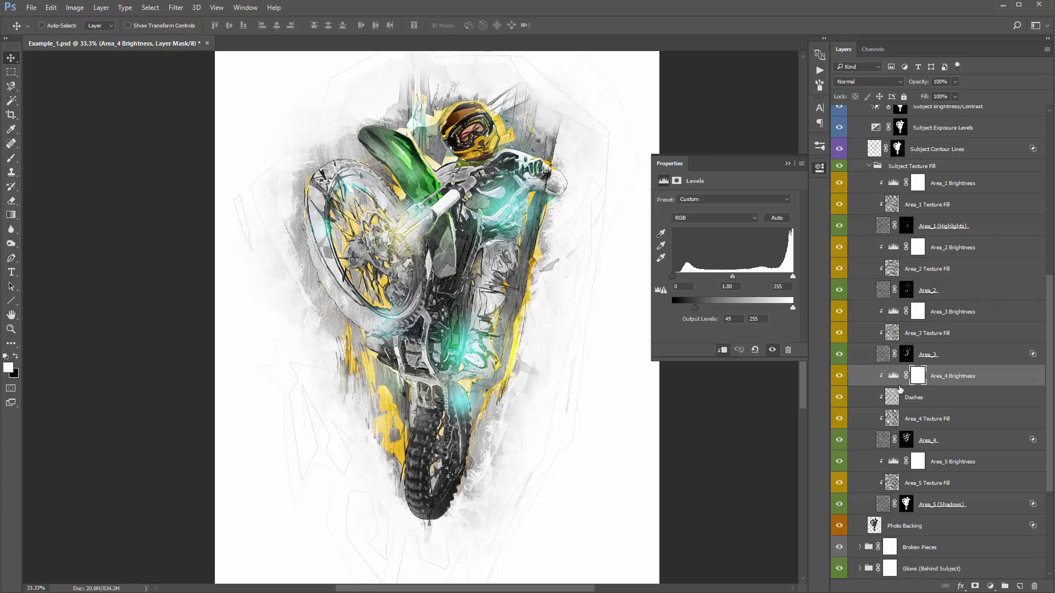
{"action": "left_click", "coordinate": [786, 163]}
{"action": "left_click", "coordinate": [949, 379]}
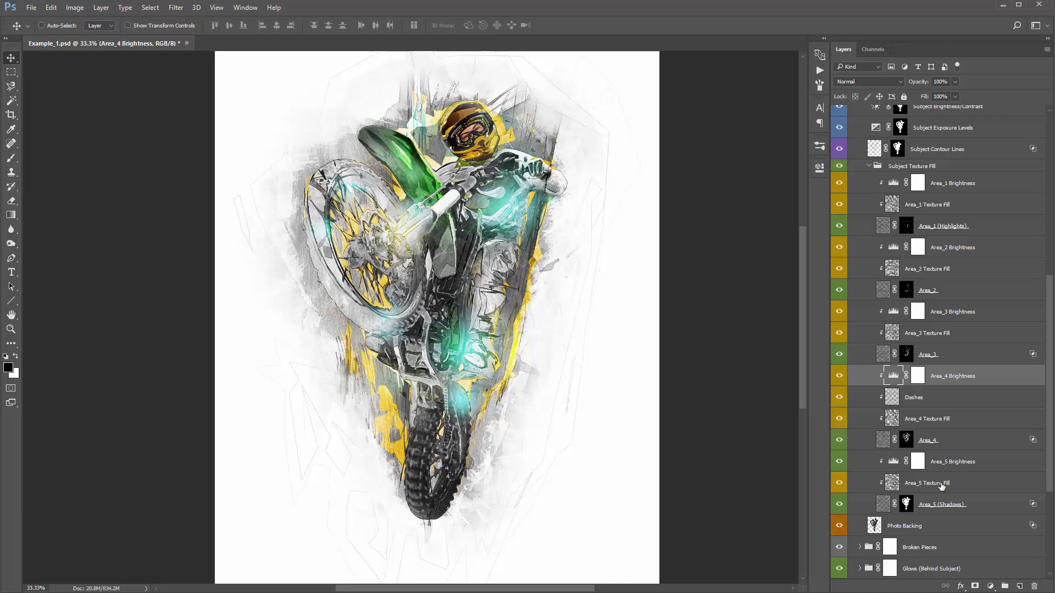
Try the Photo Backing layer at 0% opacity and bring it back to 50%
{"action": "left_click", "coordinate": [914, 527]}
{"action": "key", "text": "5"}
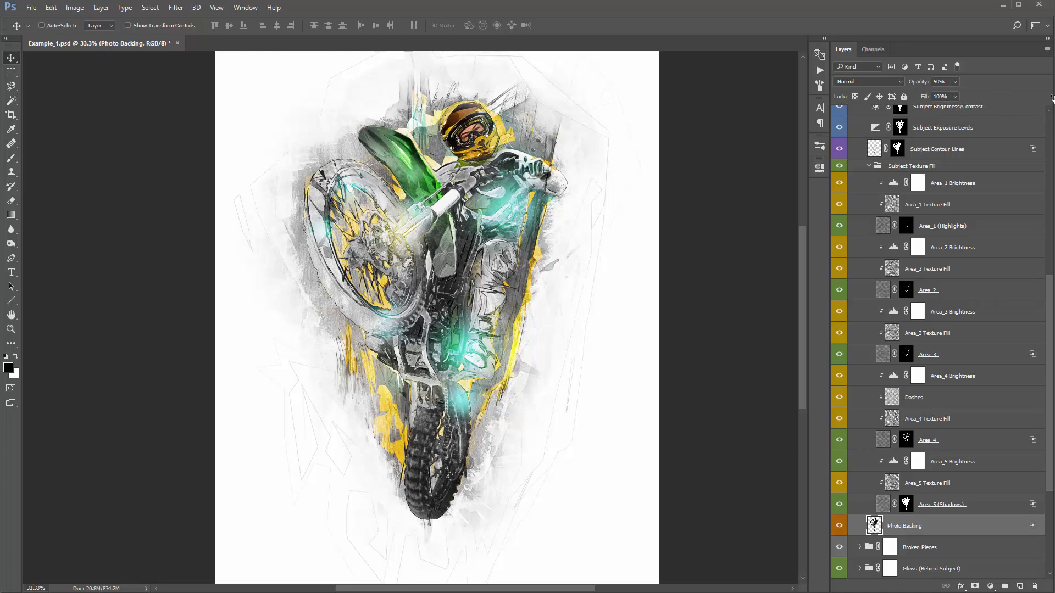
{"action": "type", "text": "0"}
{"action": "key", "text": "Return"}
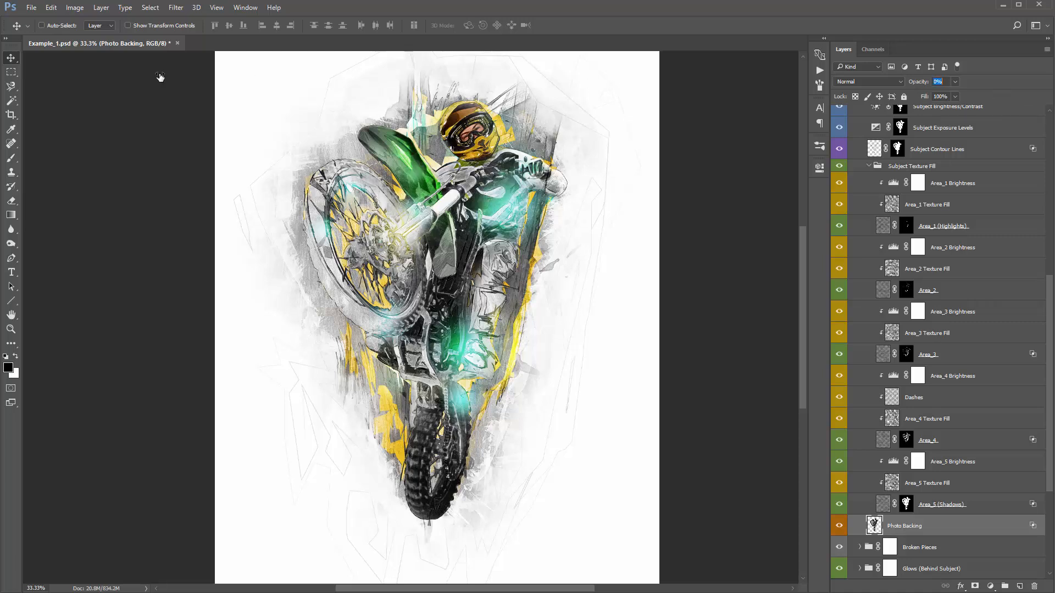
{"action": "key", "text": "5"}
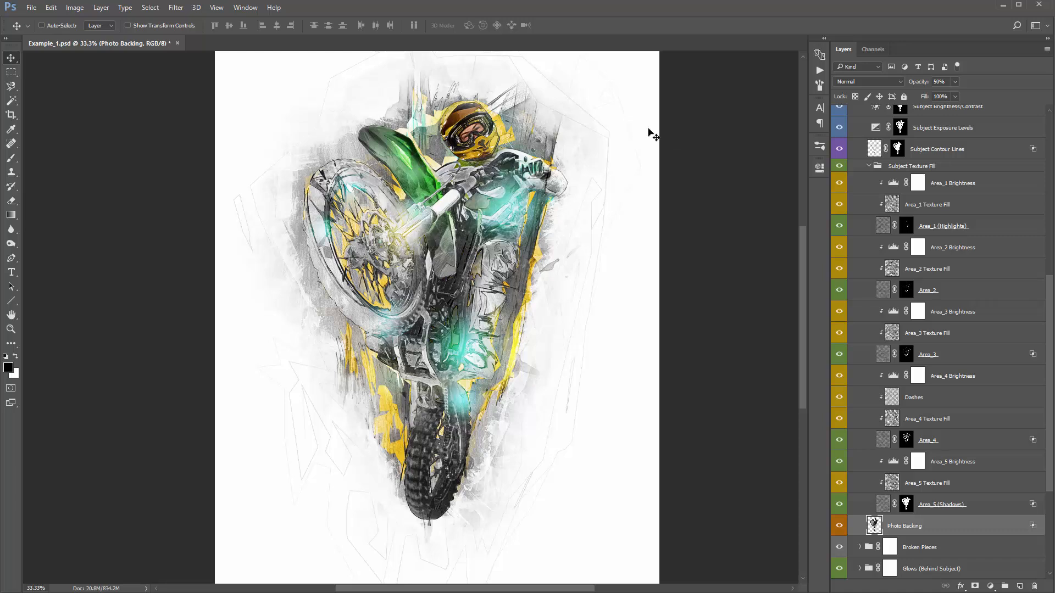
Collapse the Subject Texture Fill group and its parent Photo Subject group
{"action": "scroll", "coordinate": [902, 305], "scroll_direction": "up", "scroll_amount": 2}
{"action": "left_click", "coordinate": [861, 212]}
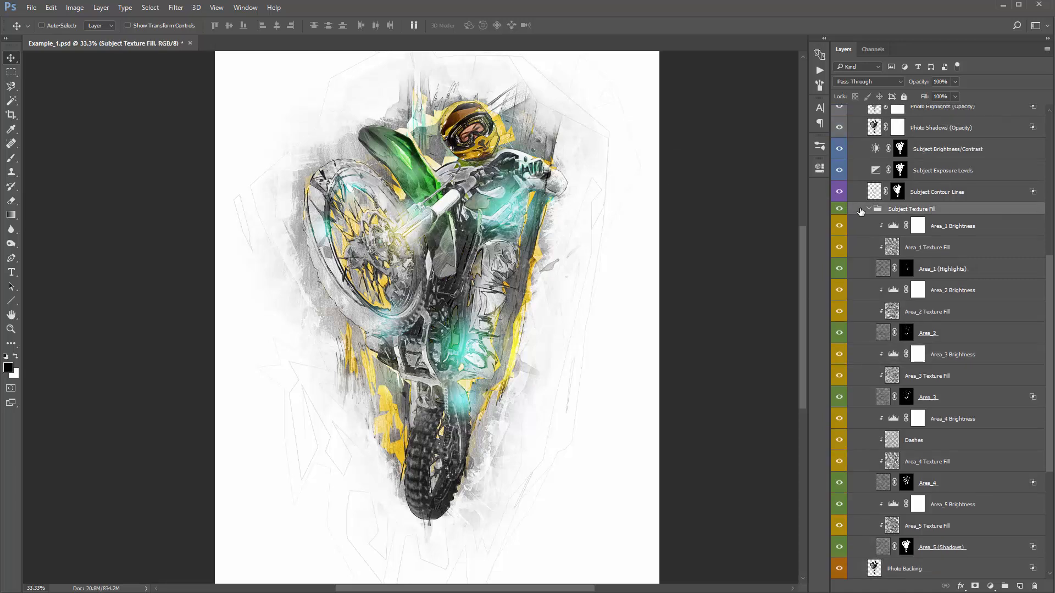
{"action": "left_click", "coordinate": [869, 209]}
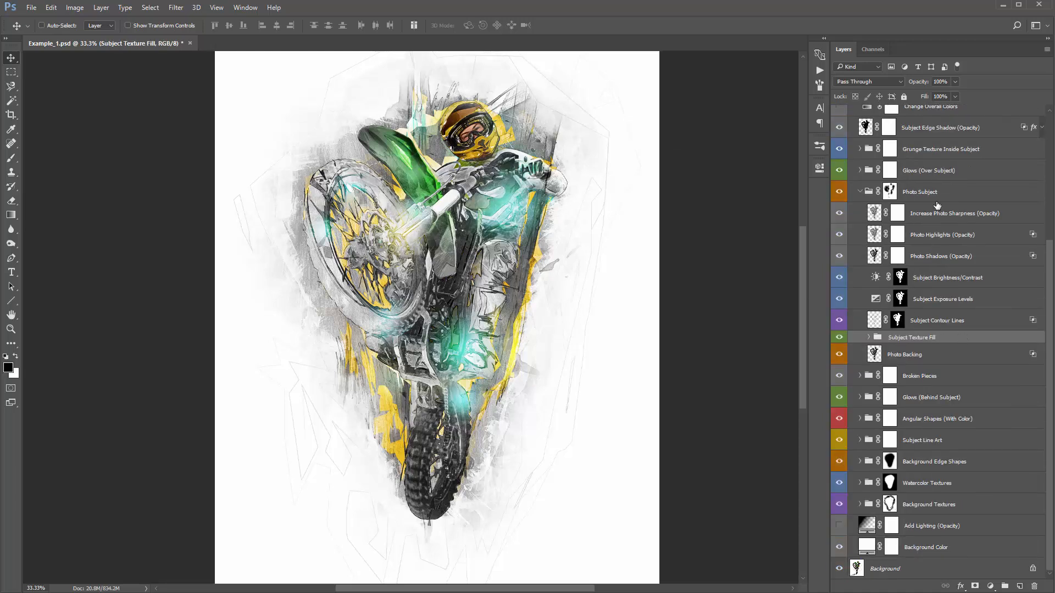
{"action": "left_click", "coordinate": [889, 191]}
{"action": "left_click", "coordinate": [859, 191]}
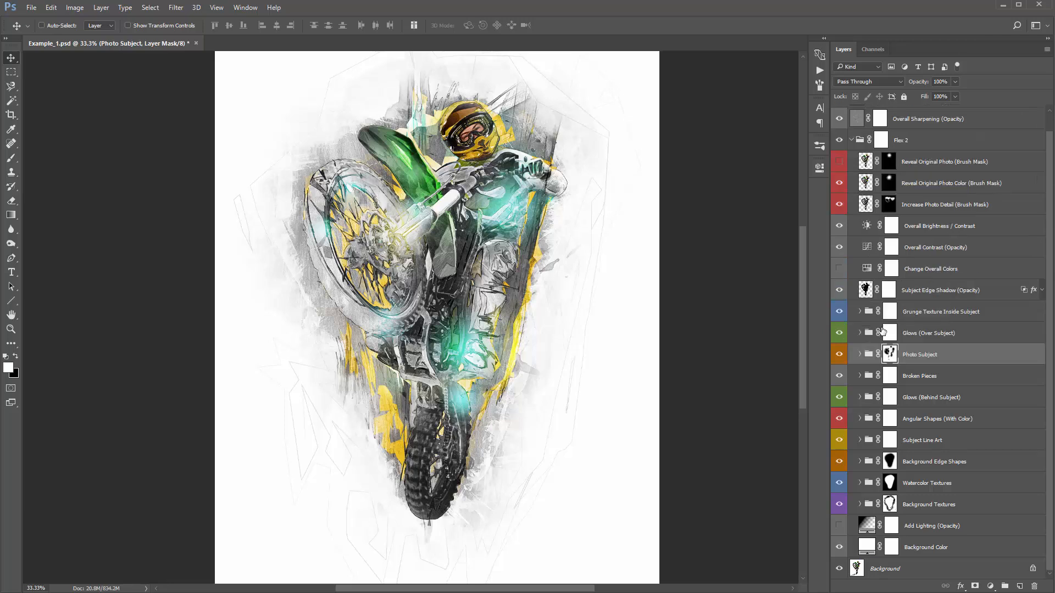
Duplicate the Broken Pieces group twice and undo the duplications
{"action": "left_click", "coordinate": [847, 378]}
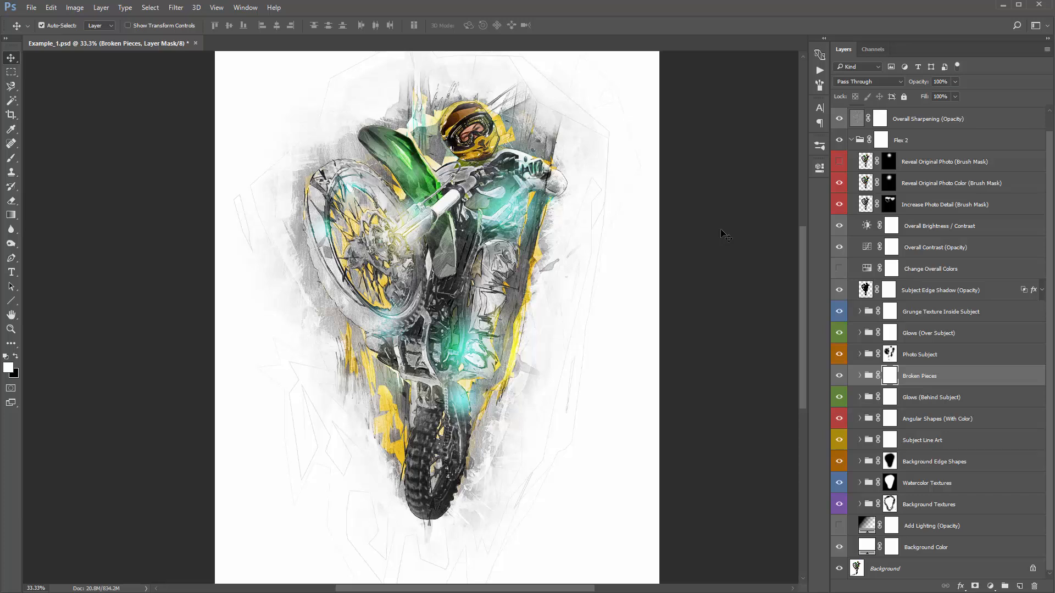
{"action": "key", "text": "ctrl+j"}
{"action": "key", "text": "ctrl+j"}
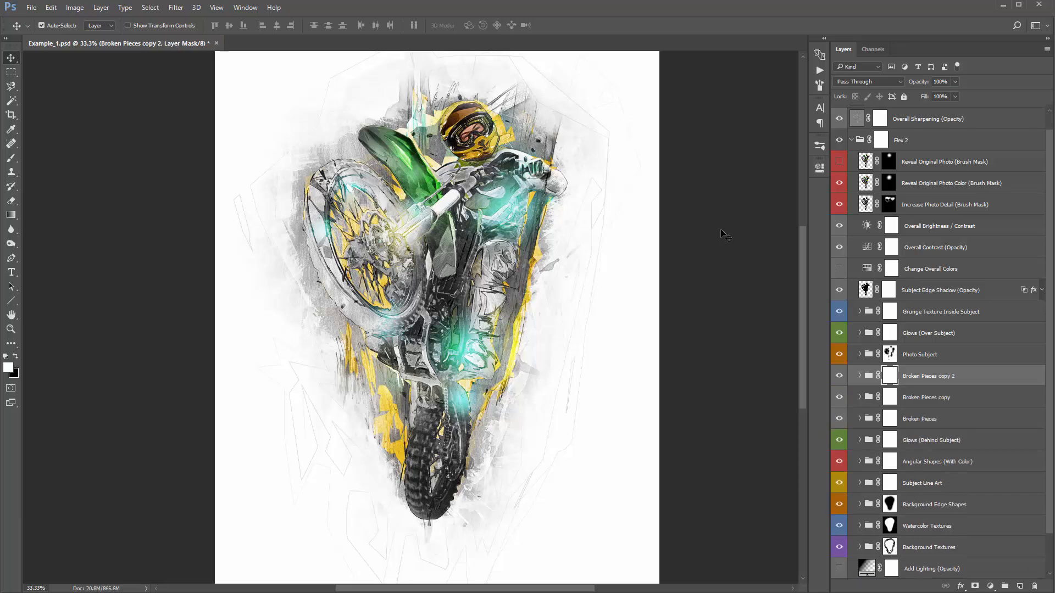
{"action": "key", "text": "ctrl+z"}
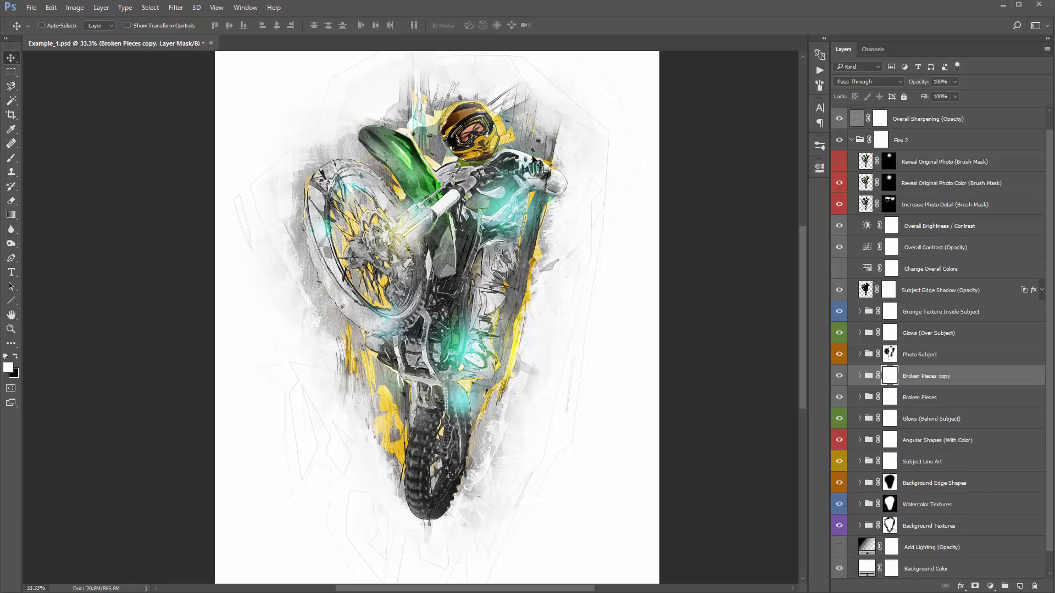
{"action": "key", "text": "ctrl+z"}
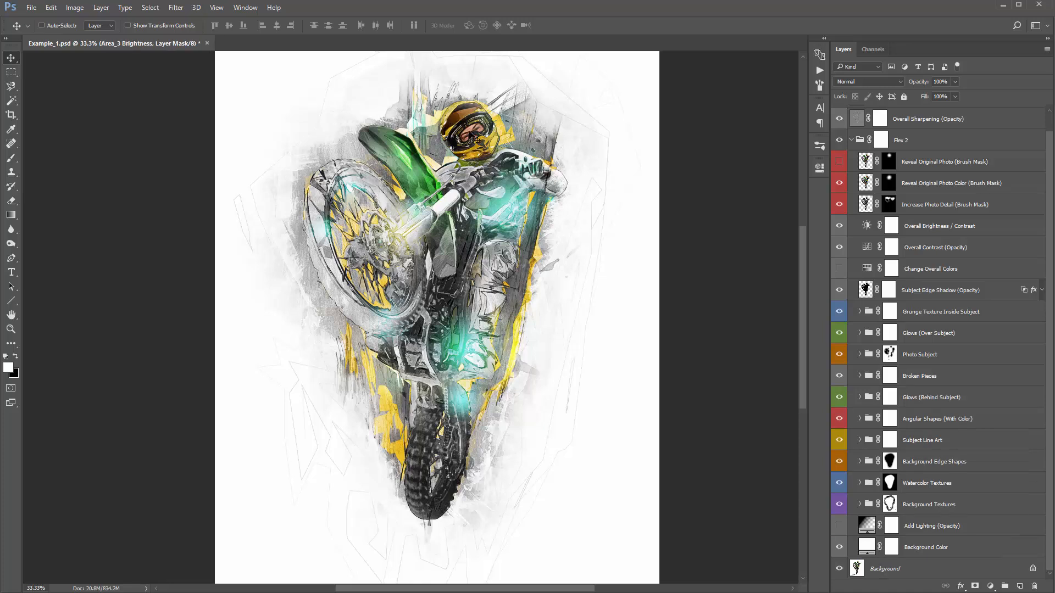
Expand the Broken Pieces group, toggle the Broken Pieces_ layer's visibility off and on, and reselect the group
{"action": "left_click", "coordinate": [940, 378]}
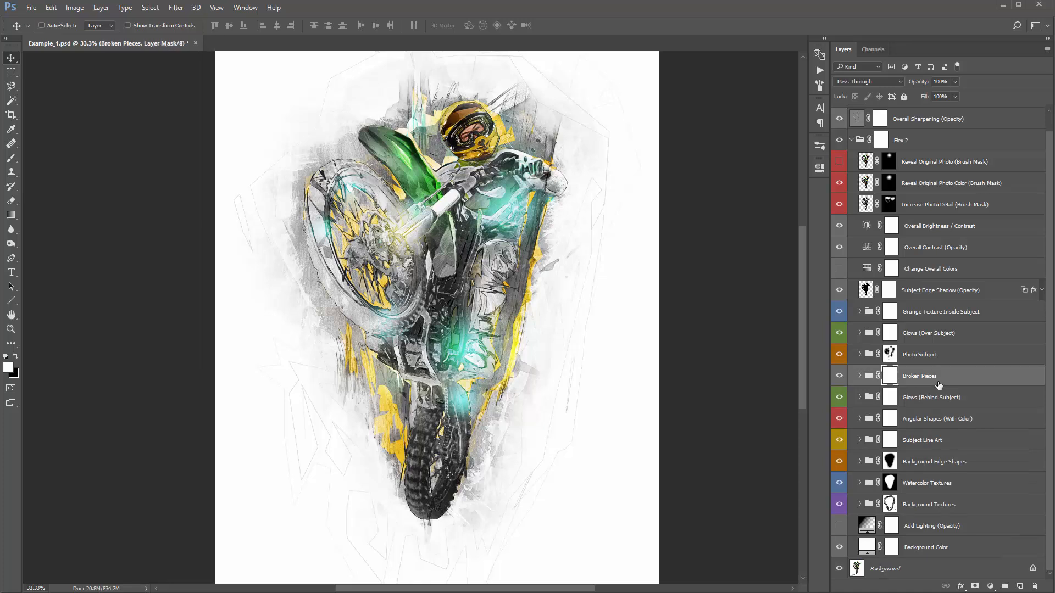
{"action": "left_click", "coordinate": [860, 376]}
{"action": "left_click", "coordinate": [854, 423]}
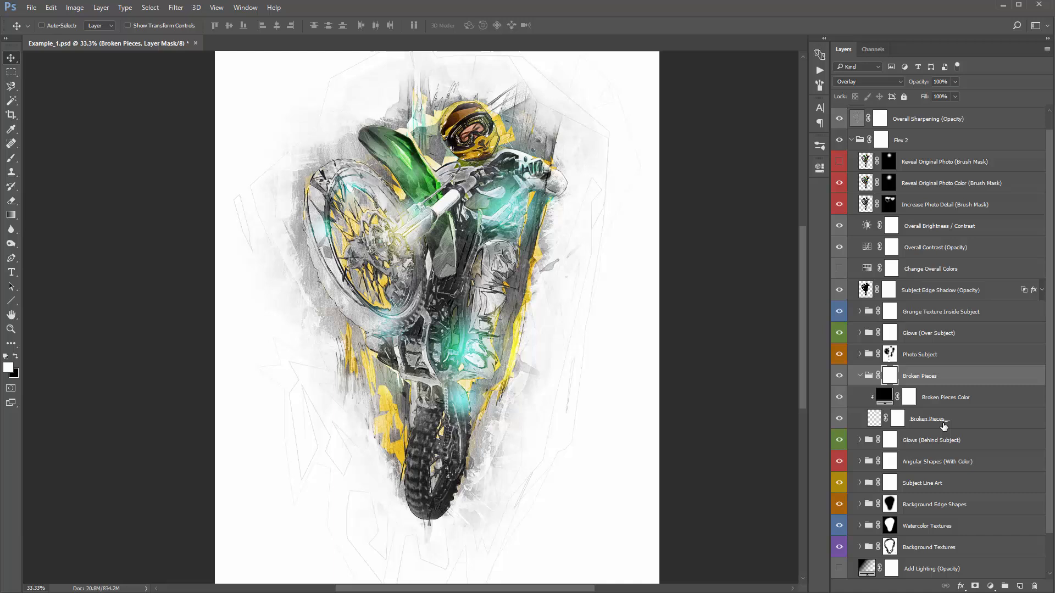
{"action": "left_click", "coordinate": [839, 419]}
{"action": "left_click", "coordinate": [840, 420]}
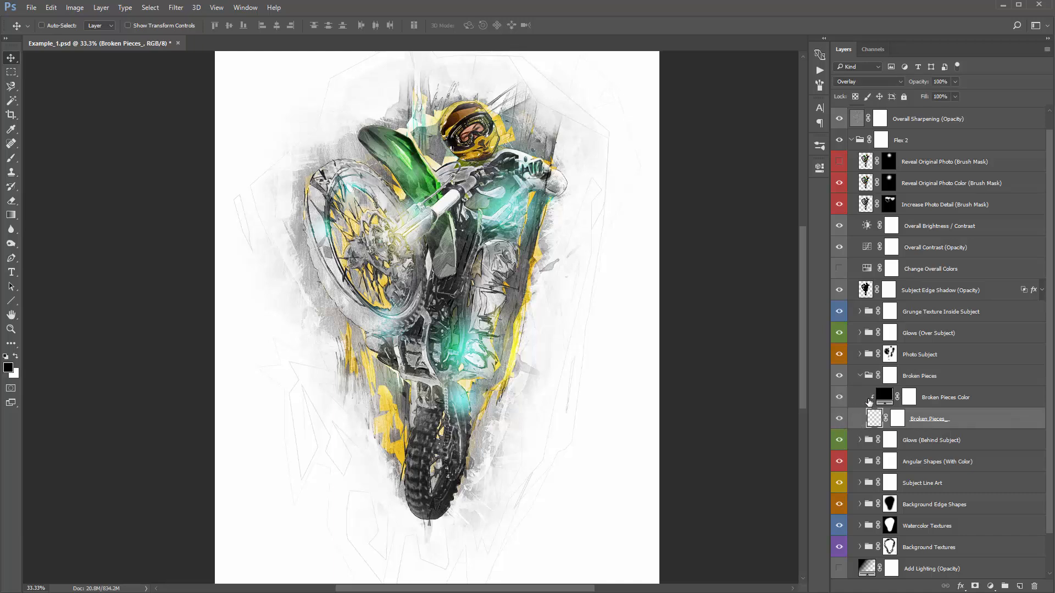
{"action": "left_click", "coordinate": [858, 379]}
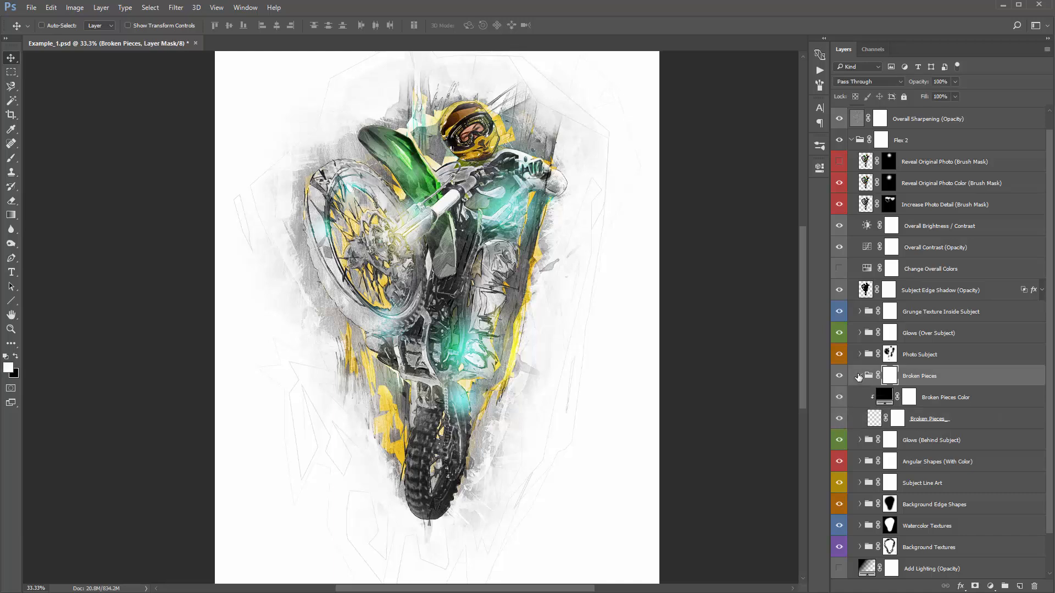
Collapse the Broken Pieces group and toggle the Angular Shapes (With Color) group's visibility off and on twice
{"action": "left_click", "coordinate": [858, 378]}
{"action": "left_click", "coordinate": [919, 396]}
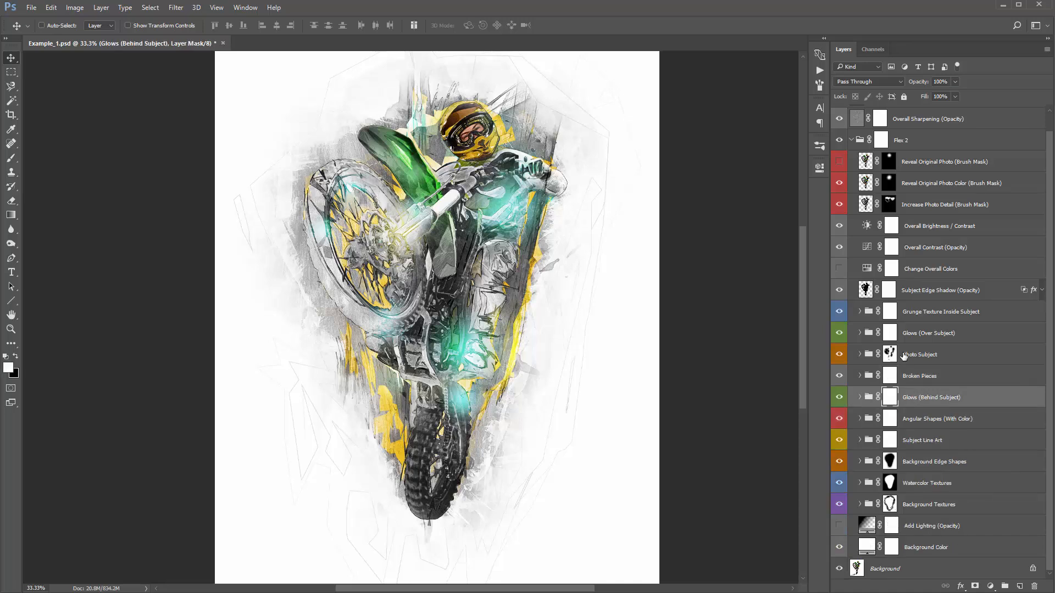
{"action": "left_click", "coordinate": [945, 420]}
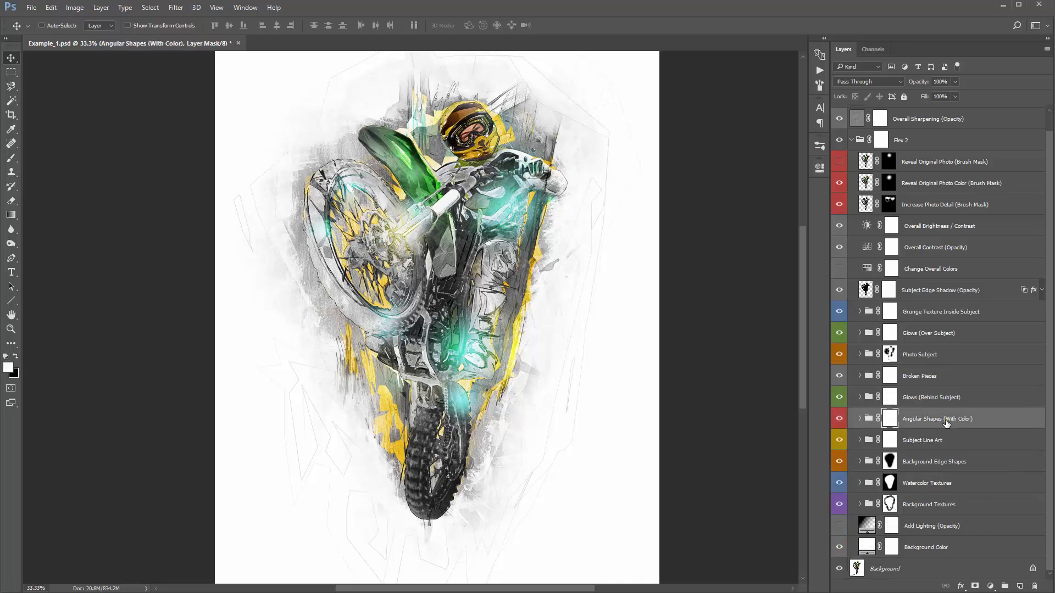
{"action": "left_click", "coordinate": [839, 419]}
{"action": "left_click", "coordinate": [839, 418]}
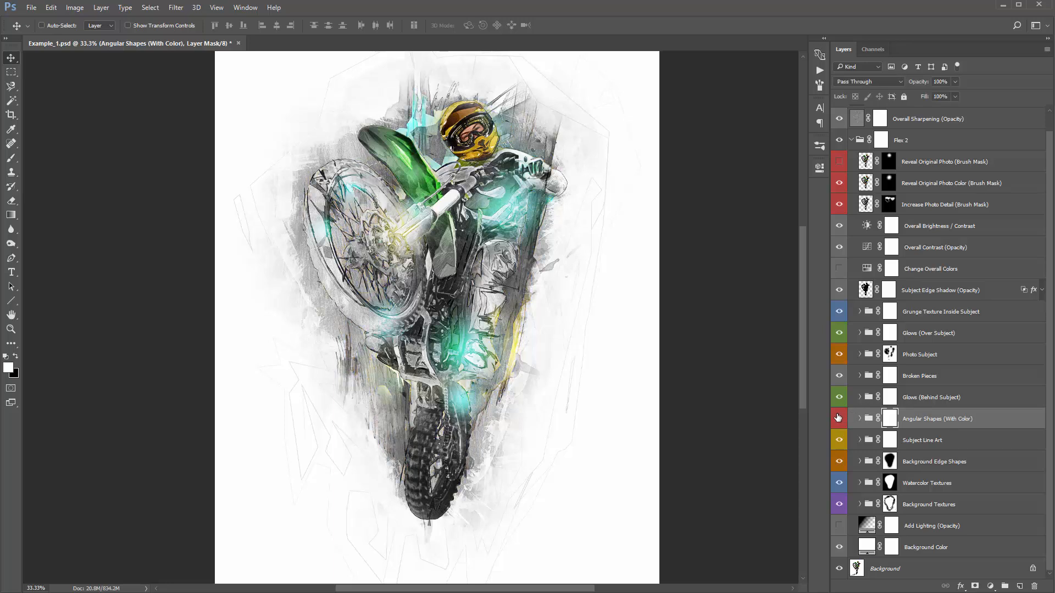
{"action": "left_click", "coordinate": [838, 418]}
{"action": "left_click", "coordinate": [837, 418]}
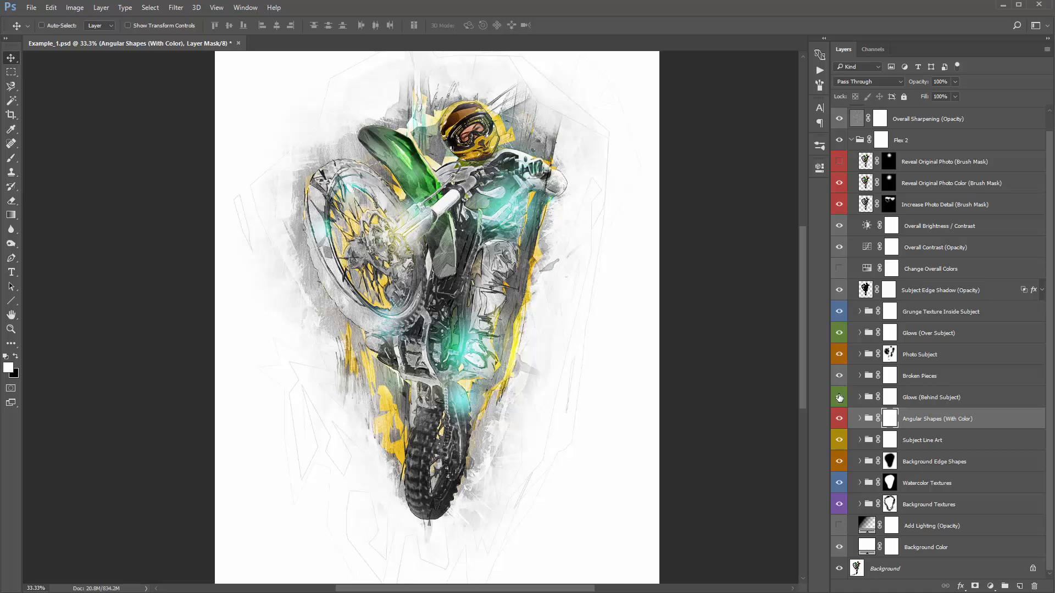
Toggle the visibility of the Glows (Behind Subject) and Glows (Over Subject) groups off and back on
{"action": "left_click", "coordinate": [839, 397]}
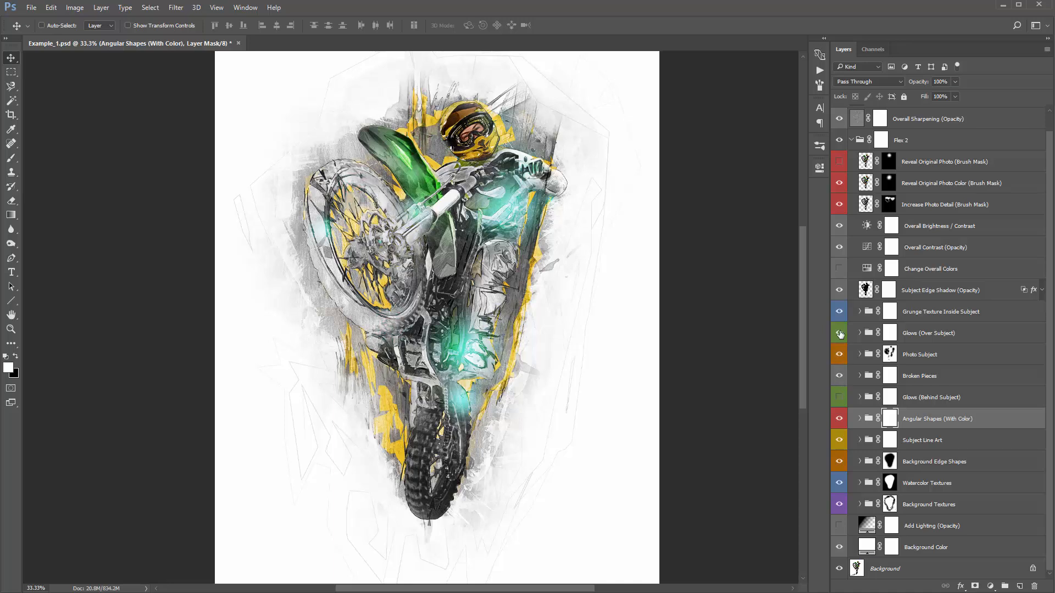
{"action": "left_click", "coordinate": [840, 333]}
{"action": "left_click", "coordinate": [839, 397]}
Select the Background Edge Shapes group and toggle its visibility off and on three times to compare the artwork
{"action": "left_click", "coordinate": [927, 440]}
{"action": "left_click", "coordinate": [937, 461]}
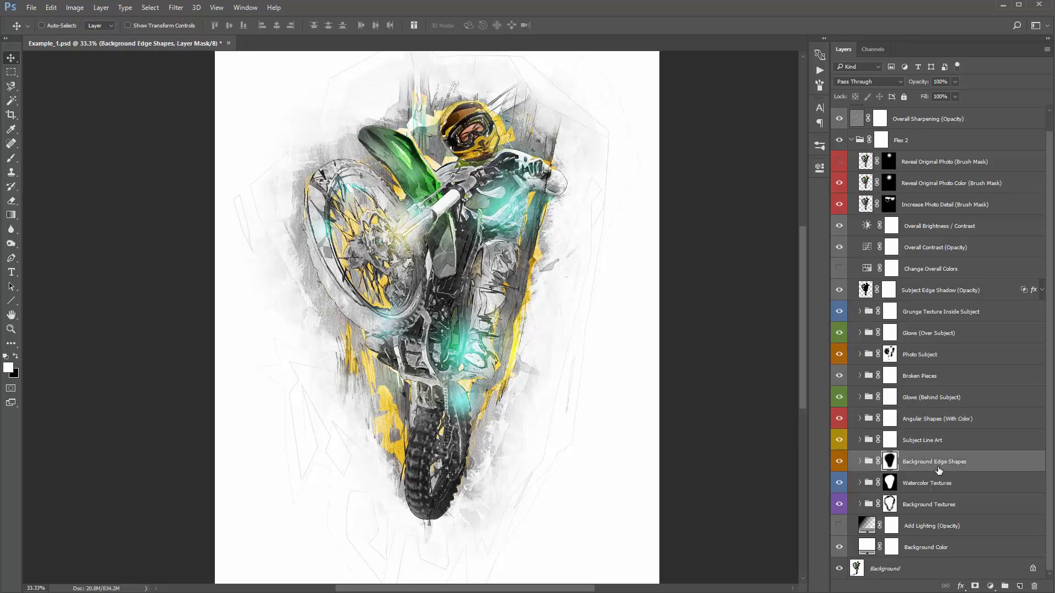
{"action": "left_click", "coordinate": [839, 462]}
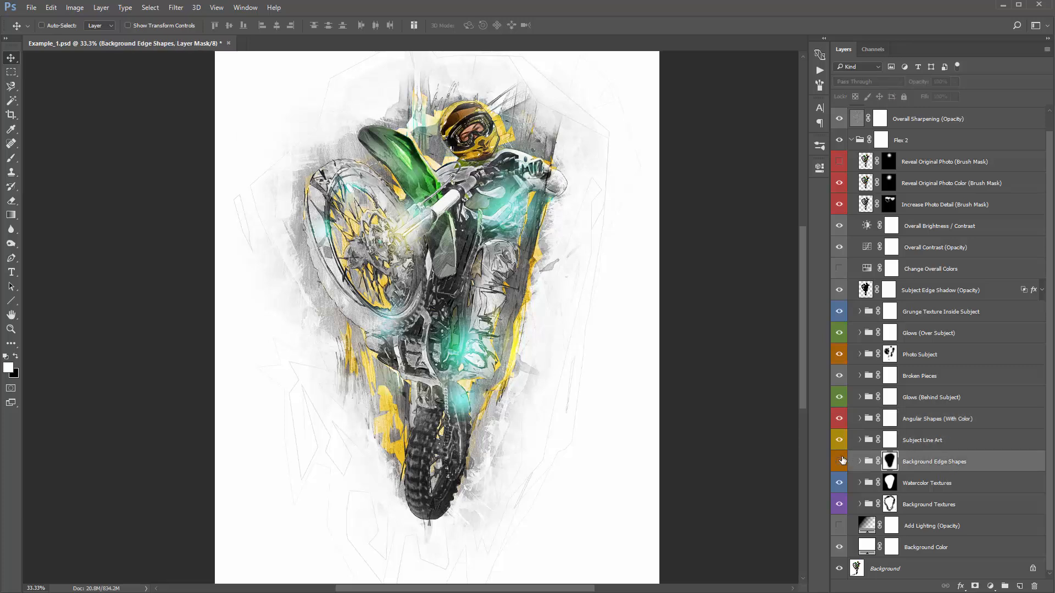
{"action": "left_click", "coordinate": [839, 463]}
{"action": "left_click", "coordinate": [840, 462]}
{"action": "left_click", "coordinate": [839, 463]}
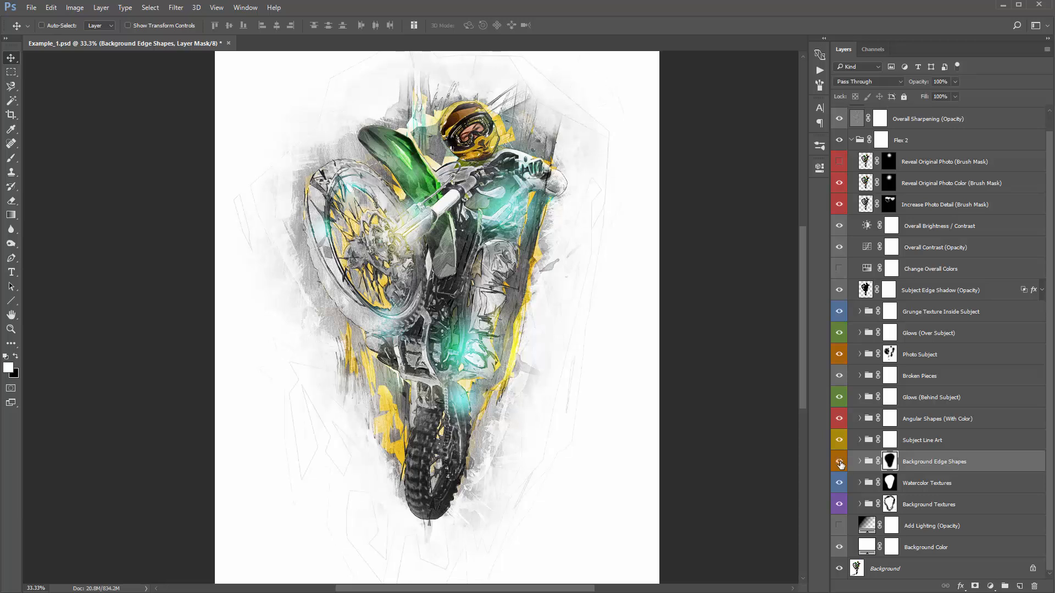
{"action": "left_click", "coordinate": [840, 463]}
{"action": "left_click", "coordinate": [839, 463]}
Expand the Background Edge Shapes group and toggle its Lines Edge Shape (Opacity) layer's visibility, leaving the layer hidden
{"action": "left_click", "coordinate": [870, 464]}
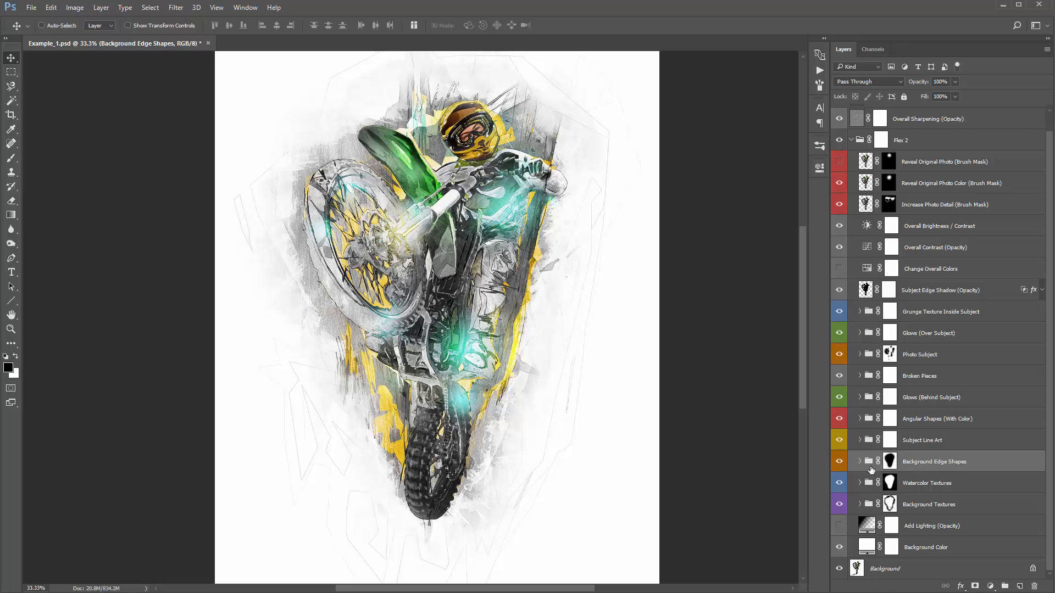
{"action": "left_click", "coordinate": [860, 462]}
{"action": "scroll", "coordinate": [918, 390], "scroll_direction": "down", "scroll_amount": 2}
{"action": "left_click", "coordinate": [948, 418]}
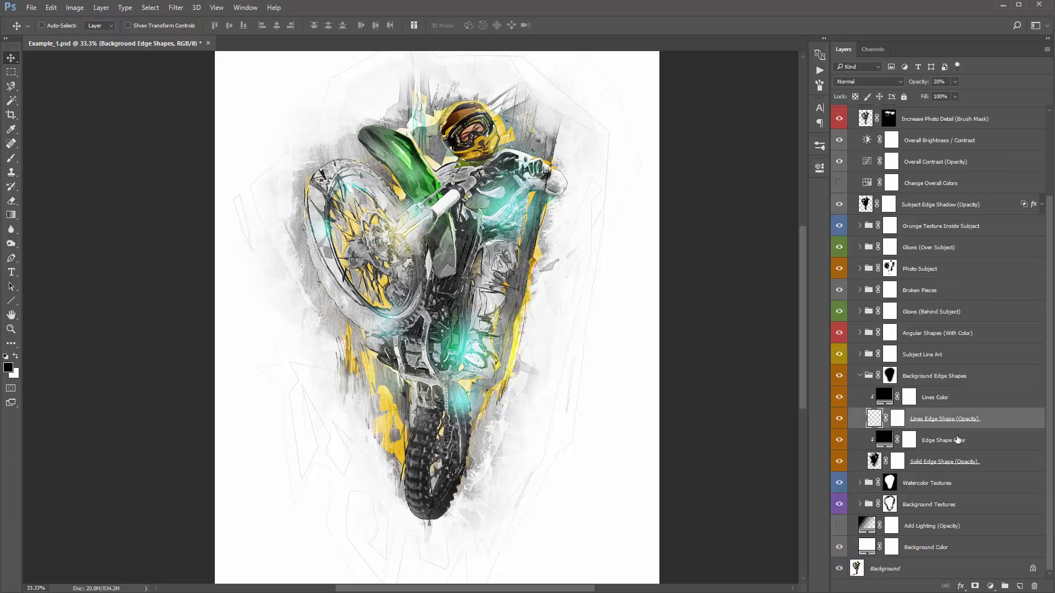
{"action": "left_click", "coordinate": [958, 467], "text": "ctrl"}
{"action": "left_click", "coordinate": [917, 421]}
{"action": "left_click", "coordinate": [840, 418]}
{"action": "left_click", "coordinate": [840, 418]}
{"action": "left_click", "coordinate": [840, 419]}
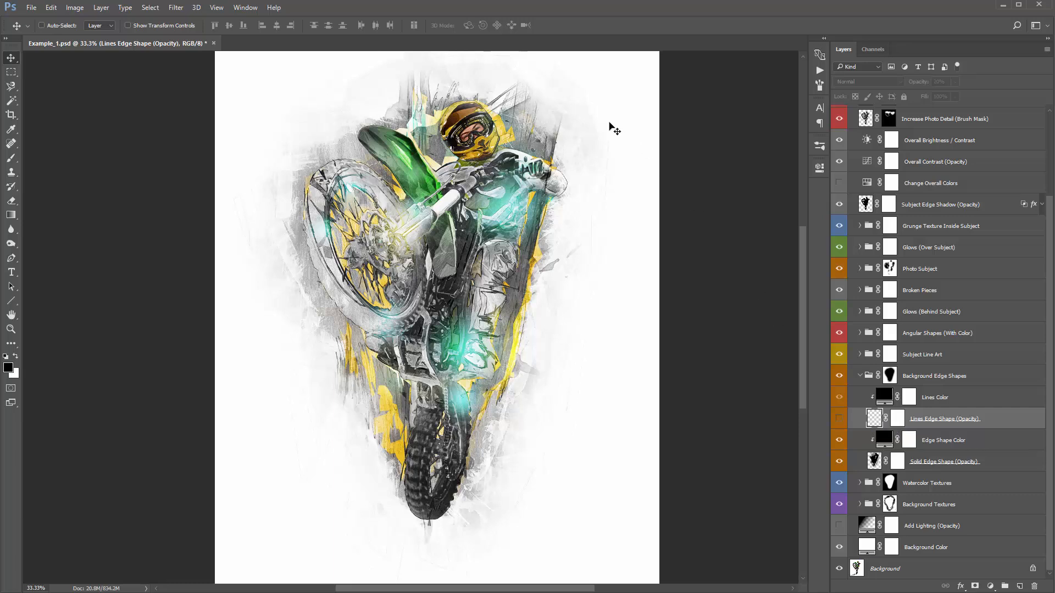
Toggle the Overall Sharpening (Opacity) layer's visibility off and on and select that layer
{"action": "scroll", "coordinate": [893, 220], "scroll_direction": "up", "scroll_amount": 3}
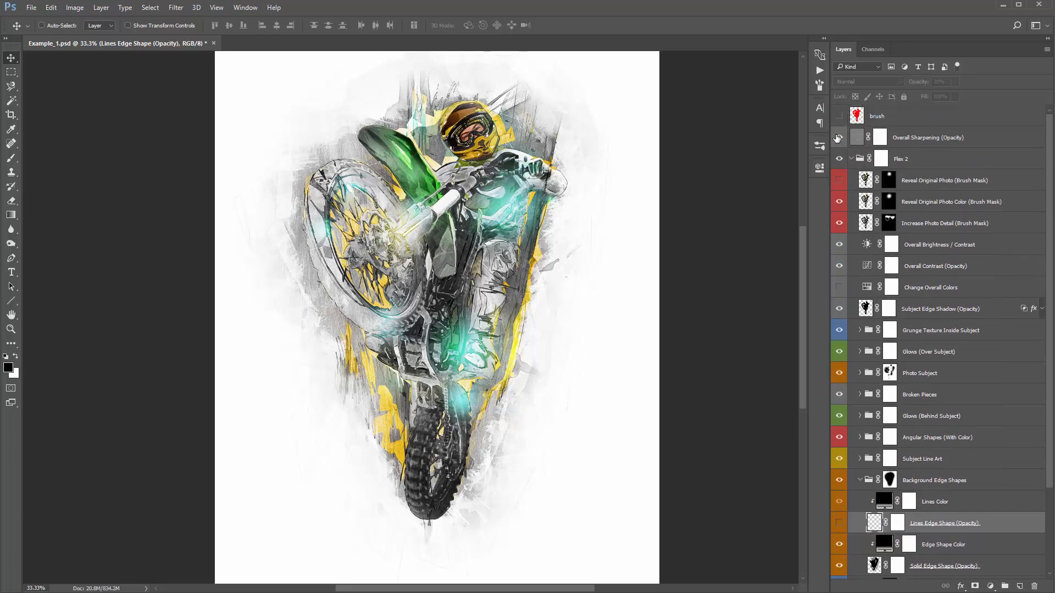
{"action": "left_click", "coordinate": [839, 137]}
{"action": "left_click", "coordinate": [919, 141]}
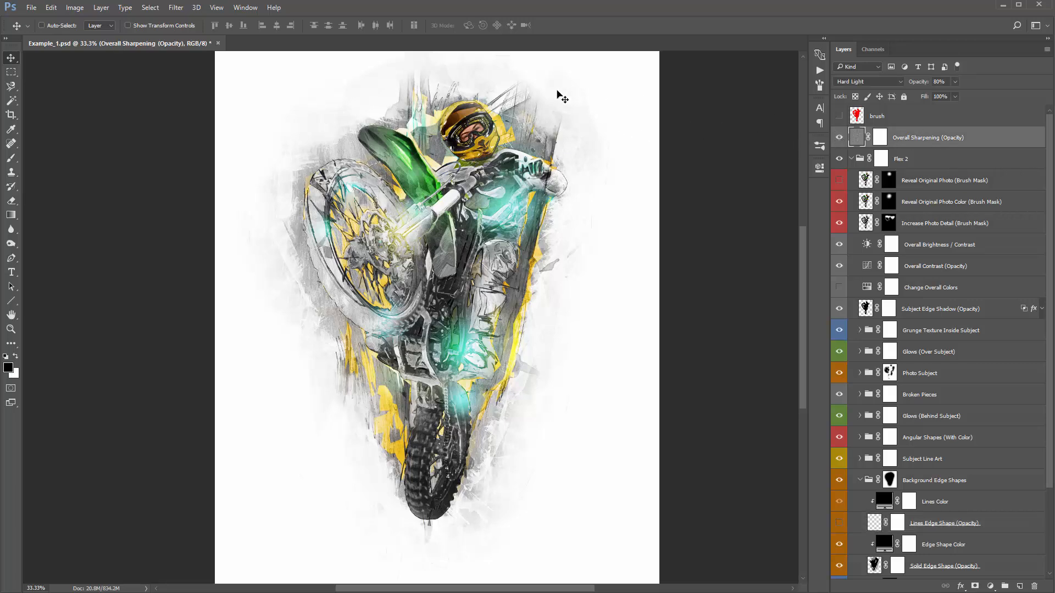
Show the Lines Edge Shape (Opacity) layer again, try it at 99% opacity, and undo the opacity change
{"action": "scroll", "coordinate": [920, 255], "scroll_direction": "down", "scroll_amount": 3}
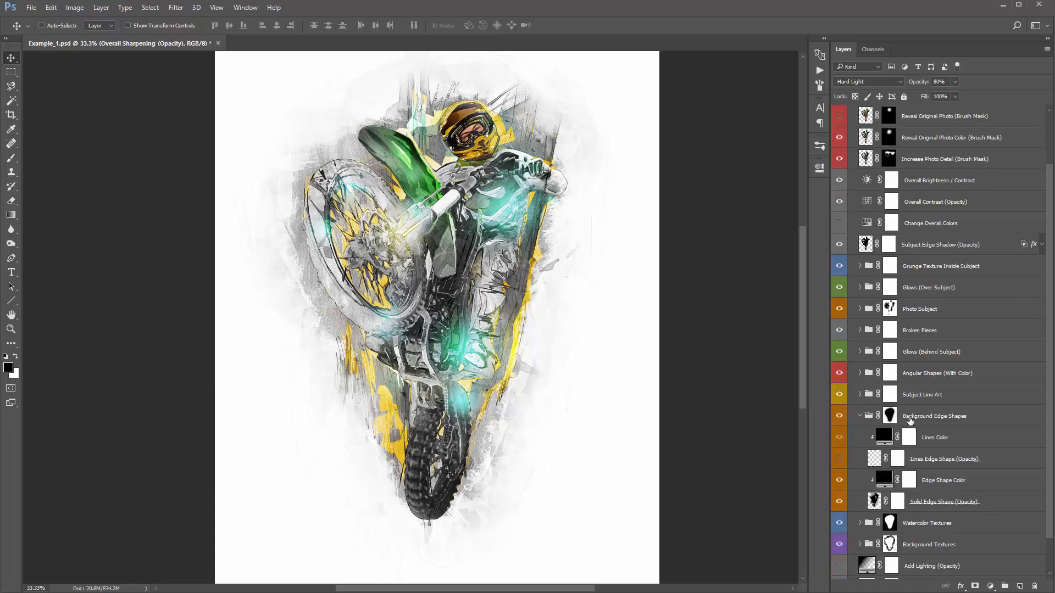
{"action": "left_click", "coordinate": [968, 465]}
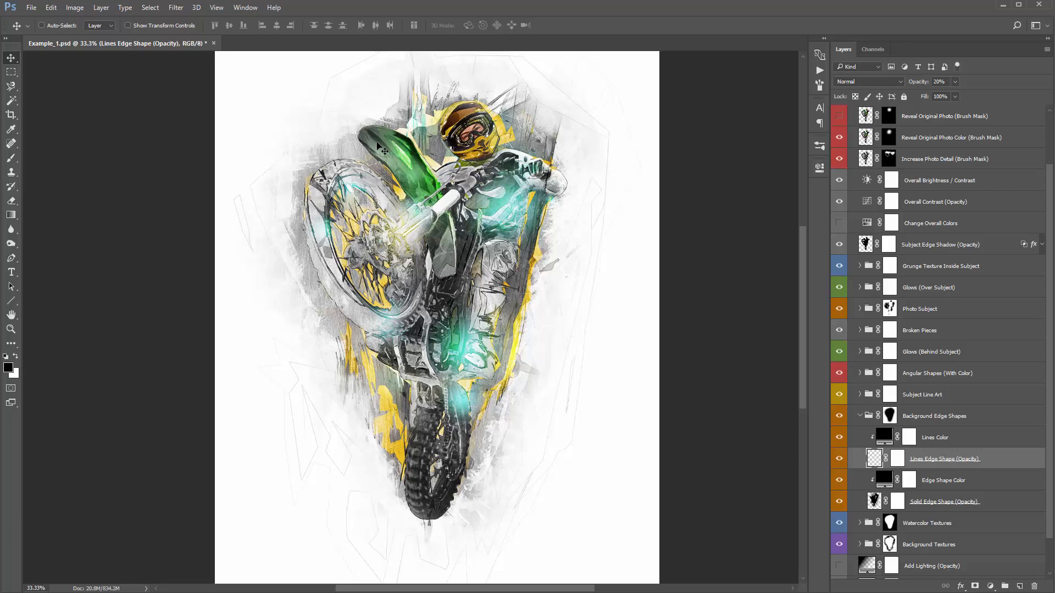
{"action": "left_click_drag", "start_coordinate": [914, 84], "coordinate": [957, 80]}
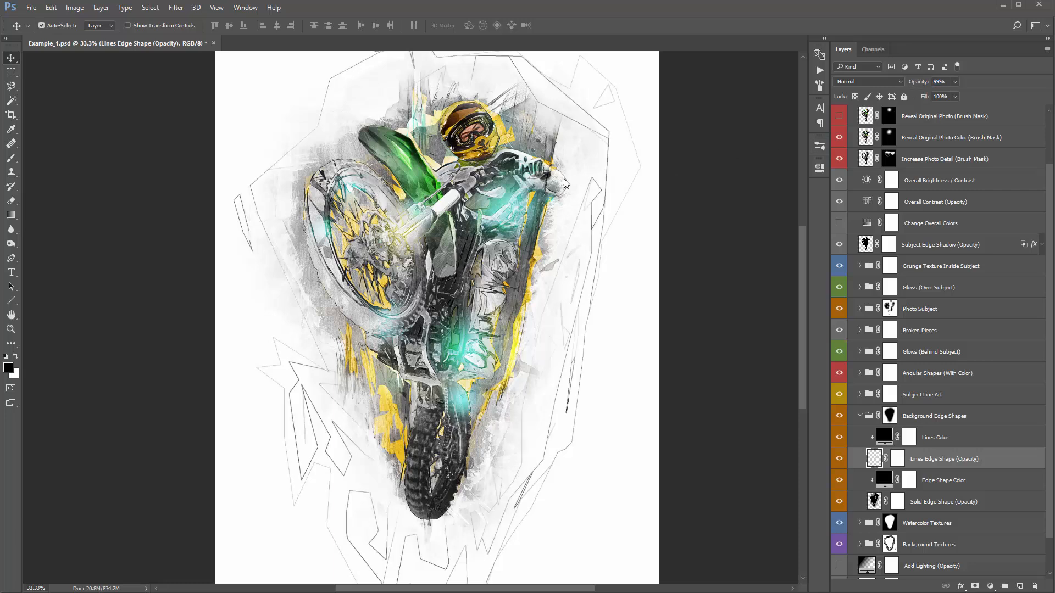
{"action": "key", "text": "ctrl+z"}
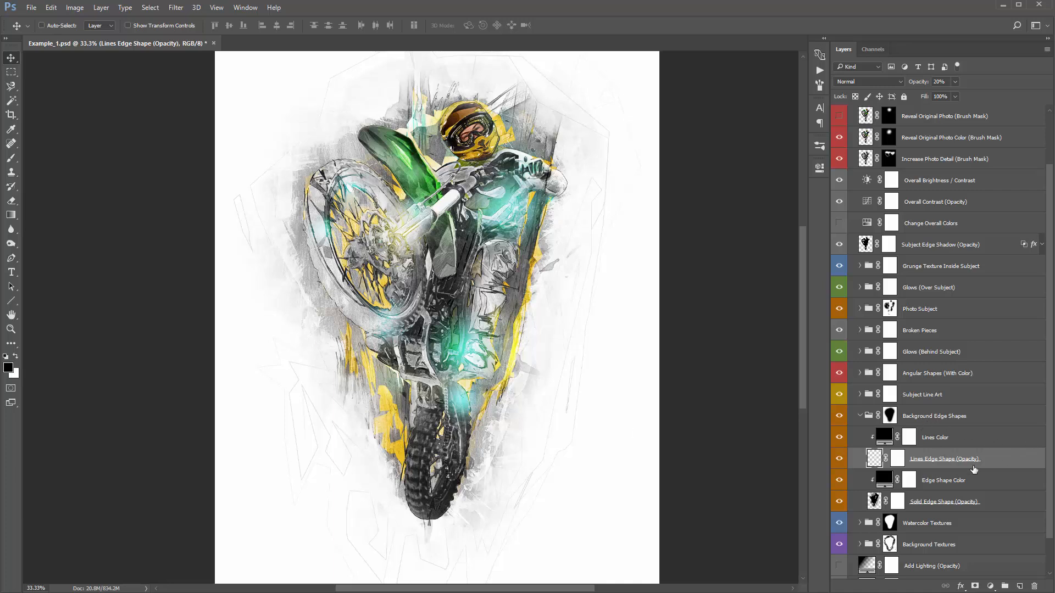
Group the Lines Color and Lines Edge Shape (Opacity) layers together and duplicate the new group
{"action": "left_click", "coordinate": [946, 442]}
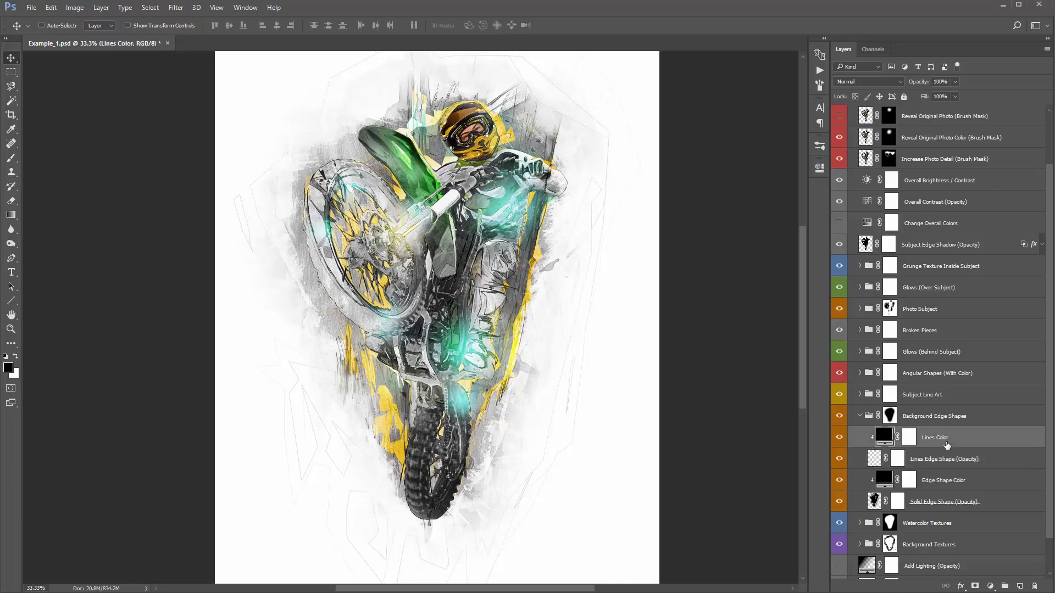
{"action": "left_click", "coordinate": [947, 461], "text": "shift"}
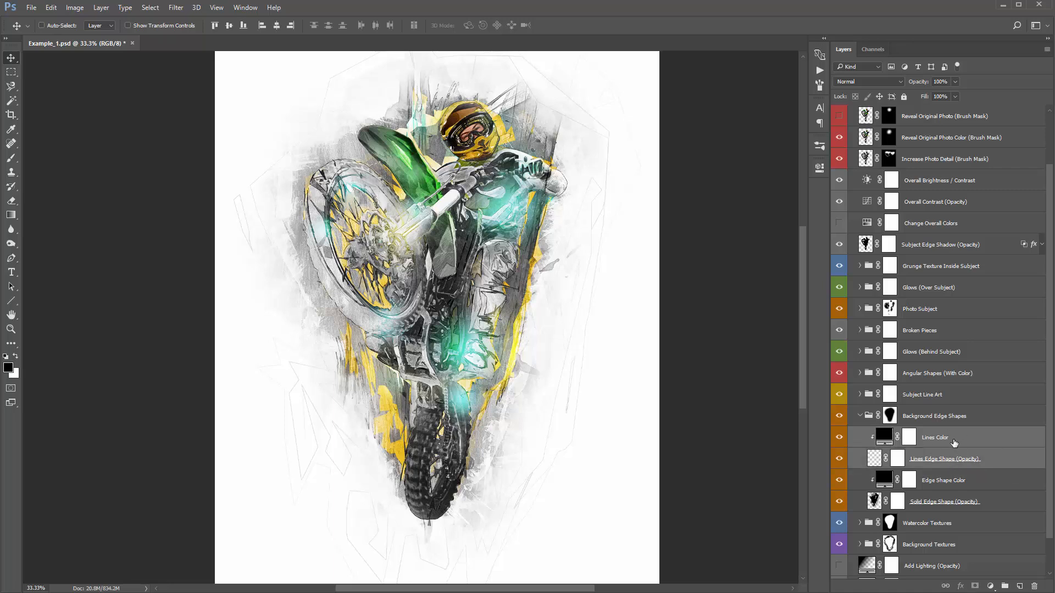
{"action": "key", "text": "ctrl+g"}
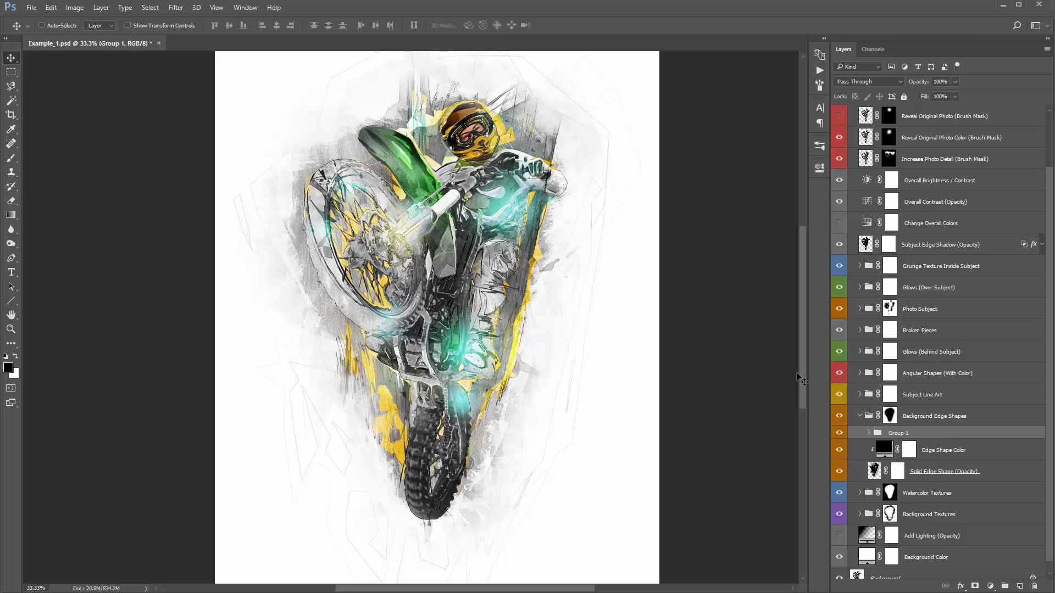
{"action": "key", "text": "ctrl+j"}
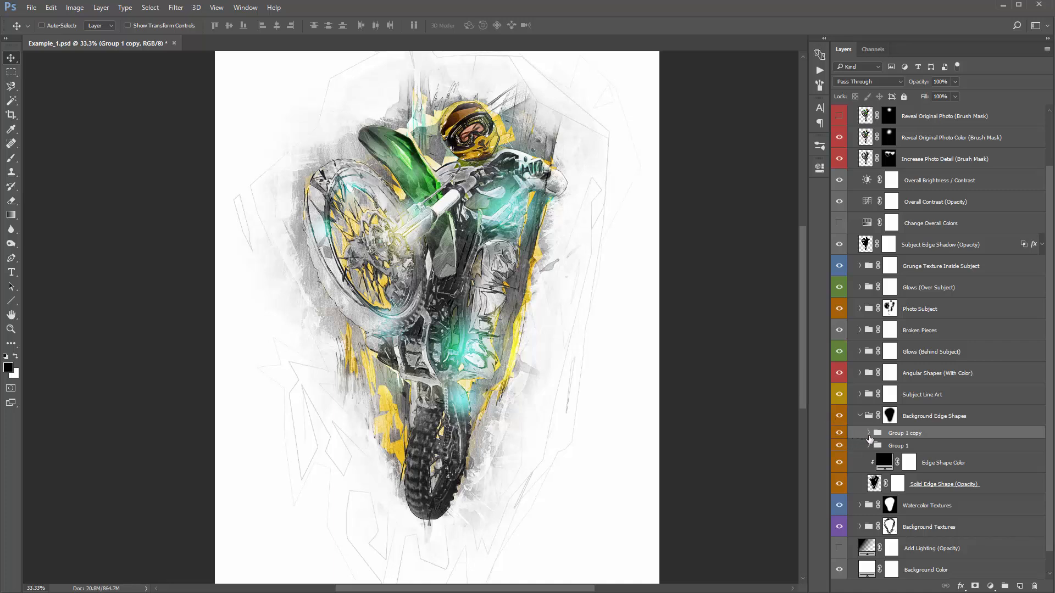
In the duplicated group, set the Lines Edge Shape (Opacity) layer to 68% opacity and invert its layer mask to black
{"action": "left_click", "coordinate": [868, 433]}
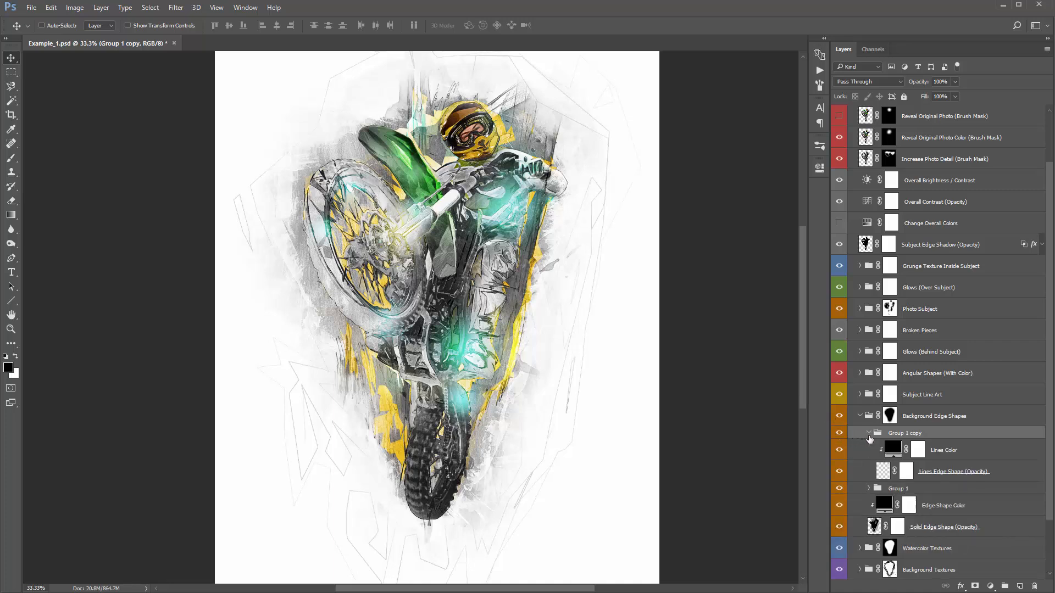
{"action": "left_click", "coordinate": [931, 473]}
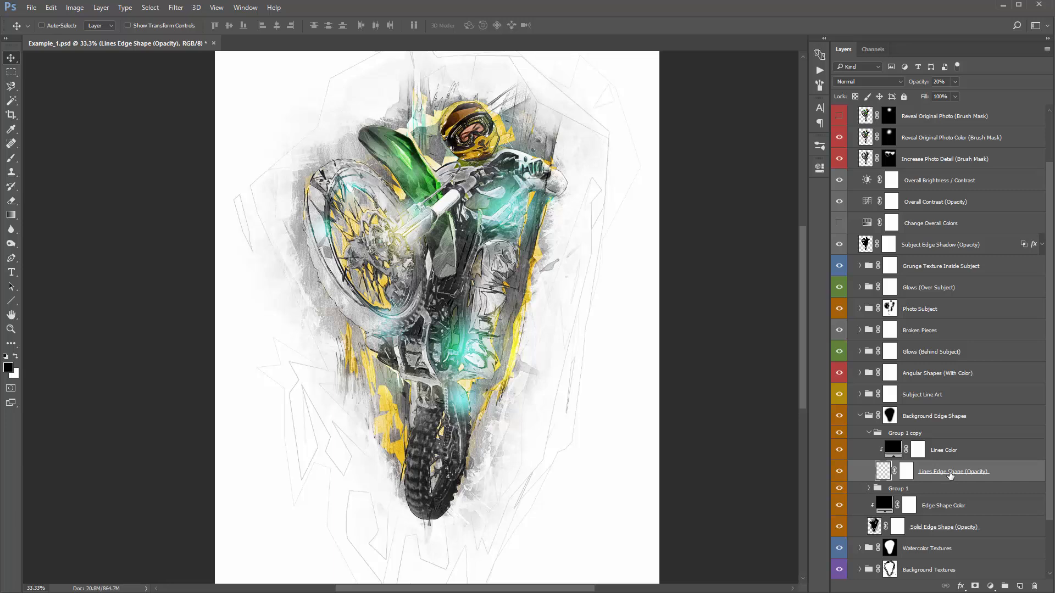
{"action": "left_click_drag", "start_coordinate": [913, 87], "coordinate": [938, 87]}
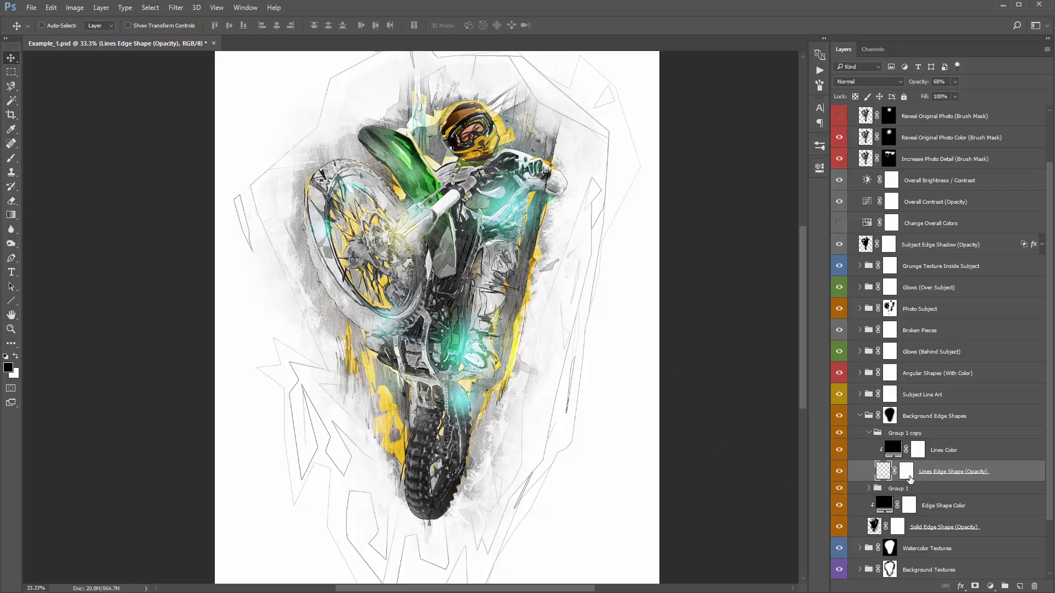
{"action": "left_click", "coordinate": [908, 477]}
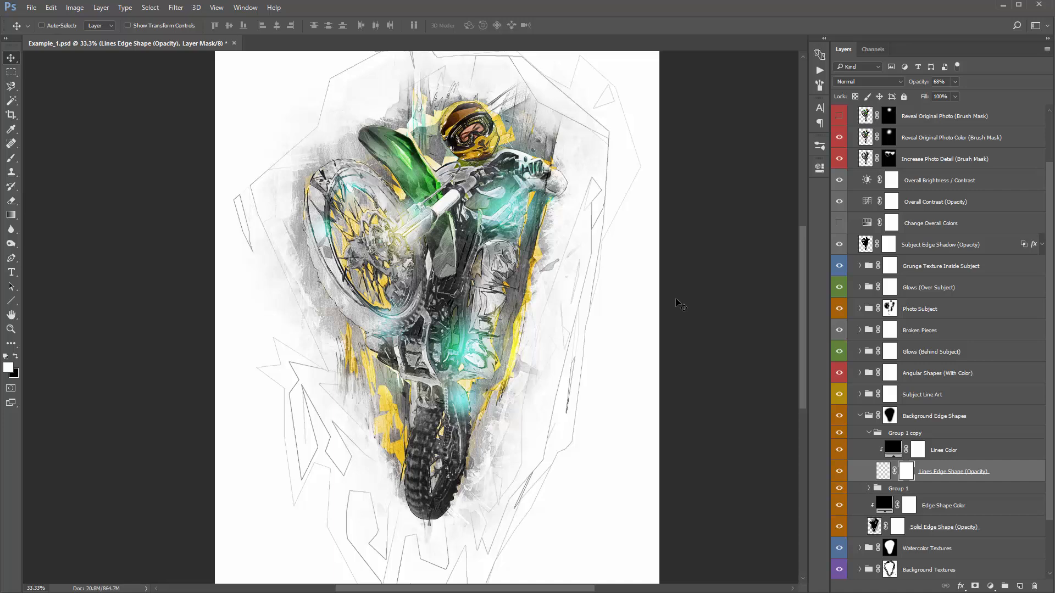
{"action": "key", "text": "ctrl+i"}
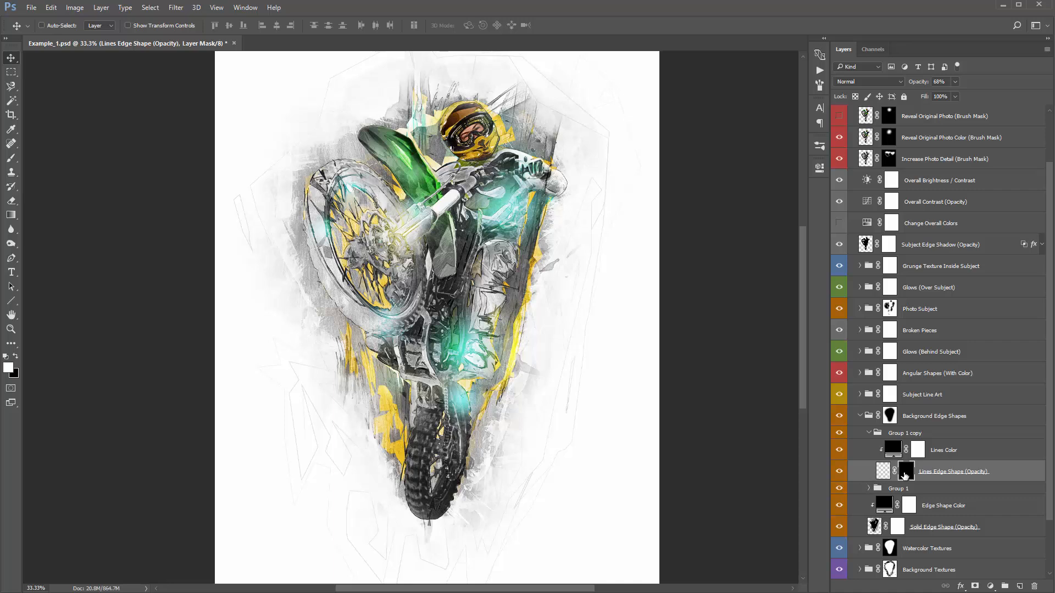
Paint white on the black mask with the 700-pixel brush to reveal the darker lines in patches on both sides of the motocross rider
{"action": "key", "text": "b"}
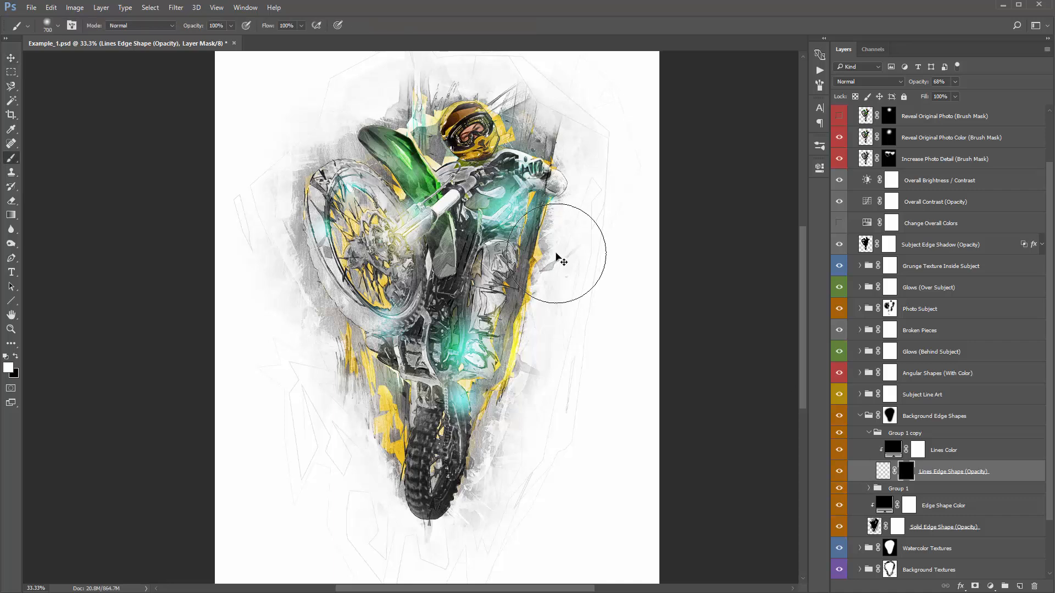
{"action": "mouse_move", "coordinate": [493, 322]}
{"action": "left_mouse_down"}
{"action": "mouse_move", "coordinate": [542, 155]}
{"action": "mouse_move", "coordinate": [532, 107]}
{"action": "mouse_move", "coordinate": [548, 106]}
{"action": "mouse_move", "coordinate": [584, 134]}
{"action": "mouse_move", "coordinate": [551, 161]}
{"action": "left_mouse_up"}
{"action": "mouse_move", "coordinate": [315, 350]}
{"action": "left_mouse_down"}
{"action": "mouse_move", "coordinate": [371, 419]}
{"action": "mouse_move", "coordinate": [326, 278]}
{"action": "mouse_move", "coordinate": [336, 360]}
{"action": "left_mouse_up"}
{"action": "mouse_move", "coordinate": [571, 400]}
{"action": "left_mouse_down"}
{"action": "mouse_move", "coordinate": [548, 388]}
{"action": "mouse_move", "coordinate": [530, 400]}
{"action": "mouse_move", "coordinate": [522, 385]}
{"action": "left_mouse_up"}
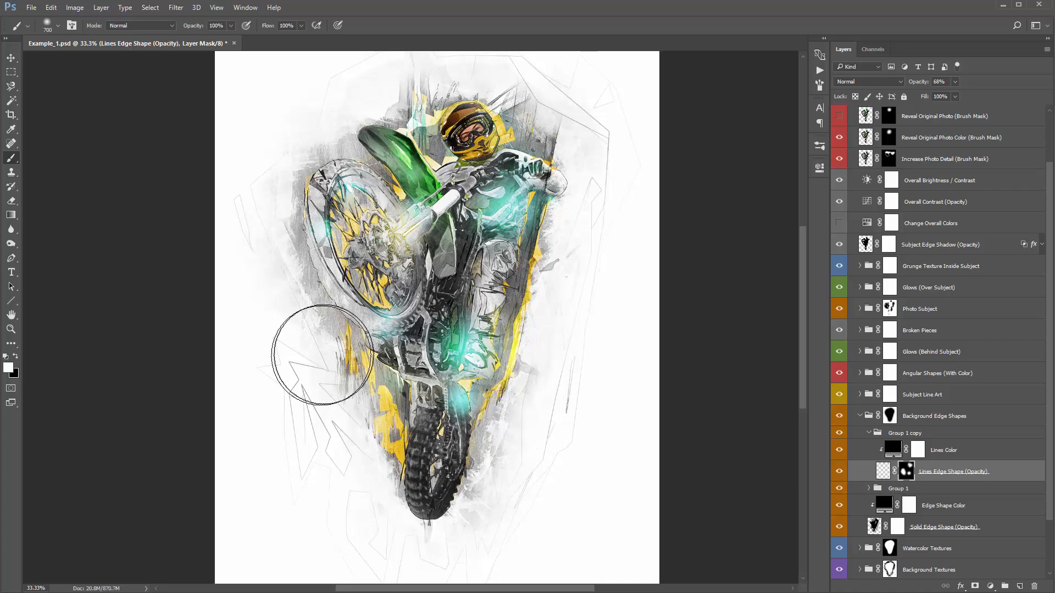
{"action": "key", "text": "v"}
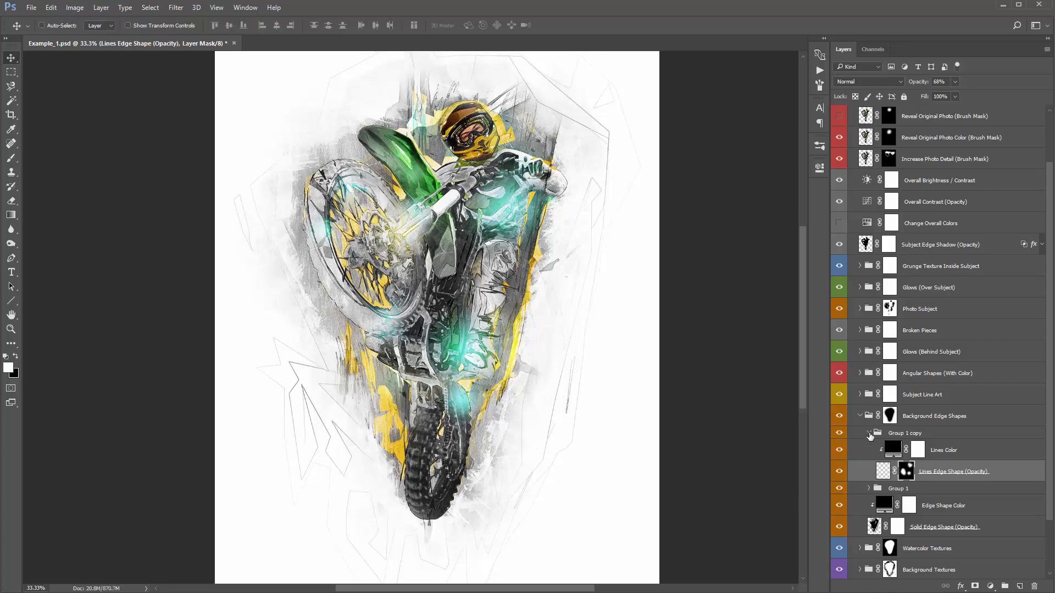
Collapse the duplicated group and set the original group's Lines Edge Shape (Opacity) layer to 12% opacity
{"action": "left_click", "coordinate": [868, 433]}
{"action": "left_click", "coordinate": [909, 449]}
{"action": "left_click", "coordinate": [868, 446]}
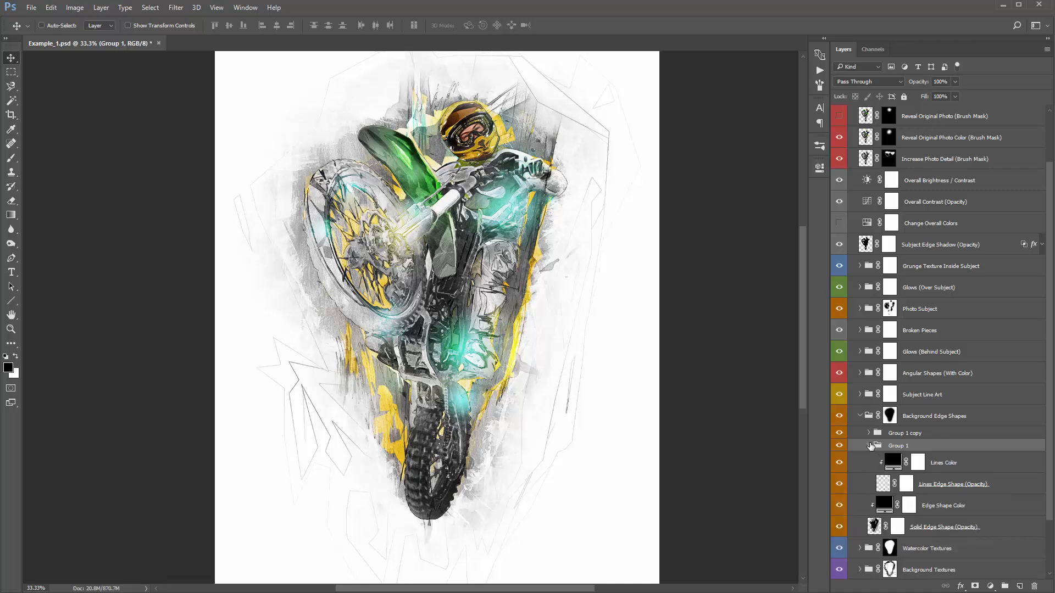
{"action": "left_click", "coordinate": [933, 484]}
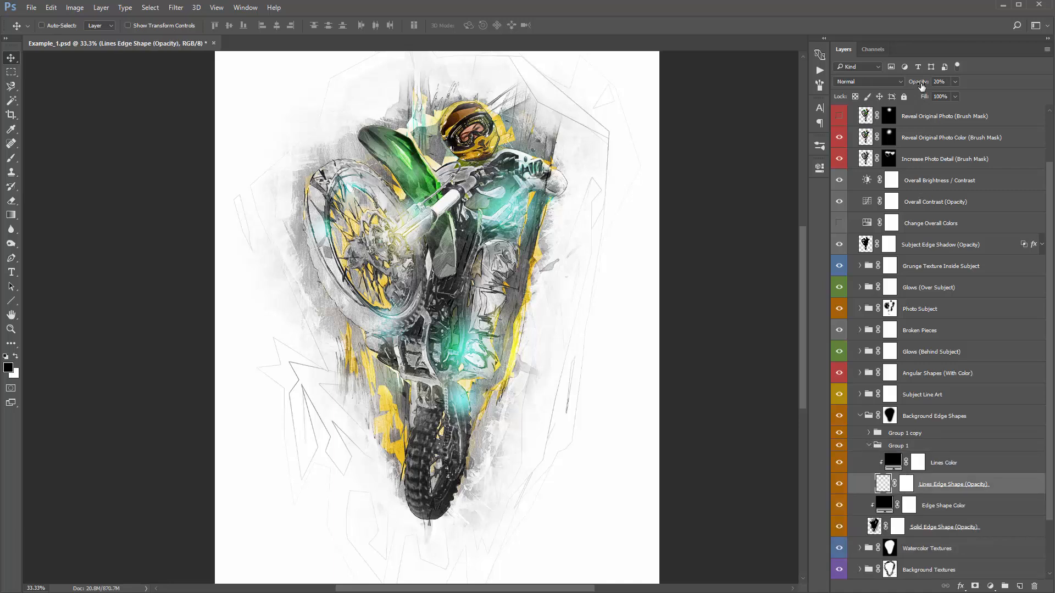
{"action": "left_click_drag", "start_coordinate": [921, 86], "coordinate": [914, 84]}
Set the masked Lines Edge Shape (Opacity) layer in the duplicated group to 52% opacity
{"action": "left_click", "coordinate": [868, 433]}
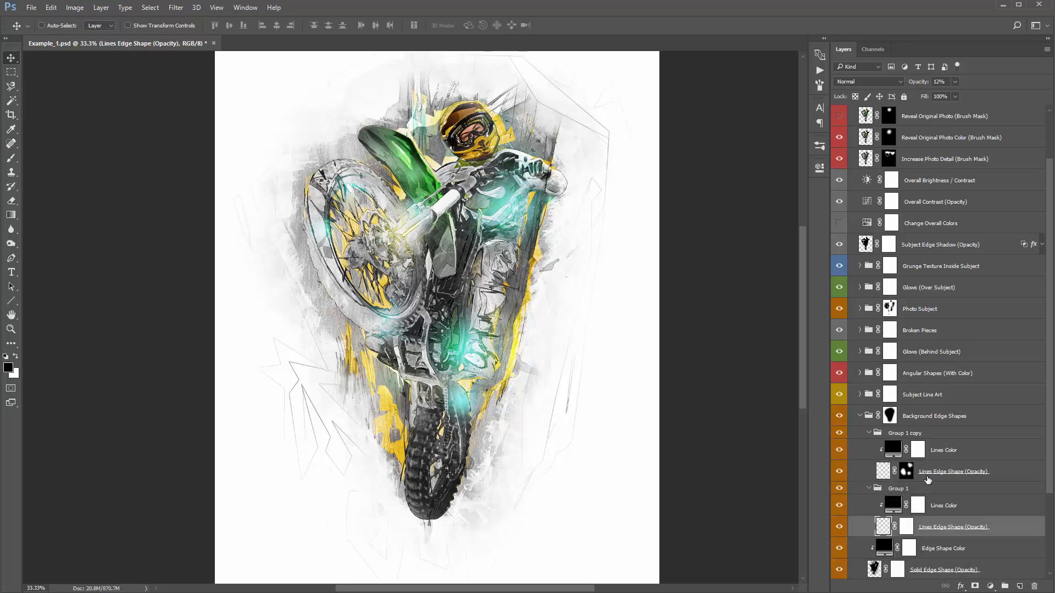
{"action": "left_click", "coordinate": [945, 471]}
{"action": "left_click_drag", "start_coordinate": [922, 84], "coordinate": [914, 82]}
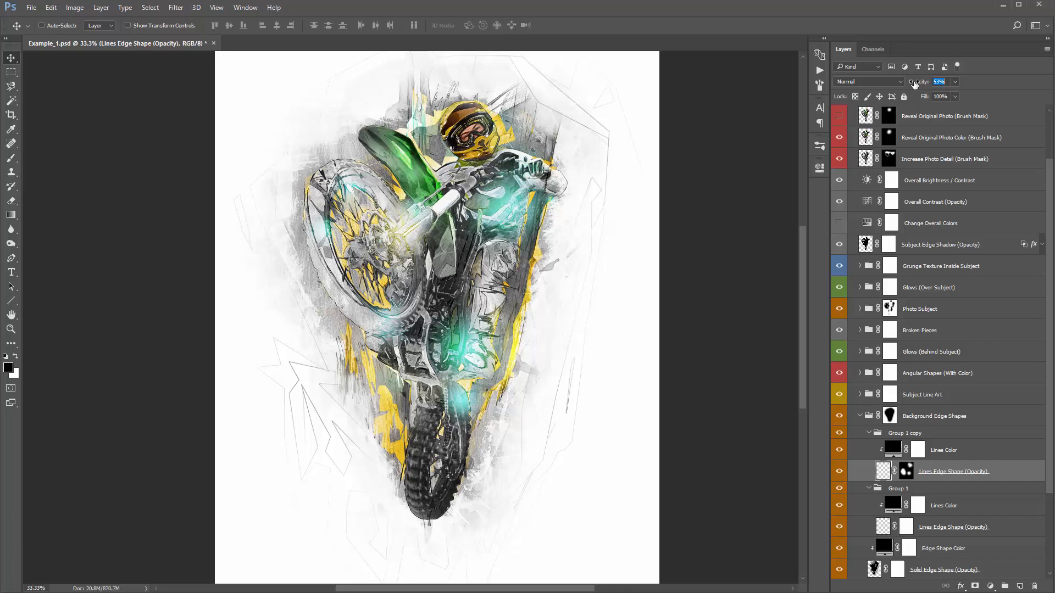
Collapse both line groups and select the Solid Edge Shape (Opacity) layer
{"action": "left_click", "coordinate": [901, 434]}
{"action": "left_click", "coordinate": [869, 432]}
{"action": "left_click", "coordinate": [868, 446]}
{"action": "left_click", "coordinate": [890, 445]}
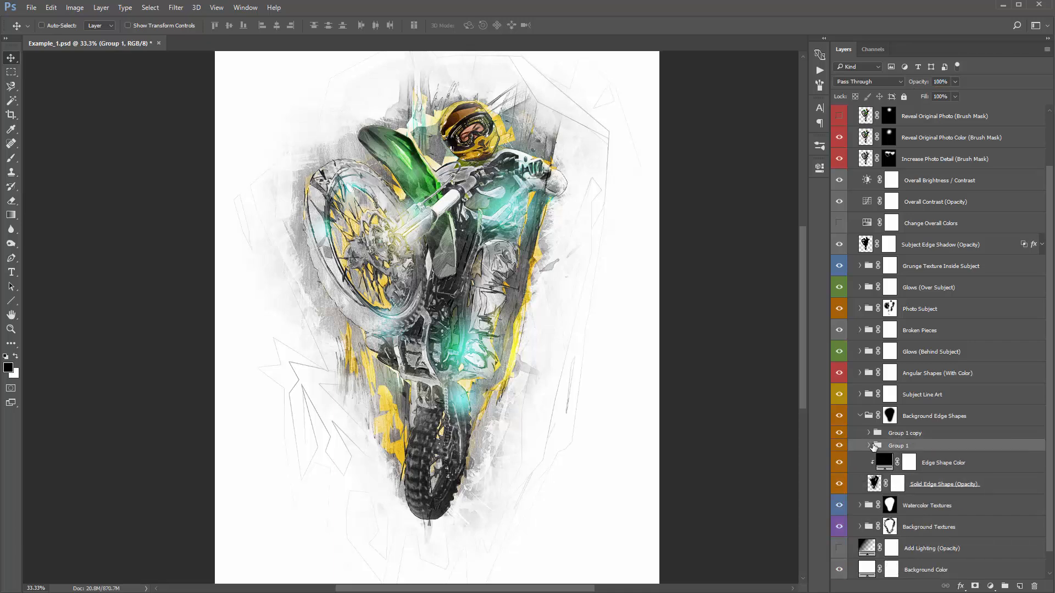
{"action": "left_click", "coordinate": [955, 484]}
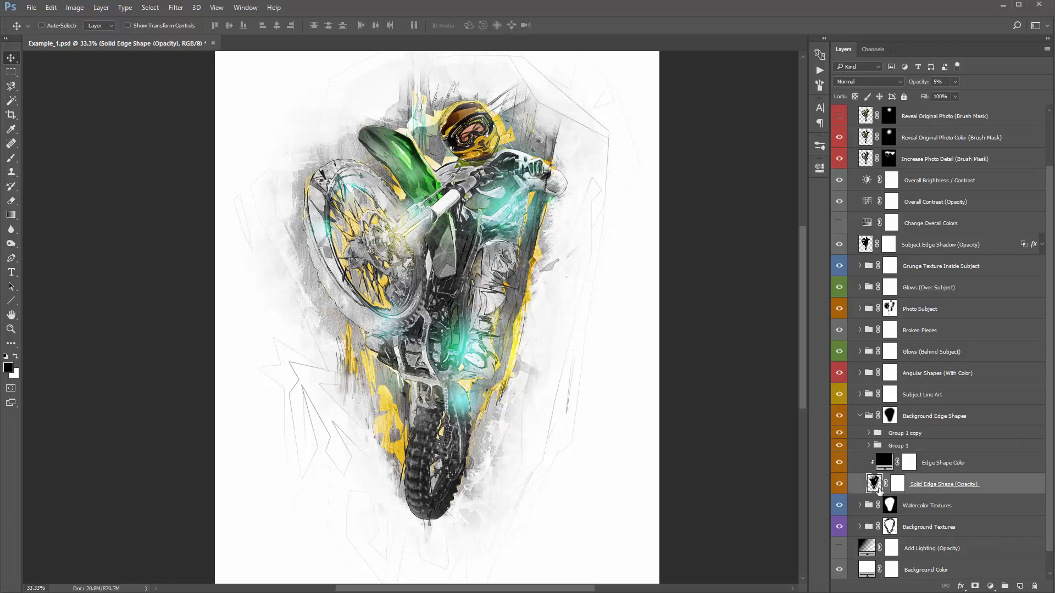
Toggle the Solid Edge Shape (Opacity) layer's visibility to compare the artwork, then try 24% opacity and undo it
{"action": "left_click", "coordinate": [838, 485]}
{"action": "left_click", "coordinate": [839, 485]}
{"action": "left_click", "coordinate": [839, 485]}
{"action": "left_click", "coordinate": [839, 485]}
{"action": "left_click", "coordinate": [842, 485]}
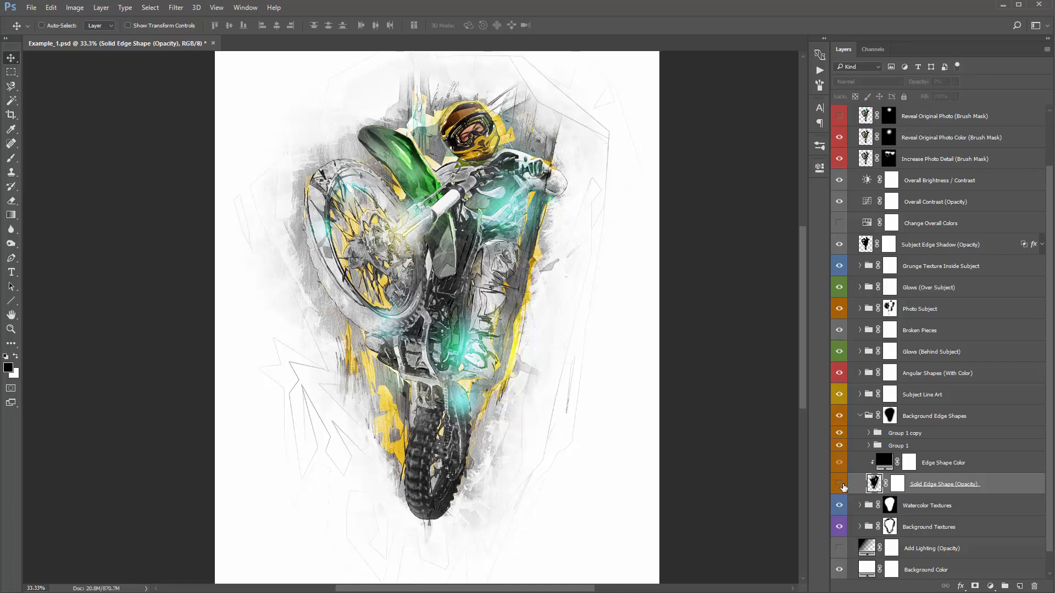
{"action": "left_click", "coordinate": [844, 486]}
{"action": "left_click_drag", "start_coordinate": [918, 81], "coordinate": [926, 83]}
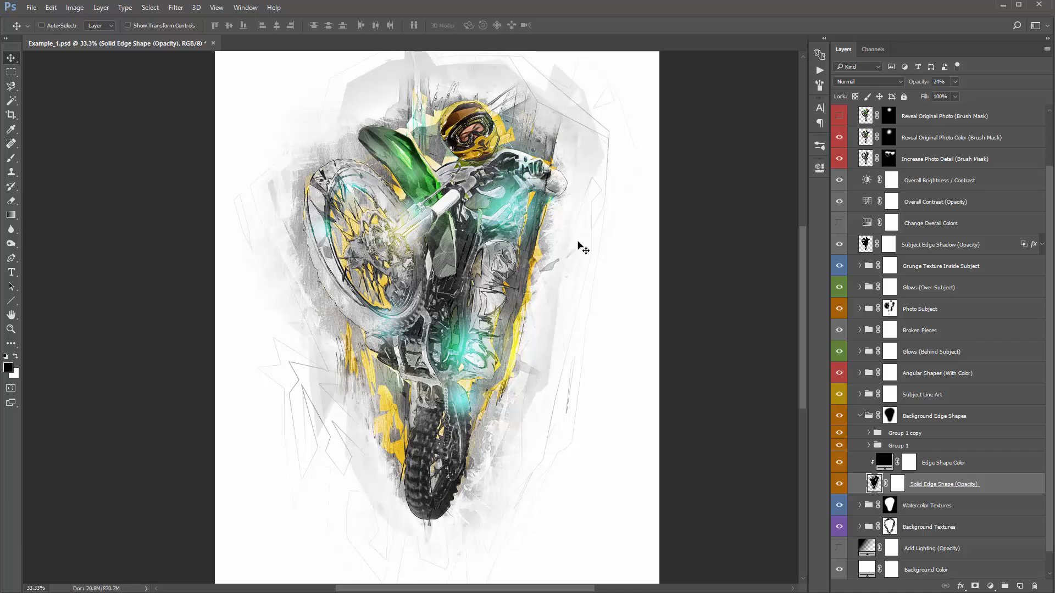
{"action": "key", "text": "ctrl+z"}
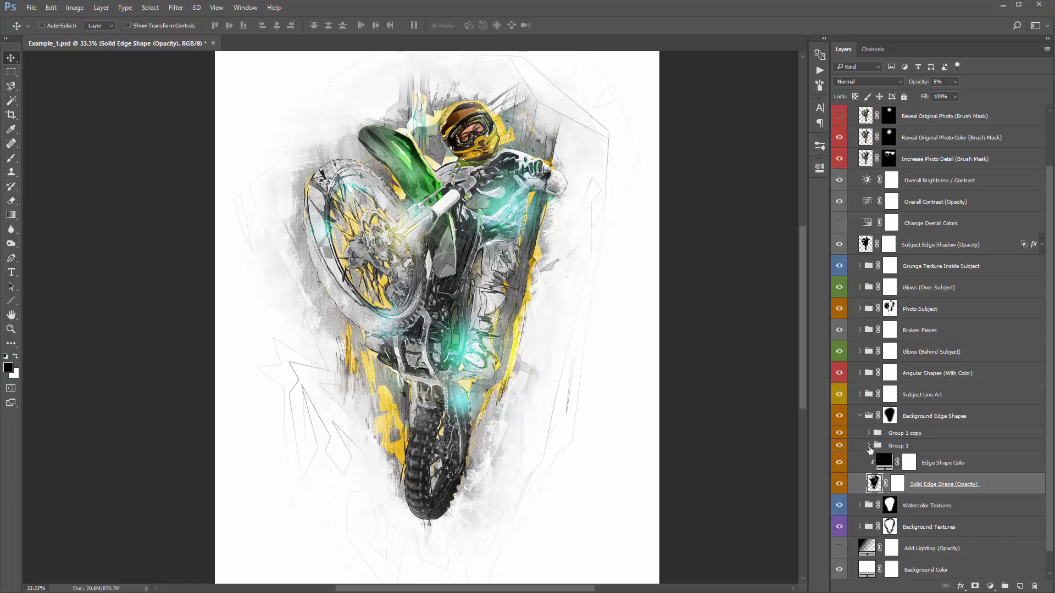
Hide the duplicated line group and set the Lines Edge Shape (Opacity) layer in Group 1 to 27% opacity
{"action": "left_click", "coordinate": [868, 446]}
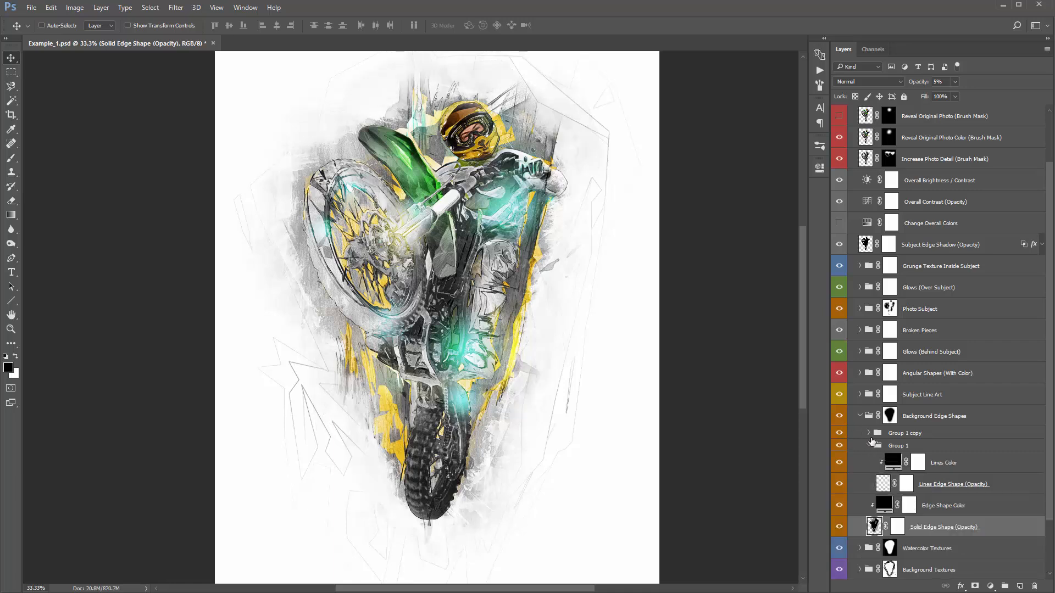
{"action": "left_click", "coordinate": [839, 433]}
{"action": "left_click", "coordinate": [854, 446]}
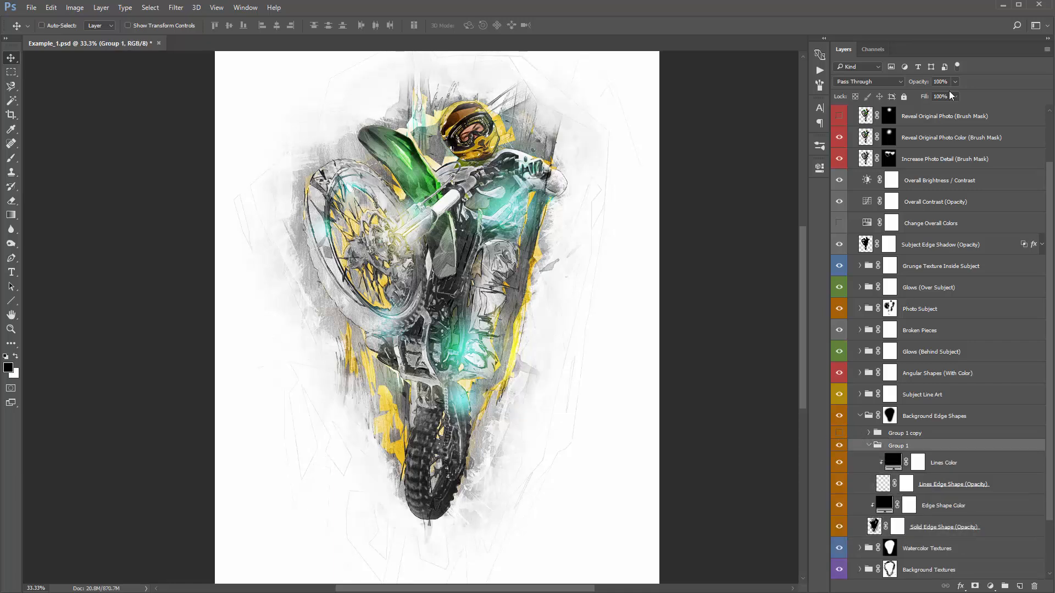
{"action": "left_click", "coordinate": [963, 487]}
{"action": "left_click", "coordinate": [920, 83]}
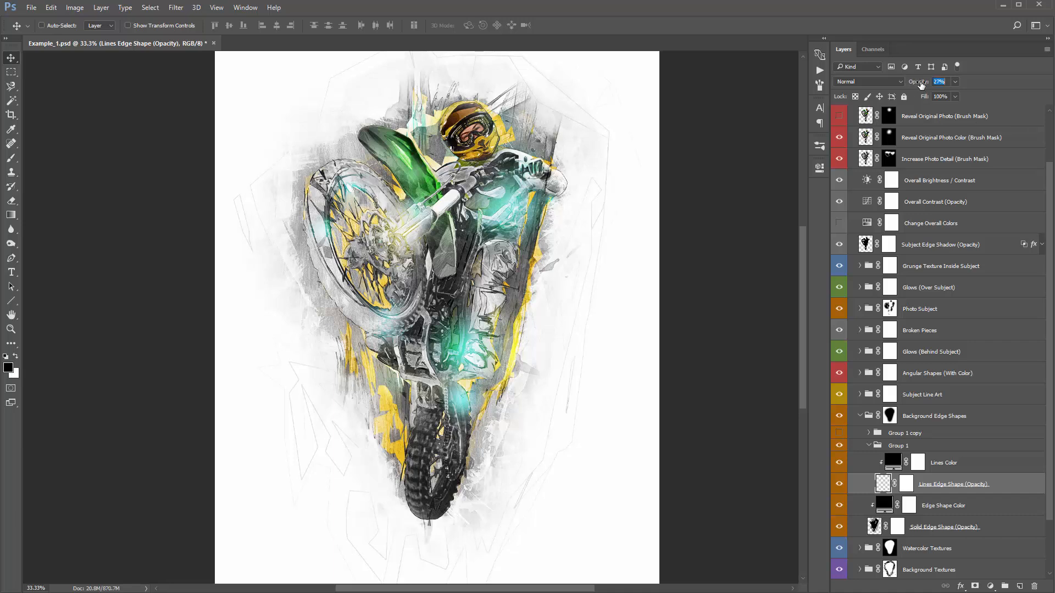
Collapse Group 1 and its parent Background Edge Shapes group
{"action": "left_click", "coordinate": [867, 446]}
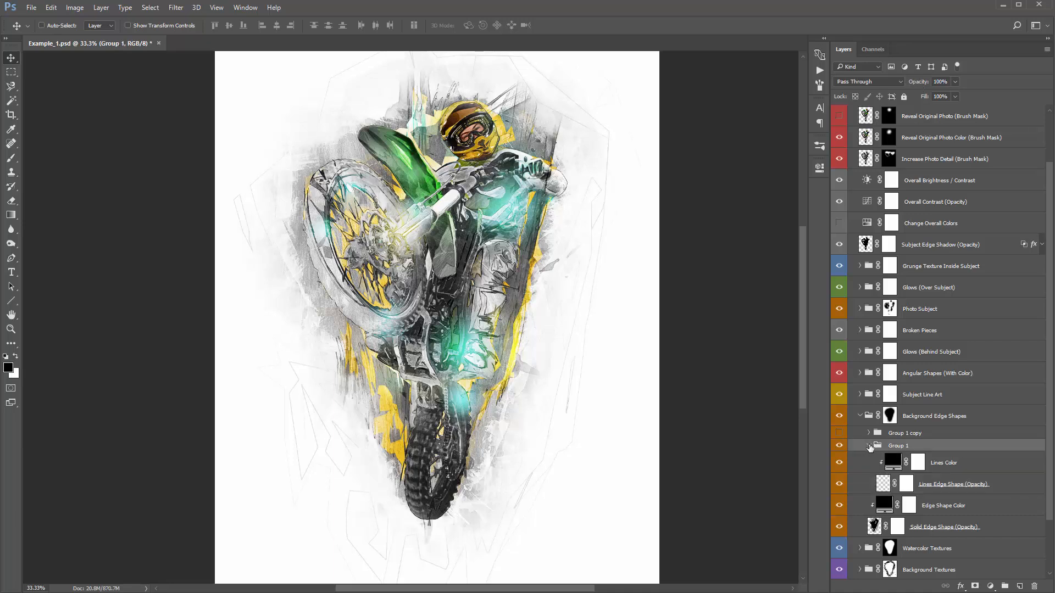
{"action": "left_click", "coordinate": [869, 417]}
{"action": "left_click", "coordinate": [860, 416]}
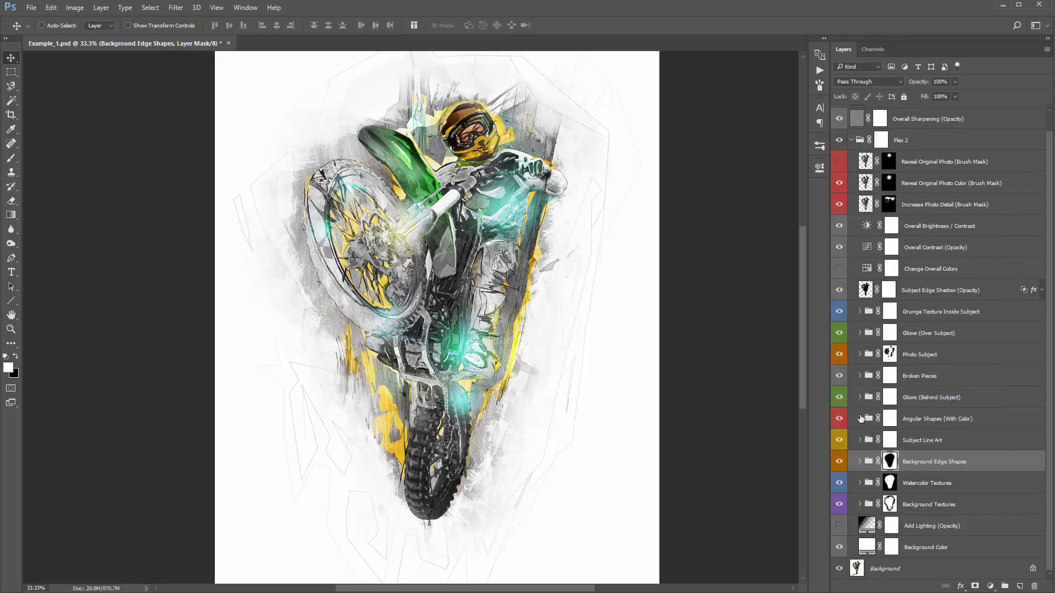
{"action": "left_click", "coordinate": [860, 418]}
{"action": "left_click", "coordinate": [860, 418]}
Toggle the Watercolor Textures group's visibility to compare the artwork with and without it, leaving it shown
{"action": "left_click", "coordinate": [933, 487]}
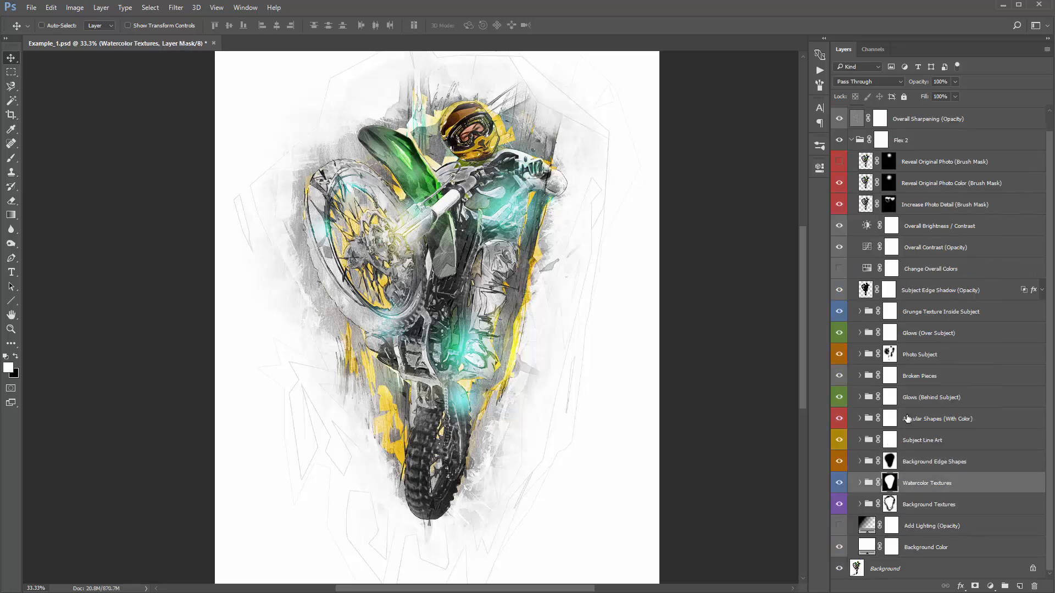
{"action": "left_click", "coordinate": [839, 483]}
{"action": "left_click", "coordinate": [837, 485]}
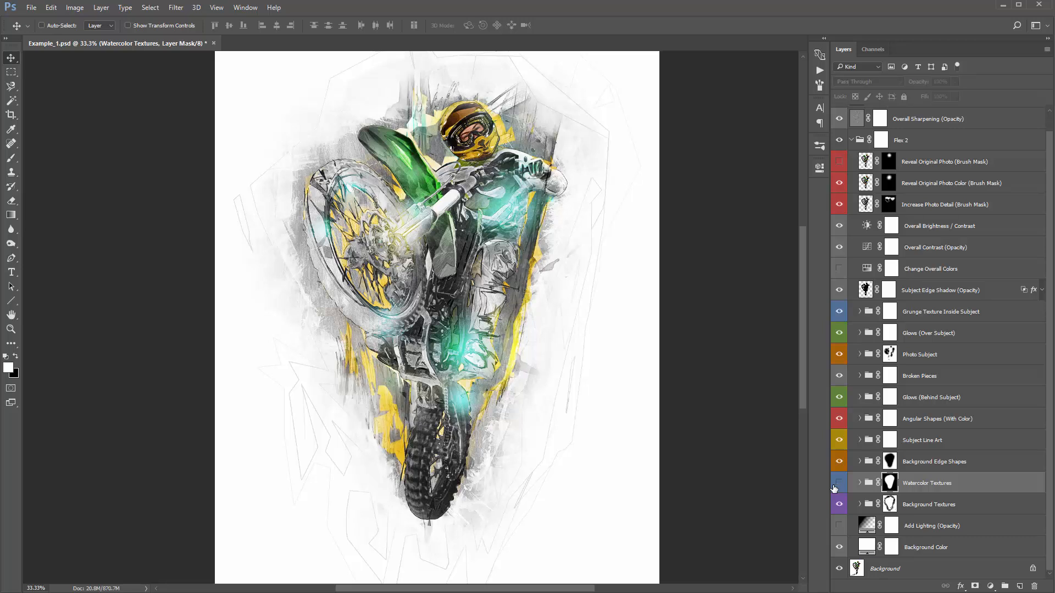
{"action": "left_click", "coordinate": [836, 486]}
{"action": "left_click", "coordinate": [836, 486]}
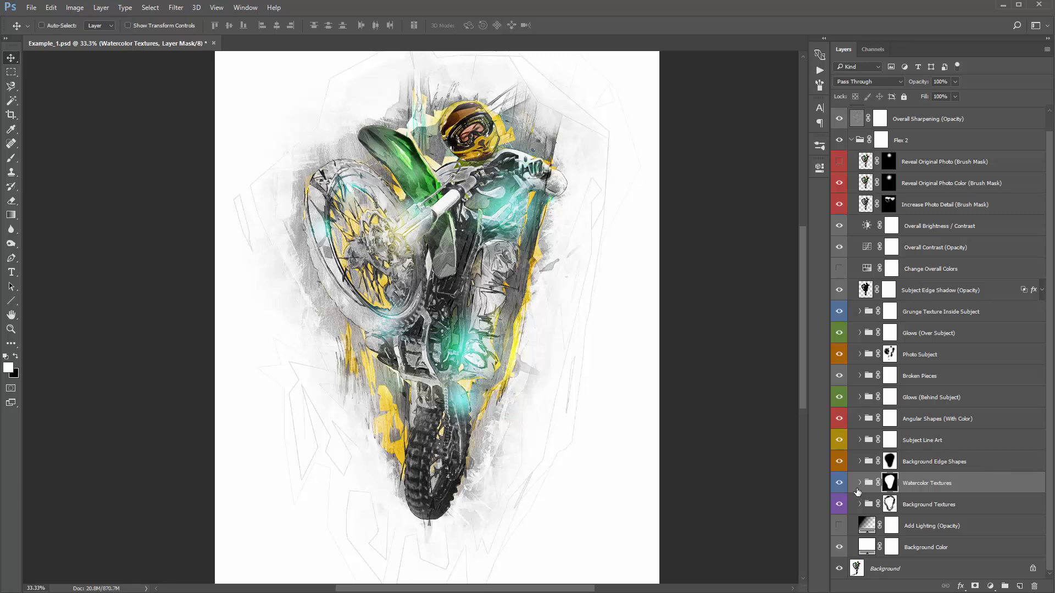
Expand both nested Watercolor Textures groups and select the five Watercolor (Move Around) layers together
{"action": "left_click", "coordinate": [859, 484]}
{"action": "left_click", "coordinate": [936, 487]}
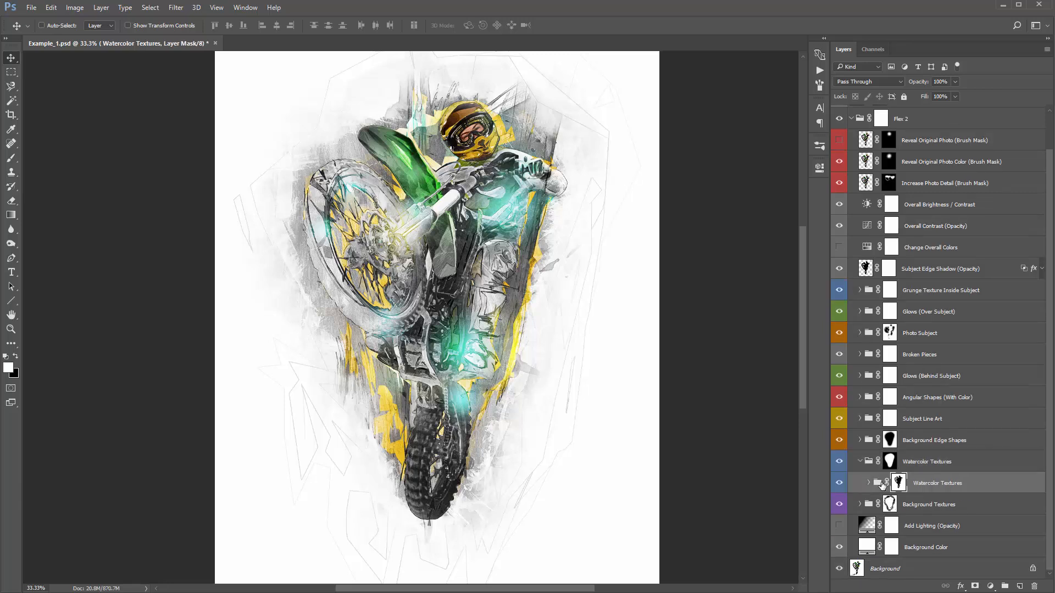
{"action": "left_click", "coordinate": [868, 483]}
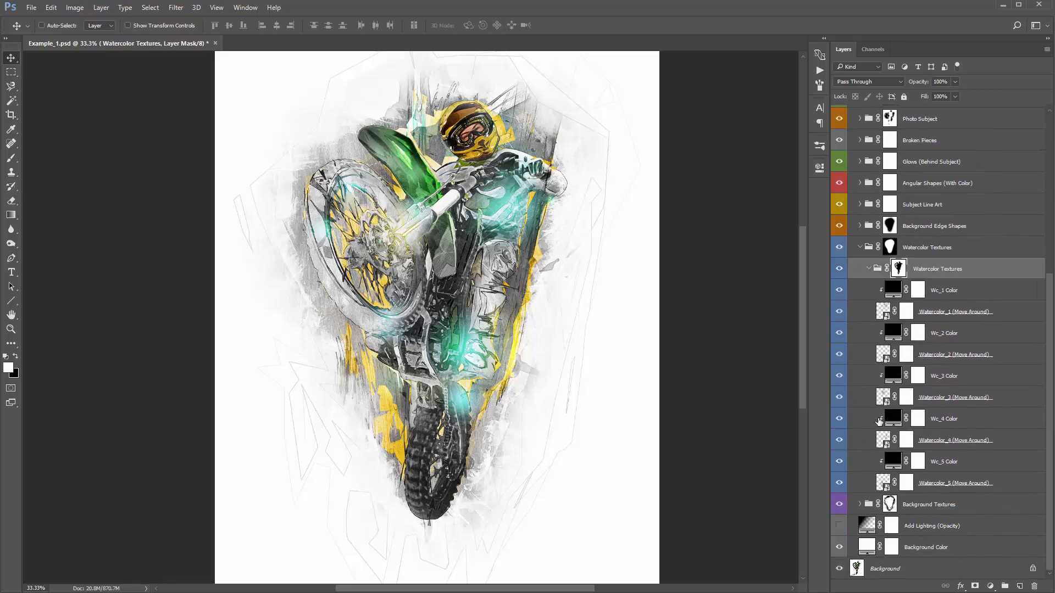
{"action": "left_click", "coordinate": [956, 311]}
{"action": "left_click", "coordinate": [961, 356], "text": "ctrl"}
{"action": "left_click", "coordinate": [986, 400], "text": "ctrl"}
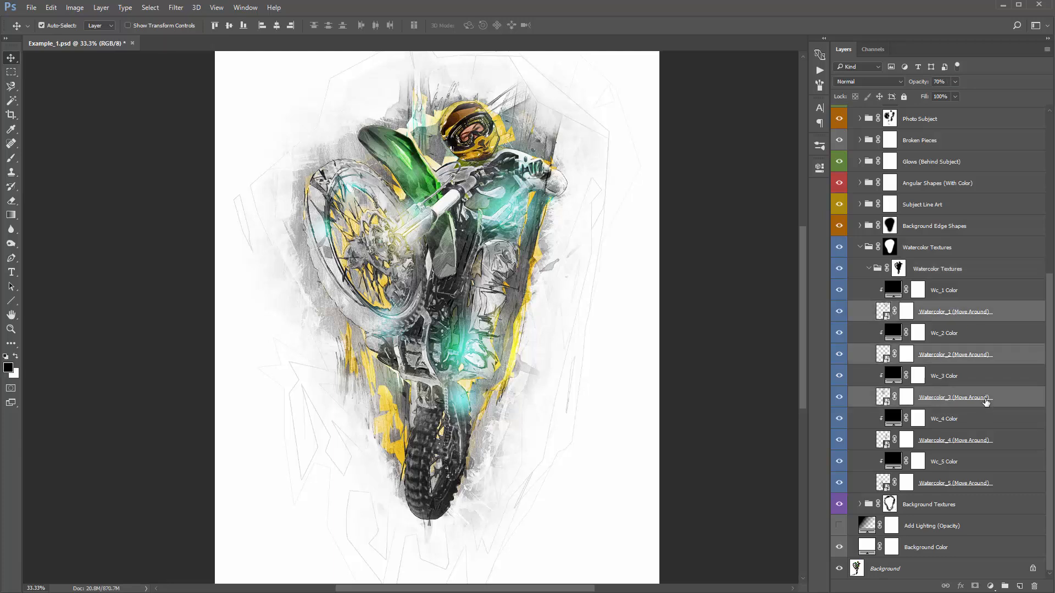
{"action": "left_click", "coordinate": [981, 439], "text": "ctrl"}
{"action": "left_click", "coordinate": [971, 483], "text": "ctrl"}
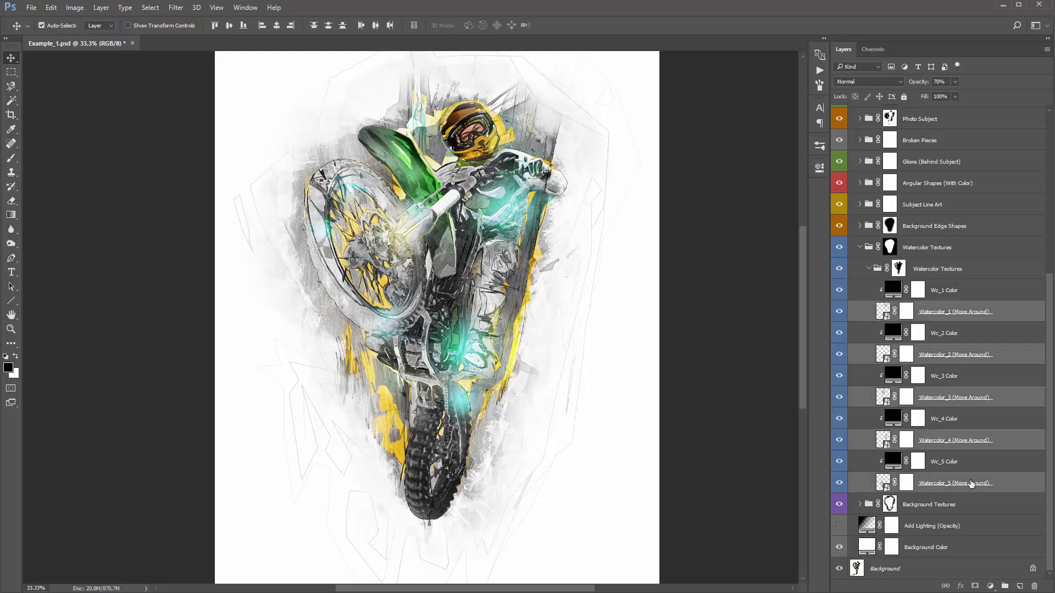
Try moving the Watercolor_1 (Move Around) texture down and to the left across the bike, and undo the move
{"action": "left_click", "coordinate": [957, 316]}
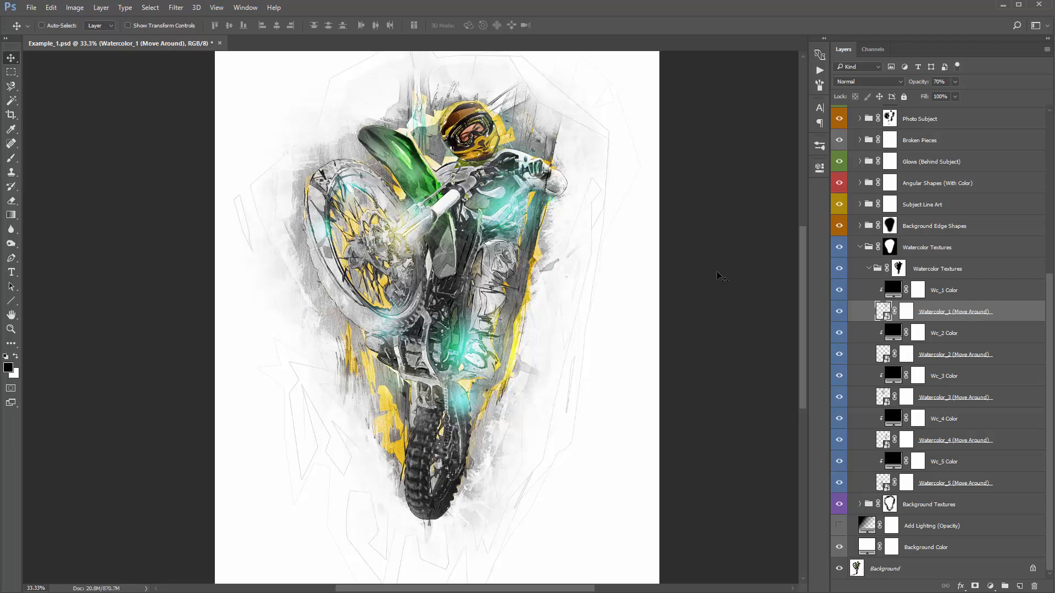
{"action": "left_click_drag", "start_coordinate": [560, 209], "coordinate": [405, 379]}
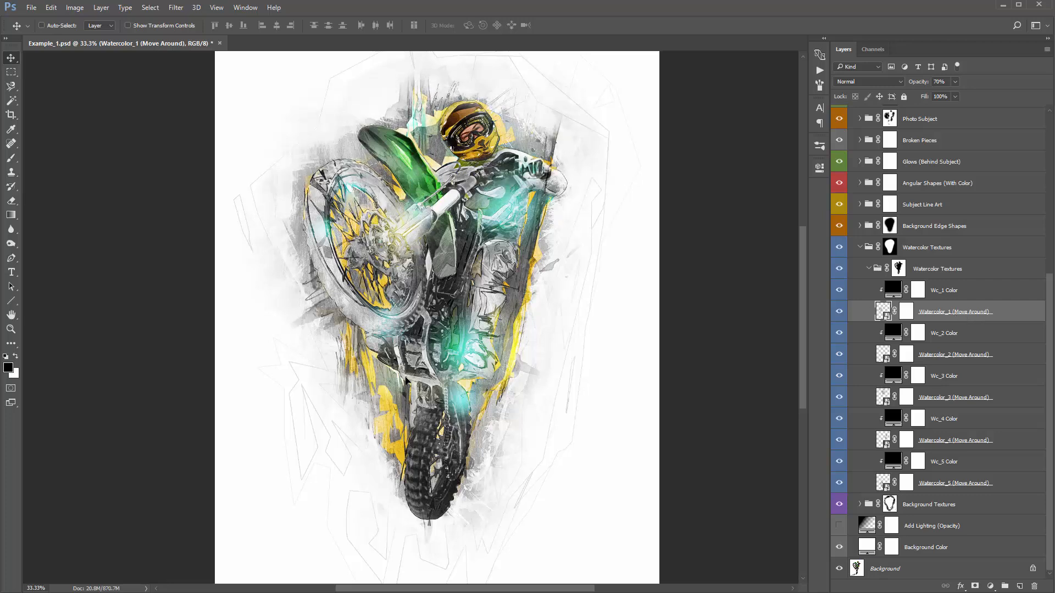
{"action": "key", "text": "ctrl+z"}
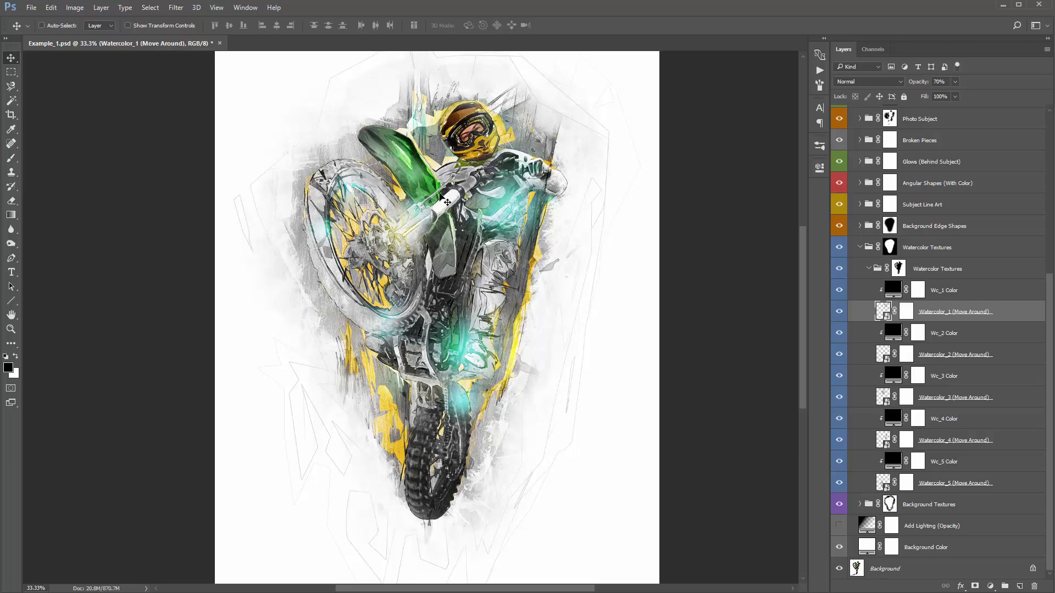
Try colouring the Wc_1 Color fill layer red (ff0000), and cancel the colour change
{"action": "left_click", "coordinate": [944, 295]}
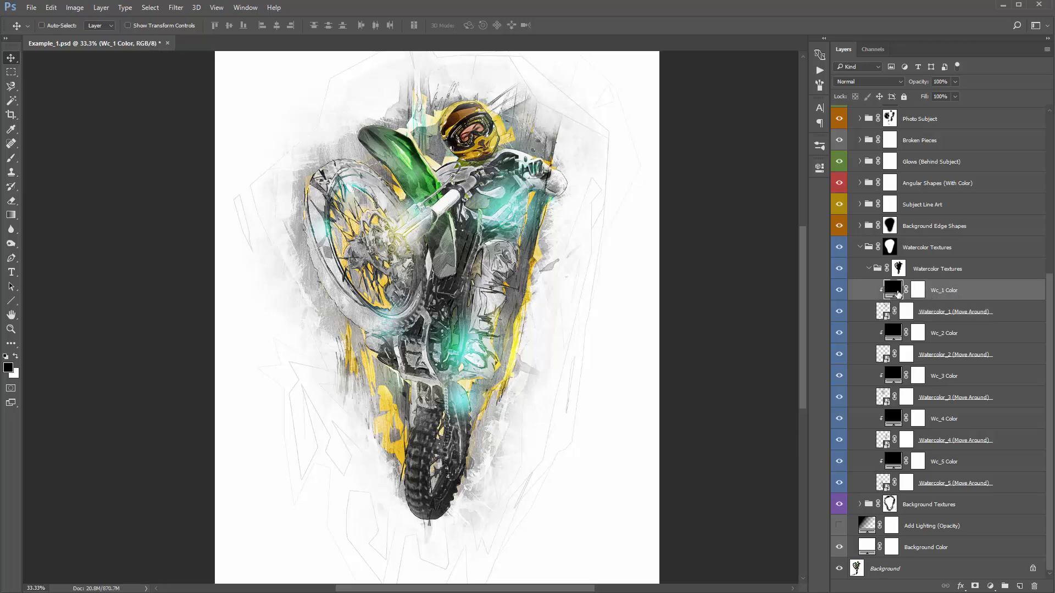
{"action": "double_click", "coordinate": [897, 293]}
{"action": "type", "text": "ff0000"}
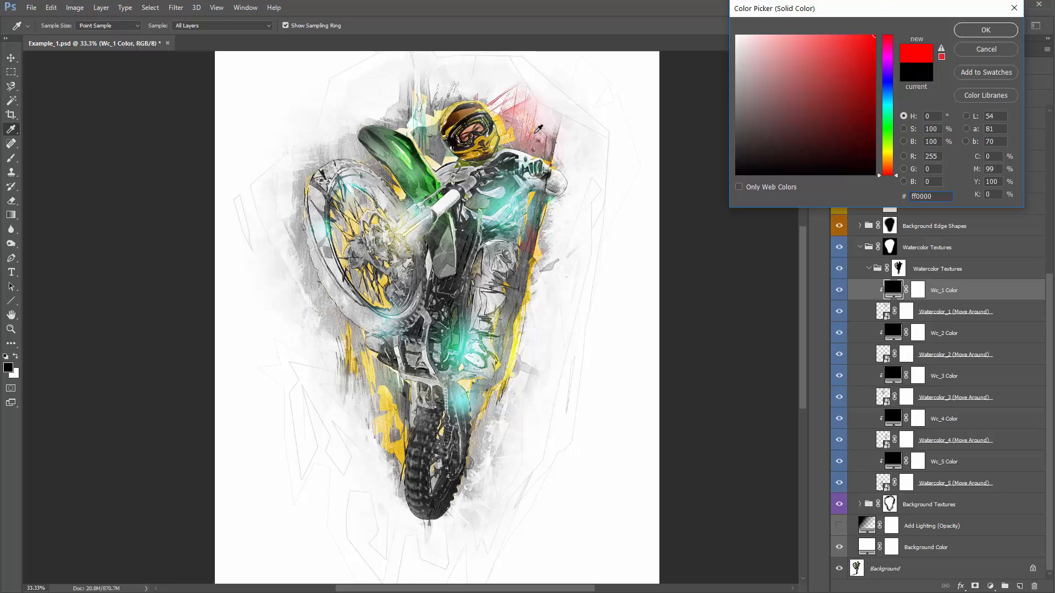
{"action": "left_click", "coordinate": [985, 49]}
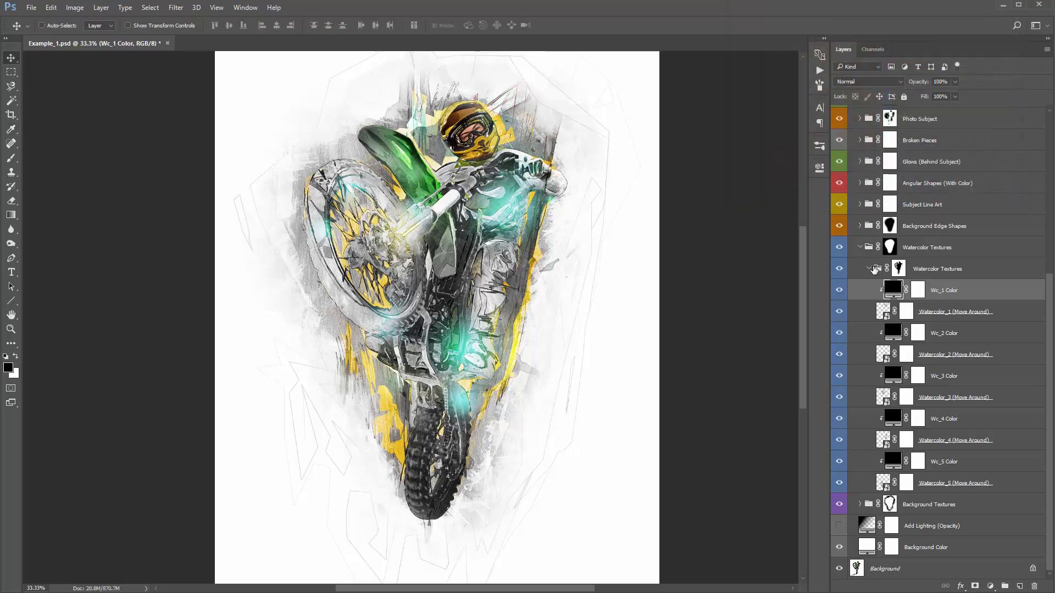
Collapse the inner and outer Watercolor Textures groups
{"action": "left_click", "coordinate": [877, 271]}
{"action": "left_click", "coordinate": [868, 270]}
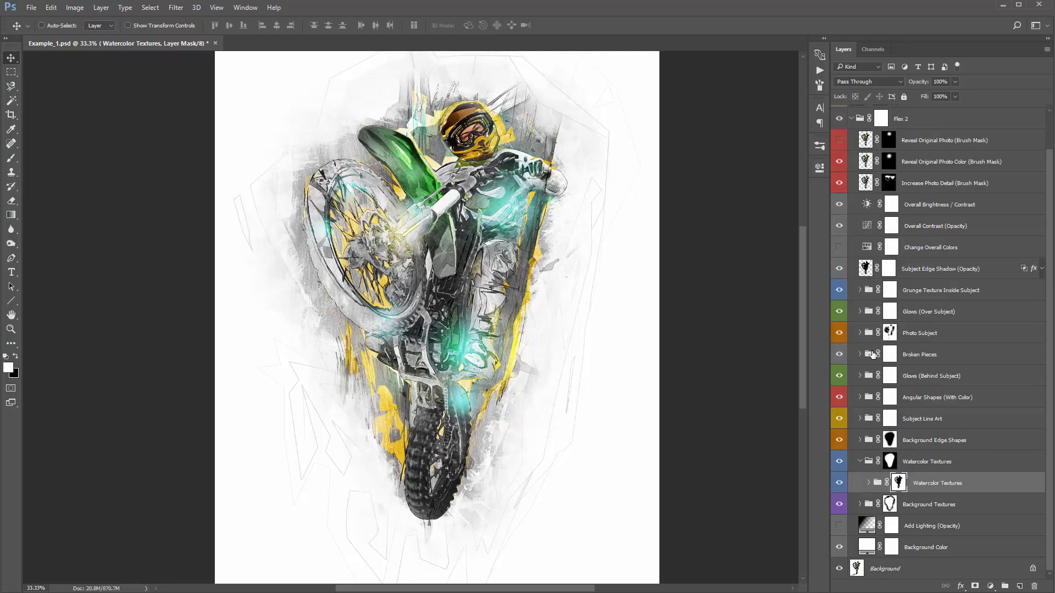
{"action": "left_click", "coordinate": [862, 461]}
Toggle the Background Textures group's visibility to compare the artwork with and without it, leaving it shown
{"action": "left_click", "coordinate": [947, 504]}
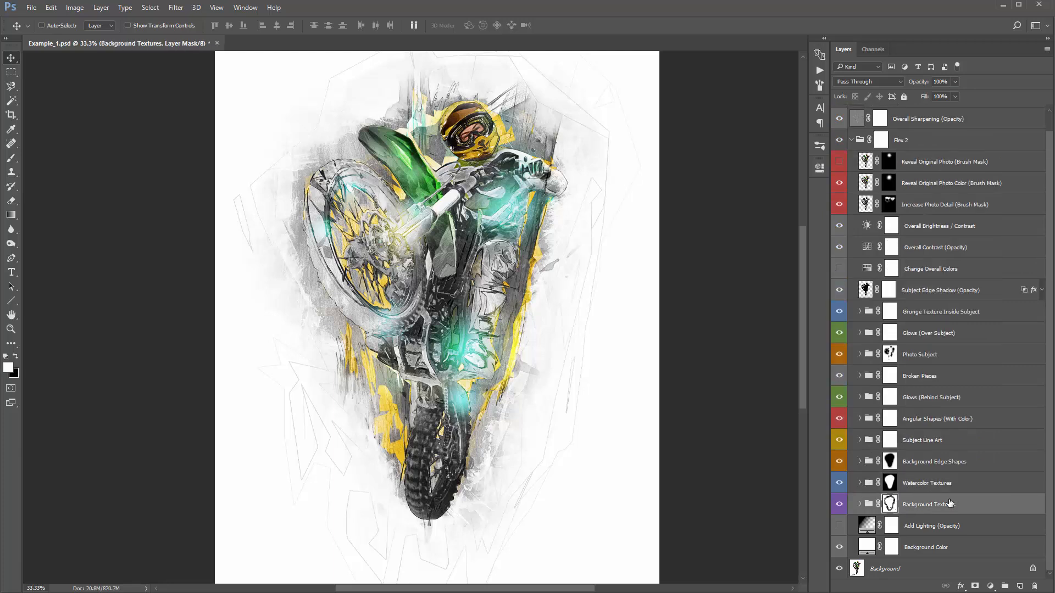
{"action": "left_click", "coordinate": [840, 504]}
{"action": "left_click", "coordinate": [840, 505]}
{"action": "left_click", "coordinate": [841, 504]}
{"action": "left_click", "coordinate": [840, 504]}
Expand the Background Textures group and toggle the Pencil Sketch Texture group's visibility to compare, leaving it shown
{"action": "left_click", "coordinate": [877, 505]}
{"action": "left_click", "coordinate": [860, 504]}
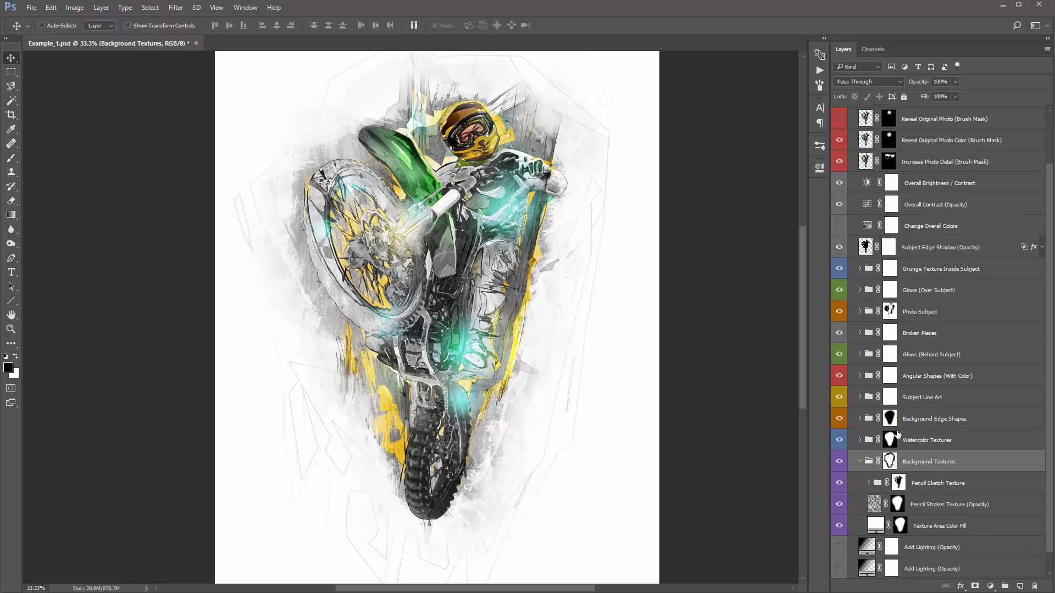
{"action": "left_click", "coordinate": [951, 470]}
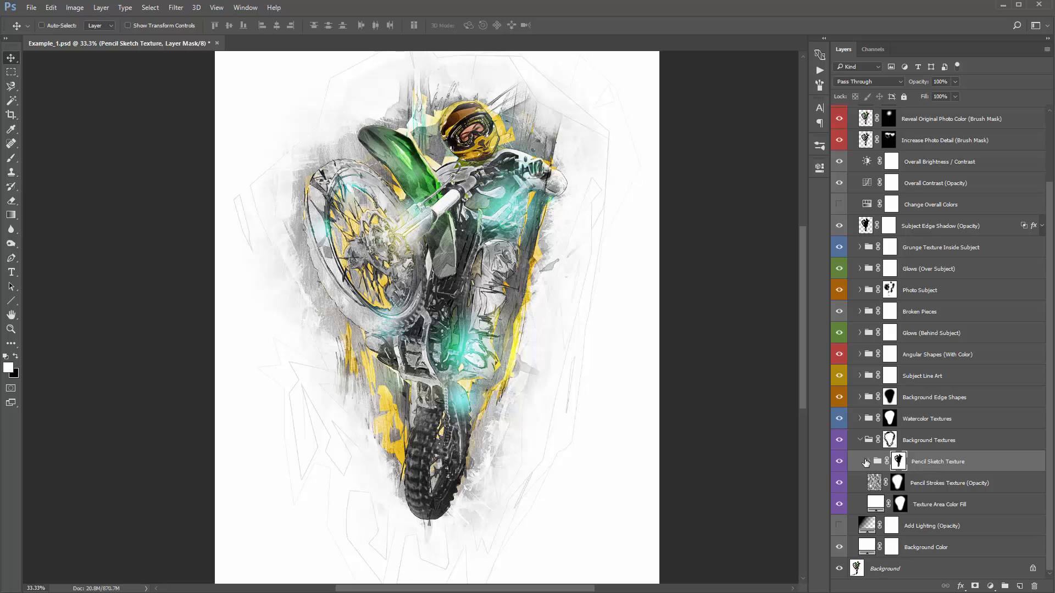
{"action": "left_click", "coordinate": [840, 461]}
{"action": "left_click", "coordinate": [843, 462]}
{"action": "left_click", "coordinate": [844, 462]}
{"action": "left_click", "coordinate": [844, 461]}
Set the Pencil Sketch Texture (Opacity) layer to 0% opacity and collapse its group
{"action": "left_click", "coordinate": [869, 461]}
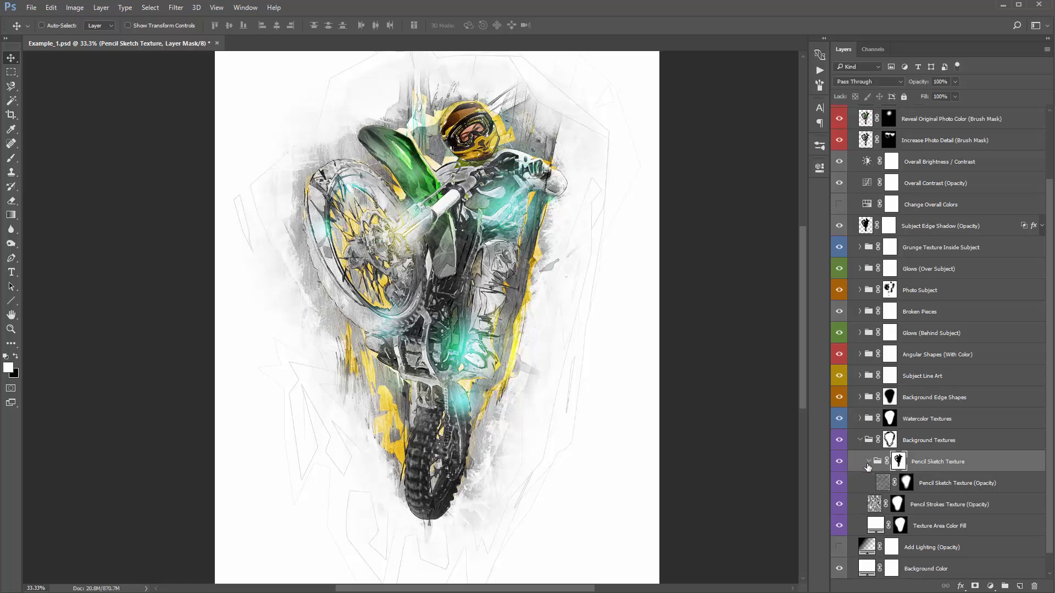
{"action": "left_click", "coordinate": [934, 466]}
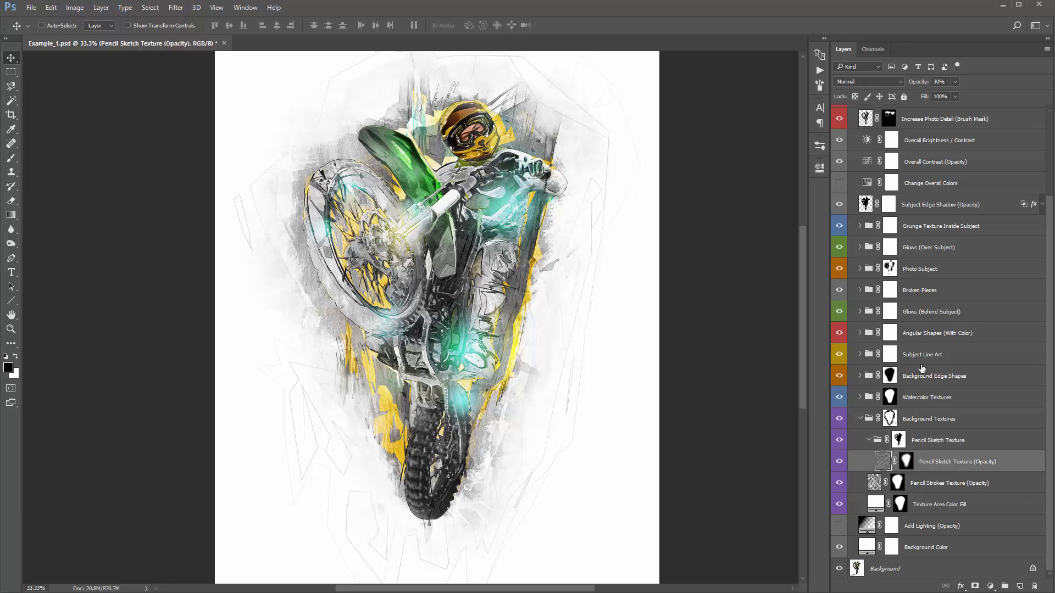
{"action": "mouse_move", "coordinate": [912, 83]}
{"action": "left_mouse_down"}
{"action": "mouse_move", "coordinate": [978, 83]}
{"action": "mouse_move", "coordinate": [349, 104]}
{"action": "left_mouse_up"}
{"action": "key", "text": "Escape"}
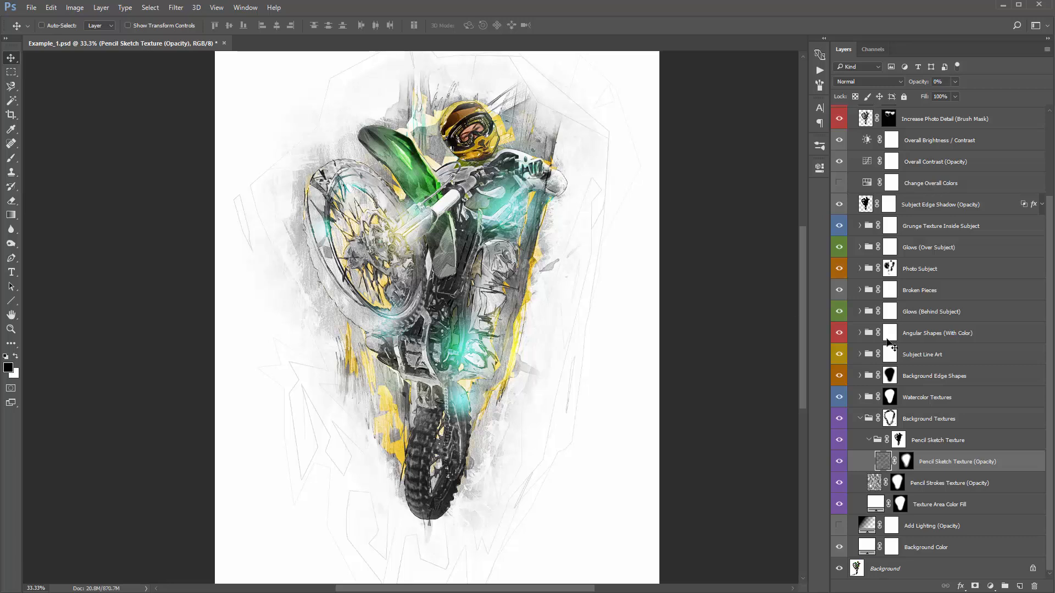
{"action": "left_click", "coordinate": [873, 442]}
{"action": "left_click", "coordinate": [869, 441]}
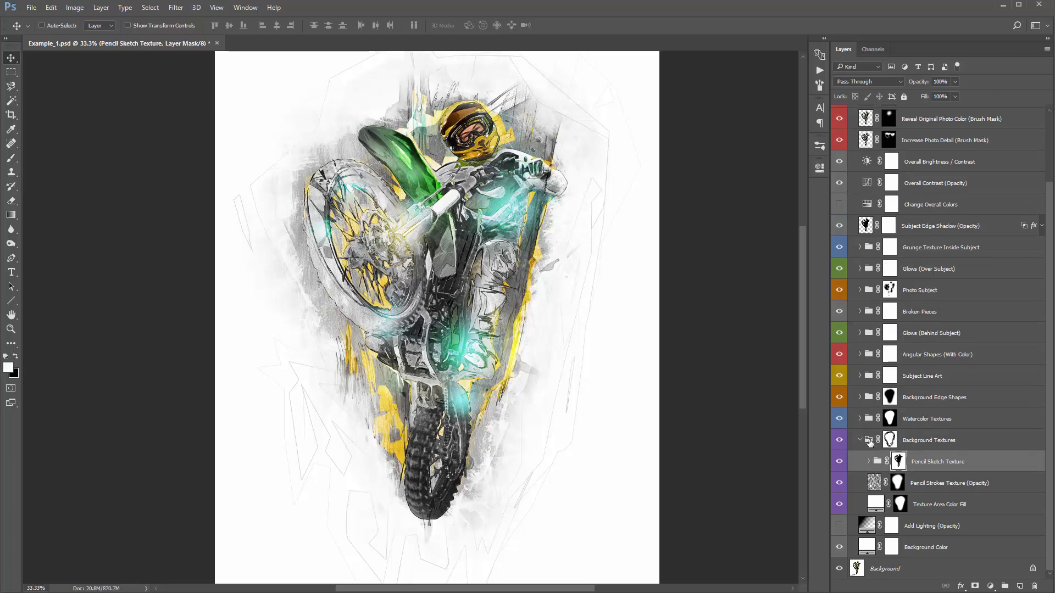
Preview the Pencil Strokes Texture (Opacity) layer at 100% opacity and return it to 30%
{"action": "left_click", "coordinate": [932, 481]}
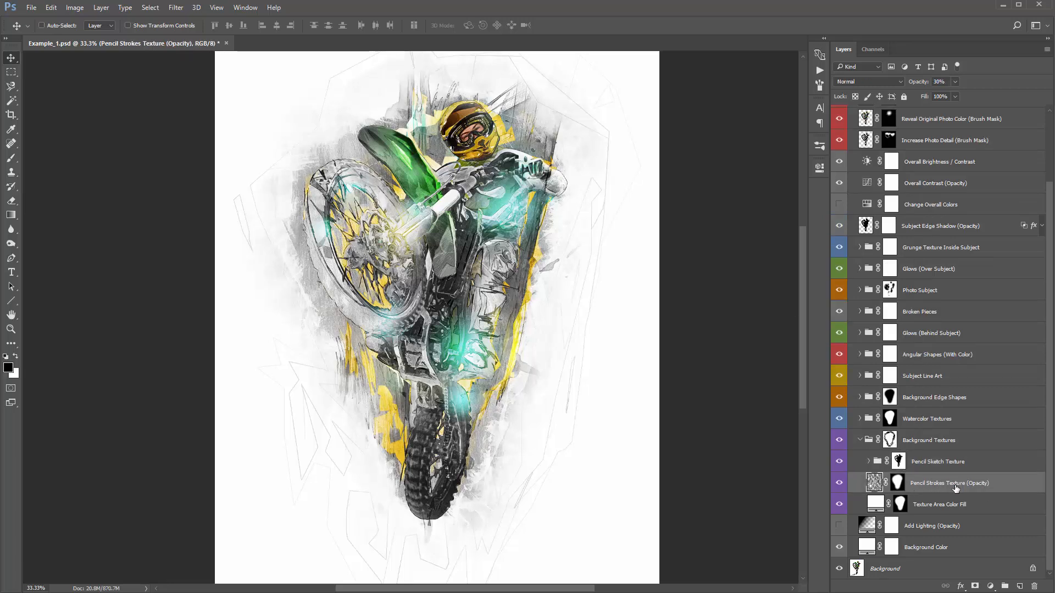
{"action": "left_click", "coordinate": [937, 81]}
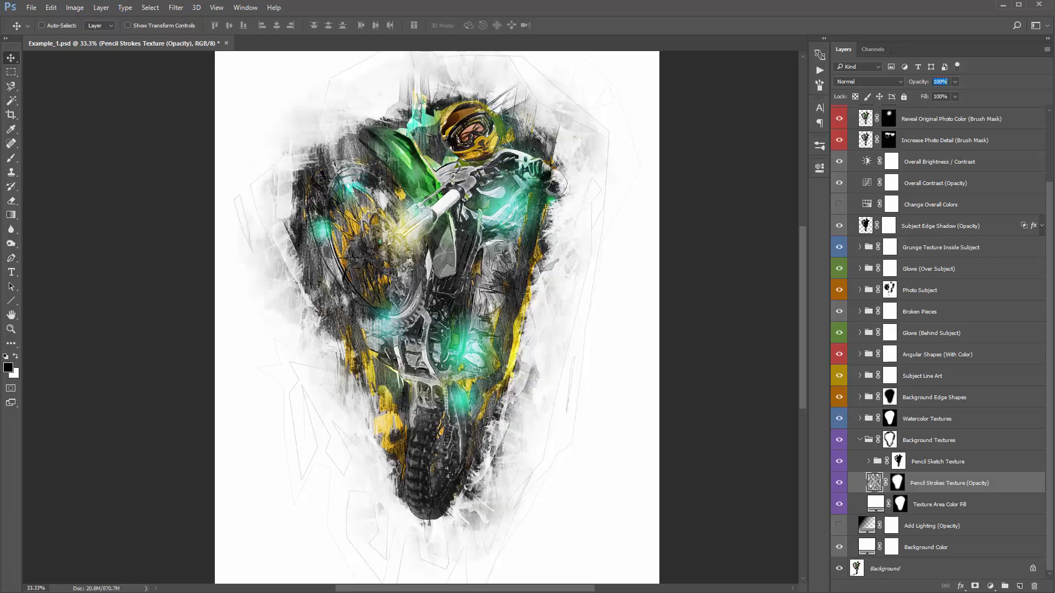
{"action": "left_click_drag", "start_coordinate": [919, 83], "coordinate": [558, 99]}
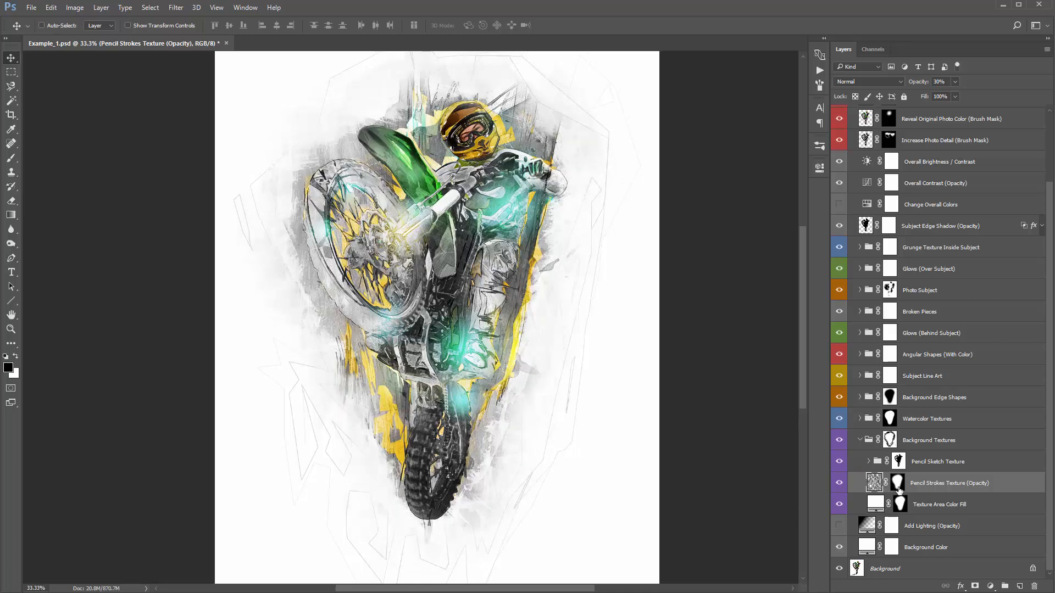
Group the Pencil Strokes Texture (Opacity) layer, duplicate the group, and select the texture layer inside the copy
{"action": "key", "text": "ctrl+g"}
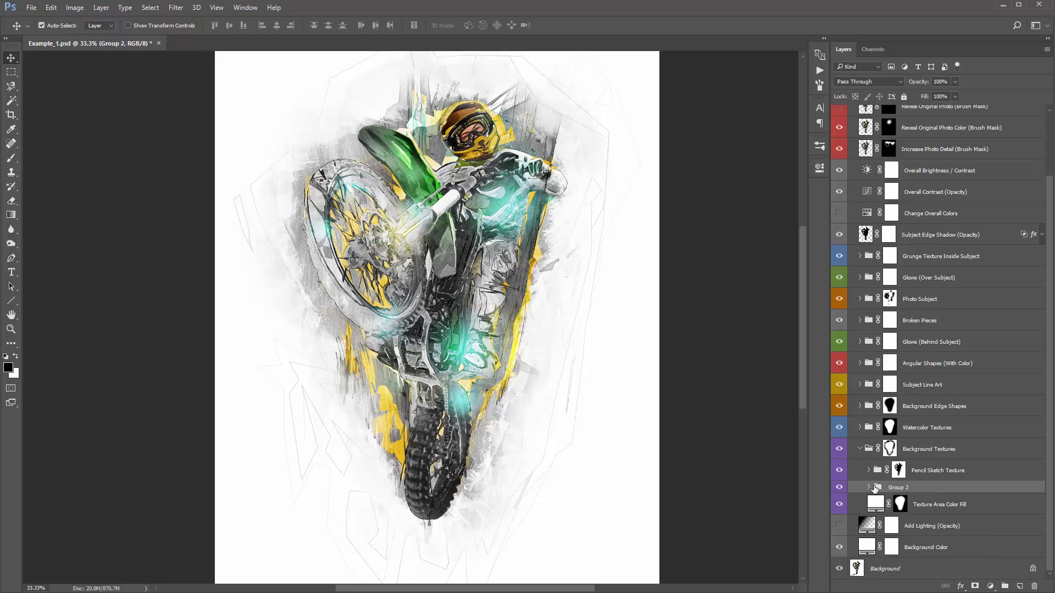
{"action": "key", "text": "ctrl+j"}
{"action": "left_click", "coordinate": [869, 487]}
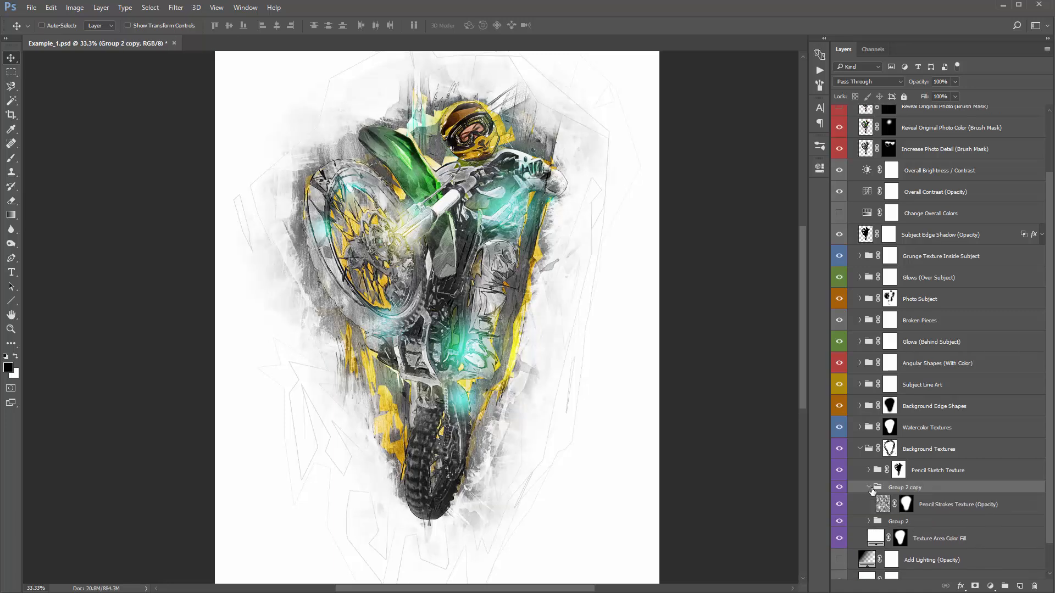
{"action": "left_click", "coordinate": [926, 505]}
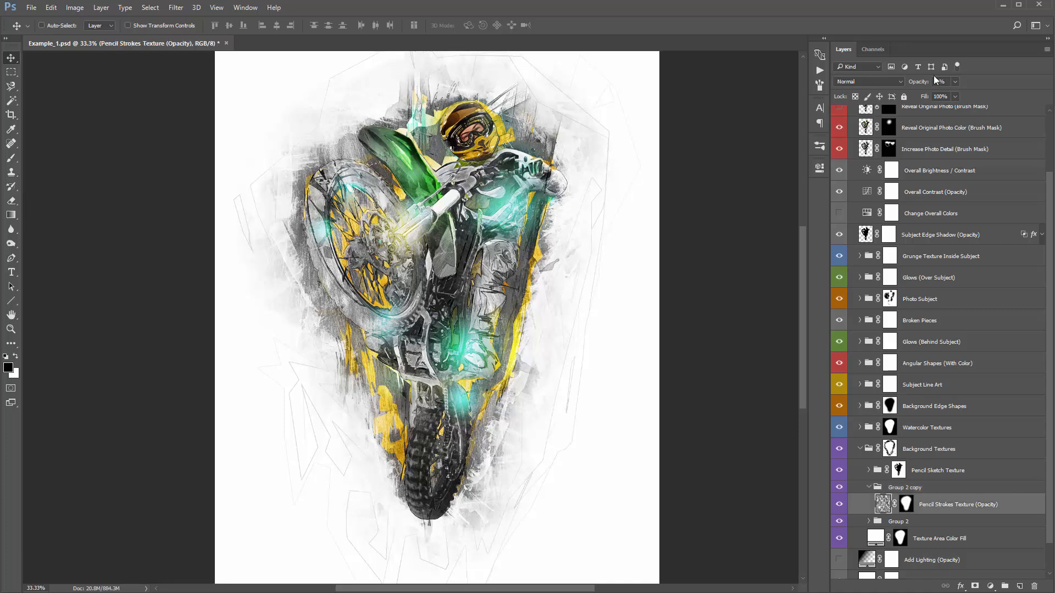
Set the copied Pencil Strokes Texture (Opacity) layer to 100% opacity and add an inverted, black mask to Group 2 copy
{"action": "left_click_drag", "start_coordinate": [915, 83], "coordinate": [954, 82]}
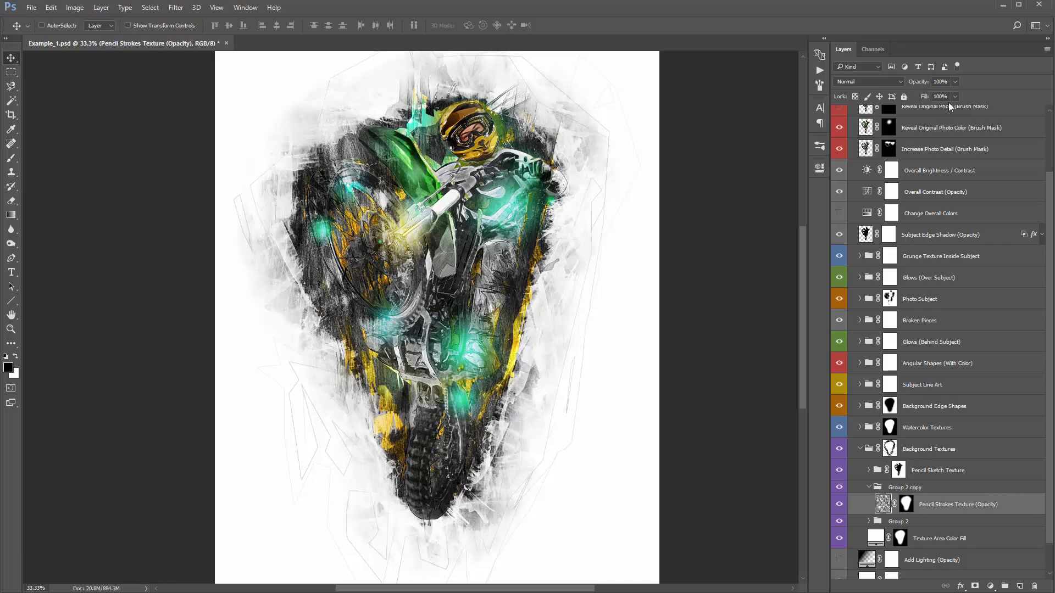
{"action": "left_click", "coordinate": [915, 489]}
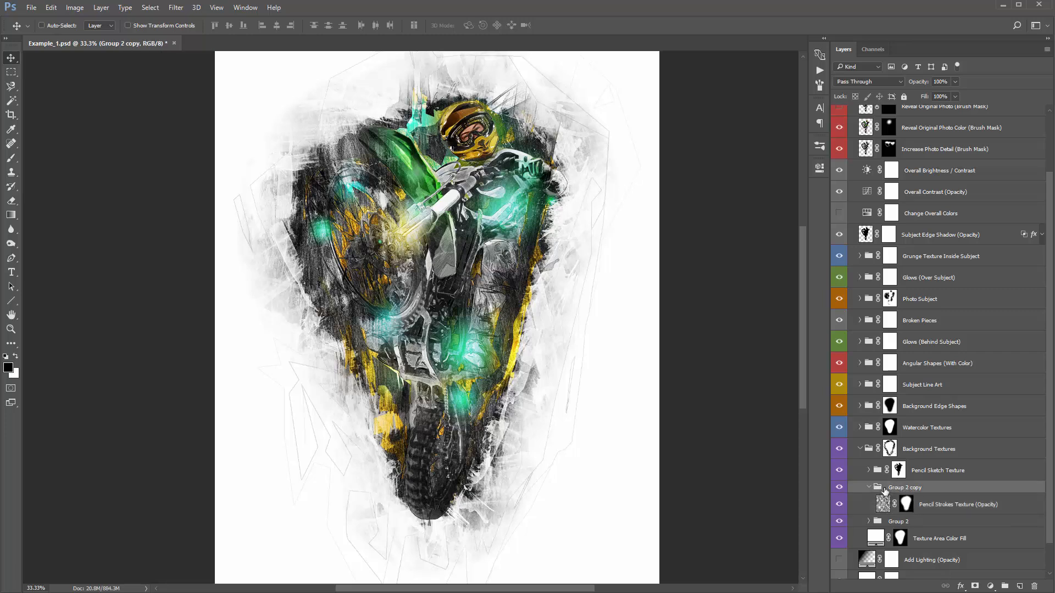
{"action": "left_click", "coordinate": [975, 587]}
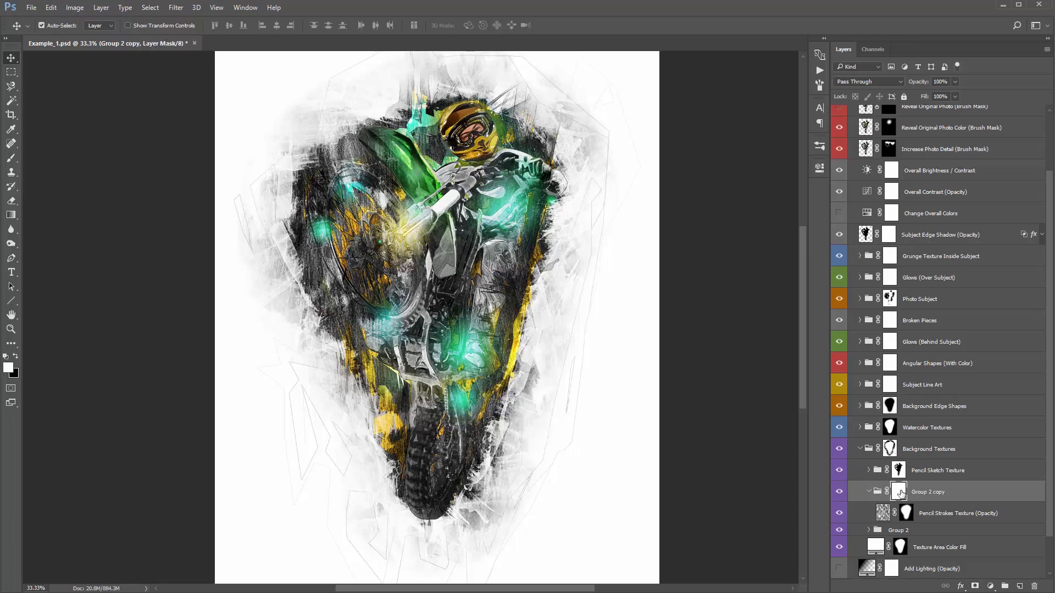
{"action": "key", "text": "ctrl+i"}
Paint white on the Group 2 copy mask with a 700 px brush beside the helmet and around the lower part of the bike
{"action": "key", "text": "b"}
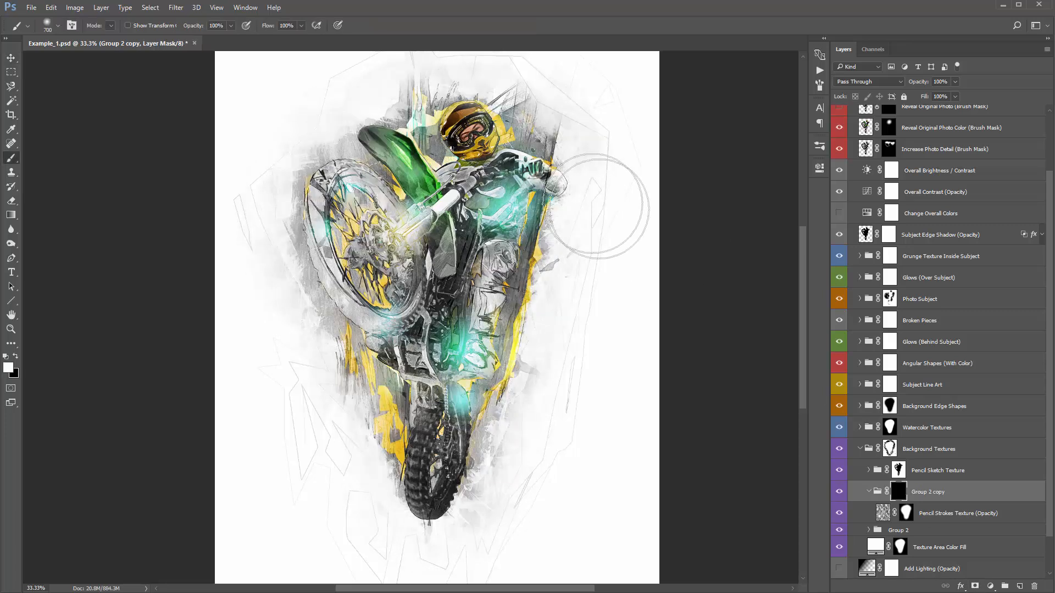
{"action": "mouse_move", "coordinate": [599, 207]}
{"action": "left_mouse_down"}
{"action": "mouse_move", "coordinate": [490, 140]}
{"action": "mouse_move", "coordinate": [551, 142]}
{"action": "mouse_move", "coordinate": [528, 120]}
{"action": "left_mouse_up"}
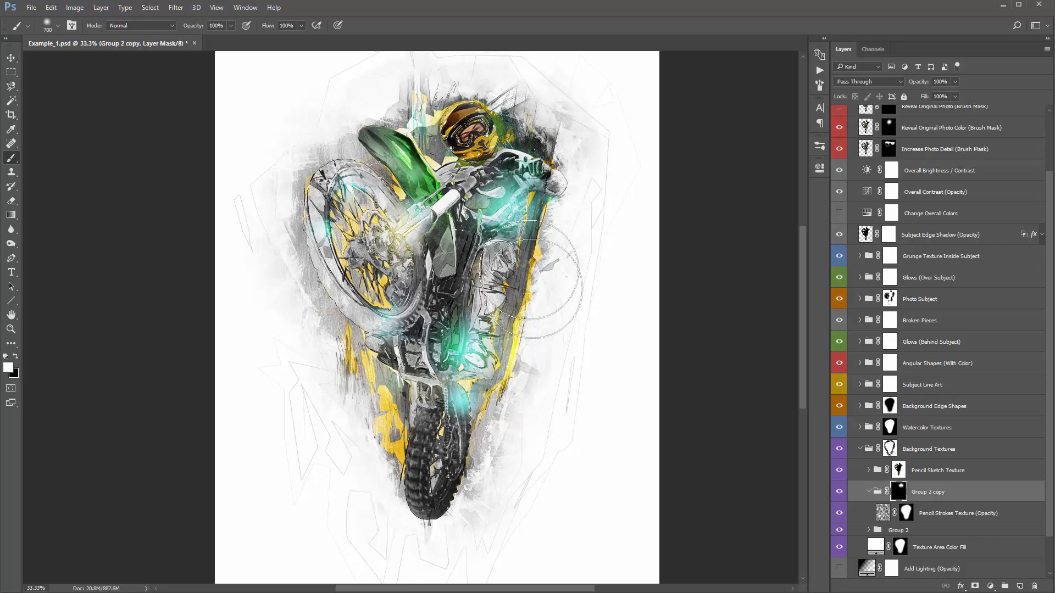
{"action": "mouse_move", "coordinate": [489, 385]}
{"action": "left_mouse_down"}
{"action": "mouse_move", "coordinate": [485, 451]}
{"action": "mouse_move", "coordinate": [413, 380]}
{"action": "mouse_move", "coordinate": [489, 387]}
{"action": "left_mouse_up"}
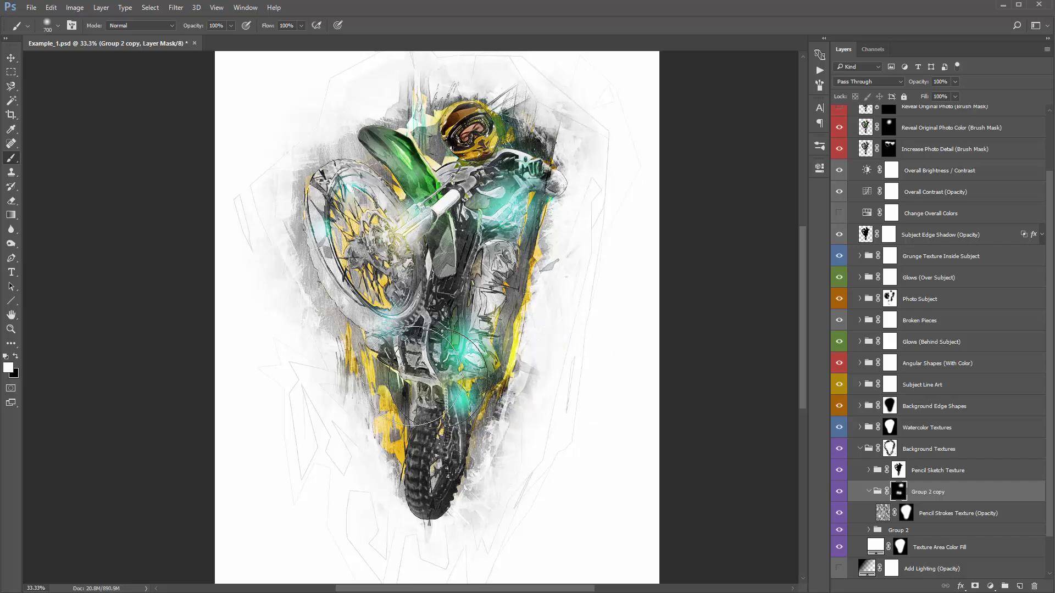
Reduce the Pencil Strokes Texture (Opacity) layer inside Group 2 copy to 64% opacity and collapse the group
{"action": "left_click", "coordinate": [932, 512]}
{"action": "key", "text": "v"}
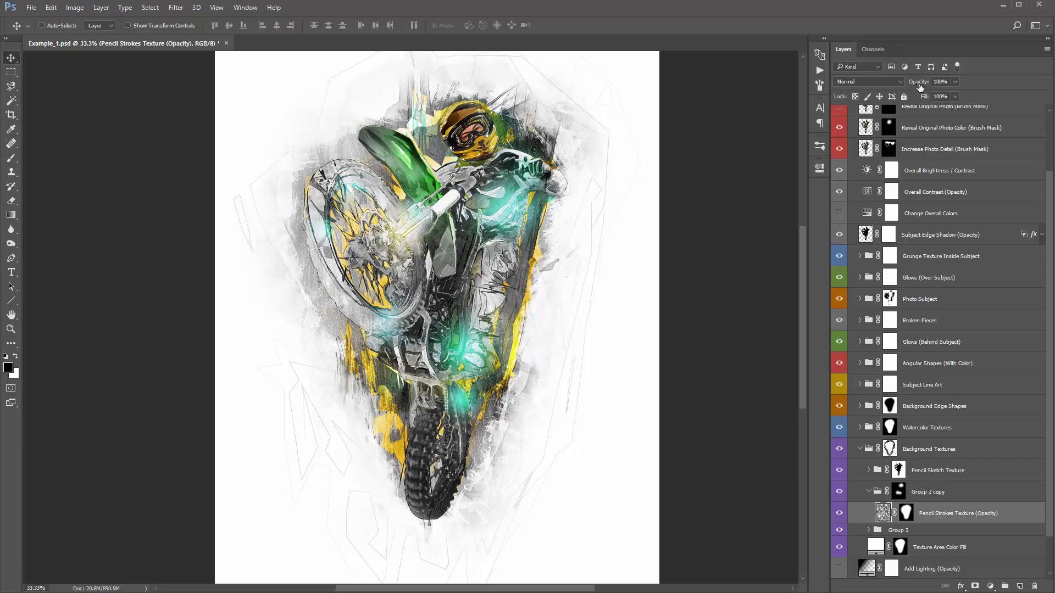
{"action": "left_click_drag", "start_coordinate": [918, 82], "coordinate": [899, 86]}
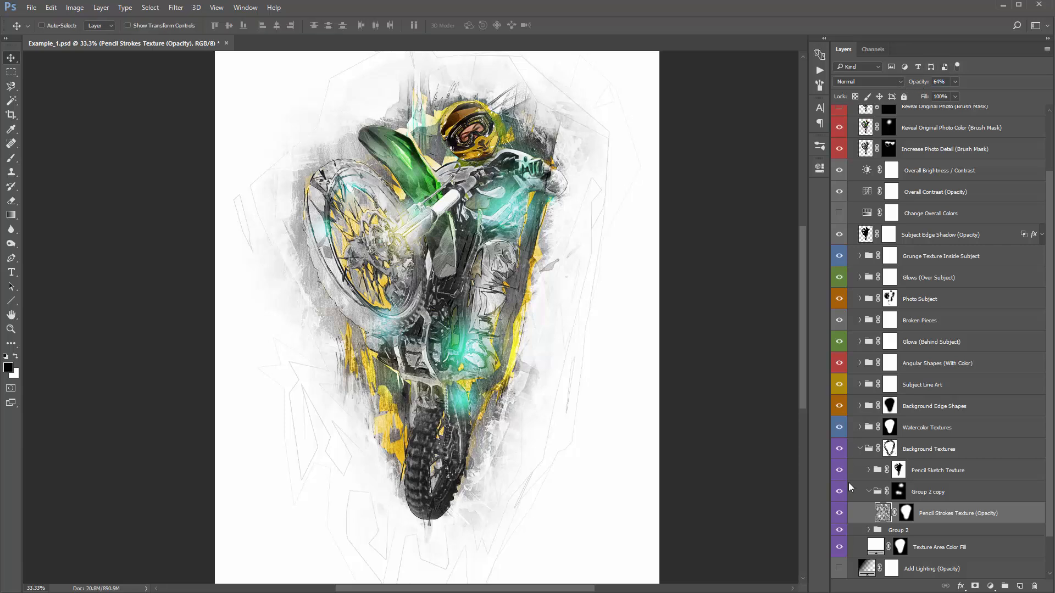
{"action": "left_click", "coordinate": [867, 492]}
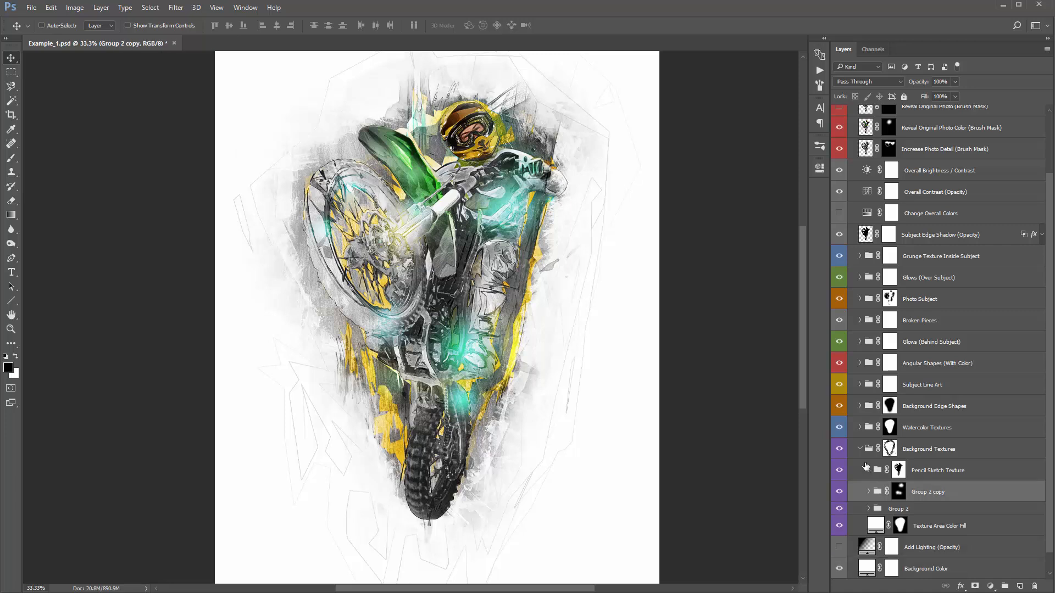
Select the Texture Area Color Fill layer and toggle the Pencil Sketch Texture group's visibility to compare, leaving it shown
{"action": "left_click", "coordinate": [948, 526]}
{"action": "scroll", "coordinate": [912, 417], "scroll_direction": "down", "scroll_amount": 1}
{"action": "left_click", "coordinate": [844, 449]}
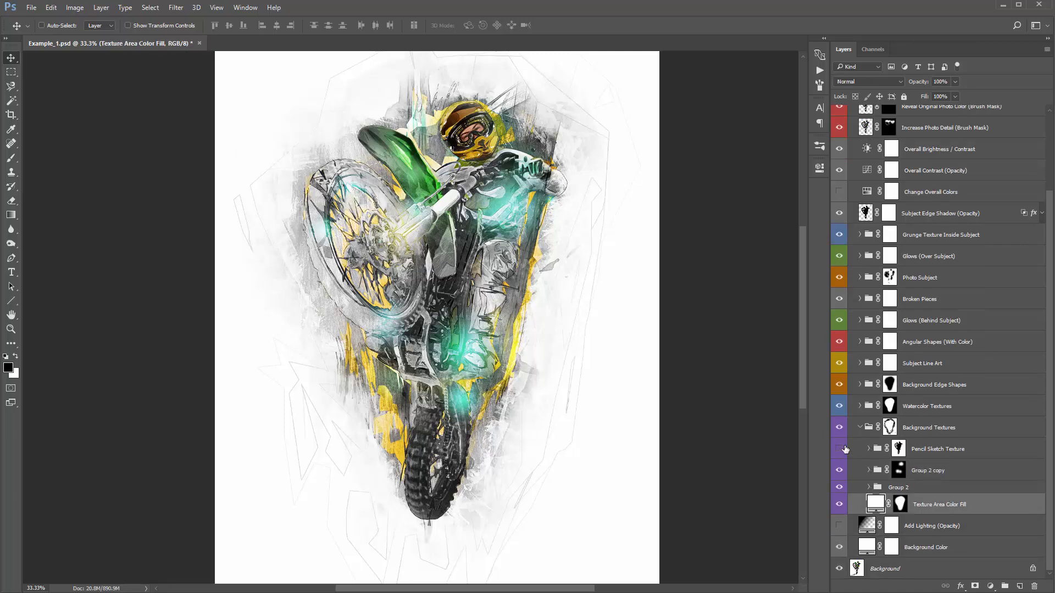
{"action": "left_click", "coordinate": [840, 449]}
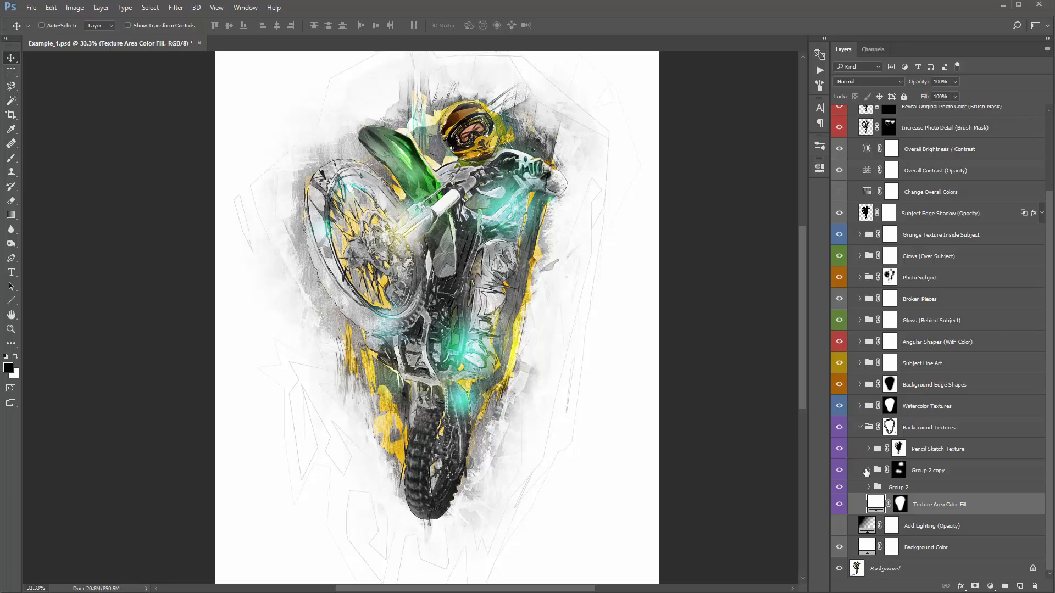
Compare the artwork with and without Group 2 copy and leave the group hidden
{"action": "left_click", "coordinate": [869, 471]}
{"action": "left_click", "coordinate": [868, 470]}
{"action": "left_click", "coordinate": [841, 471]}
{"action": "left_click", "coordinate": [841, 470]}
{"action": "left_click", "coordinate": [841, 470]}
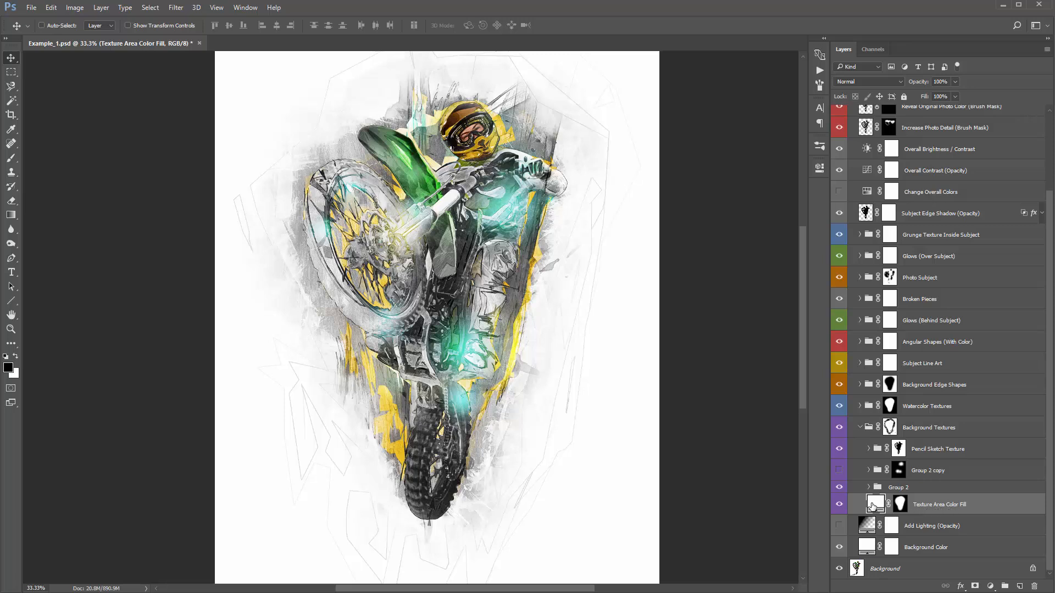
Preview grey and reddish colours on the Texture Area Color Fill layer, such as 8a8a8a and 9b5252, and confirm it as white (ffffff)
{"action": "double_click", "coordinate": [874, 504]}
{"action": "left_click", "coordinate": [737, 139]}
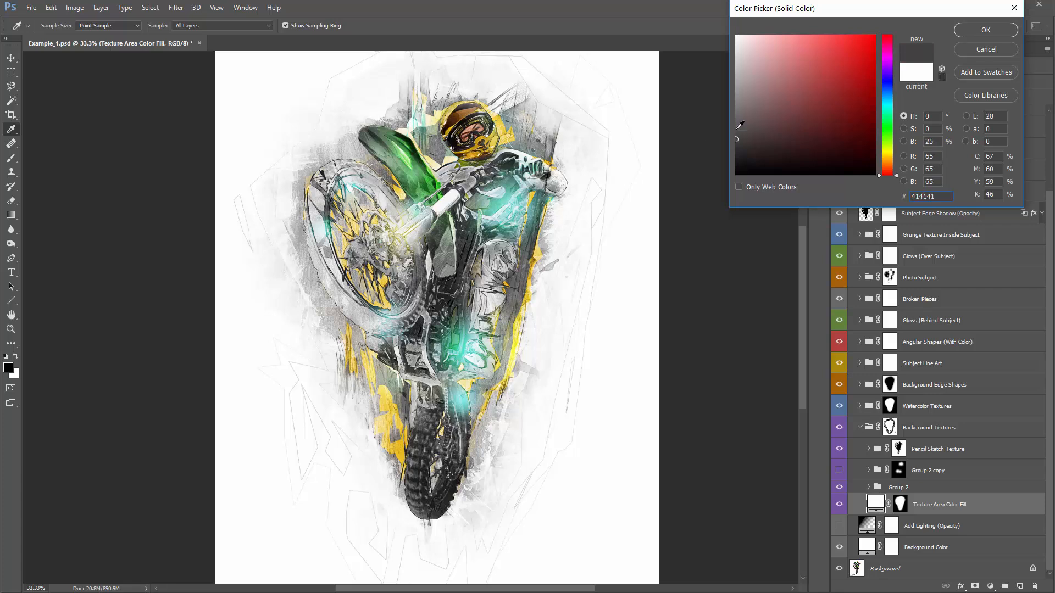
{"action": "left_click_drag", "start_coordinate": [798, 144], "coordinate": [675, 98]}
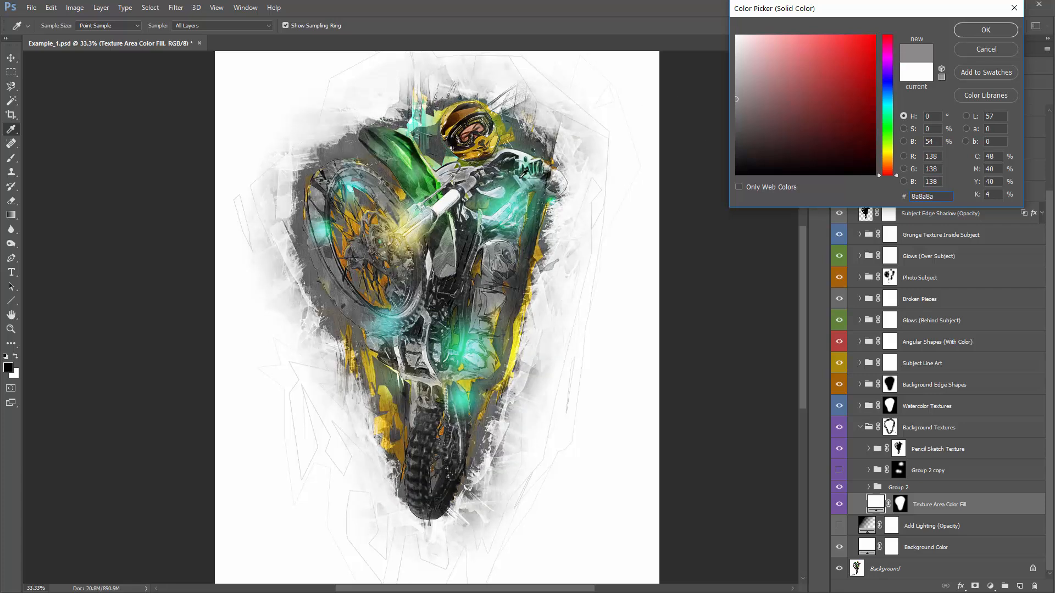
{"action": "left_click", "coordinate": [784, 115]}
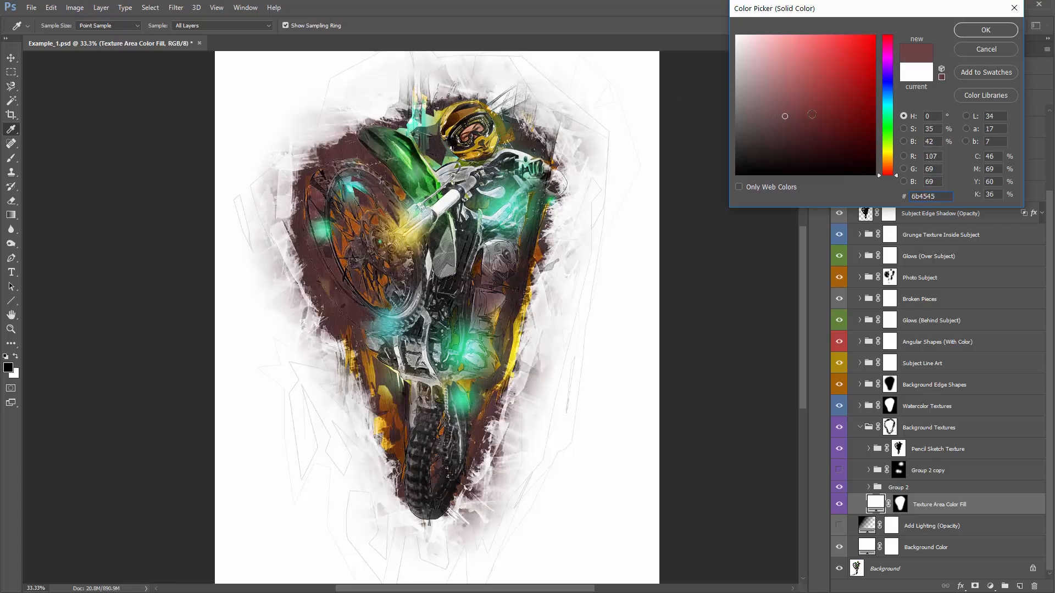
{"action": "left_click", "coordinate": [800, 90]}
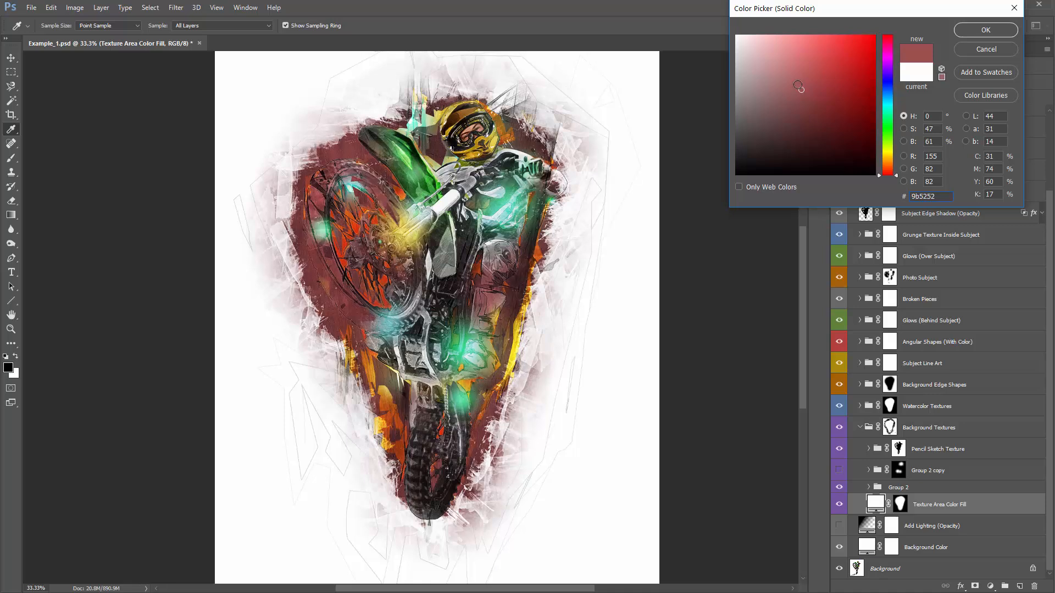
{"action": "left_click_drag", "start_coordinate": [798, 86], "coordinate": [661, 79]}
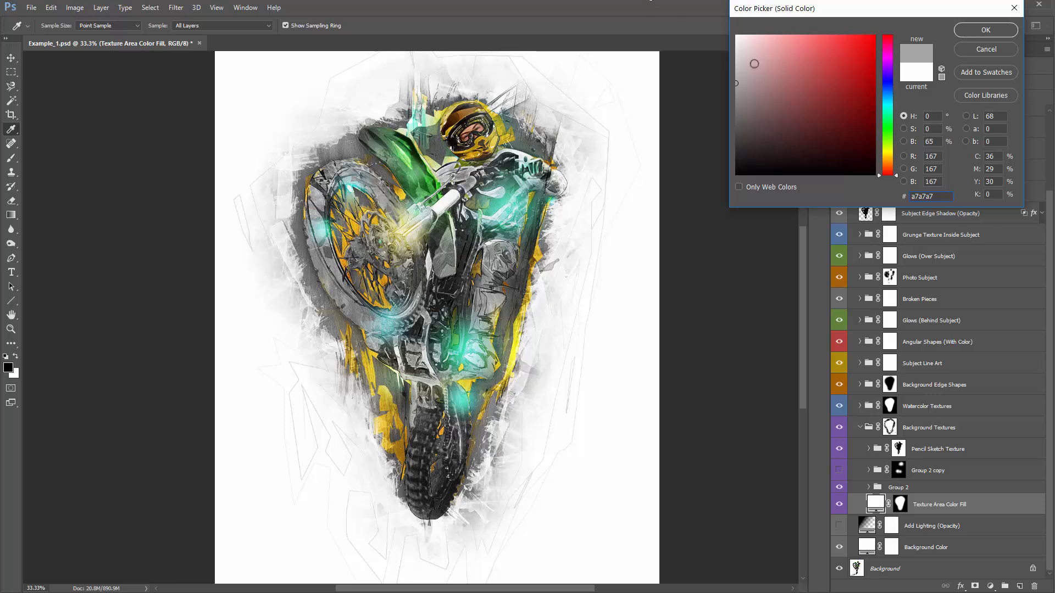
{"action": "left_click_drag", "start_coordinate": [755, 61], "coordinate": [735, 35]}
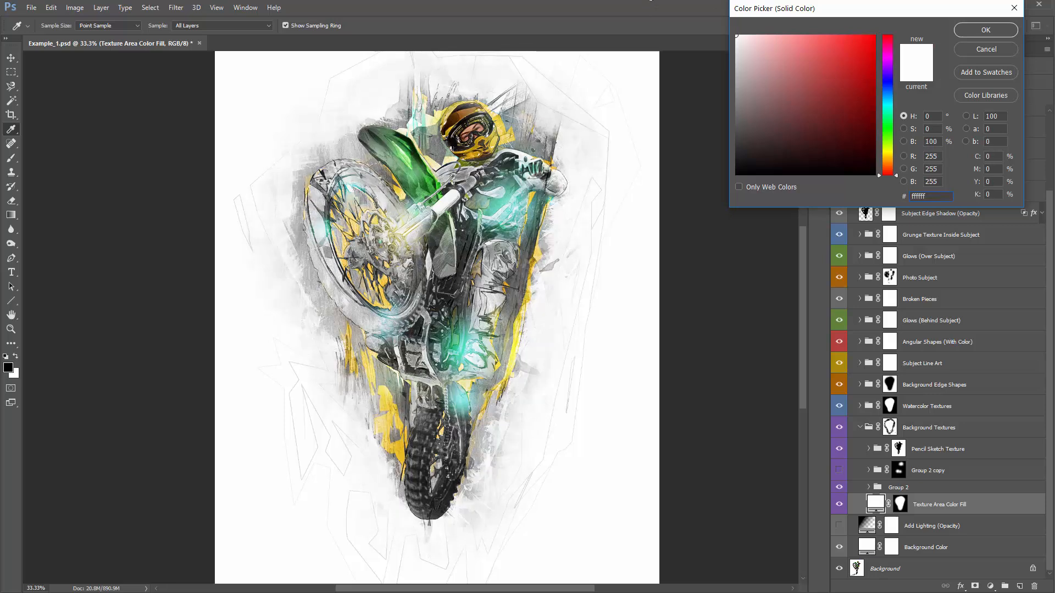
{"action": "left_click", "coordinate": [969, 31]}
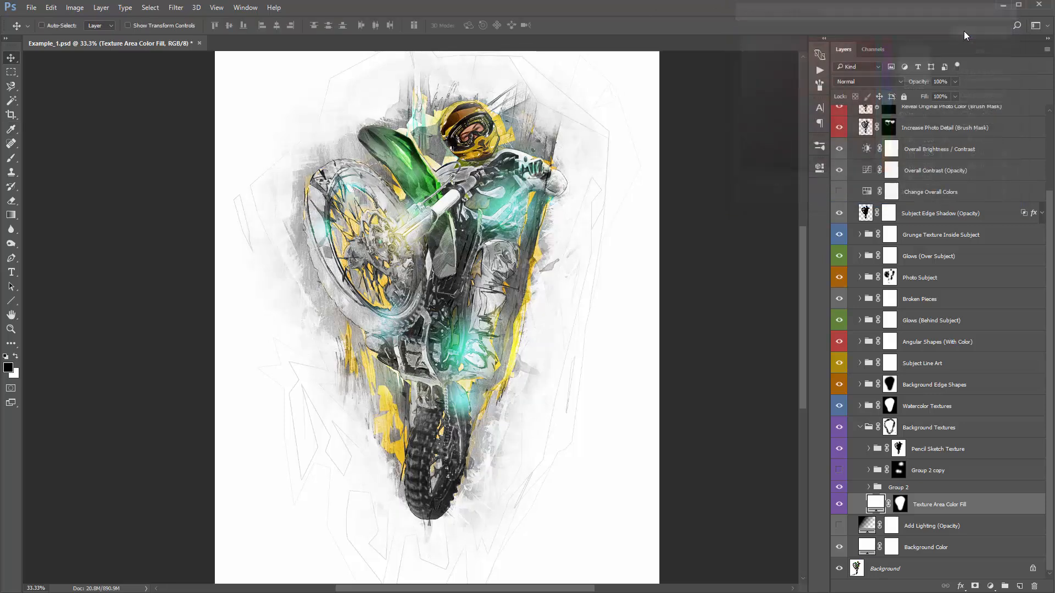
Collapse Background Textures, show the Add Lighting (Opacity) layer and reduce the Background Edge Shapes group to 56% opacity
{"action": "left_click", "coordinate": [861, 428]}
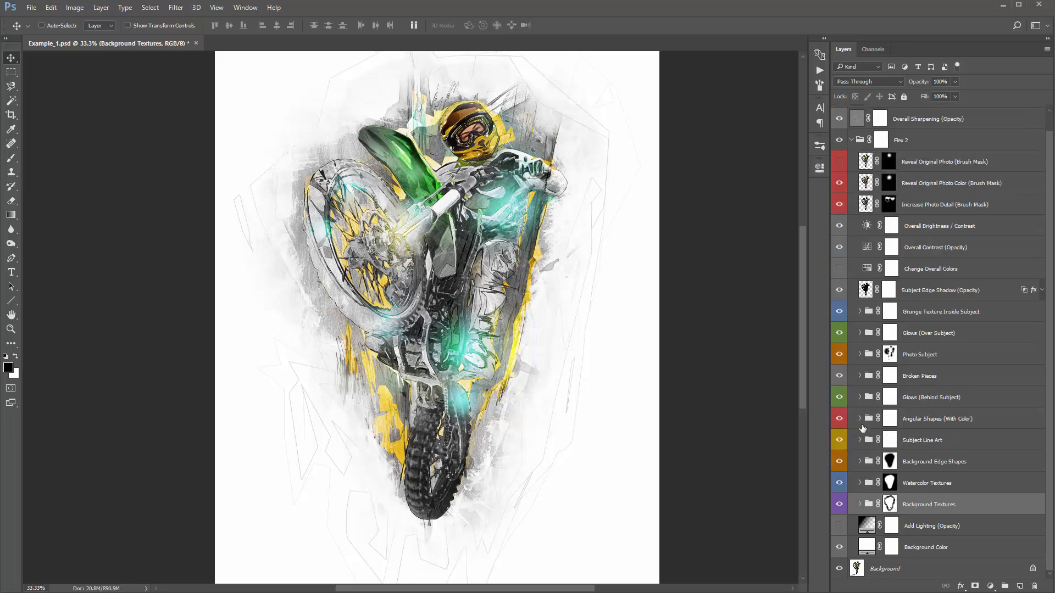
{"action": "left_click", "coordinate": [935, 525]}
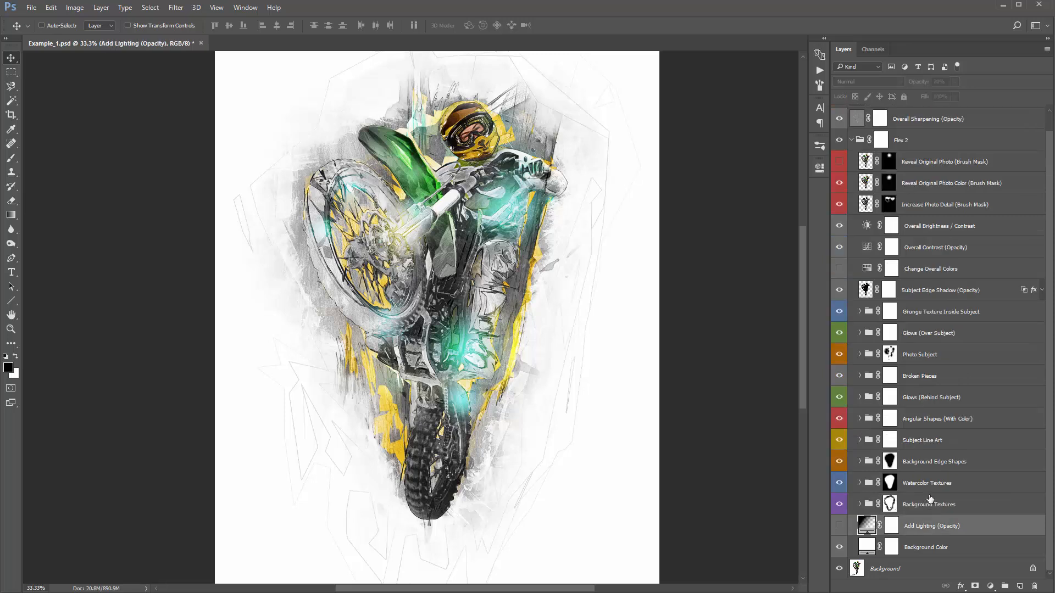
{"action": "left_click", "coordinate": [838, 528]}
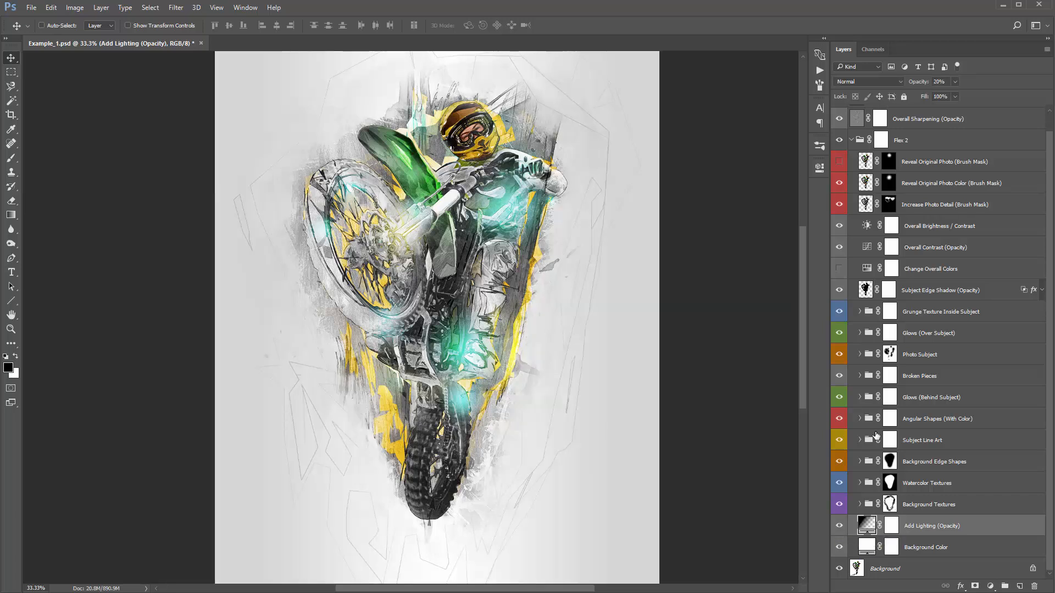
{"action": "left_click", "coordinate": [931, 460]}
{"action": "left_click_drag", "start_coordinate": [916, 82], "coordinate": [897, 83]}
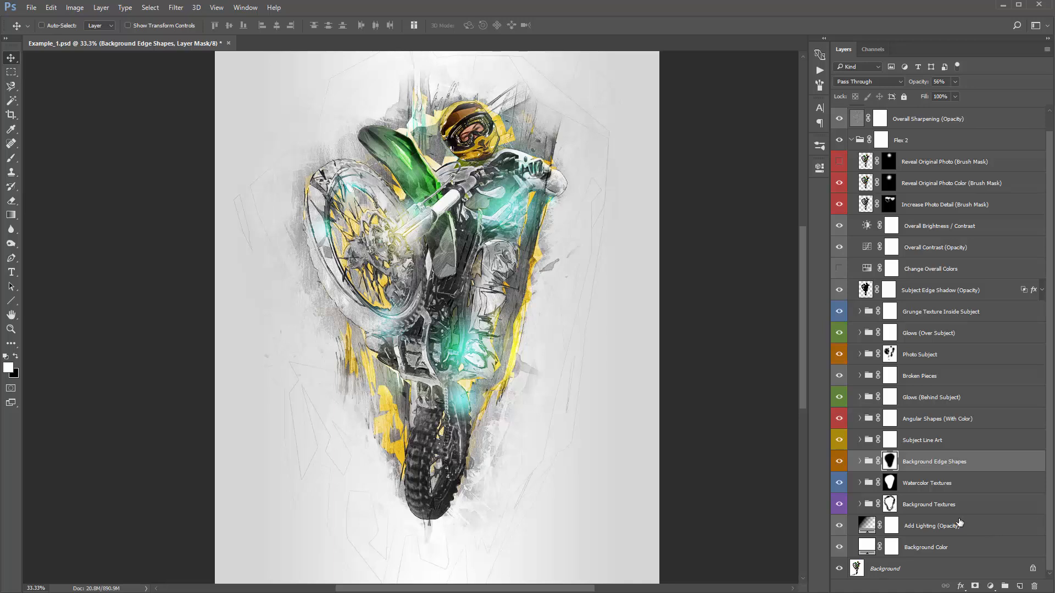
Edit the Add Lighting (Opacity) layer's reflected gradient to an angle of -26.57° and a scale of 70%
{"action": "left_click", "coordinate": [928, 528]}
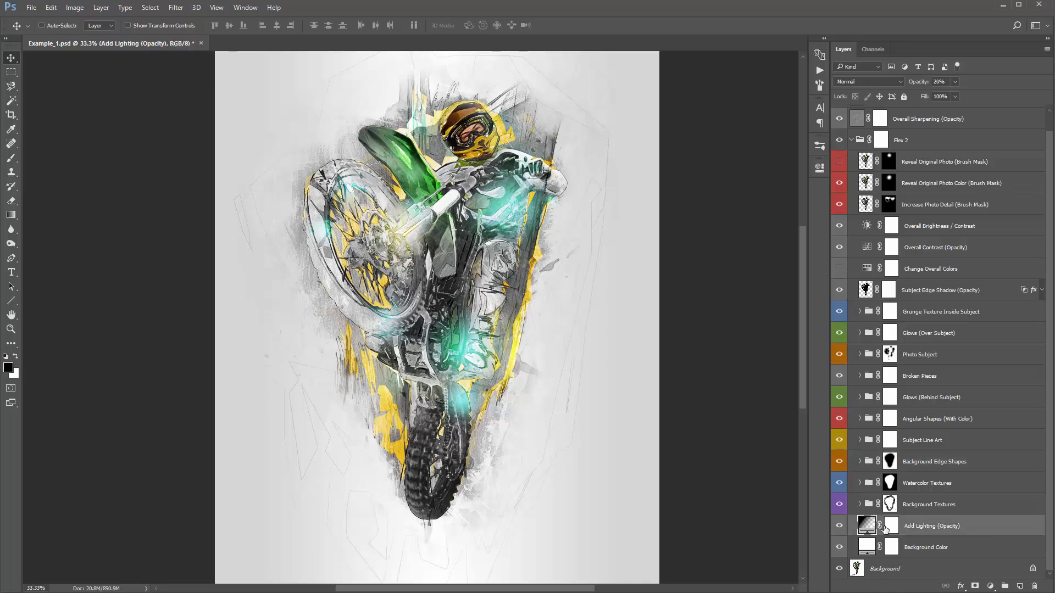
{"action": "double_click", "coordinate": [871, 528]}
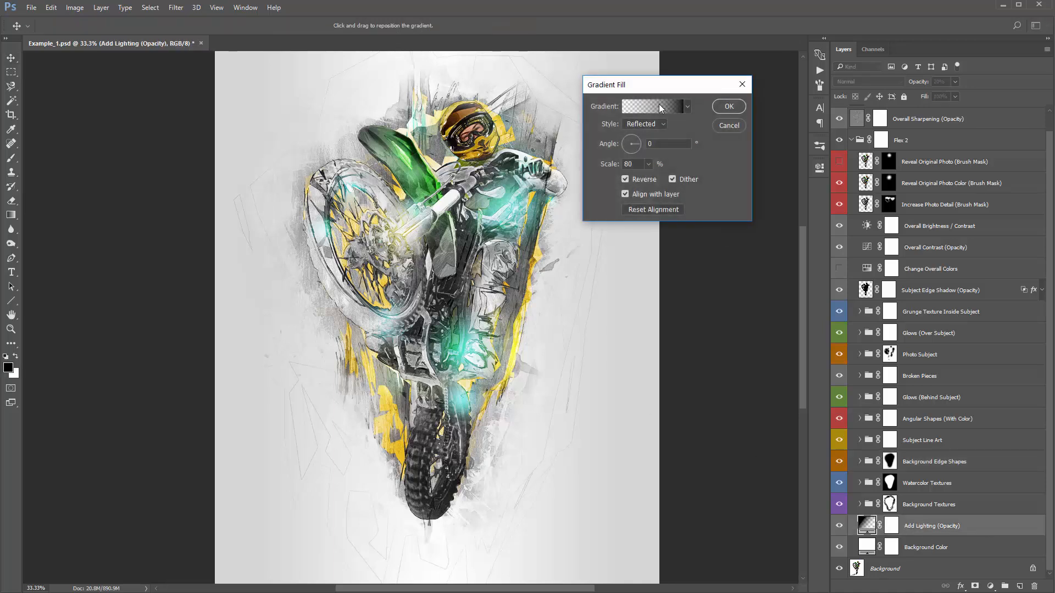
{"action": "left_click_drag", "start_coordinate": [648, 88], "coordinate": [730, 98]}
{"action": "left_click_drag", "start_coordinate": [697, 160], "coordinate": [697, 162]}
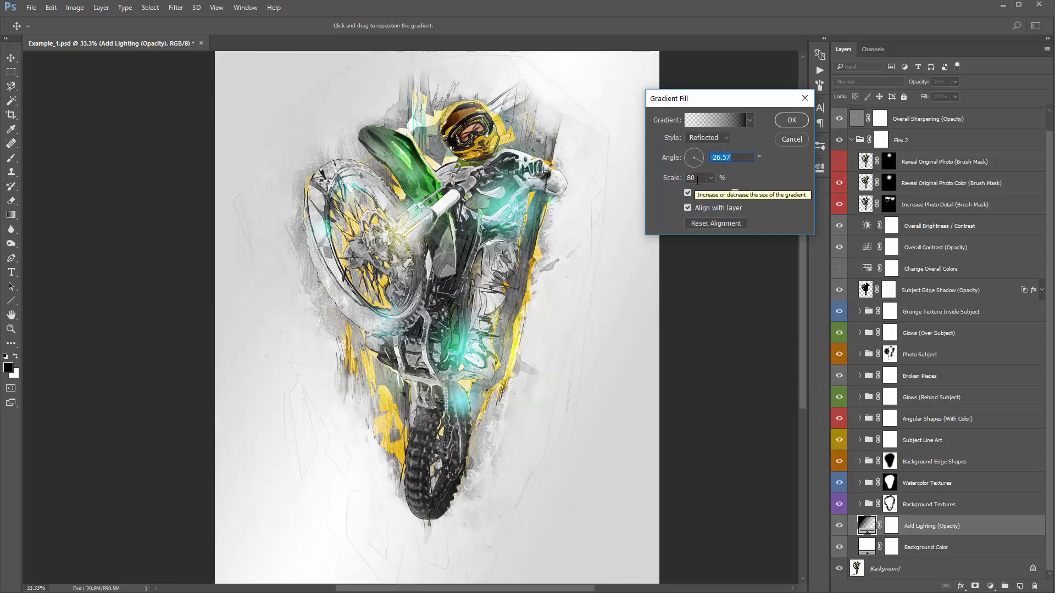
{"action": "key", "text": "Tab"}
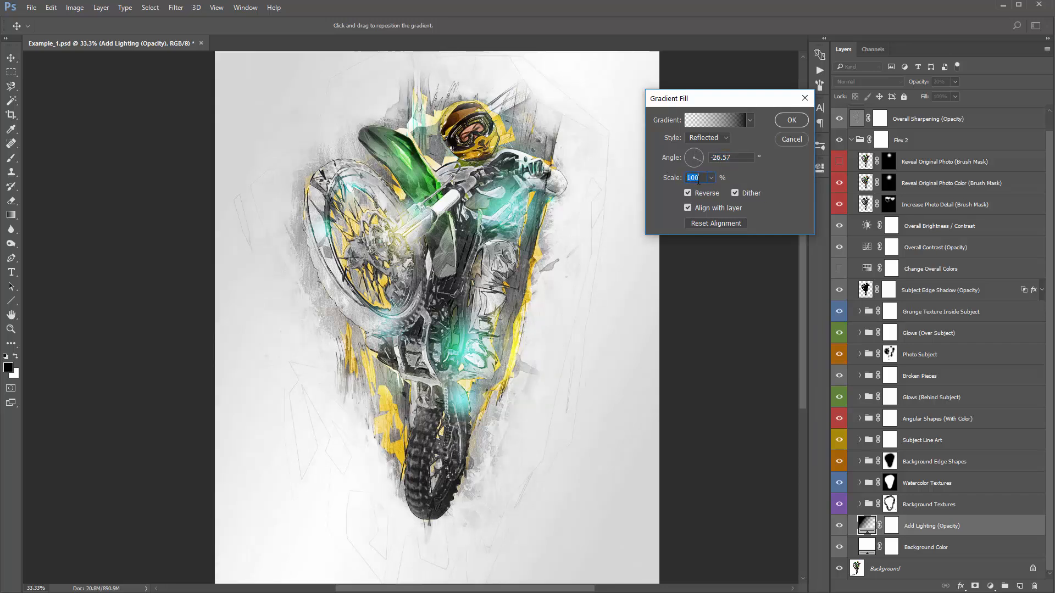
{"action": "type", "text": "30"}
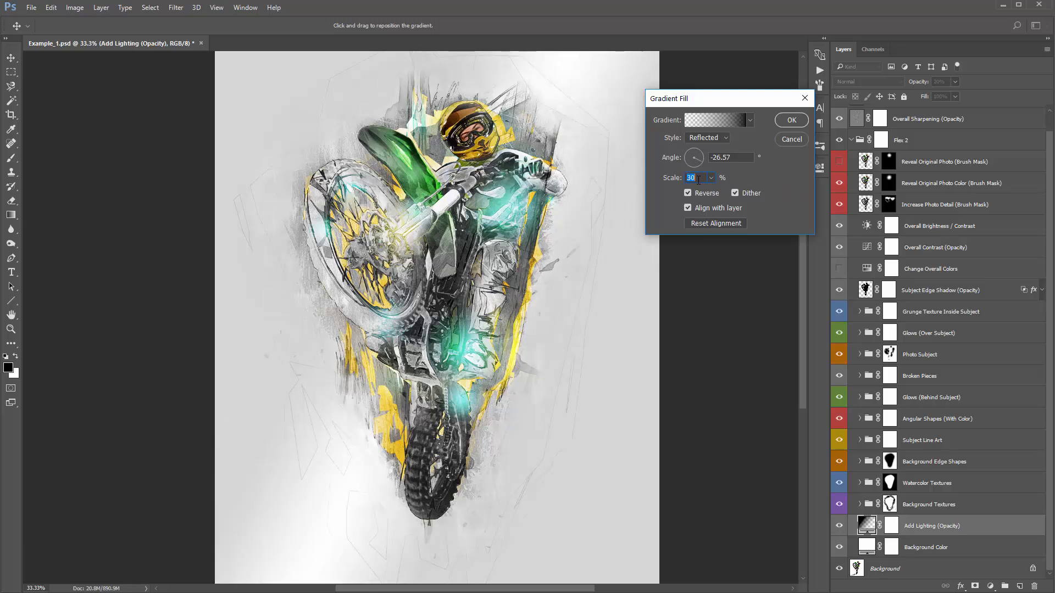
{"action": "key", "text": "shift+Up"}
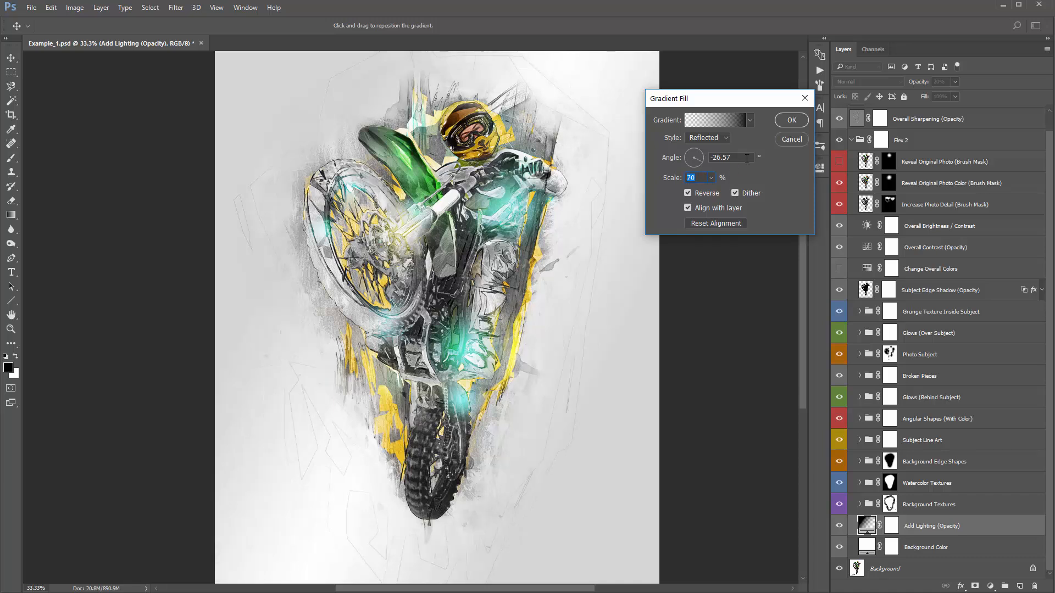
{"action": "left_click", "coordinate": [792, 120]}
Change the Background Color fill layer to dark grey 6b6b6b
{"action": "left_click", "coordinate": [945, 547]}
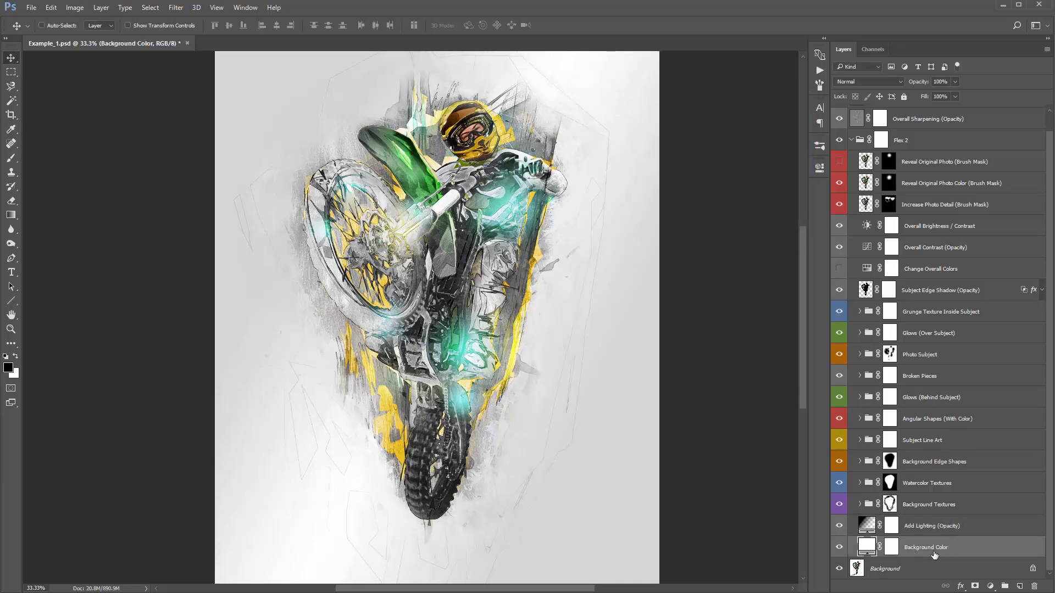
{"action": "double_click", "coordinate": [869, 546]}
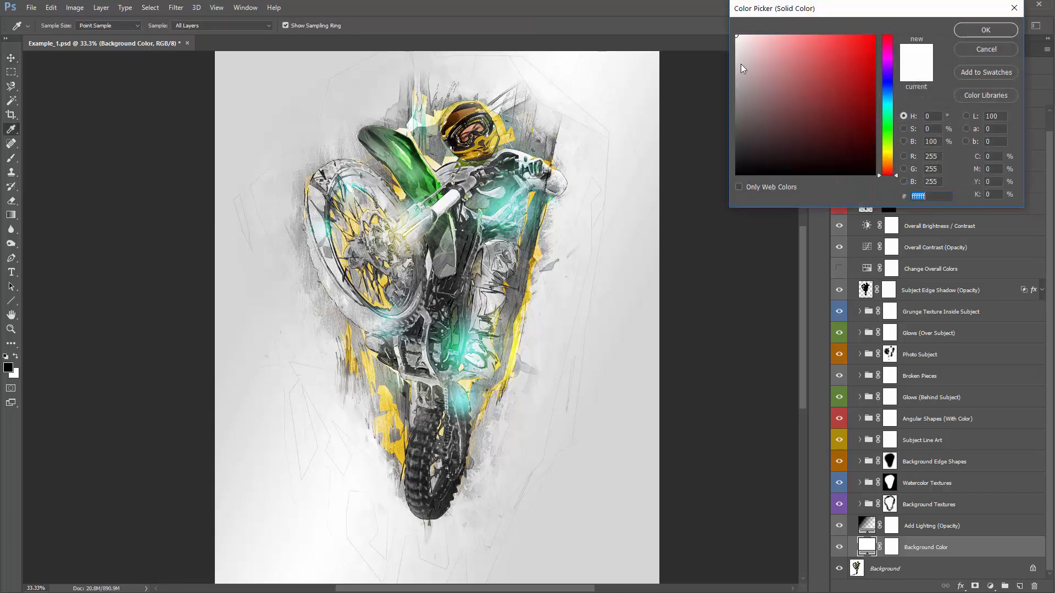
{"action": "left_click_drag", "start_coordinate": [786, 46], "coordinate": [724, 95]}
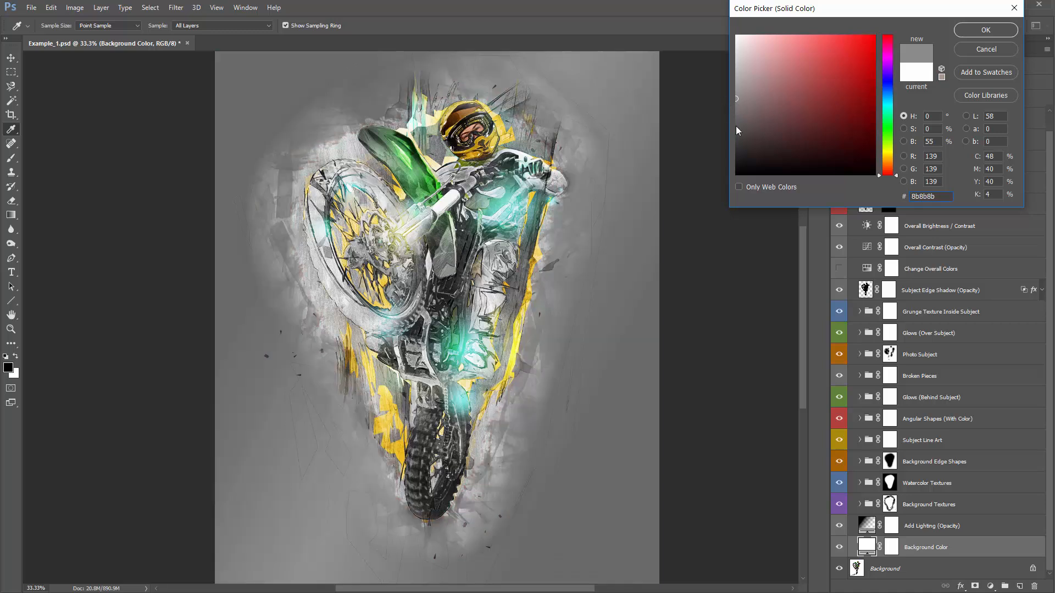
{"action": "left_click_drag", "start_coordinate": [744, 129], "coordinate": [711, 116]}
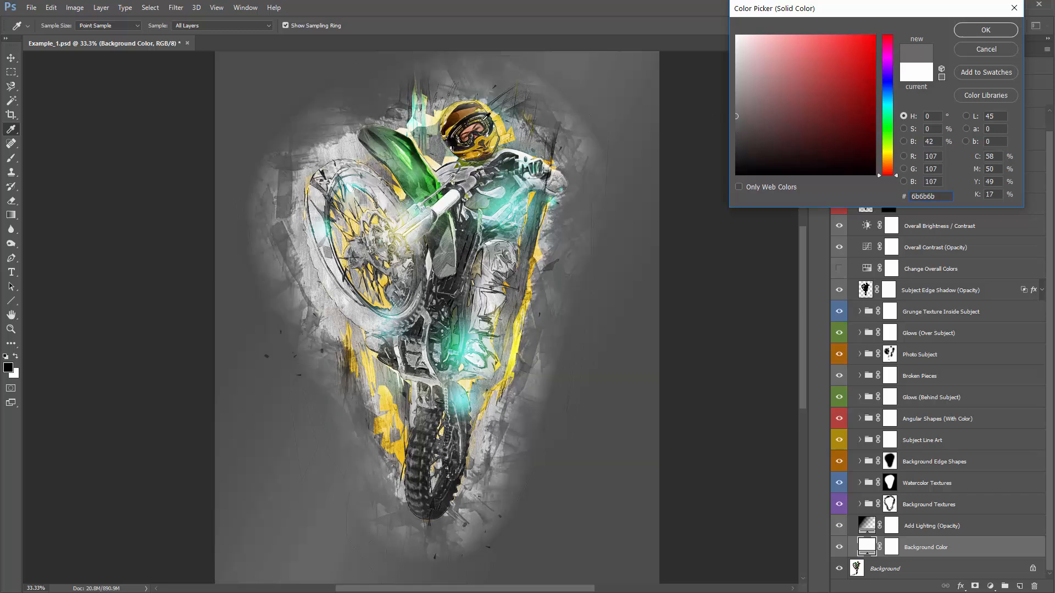
{"action": "left_click", "coordinate": [983, 31]}
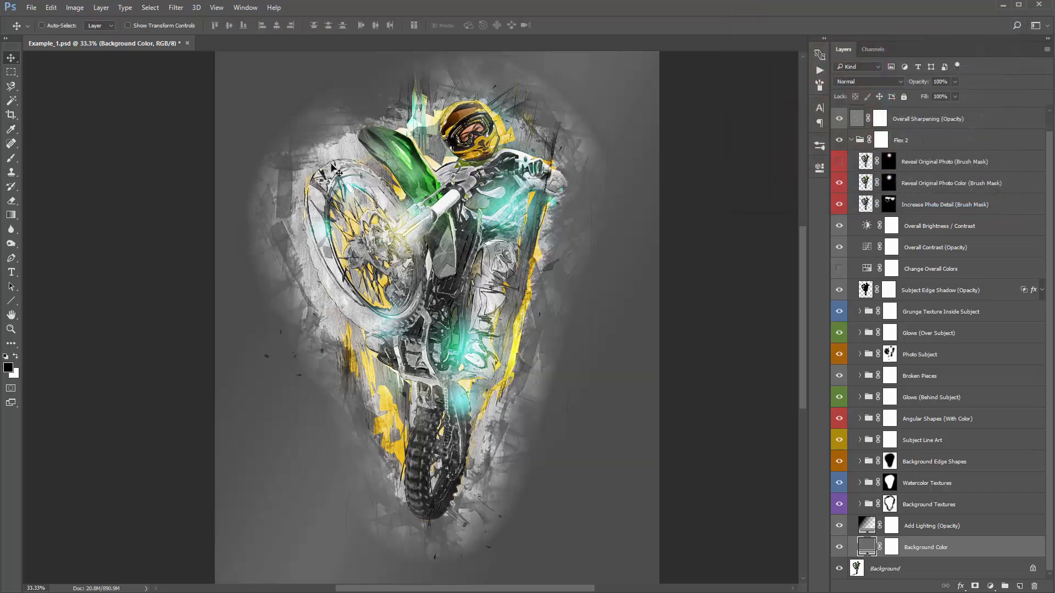
Expand the Background Textures group and change the Texture Area Color Fill layer to dark grey 343434
{"action": "left_click", "coordinate": [930, 505]}
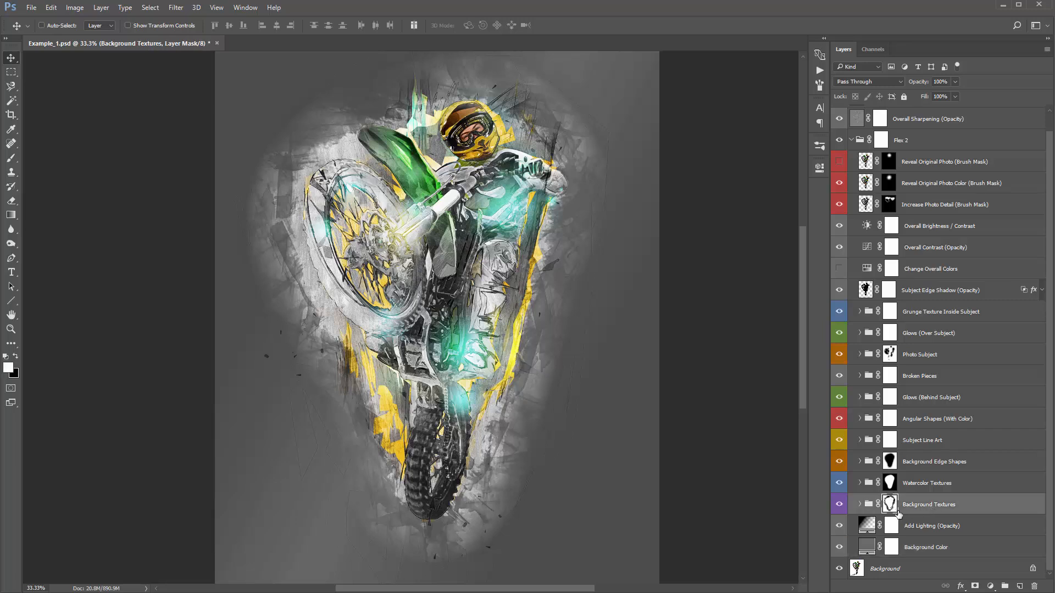
{"action": "left_click", "coordinate": [860, 504]}
{"action": "scroll", "coordinate": [876, 505], "scroll_direction": "down", "scroll_amount": 3}
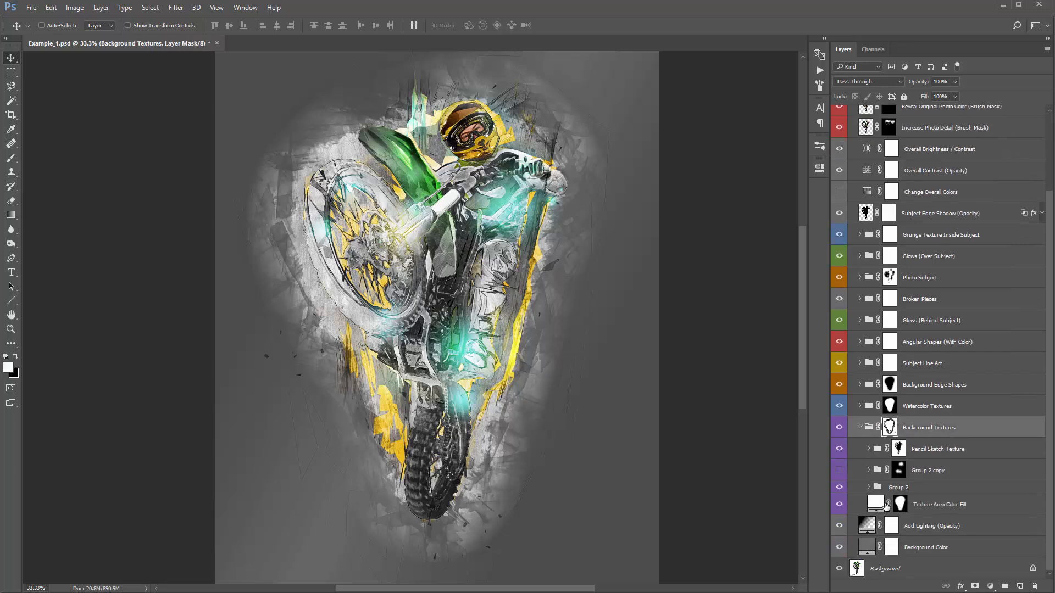
{"action": "double_click", "coordinate": [876, 504]}
{"action": "type", "text": "343434"}
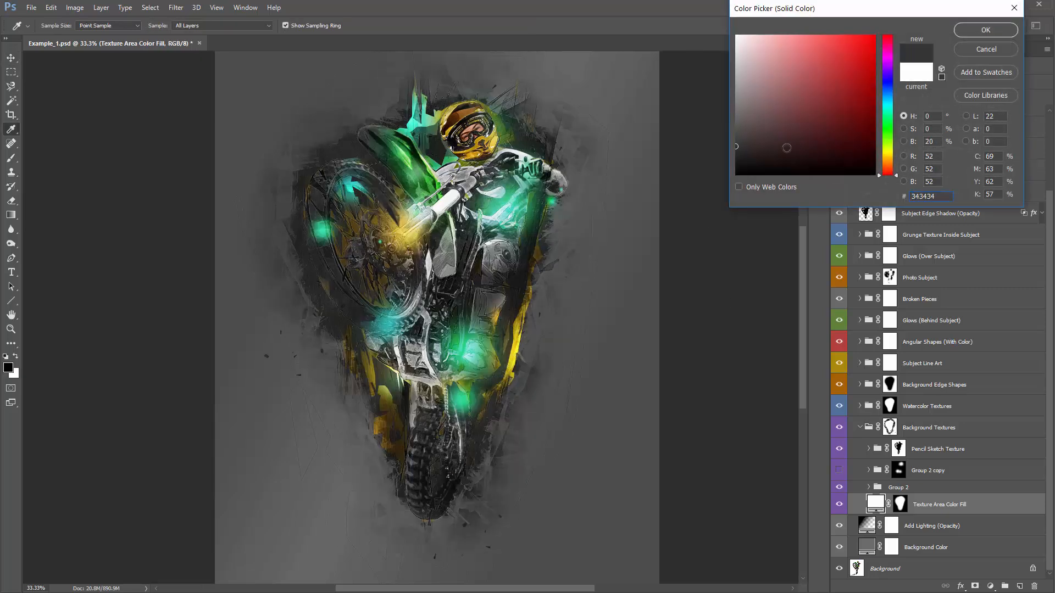
{"action": "left_click", "coordinate": [977, 32]}
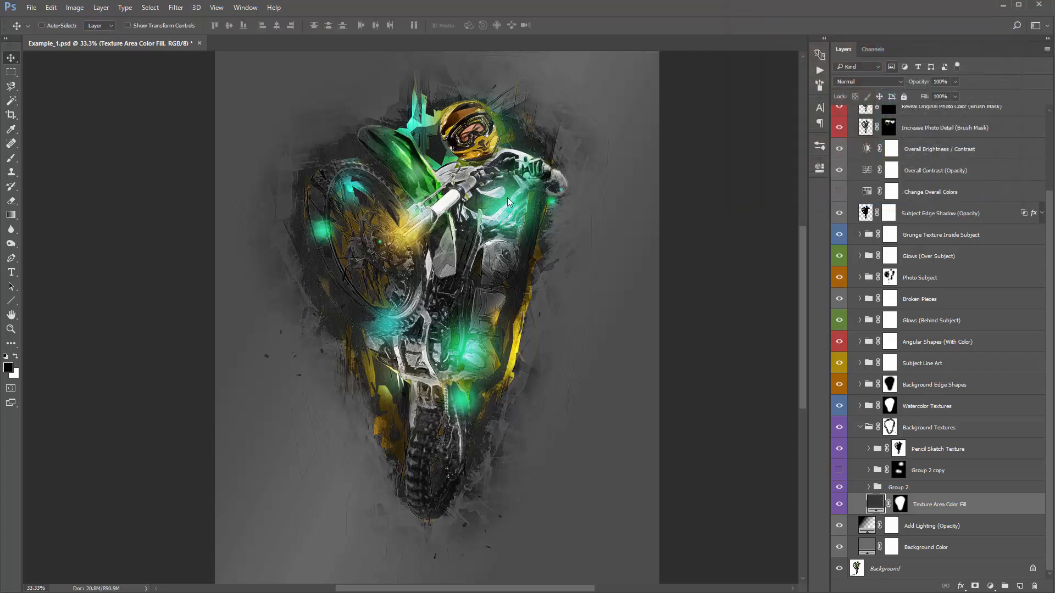
Delete the Overall Sharpening (Opacity) layer and regenerate it by running the Flex 2 set's Sharpen Result action
{"action": "scroll", "coordinate": [836, 211], "scroll_direction": "up", "scroll_amount": 3}
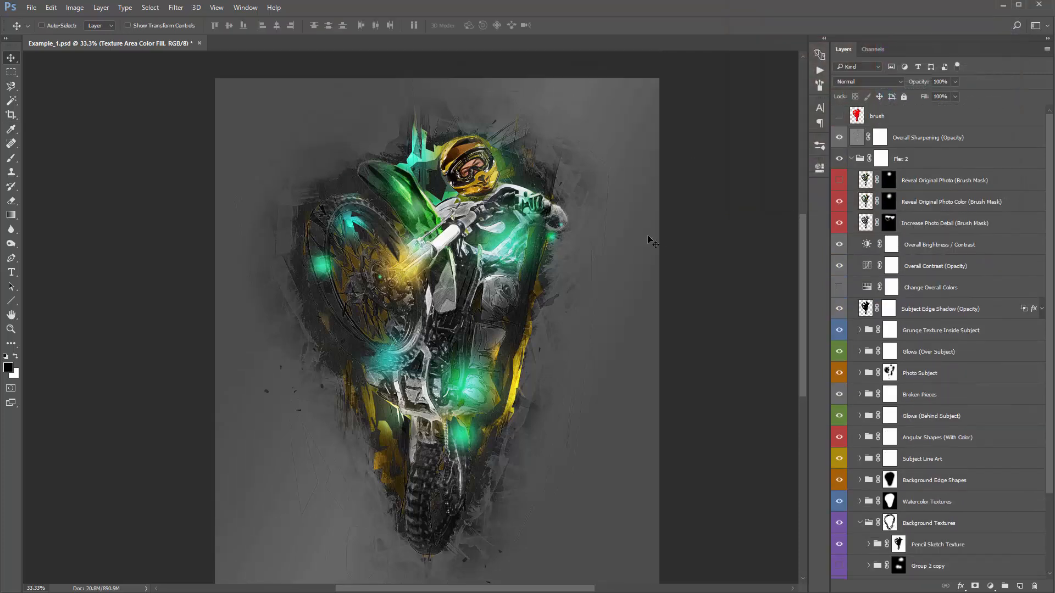
{"action": "scroll", "coordinate": [647, 236], "scroll_direction": "down", "scroll_amount": 1}
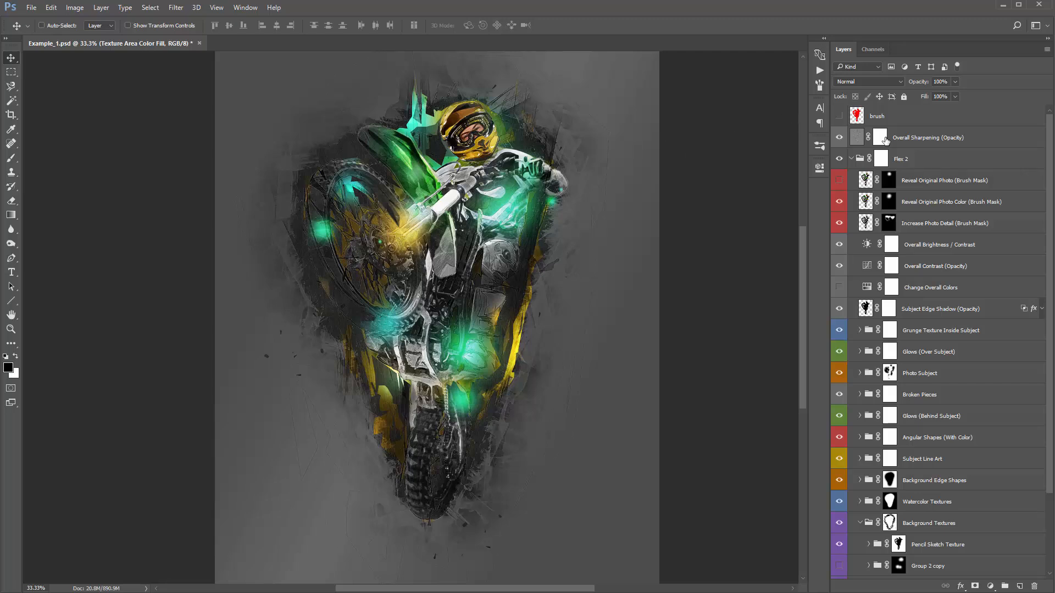
{"action": "left_click", "coordinate": [913, 139]}
{"action": "key", "text": "Delete"}
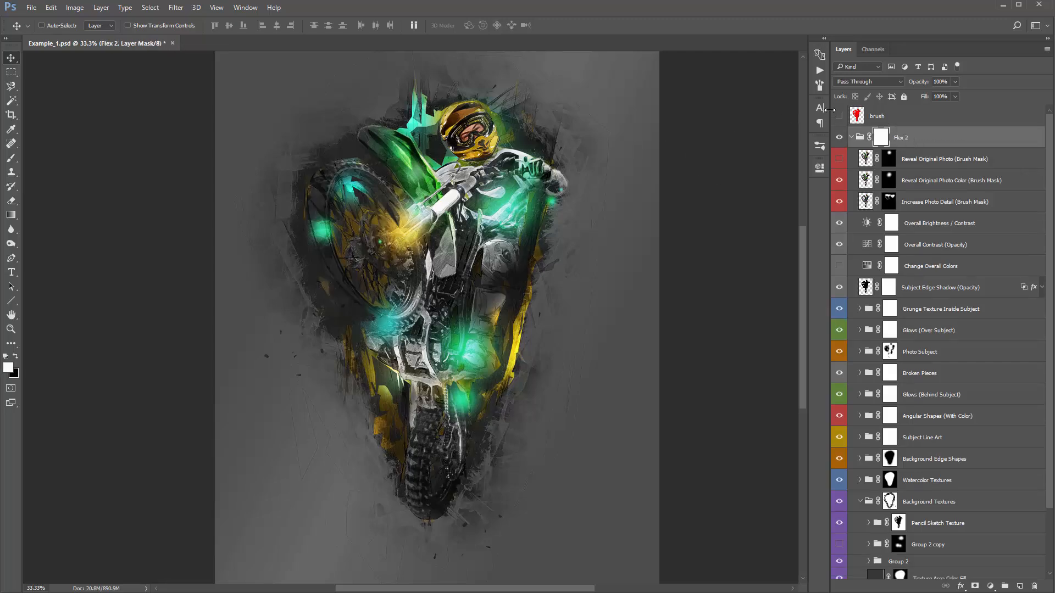
{"action": "left_click", "coordinate": [820, 71]}
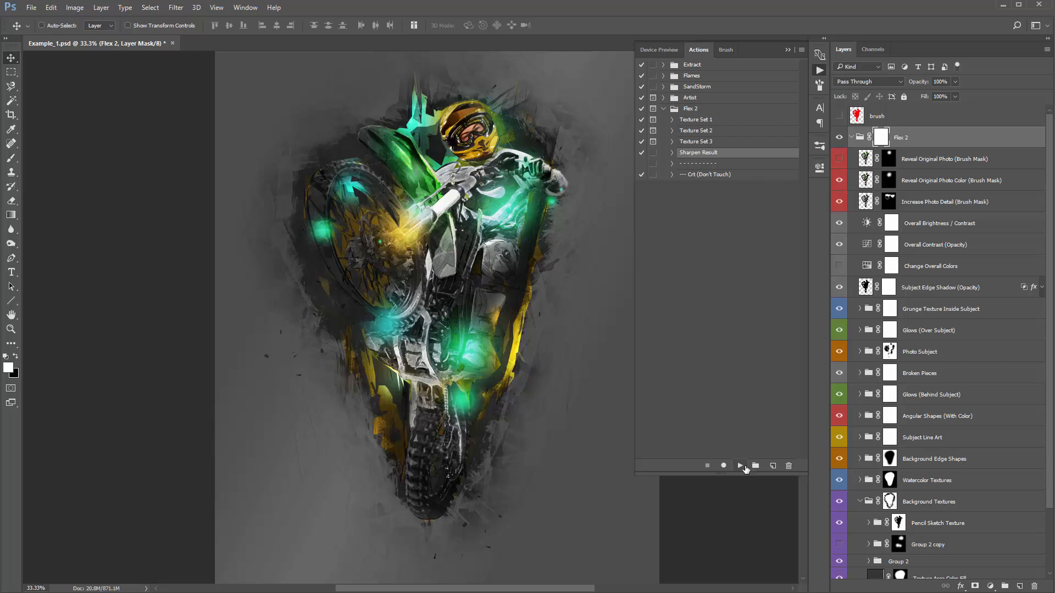
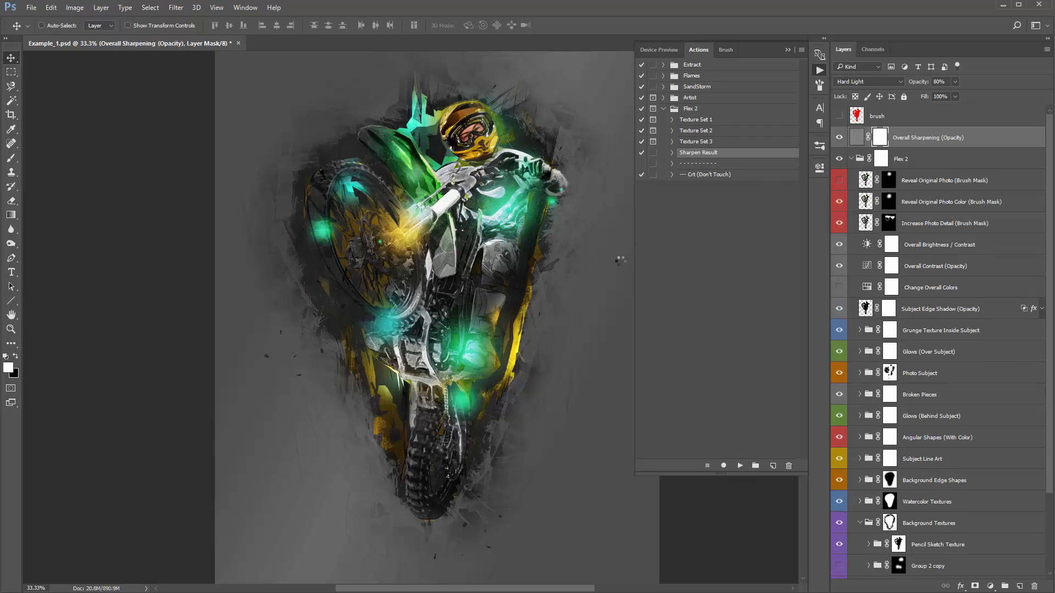
{"action": "left_click", "coordinate": [786, 50]}
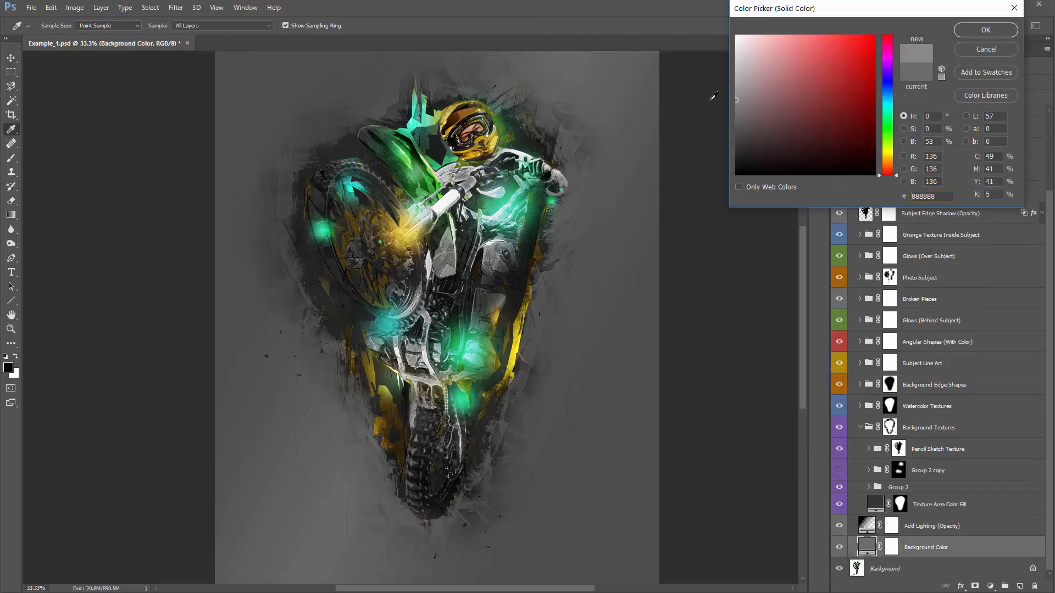
Preview greys such as 888888, b4b4b4 and 727272 on the Background Color layer, confirm 6a6a6a and collapse Background Textures
{"action": "type", "text": "888888b6b6b6"}
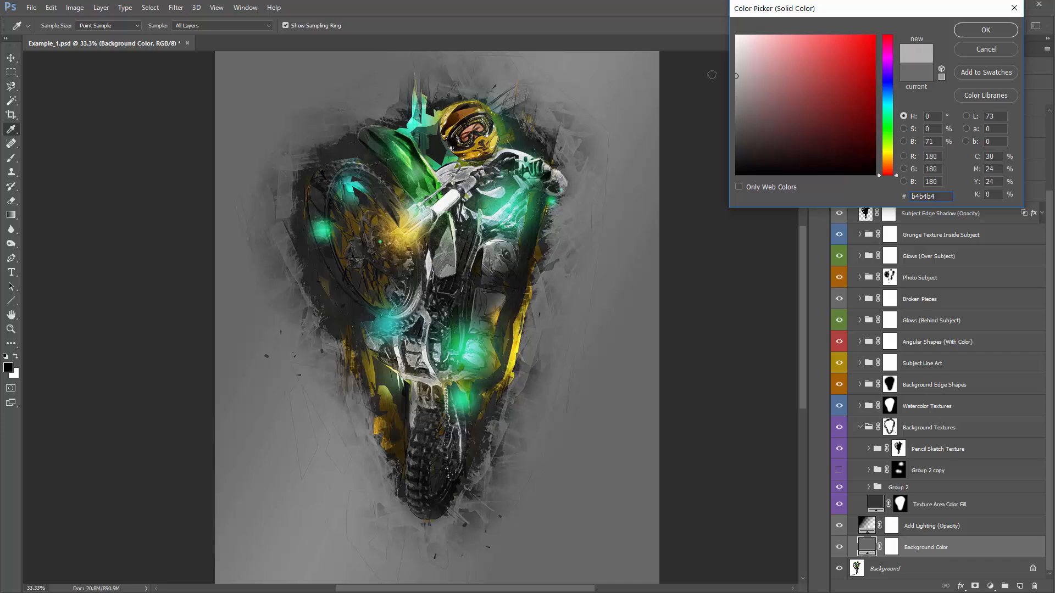
{"action": "type", "text": "727272"}
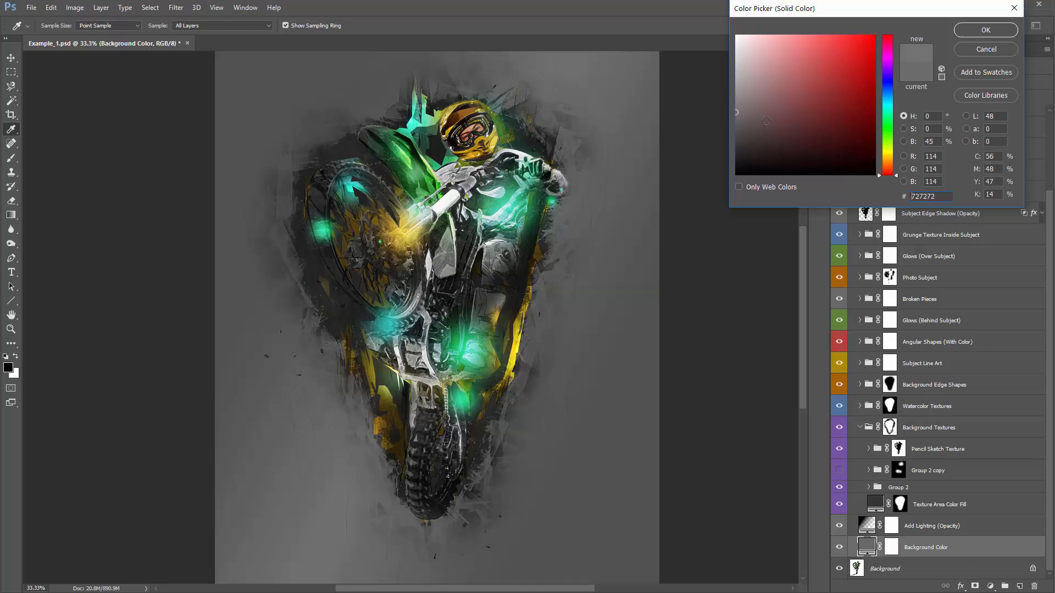
{"action": "type", "text": "6a6a6a"}
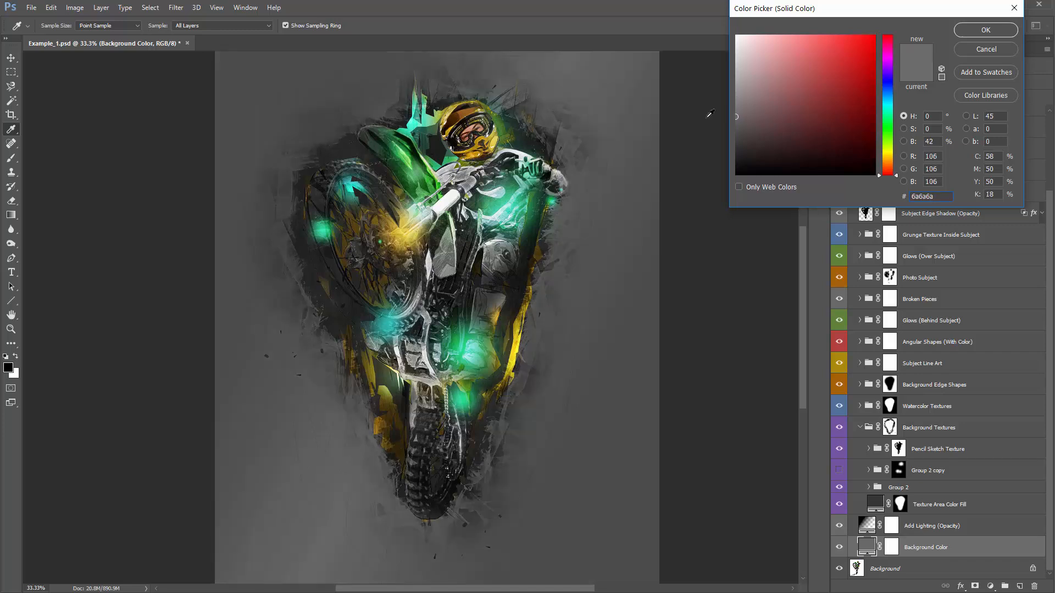
{"action": "left_click", "coordinate": [979, 28]}
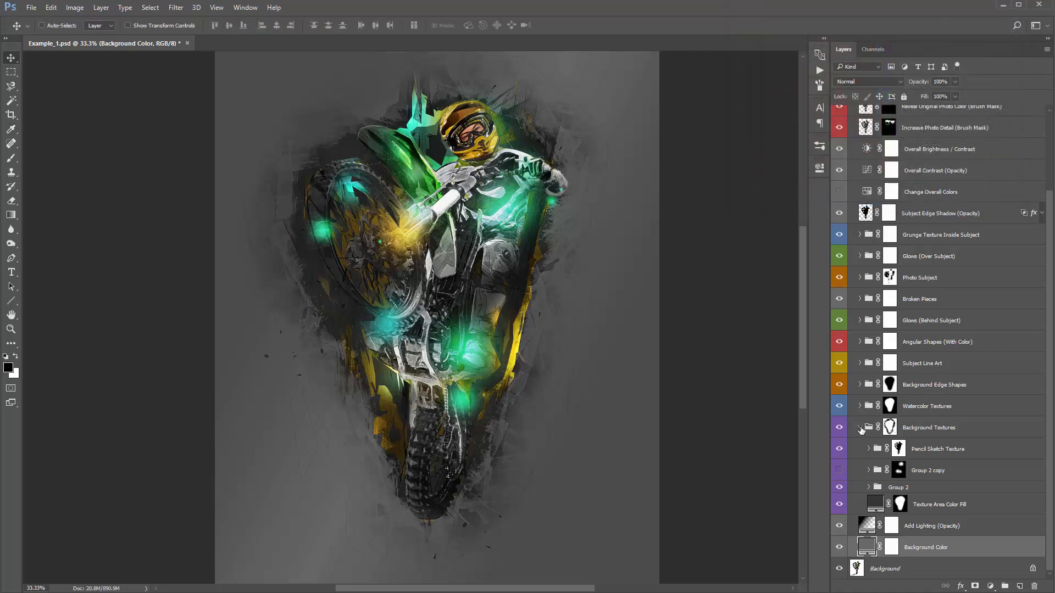
{"action": "left_click", "coordinate": [861, 427]}
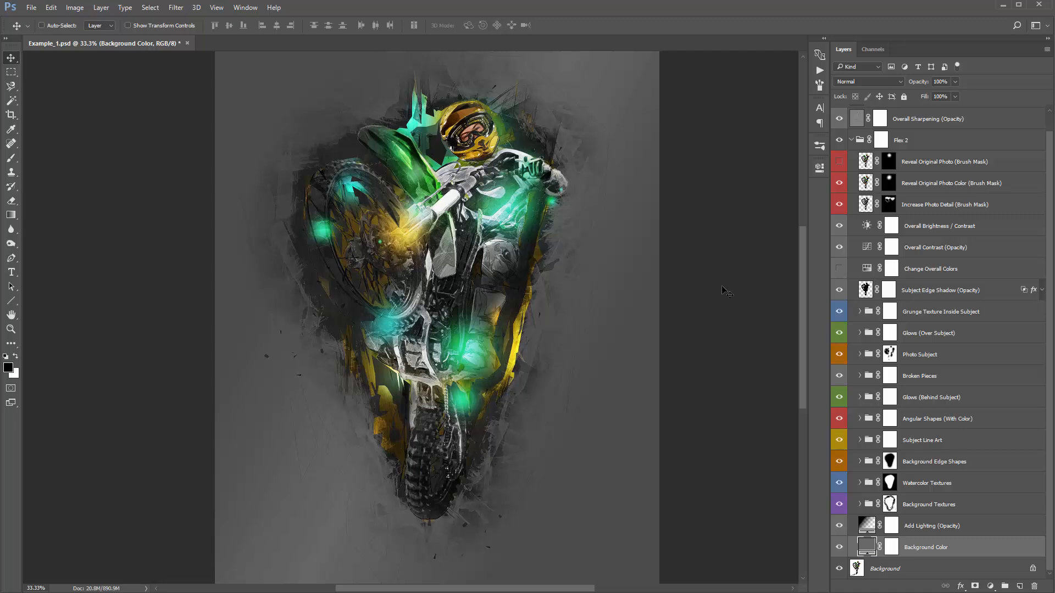
Hide the Add Lighting (Opacity) layer and highlight the Overall Brightness / Contrast and Overall Contrast (Opacity) layers
{"action": "left_click", "coordinate": [839, 526]}
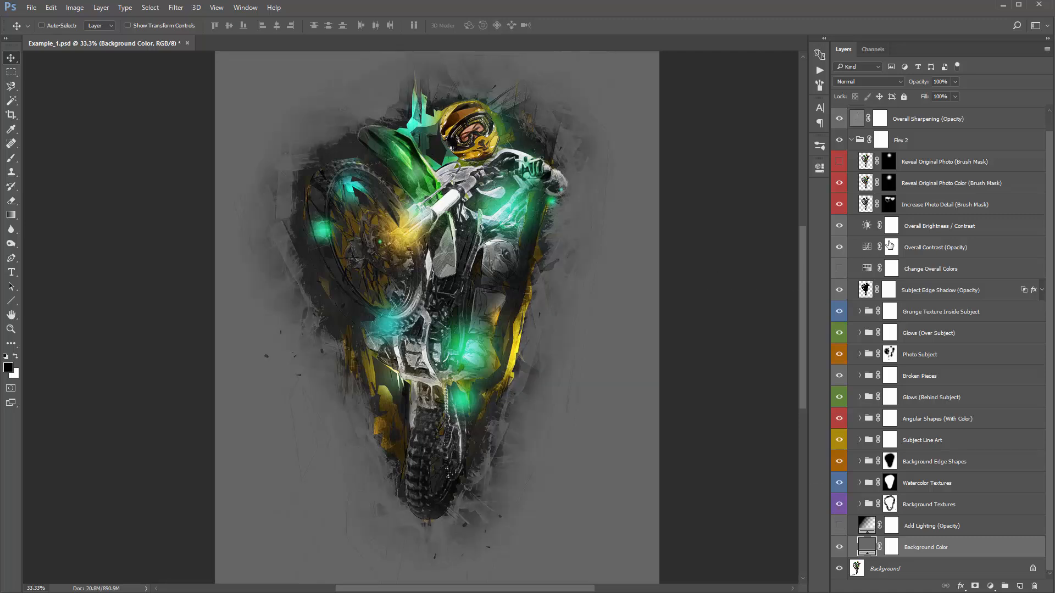
{"action": "left_click", "coordinate": [967, 233]}
{"action": "left_click", "coordinate": [979, 252], "text": "shift"}
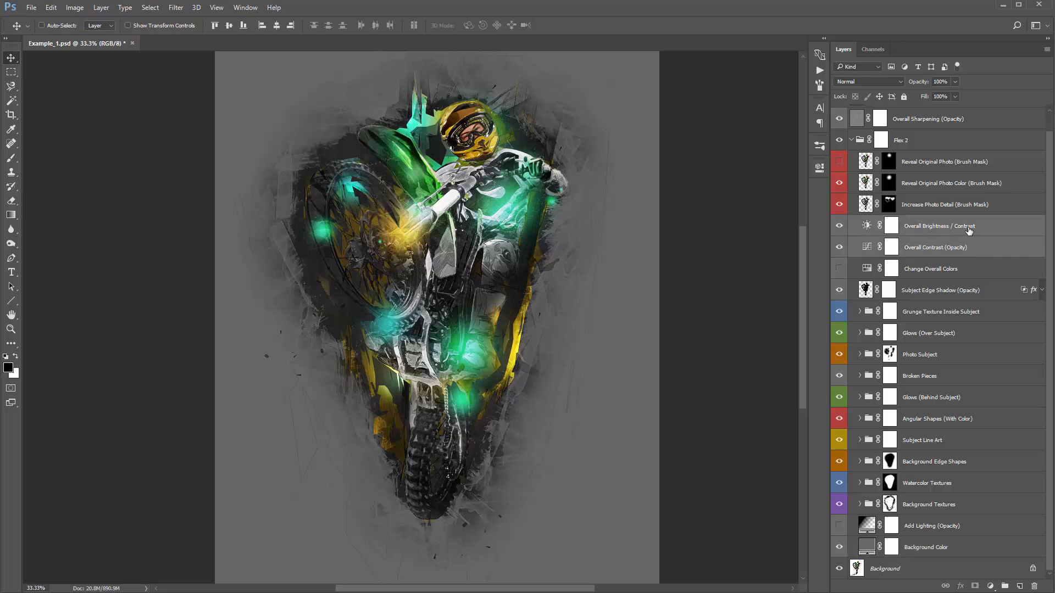
{"action": "left_click", "coordinate": [944, 251]}
Try a higher brightness on the Overall Brightness / Contrast adjustment layer, undo it and close the adjustment settings
{"action": "left_click", "coordinate": [932, 233]}
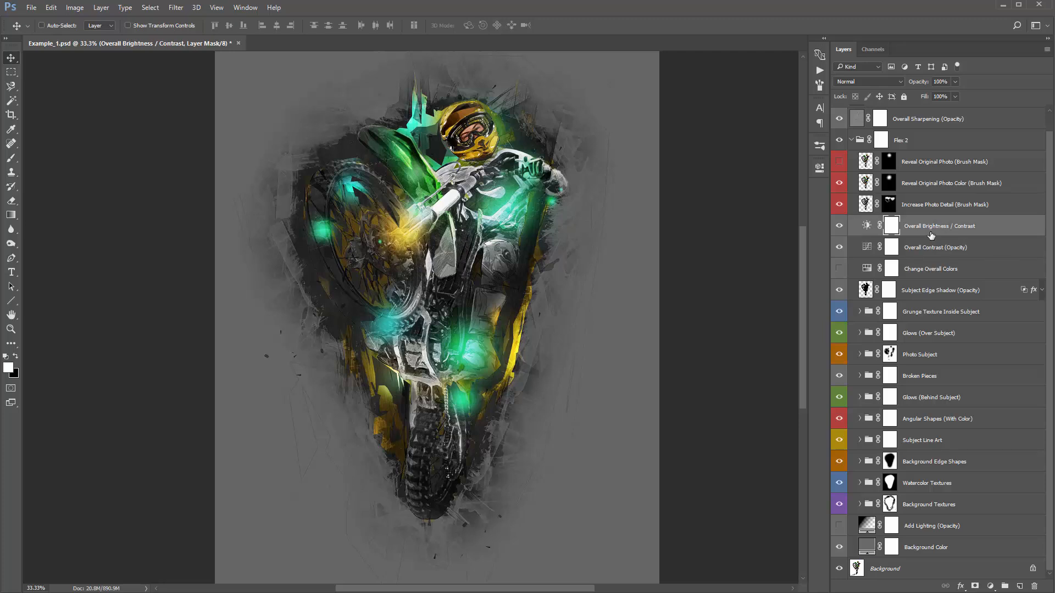
{"action": "double_click", "coordinate": [866, 225]}
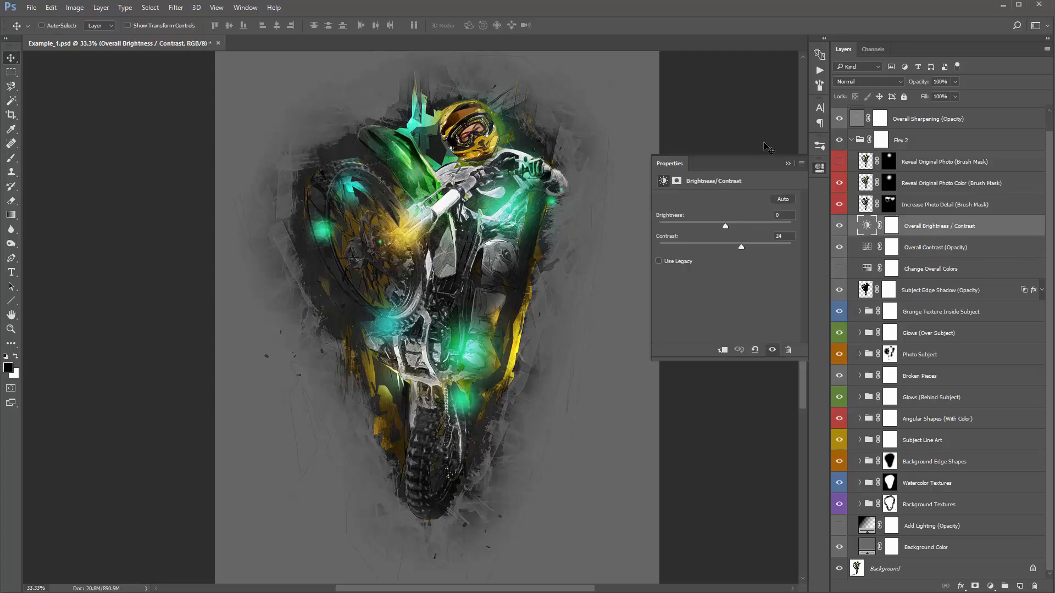
{"action": "left_click_drag", "start_coordinate": [724, 226], "coordinate": [749, 229]}
{"action": "key", "text": "ctrl+z"}
{"action": "key", "text": "ctrl+z"}
{"action": "left_click", "coordinate": [786, 163]}
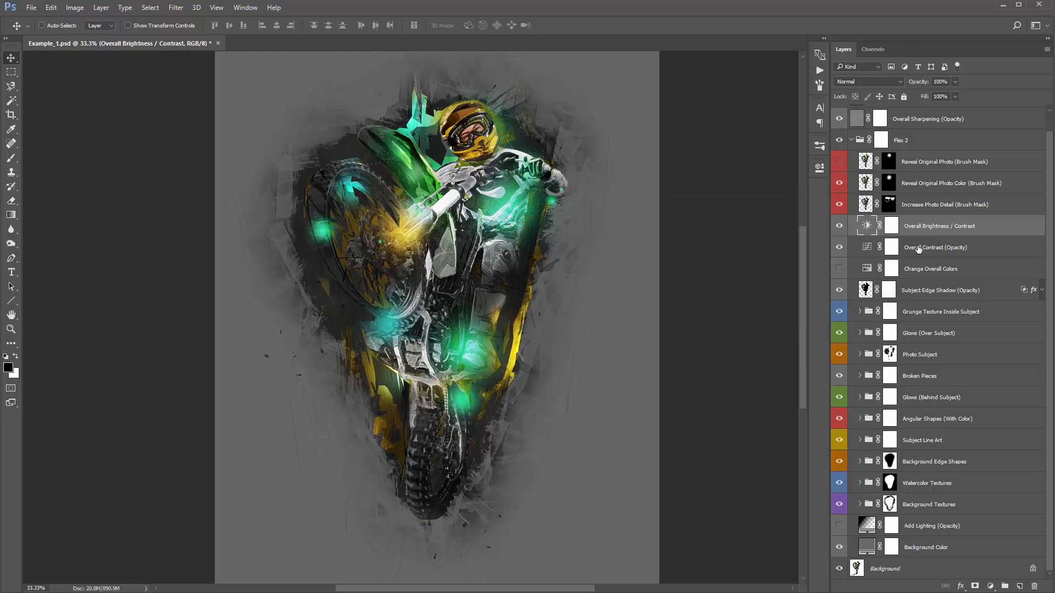
Preview higher opacities up to 63% on the Overall Contrast (Opacity) layer and restore it to 15%
{"action": "left_click", "coordinate": [918, 251]}
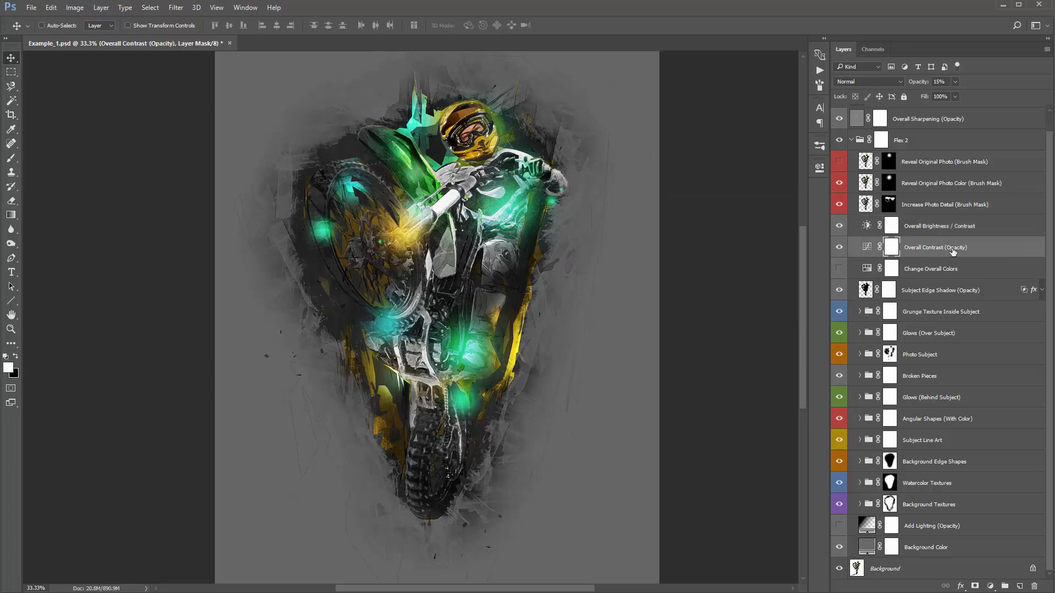
{"action": "left_click", "coordinate": [936, 82]}
{"action": "type", "text": "55"}
{"action": "key", "text": "Return"}
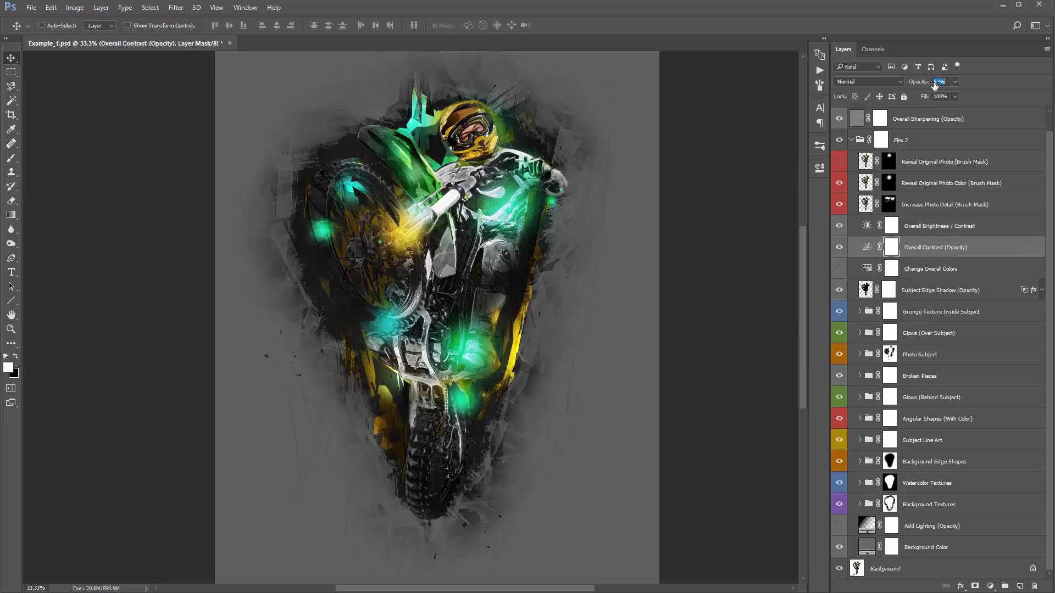
{"action": "type", "text": "61"}
{"action": "key", "text": "Return"}
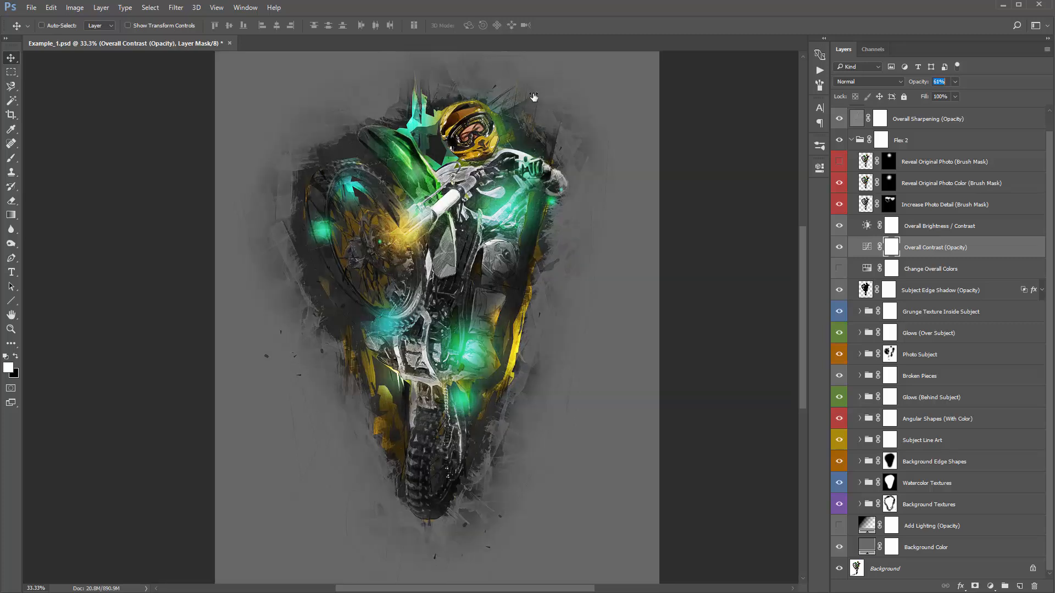
{"action": "type", "text": "63"}
{"action": "key", "text": "Return"}
{"action": "left_click_drag", "start_coordinate": [534, 97], "coordinate": [534, 98]}
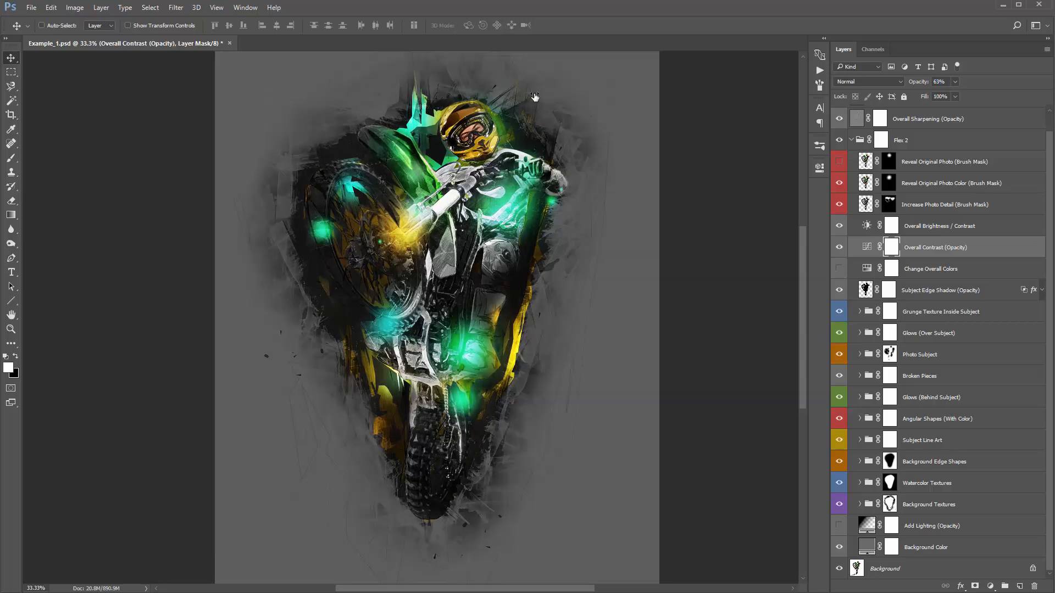
Move the Overall Sharpening (Opacity) layer into the Flex 2 group, above the Reveal Original Photo layer
{"action": "scroll", "coordinate": [931, 214], "scroll_direction": "up", "scroll_amount": 1}
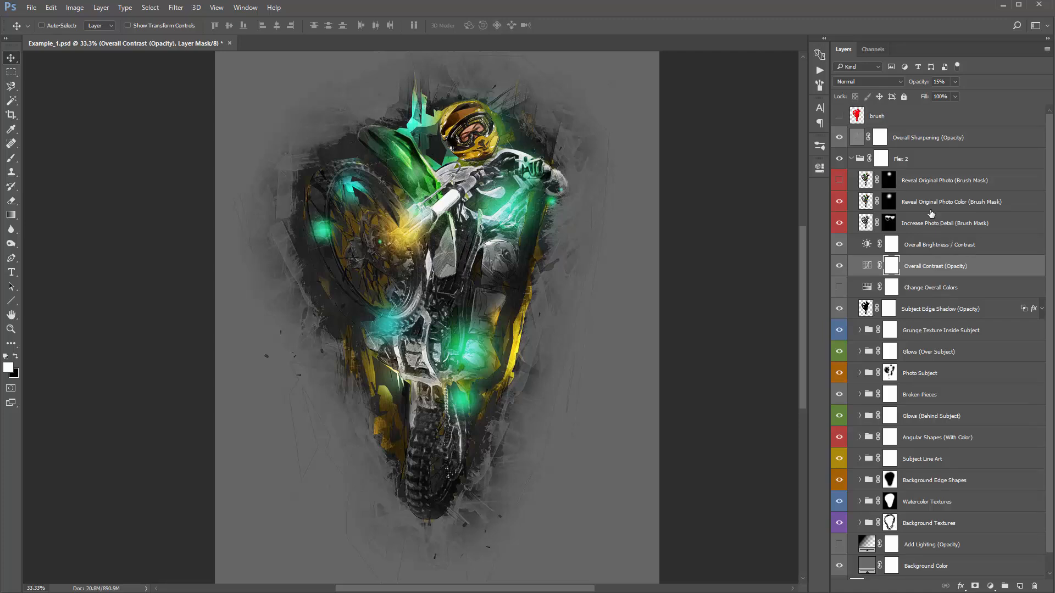
{"action": "scroll", "coordinate": [904, 228], "scroll_direction": "down", "scroll_amount": 1}
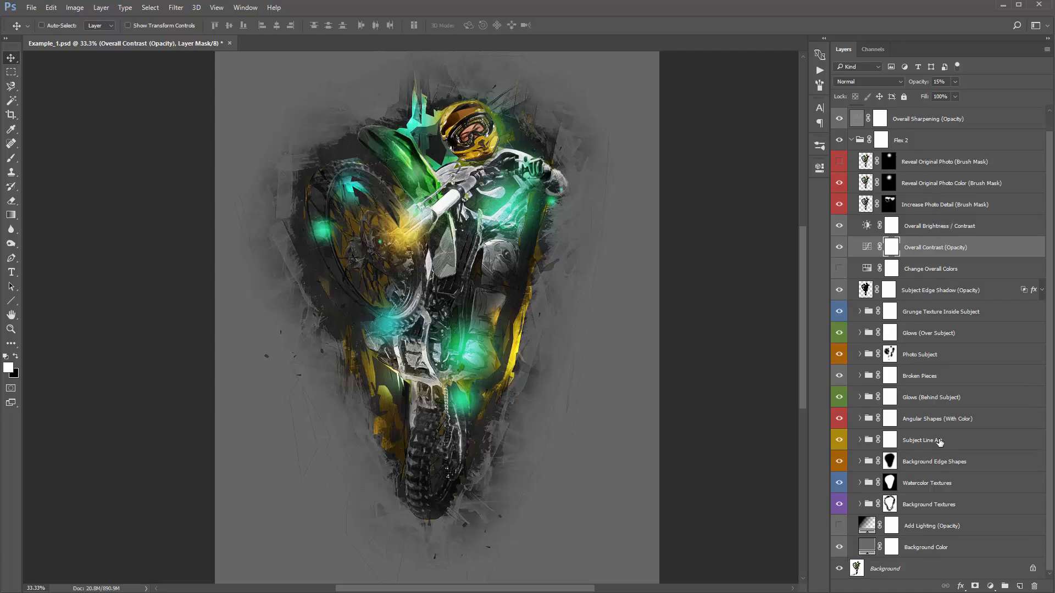
{"action": "scroll", "coordinate": [912, 456], "scroll_direction": "up", "scroll_amount": 1}
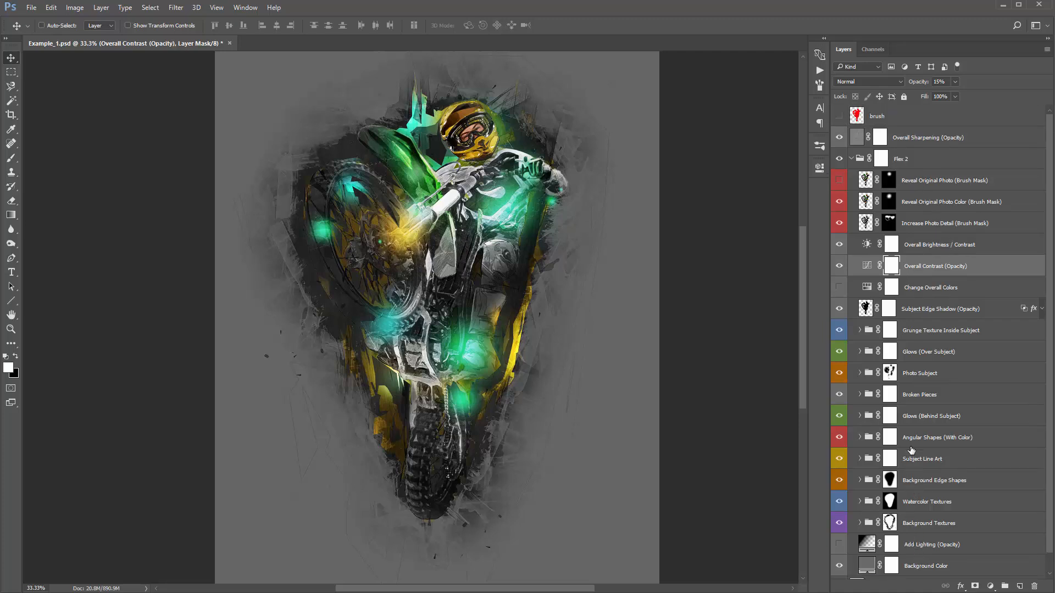
{"action": "left_click_drag", "start_coordinate": [904, 139], "coordinate": [911, 159]}
Toggle the whole Flex 2 group's visibility to compare the effect with the original photo, leaving the group shown
{"action": "left_click", "coordinate": [868, 137]}
{"action": "left_click", "coordinate": [839, 139]}
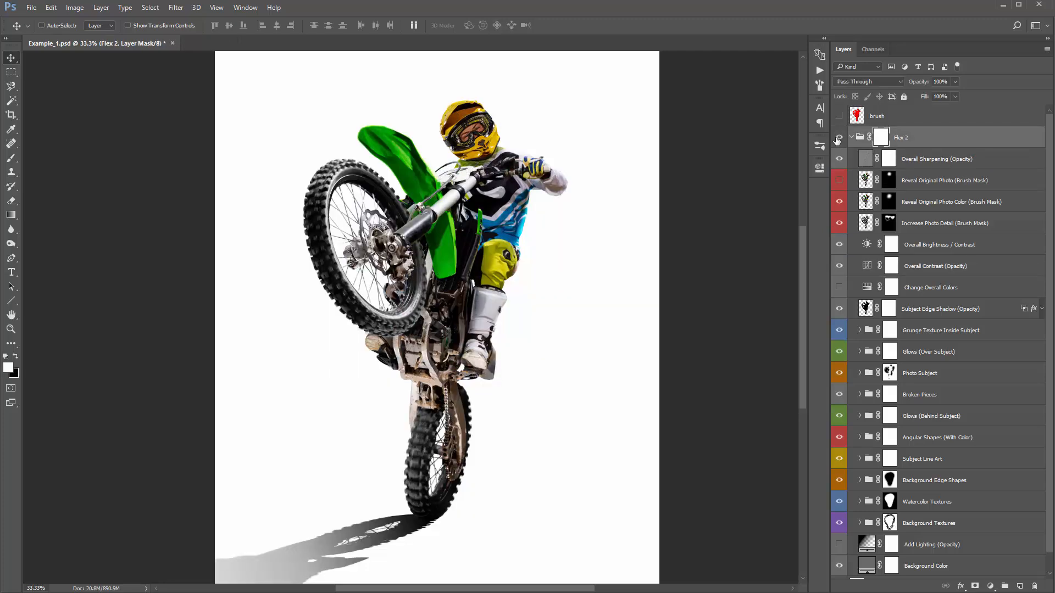
{"action": "left_click", "coordinate": [837, 139]}
{"action": "left_click", "coordinate": [838, 138]}
{"action": "left_click", "coordinate": [838, 137]}
Change the Background Color fill layer to near-white fafafa
{"action": "scroll", "coordinate": [888, 439], "scroll_direction": "down", "scroll_amount": 1}
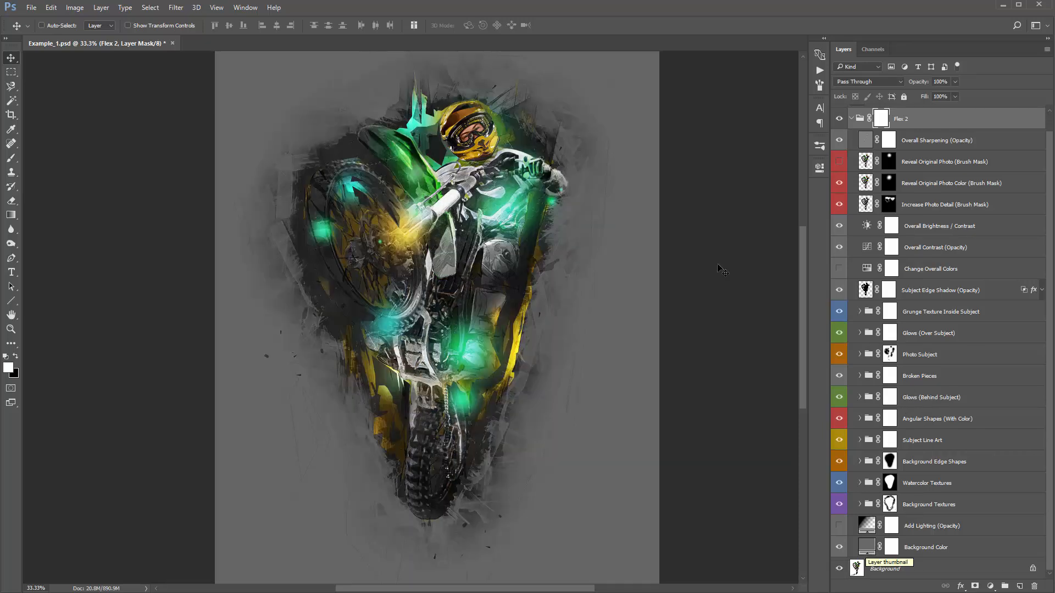
{"action": "double_click", "coordinate": [873, 546]}
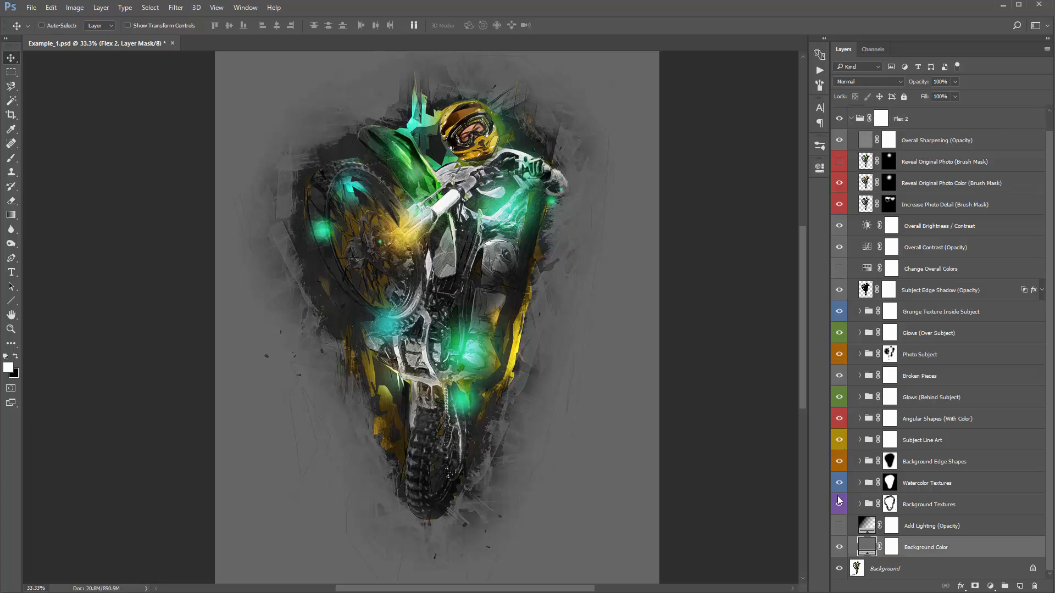
{"action": "left_click", "coordinate": [737, 36]}
{"action": "left_click_drag", "start_coordinate": [776, 60], "coordinate": [677, 37]}
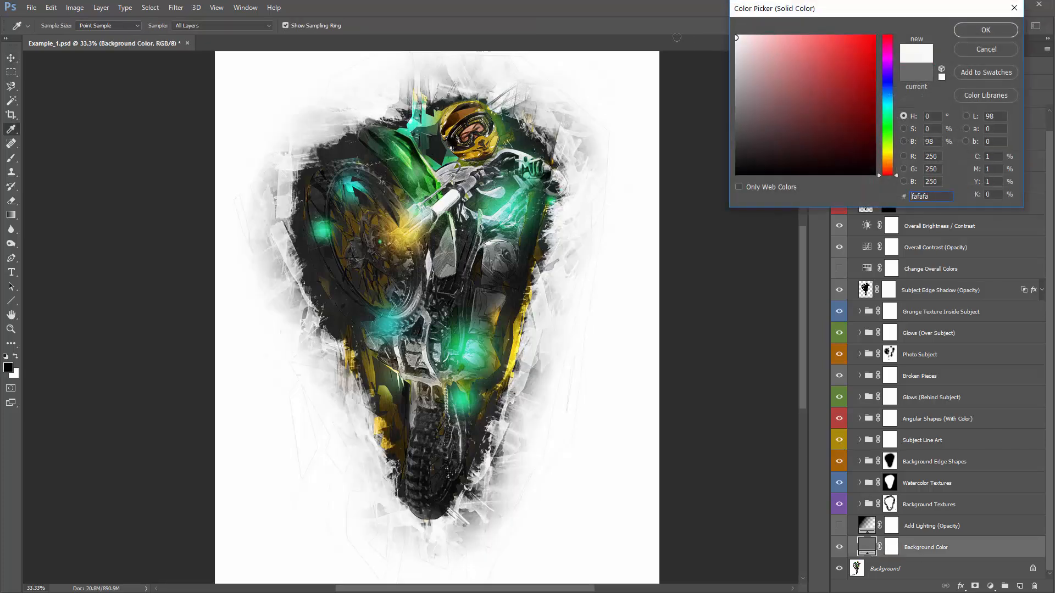
{"action": "left_click", "coordinate": [969, 31]}
Expand Background Textures and change the Texture Area Color Fill layer to near-white f9f9f9
{"action": "left_click", "coordinate": [889, 504]}
{"action": "key", "text": "v"}
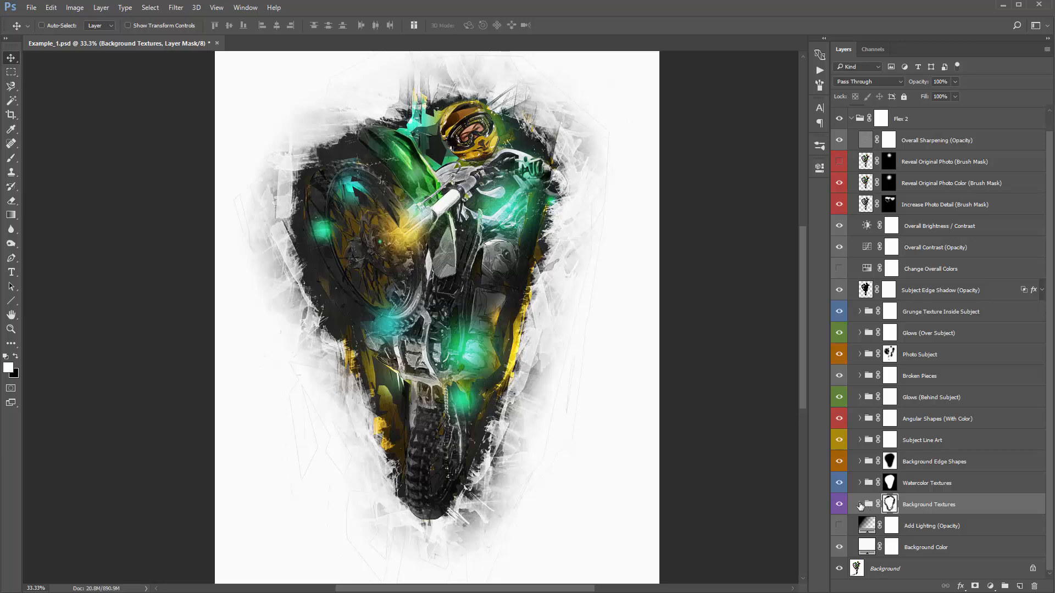
{"action": "left_click", "coordinate": [860, 504]}
{"action": "double_click", "coordinate": [873, 505]}
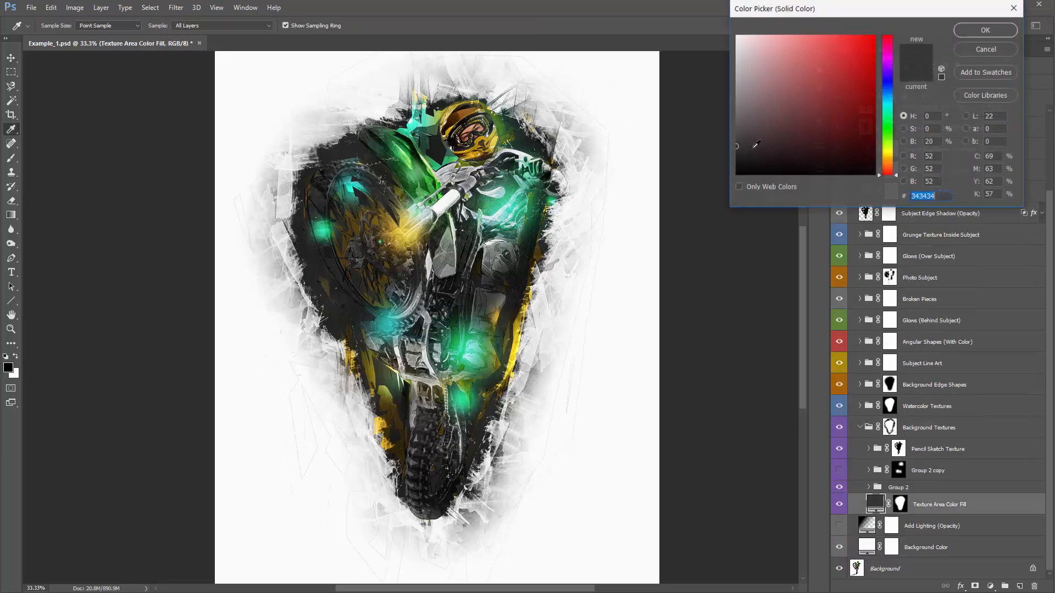
{"action": "type", "text": "e8e8e8"}
{"action": "type", "text": "f9f9f9"}
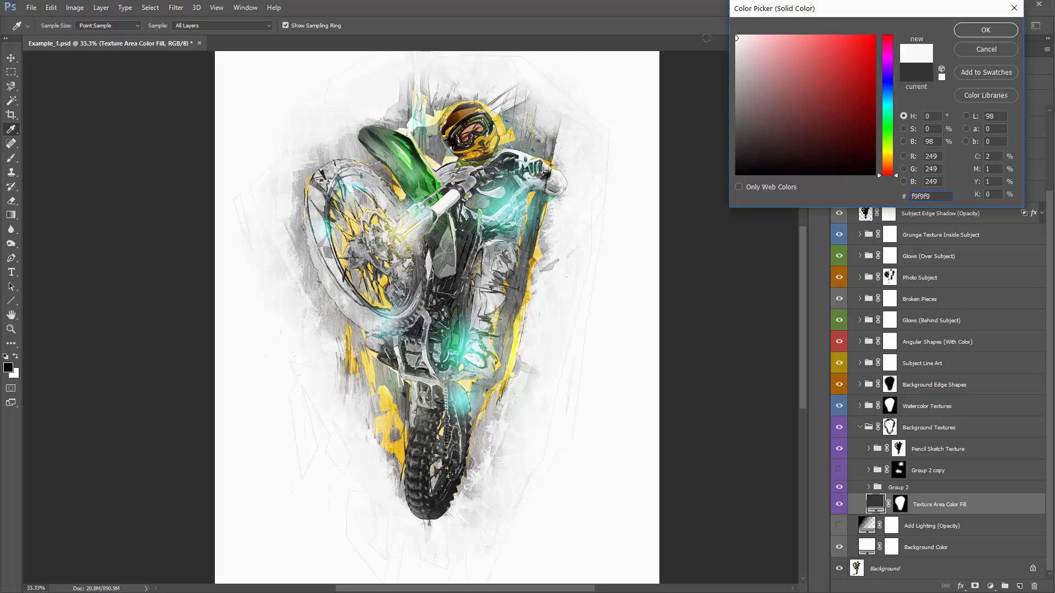
{"action": "left_click", "coordinate": [986, 29]}
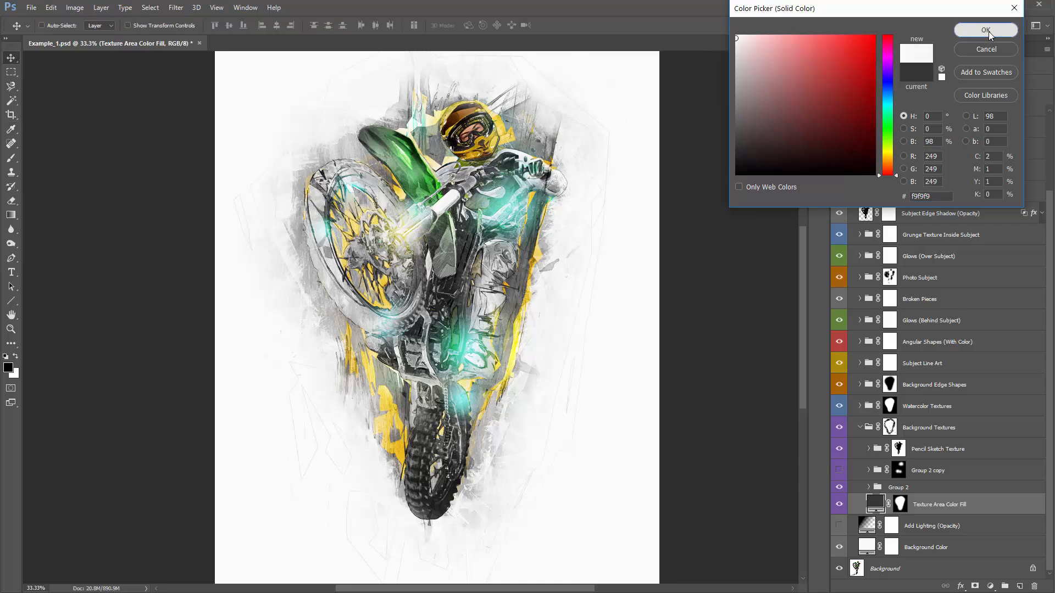
Collapse Background Textures, expand Angular Shapes (With Color) and change the Angular Shapes Color fill to teal 4fd1c9
{"action": "left_click", "coordinate": [864, 433]}
{"action": "left_click", "coordinate": [860, 429]}
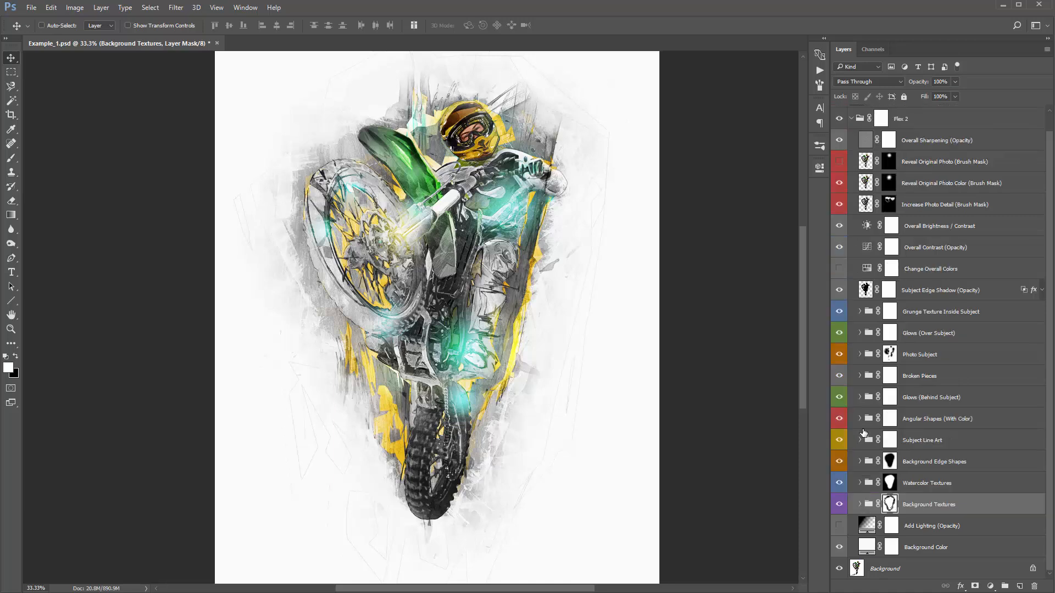
{"action": "left_click", "coordinate": [860, 419]}
{"action": "double_click", "coordinate": [884, 439]}
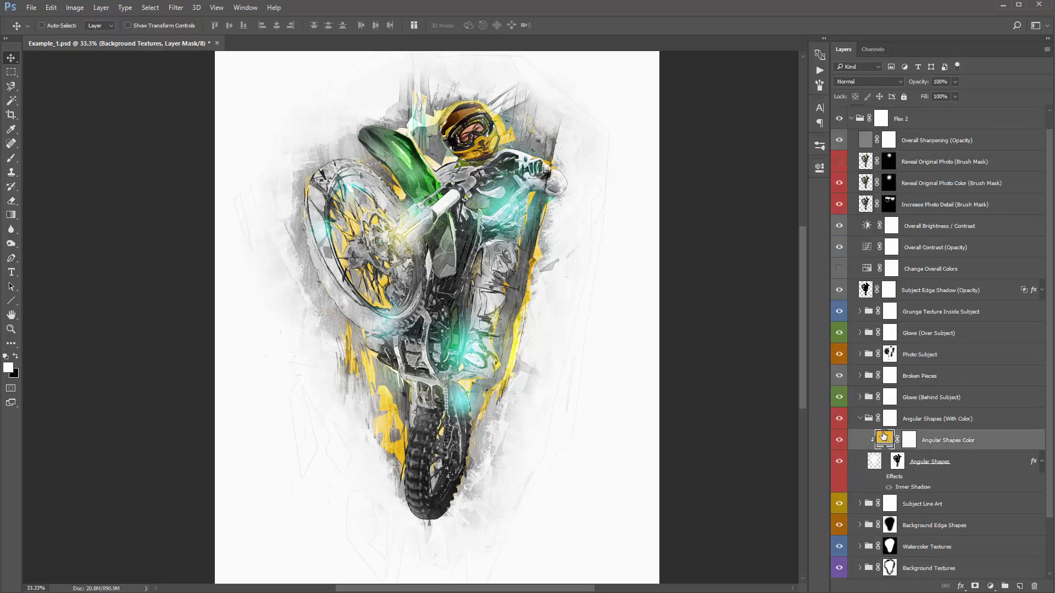
{"action": "left_click", "coordinate": [892, 106]}
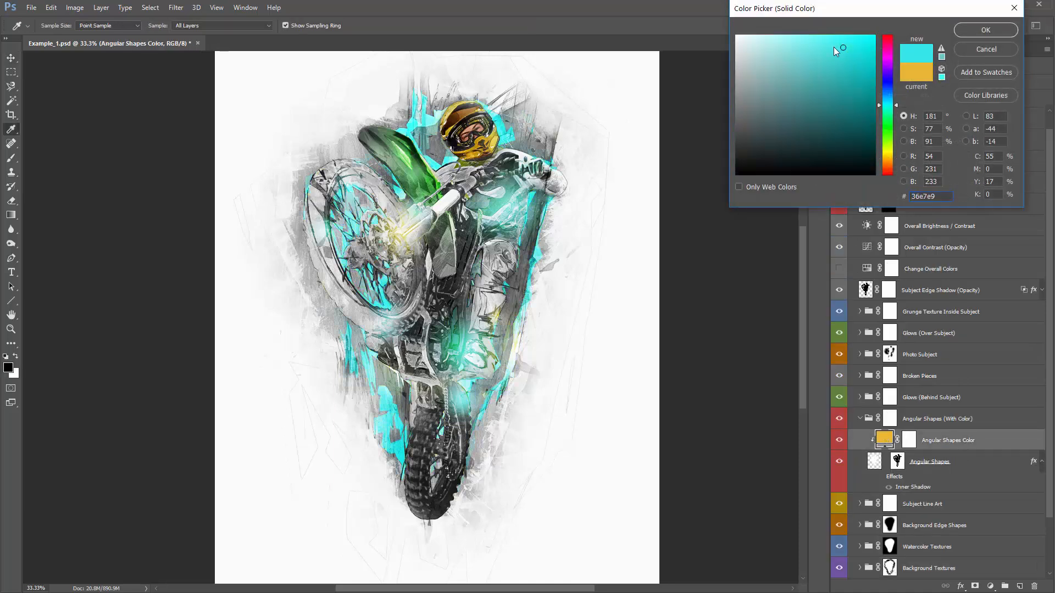
{"action": "left_click", "coordinate": [823, 61]}
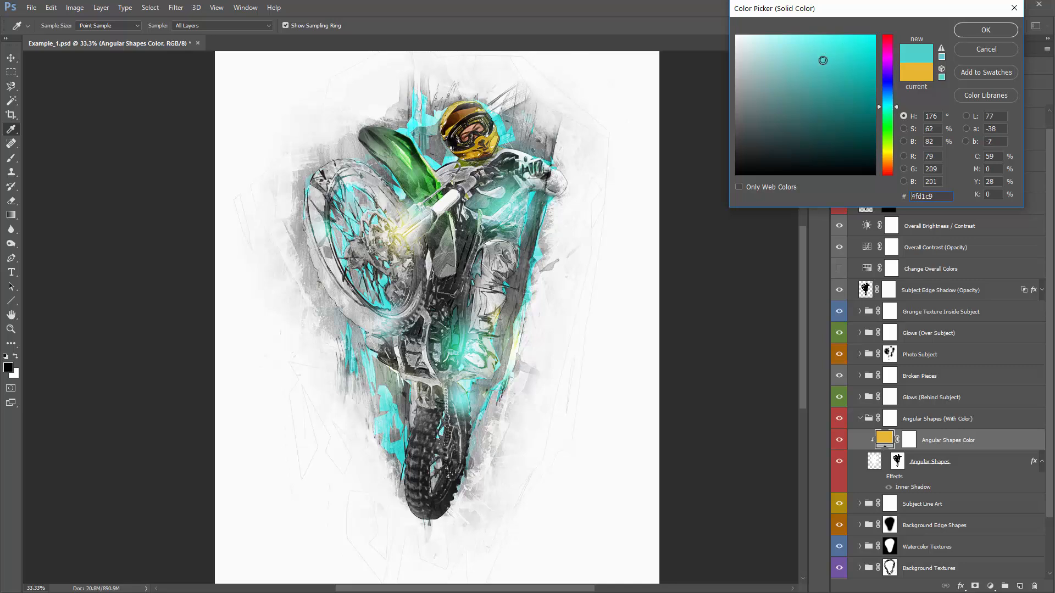
{"action": "left_click", "coordinate": [993, 30]}
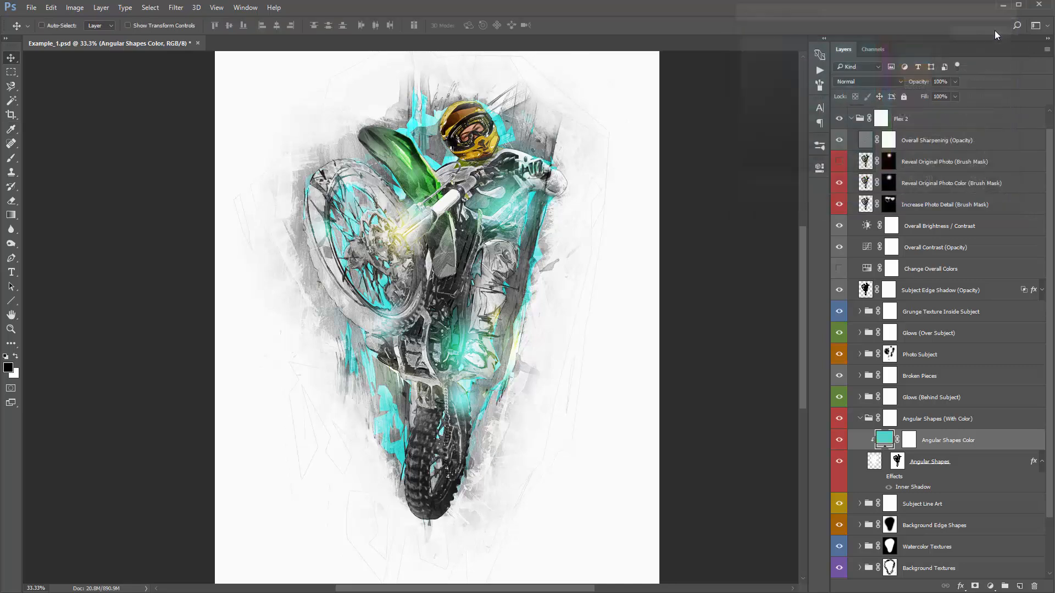
Set the Angular Shapes layer's blend mode to Soft Light and collapse the Angular Shapes (With Color) group
{"action": "left_click", "coordinate": [927, 467]}
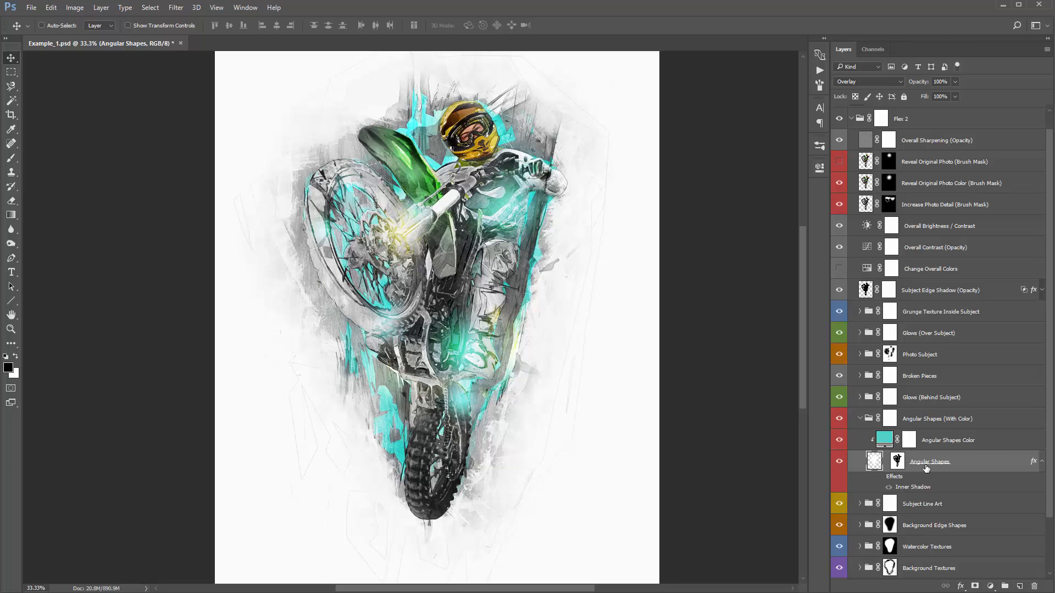
{"action": "left_click", "coordinate": [856, 84]}
{"action": "left_click", "coordinate": [866, 199]}
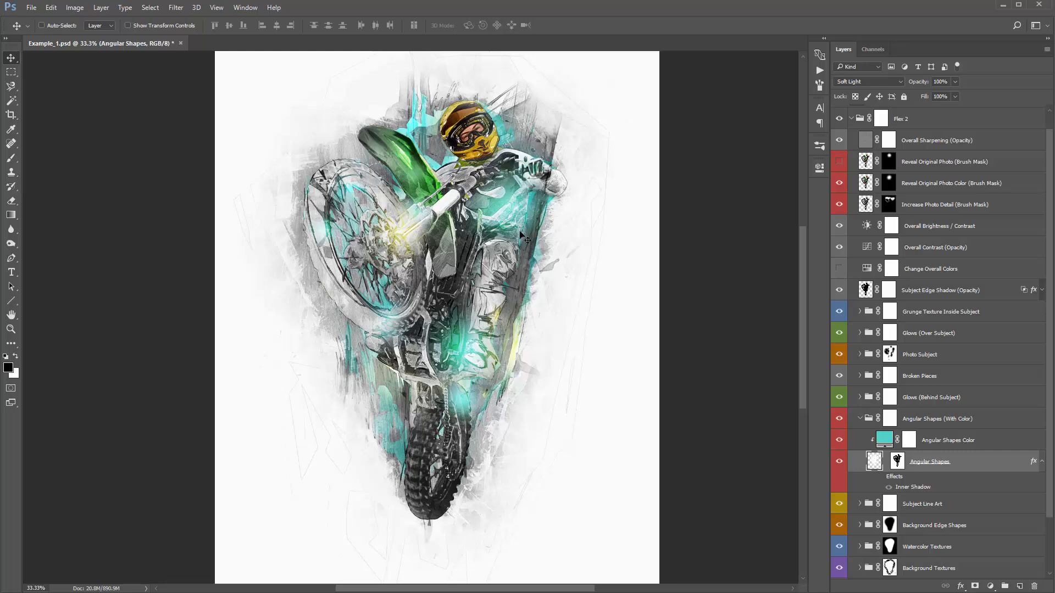
{"action": "left_click", "coordinate": [867, 419]}
{"action": "left_click", "coordinate": [860, 419]}
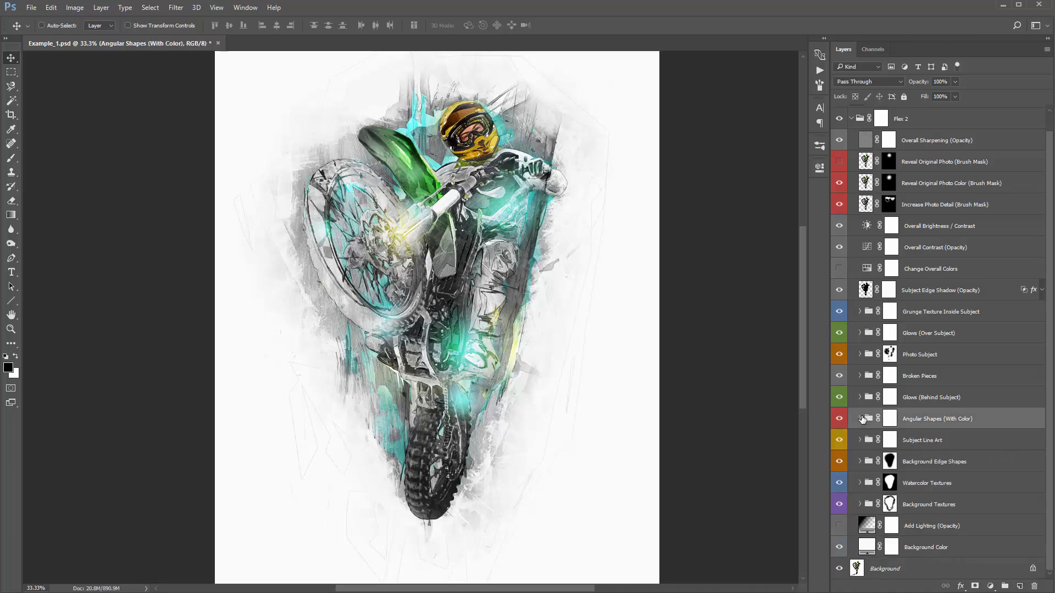
Hide the Reveal Original Photo Color layer and toggle the Glows (Over Subject) group to compare, leaving the group shown
{"action": "left_click", "coordinate": [836, 185]}
{"action": "left_click", "coordinate": [839, 333]}
{"action": "left_click", "coordinate": [839, 333]}
{"action": "left_click", "coordinate": [838, 334]}
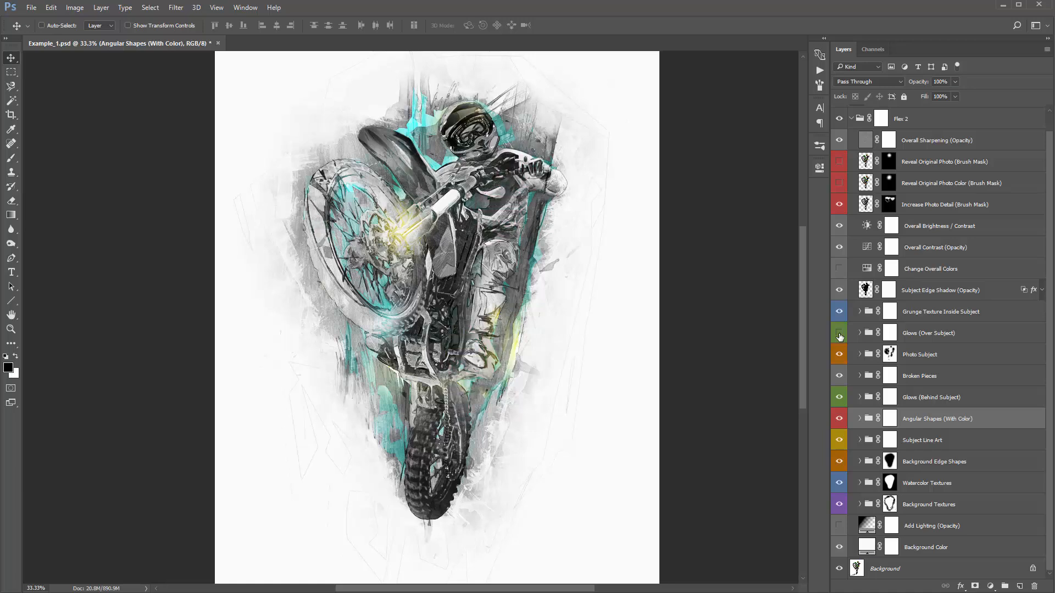
{"action": "left_click", "coordinate": [839, 334]}
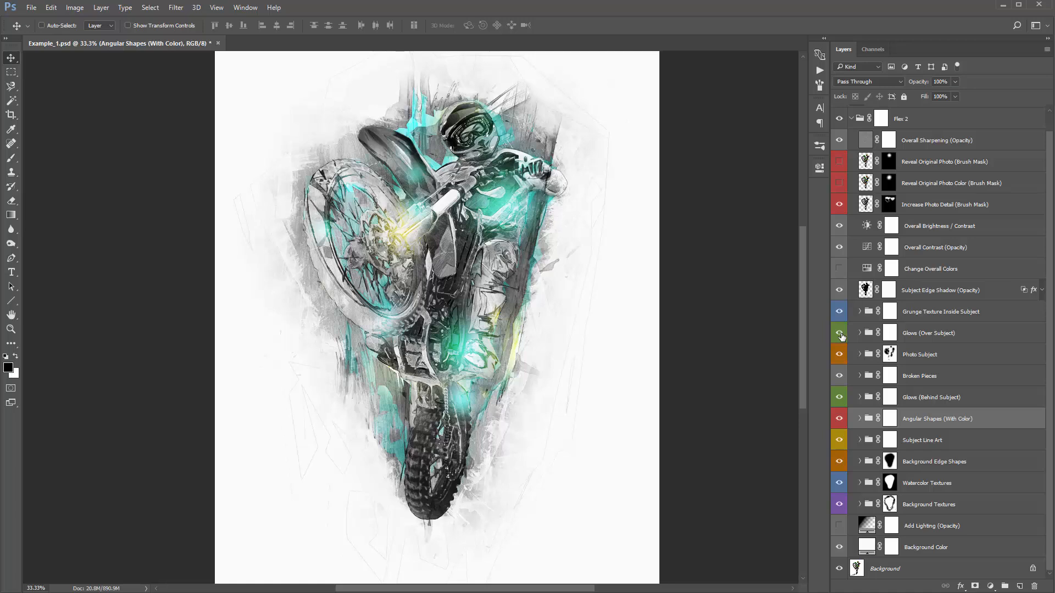
Paint black on the Glows (Over Subject) mask around the rider's helmet and shoulders with a 900 px brush
{"action": "left_click", "coordinate": [890, 333]}
{"action": "key", "text": "b"}
{"action": "key", "text": "x"}
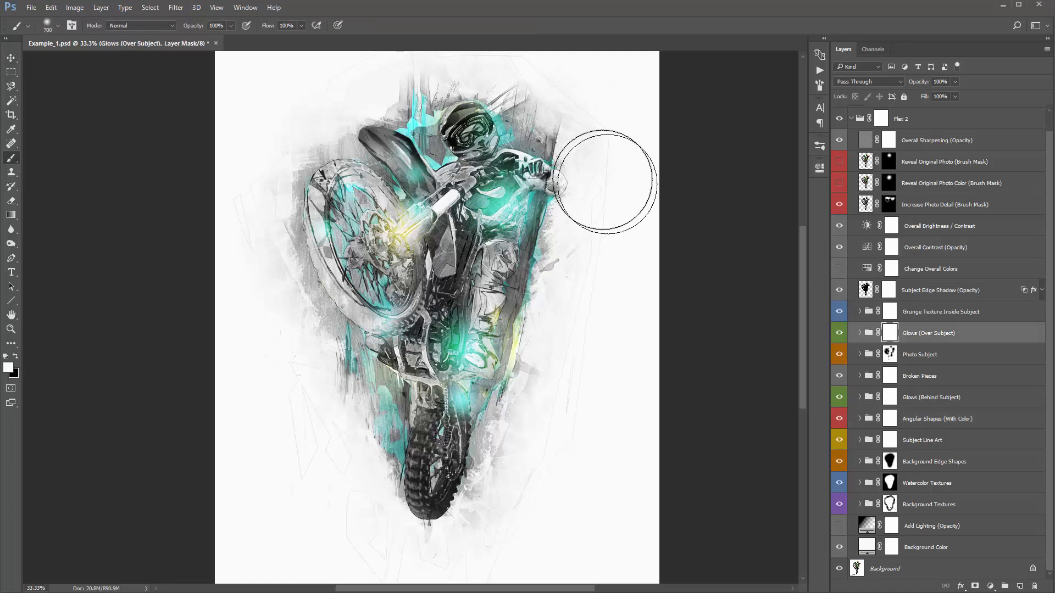
{"action": "key", "text": "bracketright"}
{"action": "key", "text": "bracketright"}
{"action": "key", "text": "x"}
{"action": "mouse_move", "coordinate": [491, 139]}
{"action": "left_mouse_down"}
{"action": "mouse_move", "coordinate": [572, 148]}
{"action": "mouse_move", "coordinate": [428, 131]}
{"action": "mouse_move", "coordinate": [377, 65]}
{"action": "left_mouse_up"}
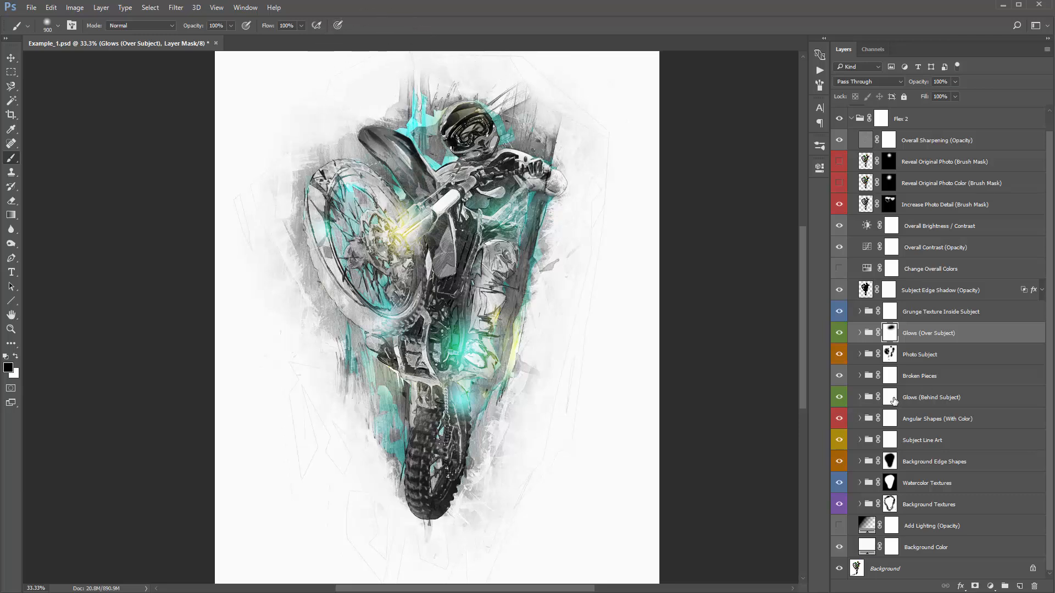
Hide the Glow 2 layer in Glows (Behind Subject), toggle Glow 1 to compare and leave it shown, and collapse the group
{"action": "left_click", "coordinate": [840, 397]}
{"action": "left_click", "coordinate": [840, 397]}
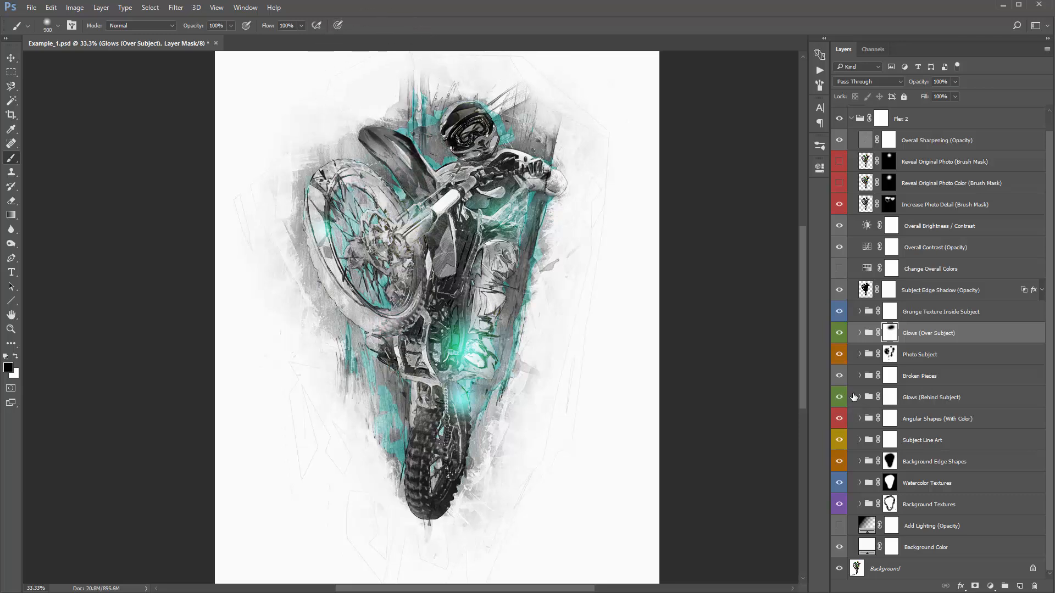
{"action": "left_click", "coordinate": [859, 397]}
{"action": "left_click", "coordinate": [838, 483]}
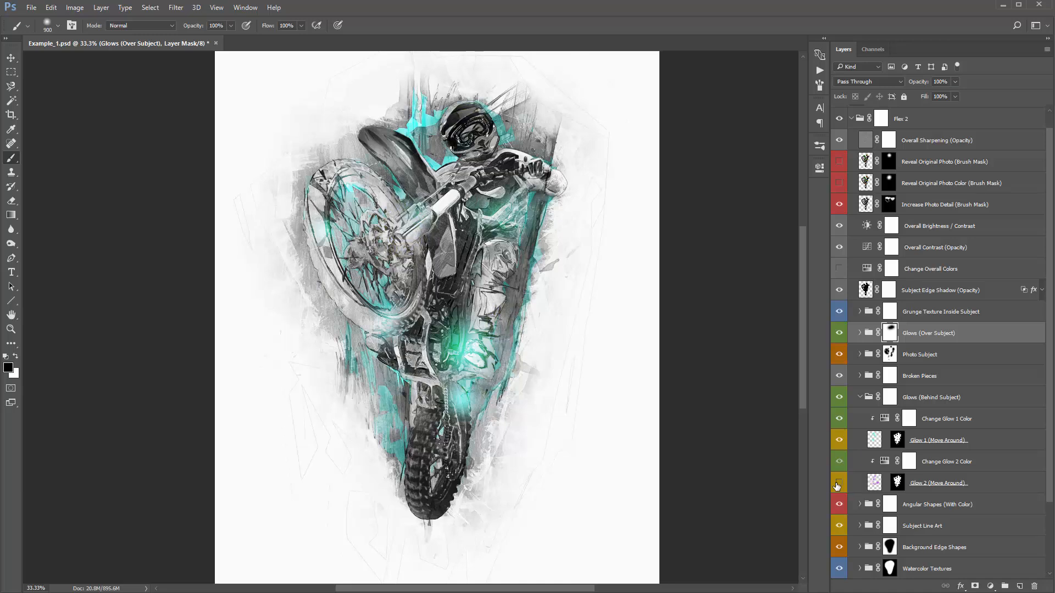
{"action": "left_click", "coordinate": [840, 440]}
{"action": "left_click", "coordinate": [841, 440]}
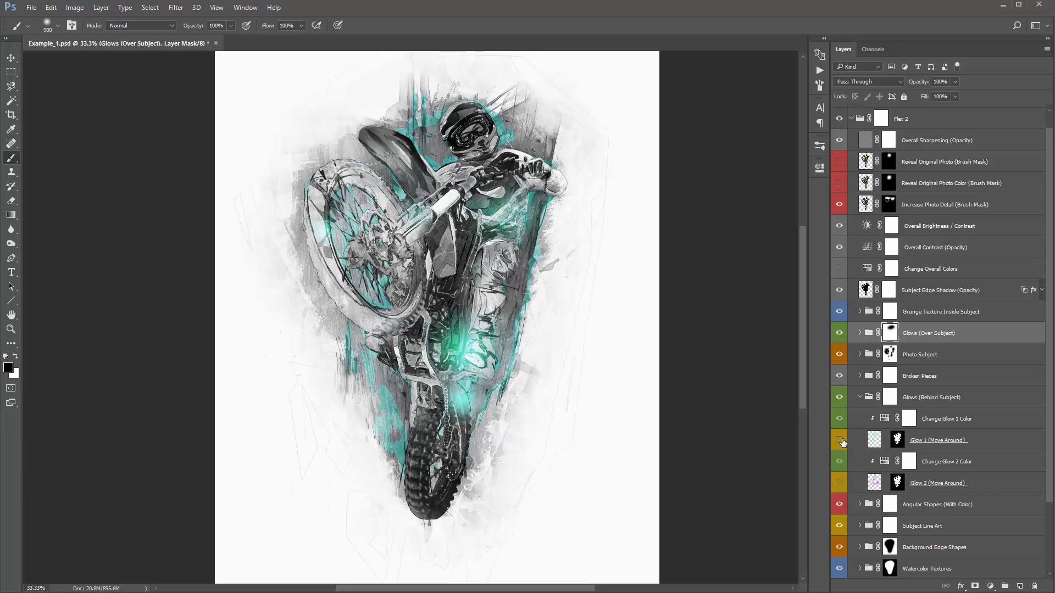
{"action": "left_click", "coordinate": [839, 440]}
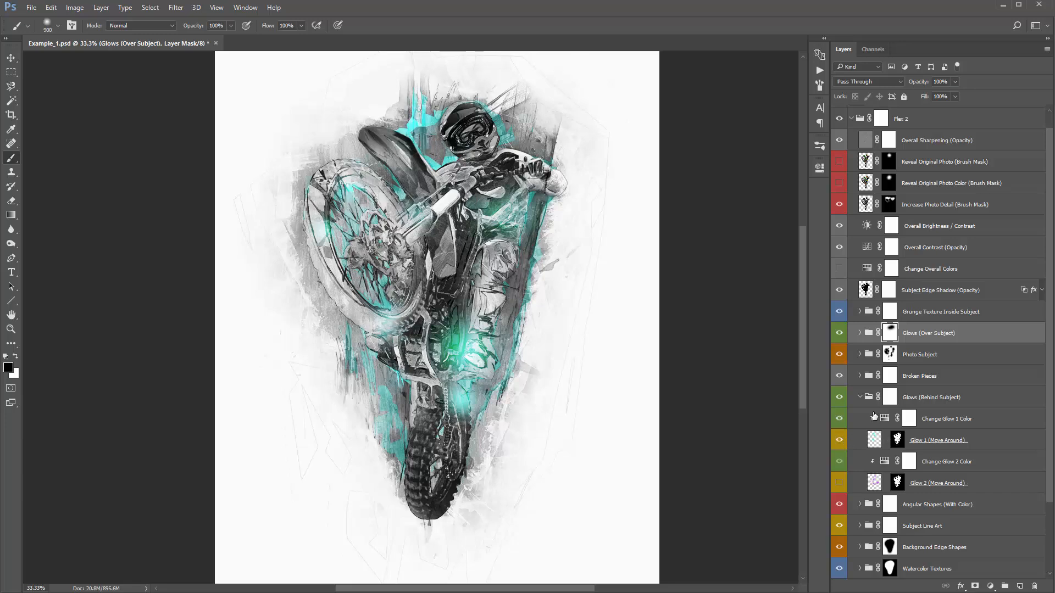
{"action": "left_click", "coordinate": [859, 397]}
Paint black on the Angular Shapes (With Color) mask beside the helmet with a 600 px brush
{"action": "left_click", "coordinate": [890, 419]}
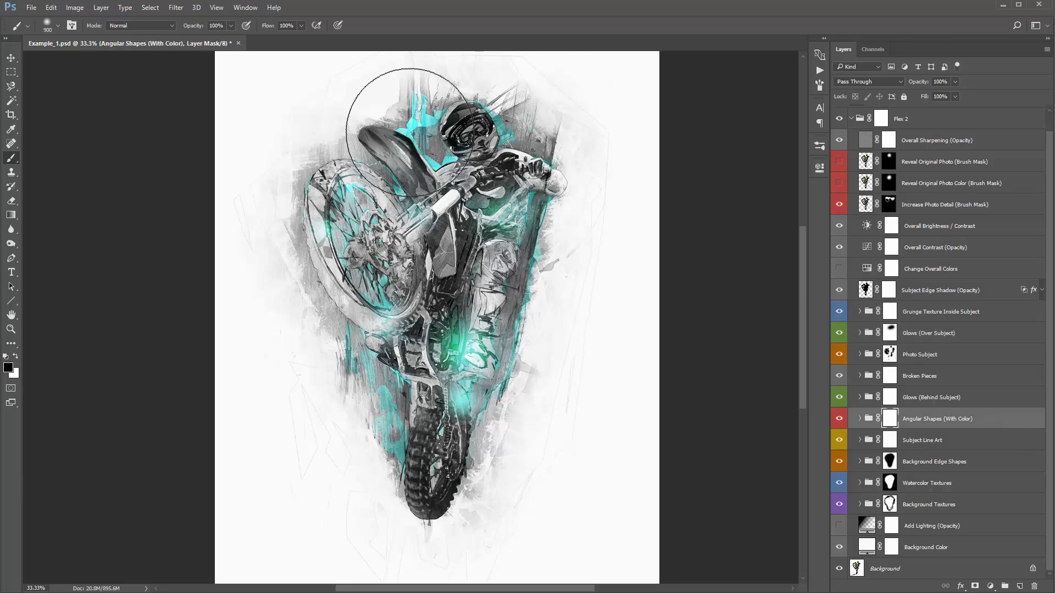
{"action": "key", "text": "bracketleft"}
{"action": "key", "text": "bracketleft"}
{"action": "key", "text": "bracketleft"}
{"action": "left_click", "coordinate": [428, 118]}
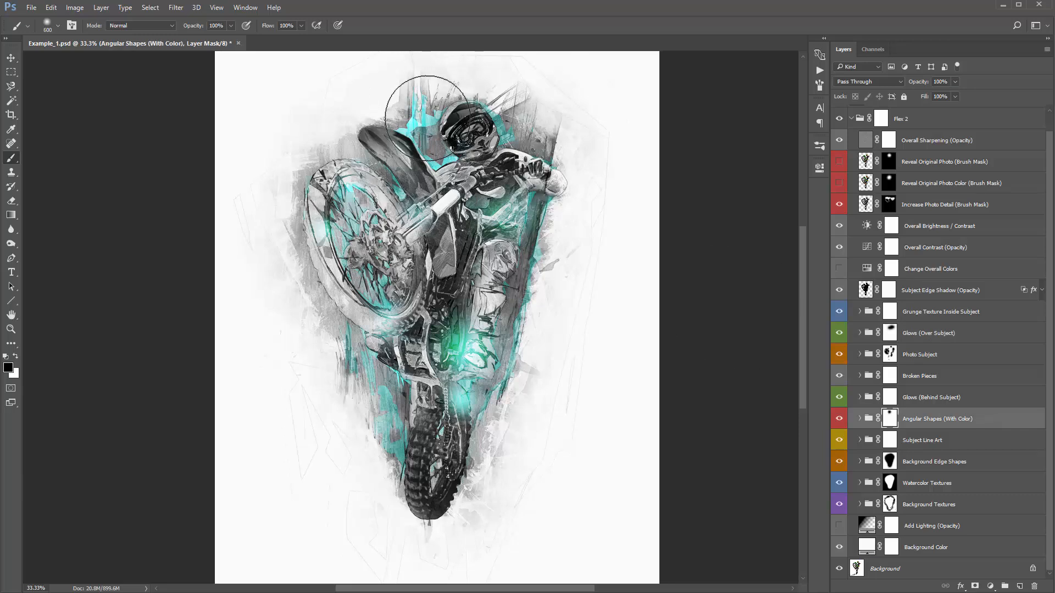
Paint black on the Glows (Behind Subject) group mask to remove the teal glow between the helmet and rear fender
{"action": "left_click", "coordinate": [859, 397]}
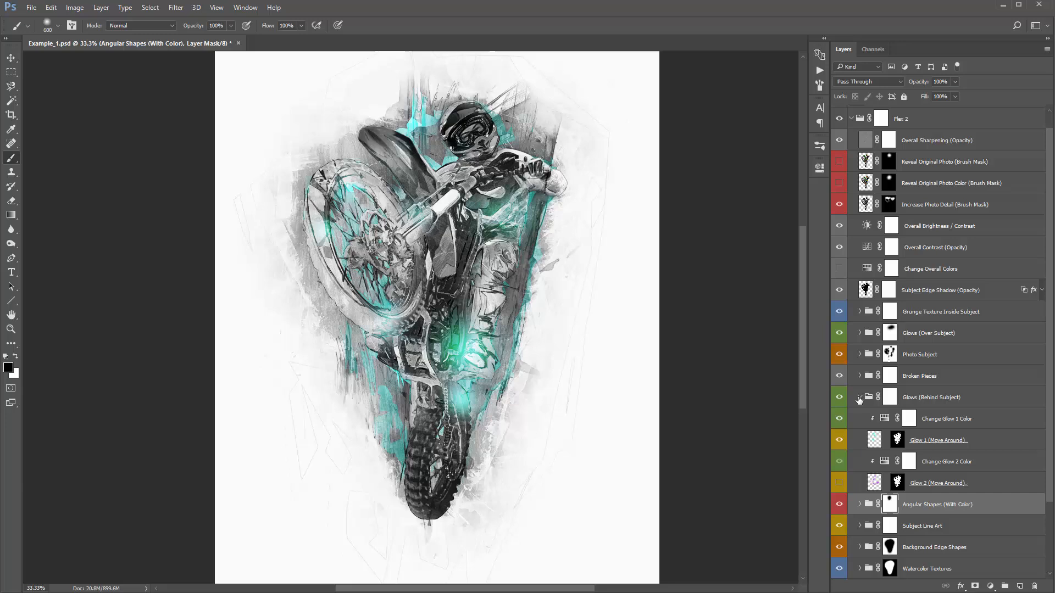
{"action": "left_click", "coordinate": [839, 441]}
{"action": "left_click", "coordinate": [839, 441]}
{"action": "left_click", "coordinate": [897, 441]}
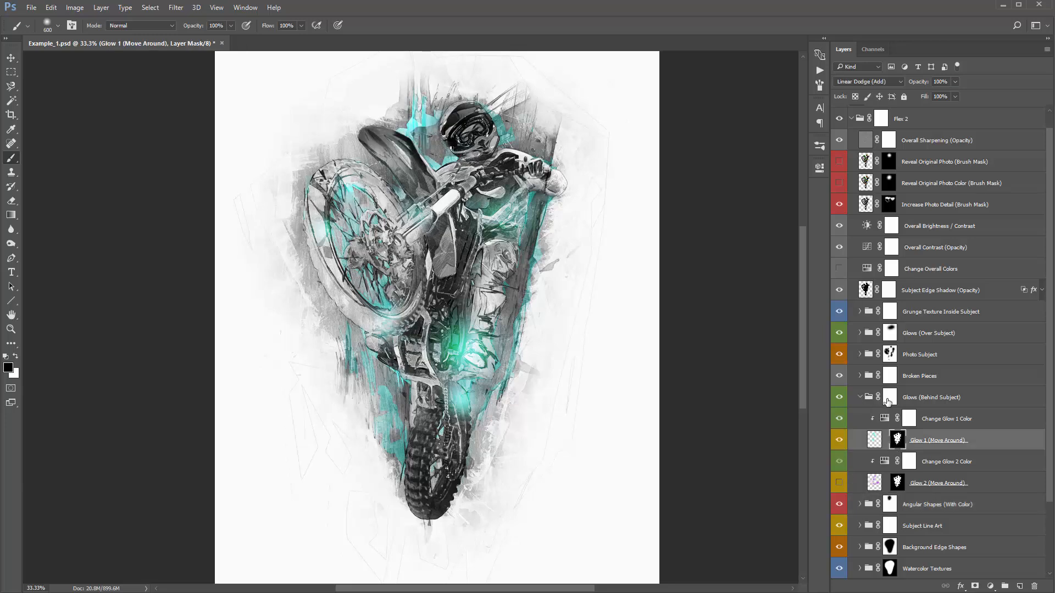
{"action": "left_click", "coordinate": [890, 397]}
{"action": "mouse_move", "coordinate": [425, 144]}
{"action": "left_mouse_down"}
{"action": "mouse_move", "coordinate": [404, 100]}
{"action": "mouse_move", "coordinate": [405, 126]}
{"action": "mouse_move", "coordinate": [427, 144]}
{"action": "mouse_move", "coordinate": [351, 65]}
{"action": "mouse_move", "coordinate": [383, 98]}
{"action": "left_mouse_up"}
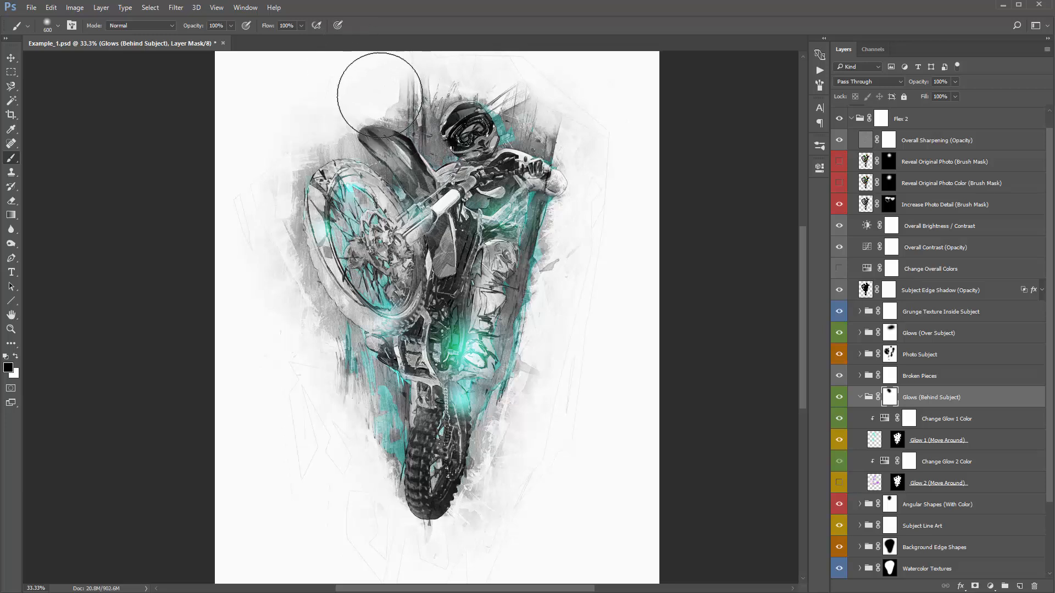
{"action": "key", "text": "v"}
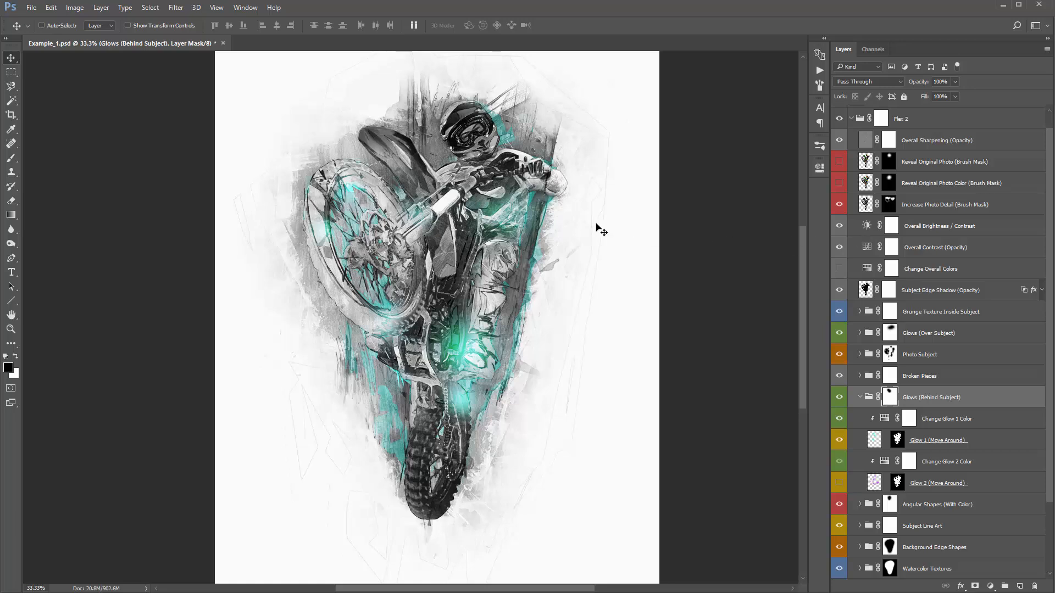
{"action": "left_click", "coordinate": [859, 397]}
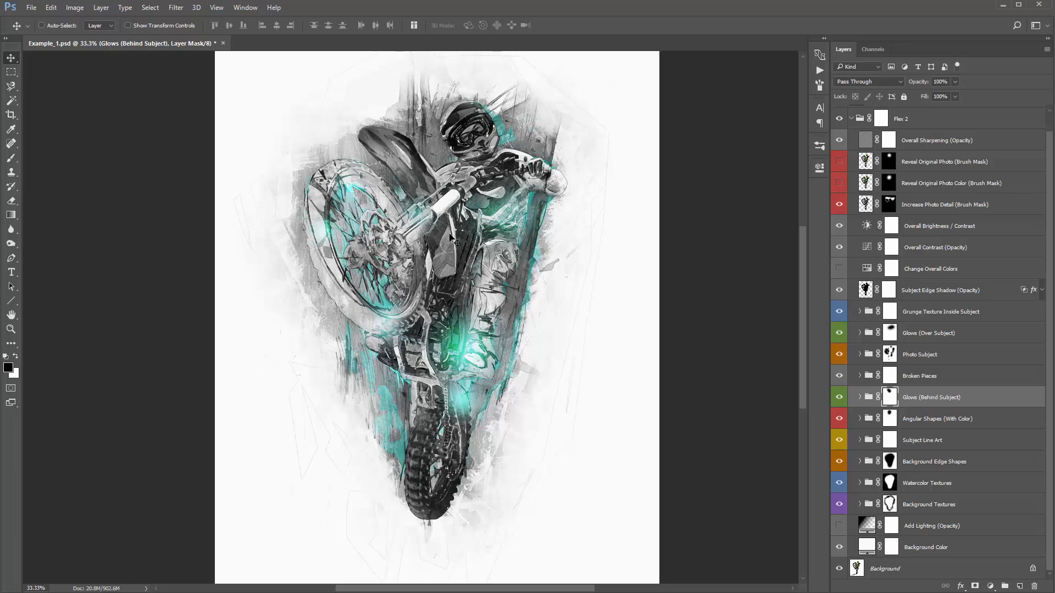
Change the Texture Area Color Fill layer in Background Textures to pure white ffffff
{"action": "left_click", "coordinate": [860, 505]}
{"action": "double_click", "coordinate": [874, 503]}
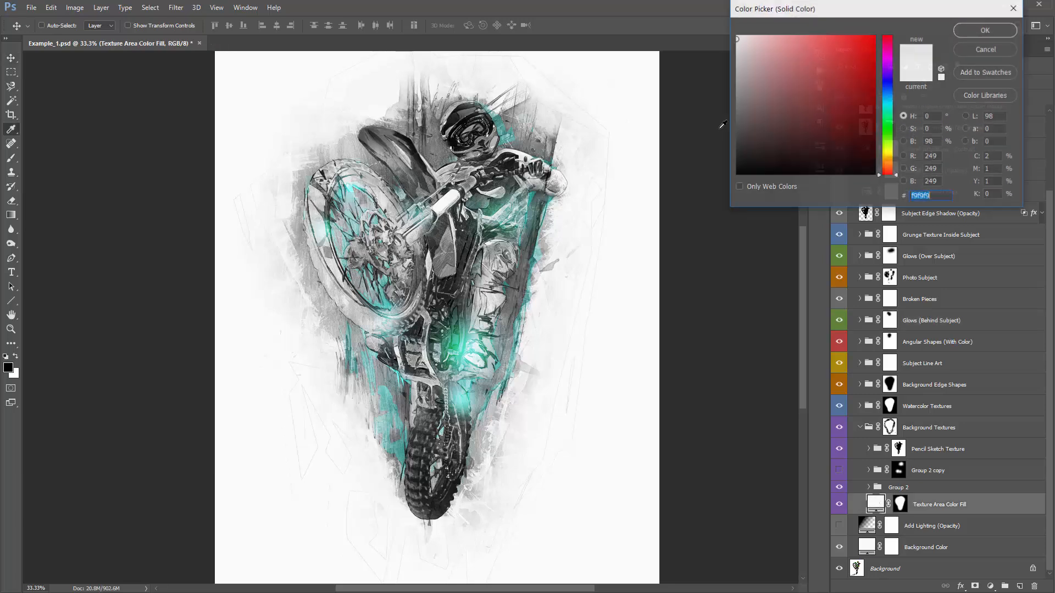
{"action": "left_click", "coordinate": [761, 105]}
{"action": "left_click_drag", "start_coordinate": [785, 71], "coordinate": [736, 35]}
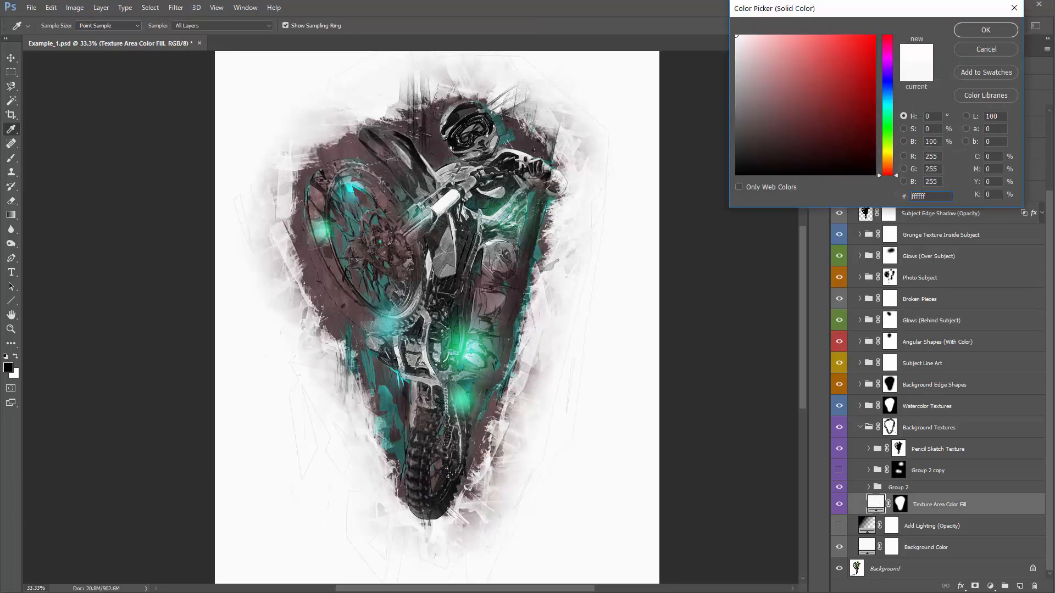
{"action": "left_click", "coordinate": [970, 34]}
{"action": "scroll", "coordinate": [839, 141], "scroll_direction": "up", "scroll_amount": 4}
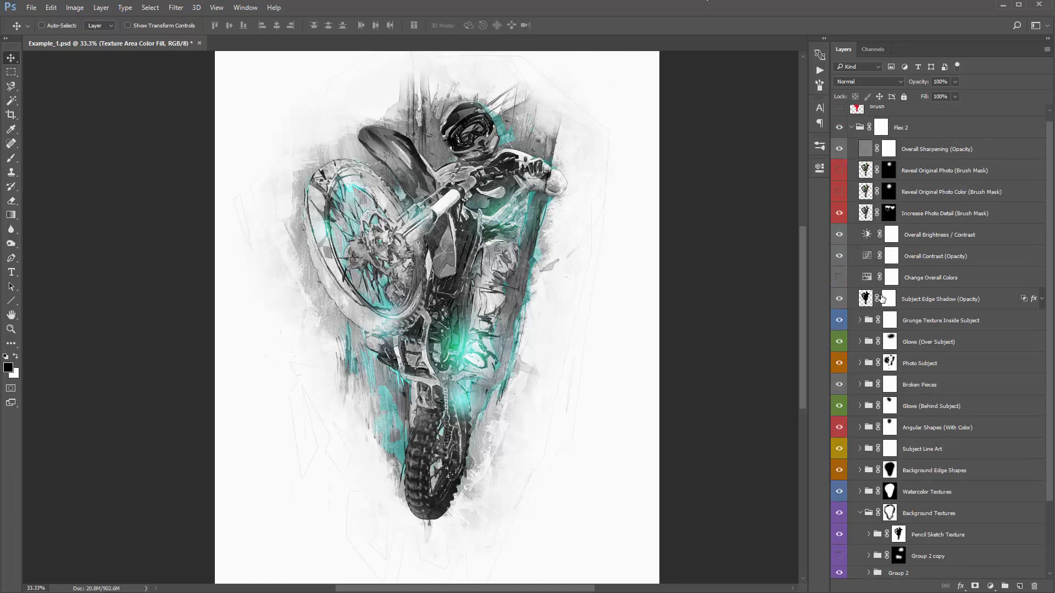
Toggle the Flex 2 group's visibility to compare the customised motocross artwork with the original photo
{"action": "left_click", "coordinate": [840, 140]}
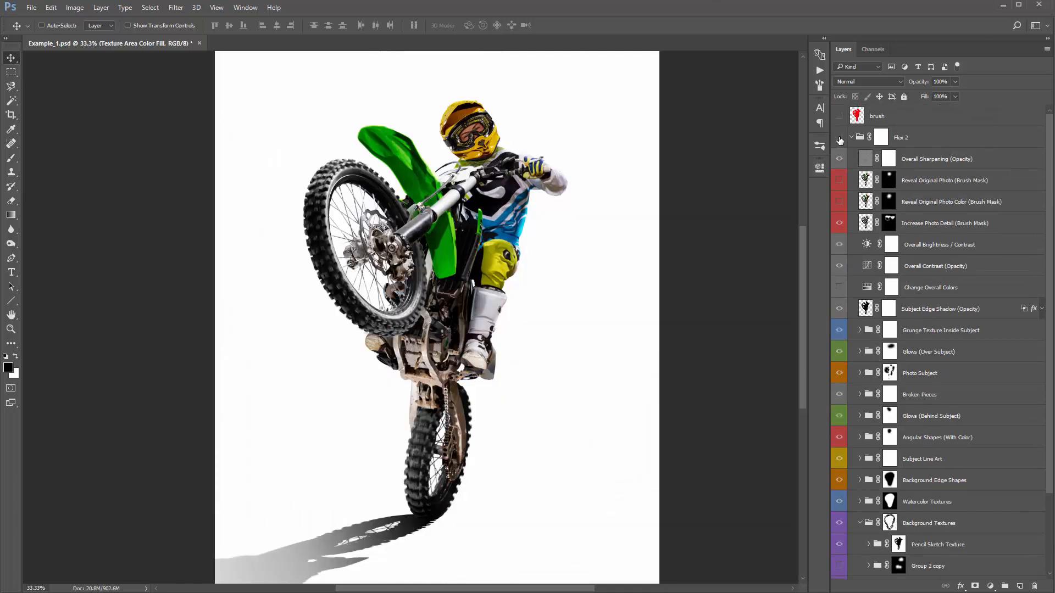
{"action": "left_click", "coordinate": [839, 140]}
{"action": "left_click", "coordinate": [839, 140]}
{"action": "left_click", "coordinate": [839, 140]}
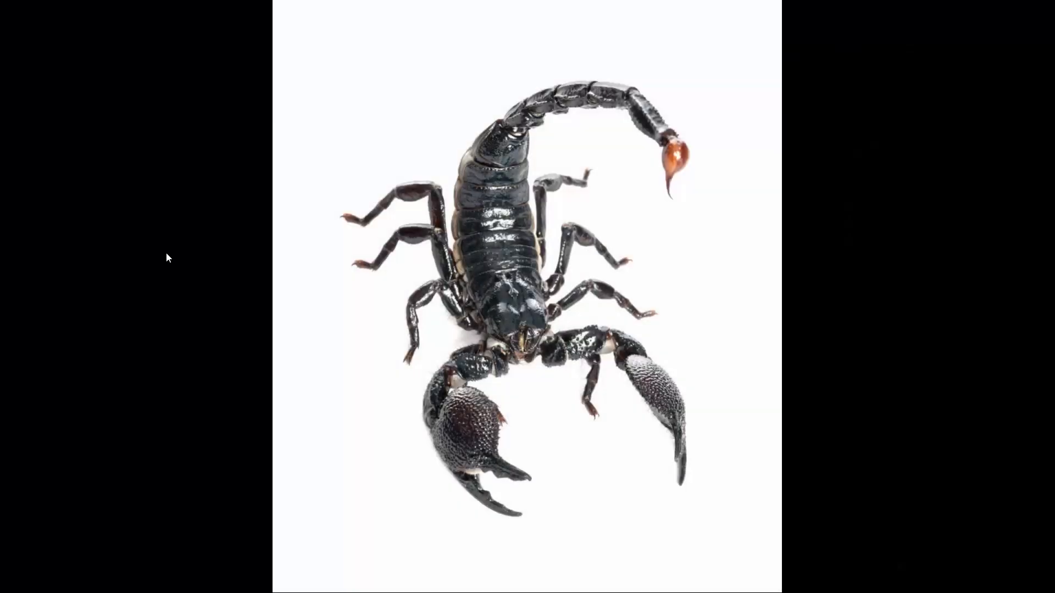
Compare the original scorpion photo with its finished effect in the image viewer, and close the viewer
{"action": "scroll", "coordinate": [165, 252], "scroll_direction": "up", "scroll_amount": 1}
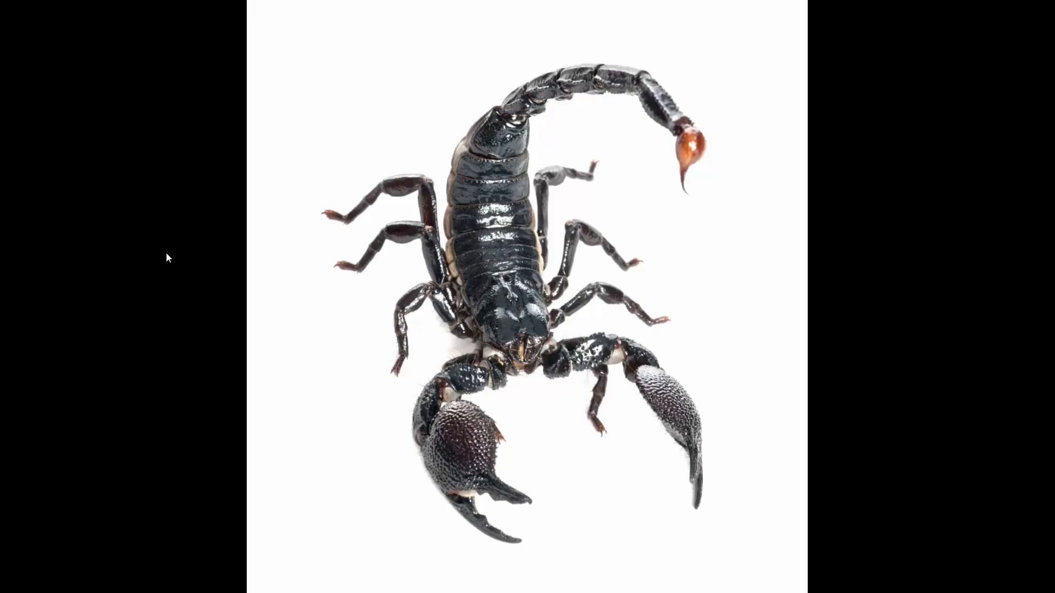
{"action": "scroll", "coordinate": [166, 252], "scroll_direction": "down", "scroll_amount": 1}
{"action": "key", "text": "Right"}
{"action": "key", "text": "Left"}
{"action": "key", "text": "Right"}
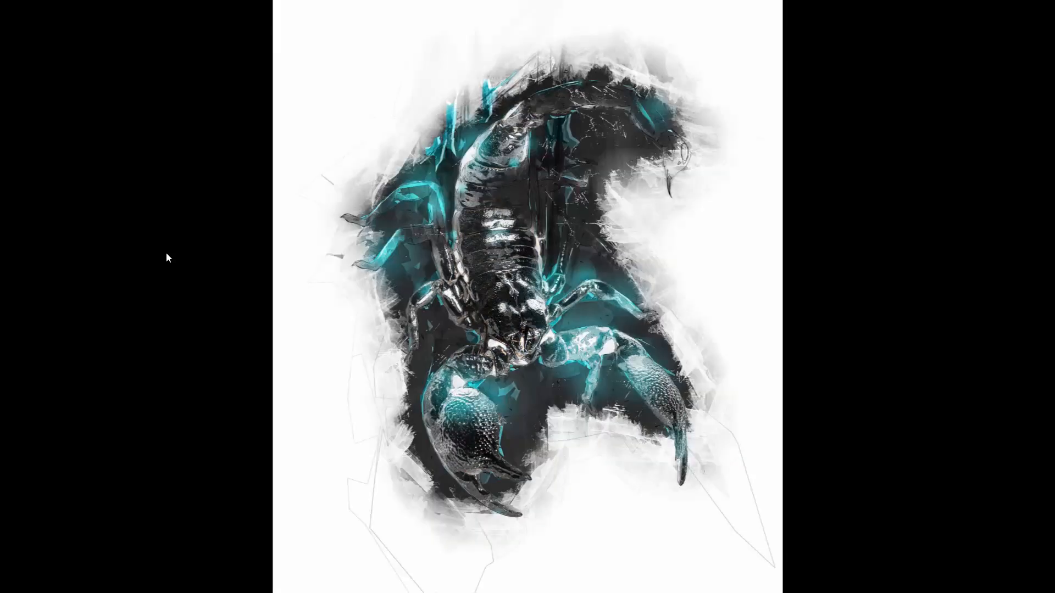
{"action": "left_click", "coordinate": [1041, 5]}
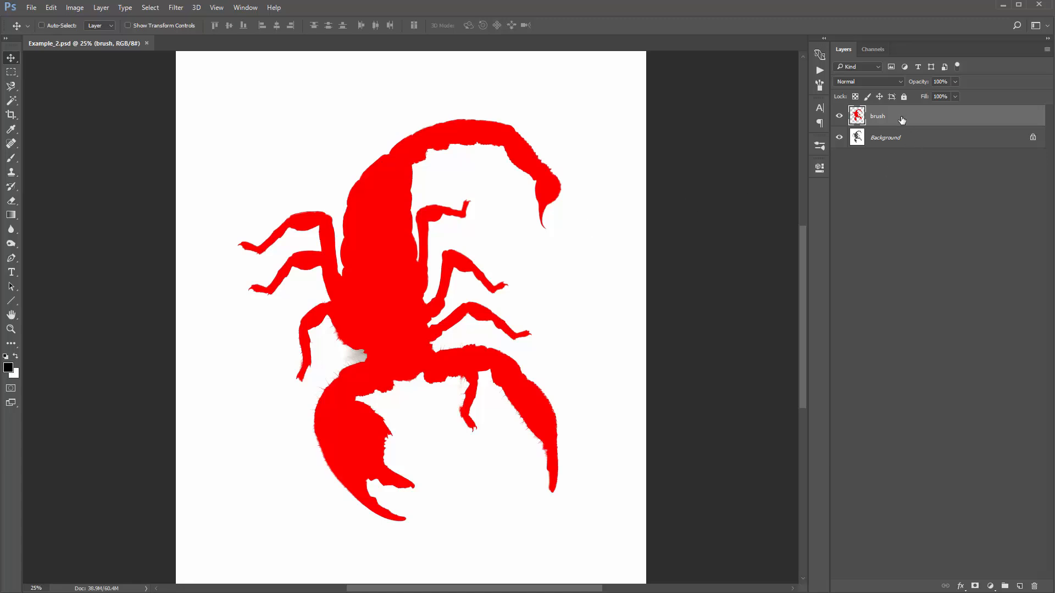
Toggle the brush layer in Example_2.psd to check the scorpion beneath, and try moving the red silhouette
{"action": "left_click", "coordinate": [839, 116]}
{"action": "left_click", "coordinate": [839, 116]}
{"action": "mouse_move", "coordinate": [500, 219]}
{"action": "left_mouse_down"}
{"action": "mouse_move", "coordinate": [589, 226]}
{"action": "mouse_move", "coordinate": [447, 268]}
{"action": "mouse_move", "coordinate": [566, 230]}
{"action": "mouse_move", "coordinate": [479, 241]}
{"action": "mouse_move", "coordinate": [454, 202]}
{"action": "left_mouse_up"}
Activate the Brush tool, run the Purge command to free up memory, and switch back to the Move tool
{"action": "key", "text": "b"}
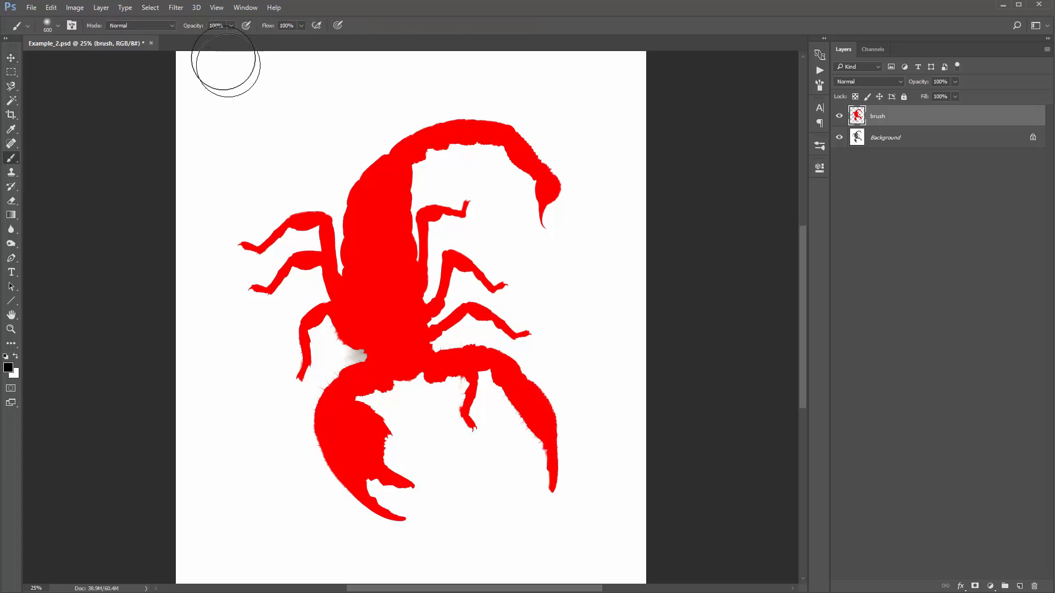
{"action": "left_click", "coordinate": [50, 8]}
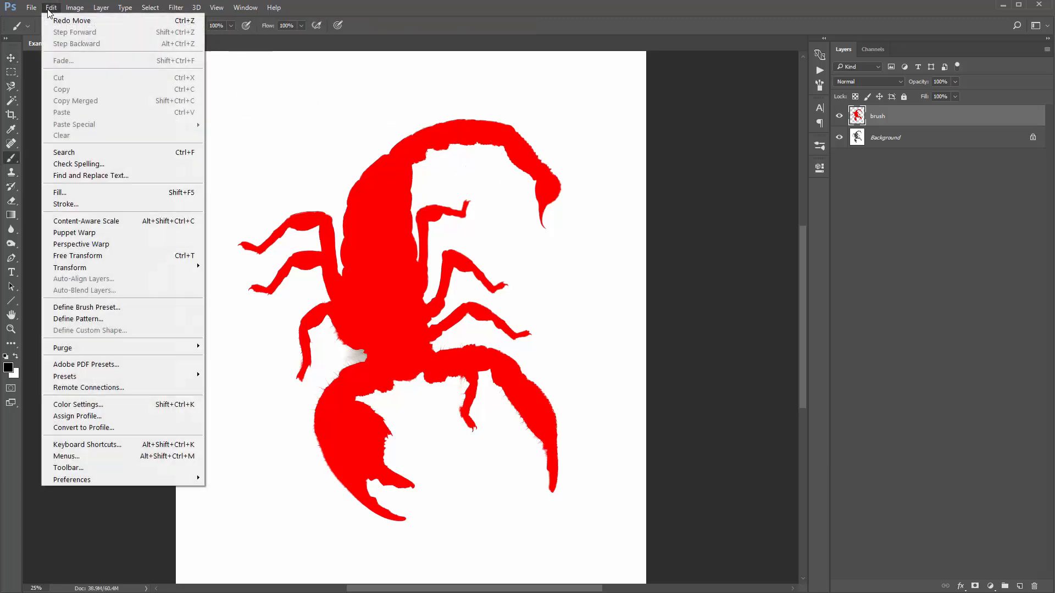
{"action": "mouse_move", "coordinate": [91, 345]}
{"action": "left_click", "coordinate": [258, 381]}
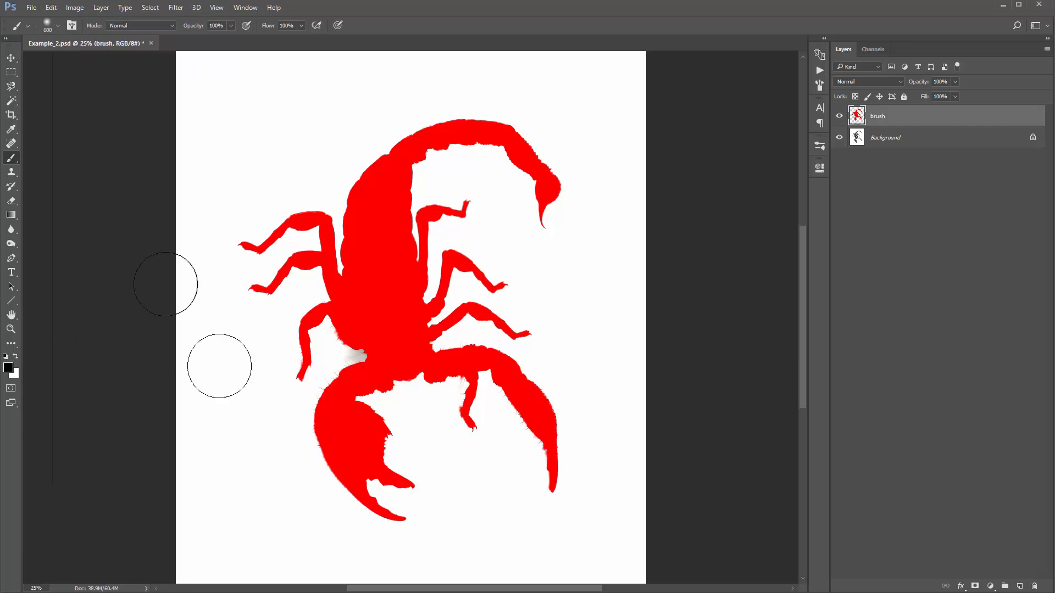
{"action": "key", "text": "v"}
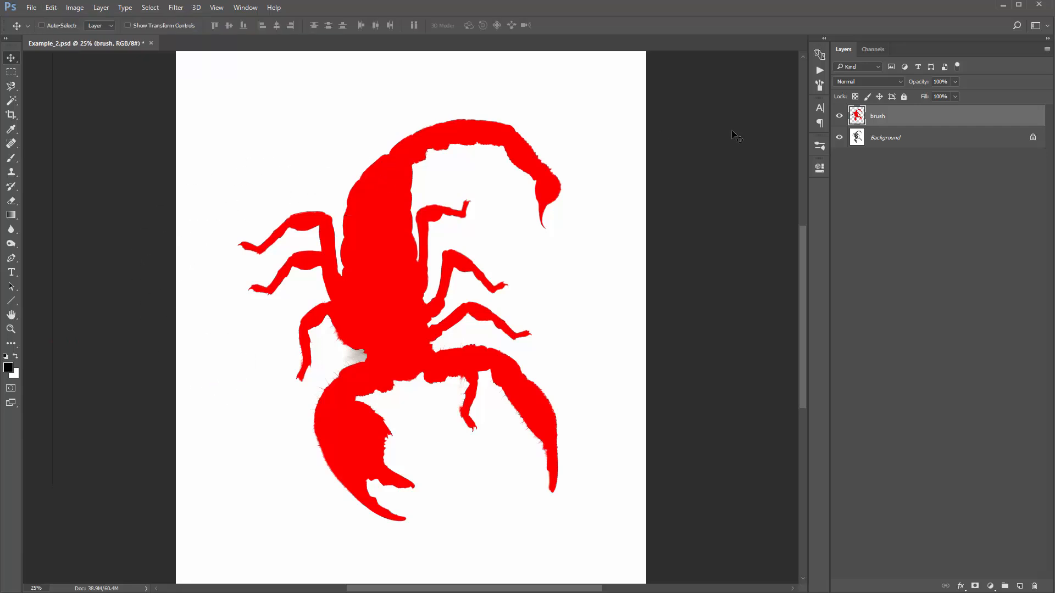
Run the Texture Set 1 action from the Flex 2 set on the scorpion photo and continue to the threshold adjustments
{"action": "left_click", "coordinate": [817, 72]}
{"action": "left_click", "coordinate": [730, 120]}
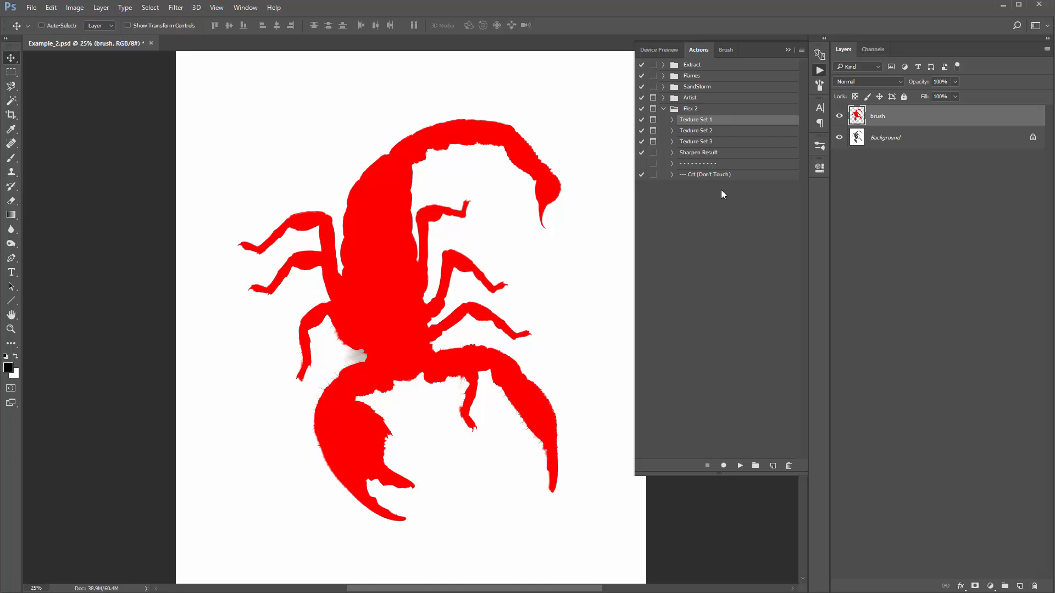
{"action": "left_click", "coordinate": [740, 466]}
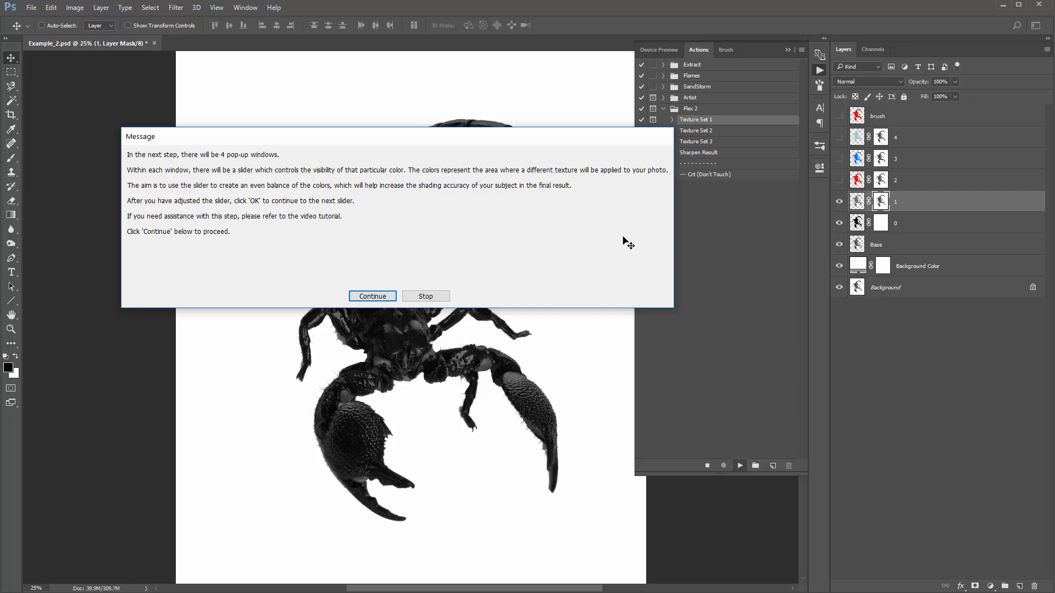
{"action": "key", "text": "Return"}
Balance the four colour thresholds, setting the first to 49 and the fourth to 146, and accept each one
{"action": "left_click_drag", "start_coordinate": [618, 233], "coordinate": [642, 223]}
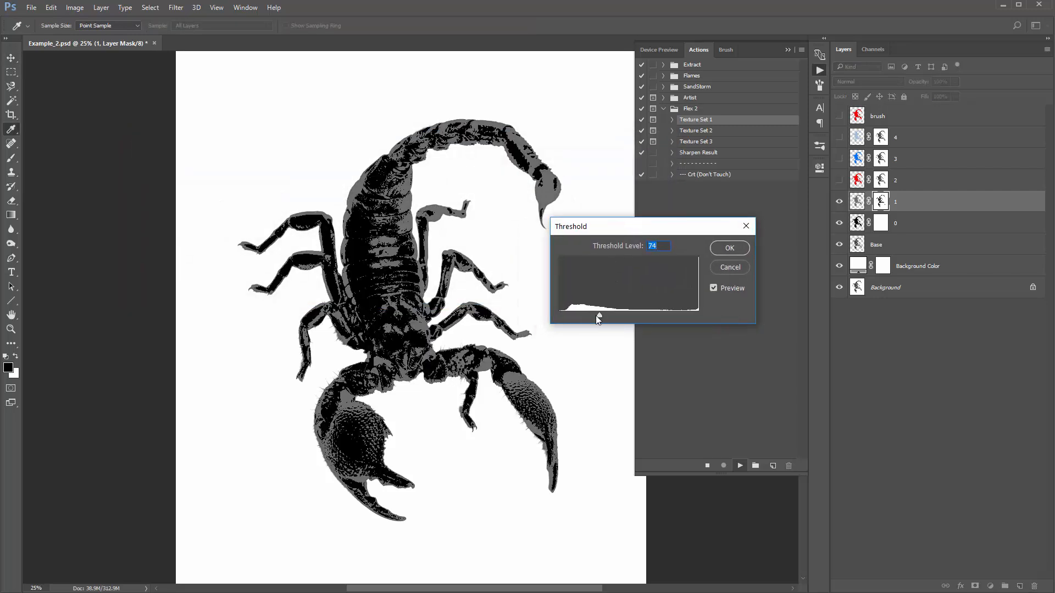
{"action": "left_click_drag", "start_coordinate": [598, 320], "coordinate": [585, 321]}
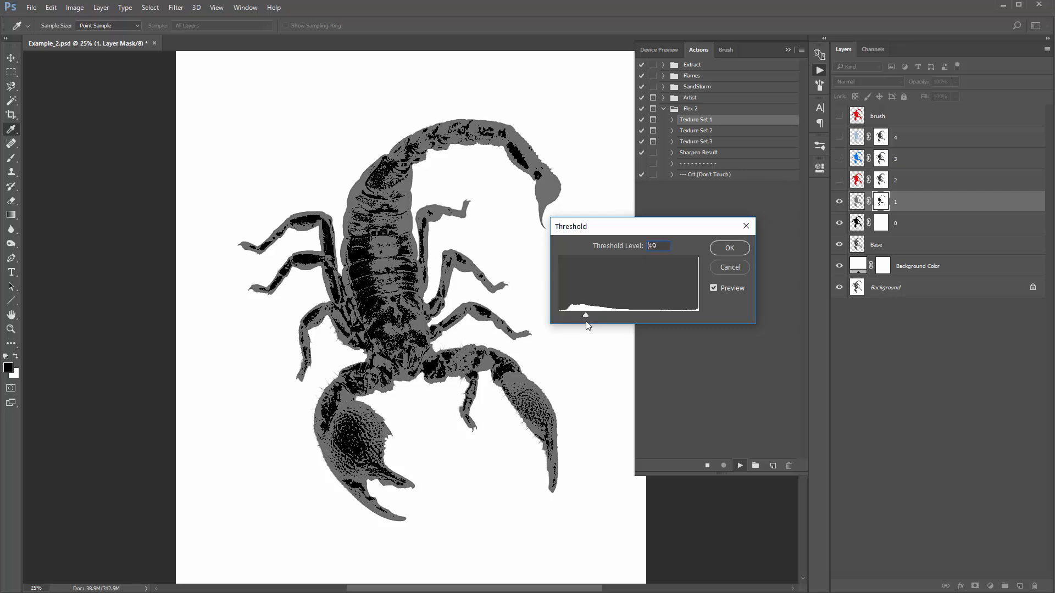
{"action": "key", "text": "Return"}
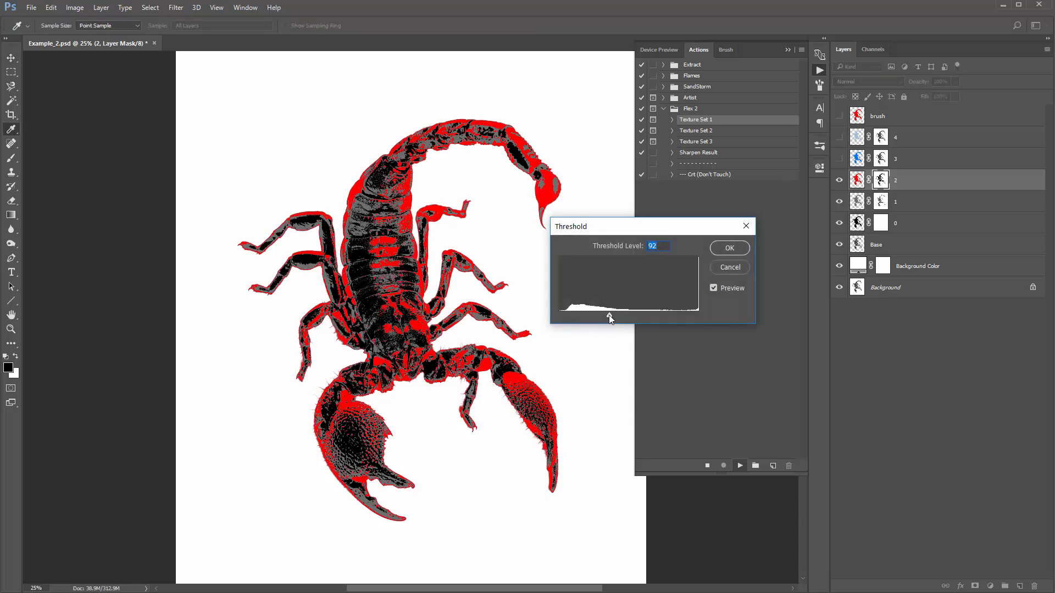
{"action": "left_click_drag", "start_coordinate": [609, 314], "coordinate": [640, 315]}
{"action": "key", "text": "Return"}
{"action": "key", "text": "Return"}
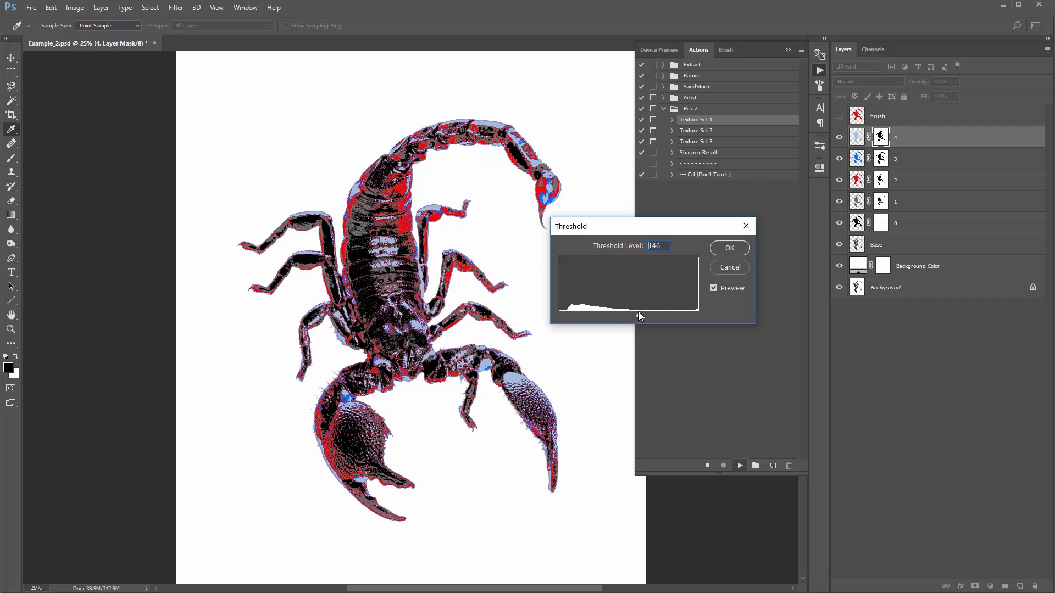
{"action": "key", "text": "Return"}
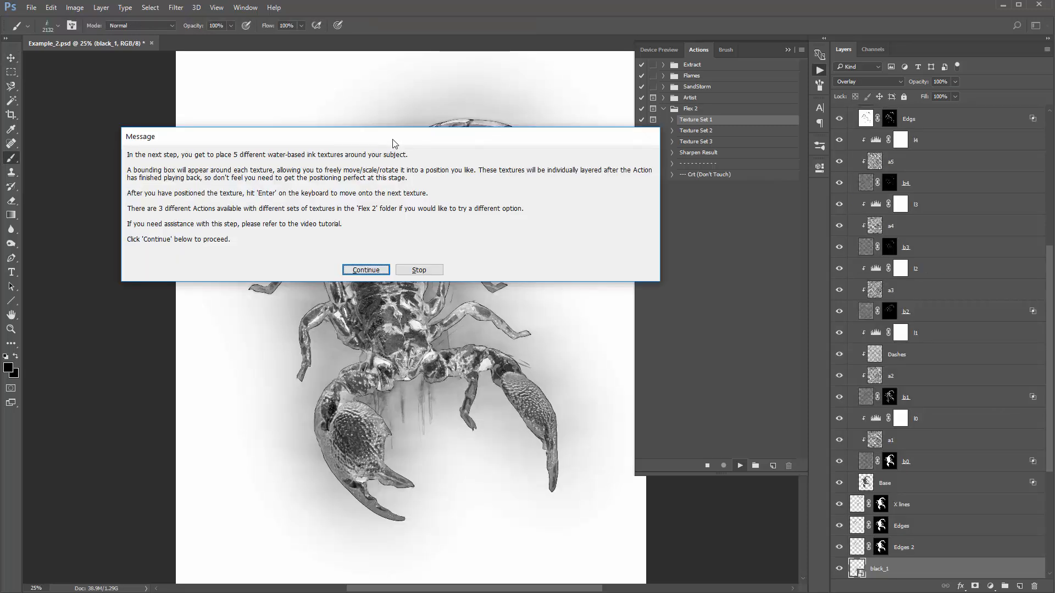
Continue to texture placement and enlarge the first ink texture to 104.47% by 93.48%, placing it around the scorpion's upper back and tail
{"action": "mouse_move", "coordinate": [393, 143]}
{"action": "left_mouse_down"}
{"action": "mouse_move", "coordinate": [362, 133]}
{"action": "mouse_move", "coordinate": [387, 137]}
{"action": "left_mouse_up"}
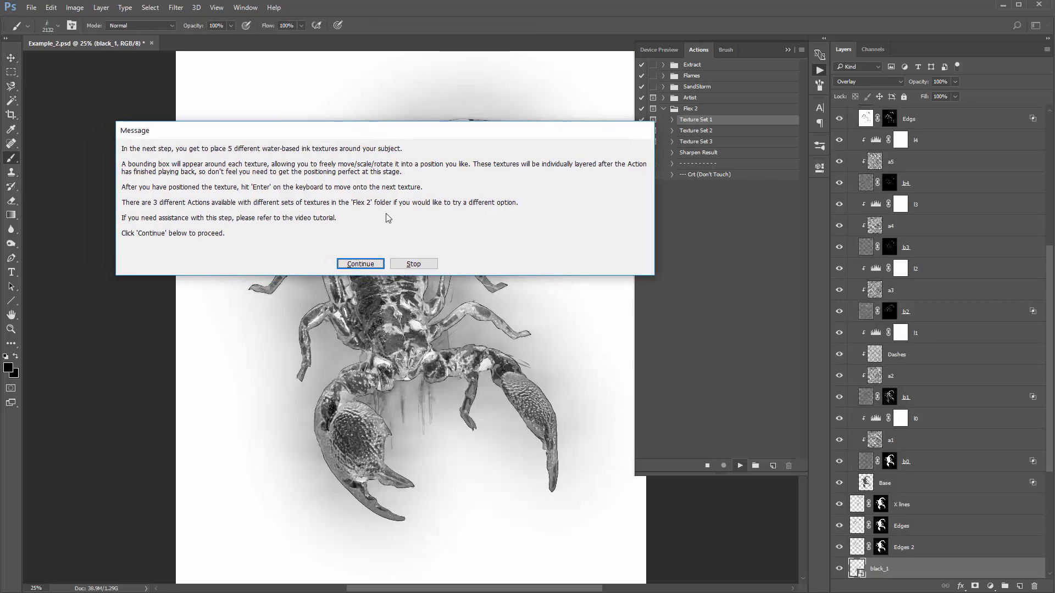
{"action": "left_click", "coordinate": [354, 264]}
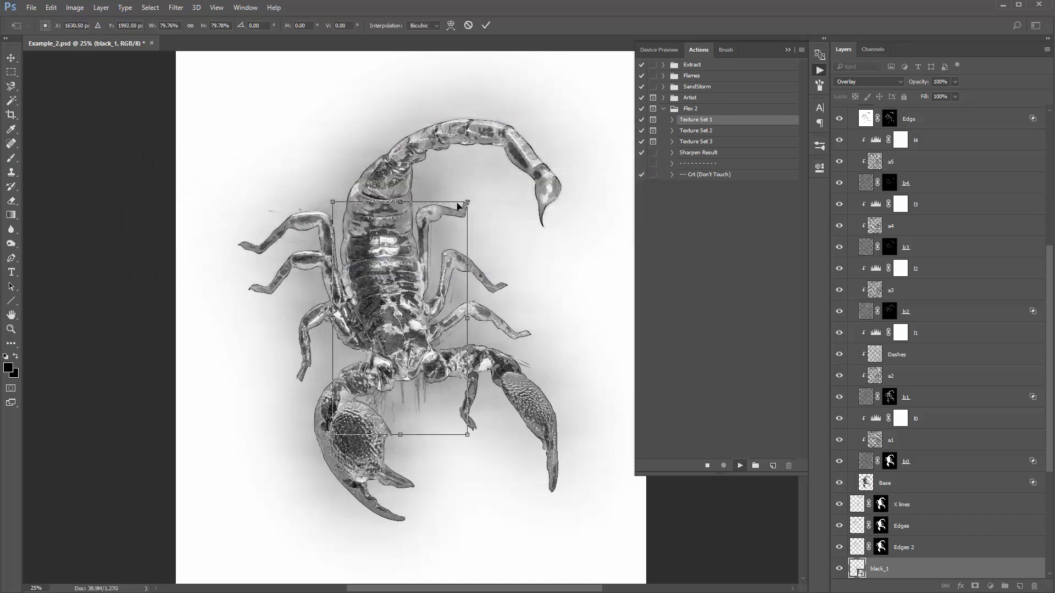
{"action": "left_click_drag", "start_coordinate": [467, 202], "coordinate": [509, 162]}
{"action": "mouse_move", "coordinate": [436, 294]}
{"action": "left_mouse_down"}
{"action": "mouse_move", "coordinate": [452, 107]}
{"action": "mouse_move", "coordinate": [398, 107]}
{"action": "mouse_move", "coordinate": [387, 130]}
{"action": "left_mouse_up"}
{"action": "key", "text": "Return"}
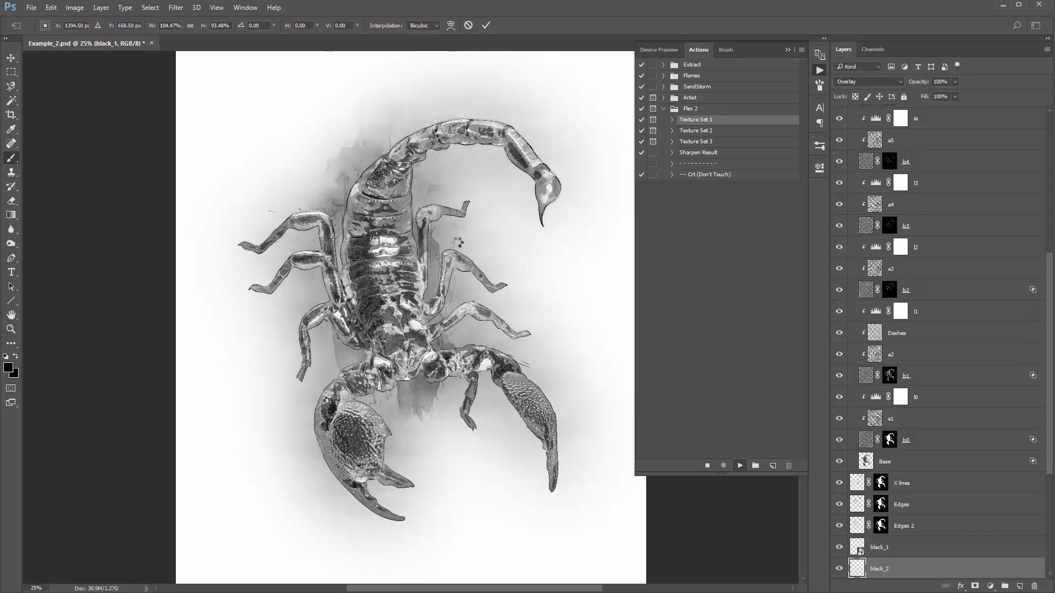
Enlarge and place the second ink texture over the upper body, and the third at 164.19% by 139.54% over the left legs and claw
{"action": "left_click_drag", "start_coordinate": [477, 225], "coordinate": [528, 151]}
{"action": "left_click_drag", "start_coordinate": [492, 243], "coordinate": [464, 185]}
{"action": "key", "text": "Return"}
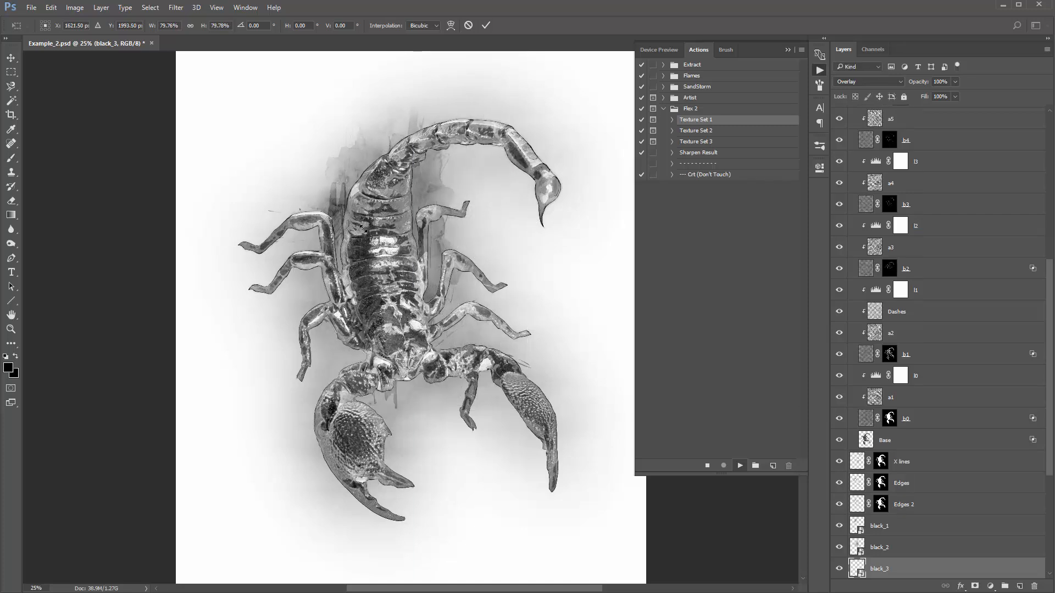
{"action": "left_click_drag", "start_coordinate": [367, 238], "coordinate": [298, 117]}
{"action": "mouse_move", "coordinate": [378, 196]}
{"action": "left_mouse_down"}
{"action": "mouse_move", "coordinate": [356, 305]}
{"action": "mouse_move", "coordinate": [336, 300]}
{"action": "mouse_move", "coordinate": [358, 305]}
{"action": "left_mouse_up"}
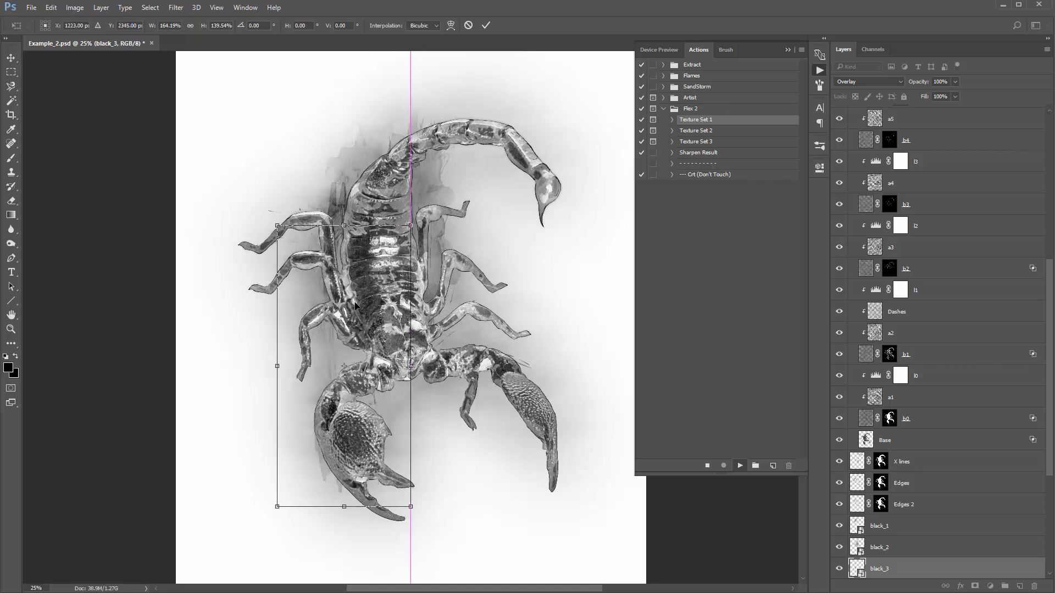
{"action": "key", "text": "Return"}
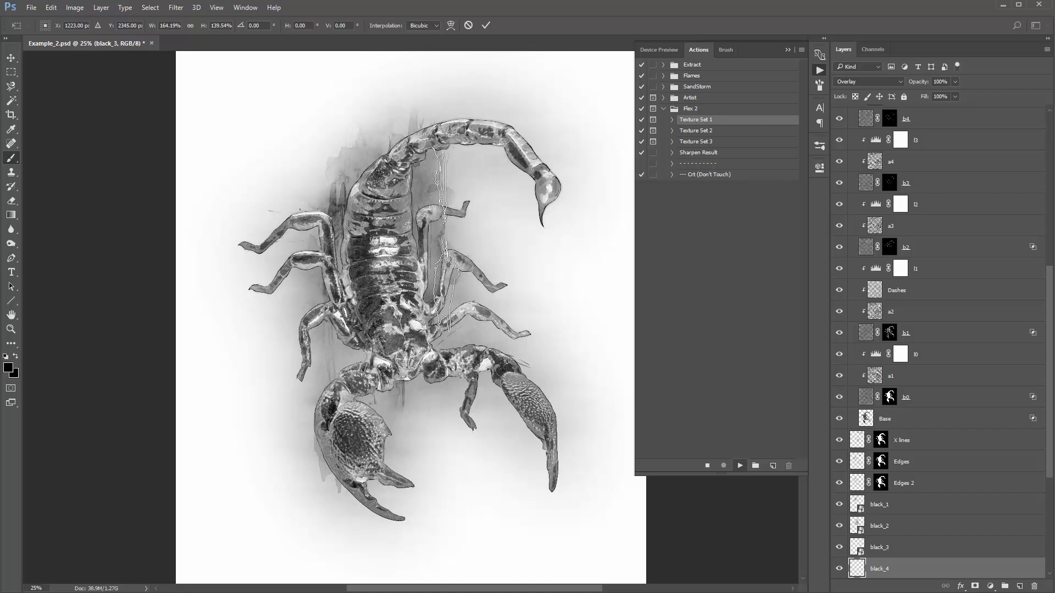
Enlarge the fourth ink texture to 155.13% by 147.55% above the tail, and the fifth to 130.22% by 120.66% over the lower body and claws
{"action": "left_click_drag", "start_coordinate": [512, 134], "coordinate": [540, 101]}
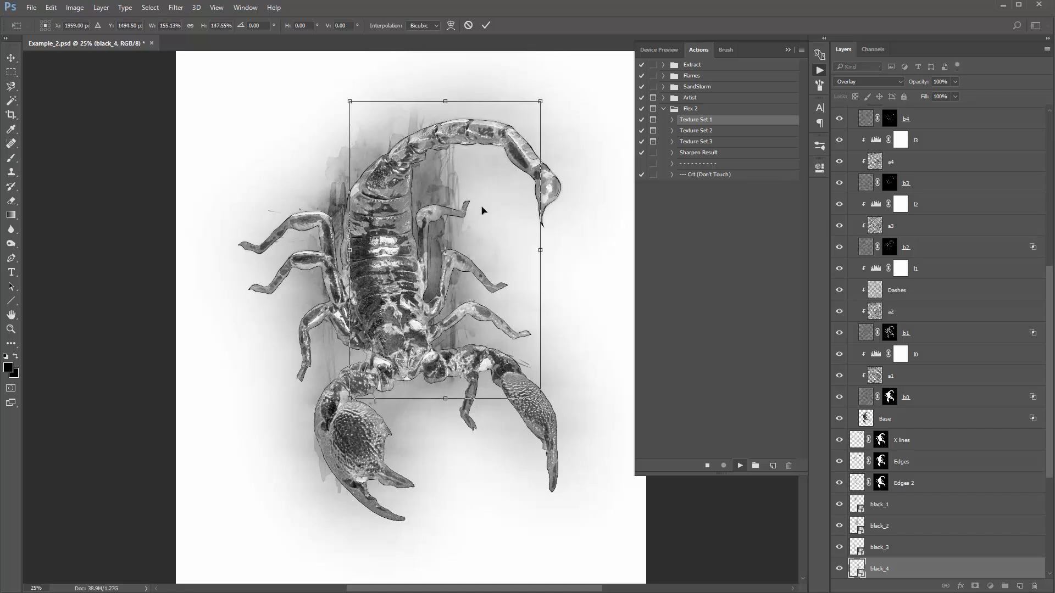
{"action": "mouse_move", "coordinate": [482, 207]}
{"action": "left_mouse_down"}
{"action": "mouse_move", "coordinate": [444, 243]}
{"action": "mouse_move", "coordinate": [422, 133]}
{"action": "left_mouse_up"}
{"action": "key", "text": "Return"}
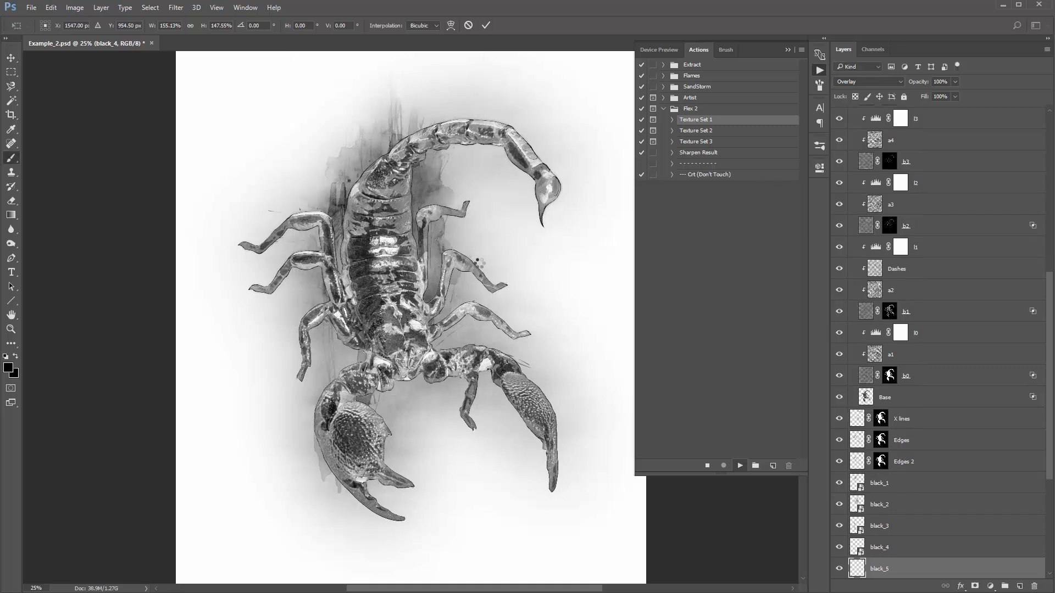
{"action": "left_click_drag", "start_coordinate": [463, 224], "coordinate": [548, 127]}
{"action": "left_click_drag", "start_coordinate": [496, 177], "coordinate": [469, 281]}
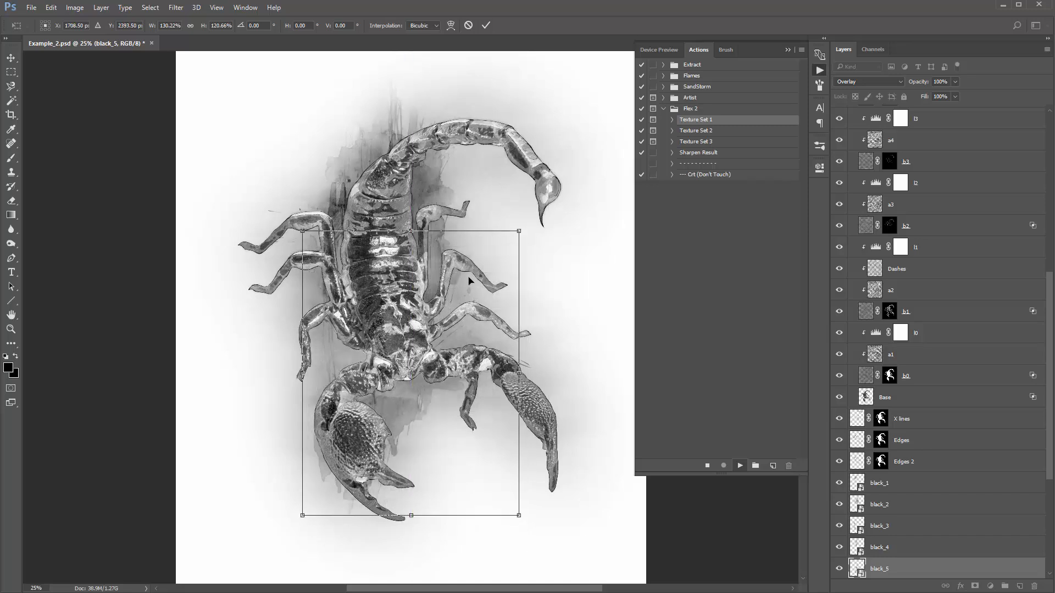
{"action": "key", "text": "Return"}
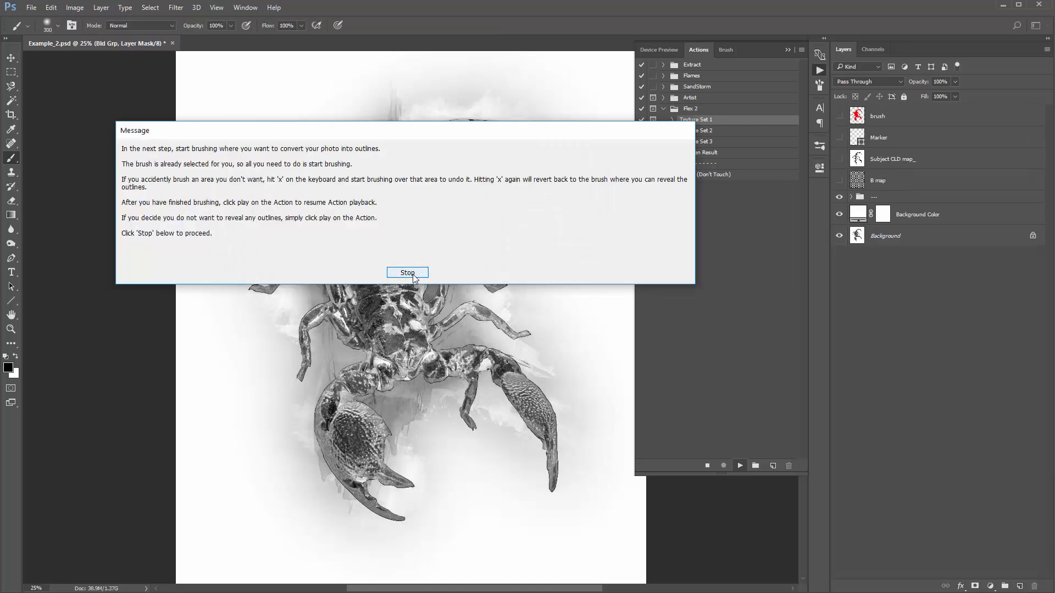
Paint with a 500 px brush over the tail, upper body, upper legs and right claw to convert them to outlines, and resume the action
{"action": "left_click", "coordinate": [413, 277]}
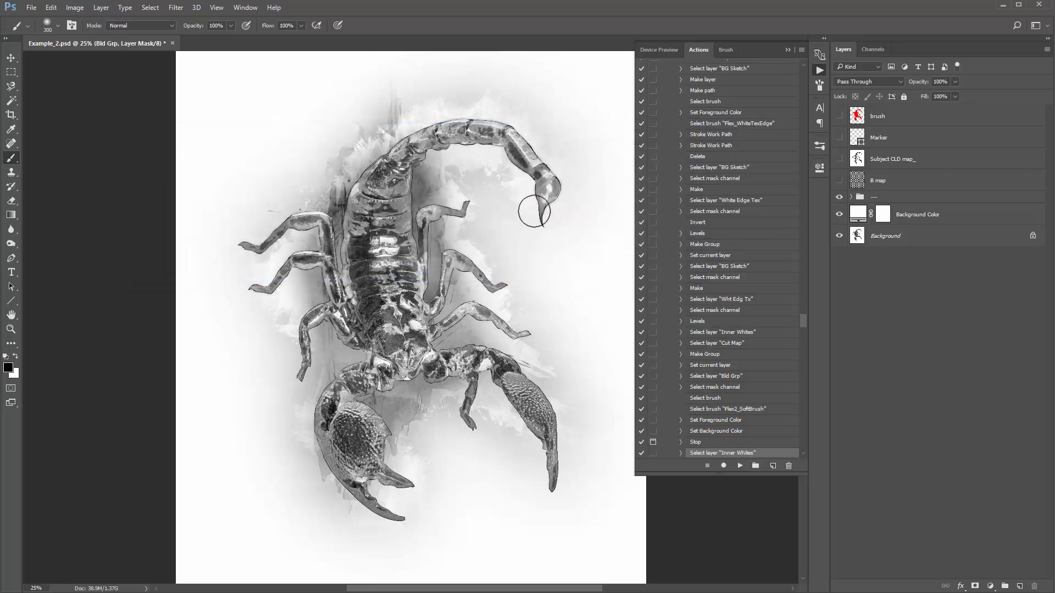
{"action": "key", "text": "bracketright"}
{"action": "key", "text": "bracketright"}
{"action": "mouse_move", "coordinate": [539, 204]}
{"action": "left_mouse_down"}
{"action": "mouse_move", "coordinate": [524, 107]}
{"action": "mouse_move", "coordinate": [425, 141]}
{"action": "mouse_move", "coordinate": [385, 163]}
{"action": "mouse_move", "coordinate": [361, 195]}
{"action": "mouse_move", "coordinate": [308, 212]}
{"action": "mouse_move", "coordinate": [275, 239]}
{"action": "mouse_move", "coordinate": [282, 266]}
{"action": "mouse_move", "coordinate": [275, 257]}
{"action": "mouse_move", "coordinate": [455, 215]}
{"action": "mouse_move", "coordinate": [463, 203]}
{"action": "mouse_move", "coordinate": [465, 271]}
{"action": "mouse_move", "coordinate": [503, 273]}
{"action": "mouse_move", "coordinate": [393, 225]}
{"action": "mouse_move", "coordinate": [412, 266]}
{"action": "left_mouse_up"}
{"action": "mouse_move", "coordinate": [567, 462]}
{"action": "left_mouse_down"}
{"action": "mouse_move", "coordinate": [541, 338]}
{"action": "mouse_move", "coordinate": [575, 478]}
{"action": "mouse_move", "coordinate": [565, 496]}
{"action": "mouse_move", "coordinate": [568, 469]}
{"action": "left_mouse_up"}
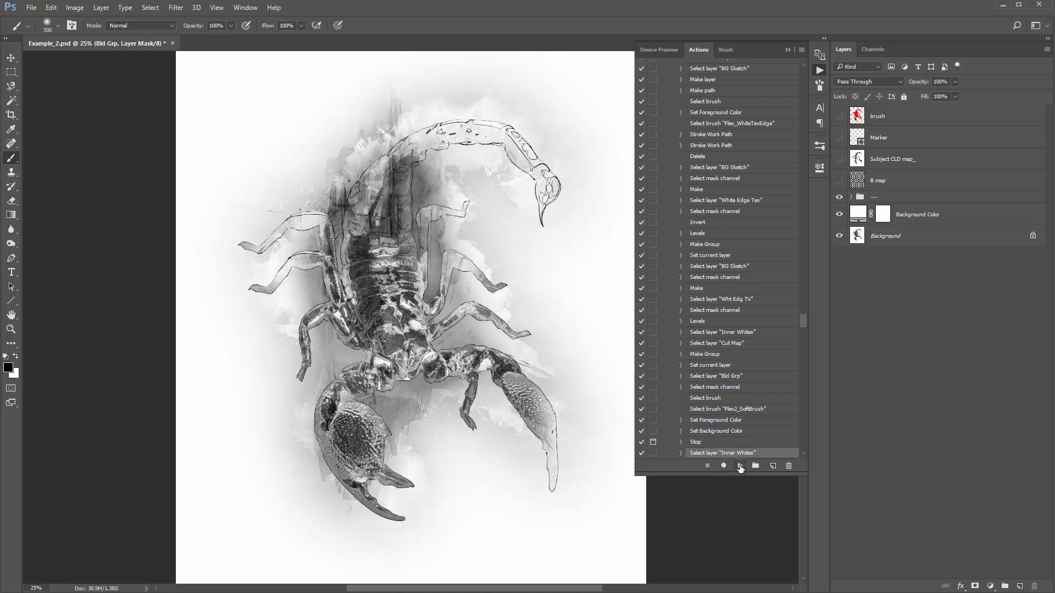
{"action": "left_click", "coordinate": [740, 465]}
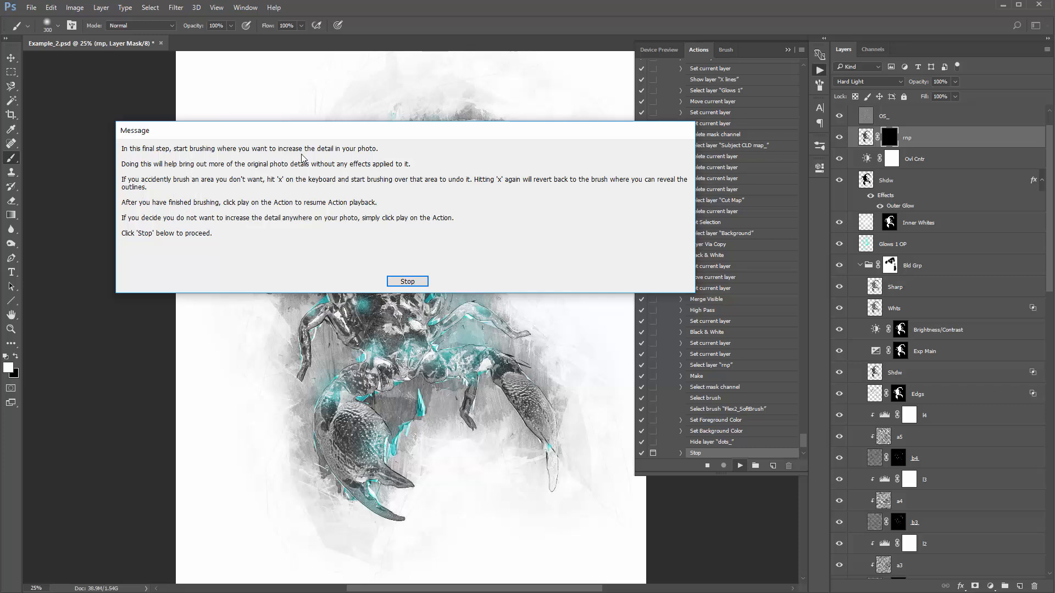
Paint with a 600 px brush over the scorpion's head, lower body and claws to increase photo detail, and resume the action
{"action": "left_click_drag", "start_coordinate": [310, 134], "coordinate": [318, 133]}
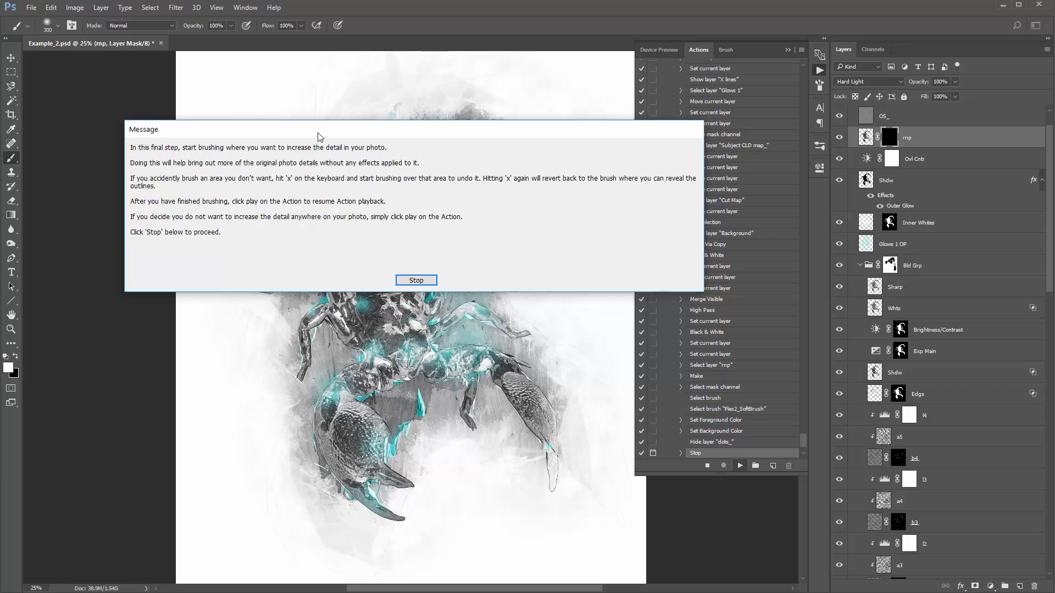
{"action": "left_click", "coordinate": [415, 281]}
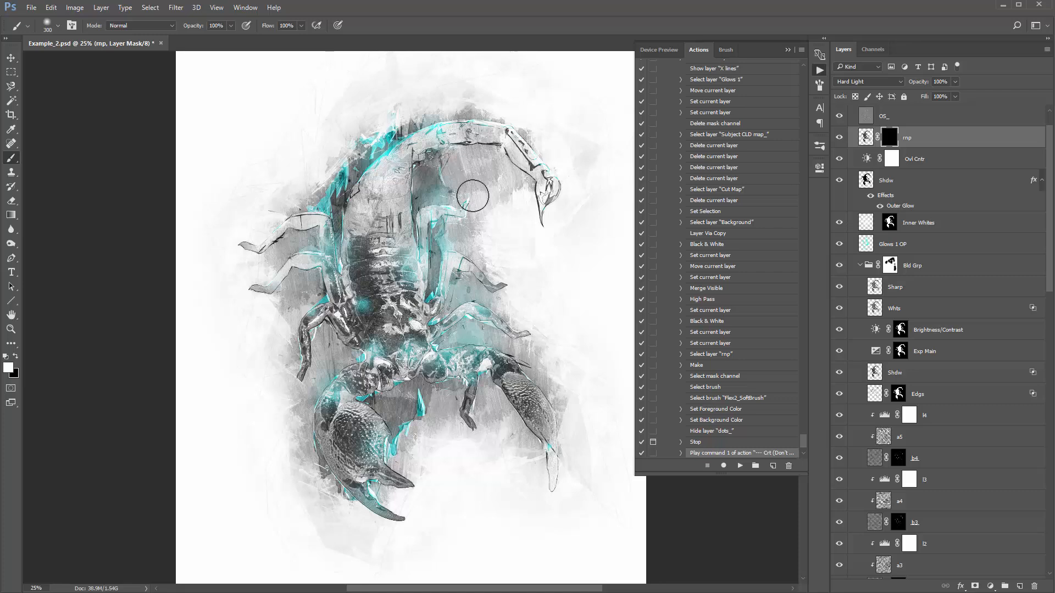
{"action": "key", "text": "bracketright"}
{"action": "key", "text": "bracketright"}
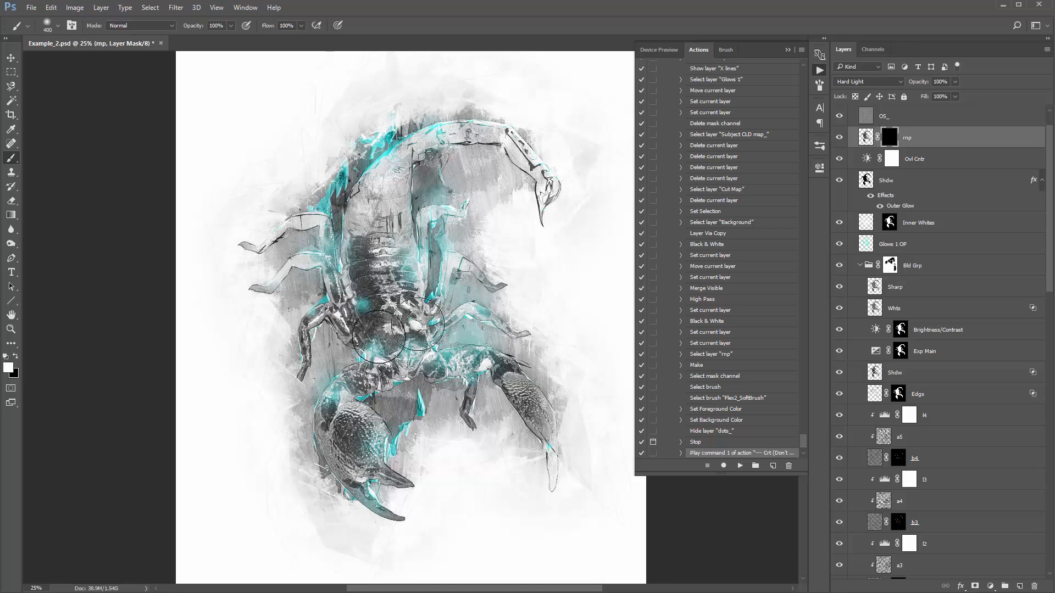
{"action": "key", "text": "bracketright"}
{"action": "mouse_move", "coordinate": [391, 362]}
{"action": "left_mouse_down"}
{"action": "mouse_move", "coordinate": [369, 393]}
{"action": "mouse_move", "coordinate": [426, 393]}
{"action": "mouse_move", "coordinate": [466, 366]}
{"action": "mouse_move", "coordinate": [497, 388]}
{"action": "mouse_move", "coordinate": [359, 422]}
{"action": "mouse_move", "coordinate": [393, 439]}
{"action": "mouse_move", "coordinate": [361, 363]}
{"action": "mouse_move", "coordinate": [347, 283]}
{"action": "mouse_move", "coordinate": [386, 282]}
{"action": "mouse_move", "coordinate": [427, 304]}
{"action": "left_mouse_up"}
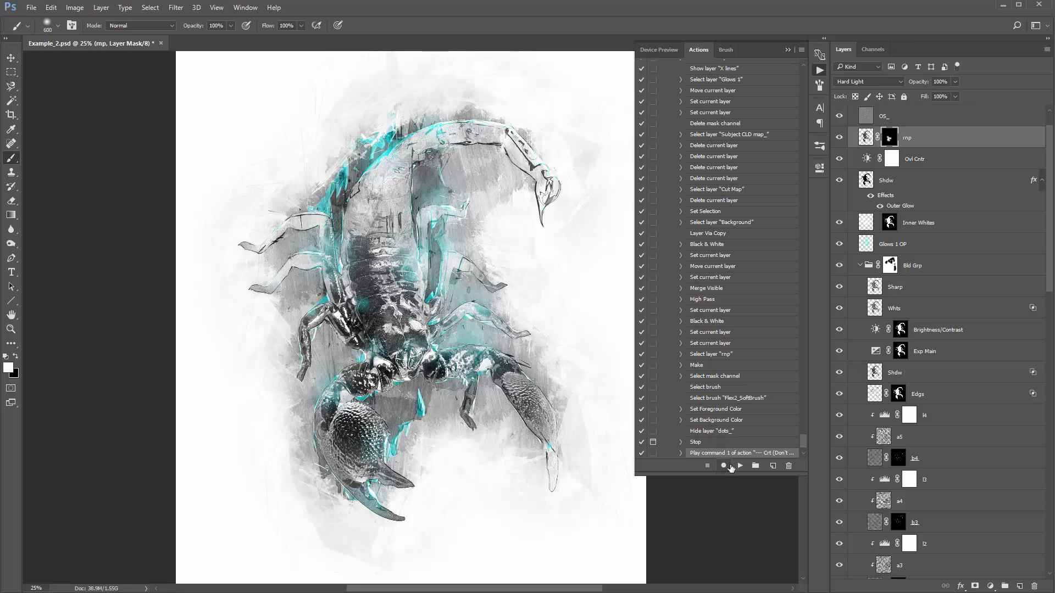
{"action": "left_click", "coordinate": [739, 466]}
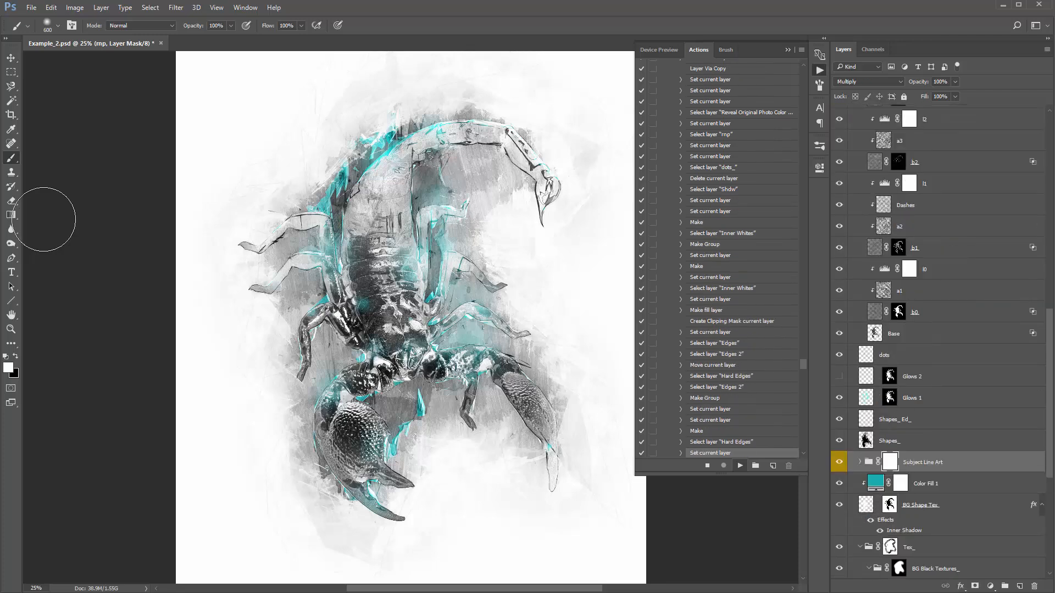
Collapse the Texture Set 1 command list, put the actions list away, and fold up all groups nested inside Flex 2
{"action": "scroll", "coordinate": [640, 162], "scroll_direction": "up", "scroll_amount": 3}
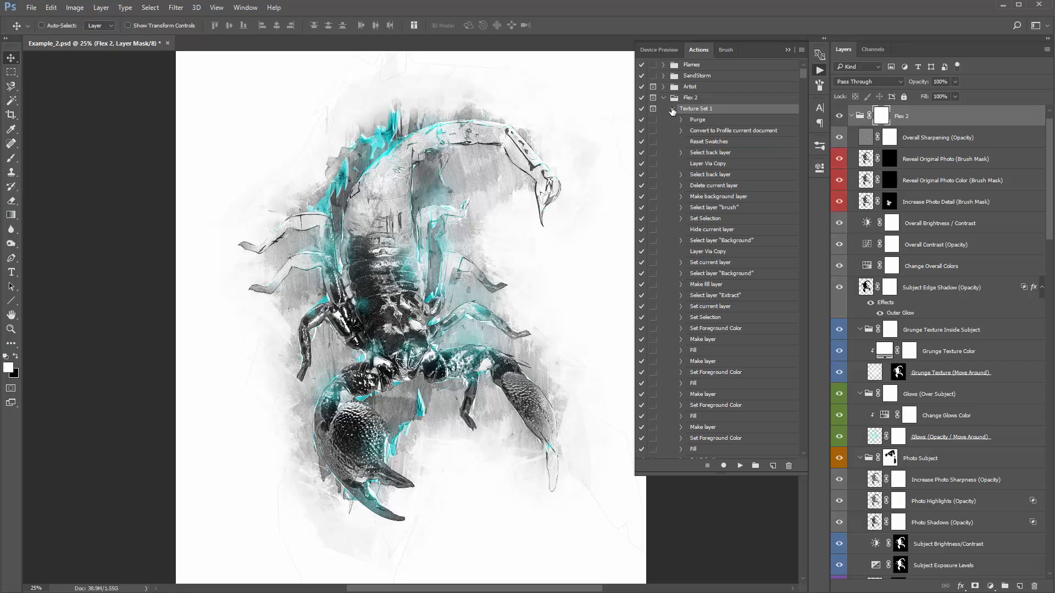
{"action": "left_click", "coordinate": [671, 108]}
{"action": "left_click", "coordinate": [672, 164]}
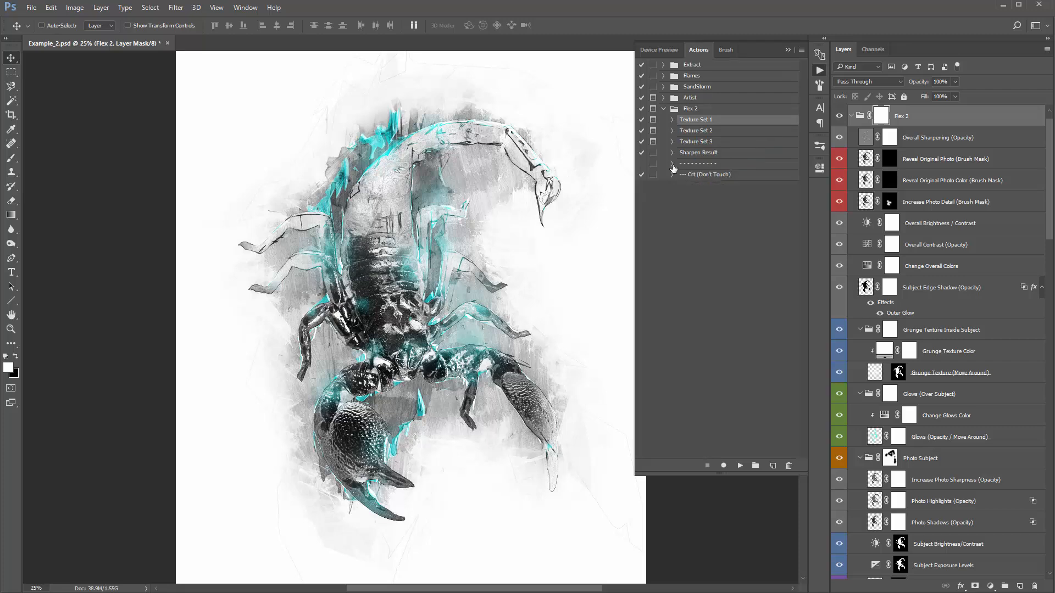
{"action": "left_click", "coordinate": [787, 50]}
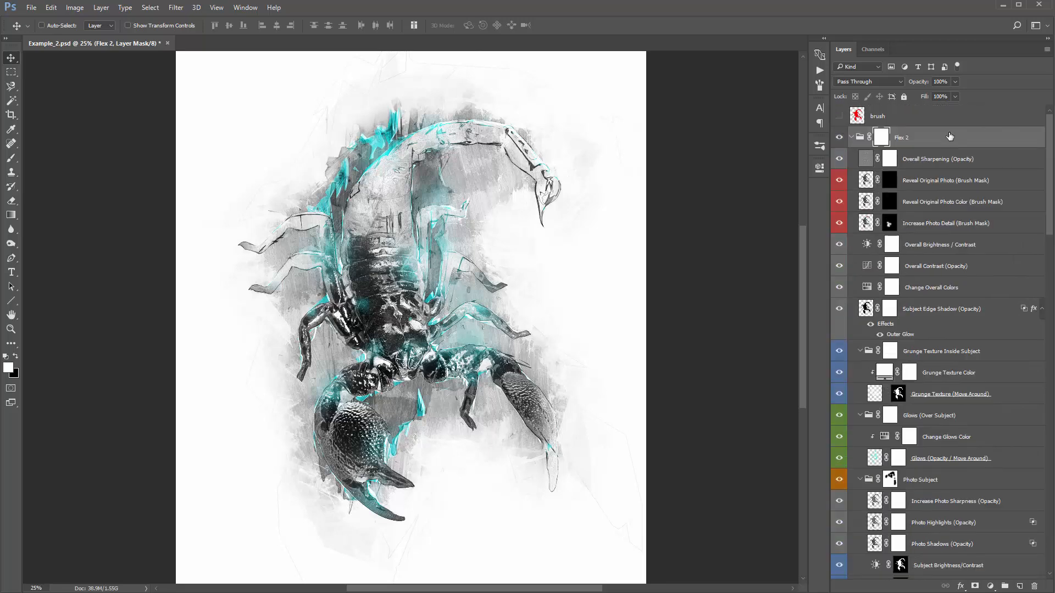
{"action": "left_click", "coordinate": [851, 137]}
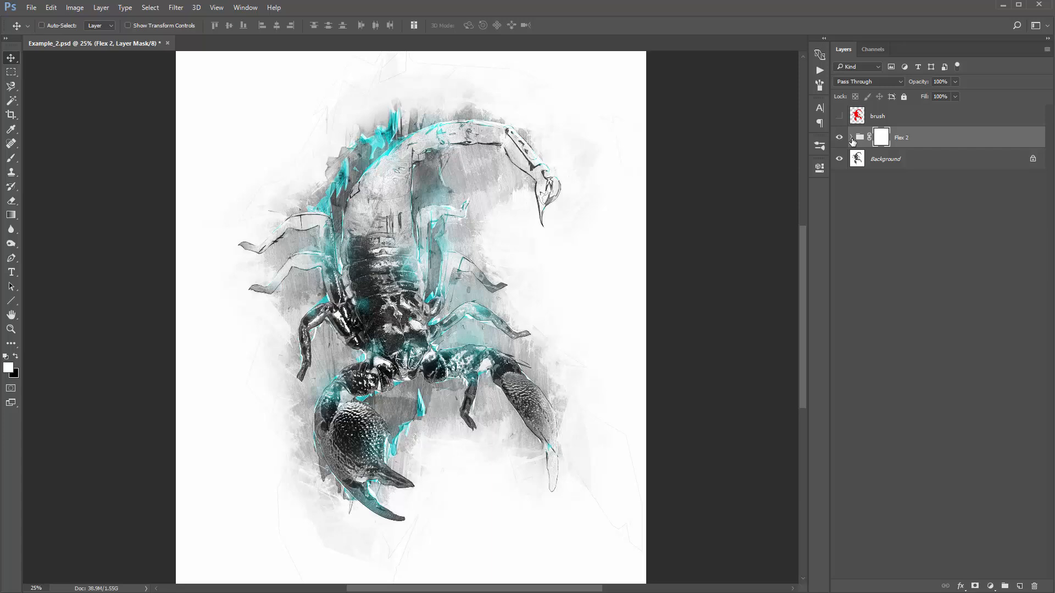
{"action": "left_click", "coordinate": [851, 138]}
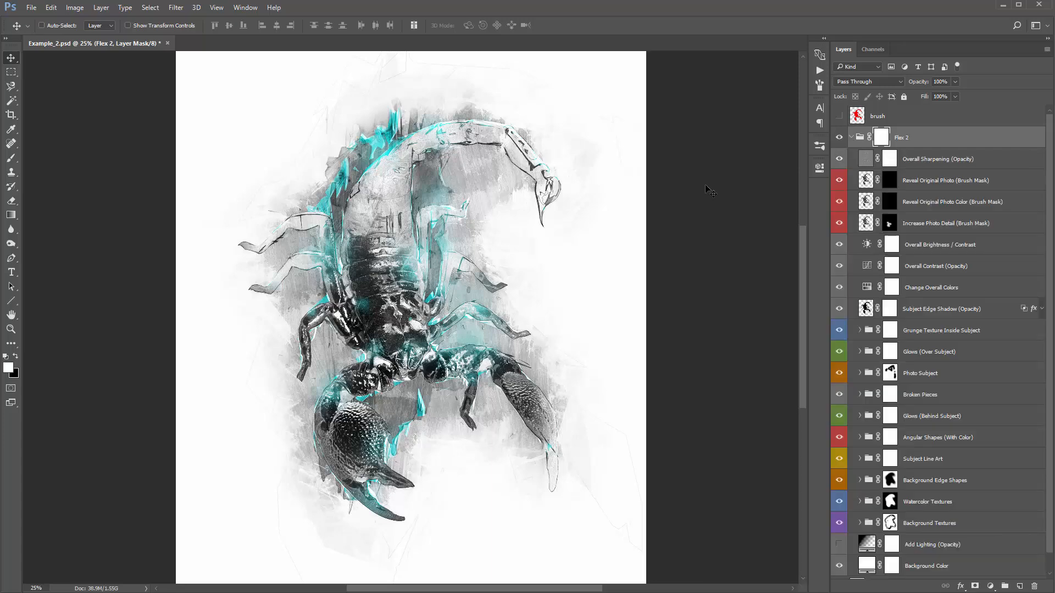
Toggle the Flex 2 group's visibility to compare the scorpion effect with the original photo
{"action": "left_click", "coordinate": [839, 138]}
{"action": "left_click", "coordinate": [839, 137]}
{"action": "left_click", "coordinate": [839, 138]}
{"action": "left_click", "coordinate": [839, 138]}
{"action": "left_click", "coordinate": [839, 138]}
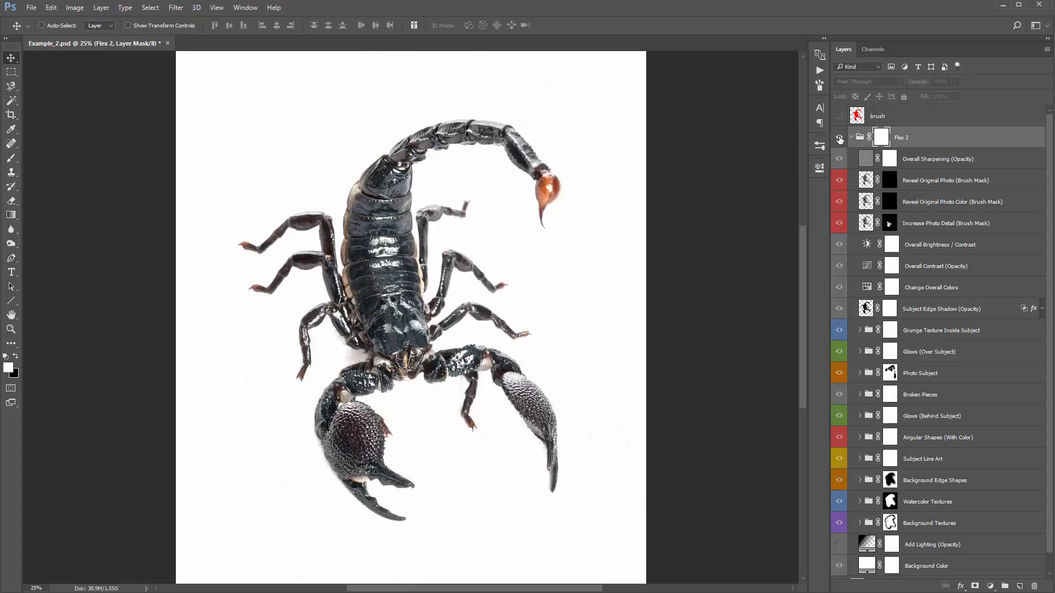
{"action": "left_click", "coordinate": [839, 138]}
Change the Texture Area Color Fill in the Background Textures group to dark gray #383838
{"action": "scroll", "coordinate": [902, 247], "scroll_direction": "down", "scroll_amount": 1}
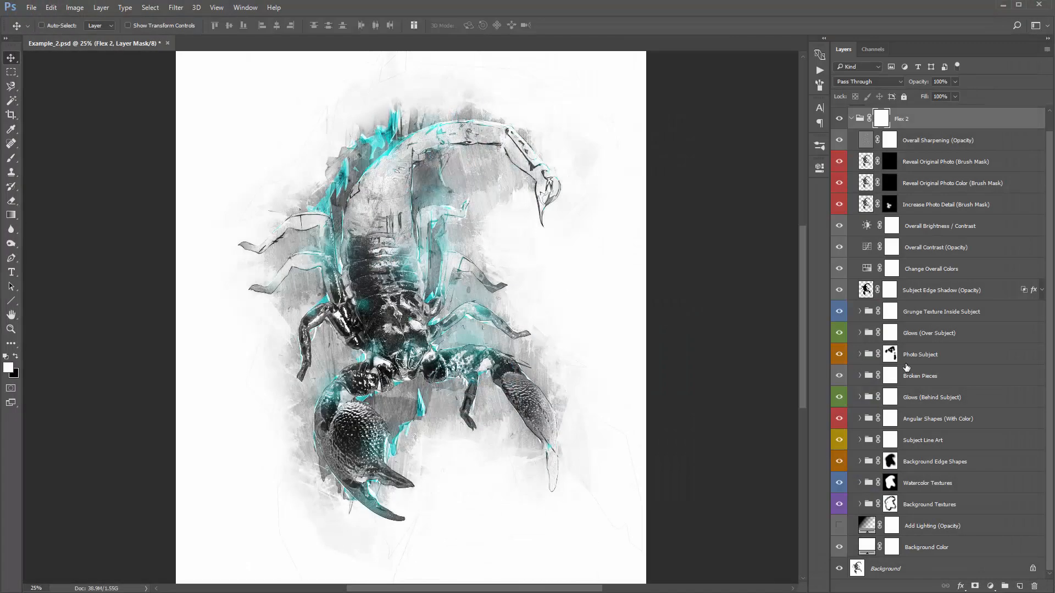
{"action": "left_click", "coordinate": [865, 504]}
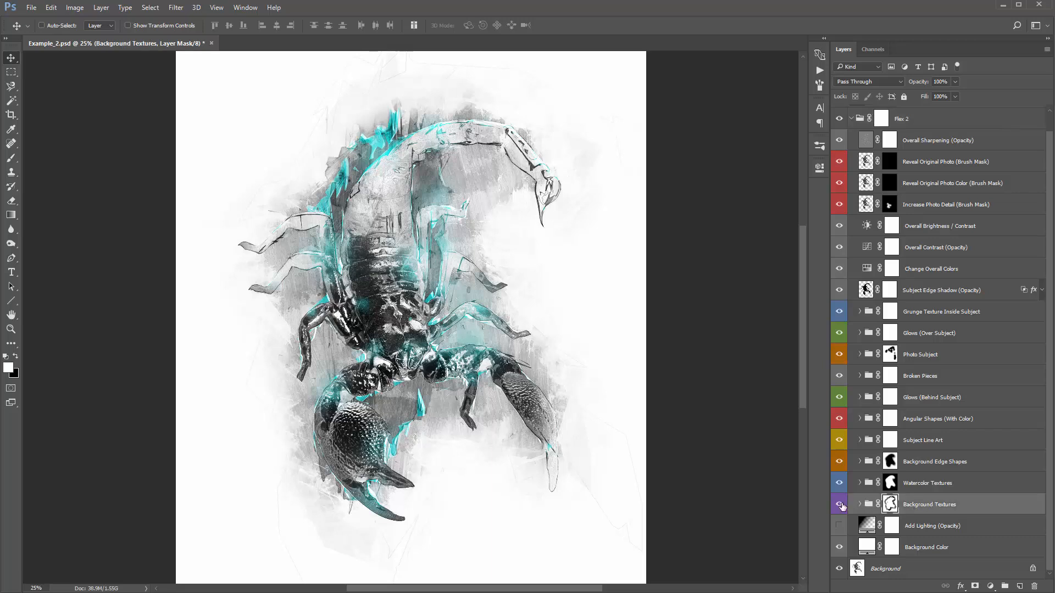
{"action": "left_click", "coordinate": [859, 504]}
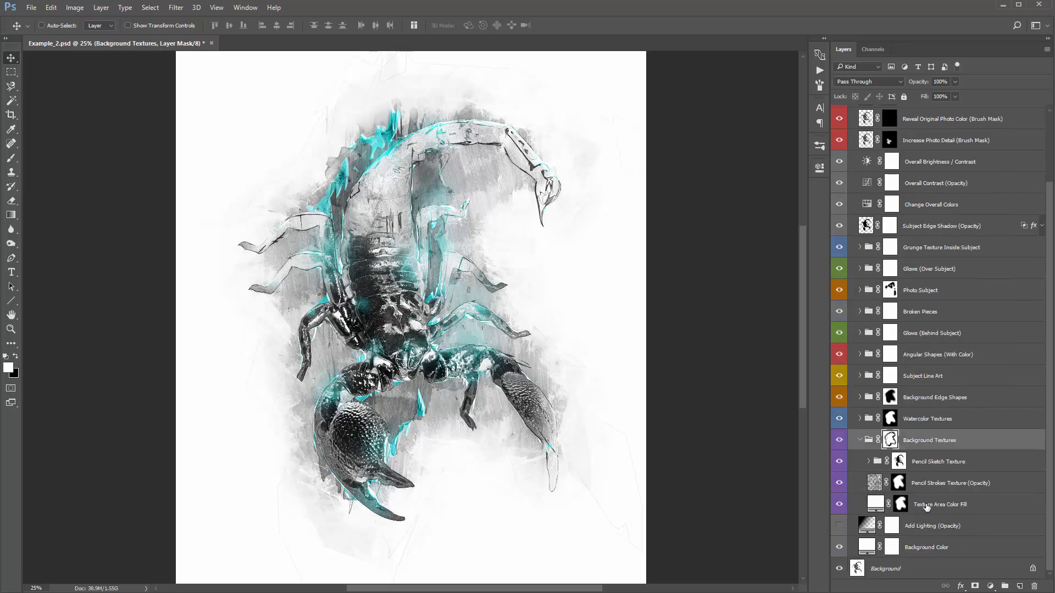
{"action": "double_click", "coordinate": [875, 503]}
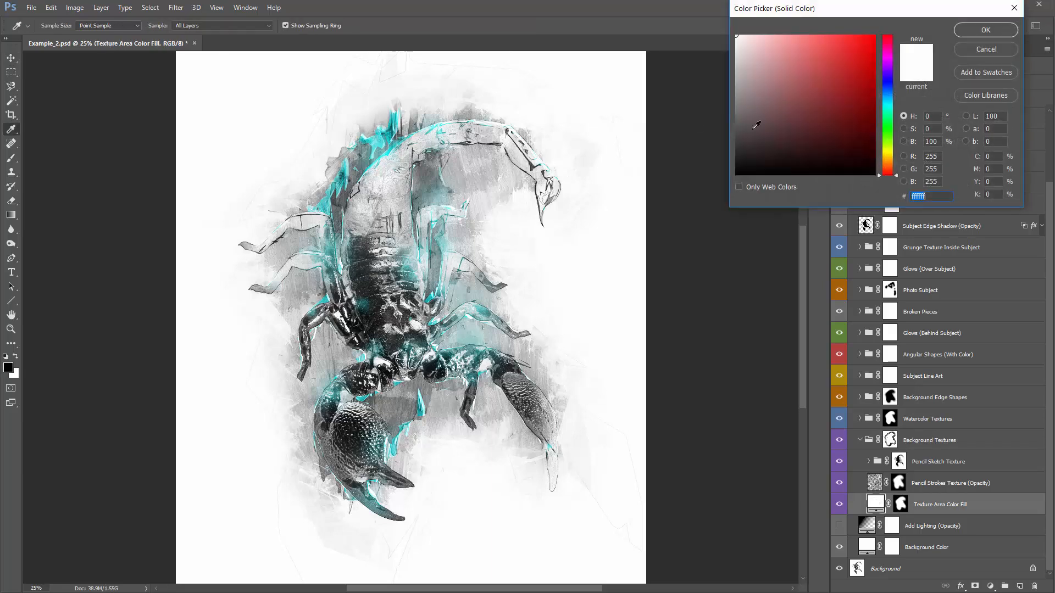
{"action": "left_click_drag", "start_coordinate": [756, 125], "coordinate": [728, 157]}
{"action": "left_click_drag", "start_coordinate": [793, 160], "coordinate": [731, 144]}
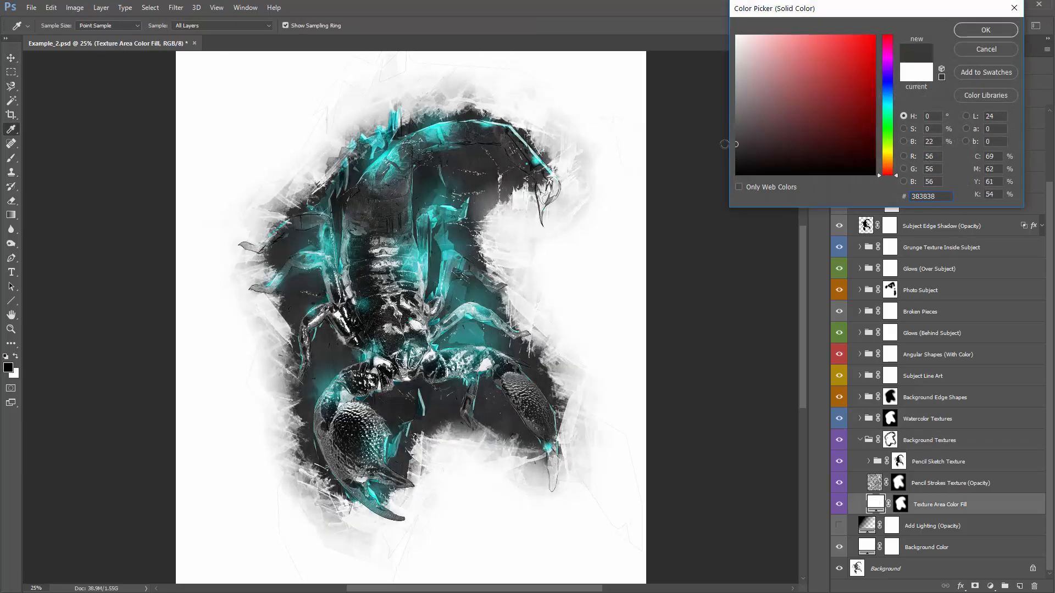
{"action": "left_click", "coordinate": [994, 32]}
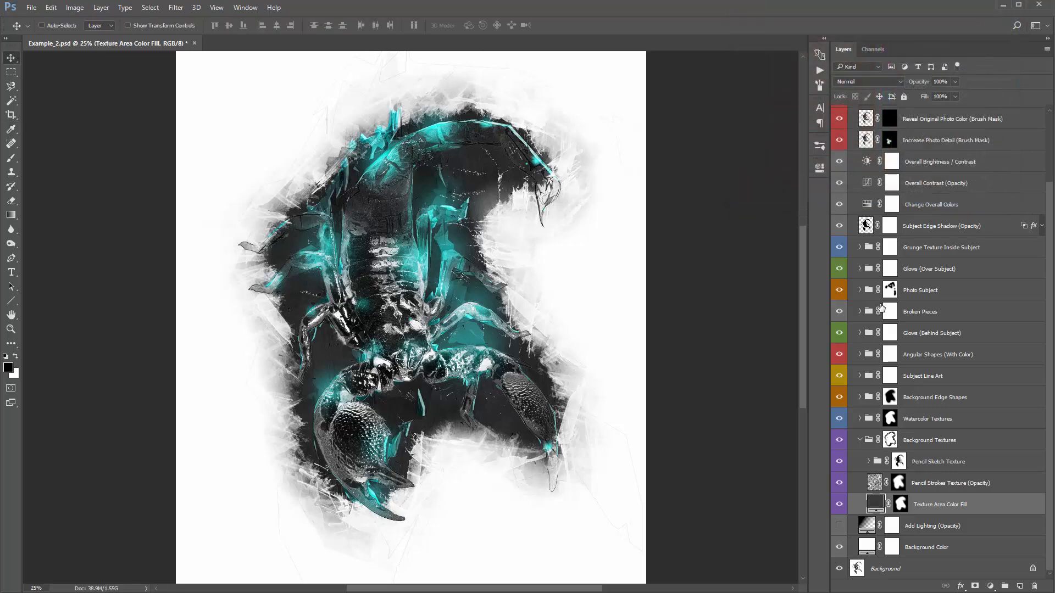
Shift the hue of the Change Overall Colors adjustment layer to +10 and close its settings
{"action": "scroll", "coordinate": [879, 305], "scroll_direction": "up", "scroll_amount": 3}
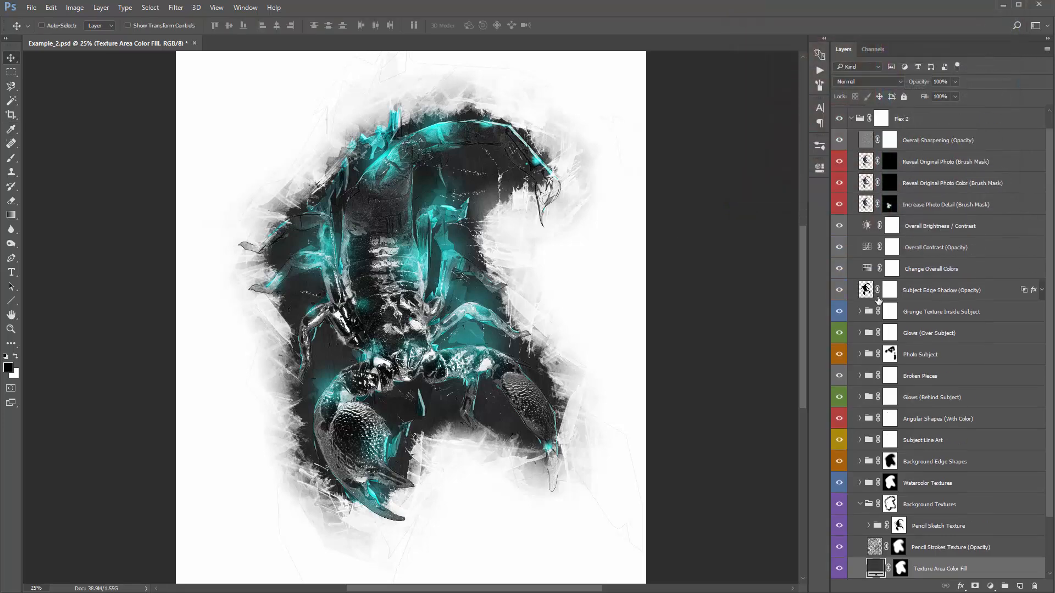
{"action": "double_click", "coordinate": [866, 268]}
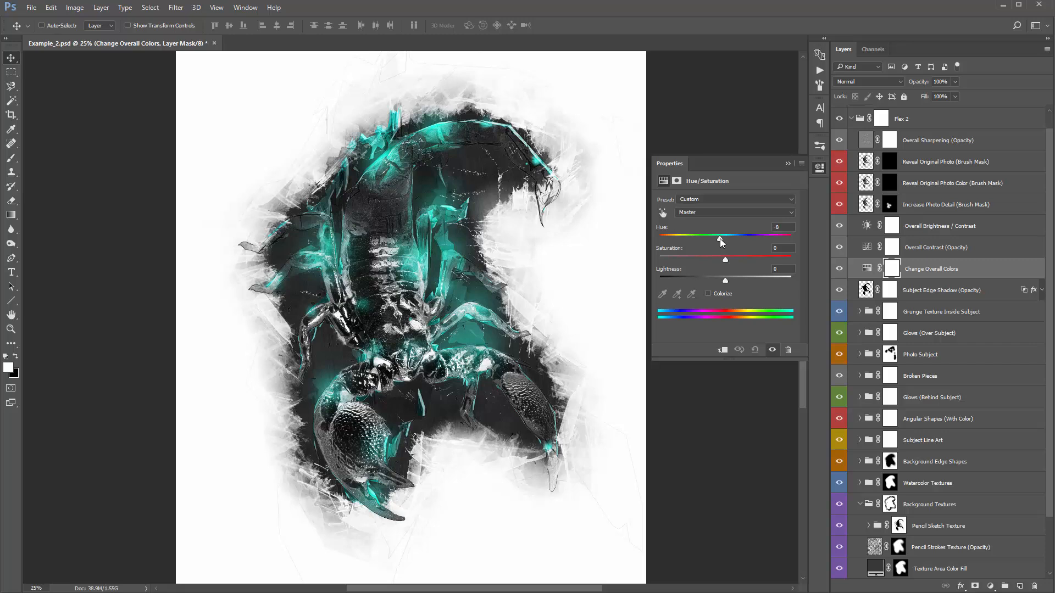
{"action": "left_click_drag", "start_coordinate": [724, 239], "coordinate": [736, 242]}
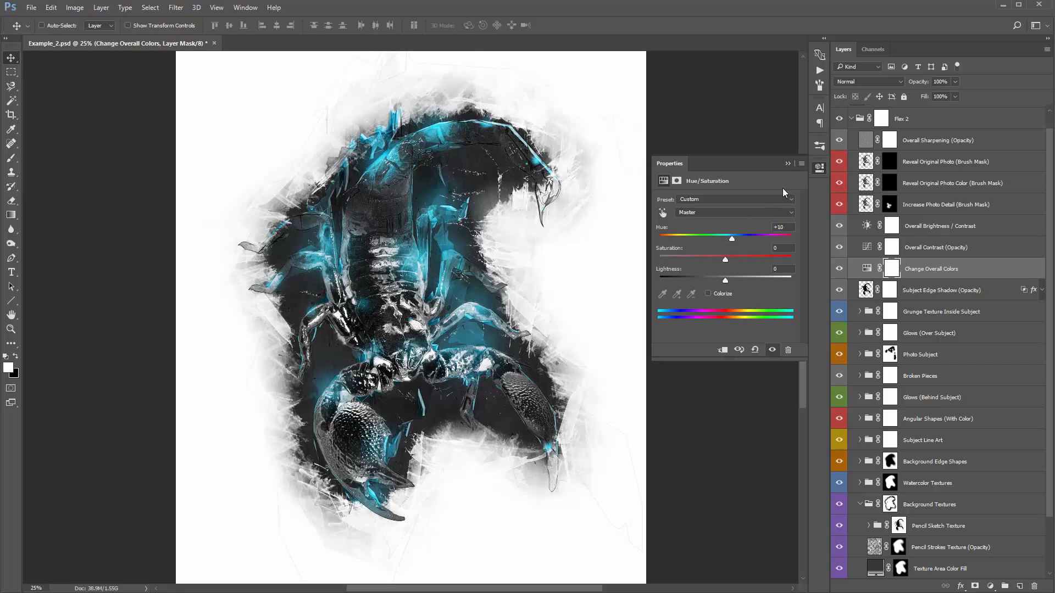
{"action": "left_click", "coordinate": [788, 163]}
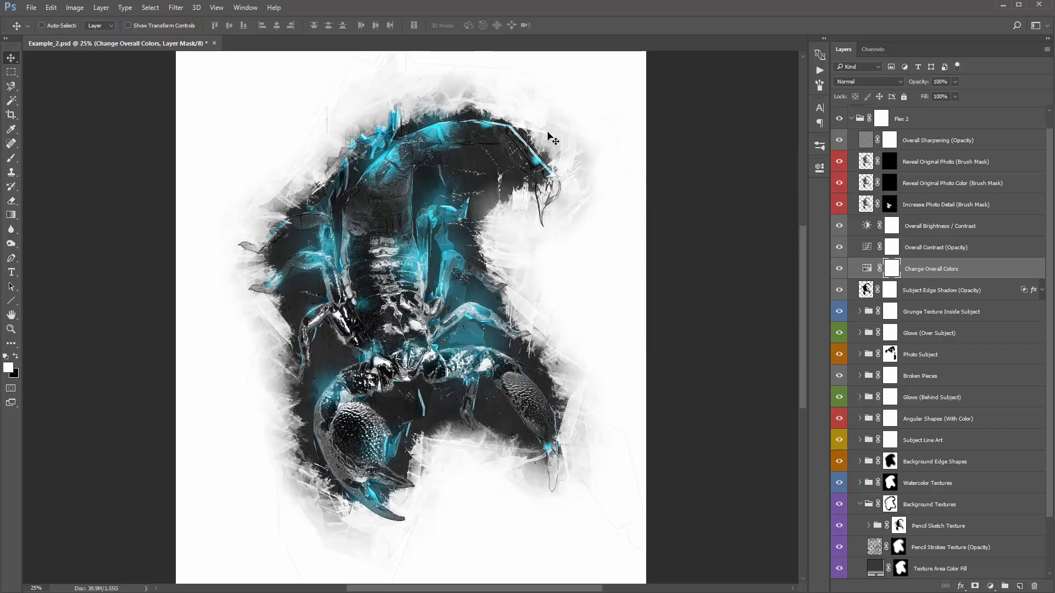
Collapse Background Textures, and in the Watercolor Textures group set Wc_1 Color to white #ffffff and shift the Watercolor_1 texture slightly
{"action": "left_click", "coordinate": [860, 504]}
{"action": "left_click", "coordinate": [935, 484]}
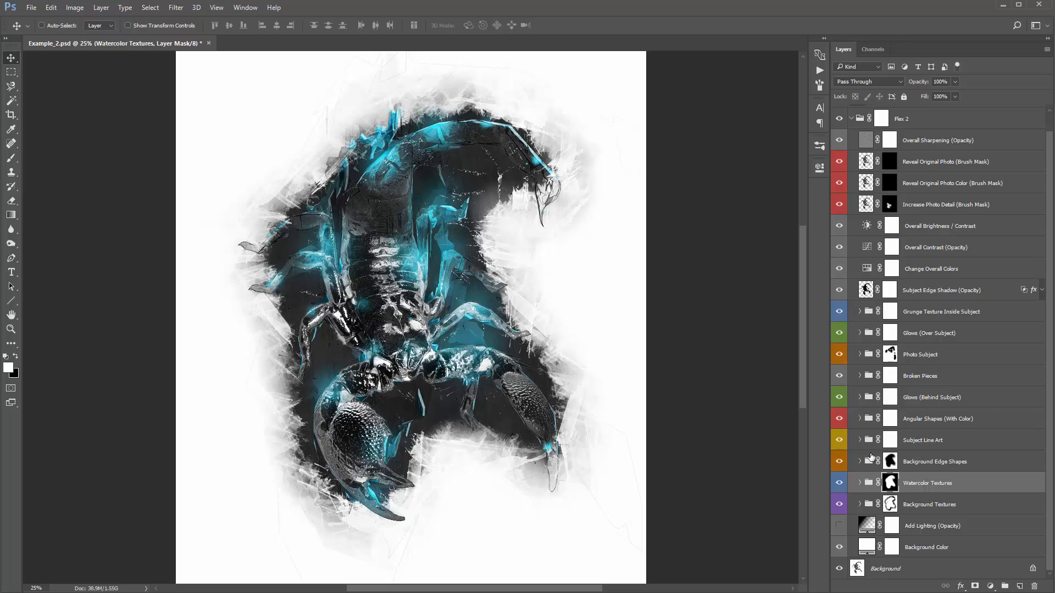
{"action": "left_click", "coordinate": [859, 483]}
{"action": "left_click", "coordinate": [868, 483]}
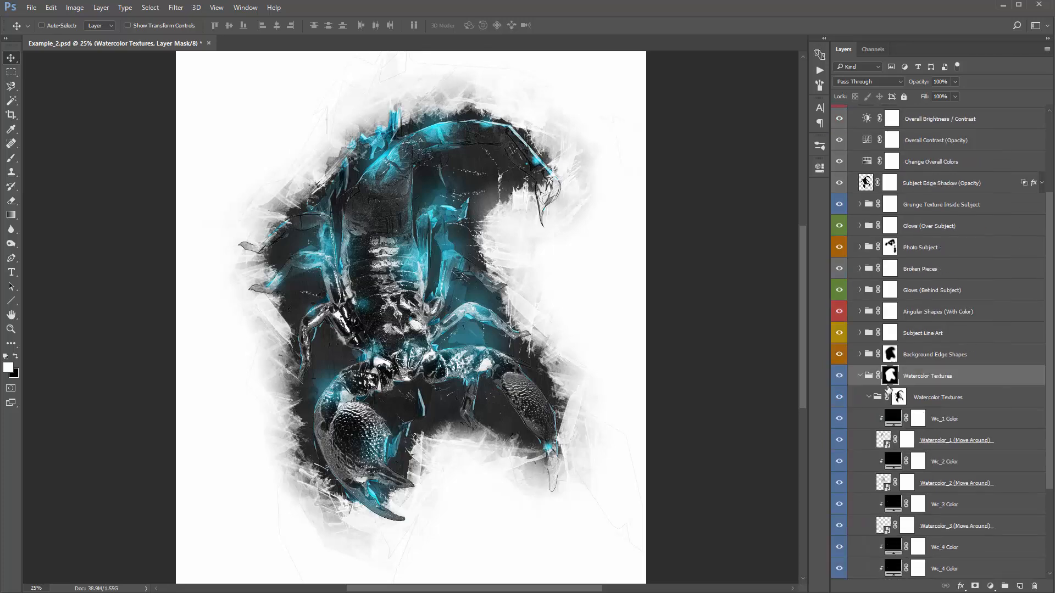
{"action": "scroll", "coordinate": [890, 330], "scroll_direction": "down", "scroll_amount": 5}
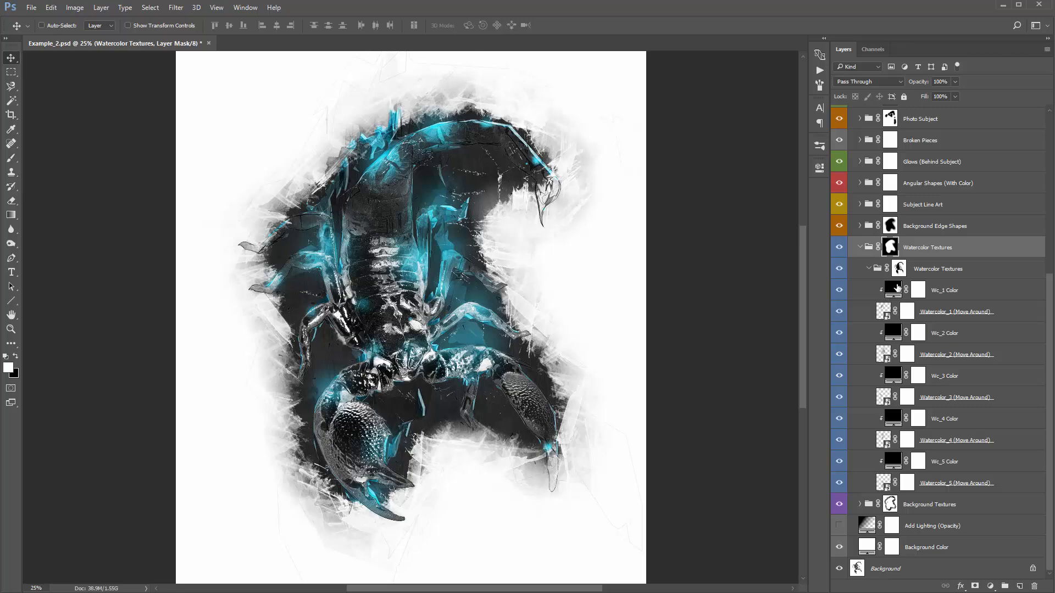
{"action": "double_click", "coordinate": [893, 287]}
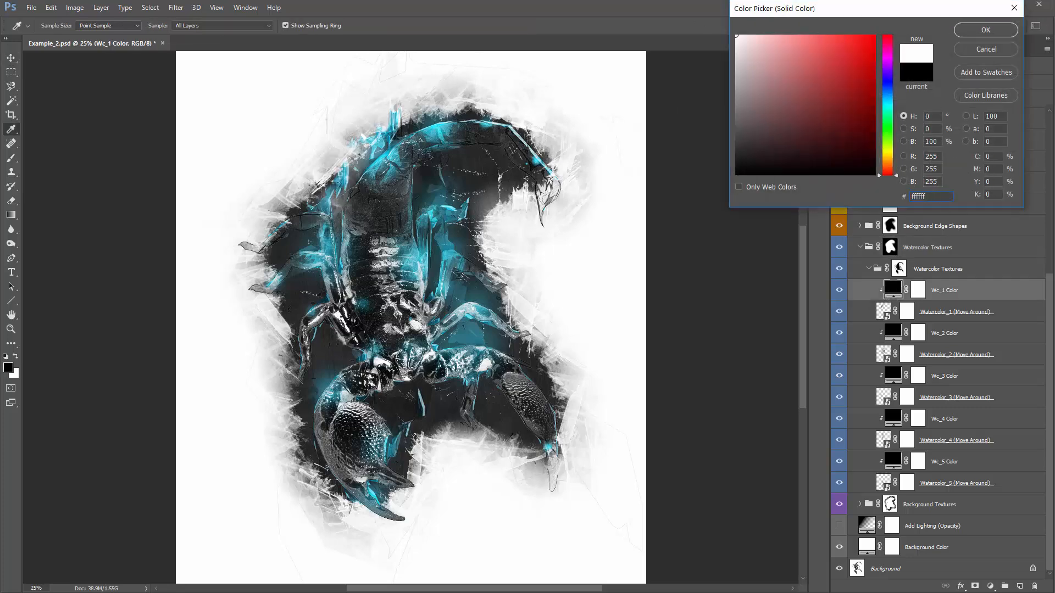
{"action": "left_click", "coordinate": [969, 30]}
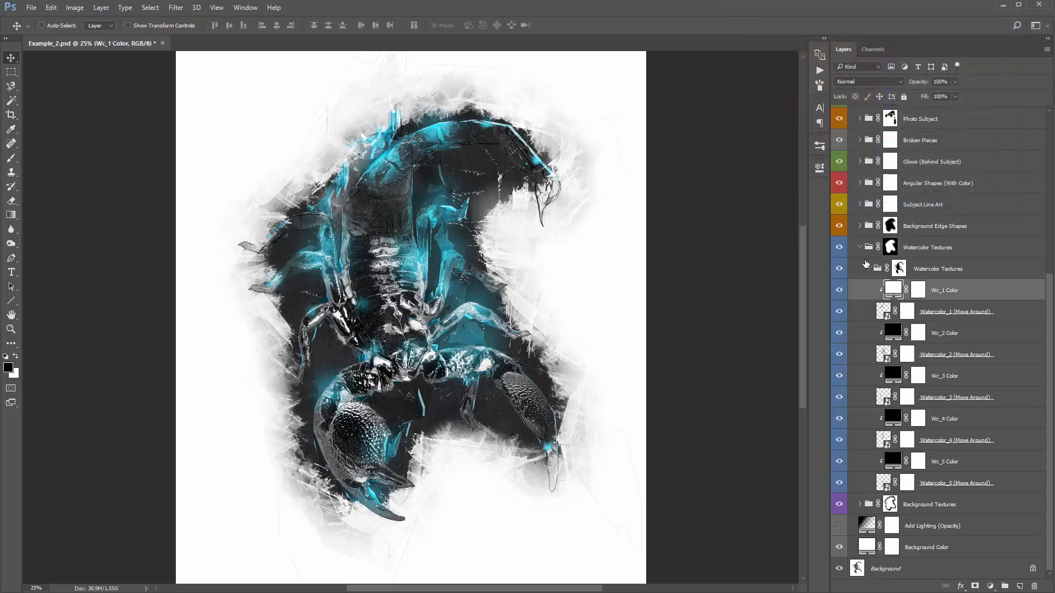
{"action": "left_click", "coordinate": [883, 311]}
{"action": "mouse_move", "coordinate": [406, 192]}
{"action": "left_mouse_down"}
{"action": "mouse_move", "coordinate": [445, 186]}
{"action": "mouse_move", "coordinate": [450, 206]}
{"action": "mouse_move", "coordinate": [409, 198]}
{"action": "left_mouse_up"}
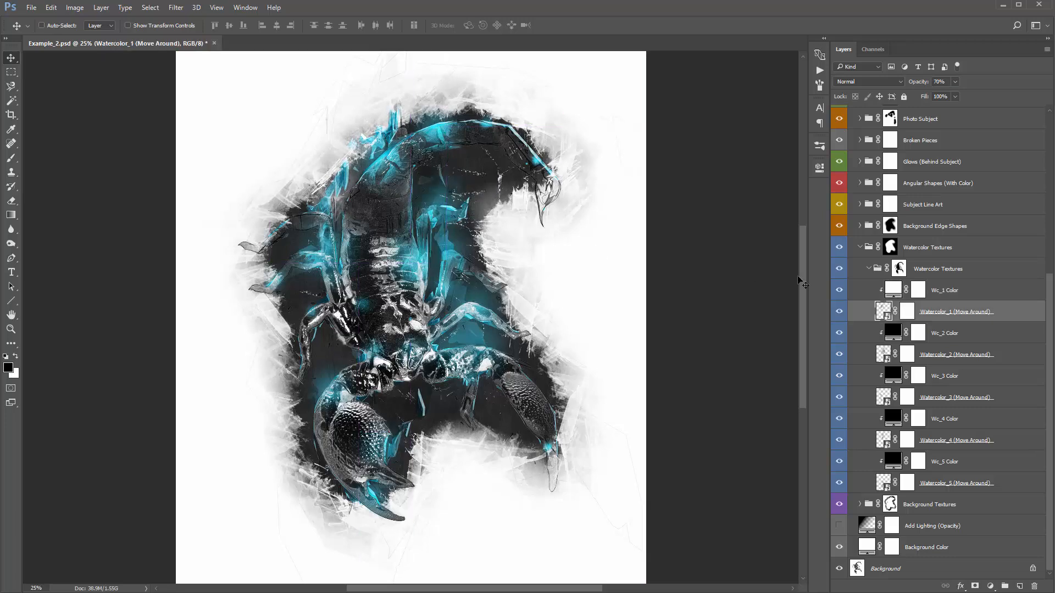
Set the Wc_2 Color fill to white and reposition the Watercolor_2 texture over the scorpion
{"action": "double_click", "coordinate": [893, 332]}
{"action": "left_click", "coordinate": [736, 36]}
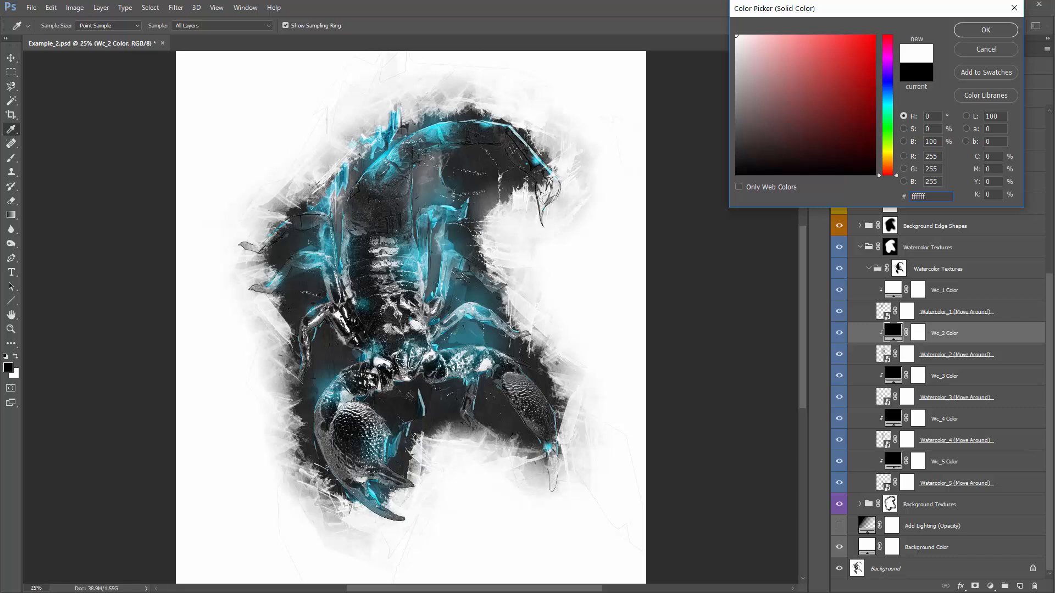
{"action": "type", "text": "888888"}
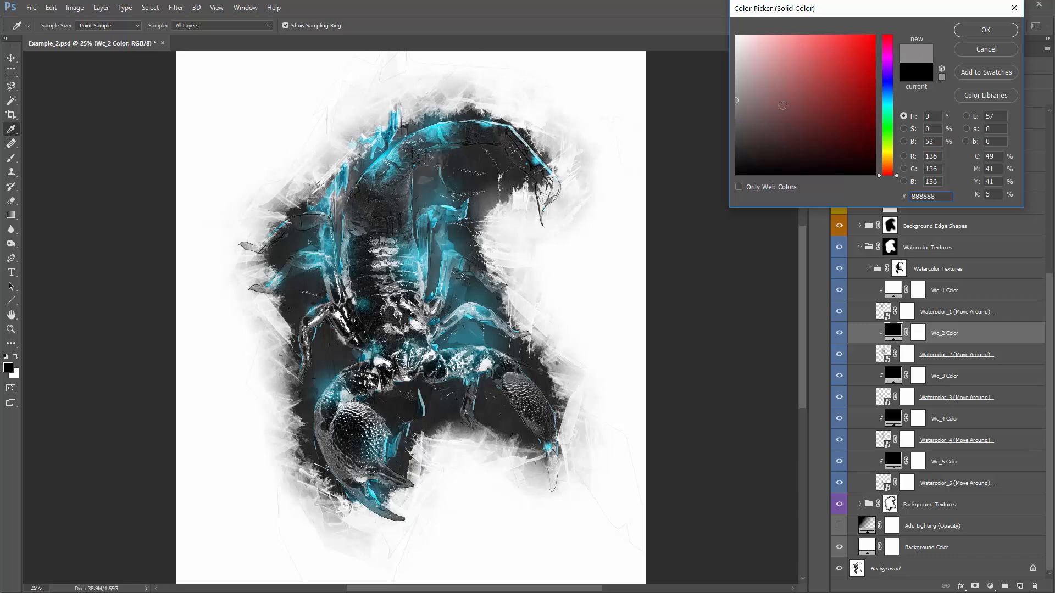
{"action": "left_click_drag", "start_coordinate": [783, 106], "coordinate": [682, 14]}
{"action": "key", "text": "Return"}
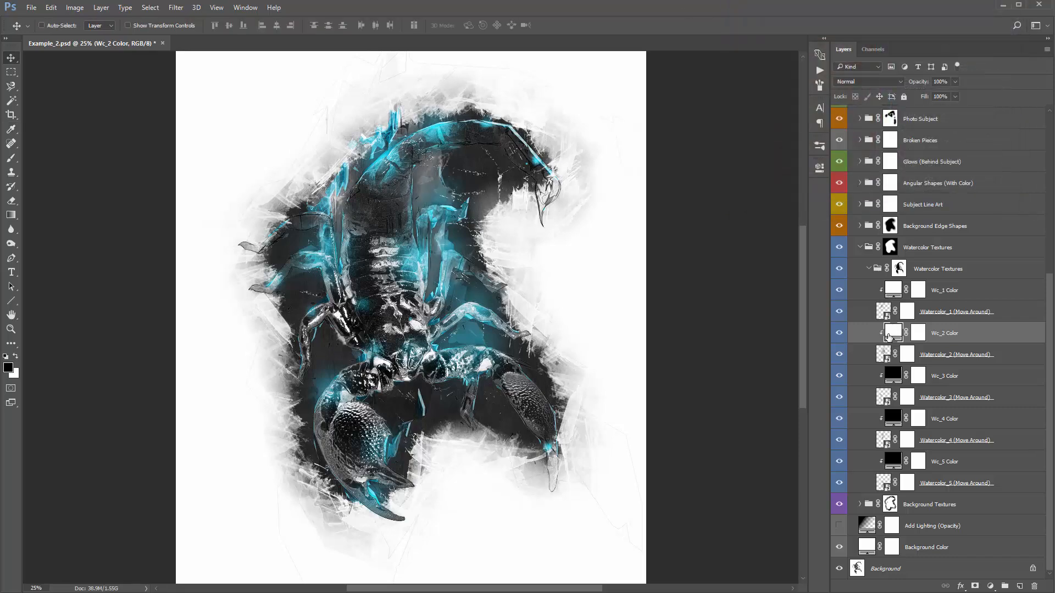
{"action": "left_click", "coordinate": [883, 355]}
{"action": "mouse_move", "coordinate": [544, 223]}
{"action": "left_mouse_down"}
{"action": "mouse_move", "coordinate": [505, 260]}
{"action": "mouse_move", "coordinate": [541, 258]}
{"action": "mouse_move", "coordinate": [535, 190]}
{"action": "mouse_move", "coordinate": [527, 229]}
{"action": "left_mouse_up"}
{"action": "double_click", "coordinate": [893, 376]}
{"action": "left_click", "coordinate": [736, 36]}
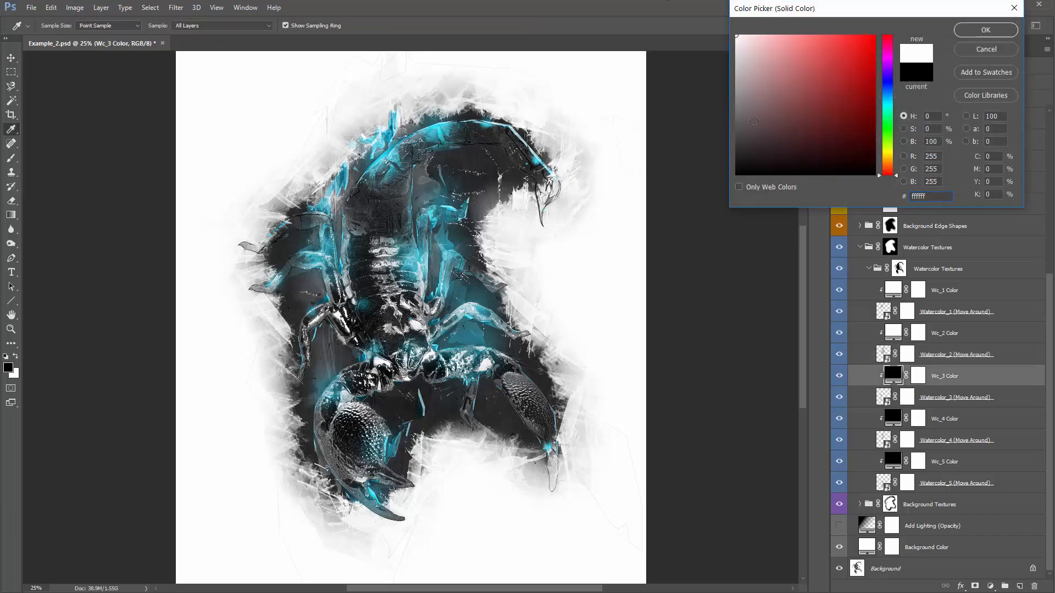
{"action": "left_click", "coordinate": [762, 174]}
{"action": "left_click", "coordinate": [736, 36]}
{"action": "left_click", "coordinate": [996, 45]}
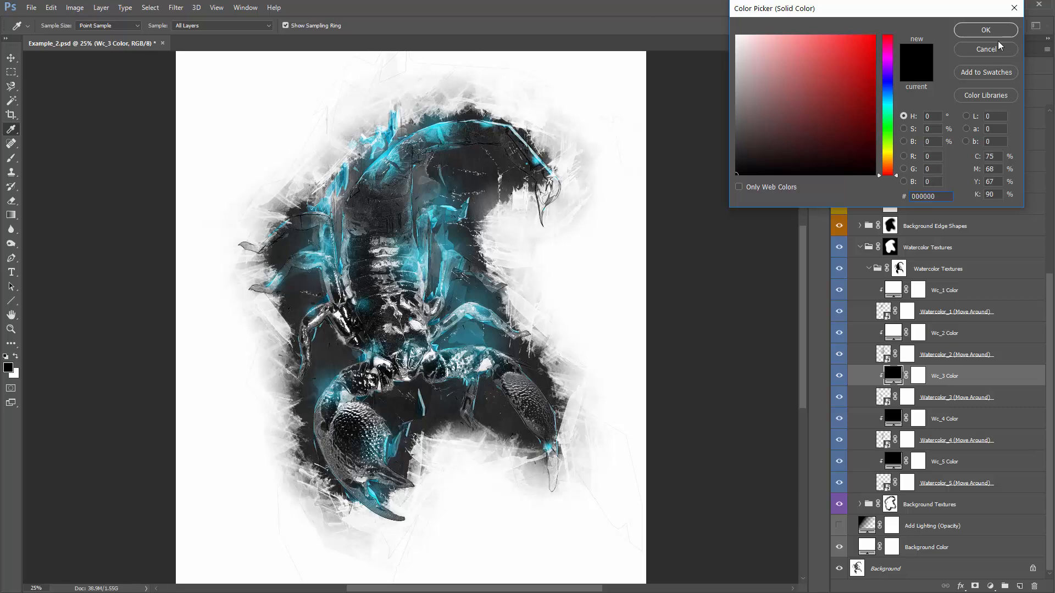
Set the Wc_4 Color fill to white
{"action": "double_click", "coordinate": [892, 418]}
{"action": "left_click", "coordinate": [736, 36]}
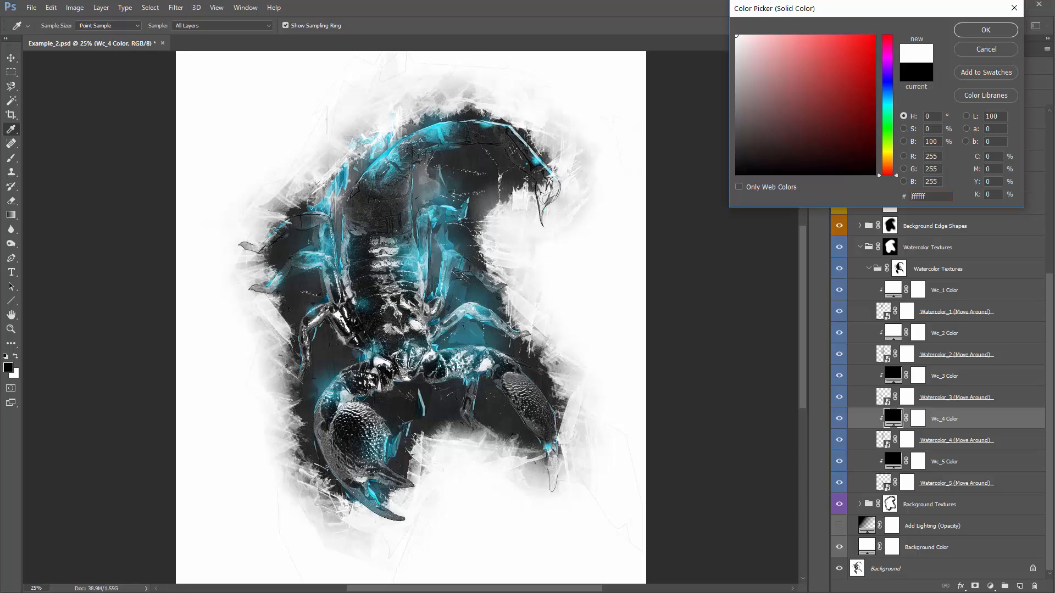
{"action": "left_click", "coordinate": [737, 175]}
{"action": "left_click", "coordinate": [736, 37]}
{"action": "left_click", "coordinate": [986, 30]}
Set the Wc_5 Color fill to dark gray #414141 and collapse both nested Watercolor Textures groups
{"action": "double_click", "coordinate": [893, 461]}
{"action": "left_click", "coordinate": [736, 36]}
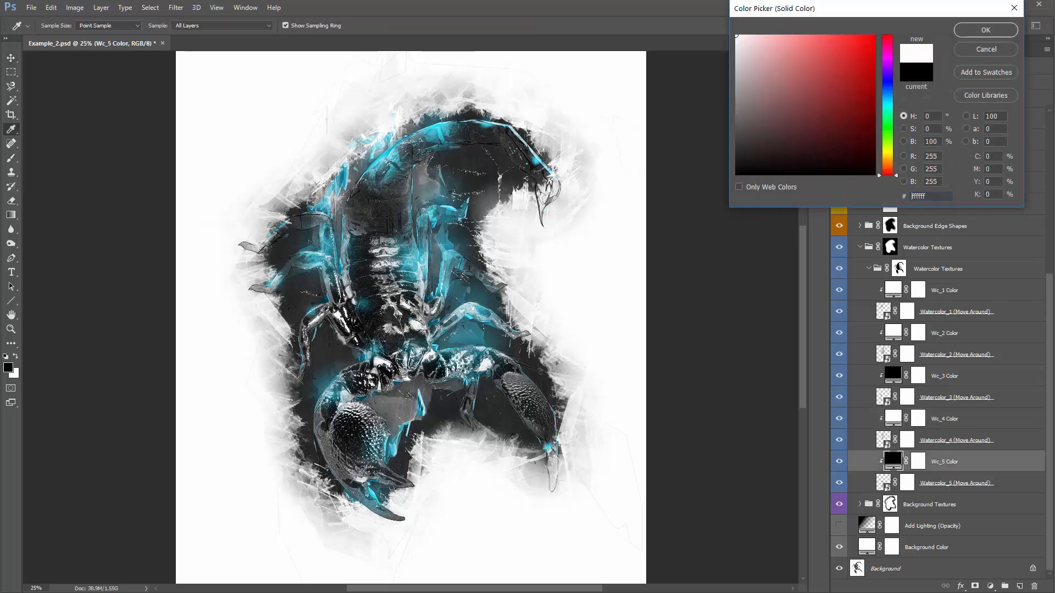
{"action": "left_click_drag", "start_coordinate": [783, 113], "coordinate": [714, 111]}
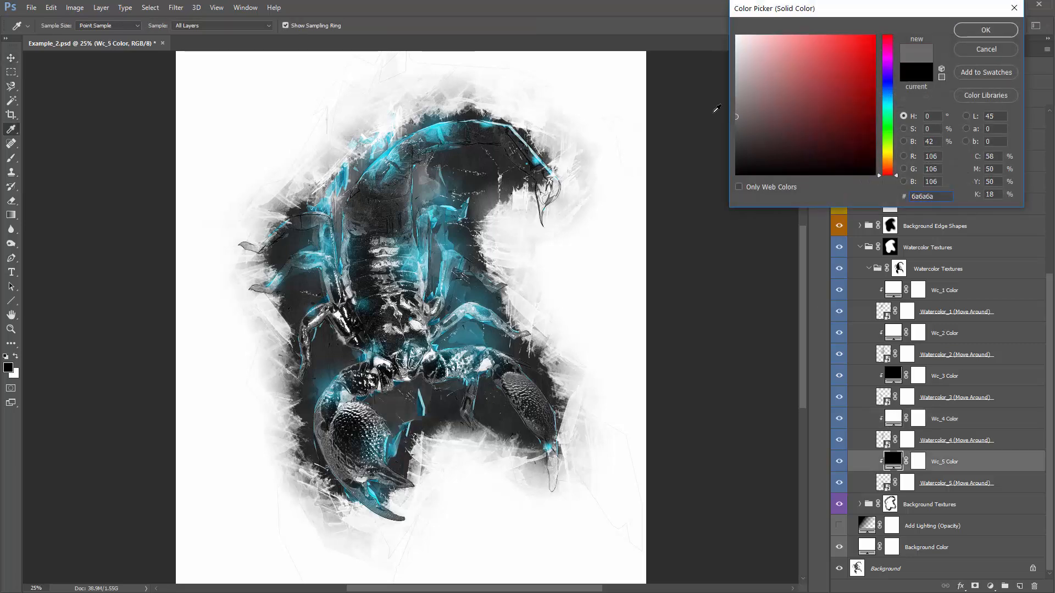
{"action": "mouse_move", "coordinate": [793, 136]}
{"action": "left_mouse_down"}
{"action": "mouse_move", "coordinate": [718, 150]}
{"action": "mouse_move", "coordinate": [746, 146]}
{"action": "mouse_move", "coordinate": [565, 125]}
{"action": "left_mouse_up"}
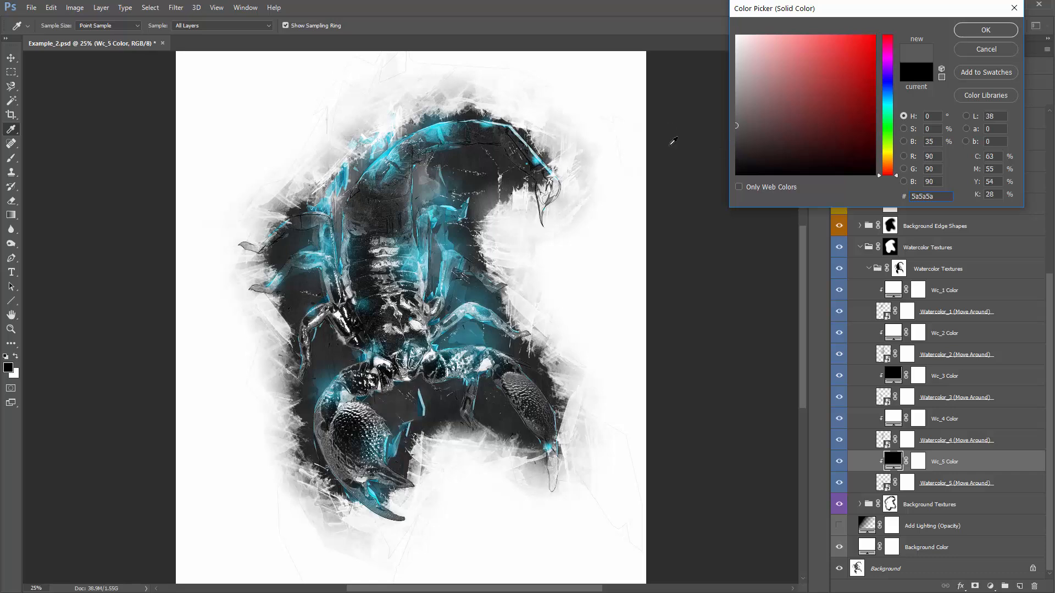
{"action": "left_click", "coordinate": [703, 138]}
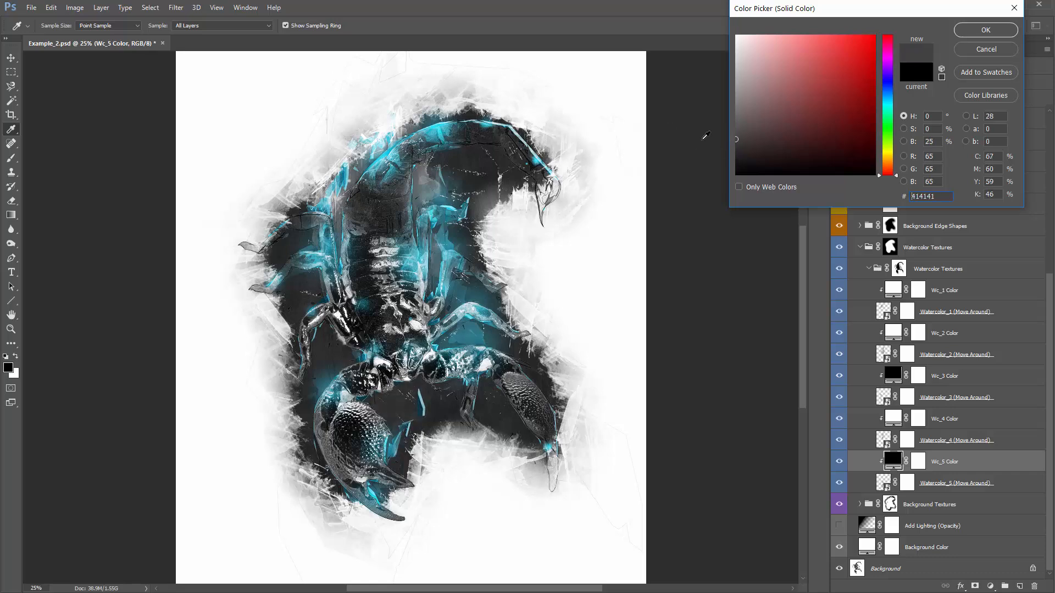
{"action": "left_click", "coordinate": [981, 31]}
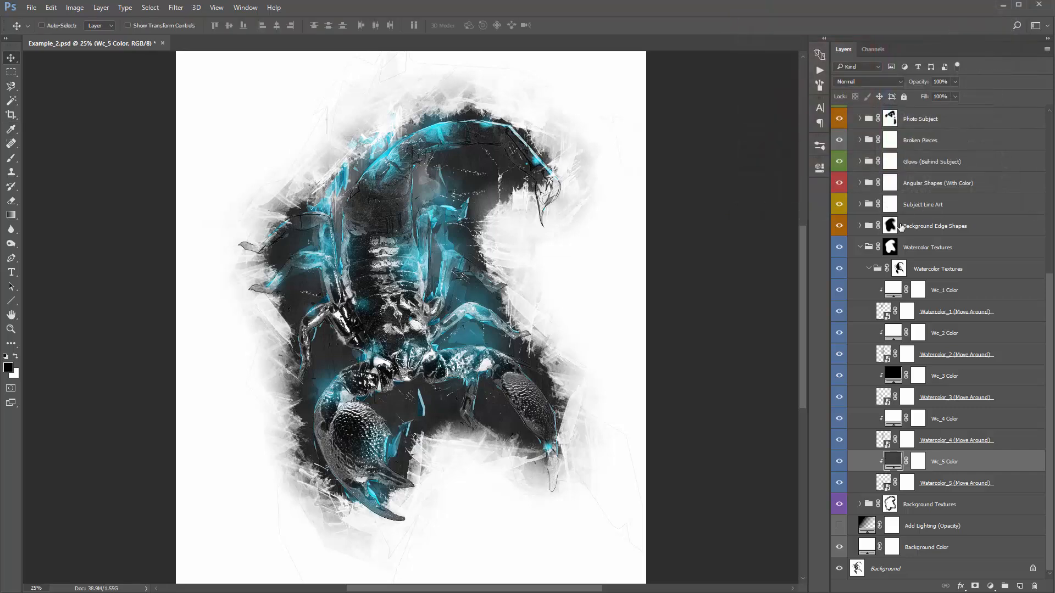
{"action": "left_click", "coordinate": [869, 269]}
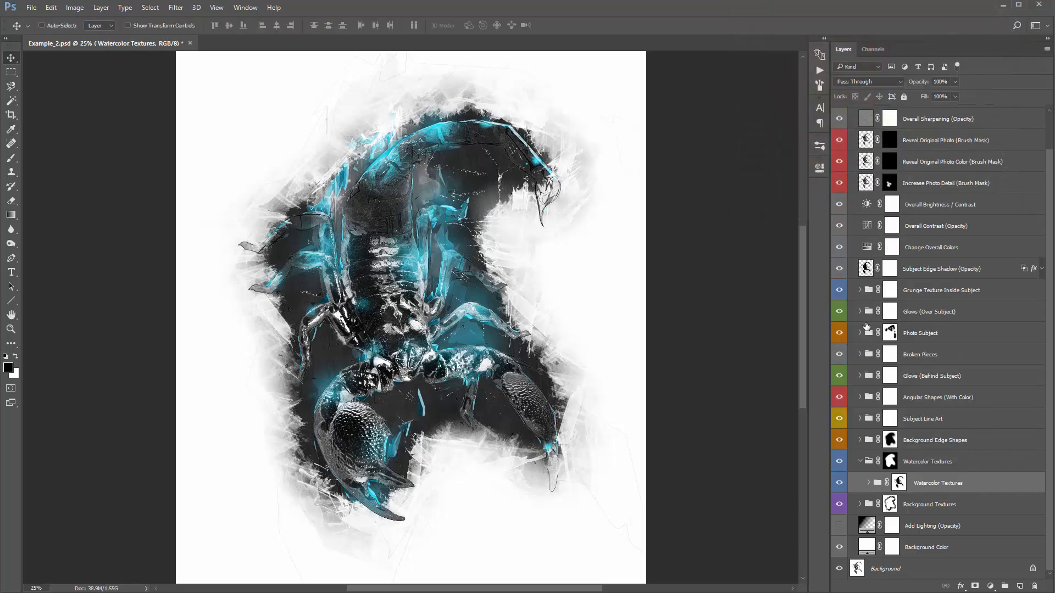
{"action": "left_click", "coordinate": [861, 461]}
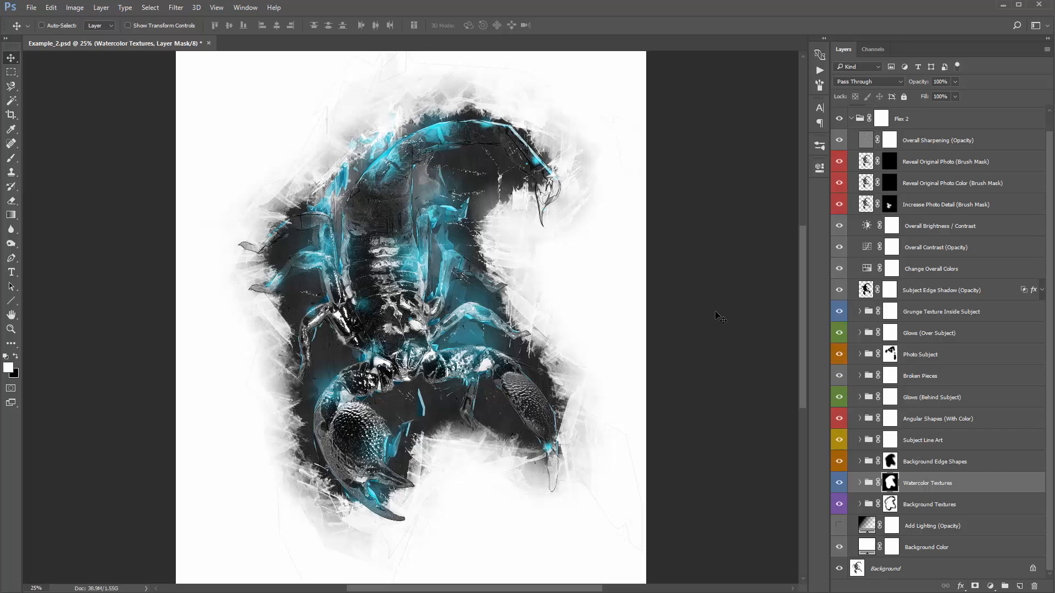
Make the Add Lighting layer visible and set its opacity to 34%
{"action": "left_click", "coordinate": [941, 526]}
{"action": "left_click", "coordinate": [839, 526]}
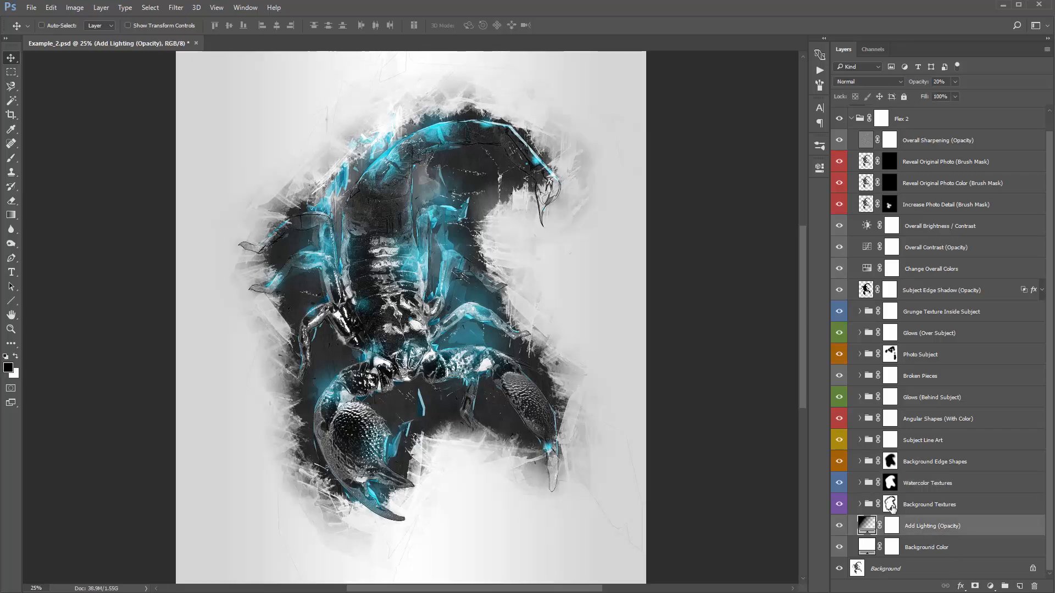
{"action": "left_click_drag", "start_coordinate": [913, 83], "coordinate": [919, 87]}
Rotate the Add Lighting layer's reflected gradient to an angle of 11.31°
{"action": "double_click", "coordinate": [867, 526]}
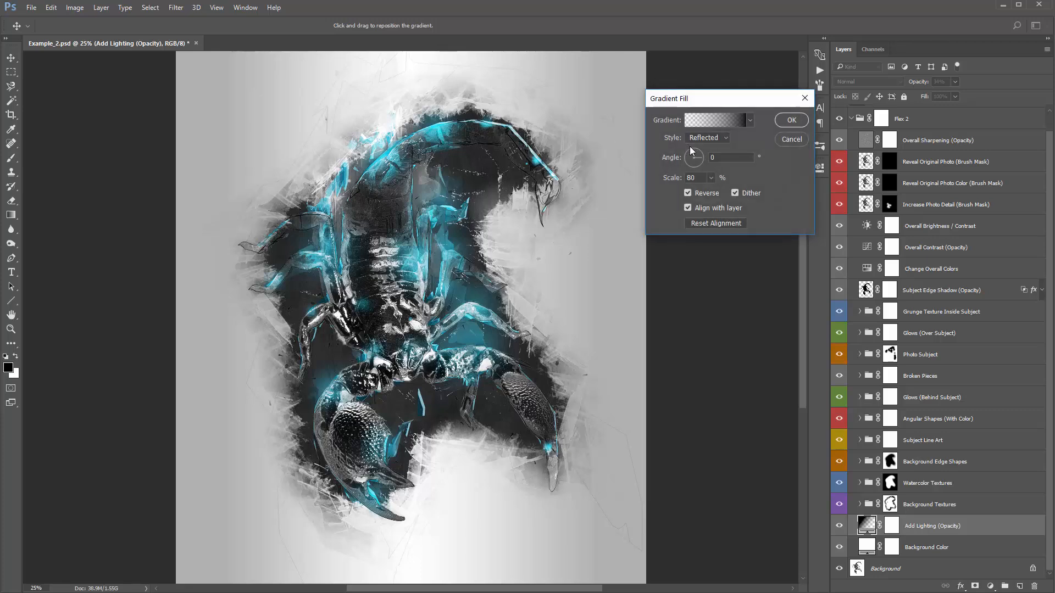
{"action": "left_click_drag", "start_coordinate": [701, 160], "coordinate": [702, 156]}
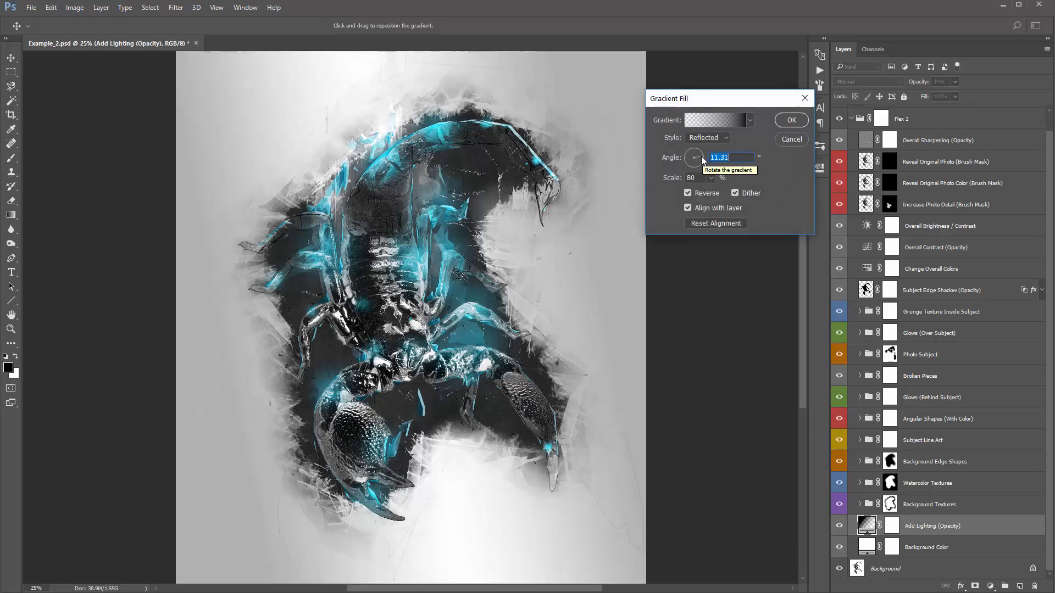
{"action": "left_click", "coordinate": [791, 120]}
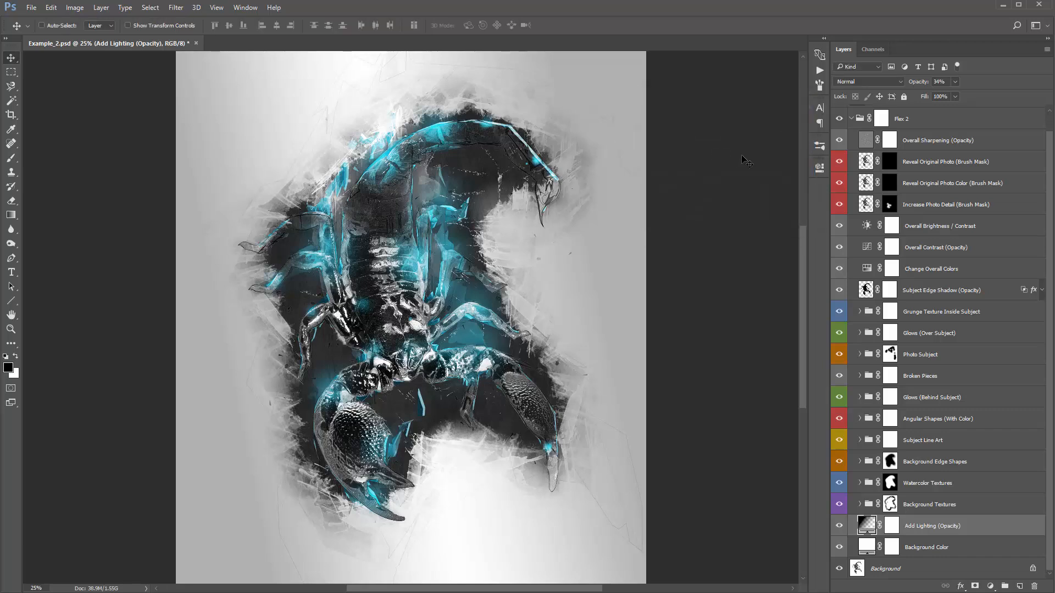
Shift the hue of the Change Overall Colors adjustment layer to +180
{"action": "left_click", "coordinate": [929, 269]}
{"action": "double_click", "coordinate": [866, 269]}
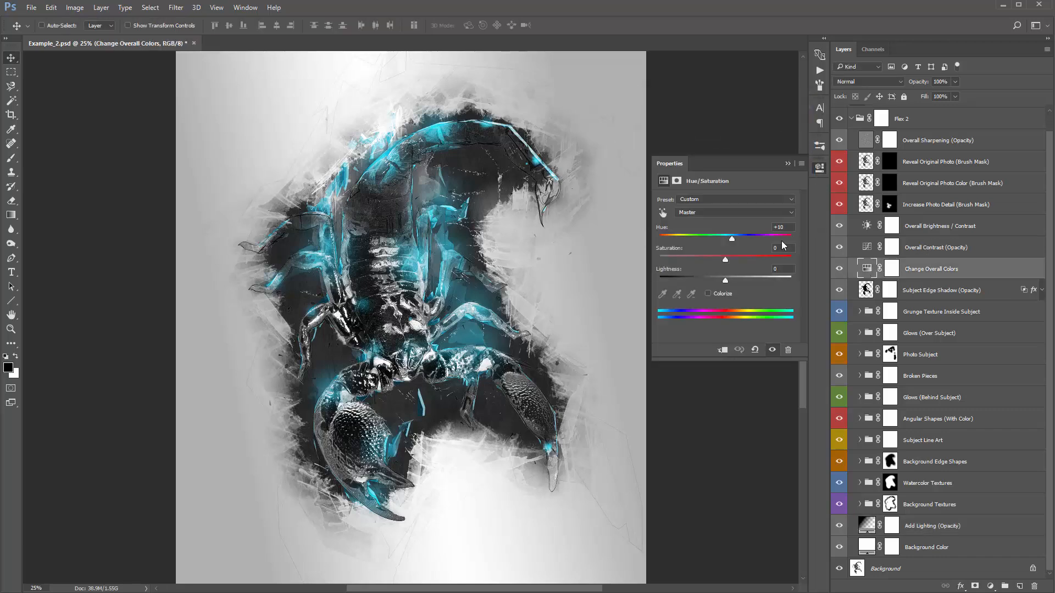
{"action": "left_click_drag", "start_coordinate": [734, 237], "coordinate": [790, 239]}
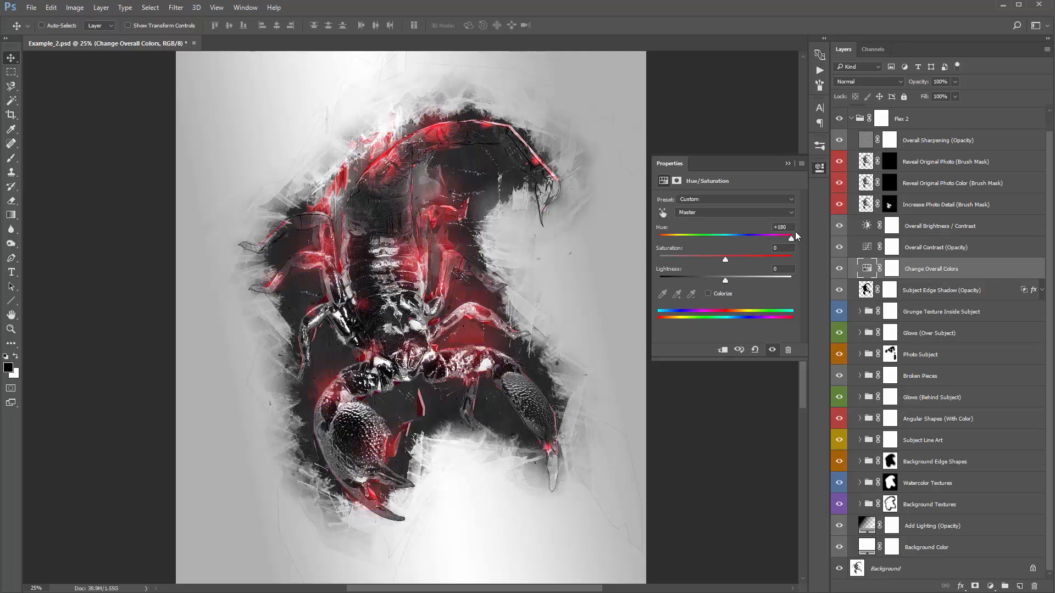
Set the brightness of the Overall Brightness / Contrast adjustment layer to 9
{"action": "left_click", "coordinate": [787, 163]}
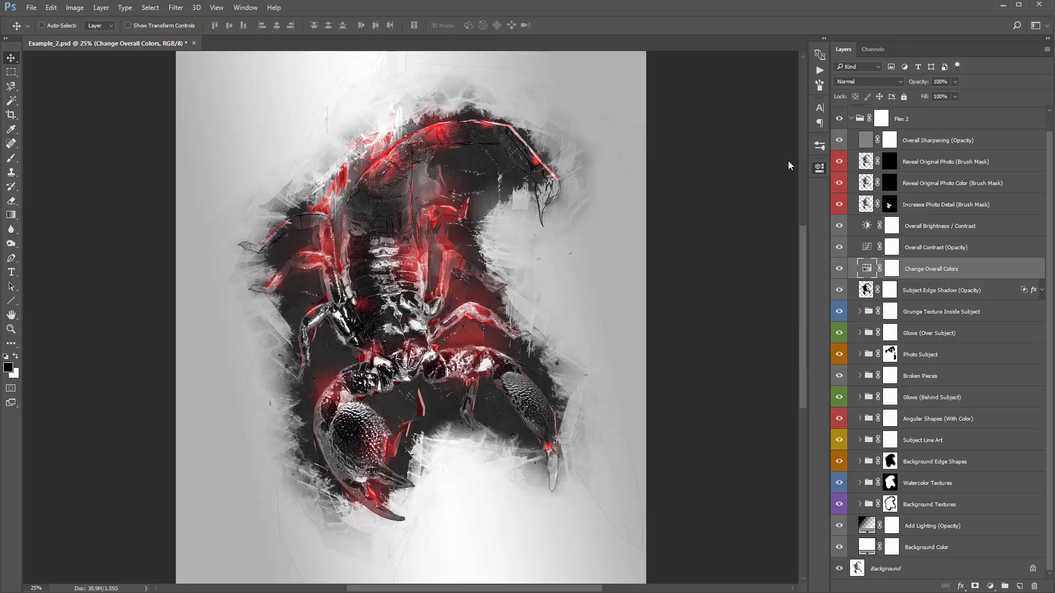
{"action": "double_click", "coordinate": [866, 227]}
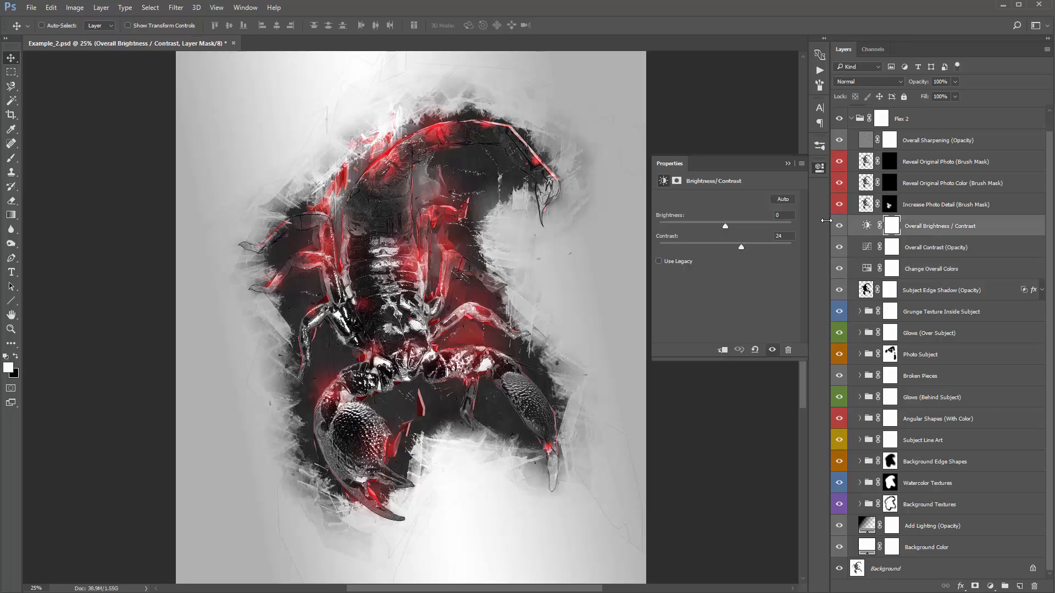
{"action": "left_click_drag", "start_coordinate": [732, 225], "coordinate": [730, 229]}
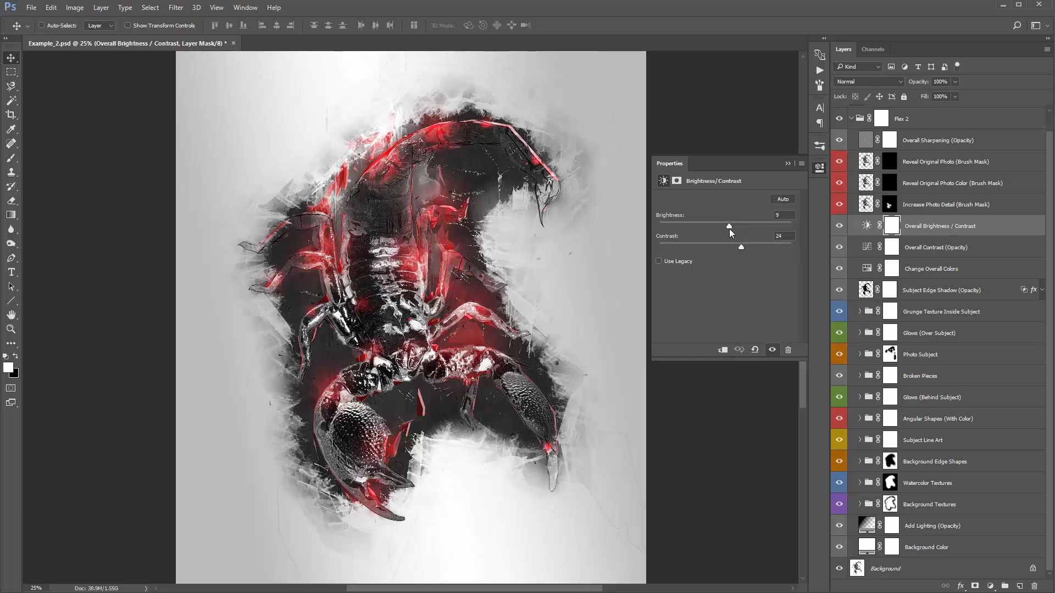
{"action": "left_click", "coordinate": [786, 164]}
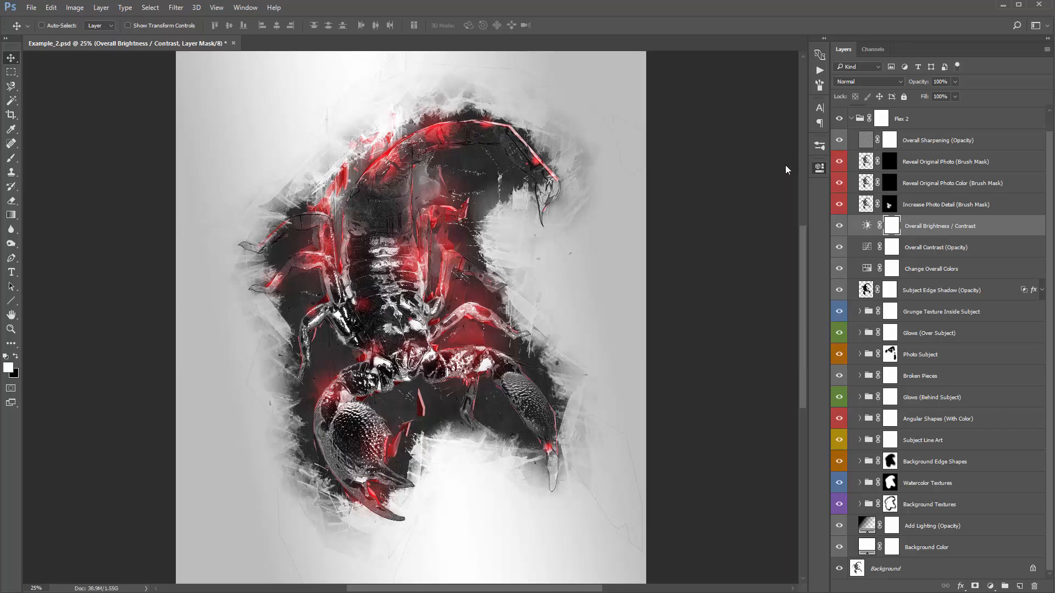
Replace the Overall Sharpening layer with a fresh one from the Flex 2 Sharpen Result action, placed at the top of the Flex 2 group
{"action": "left_click", "coordinate": [912, 144]}
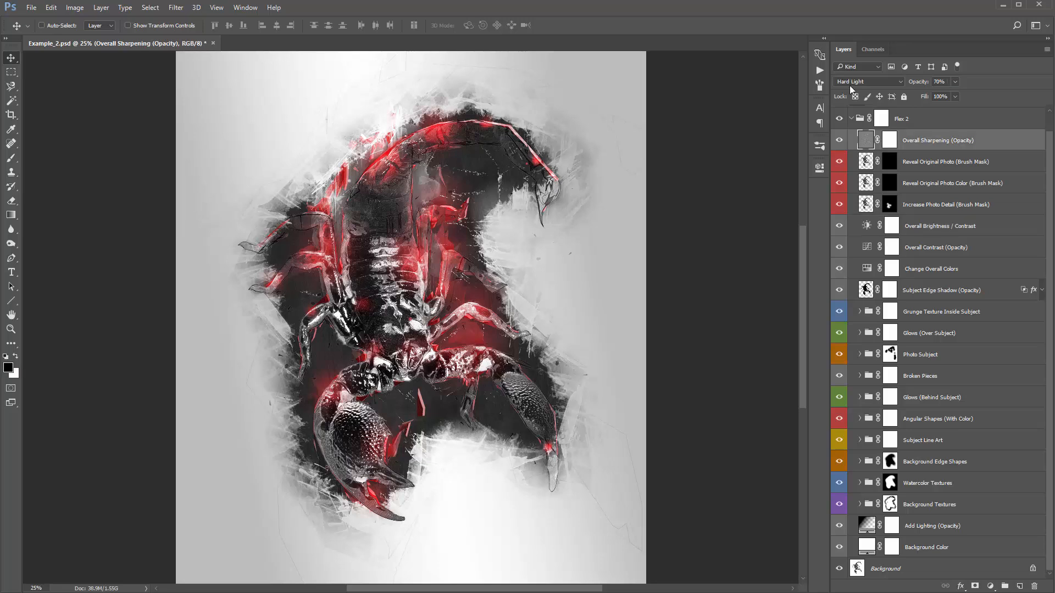
{"action": "key", "text": "Delete"}
{"action": "left_click", "coordinate": [819, 71]}
{"action": "left_click", "coordinate": [705, 152]}
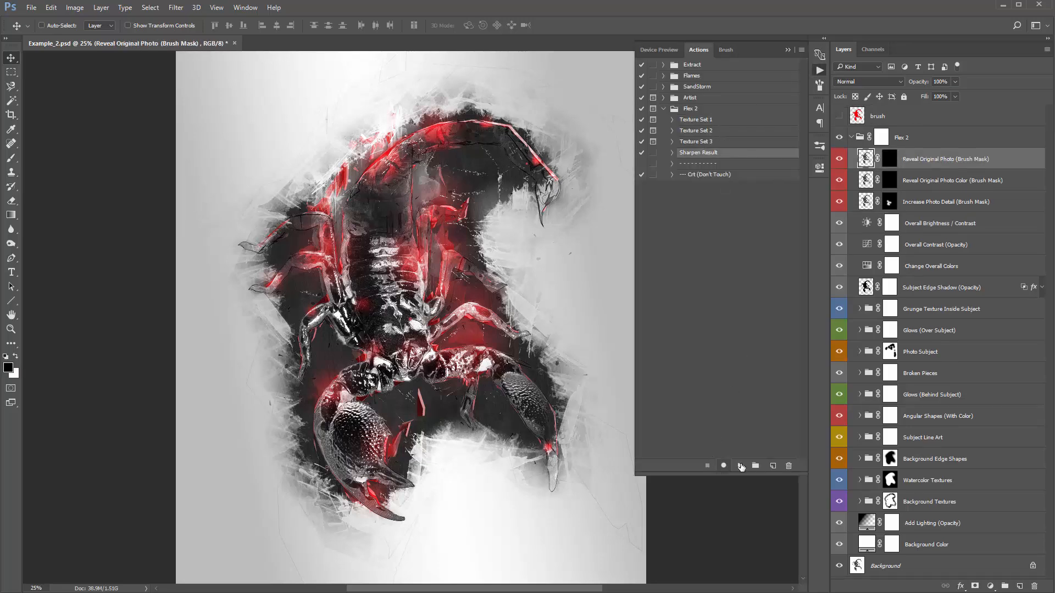
{"action": "left_click", "coordinate": [740, 465]}
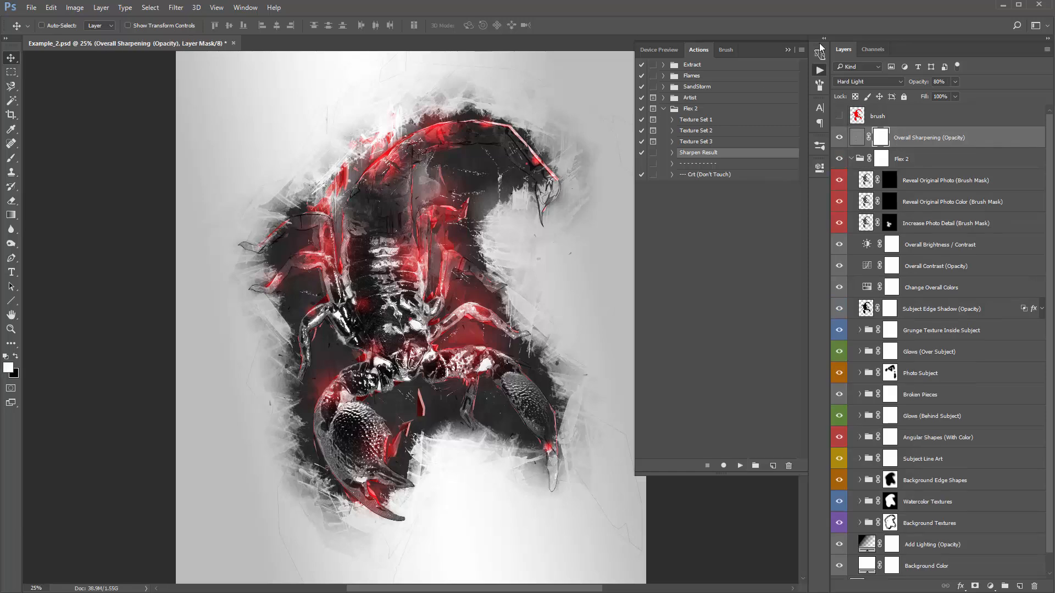
{"action": "left_click", "coordinate": [788, 49]}
{"action": "left_click_drag", "start_coordinate": [857, 137], "coordinate": [952, 174]}
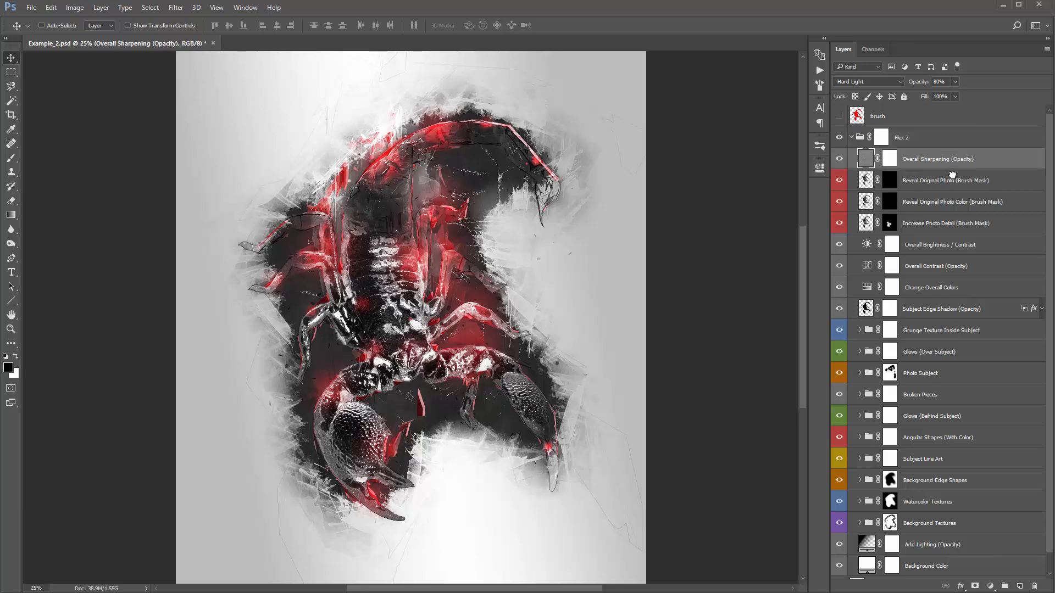
Compare the artwork with the original photo by hiding and showing the Flex 2 group twice
{"action": "left_click", "coordinate": [840, 137]}
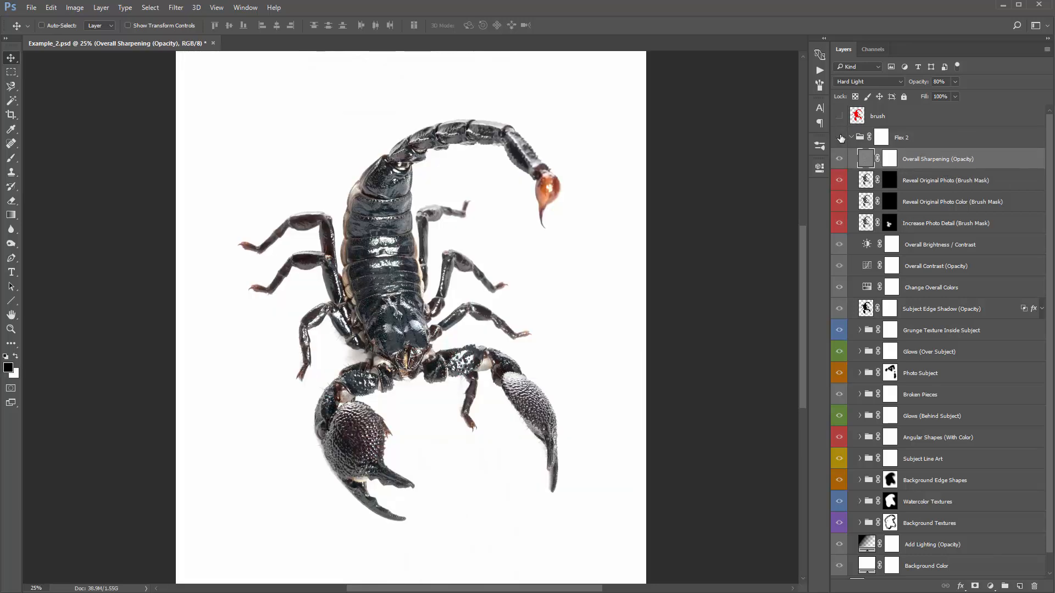
{"action": "left_click", "coordinate": [839, 138]}
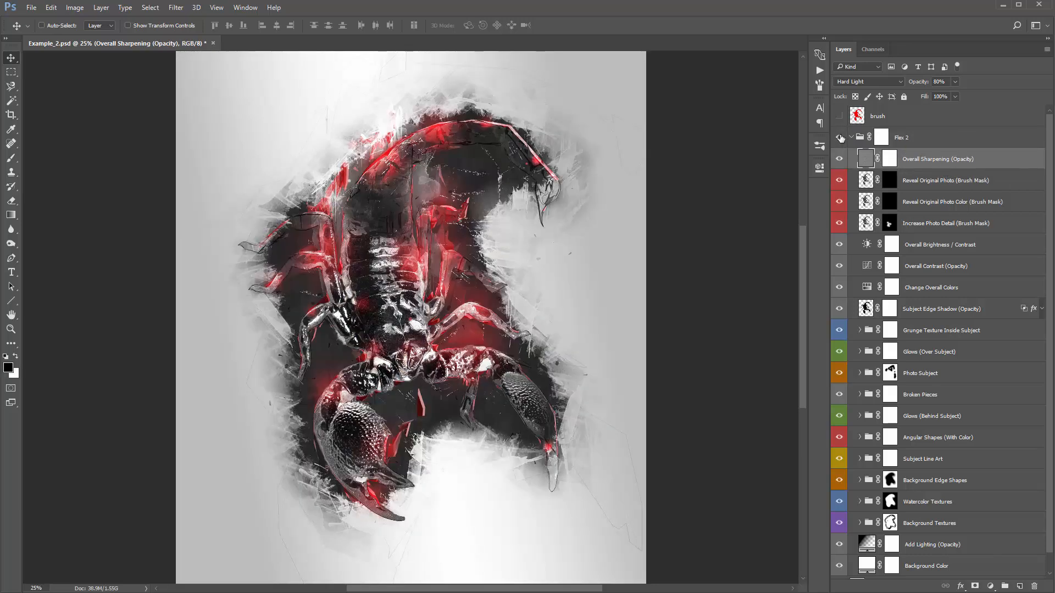
{"action": "left_click", "coordinate": [839, 137]}
{"action": "left_click", "coordinate": [839, 138]}
Save the finished scorpion document
{"action": "key", "text": "ctrl+s"}
{"action": "scroll", "coordinate": [941, 387], "scroll_direction": "down", "scroll_amount": 1}
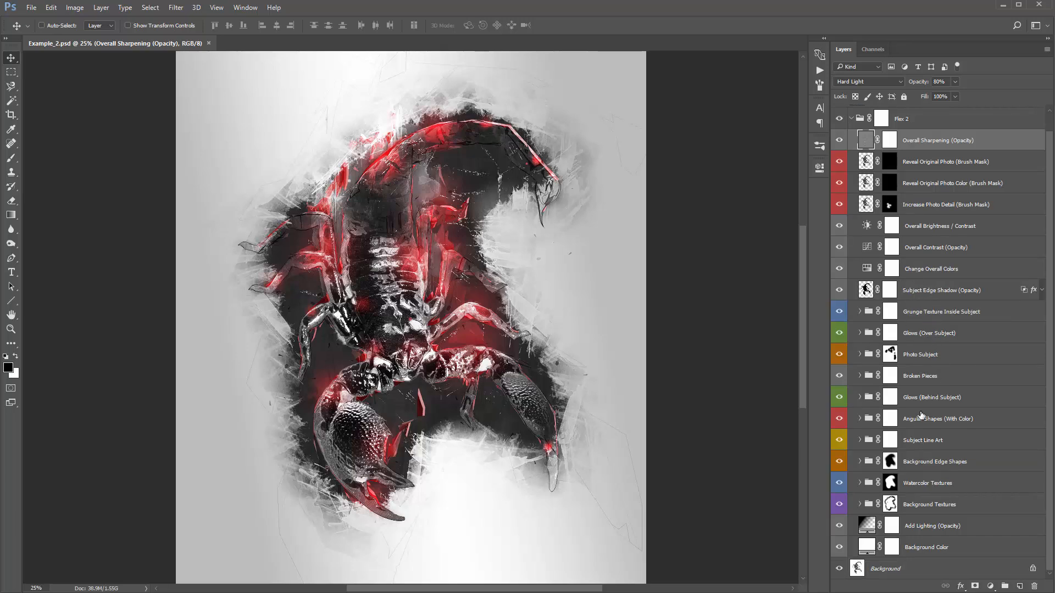
{"action": "scroll", "coordinate": [909, 336], "scroll_direction": "up", "scroll_amount": 1}
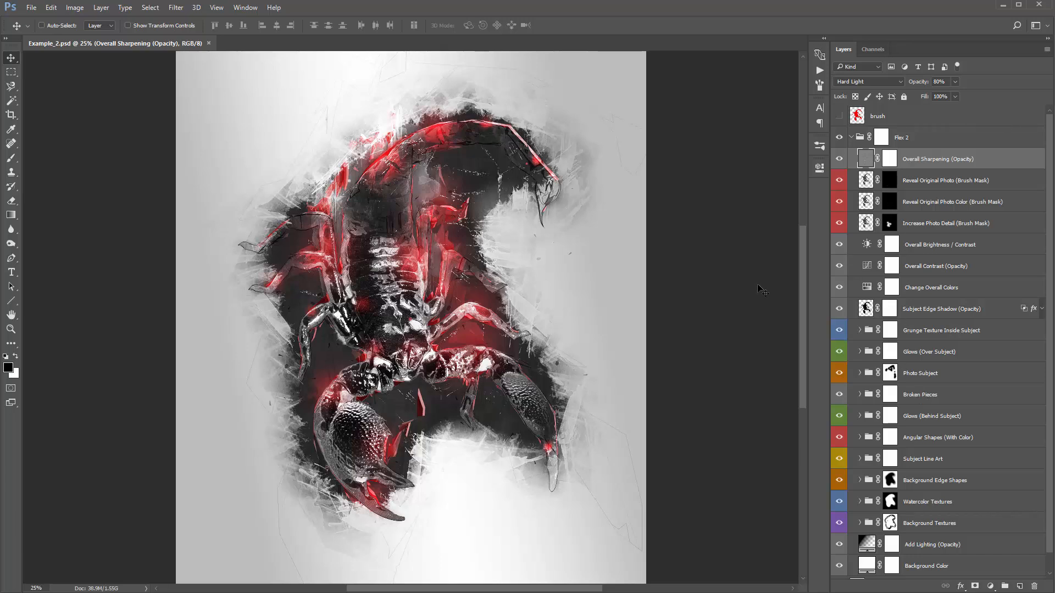